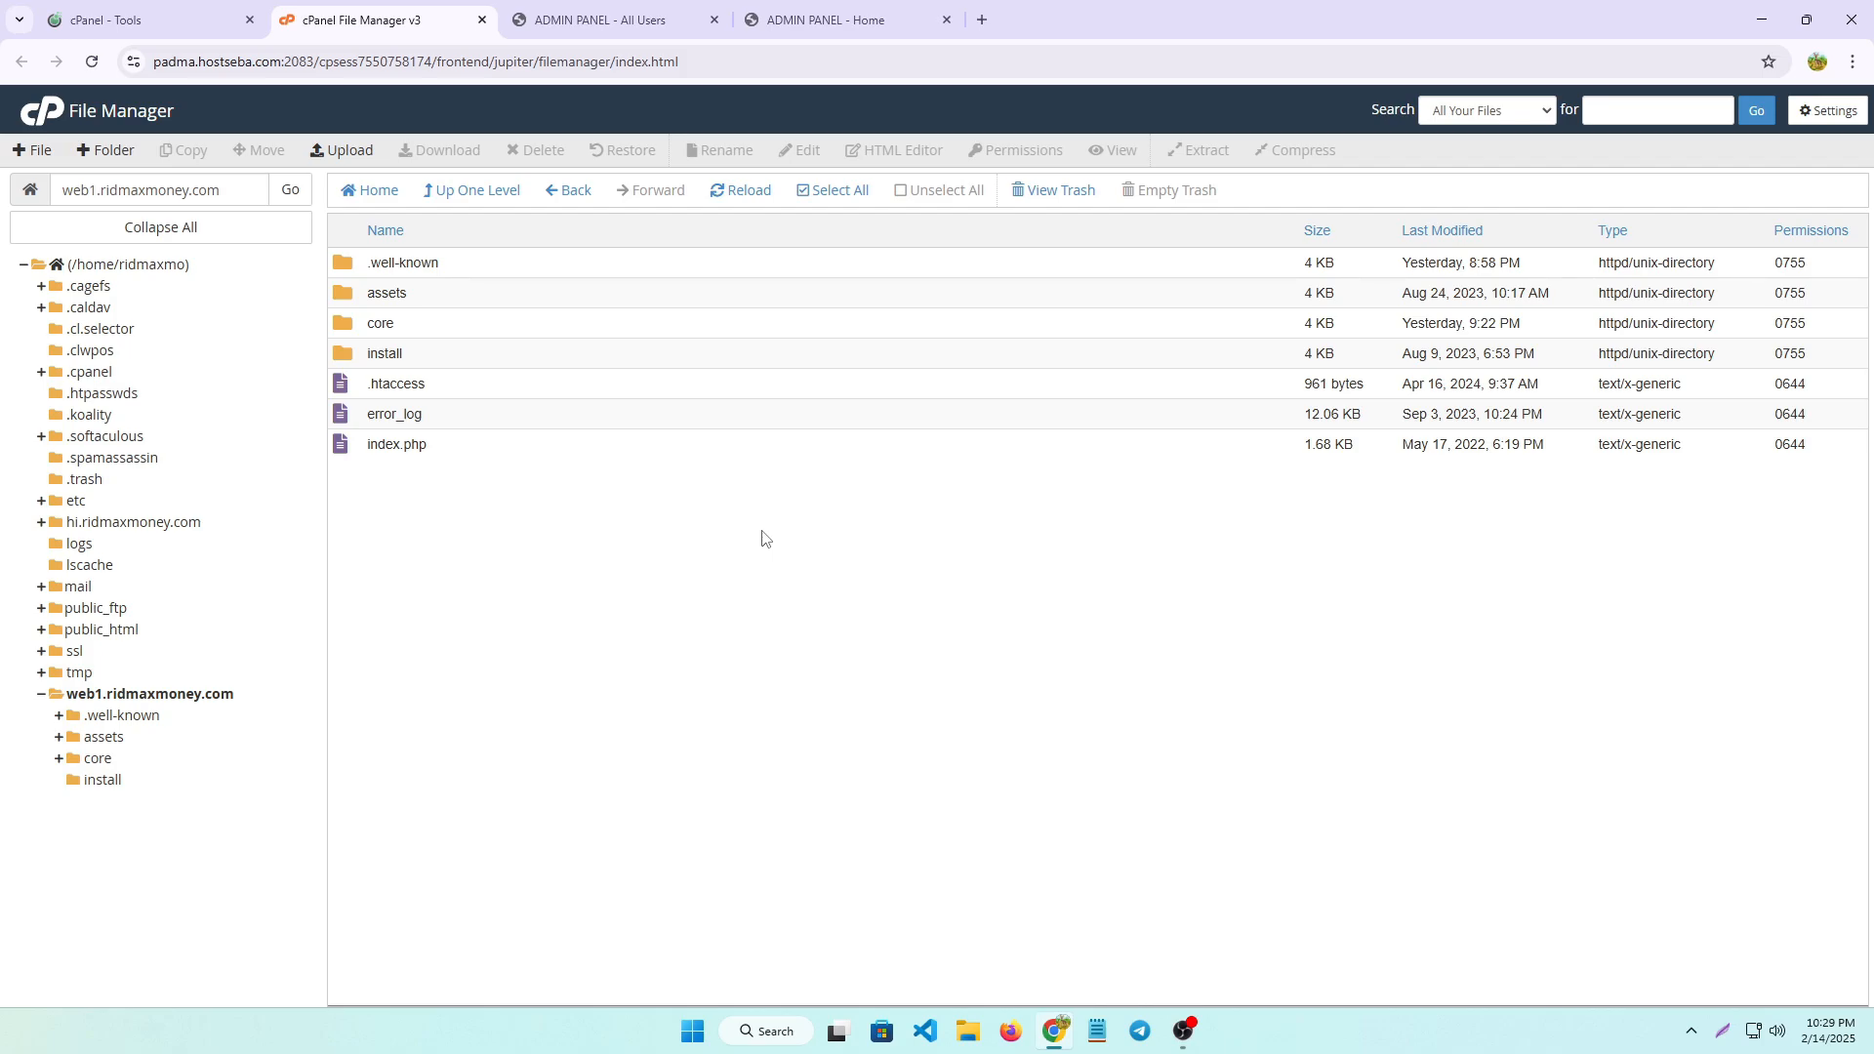
Examine the web1.ridmaxmoney.com home page, including its banners, shortcuts, VIP and Tasks cards and cryptocurrency prices
{"action": "left_click", "coordinate": [810, 20]}
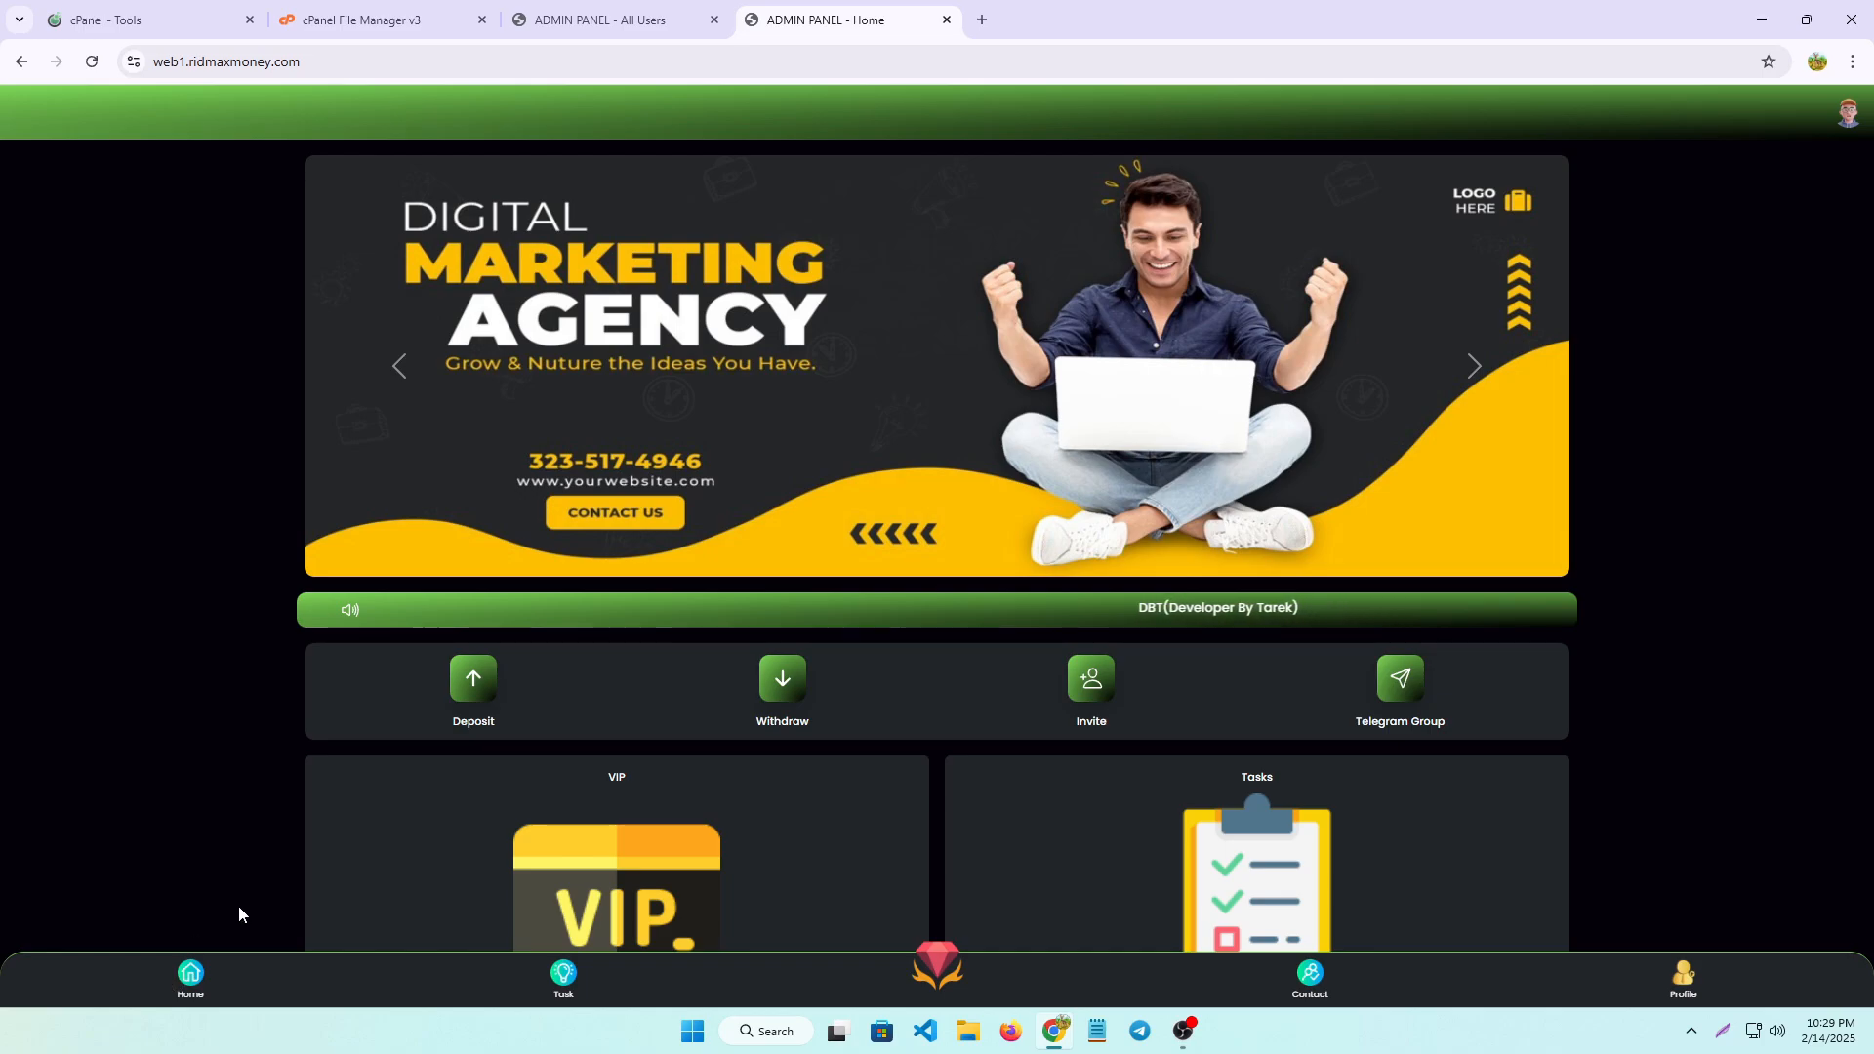
{"action": "scroll", "coordinate": [859, 786], "scroll_direction": "down", "scroll_amount": 3}
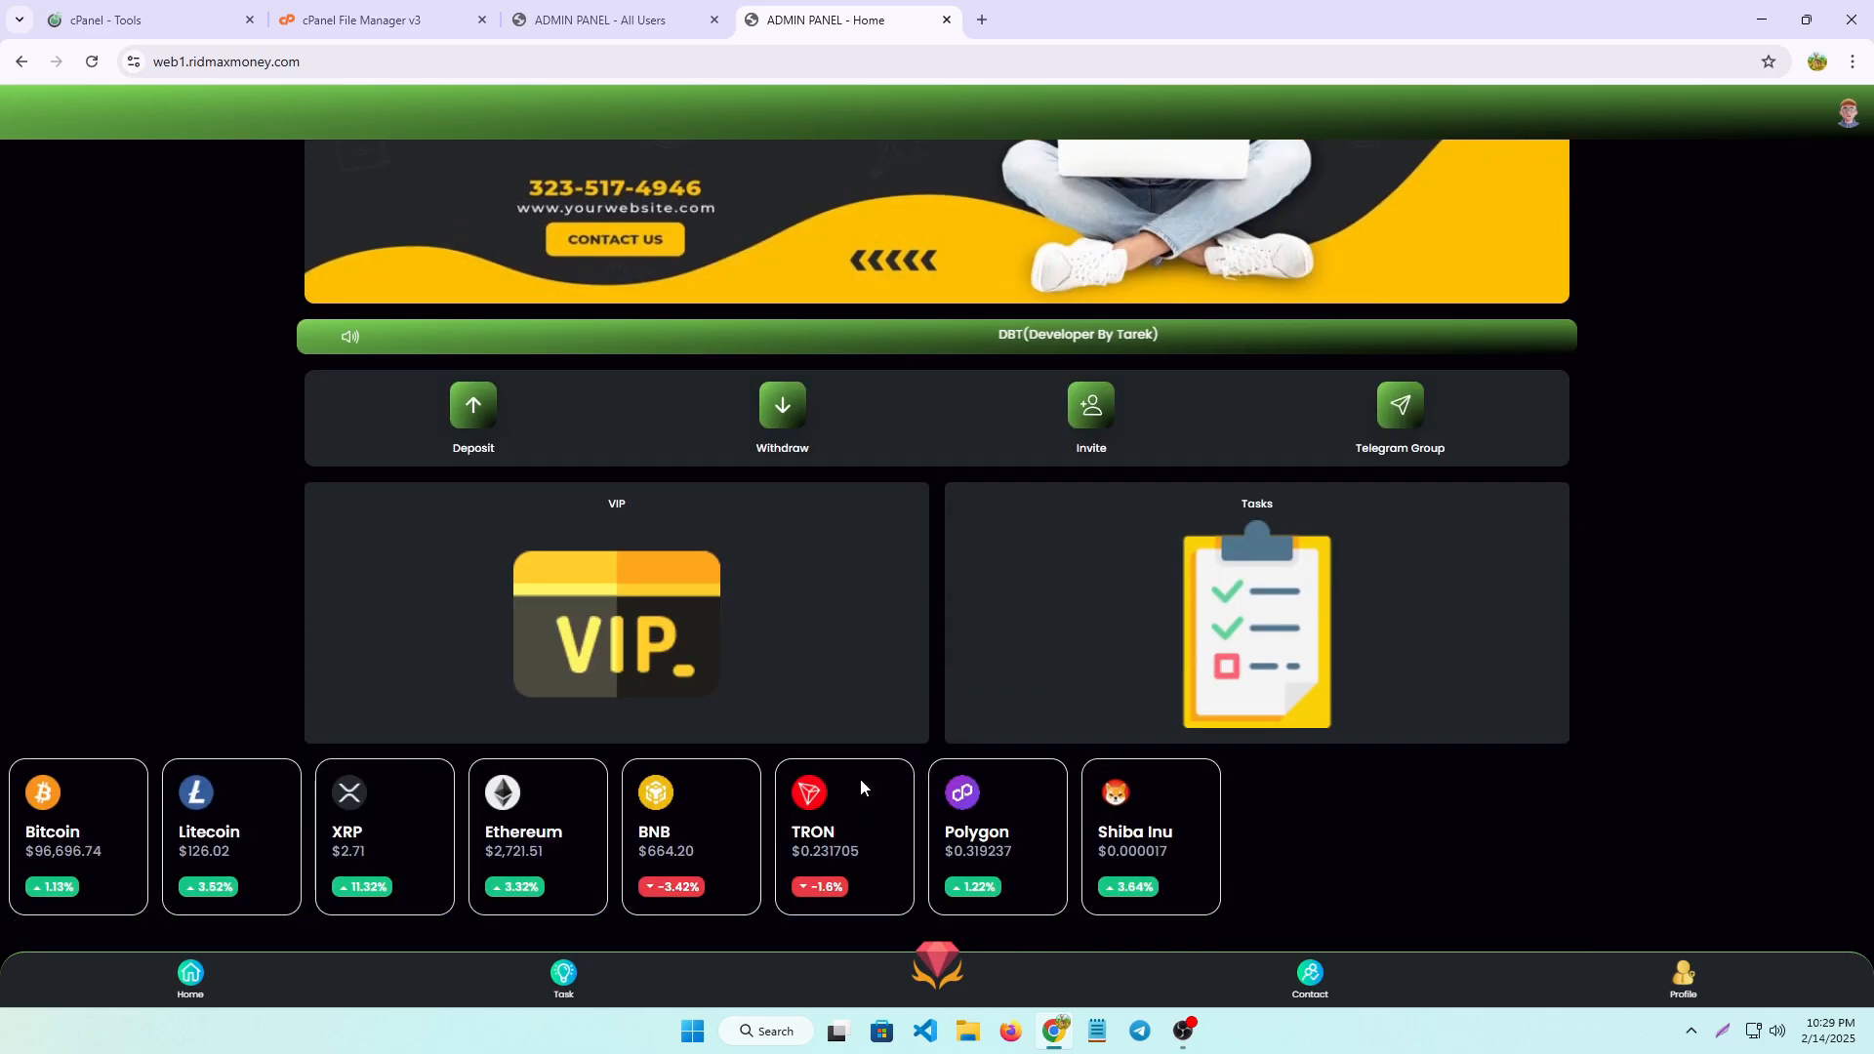
{"action": "scroll", "coordinate": [665, 797], "scroll_direction": "up", "scroll_amount": 2}
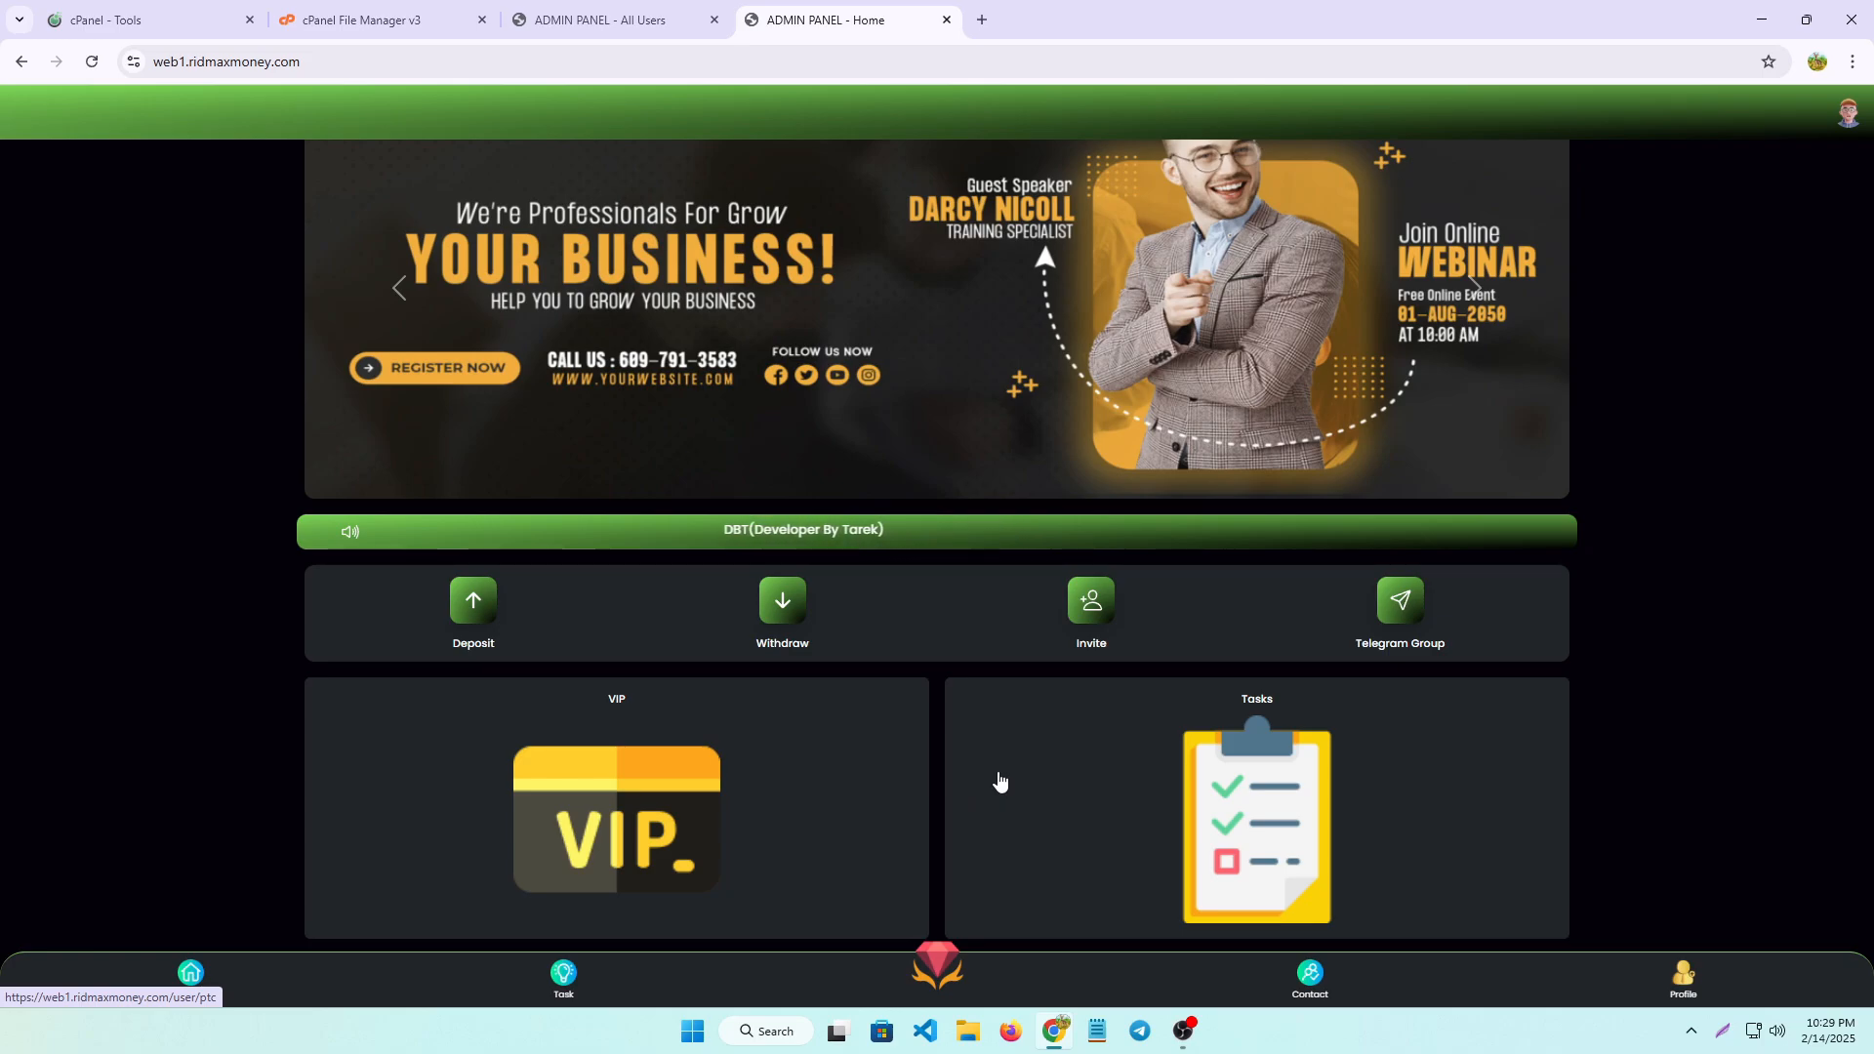
{"action": "scroll", "coordinate": [1172, 606], "scroll_direction": "down", "scroll_amount": 2}
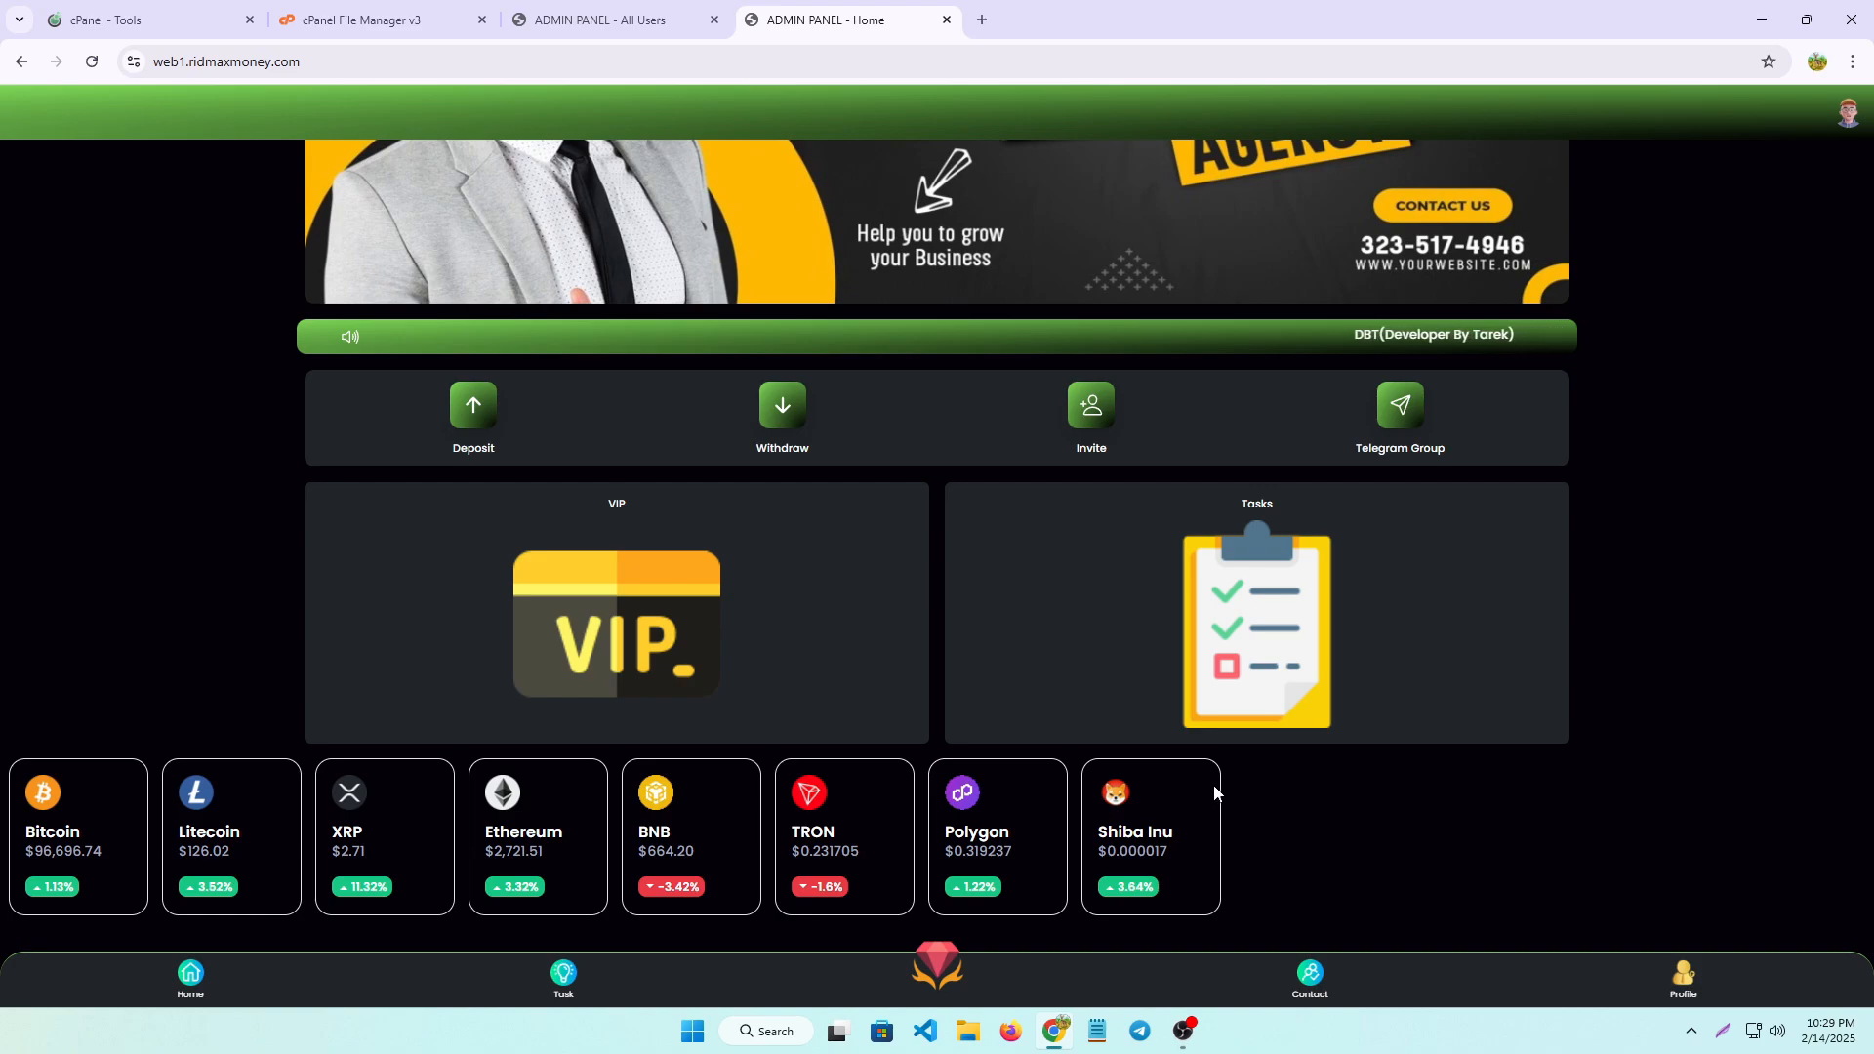
{"action": "scroll", "coordinate": [1213, 785], "scroll_direction": "up", "scroll_amount": 3}
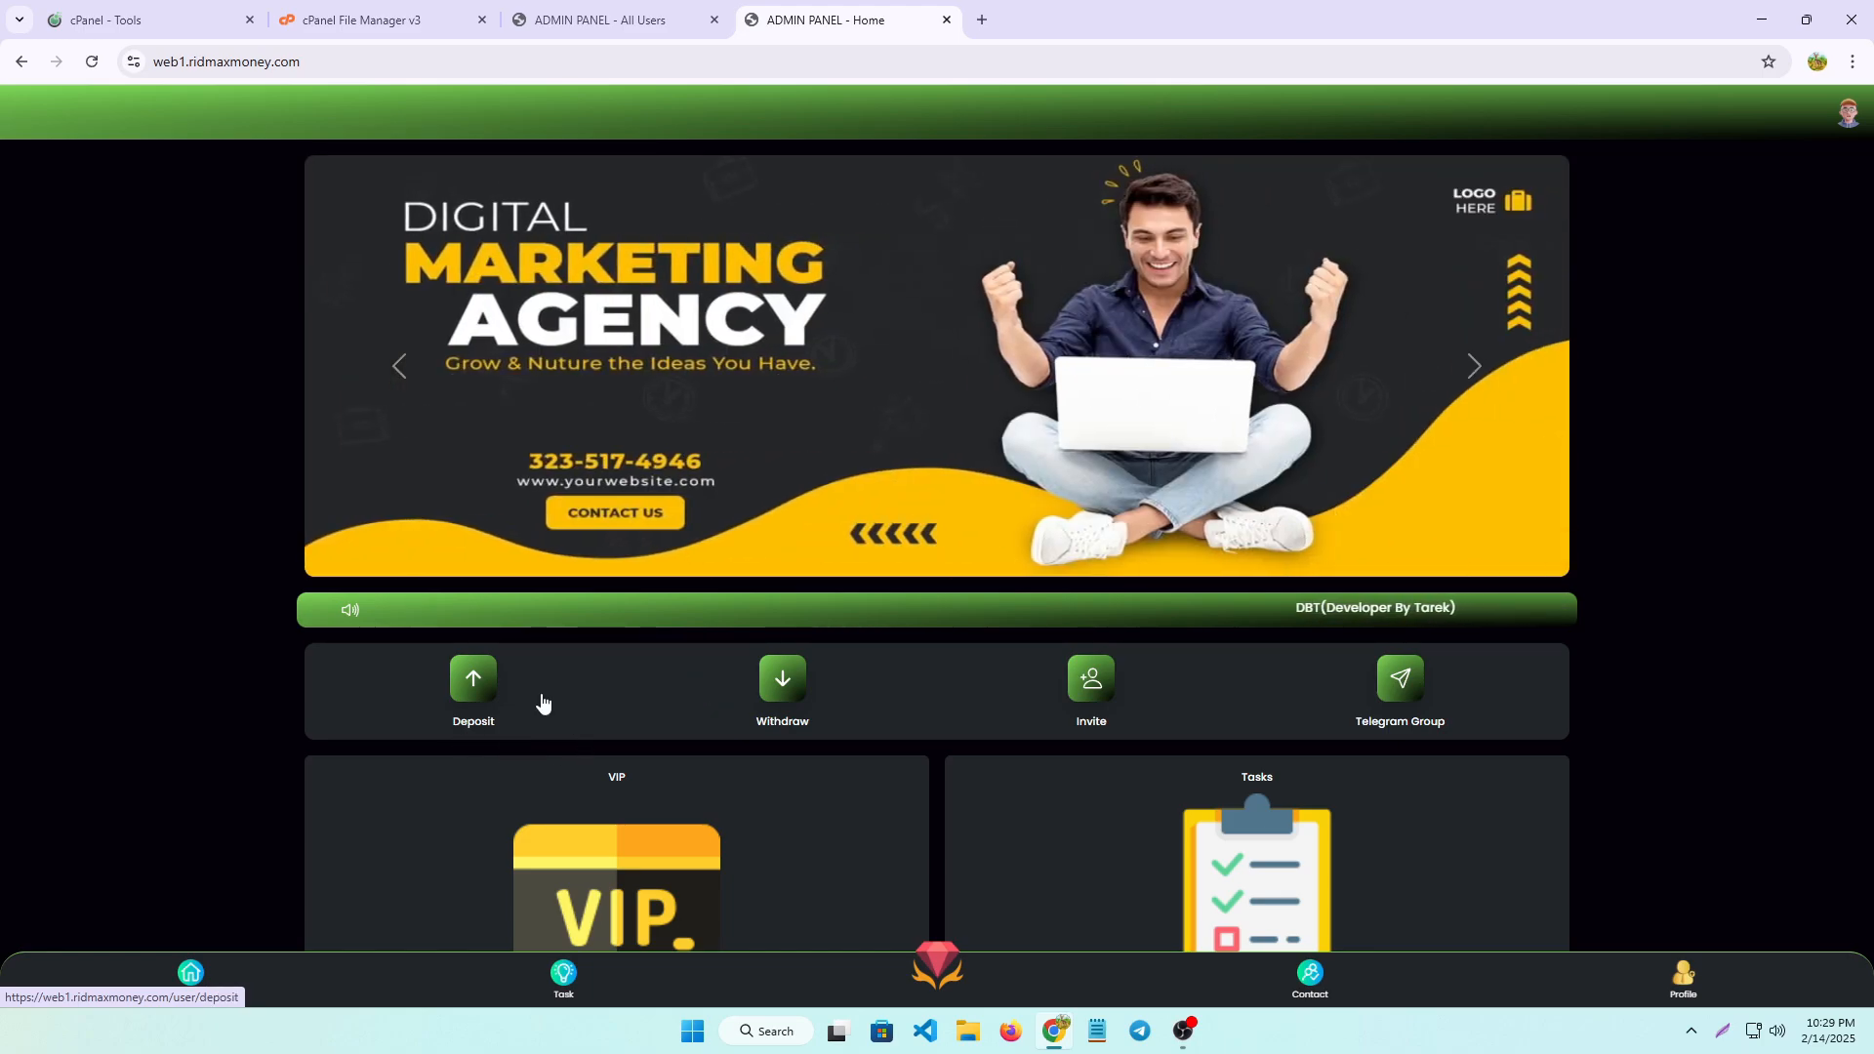
{"action": "left_click", "coordinate": [191, 974]}
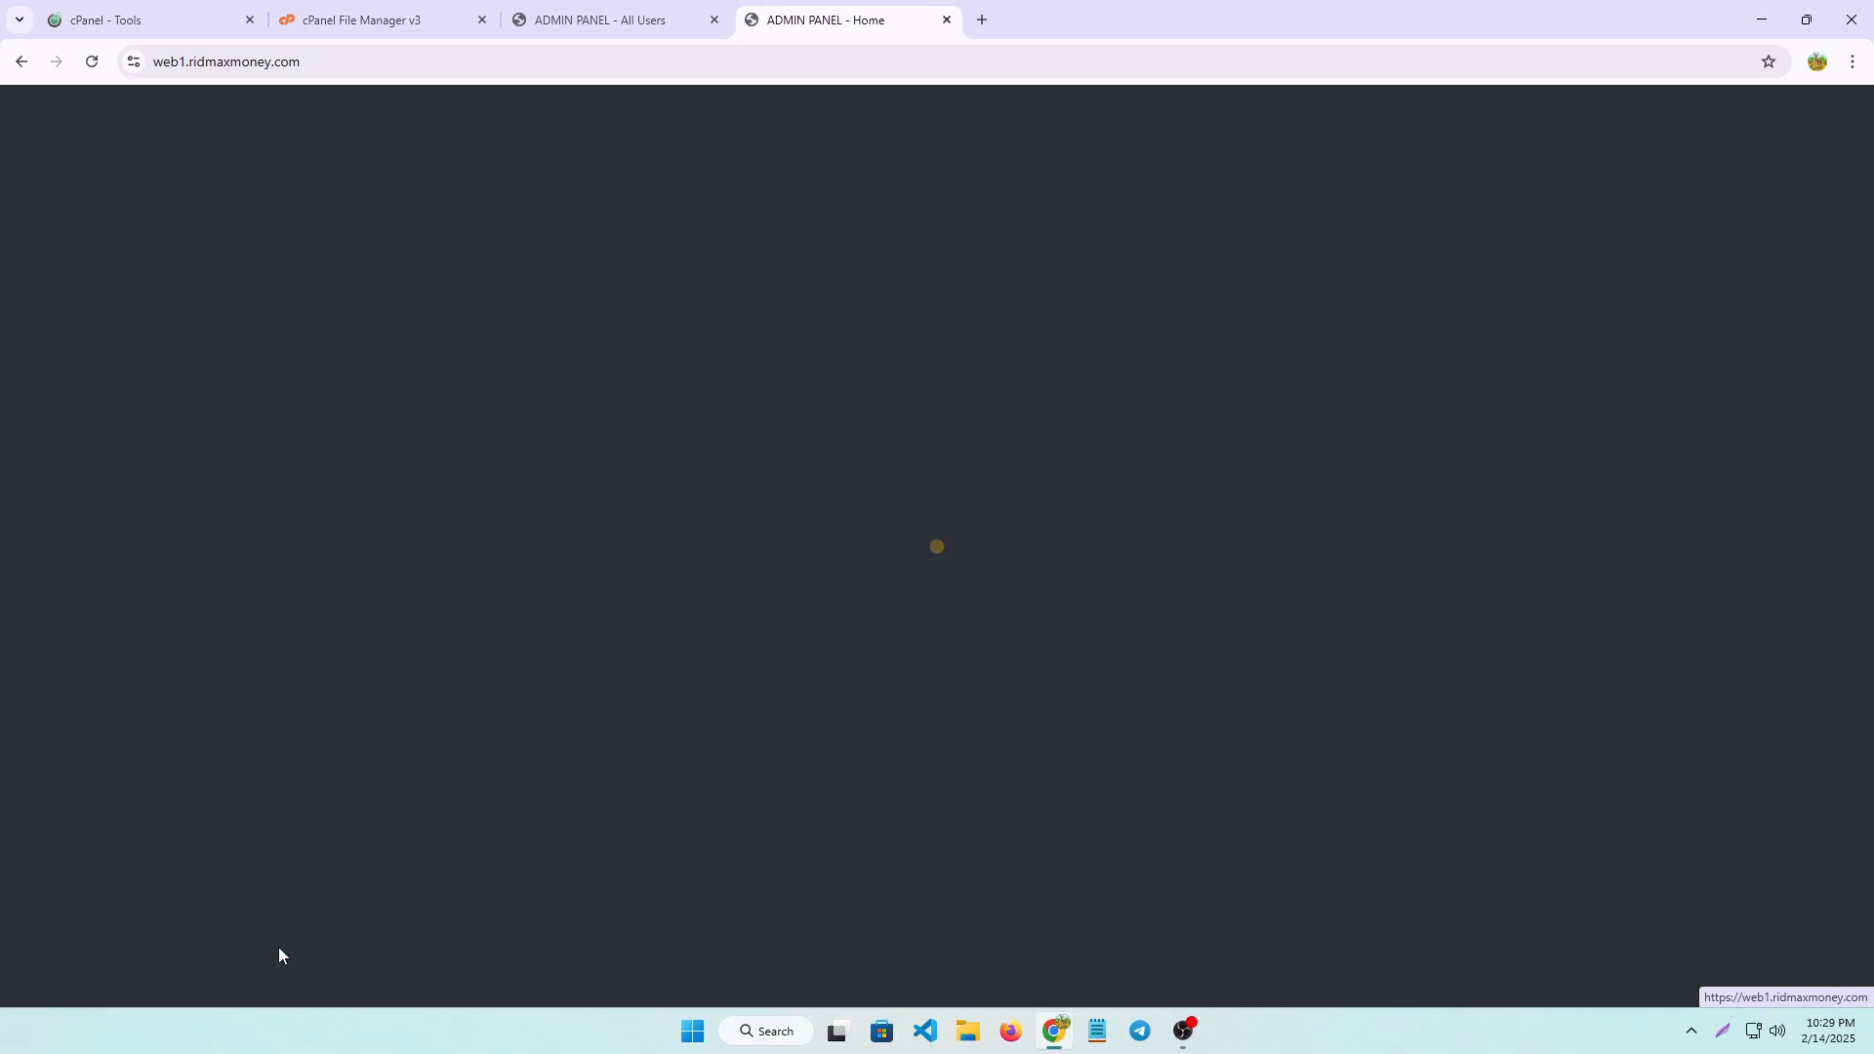
{"action": "scroll", "coordinate": [912, 752], "scroll_direction": "down", "scroll_amount": 3}
{"action": "scroll", "coordinate": [703, 836], "scroll_direction": "up", "scroll_amount": 3}
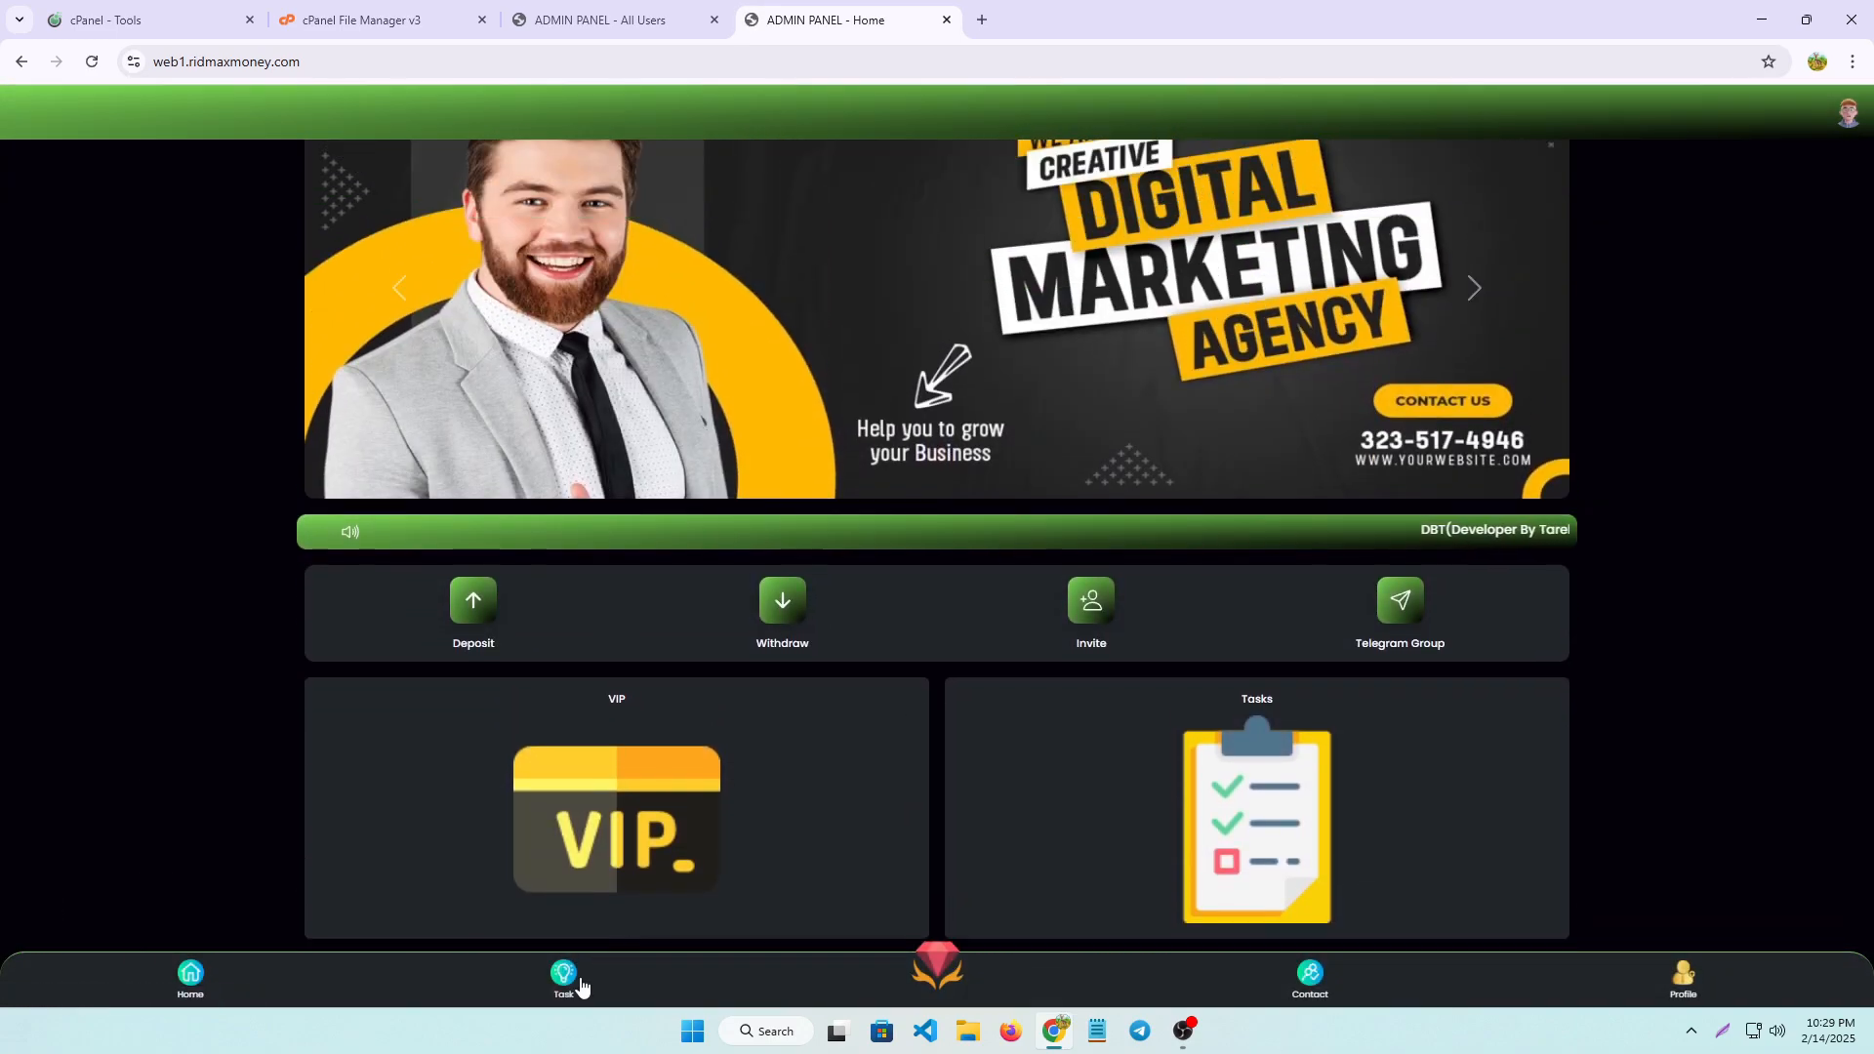
Open the site's Task page and look through the list of claimable earnings
{"action": "left_click", "coordinate": [572, 974]}
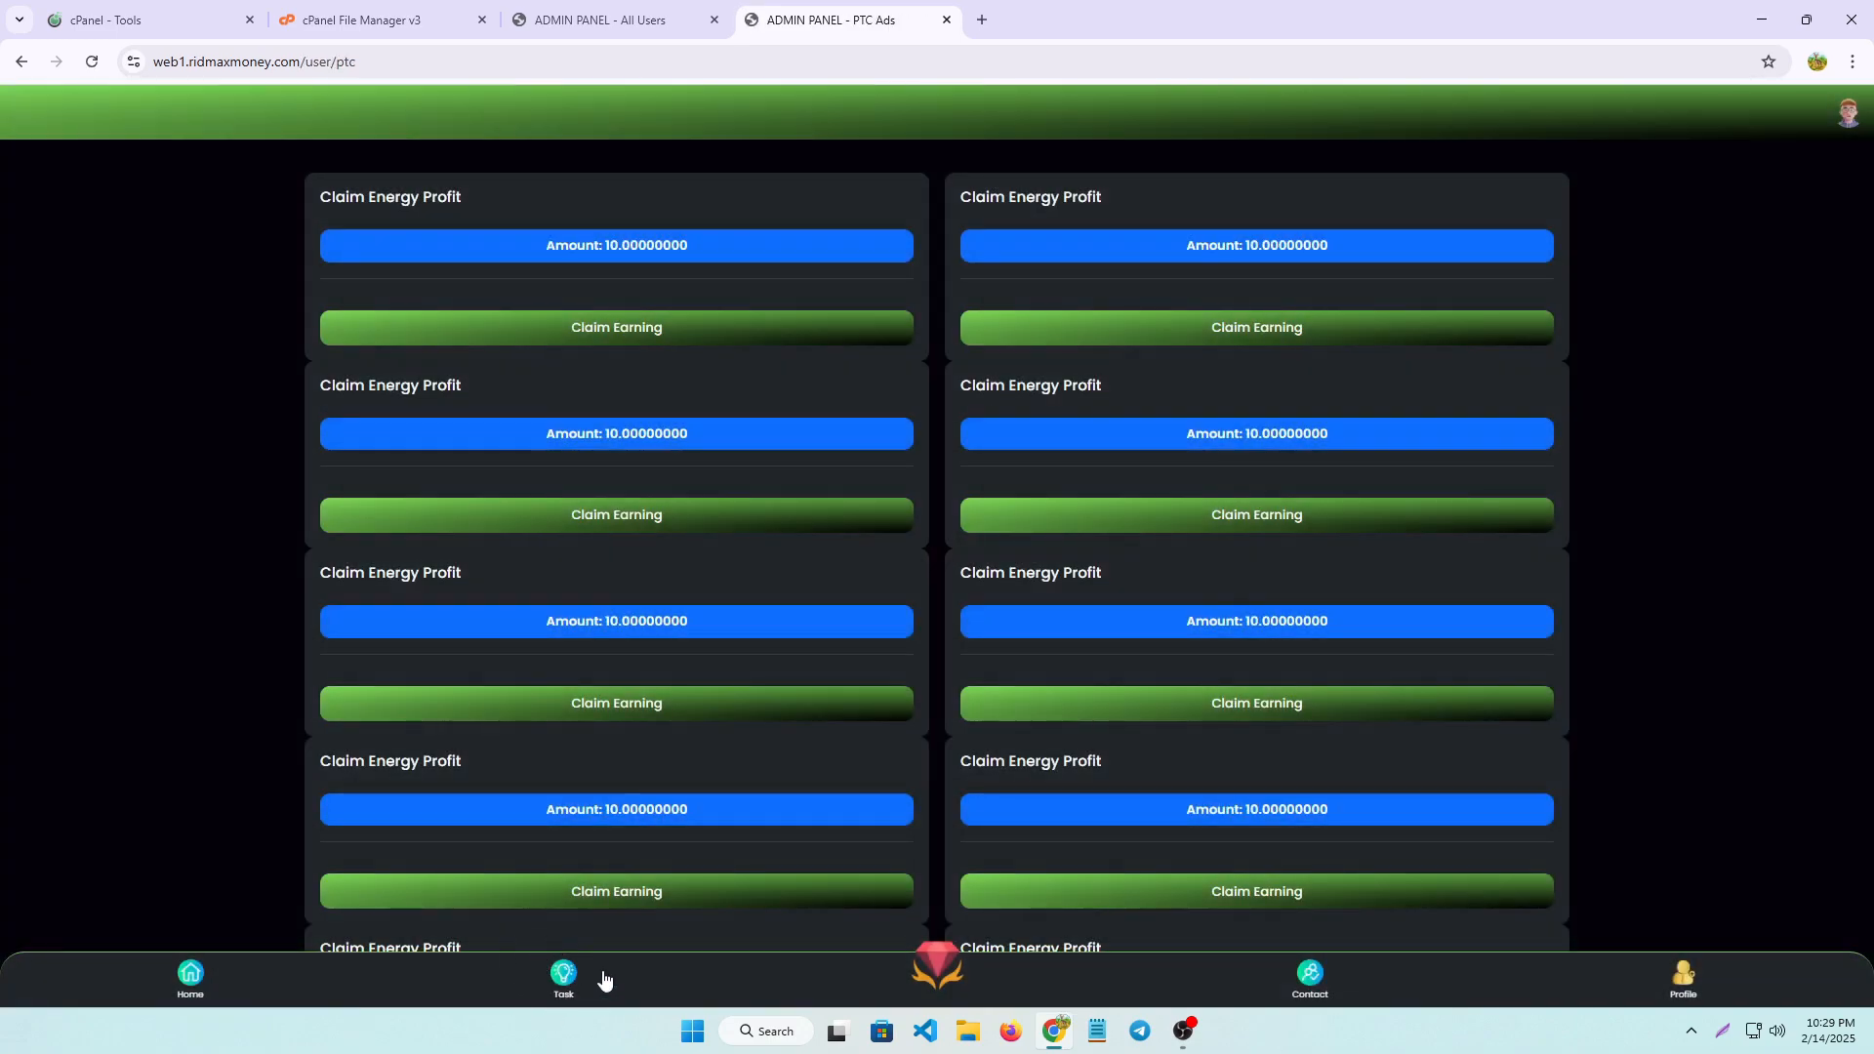
{"action": "scroll", "coordinate": [1010, 533], "scroll_direction": "down", "scroll_amount": 5}
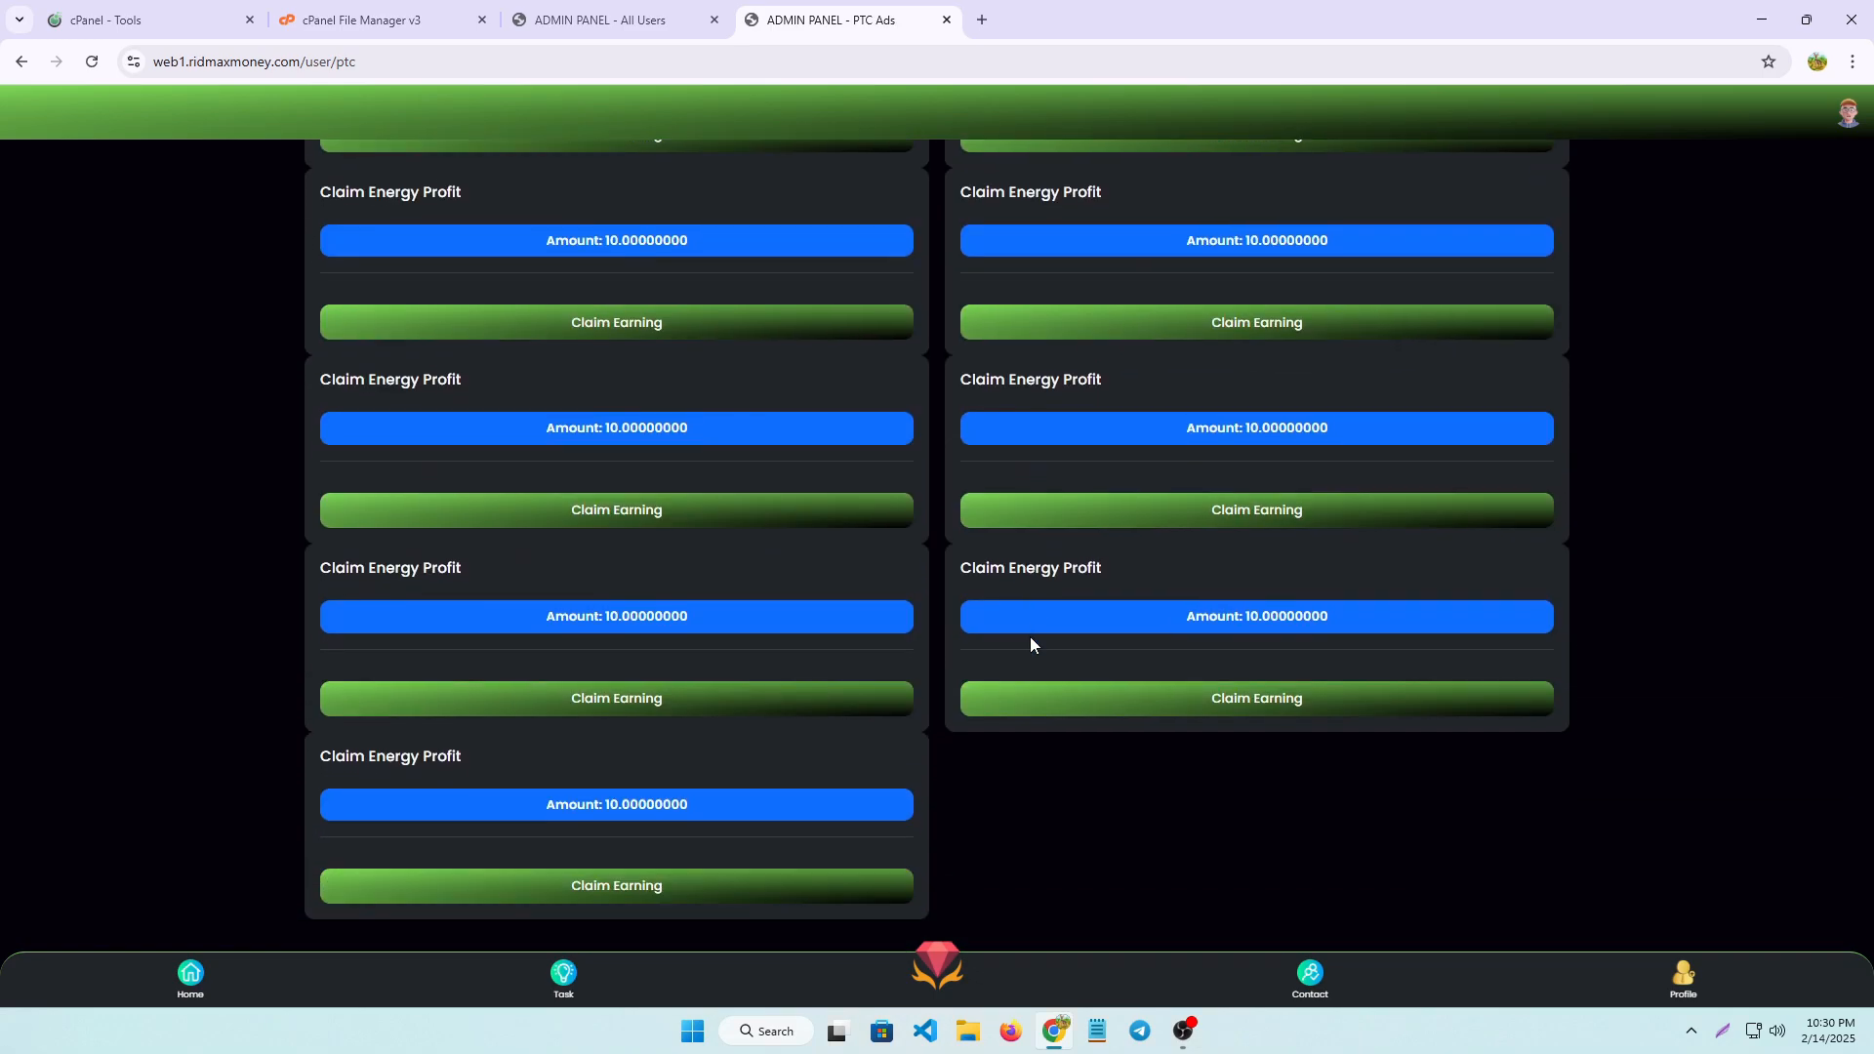
{"action": "scroll", "coordinate": [1016, 627], "scroll_direction": "up", "scroll_amount": 5}
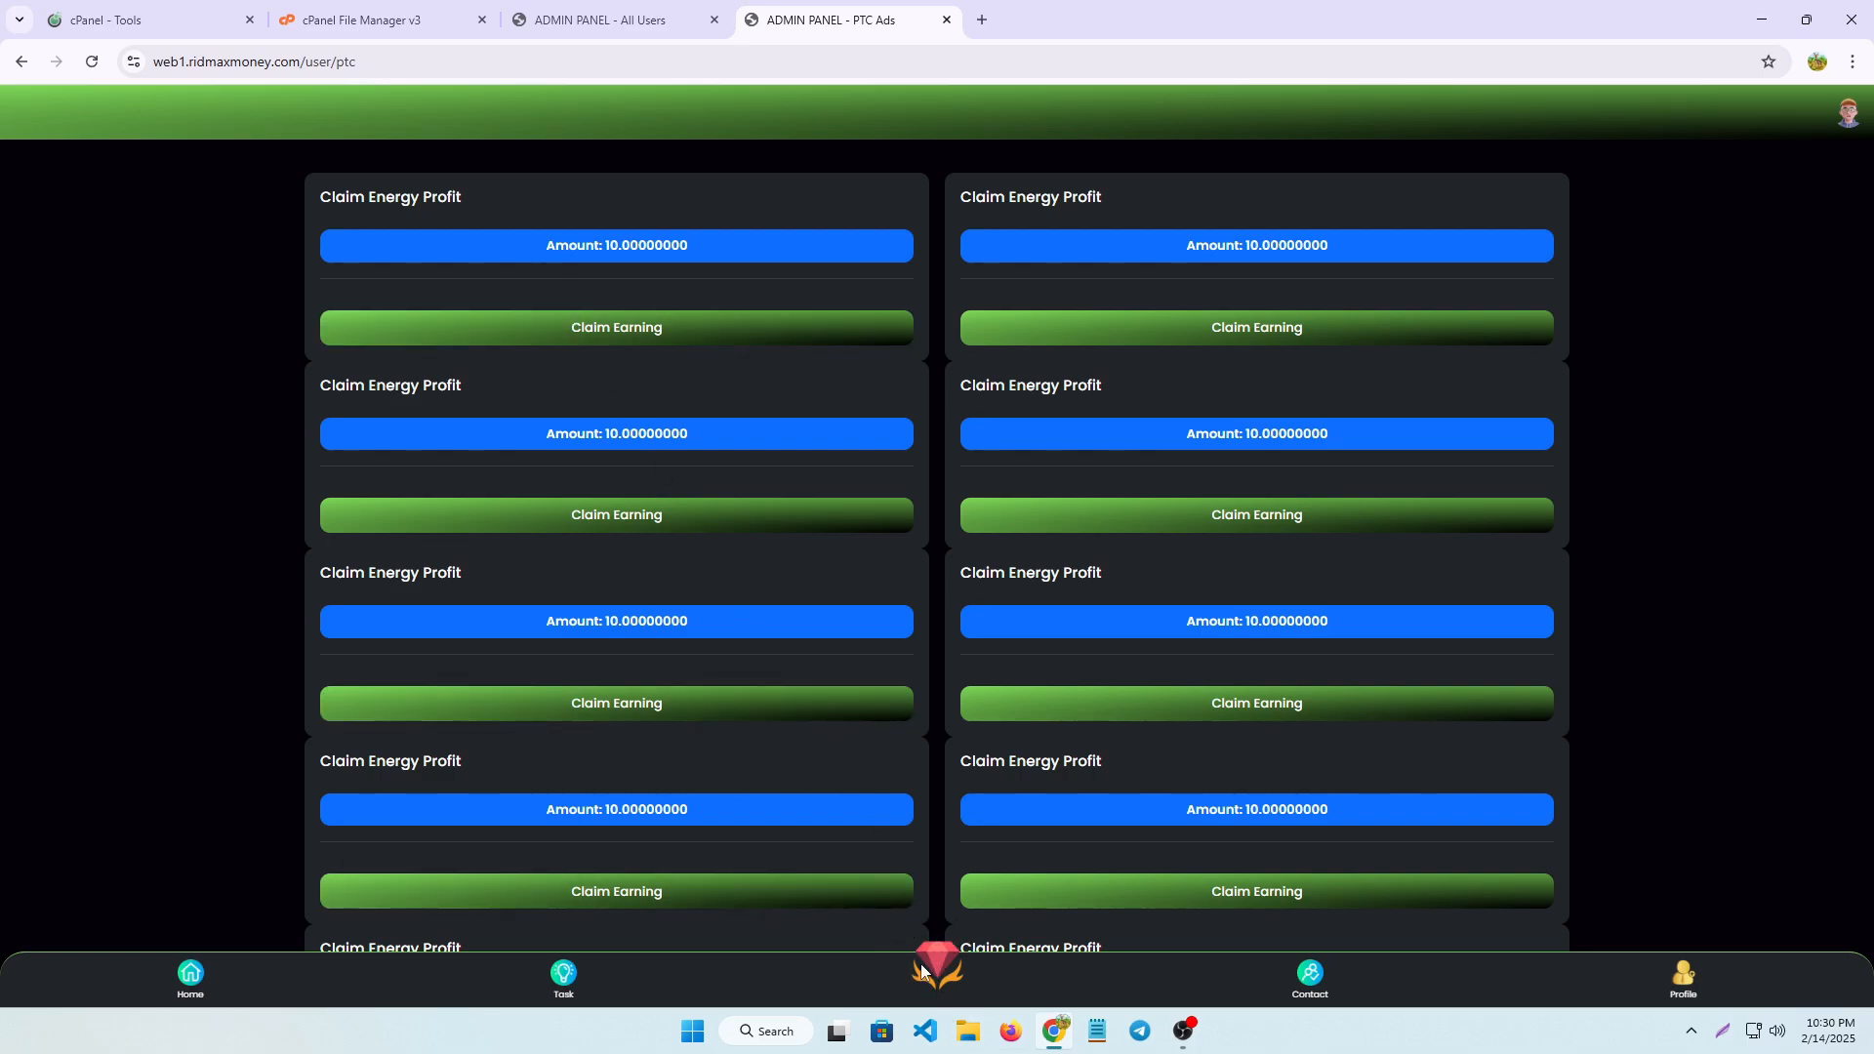
{"action": "left_click", "coordinate": [1723, 1031]}
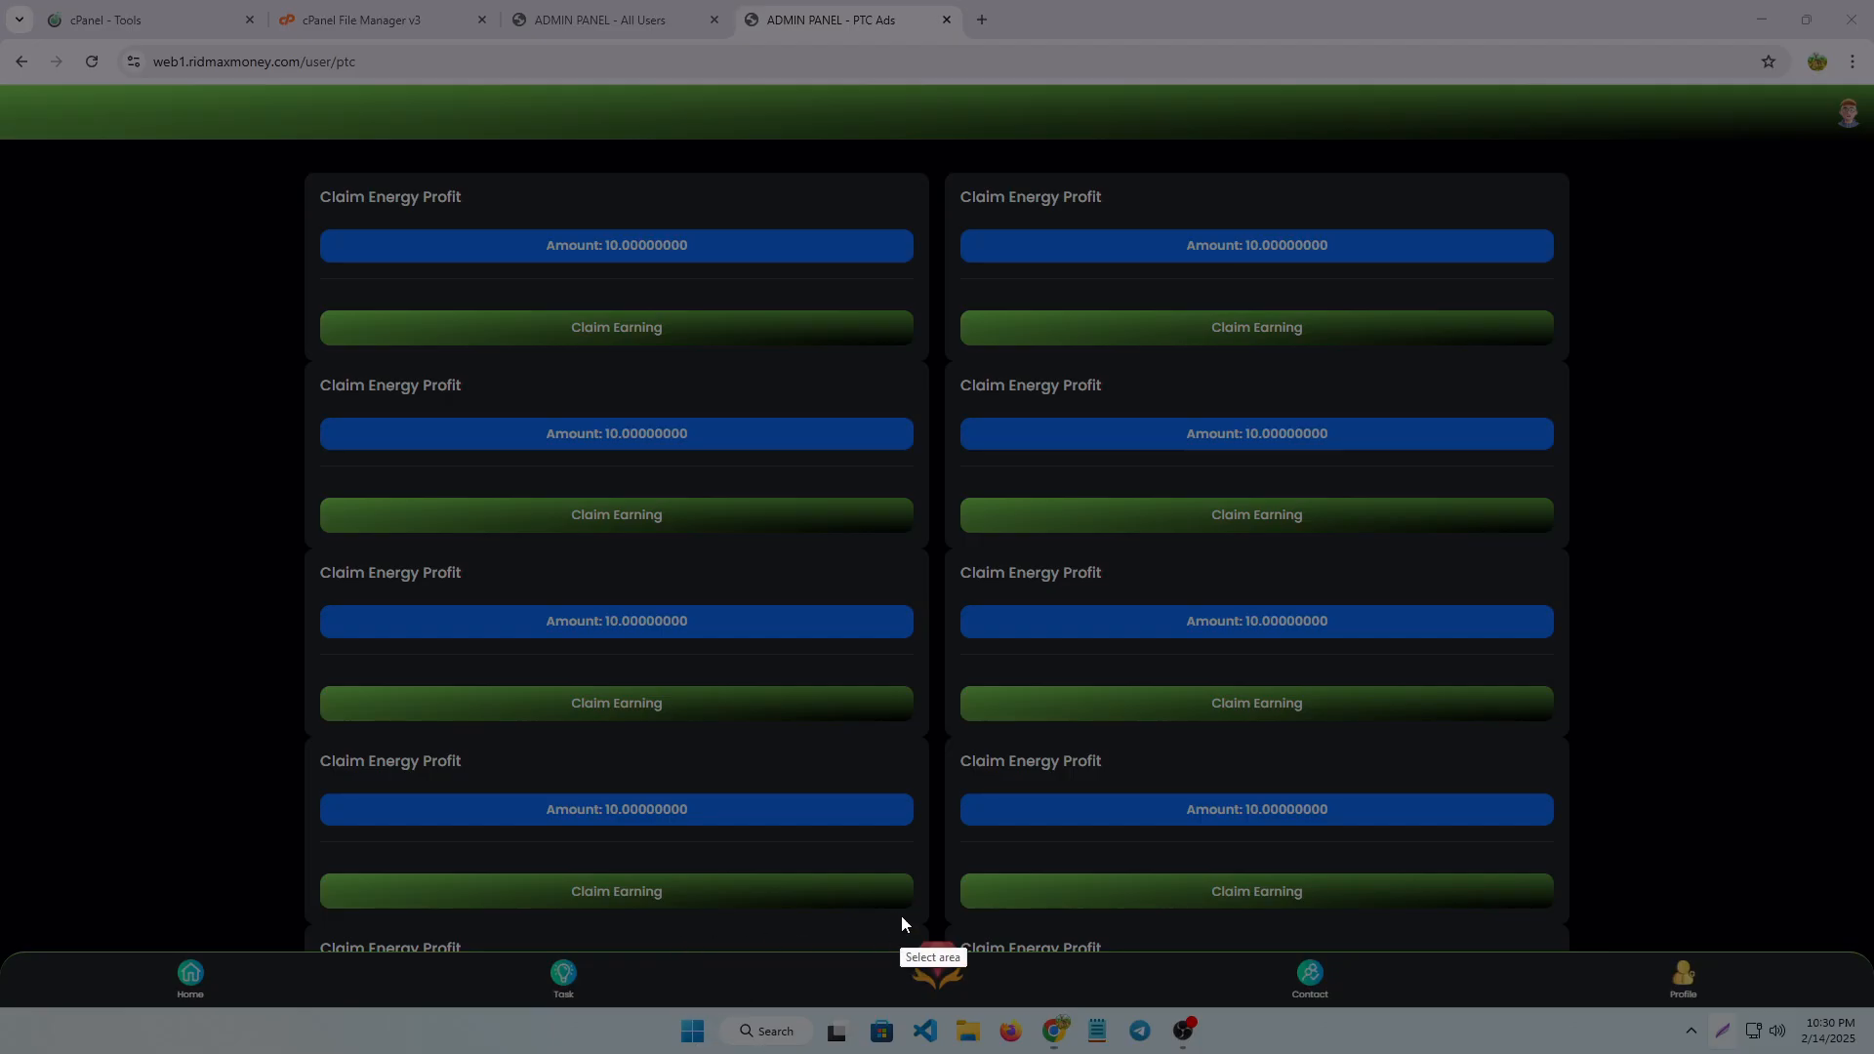
{"action": "left_click_drag", "start_coordinate": [890, 910], "coordinate": [1023, 991]}
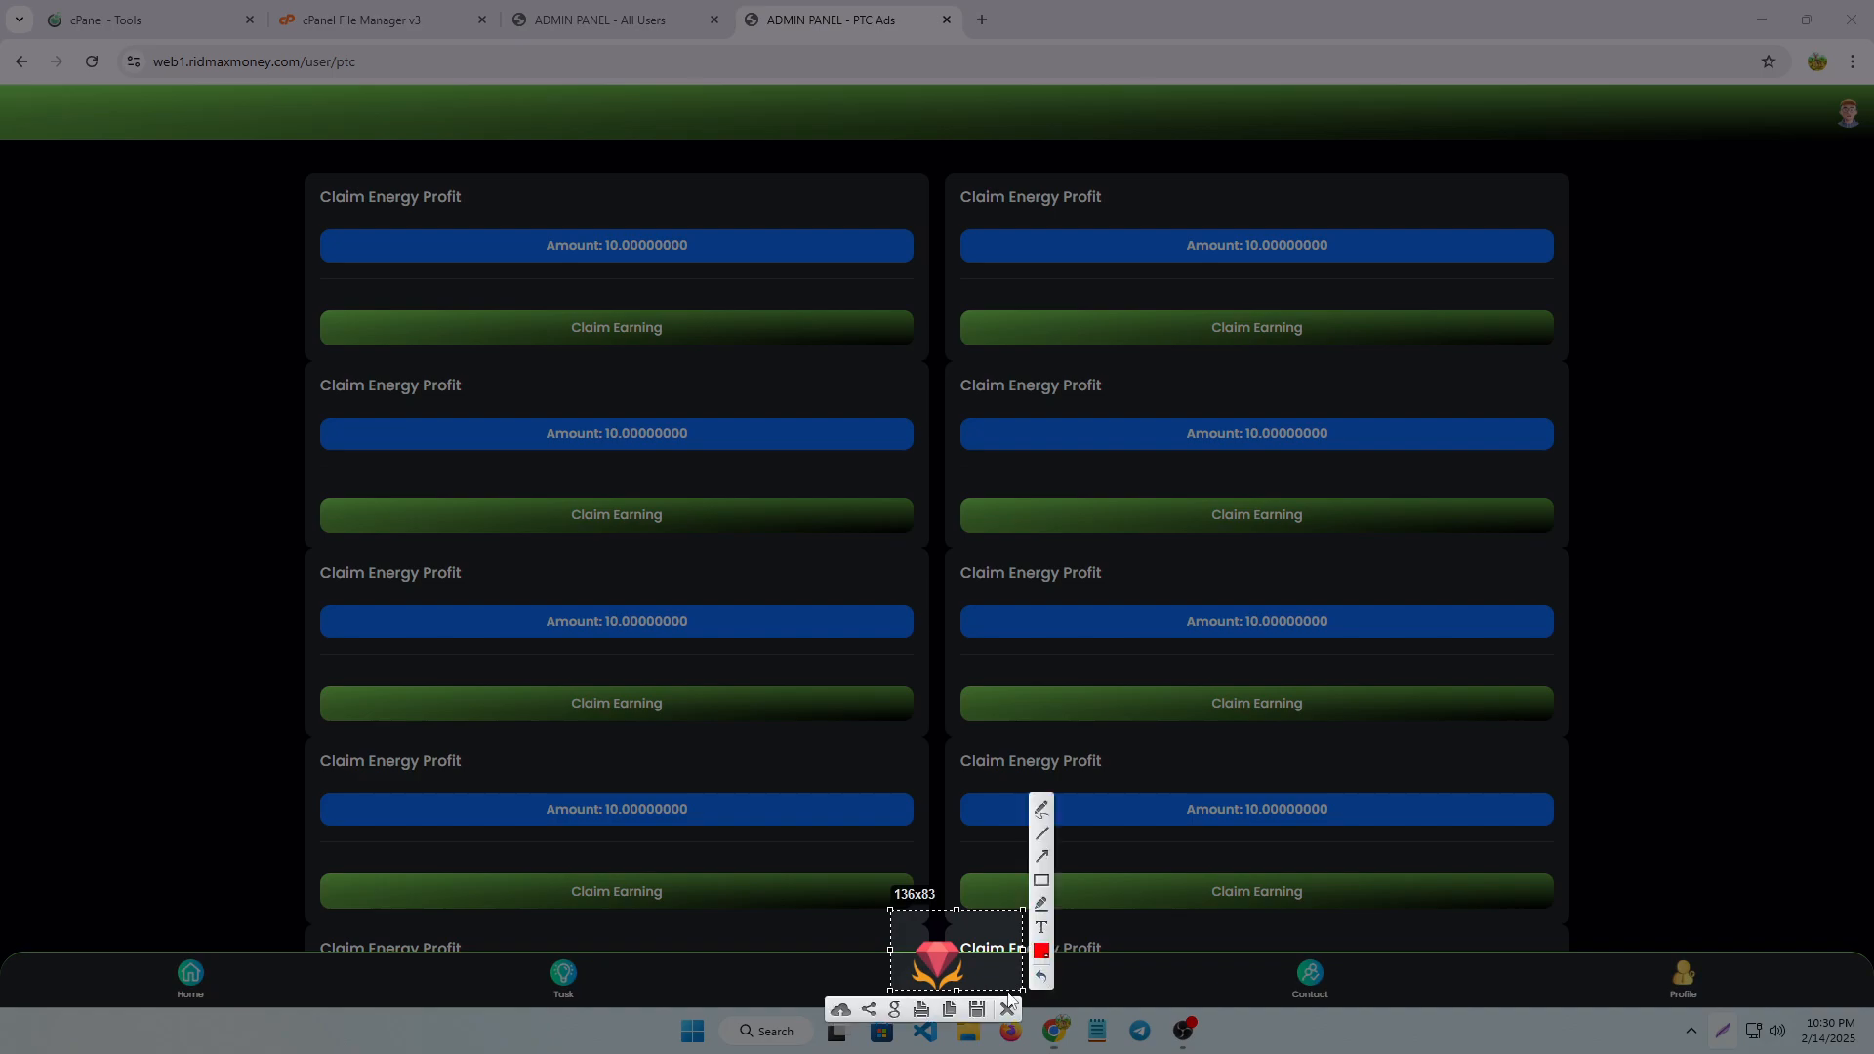
{"action": "left_click", "coordinate": [1006, 1011]}
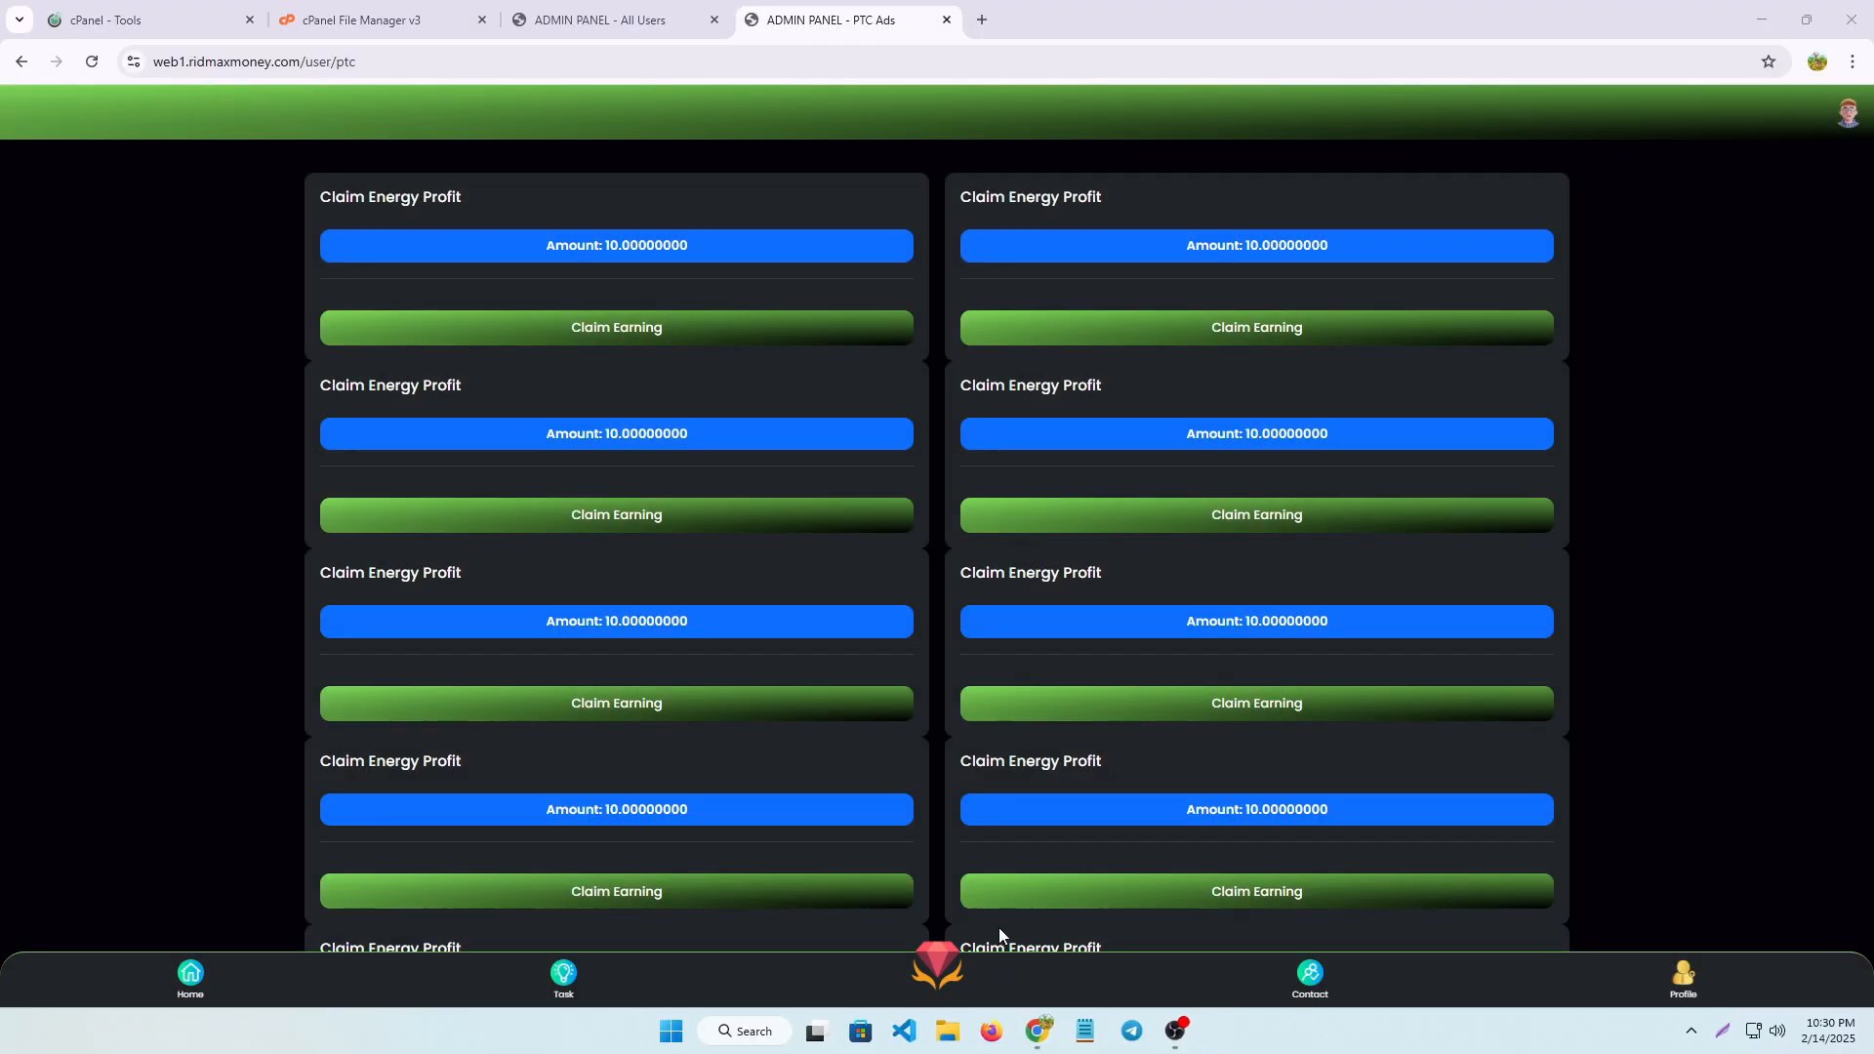
View the site's membership plans, check where the Contact link leads without opening WhatsApp, and return to the plans
{"action": "left_click", "coordinate": [945, 967]}
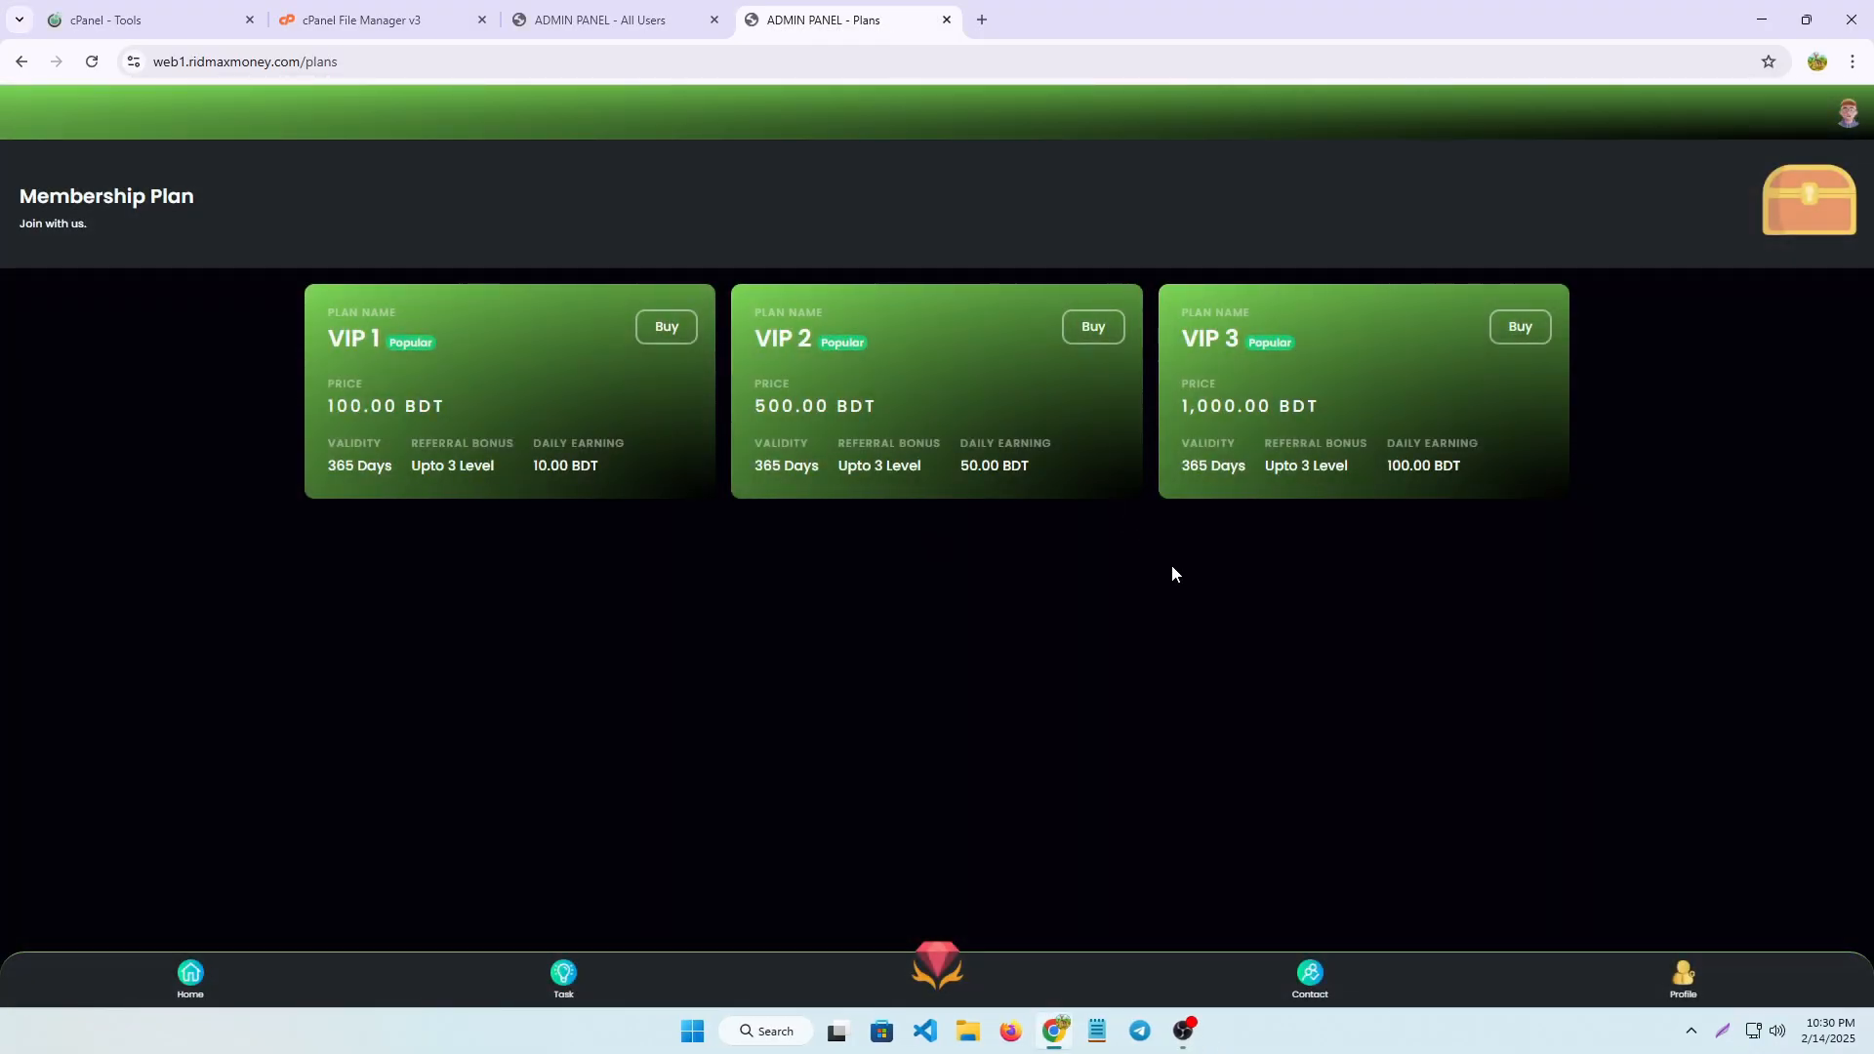
{"action": "left_click", "coordinate": [1307, 973]}
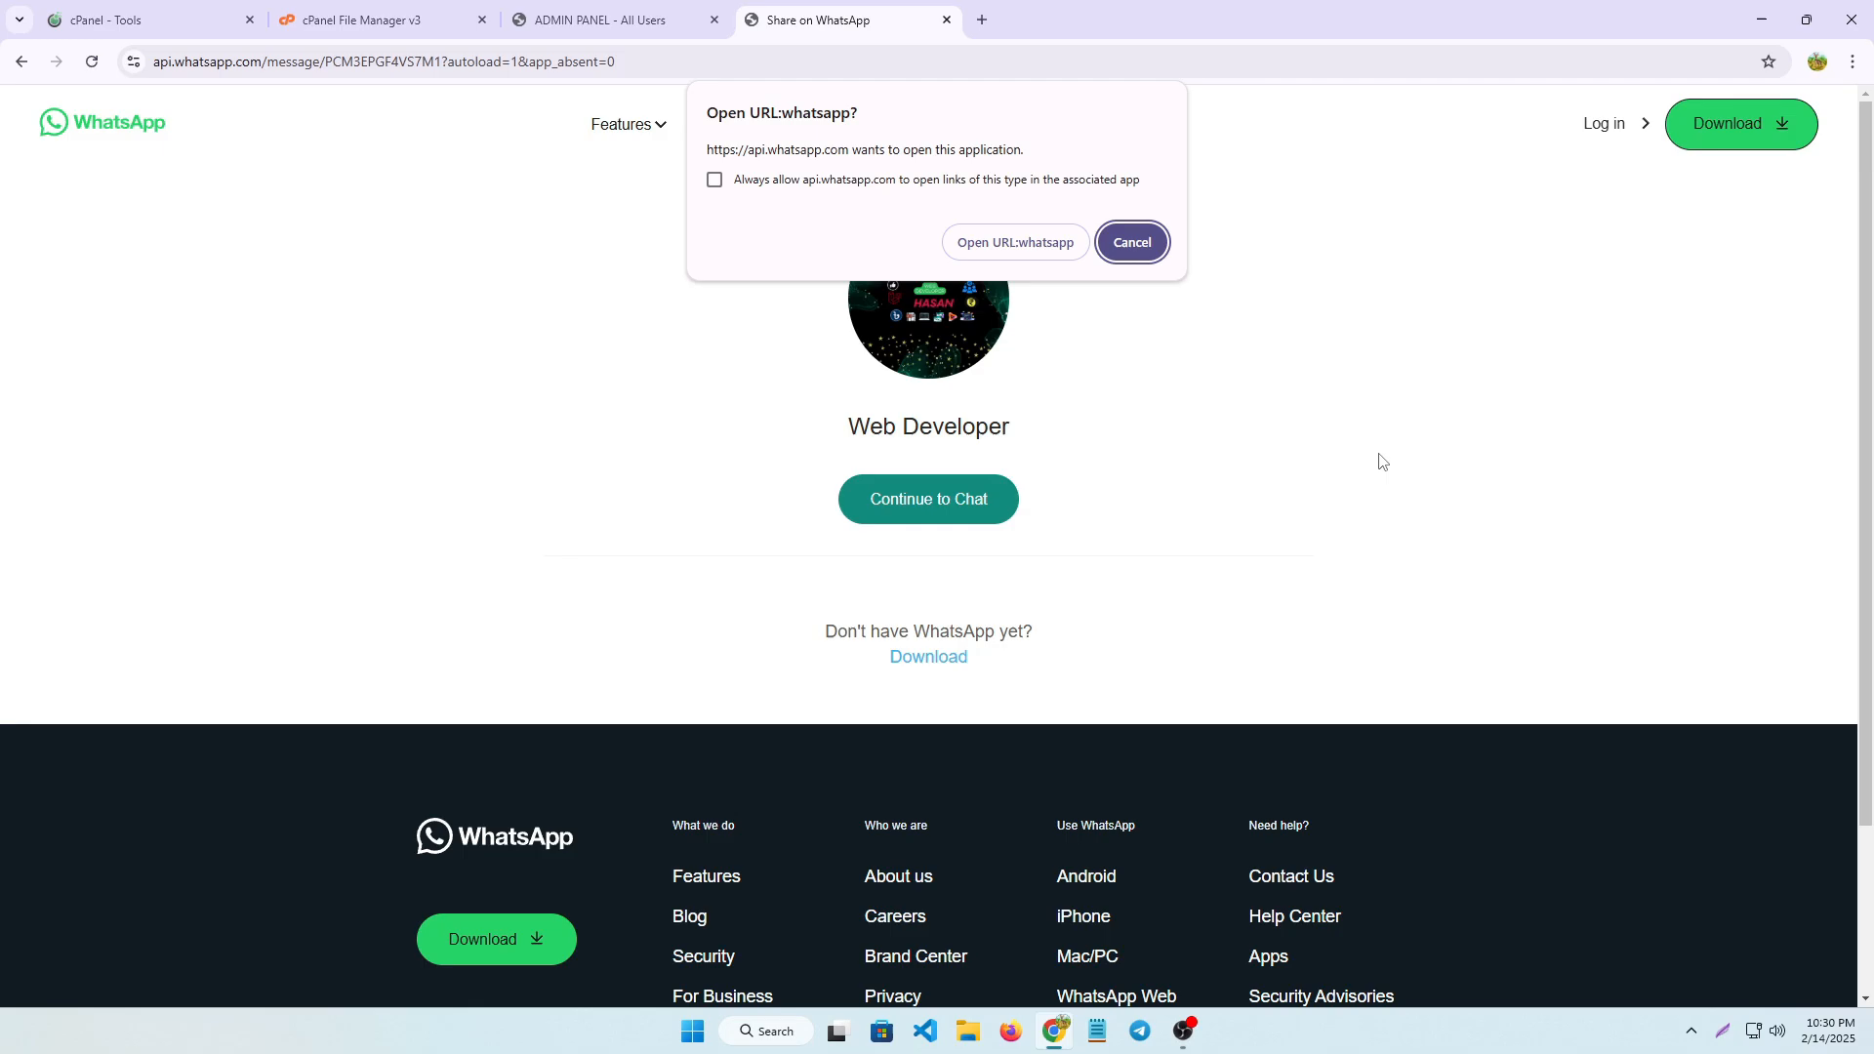
{"action": "left_click", "coordinate": [1132, 242]}
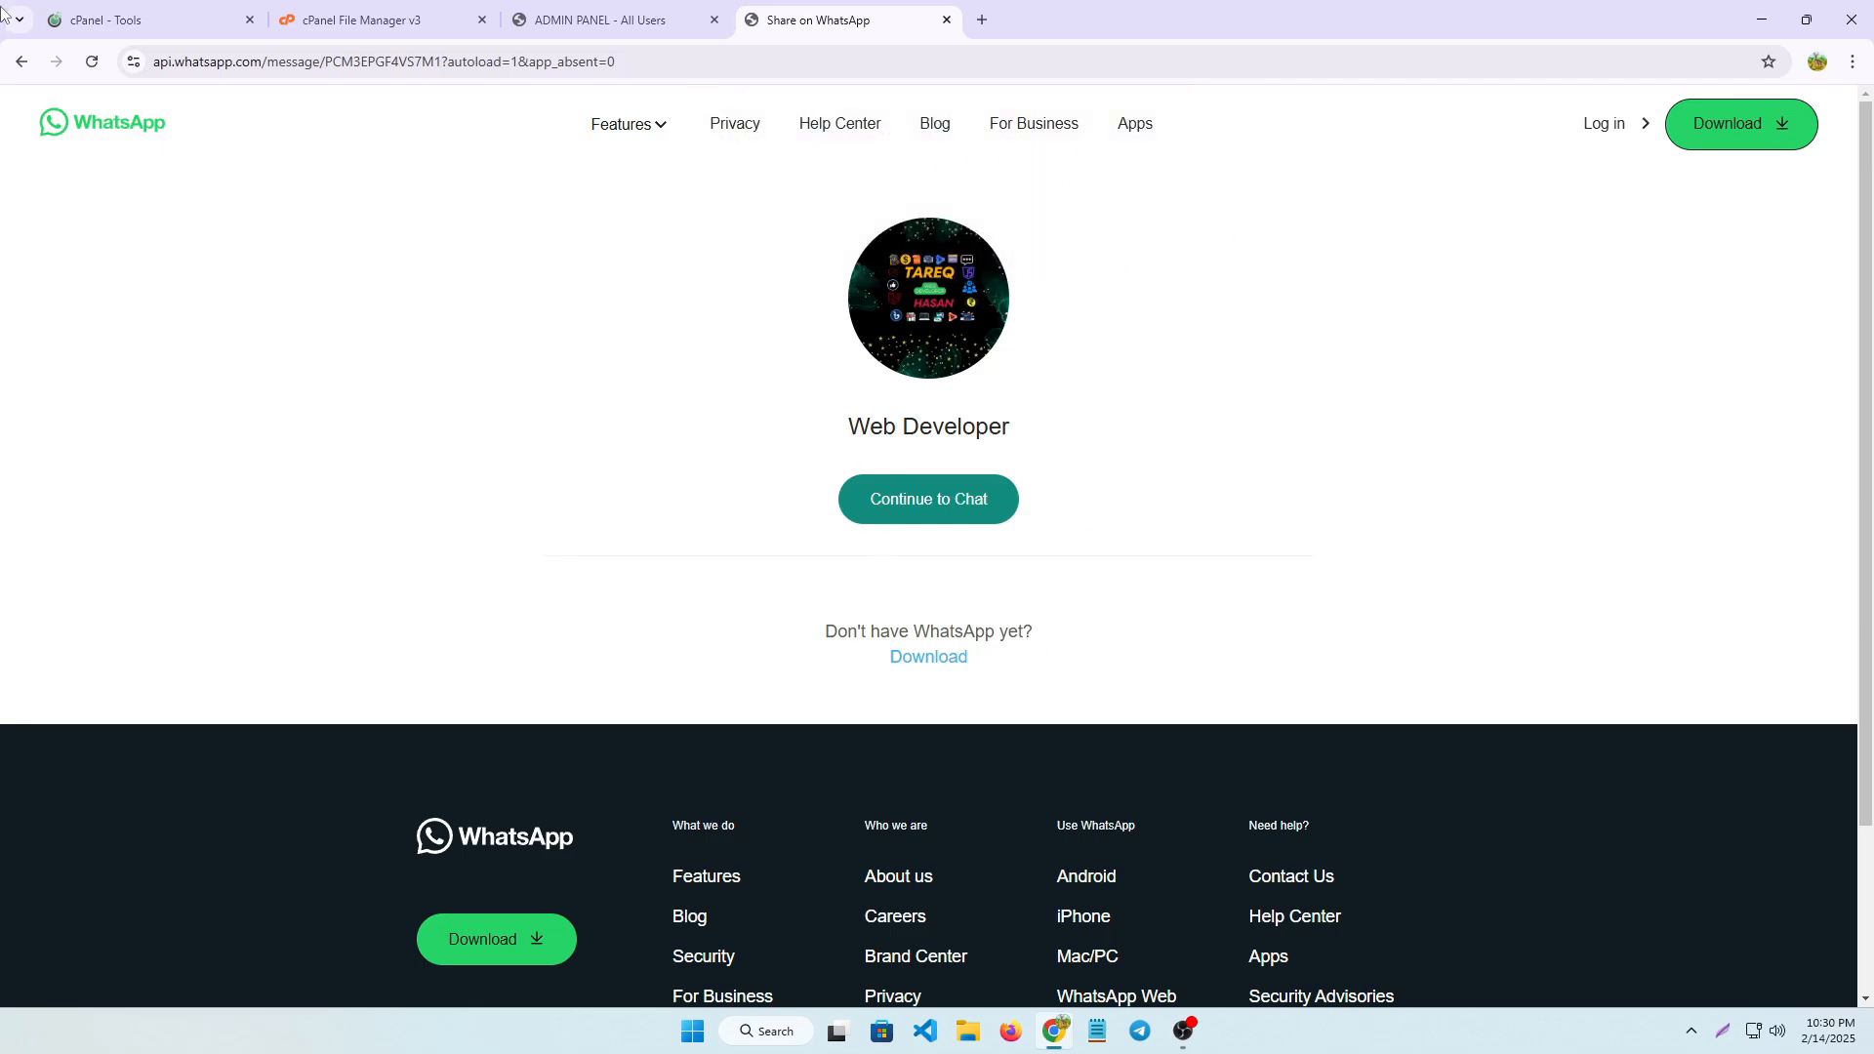
{"action": "left_click", "coordinate": [21, 62]}
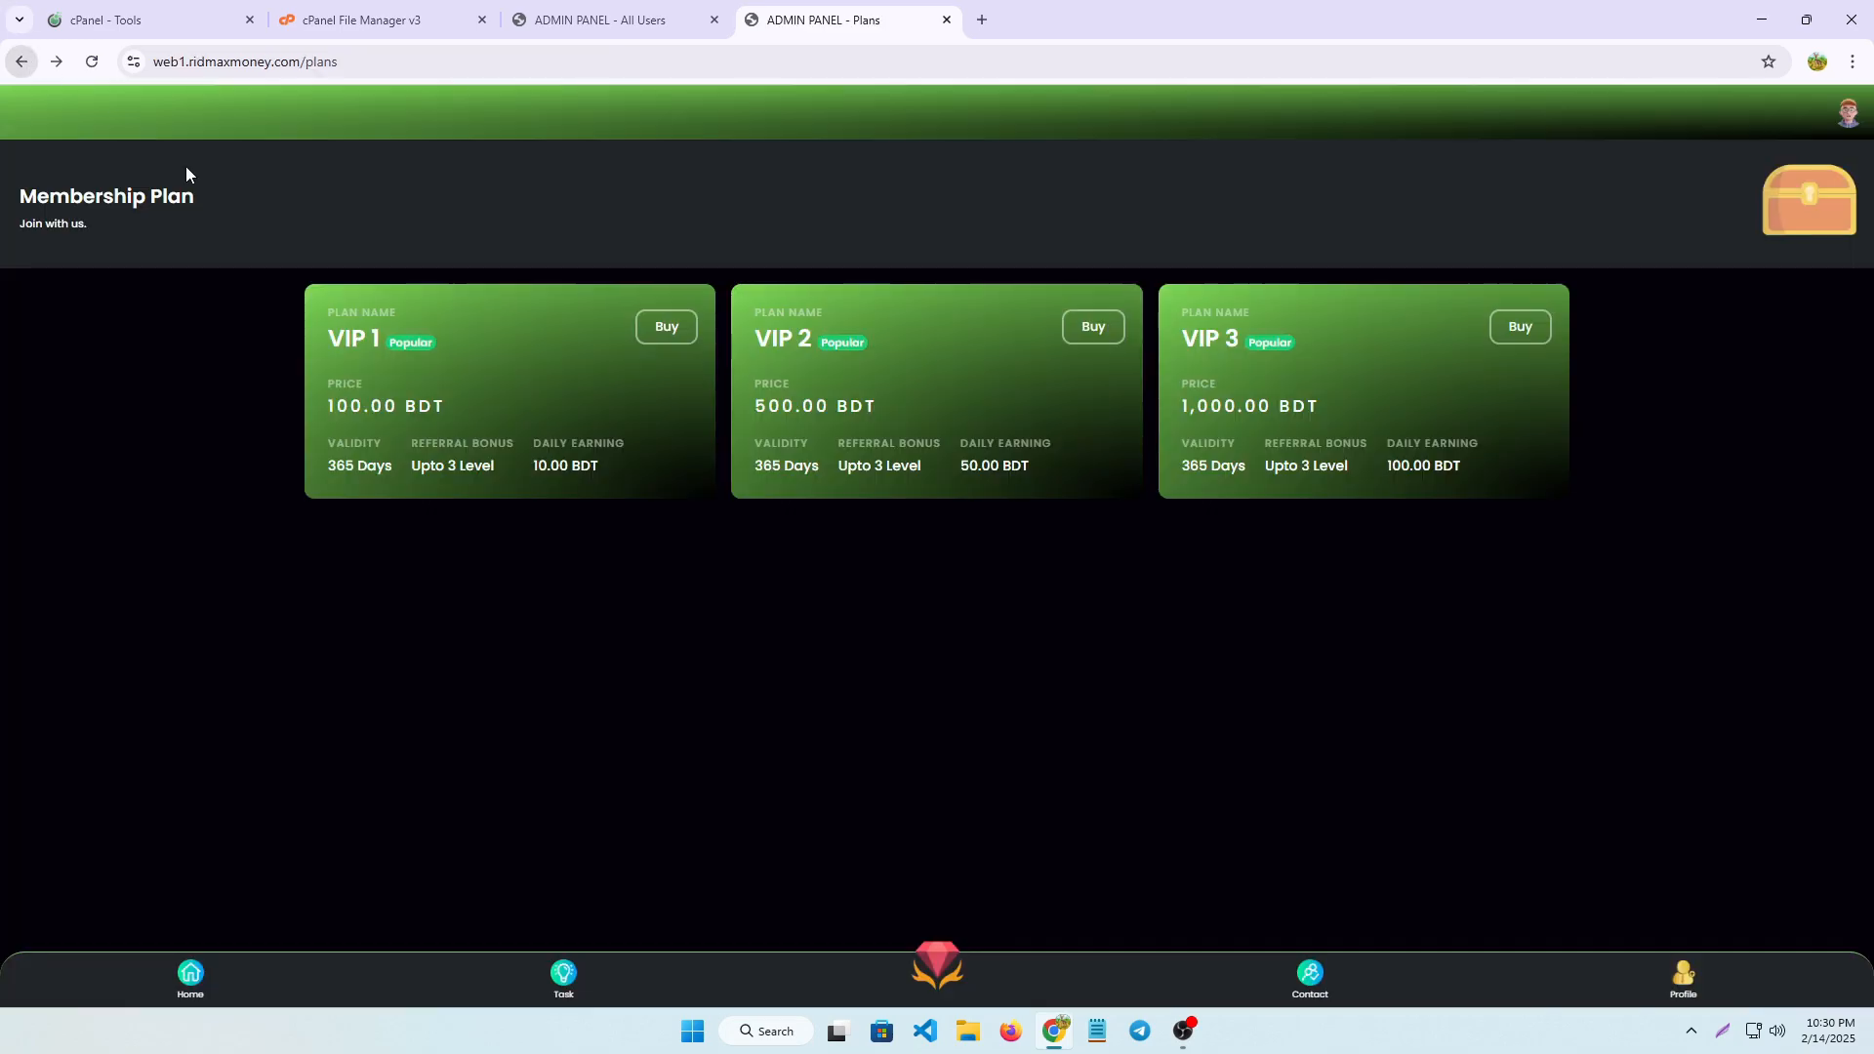
Open the member's profile page and look through its account options down to Logout
{"action": "left_click", "coordinate": [1685, 976]}
{"action": "scroll", "coordinate": [877, 755], "scroll_direction": "down", "scroll_amount": 2}
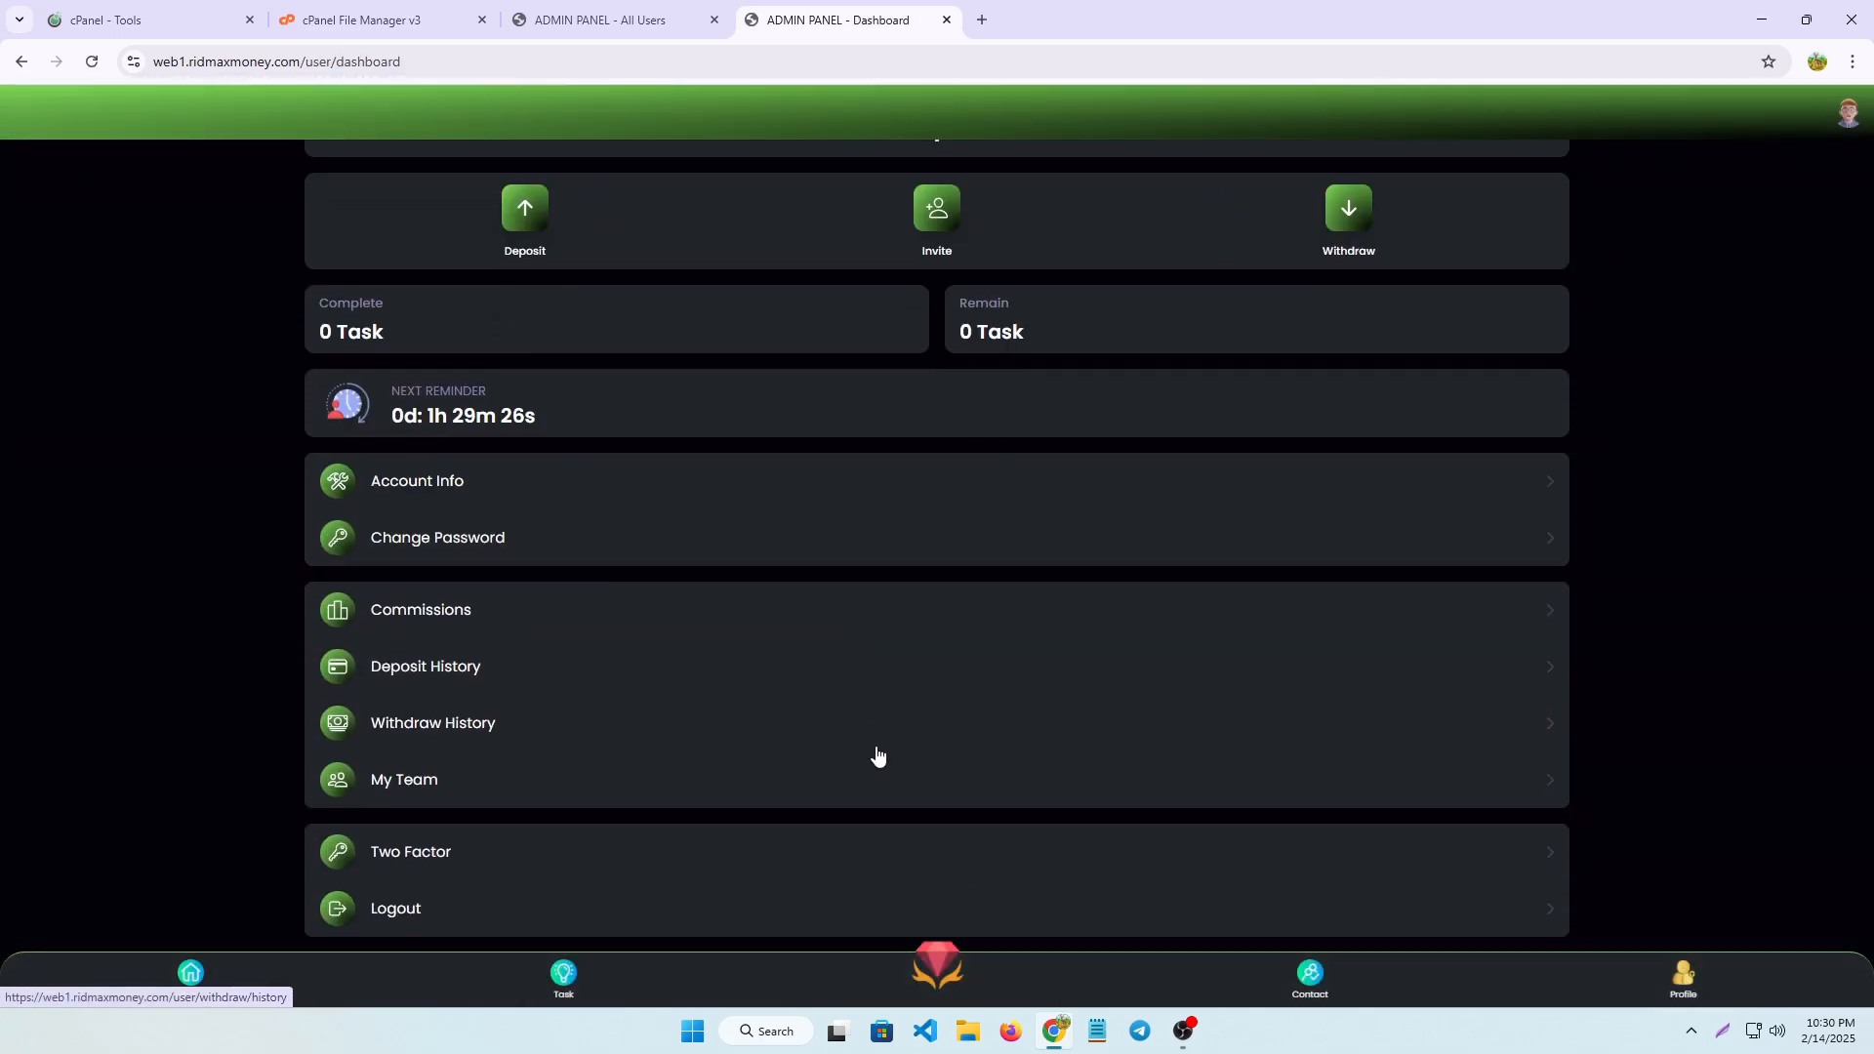
Switch to the site's admin panel, look over its navigation entries and open the admin dashboard
{"action": "left_click", "coordinate": [423, 20]}
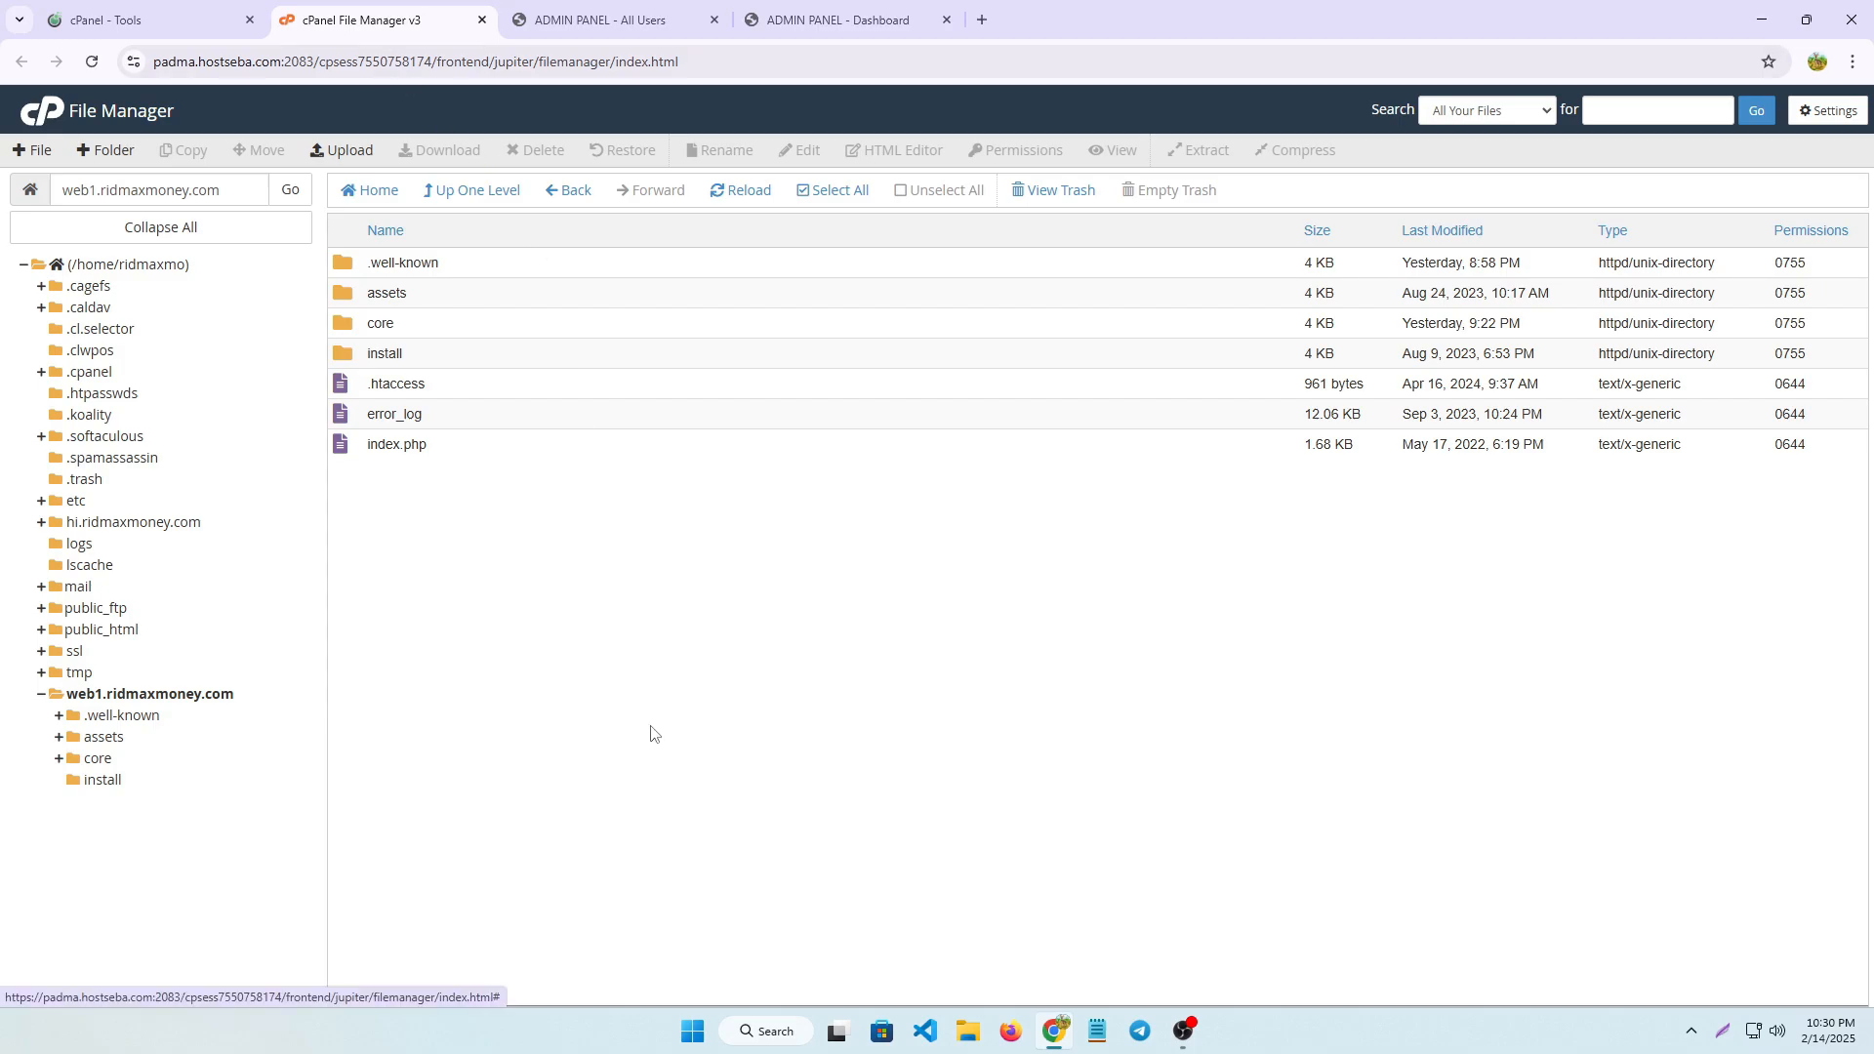
{"action": "left_click", "coordinate": [590, 21]}
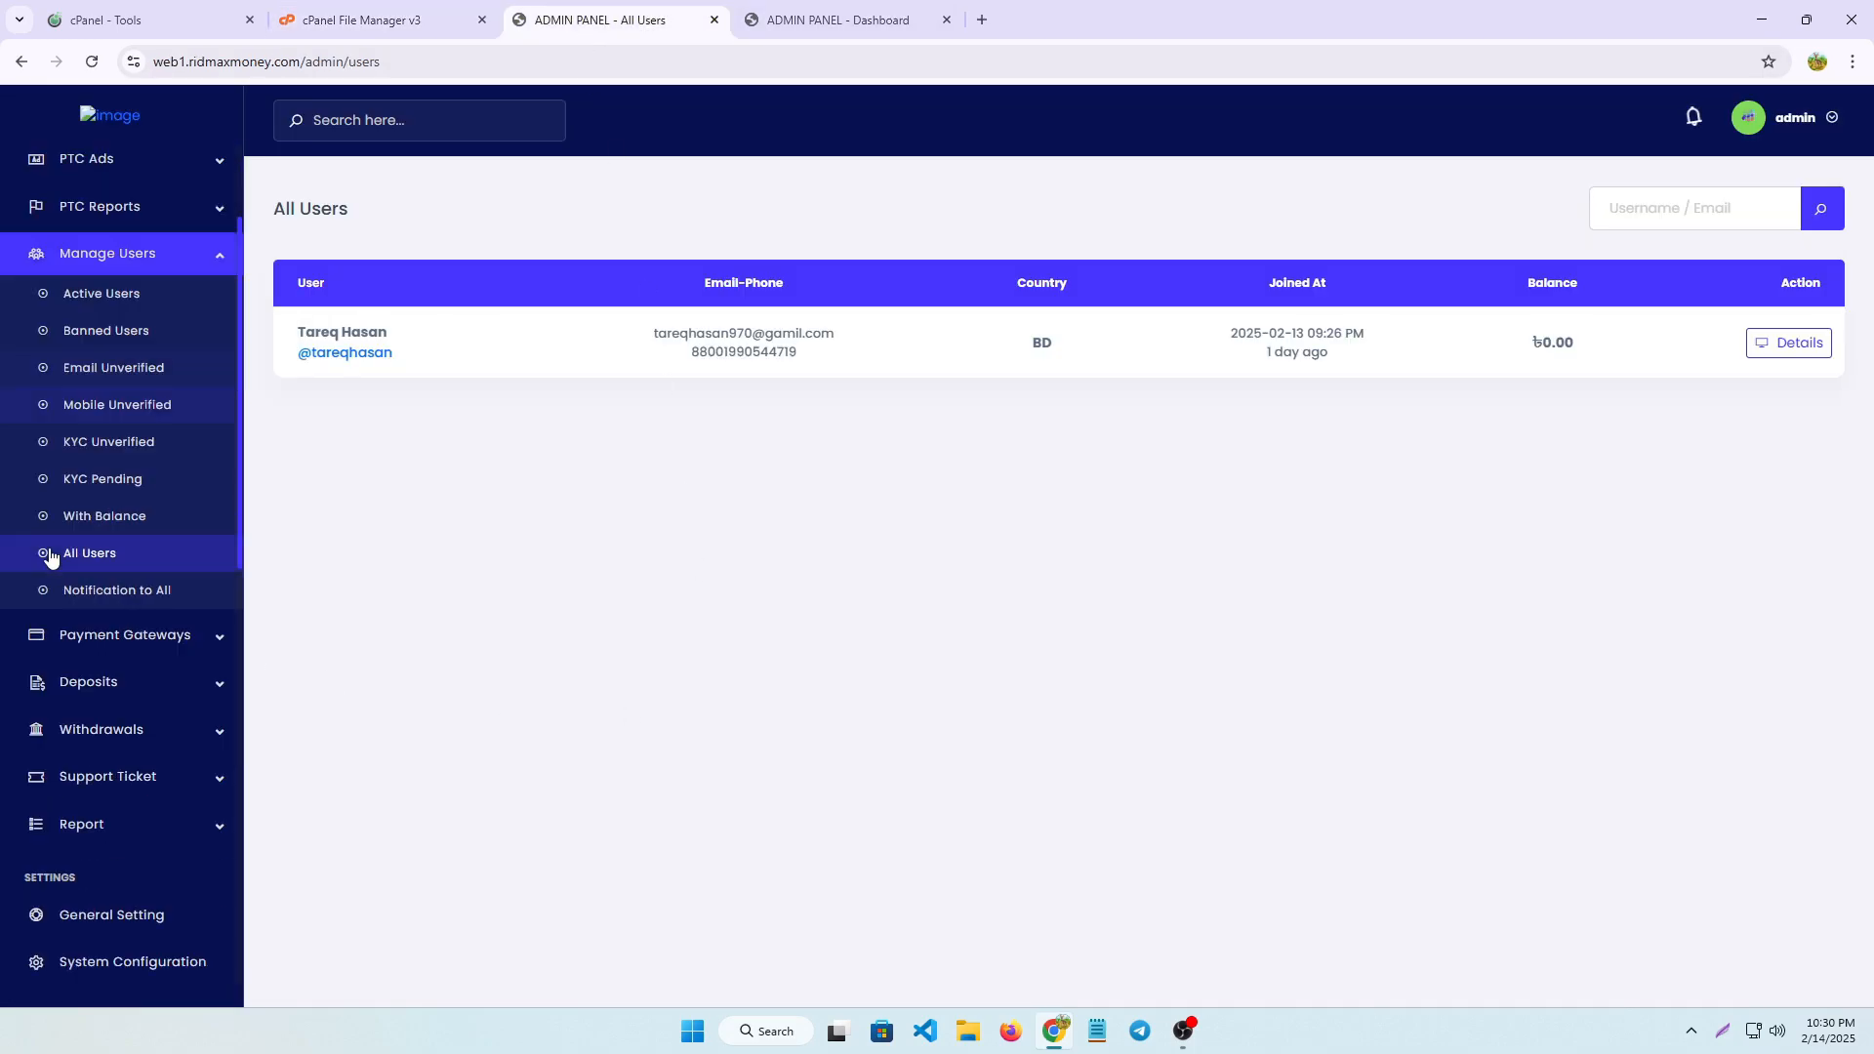
{"action": "scroll", "coordinate": [122, 712], "scroll_direction": "down", "scroll_amount": 5}
{"action": "scroll", "coordinate": [117, 723], "scroll_direction": "up", "scroll_amount": 8}
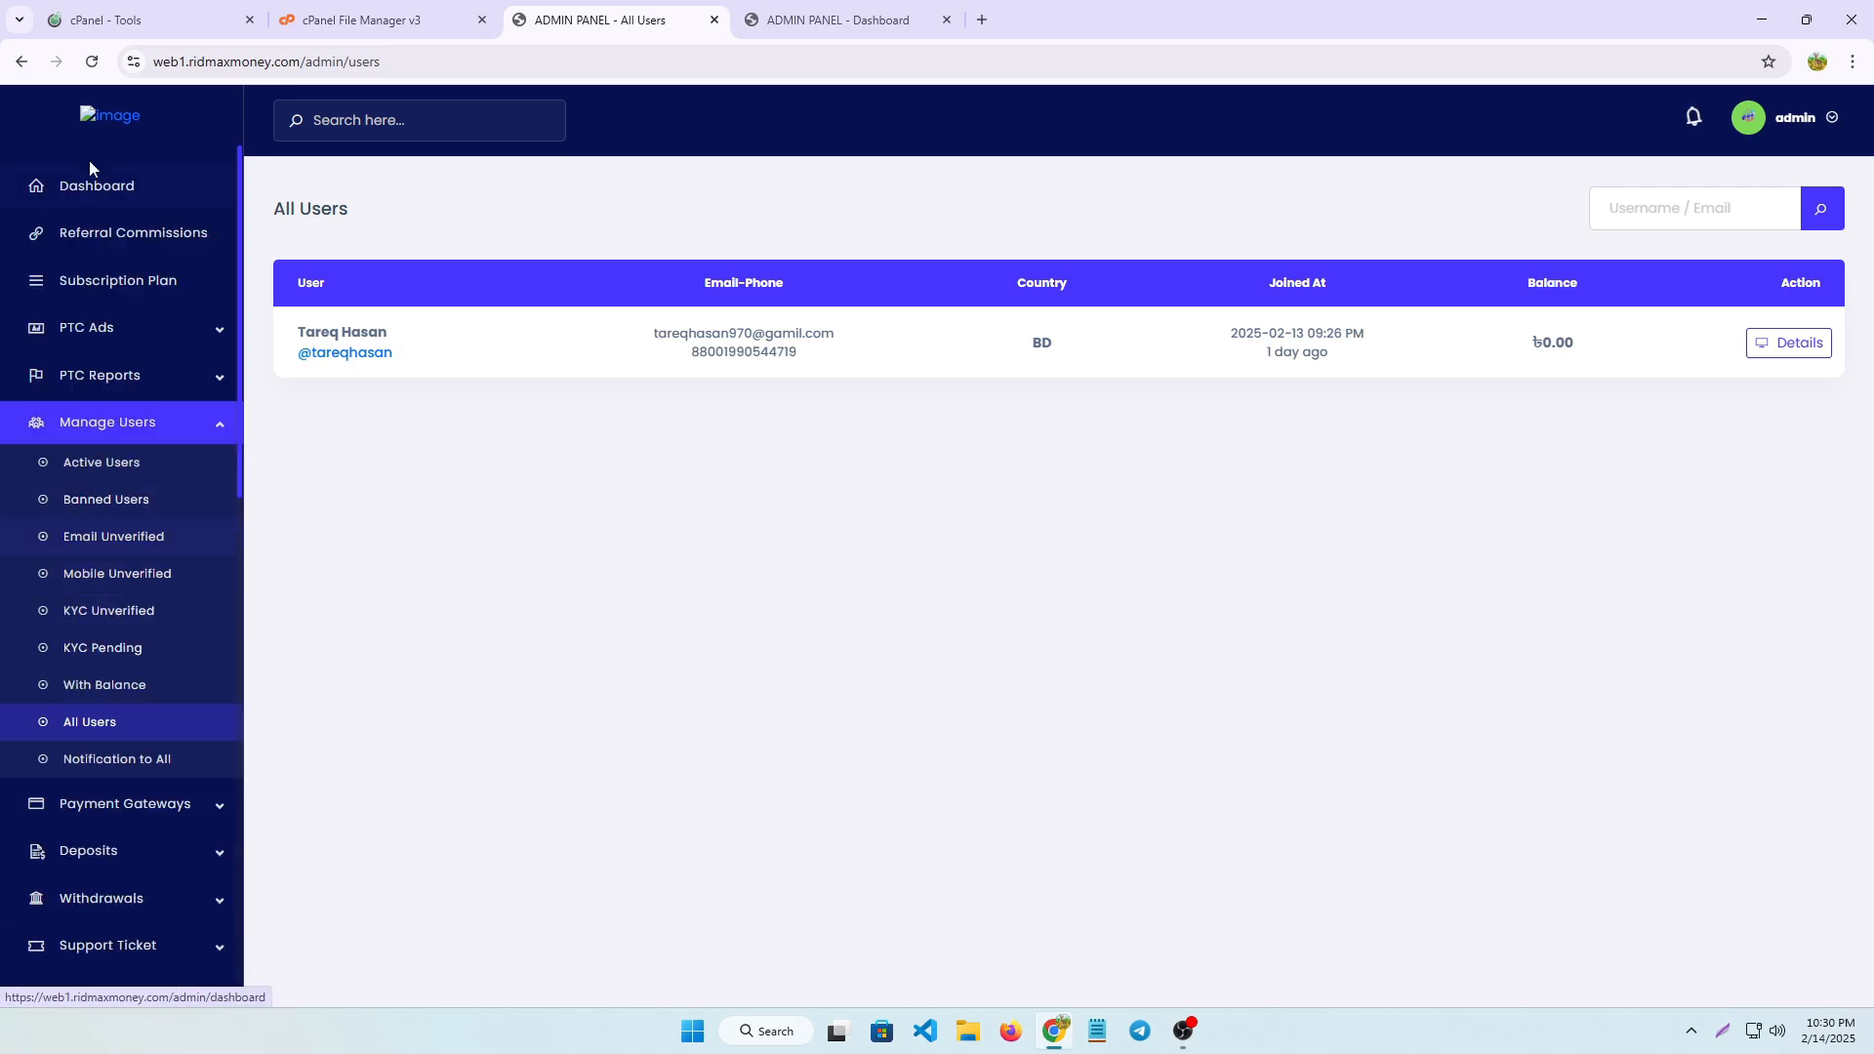
{"action": "left_click", "coordinate": [87, 185]}
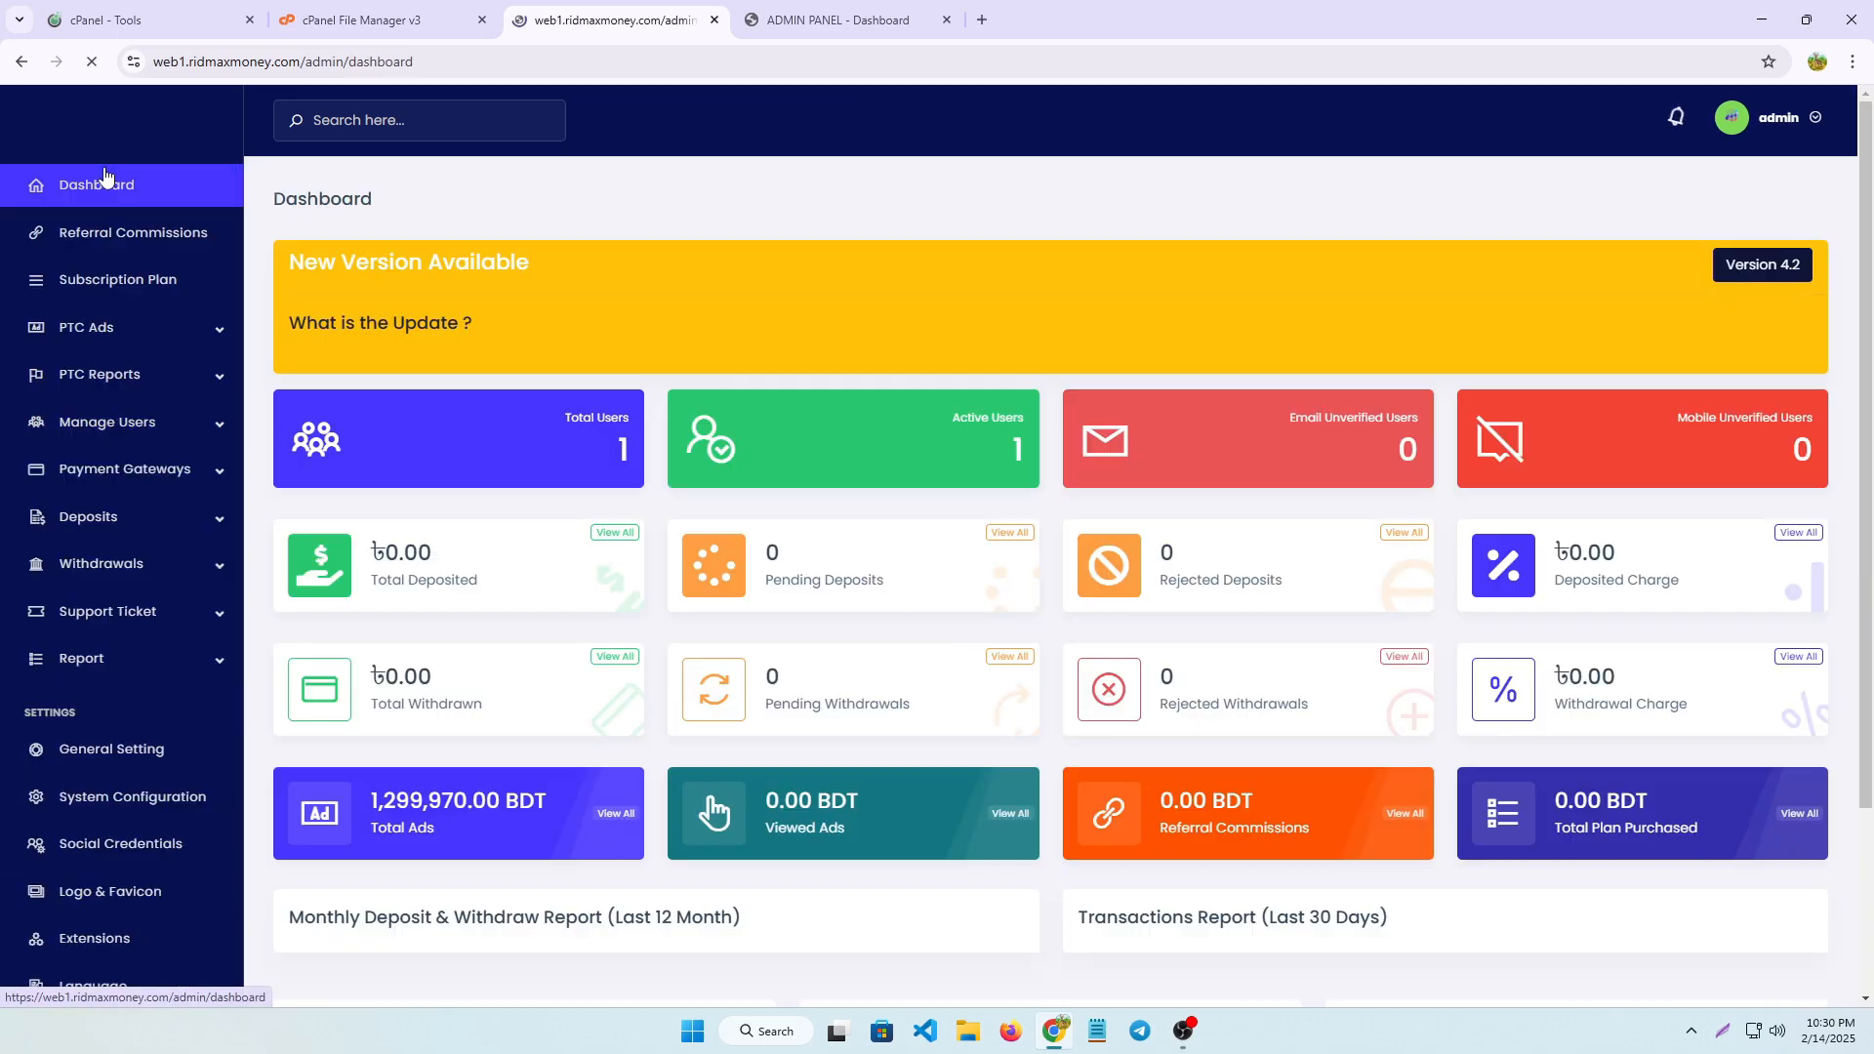
Return to the hosting account's cPanel and look through its tools to find the Domains section
{"action": "left_click", "coordinate": [806, 15]}
{"action": "left_click", "coordinate": [325, 20]}
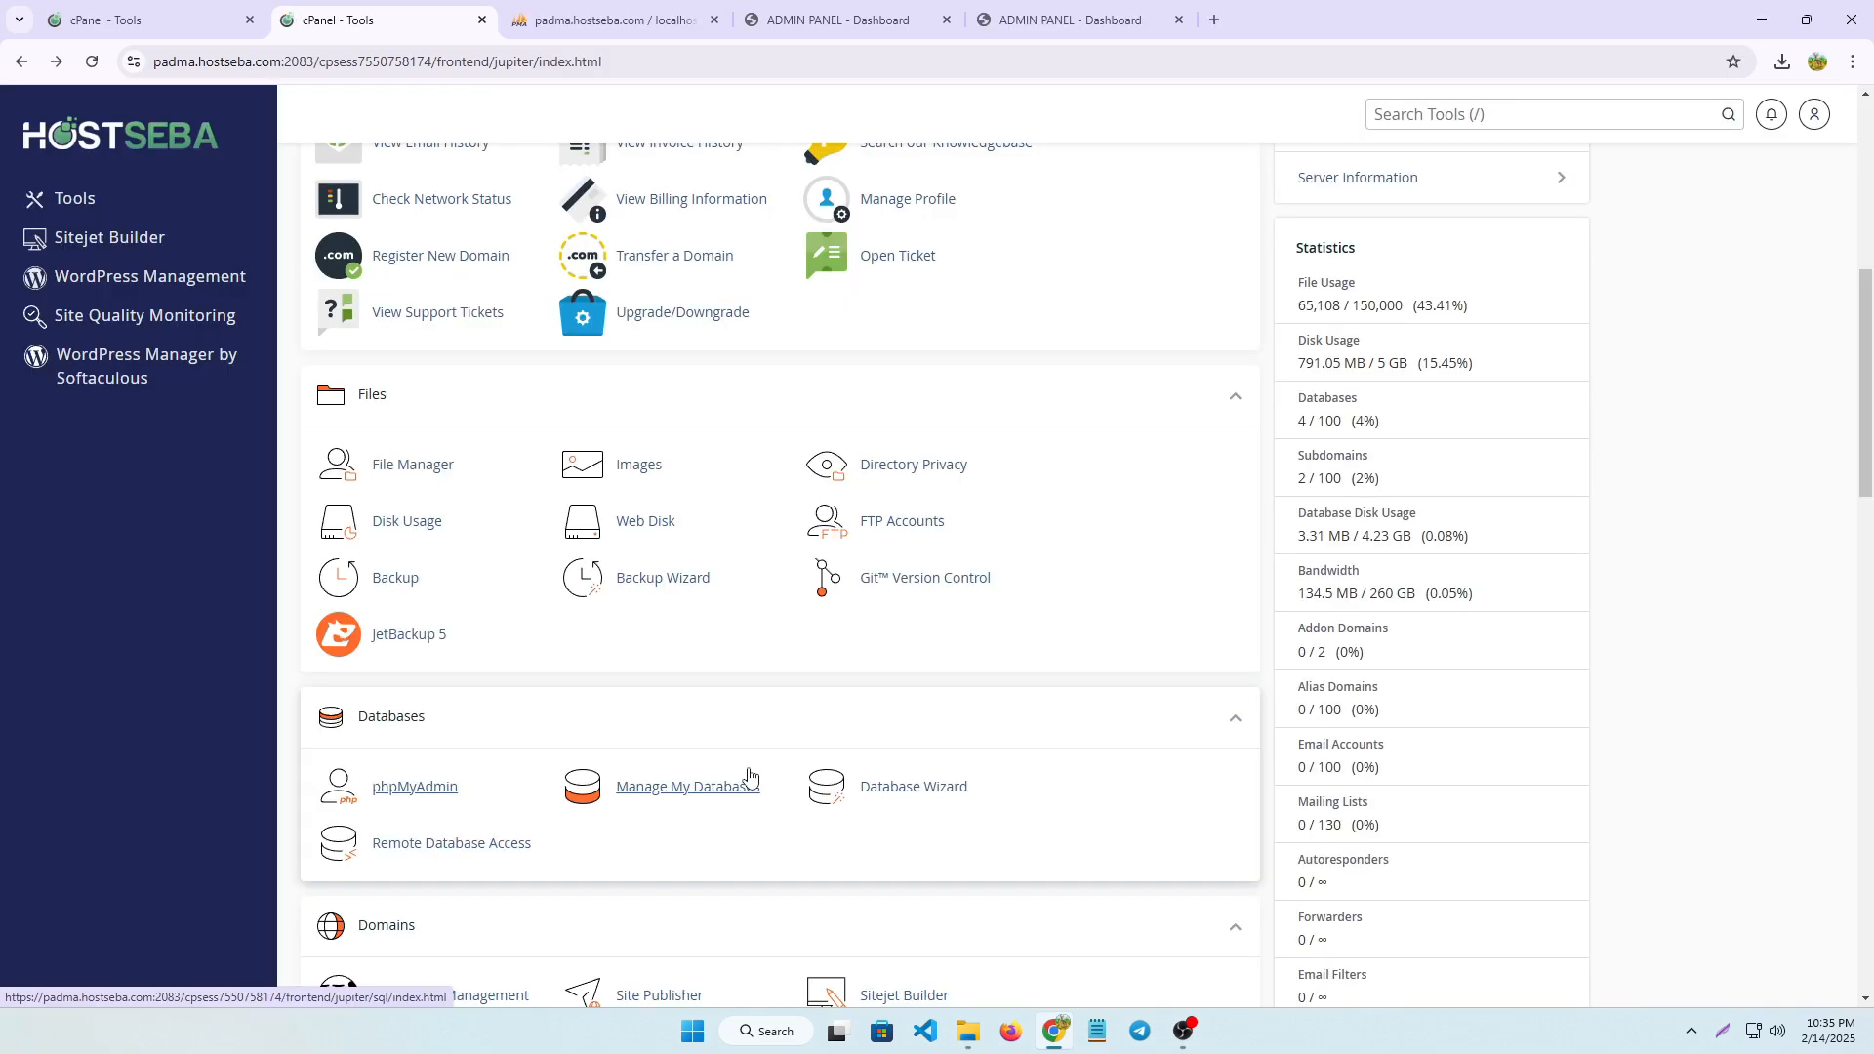
{"action": "scroll", "coordinate": [748, 776], "scroll_direction": "down", "scroll_amount": 2}
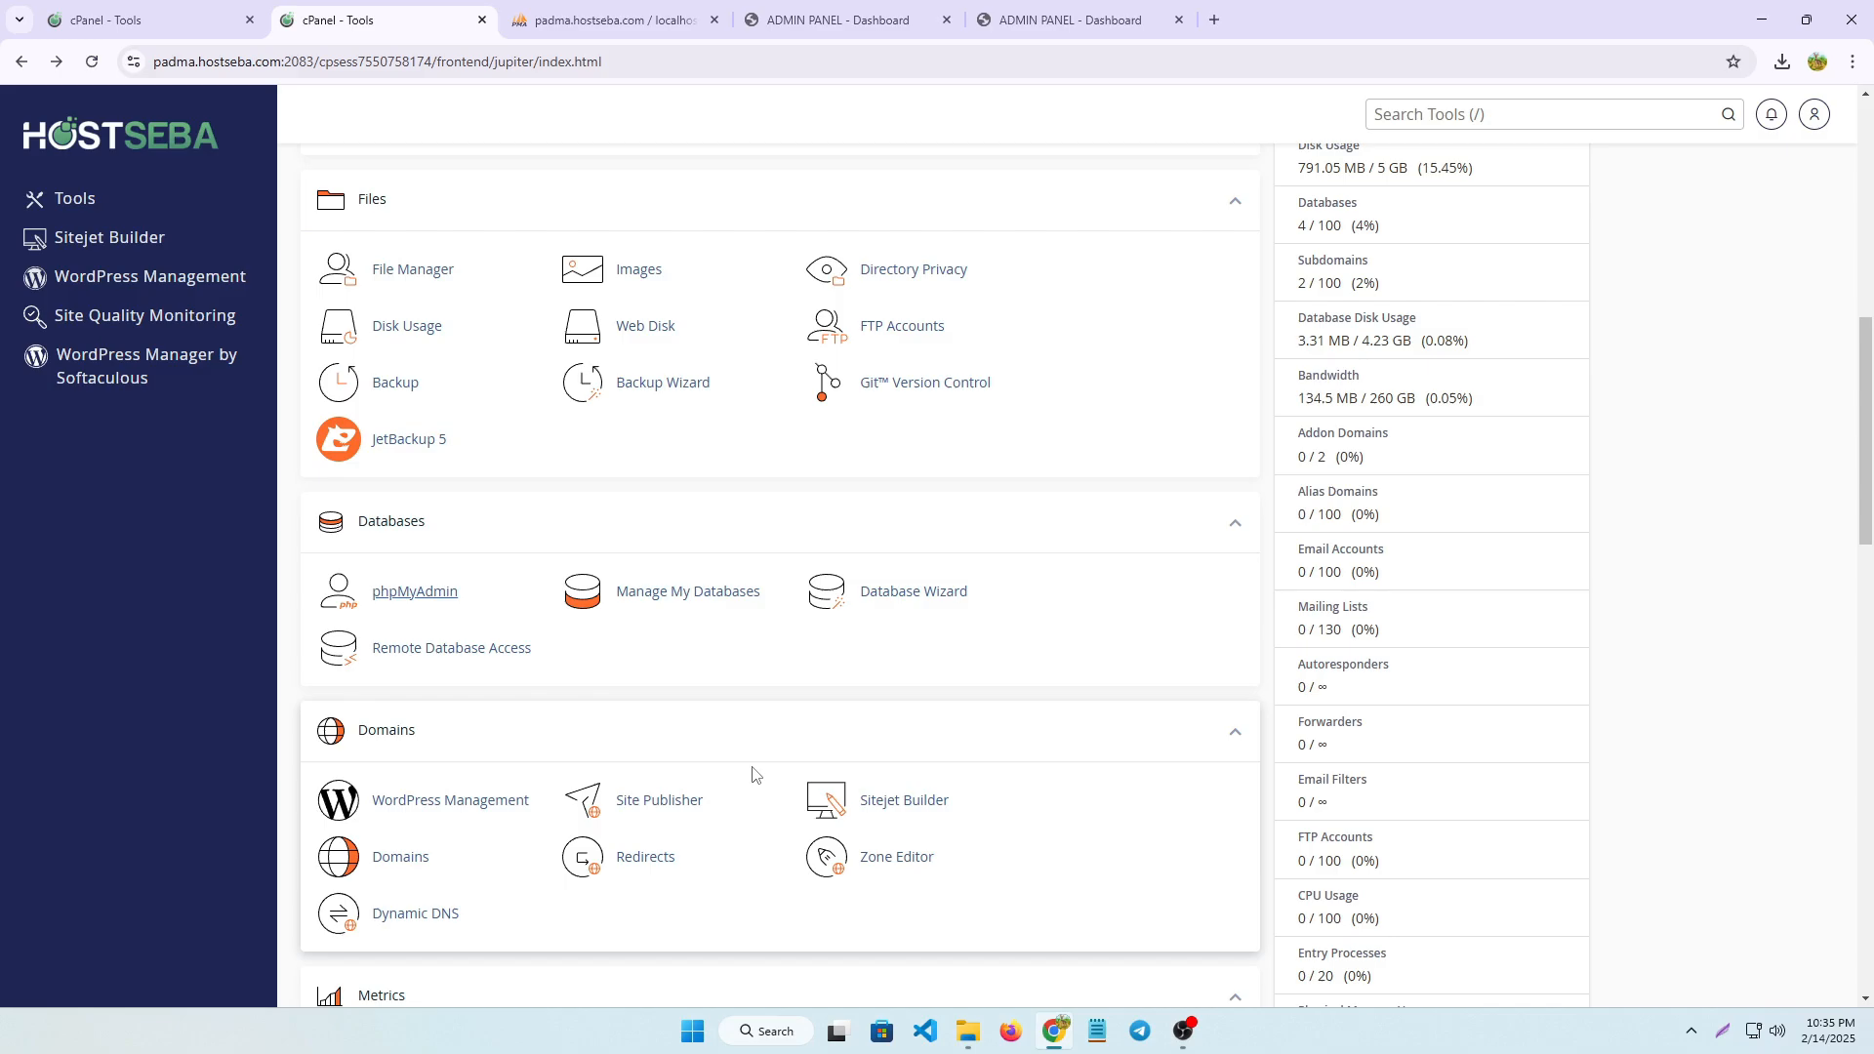
{"action": "scroll", "coordinate": [752, 774], "scroll_direction": "down", "scroll_amount": 3}
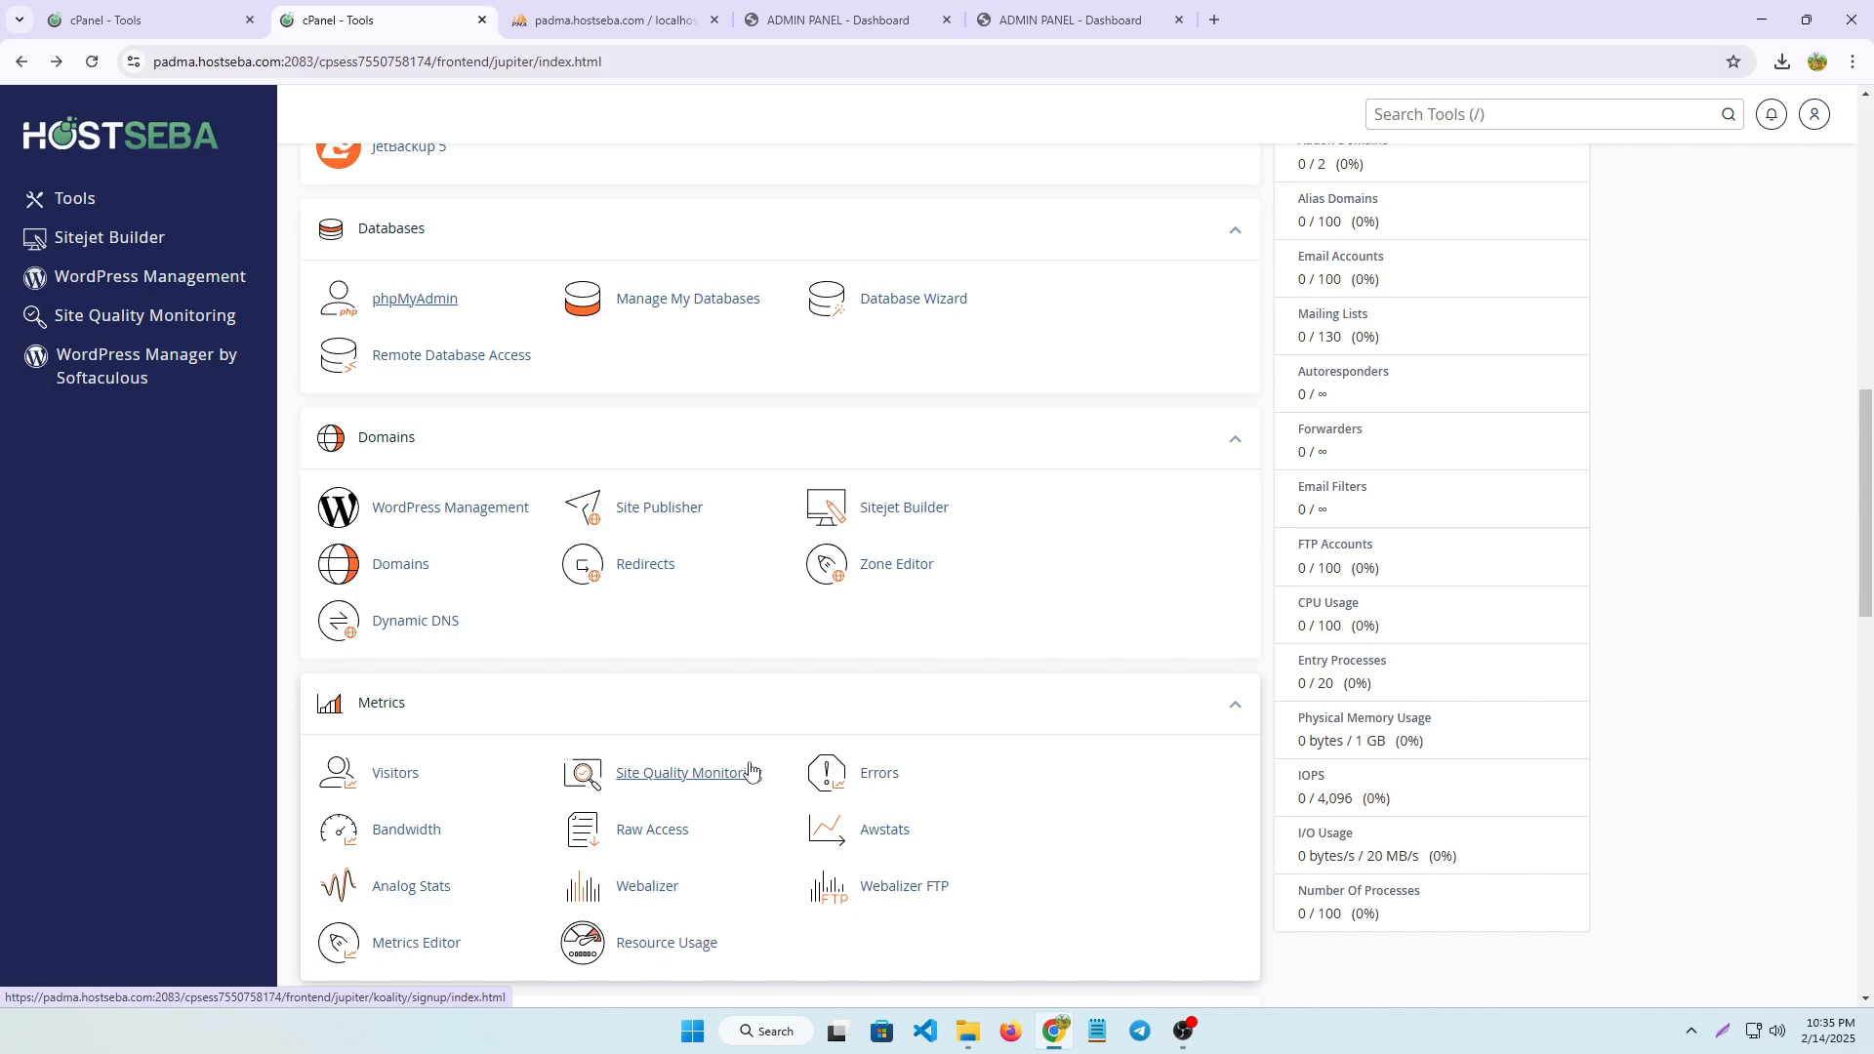
{"action": "scroll", "coordinate": [732, 772], "scroll_direction": "down", "scroll_amount": 3}
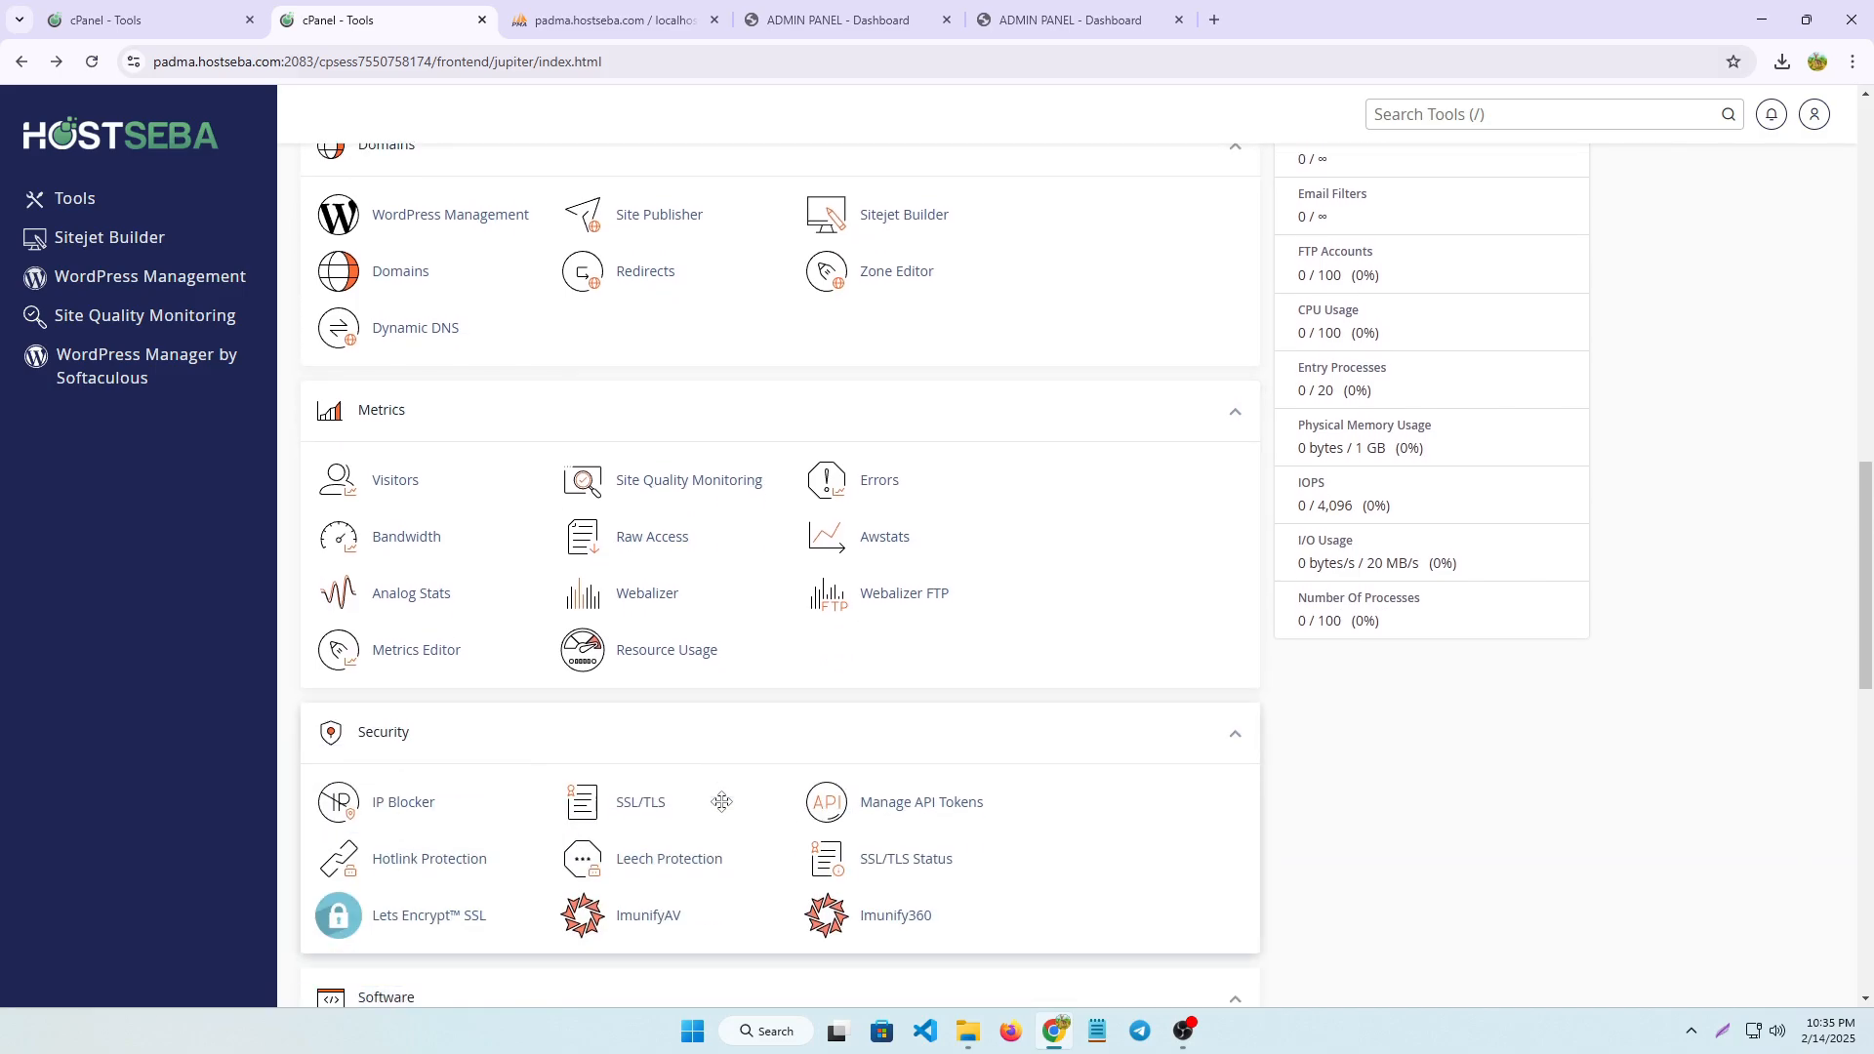
{"action": "scroll", "coordinate": [544, 724], "scroll_direction": "down", "scroll_amount": 7}
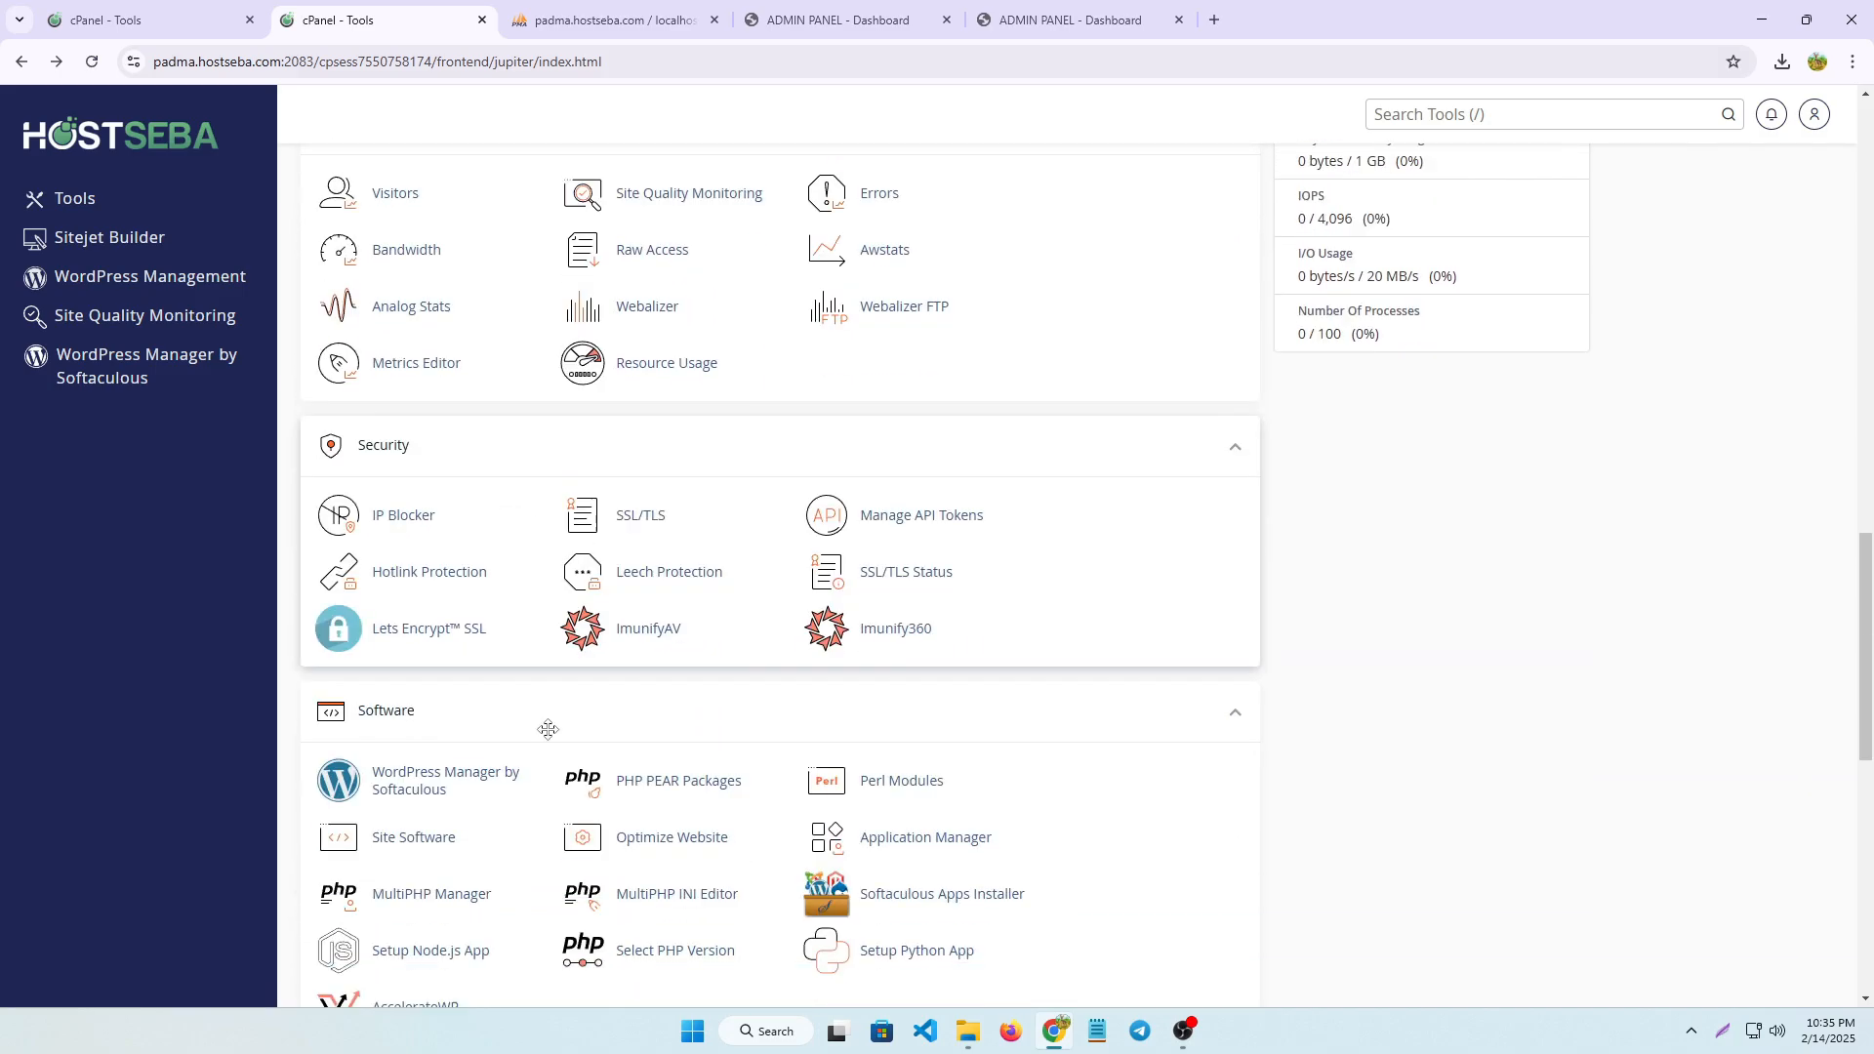
{"action": "scroll", "coordinate": [561, 734], "scroll_direction": "up", "scroll_amount": 3}
{"action": "scroll", "coordinate": [561, 734], "scroll_direction": "up", "scroll_amount": 7}
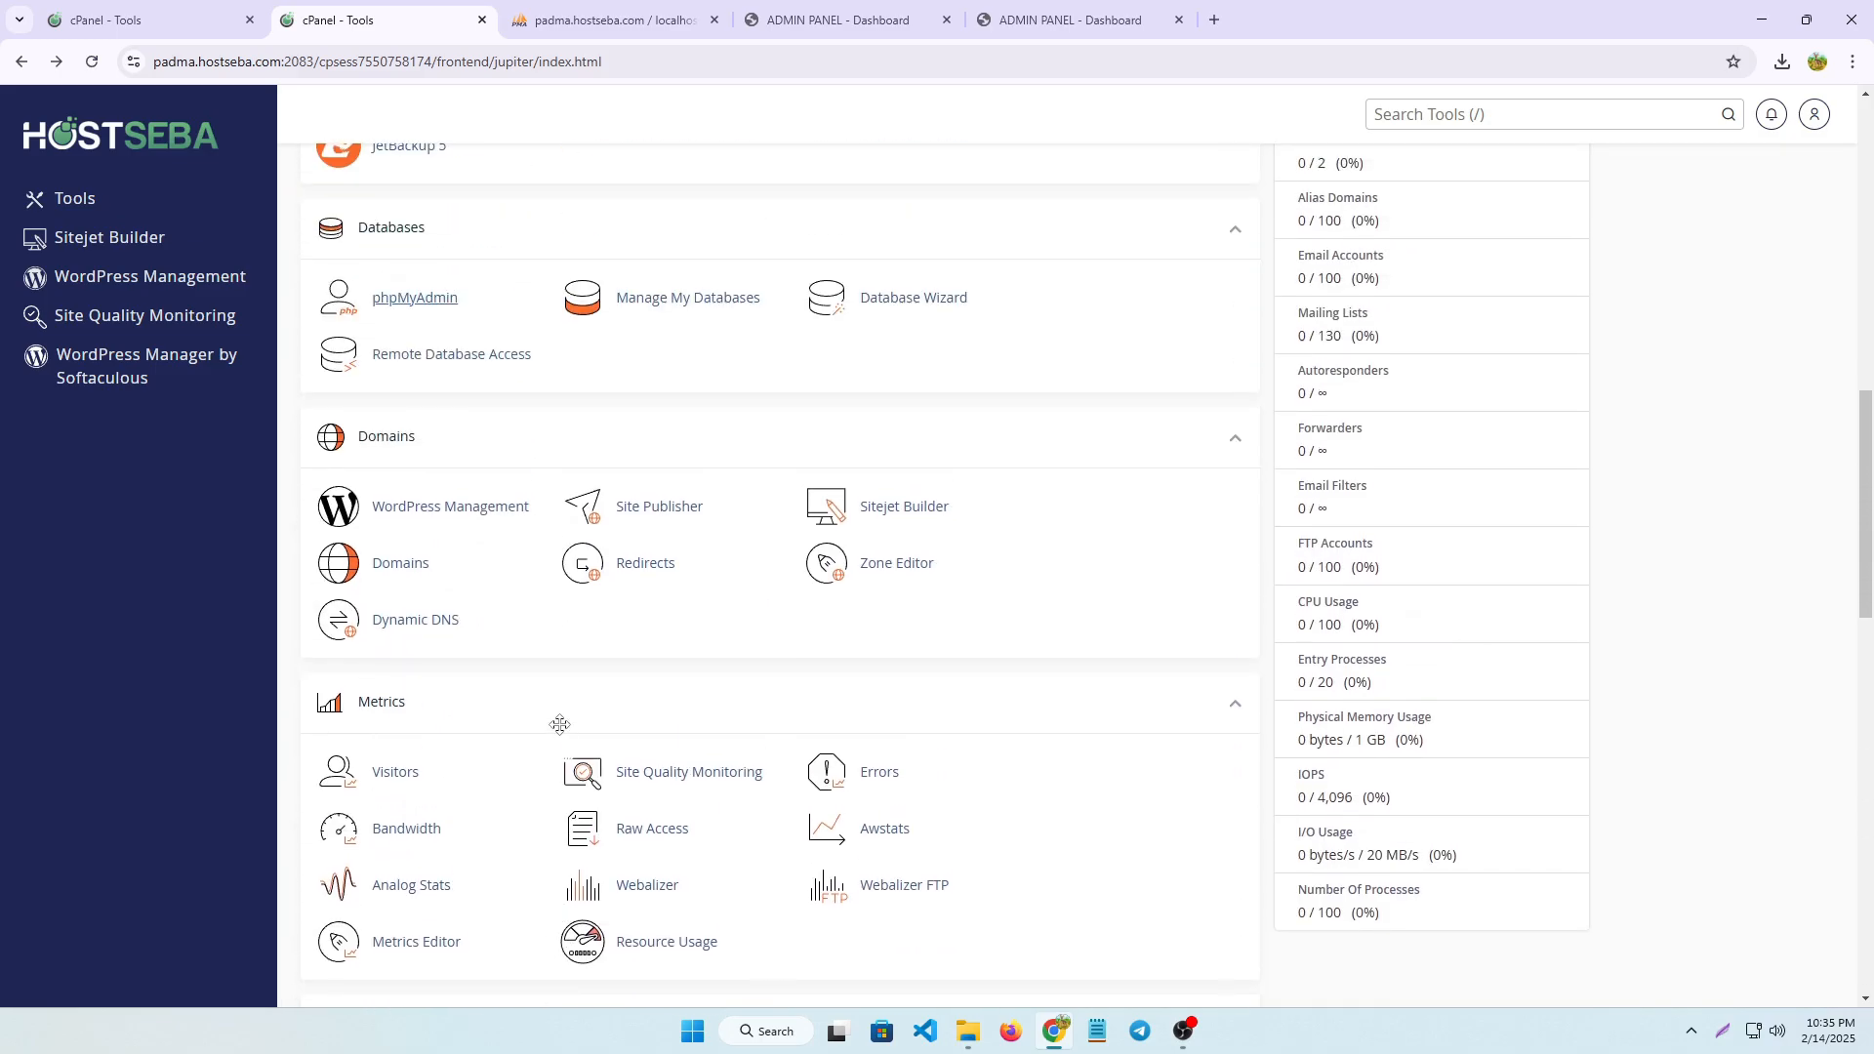
{"action": "left_click", "coordinate": [1714, 1041]}
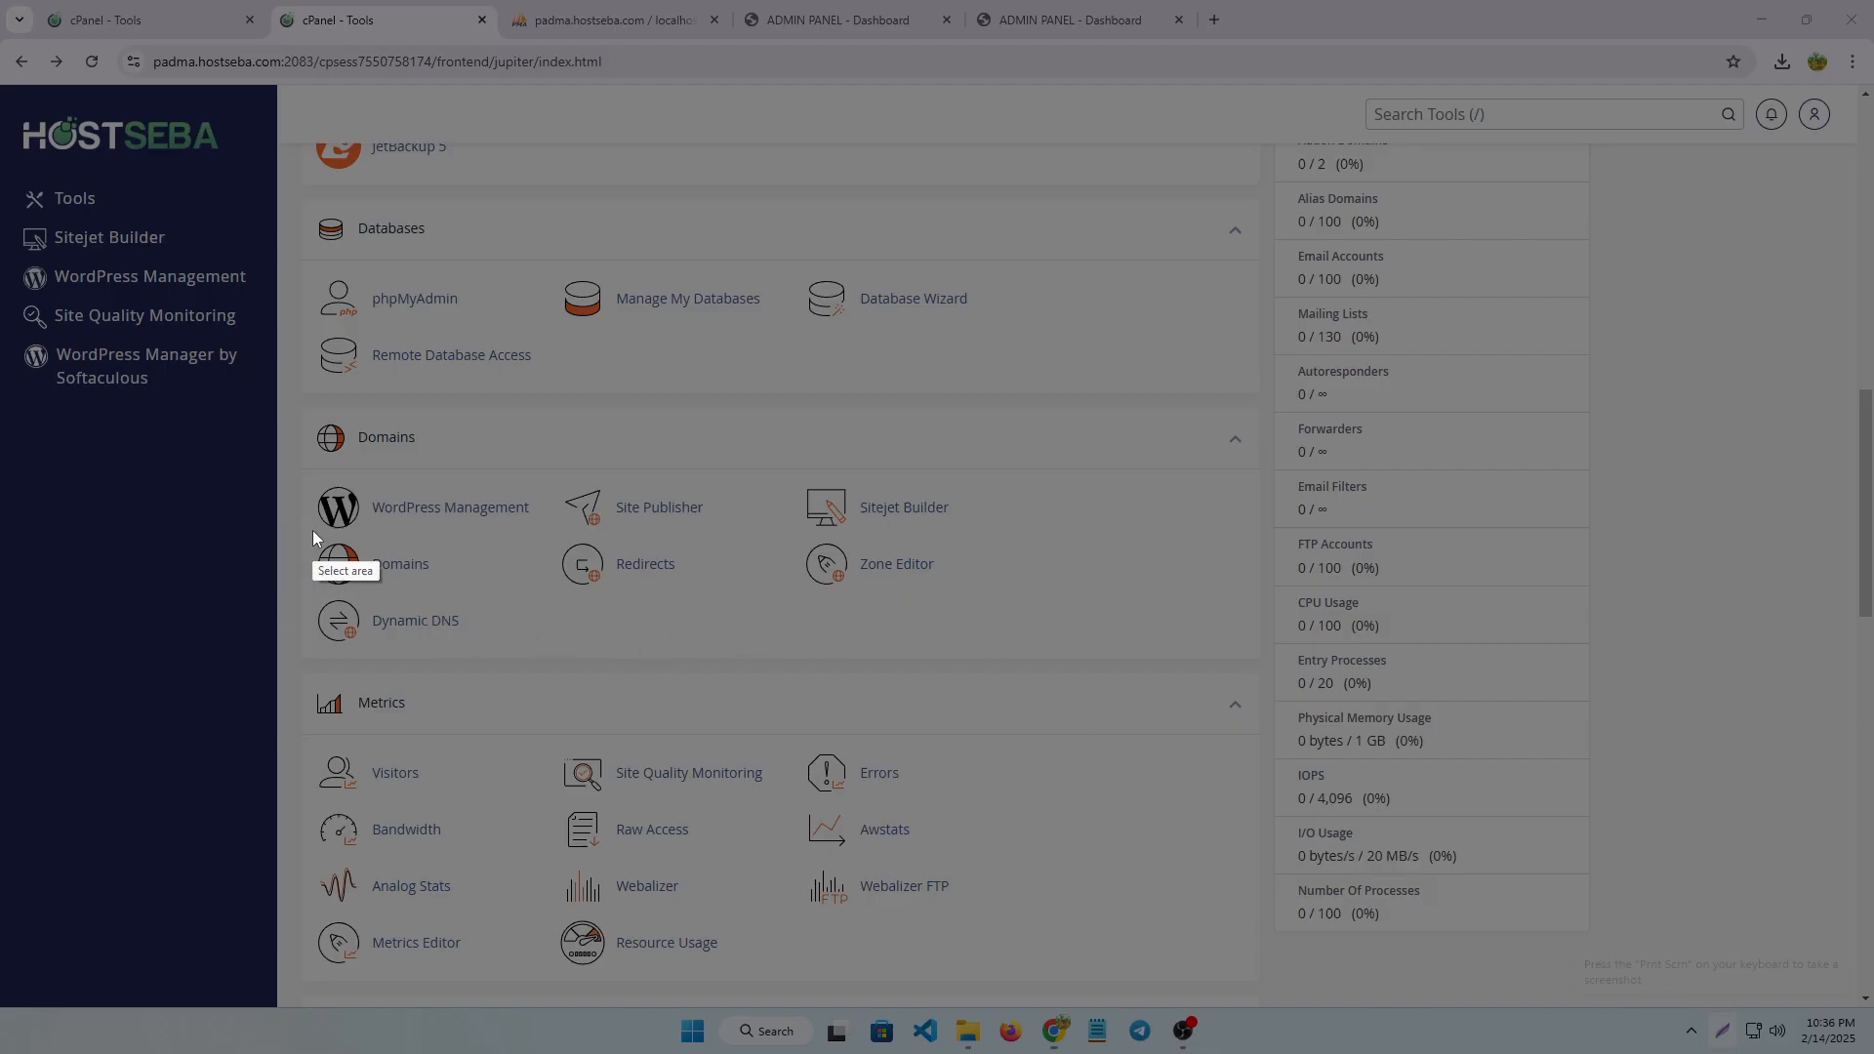
{"action": "left_click_drag", "start_coordinate": [311, 525], "coordinate": [466, 603]}
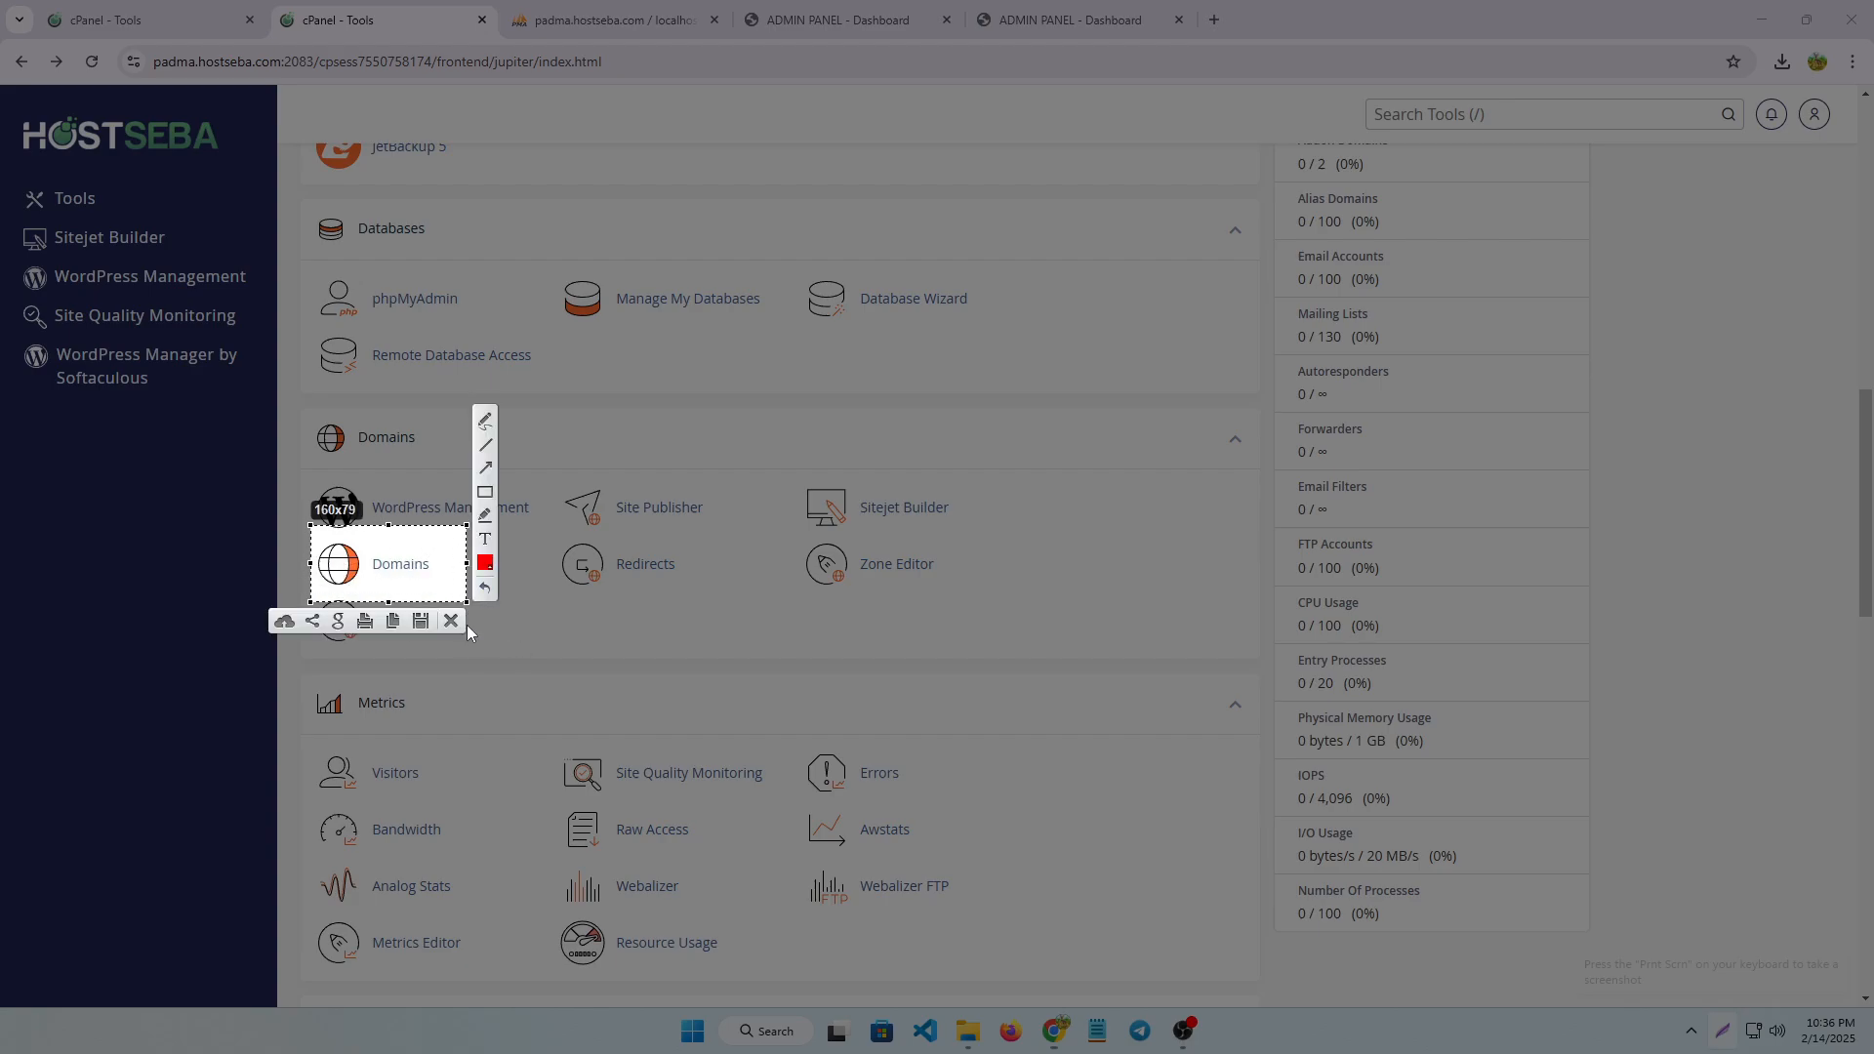
{"action": "left_click", "coordinate": [454, 625]}
Create the domain web2.ridmaxmoney.com with its own document root web2.ridmaxmoney.com, not shared with the main domain
{"action": "left_click", "coordinate": [406, 562]}
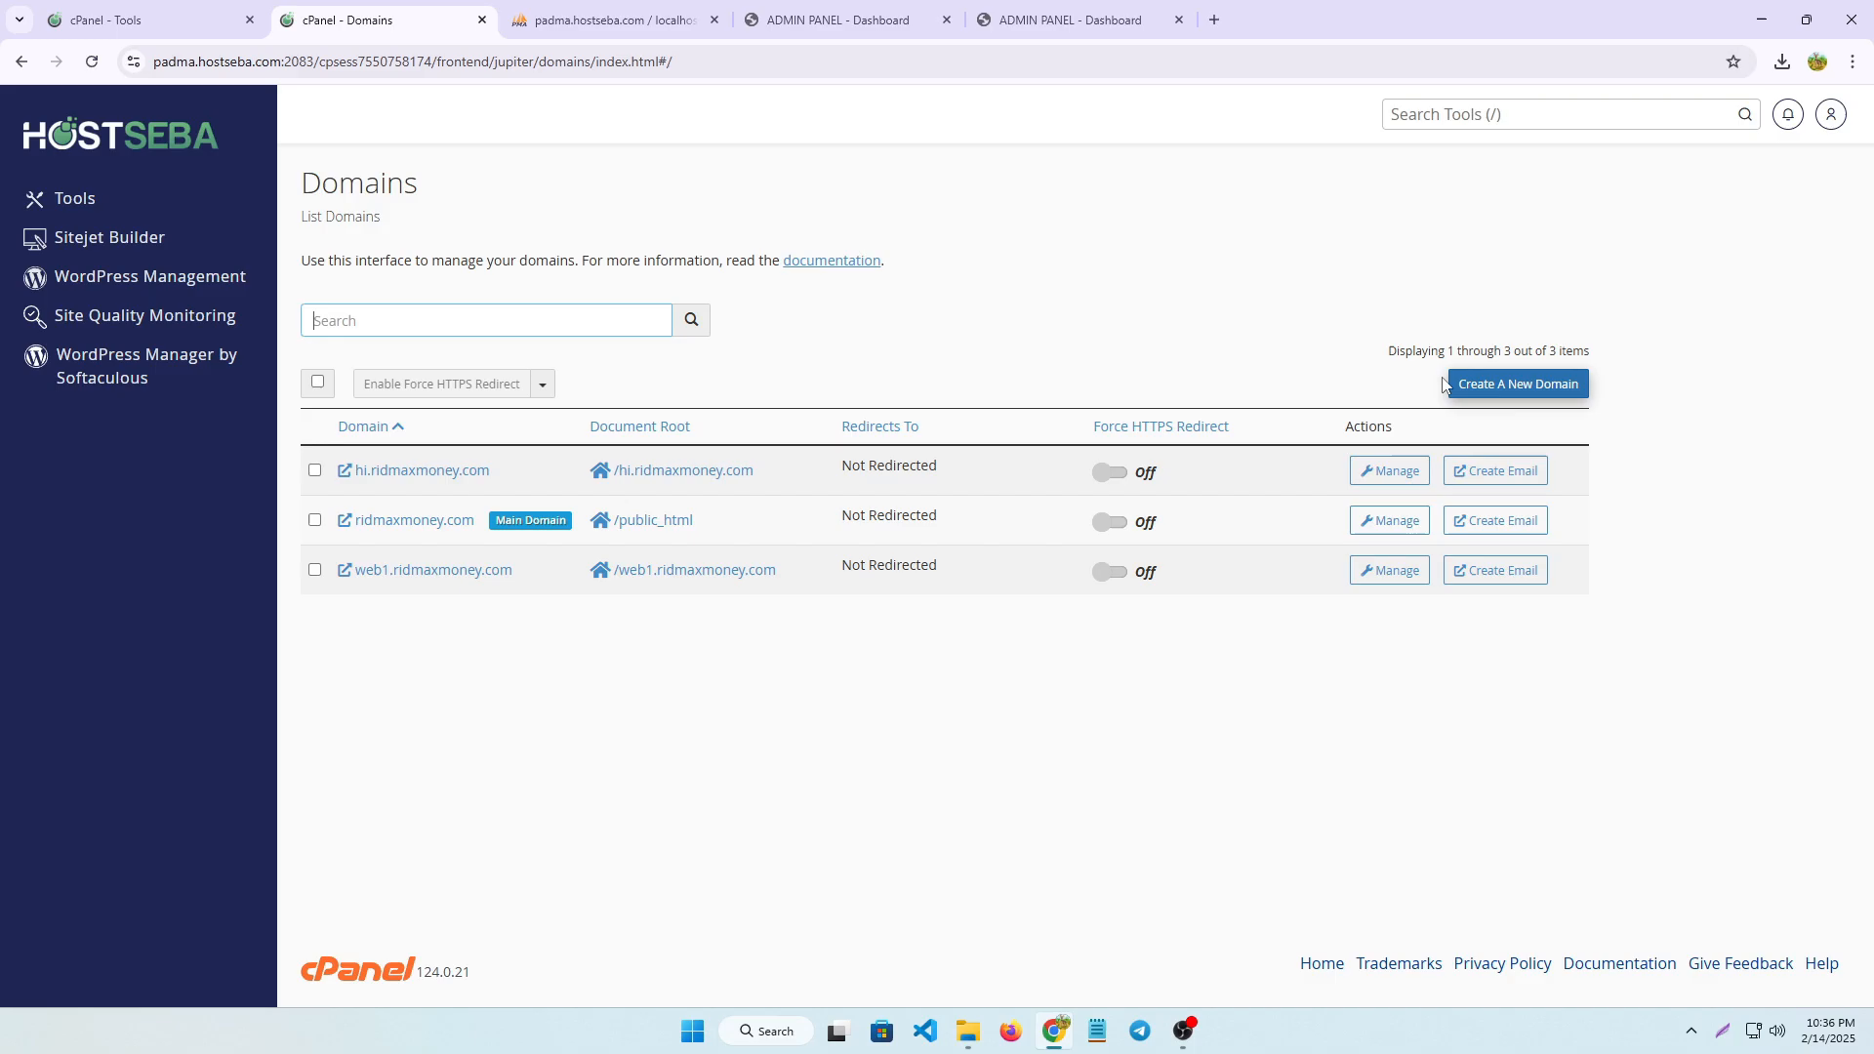
{"action": "left_click", "coordinate": [1535, 388]}
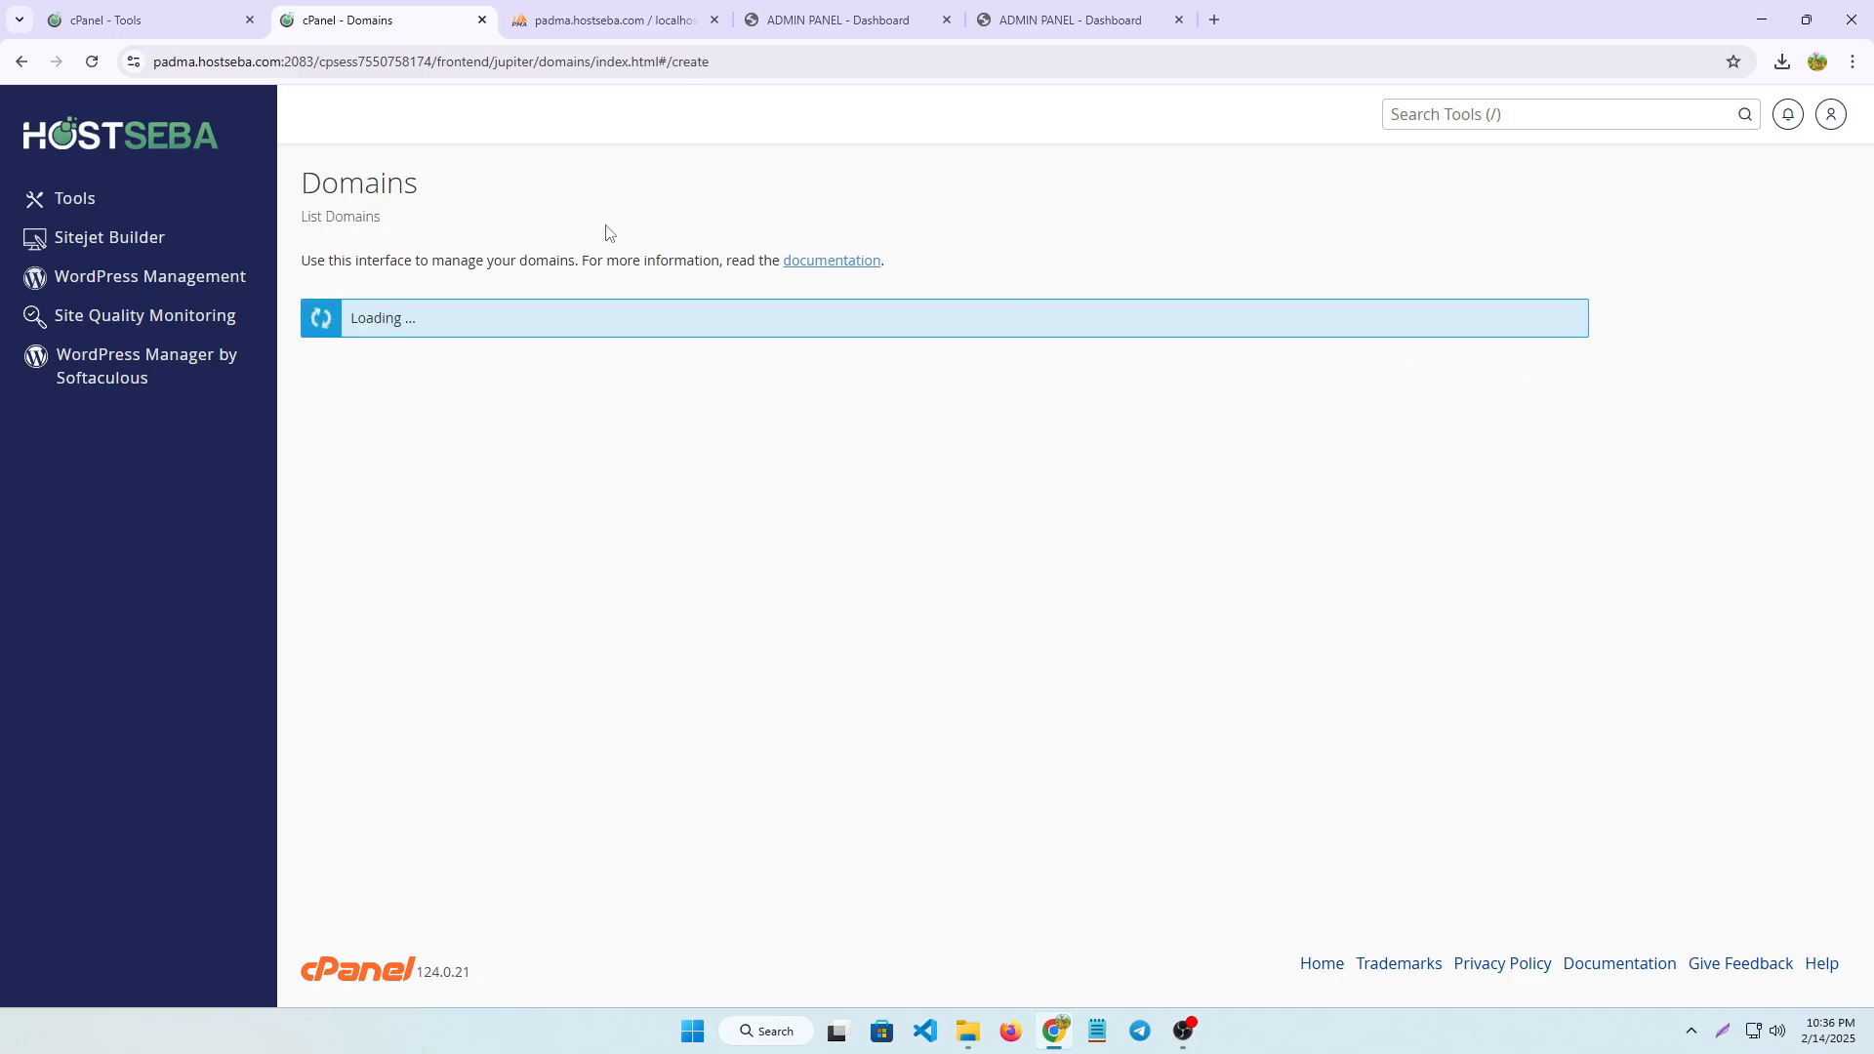
{"action": "left_click", "coordinate": [357, 410]}
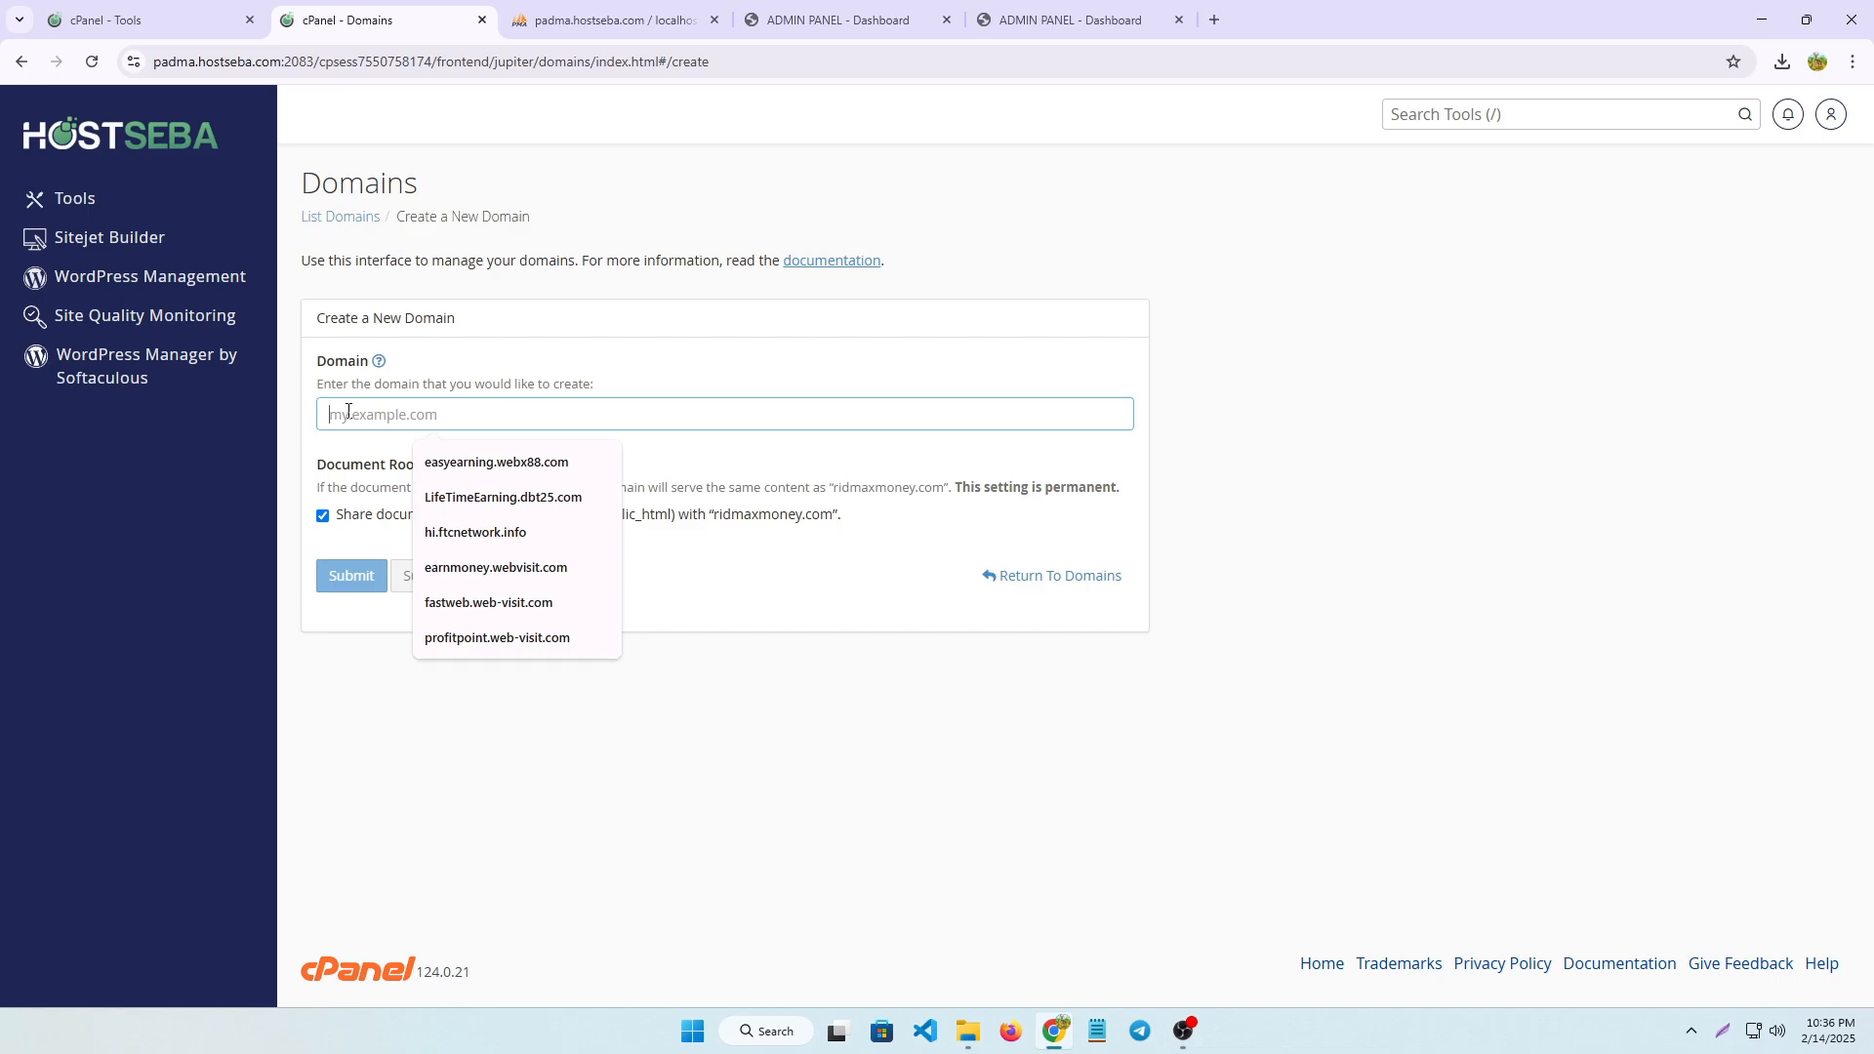
{"action": "type", "text": "web"}
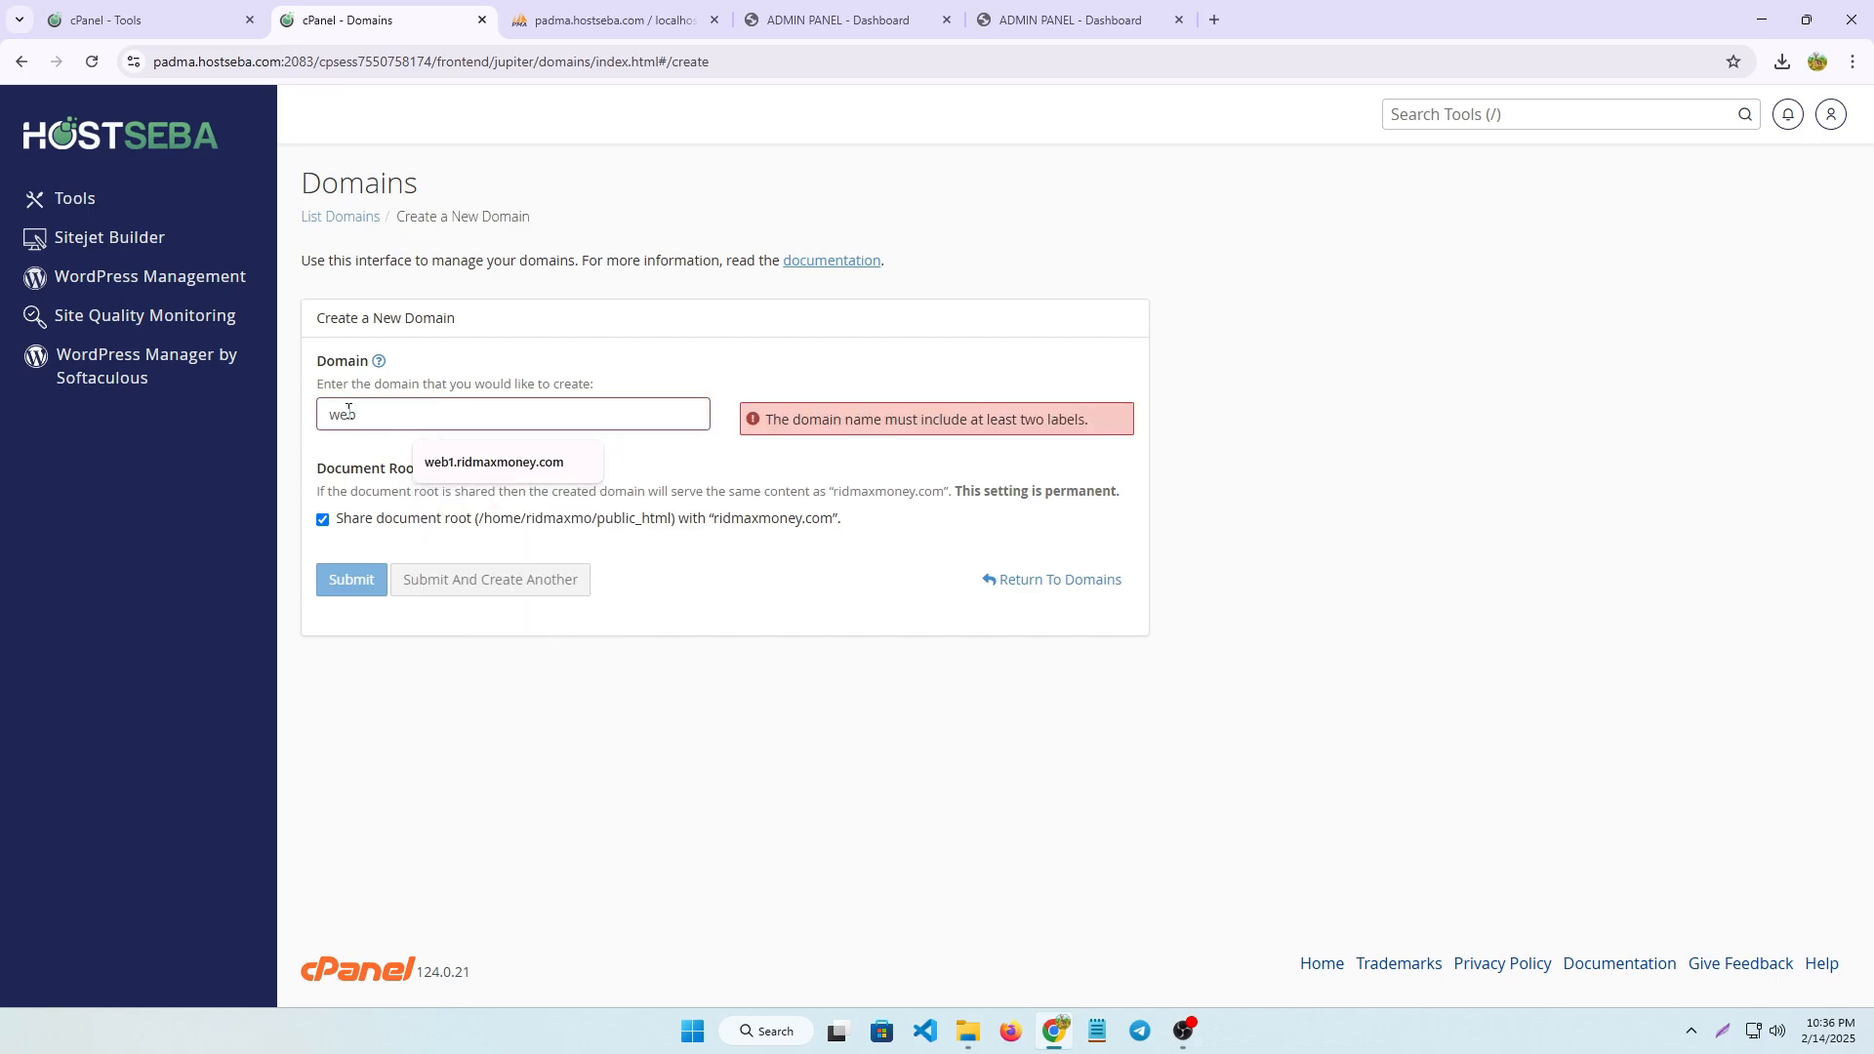
{"action": "type", "text": "2."}
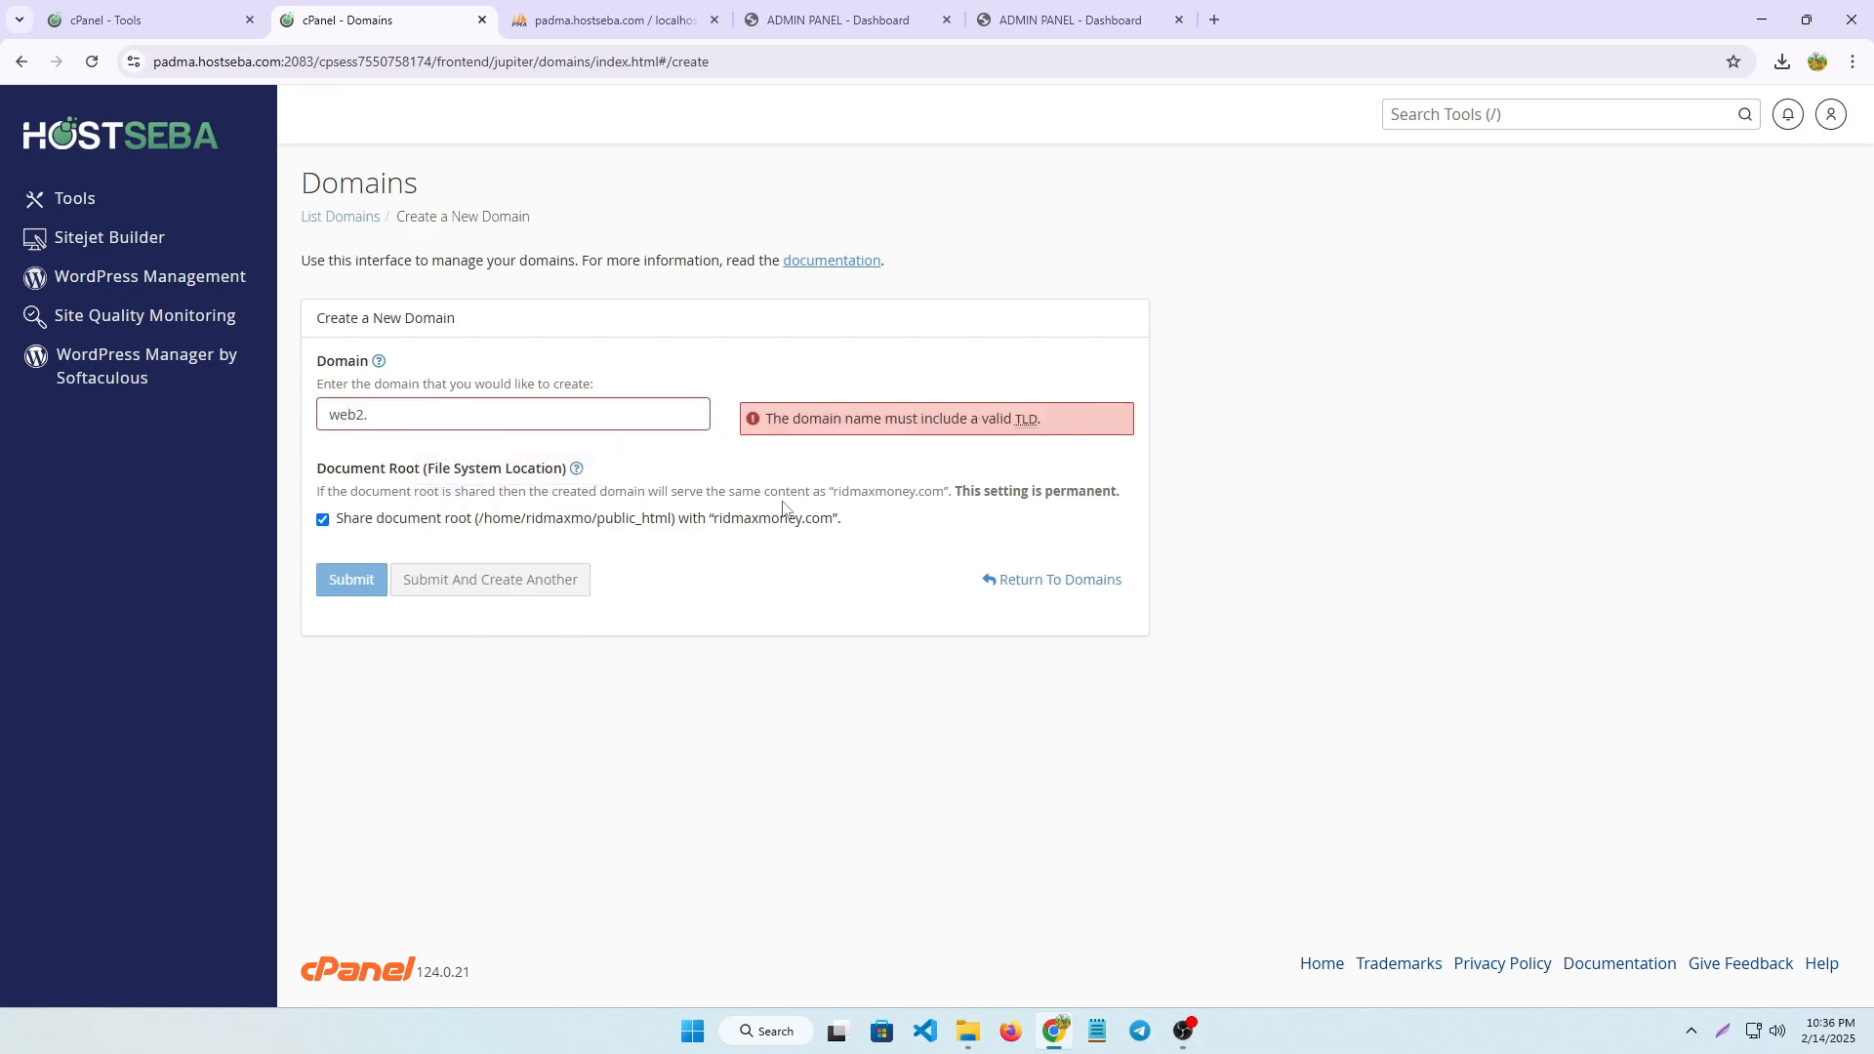
{"action": "left_click_drag", "start_coordinate": [714, 528], "coordinate": [819, 527]}
{"action": "left_click", "coordinate": [407, 417]}
{"action": "type", "text": "ridmaxmoney.com"}
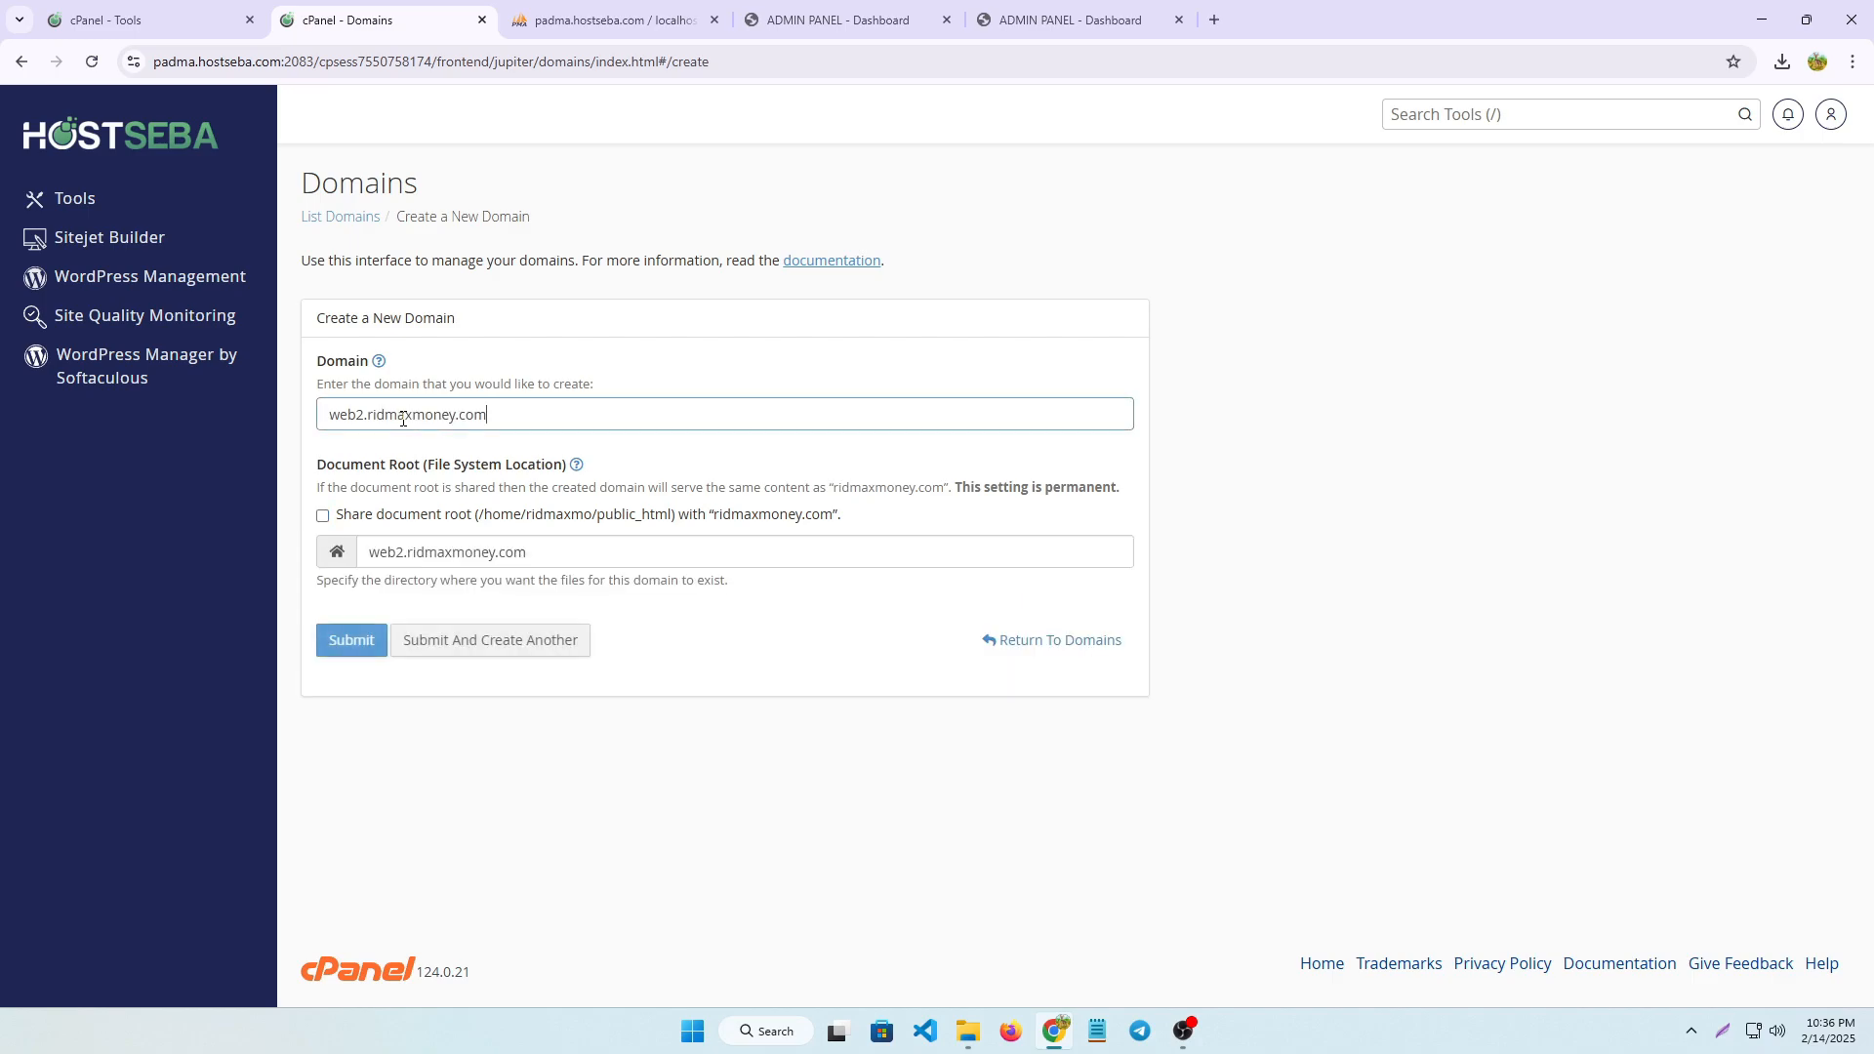
{"action": "left_click", "coordinate": [354, 640]}
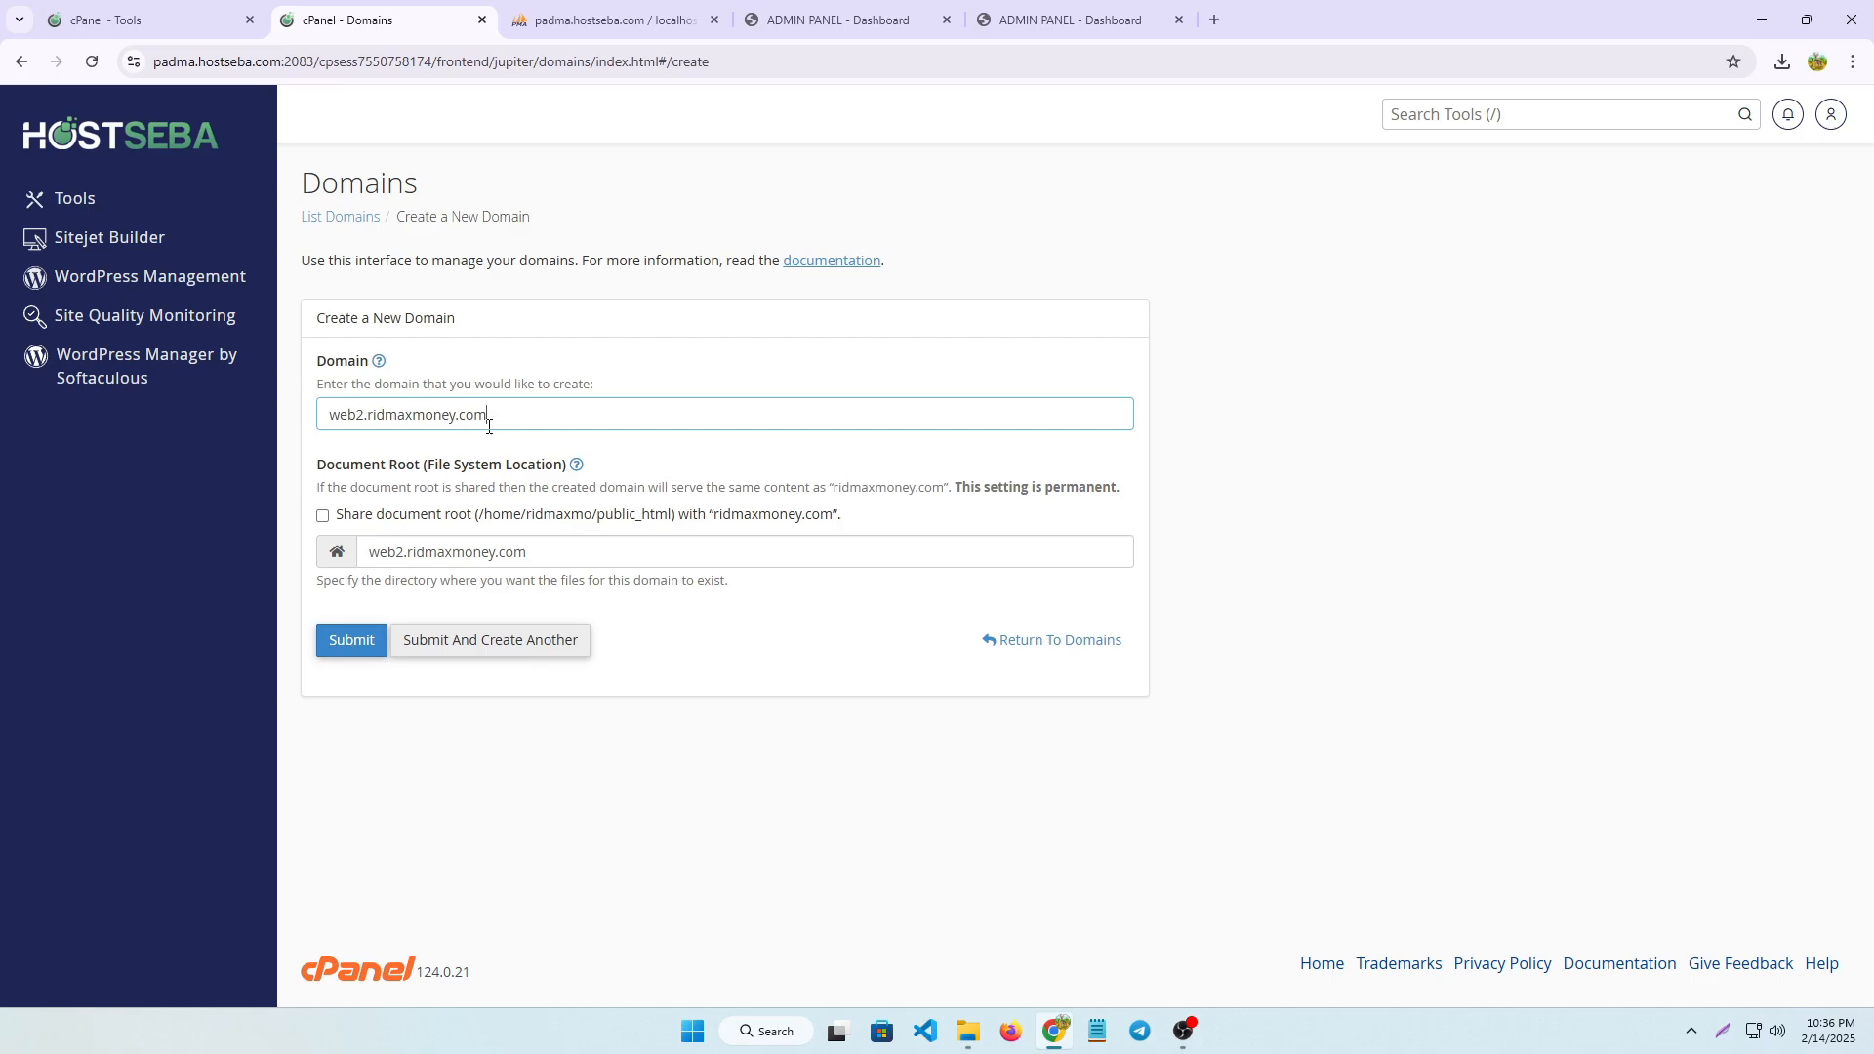
{"action": "left_click", "coordinate": [350, 640]}
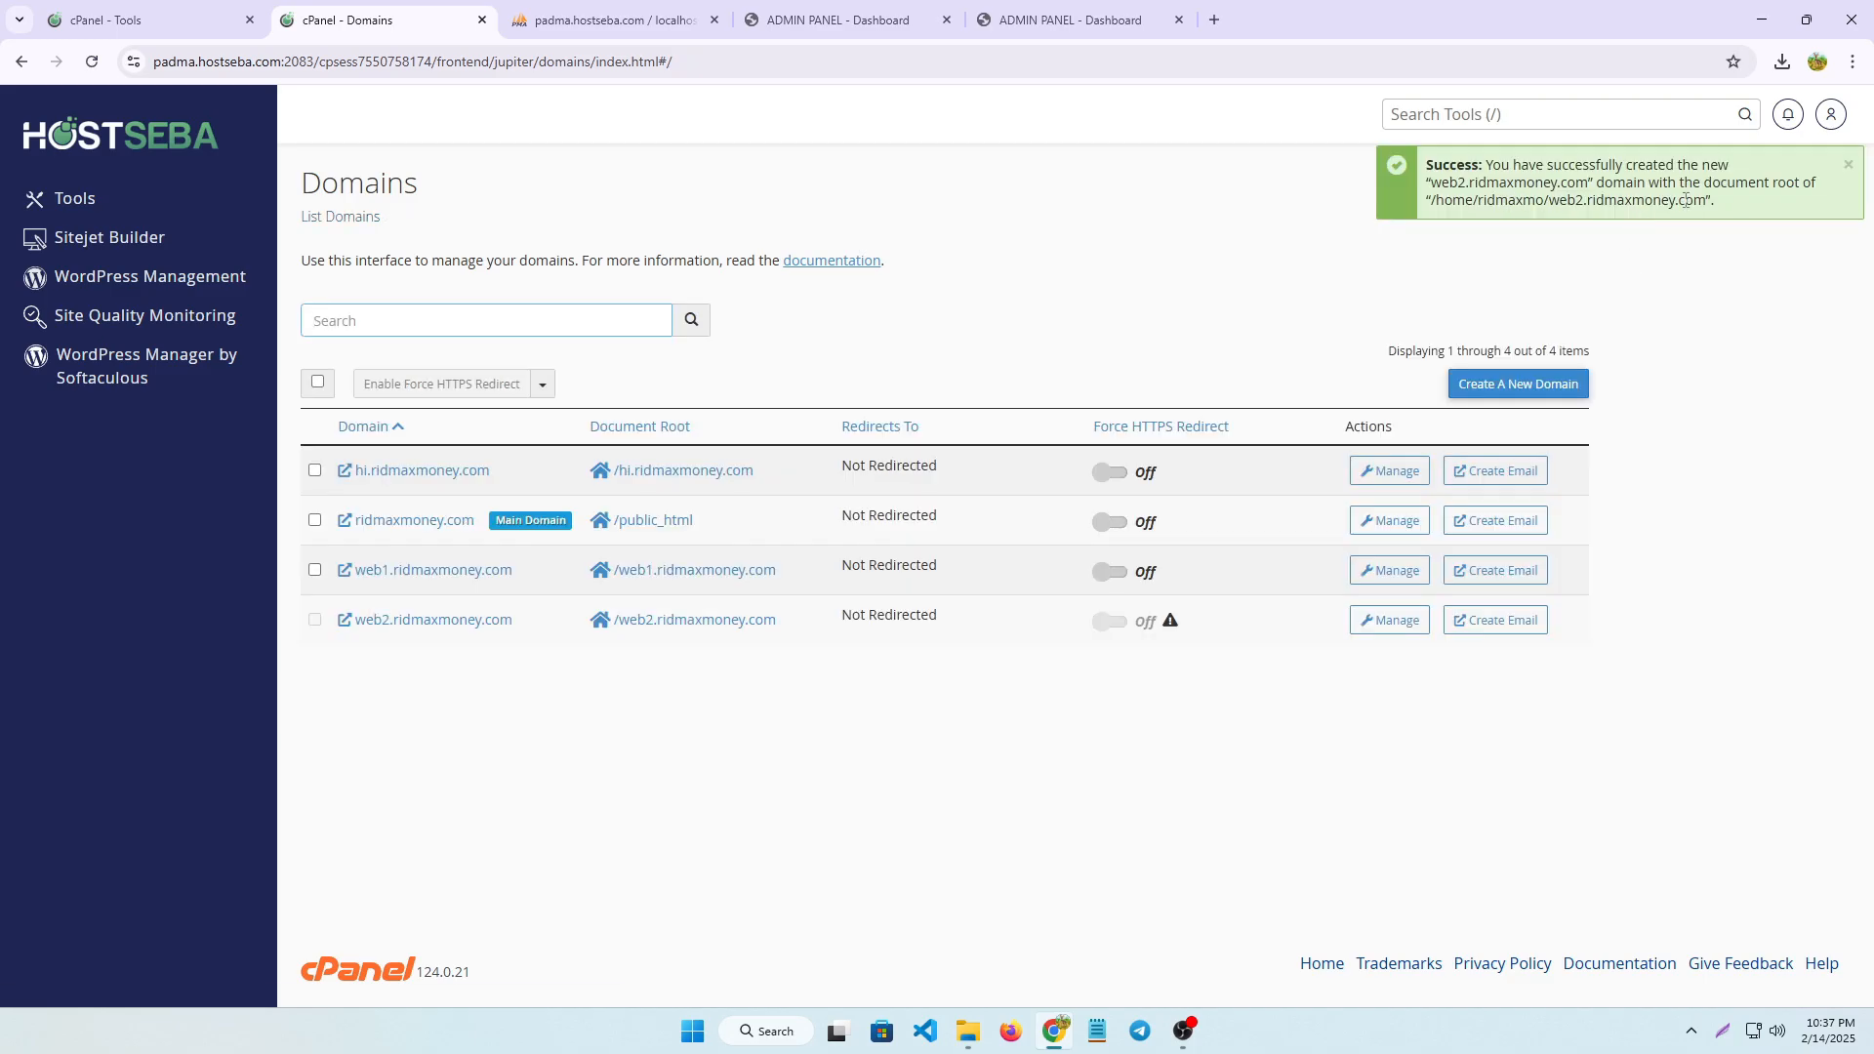
Return to the cPanel tools overview and find the Databases section
{"action": "left_click", "coordinate": [82, 149]}
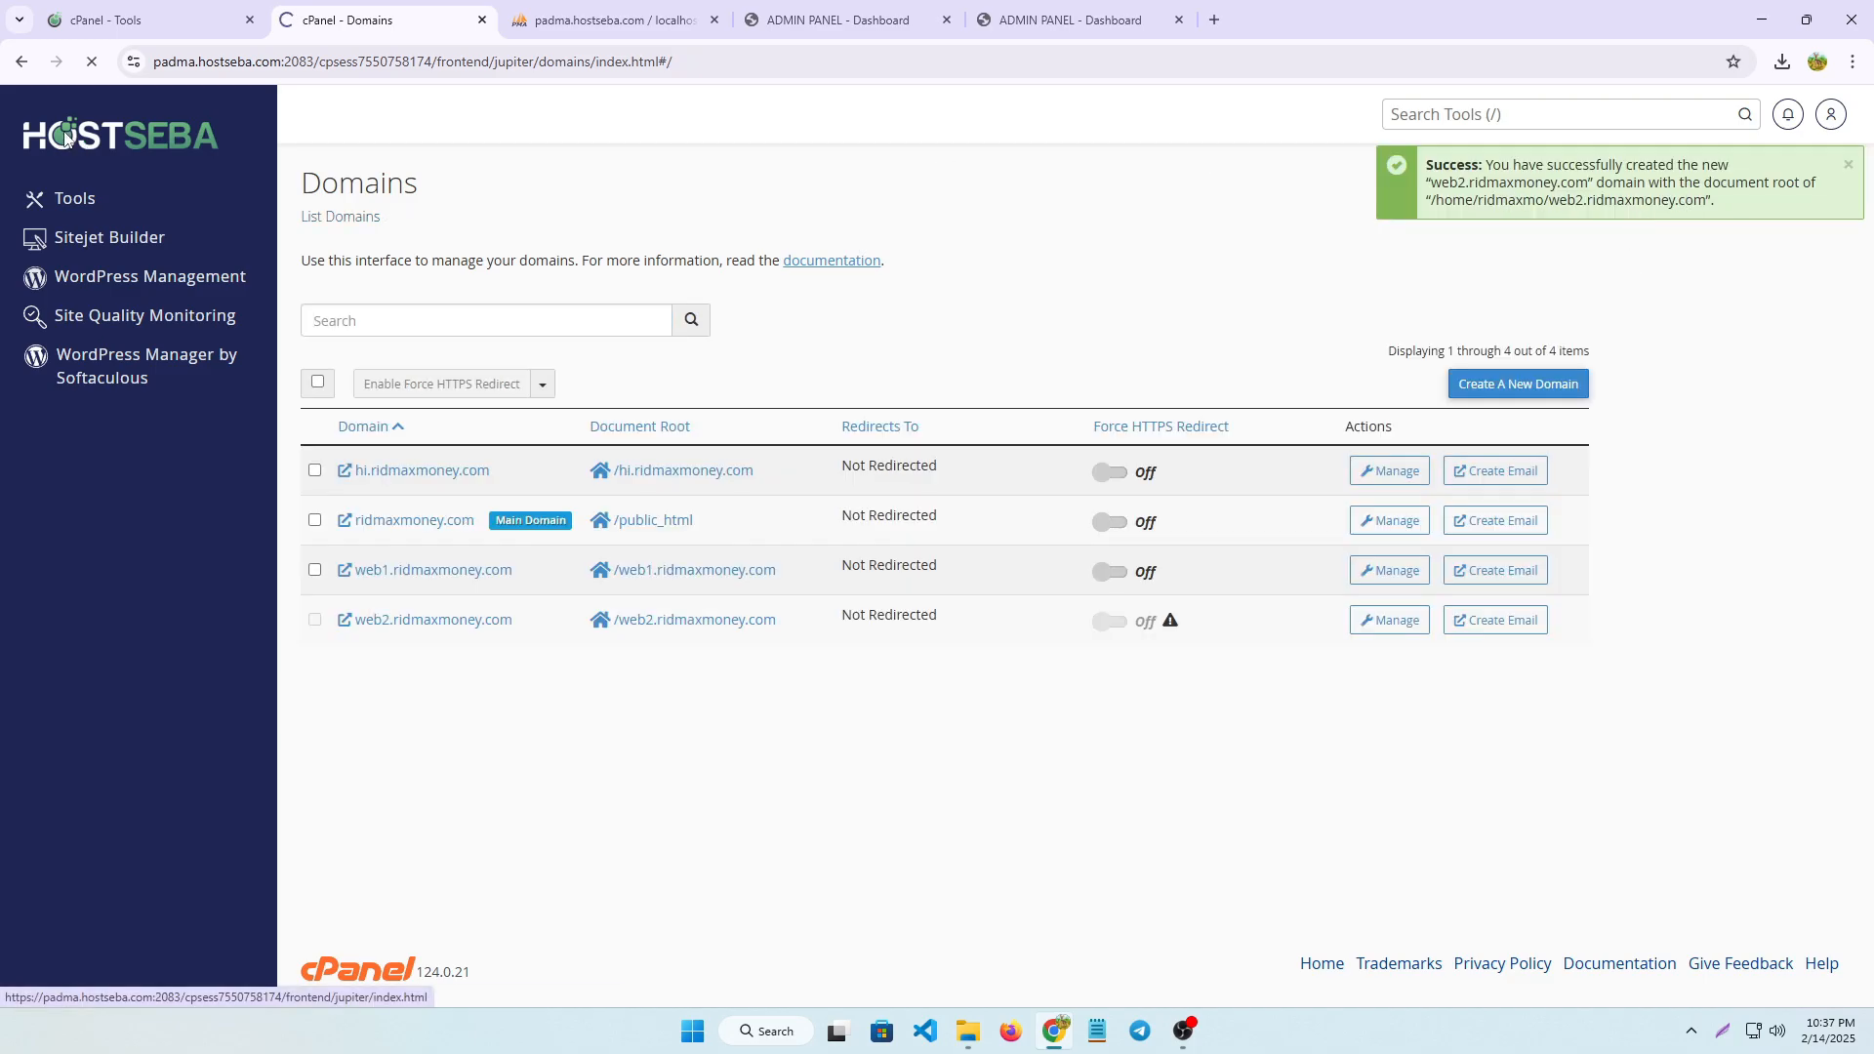
{"action": "scroll", "coordinate": [449, 737], "scroll_direction": "down", "scroll_amount": 5}
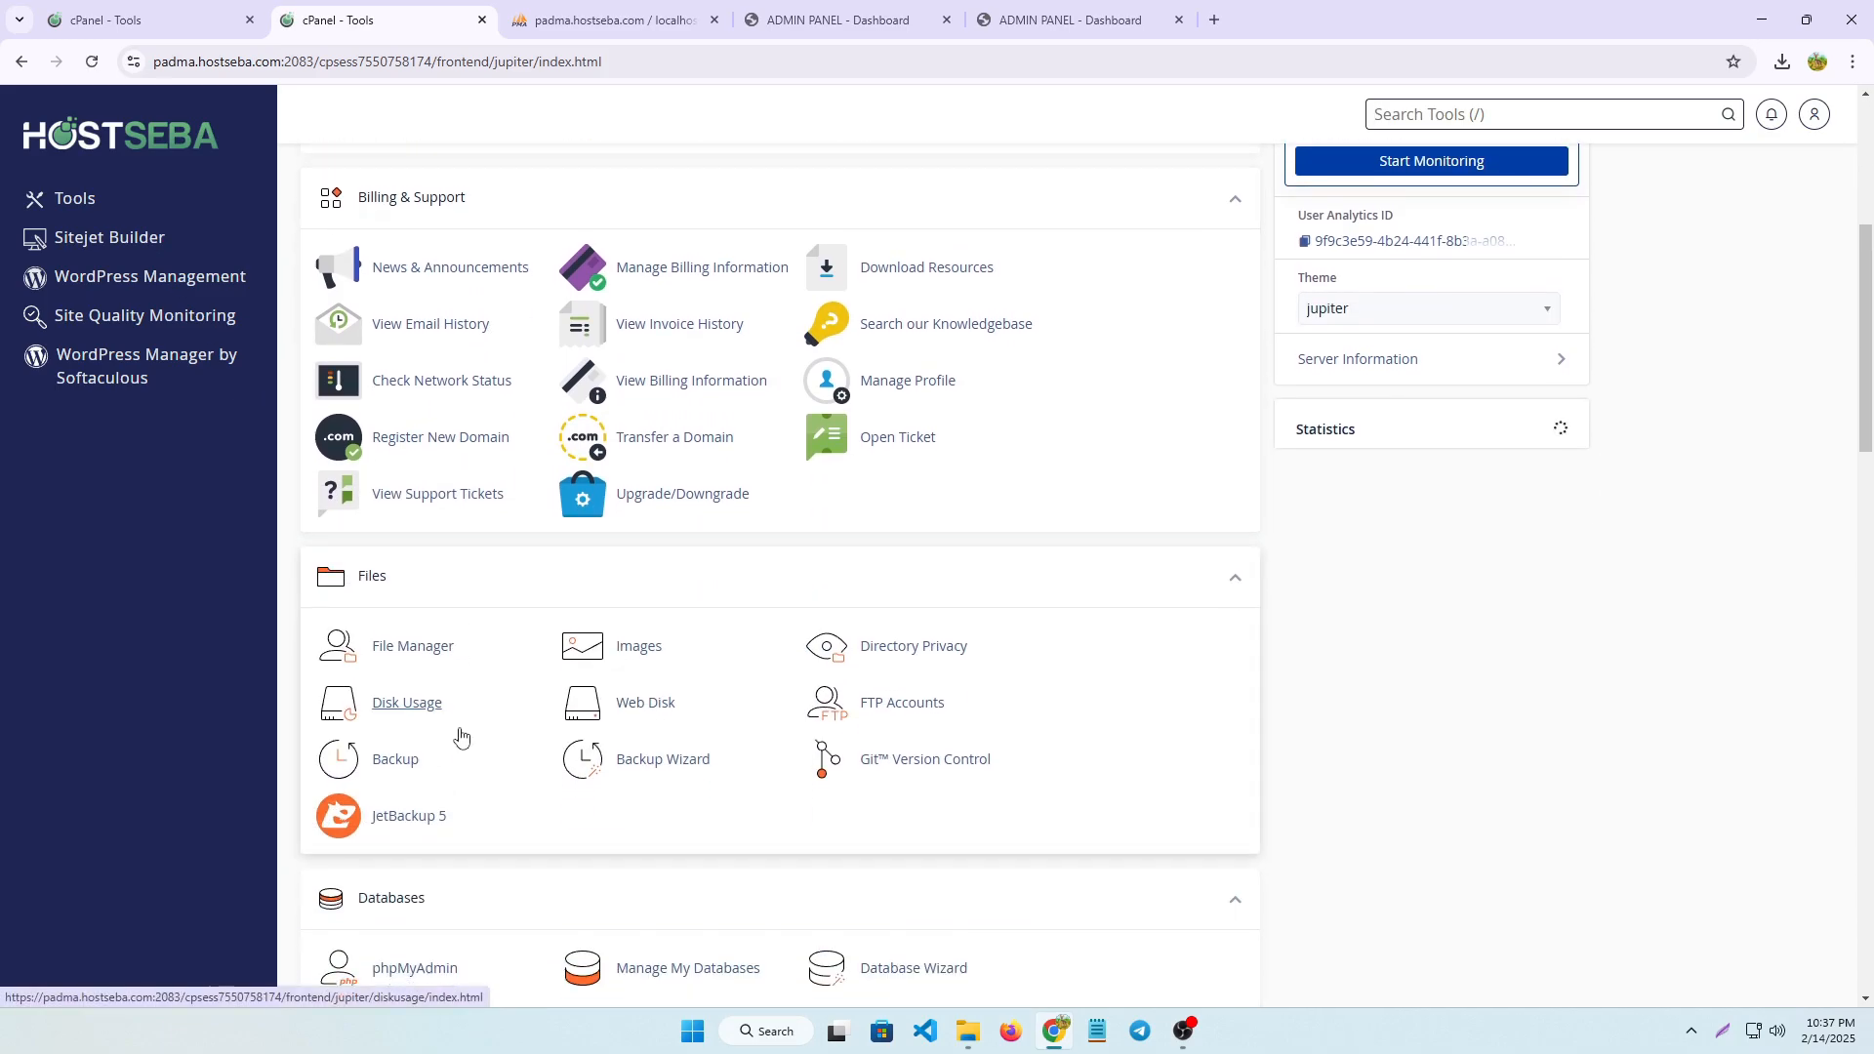
{"action": "scroll", "coordinate": [461, 737], "scroll_direction": "down", "scroll_amount": 2}
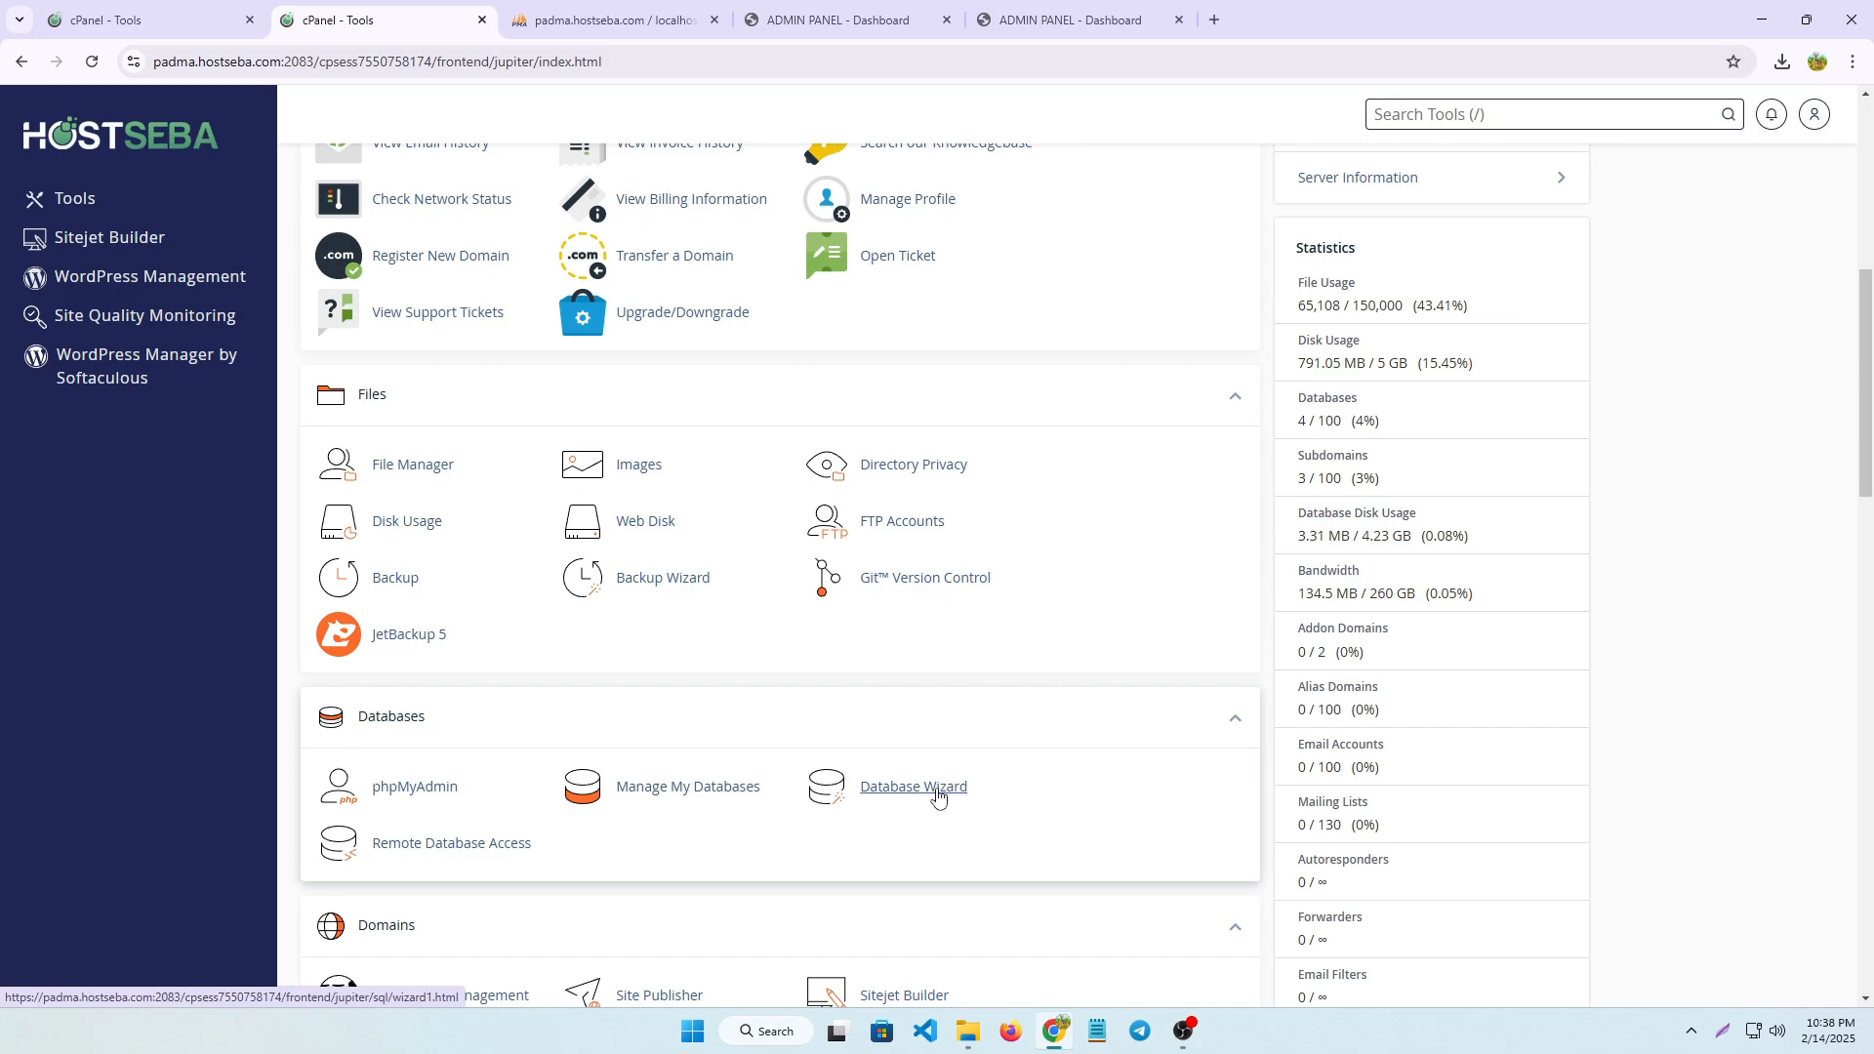
{"action": "left_click", "coordinate": [1718, 1041]}
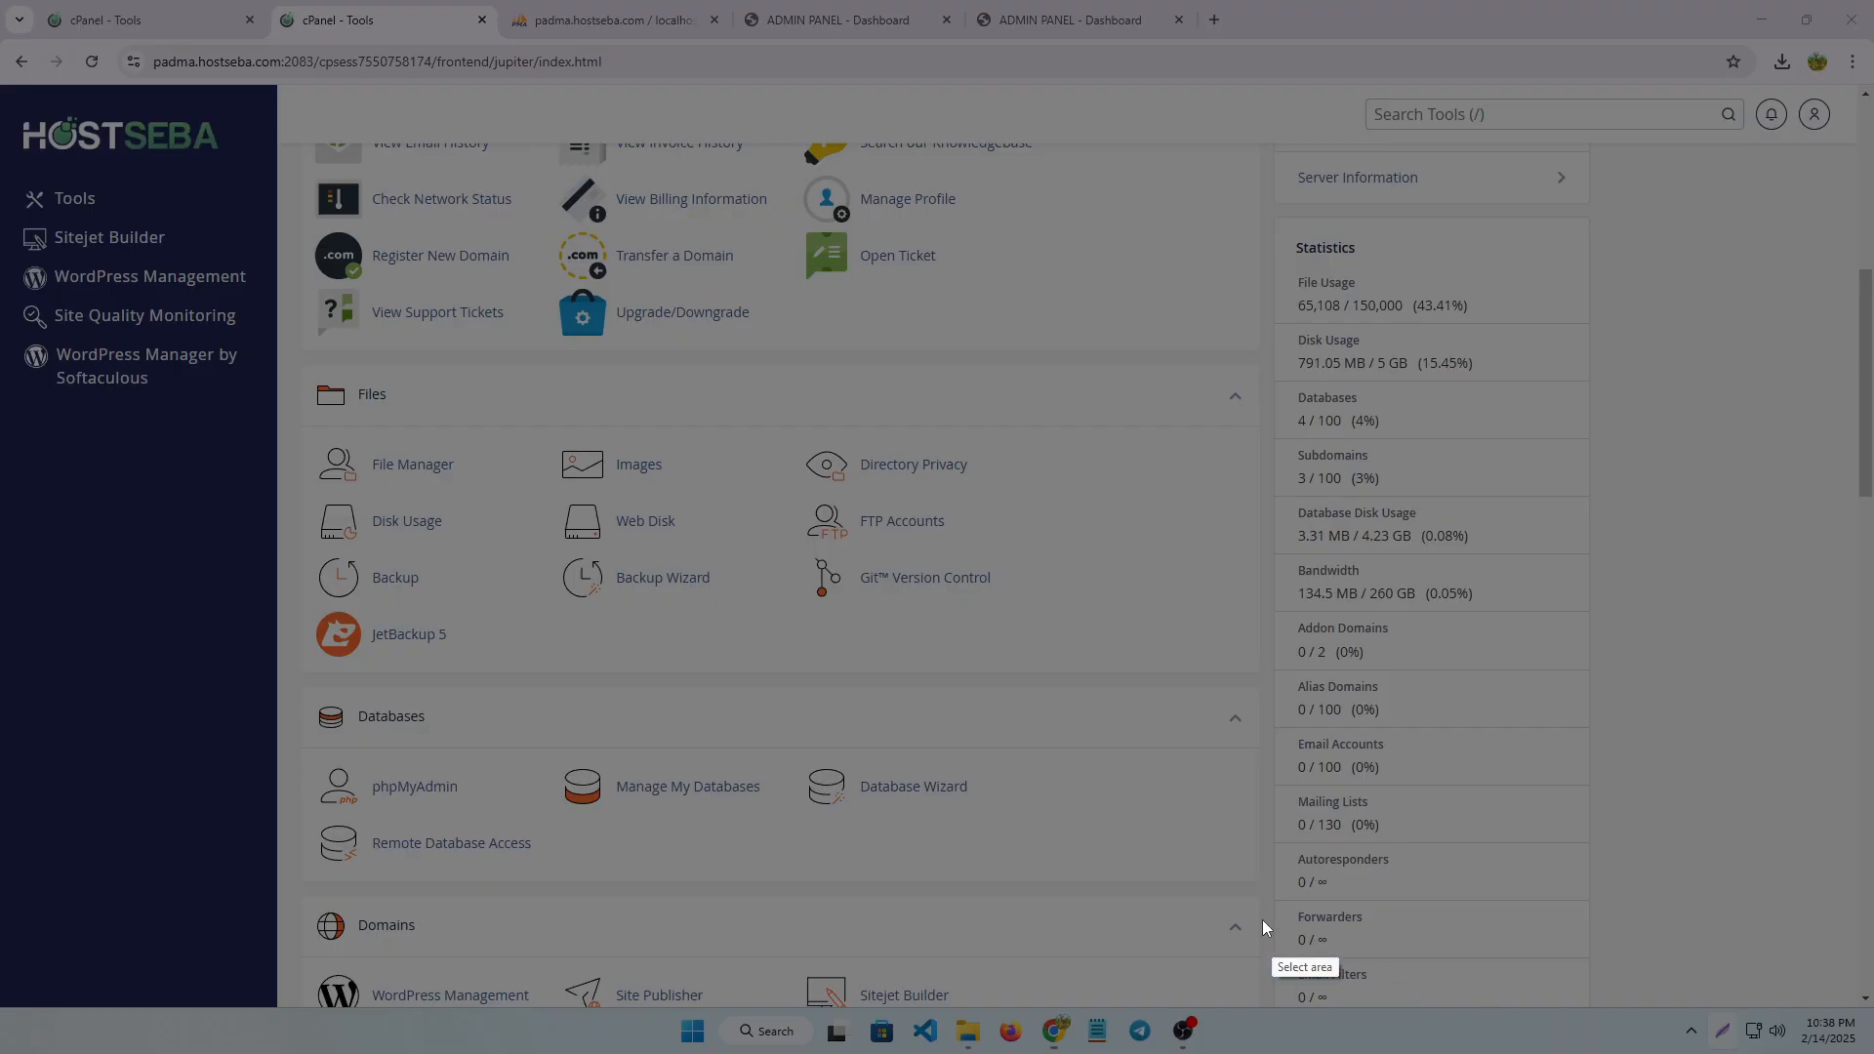
{"action": "left_click_drag", "start_coordinate": [789, 739], "coordinate": [1025, 824]}
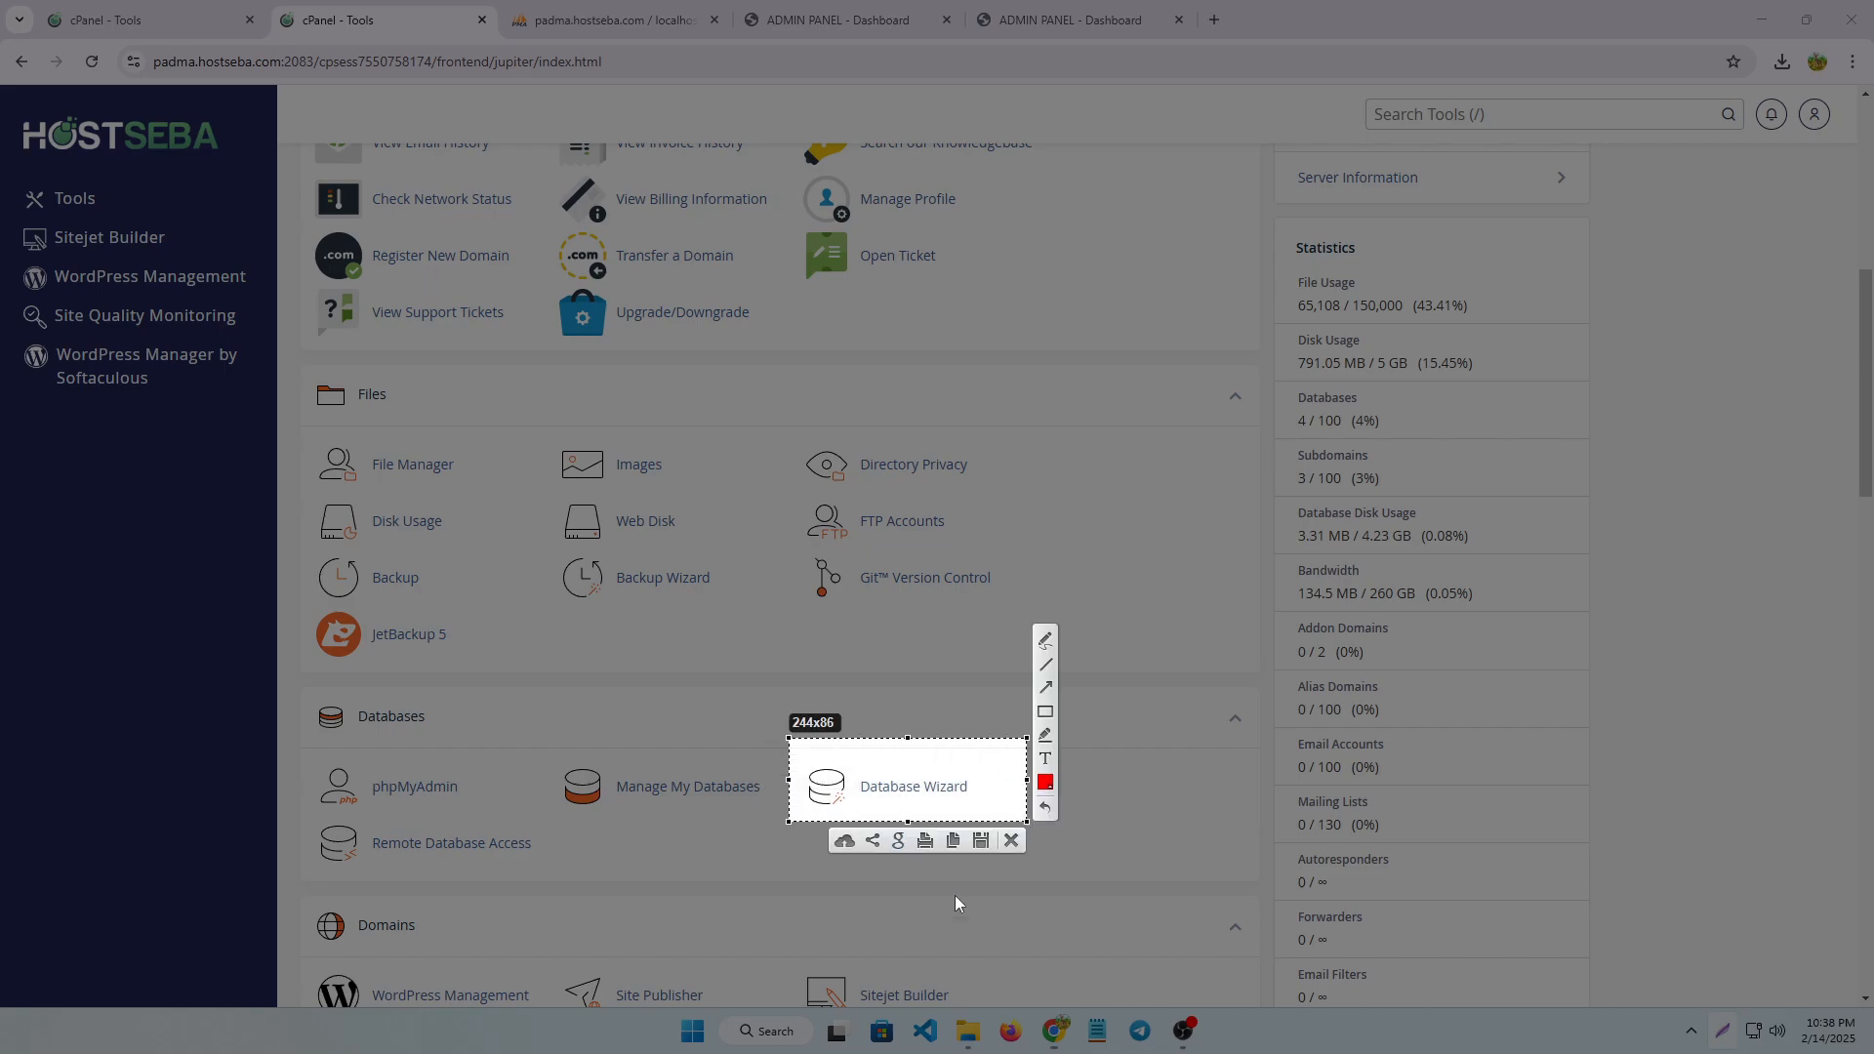
{"action": "left_click", "coordinate": [1011, 840]}
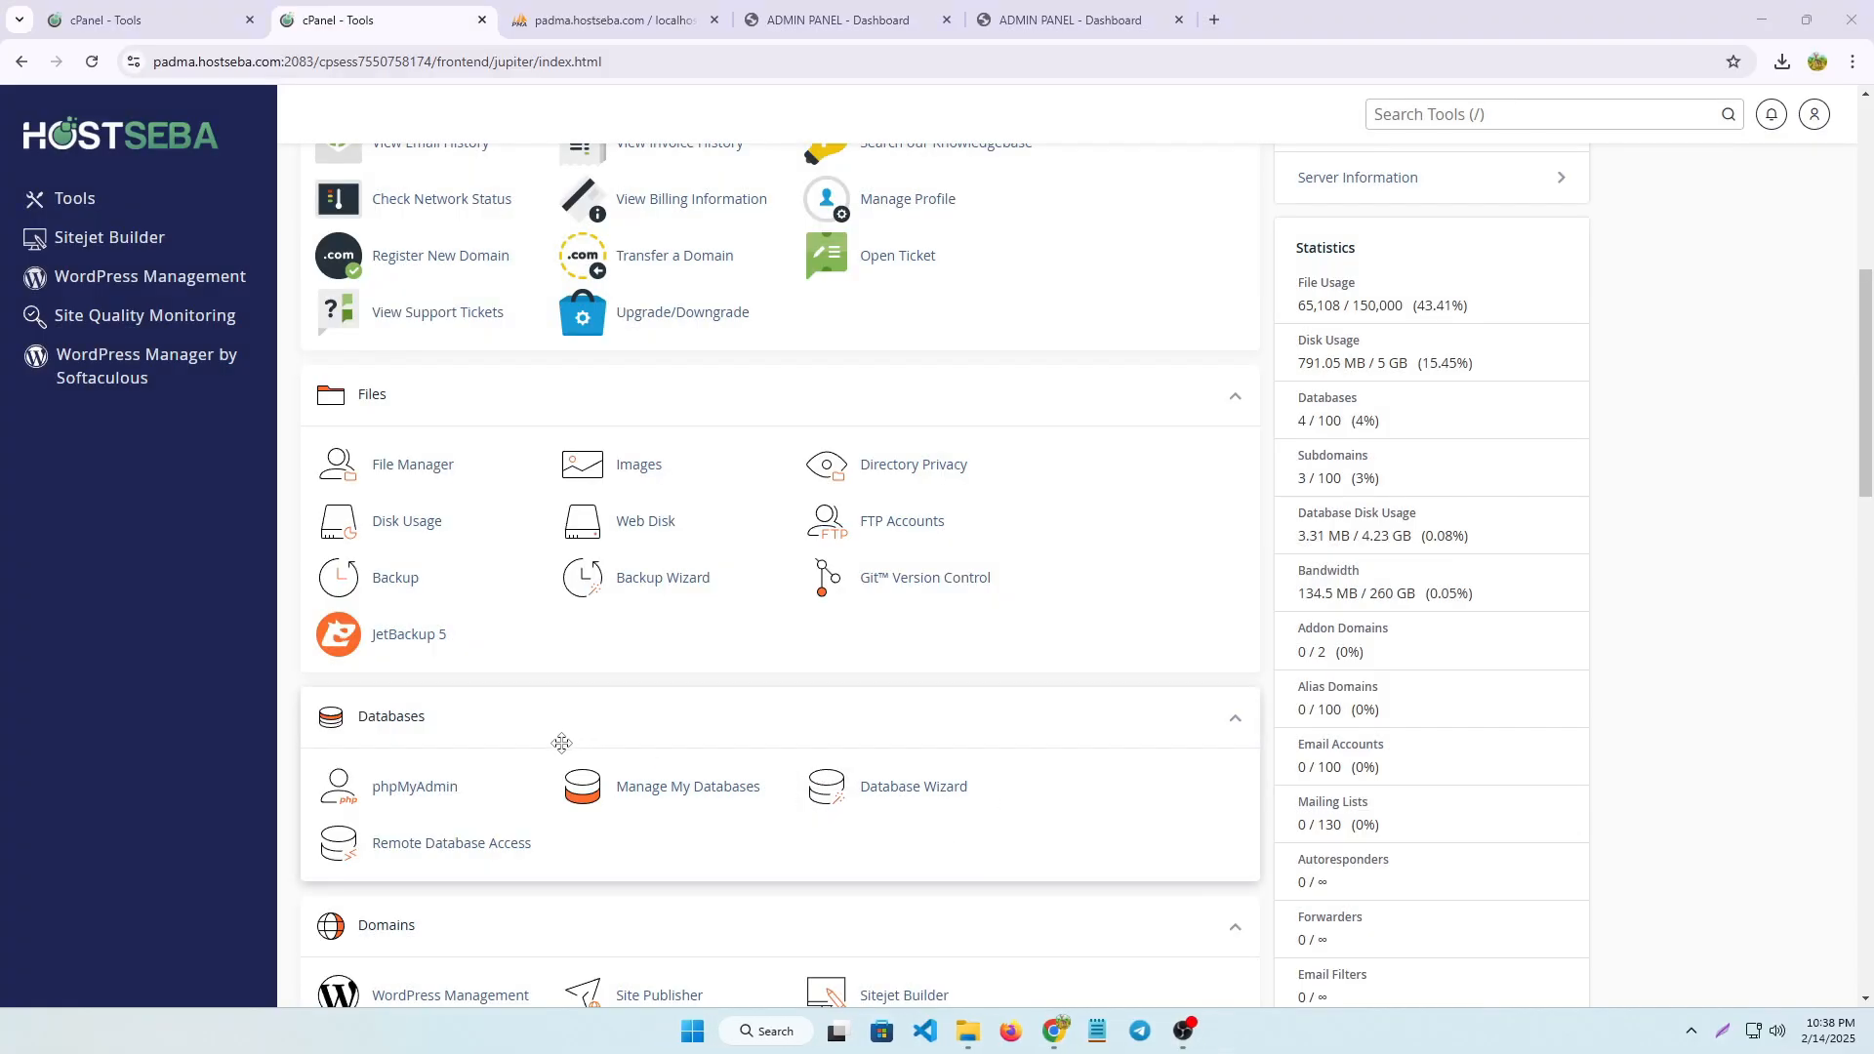
{"action": "left_click", "coordinate": [1726, 1034]}
{"action": "left_click_drag", "start_coordinate": [526, 733], "coordinate": [802, 815]}
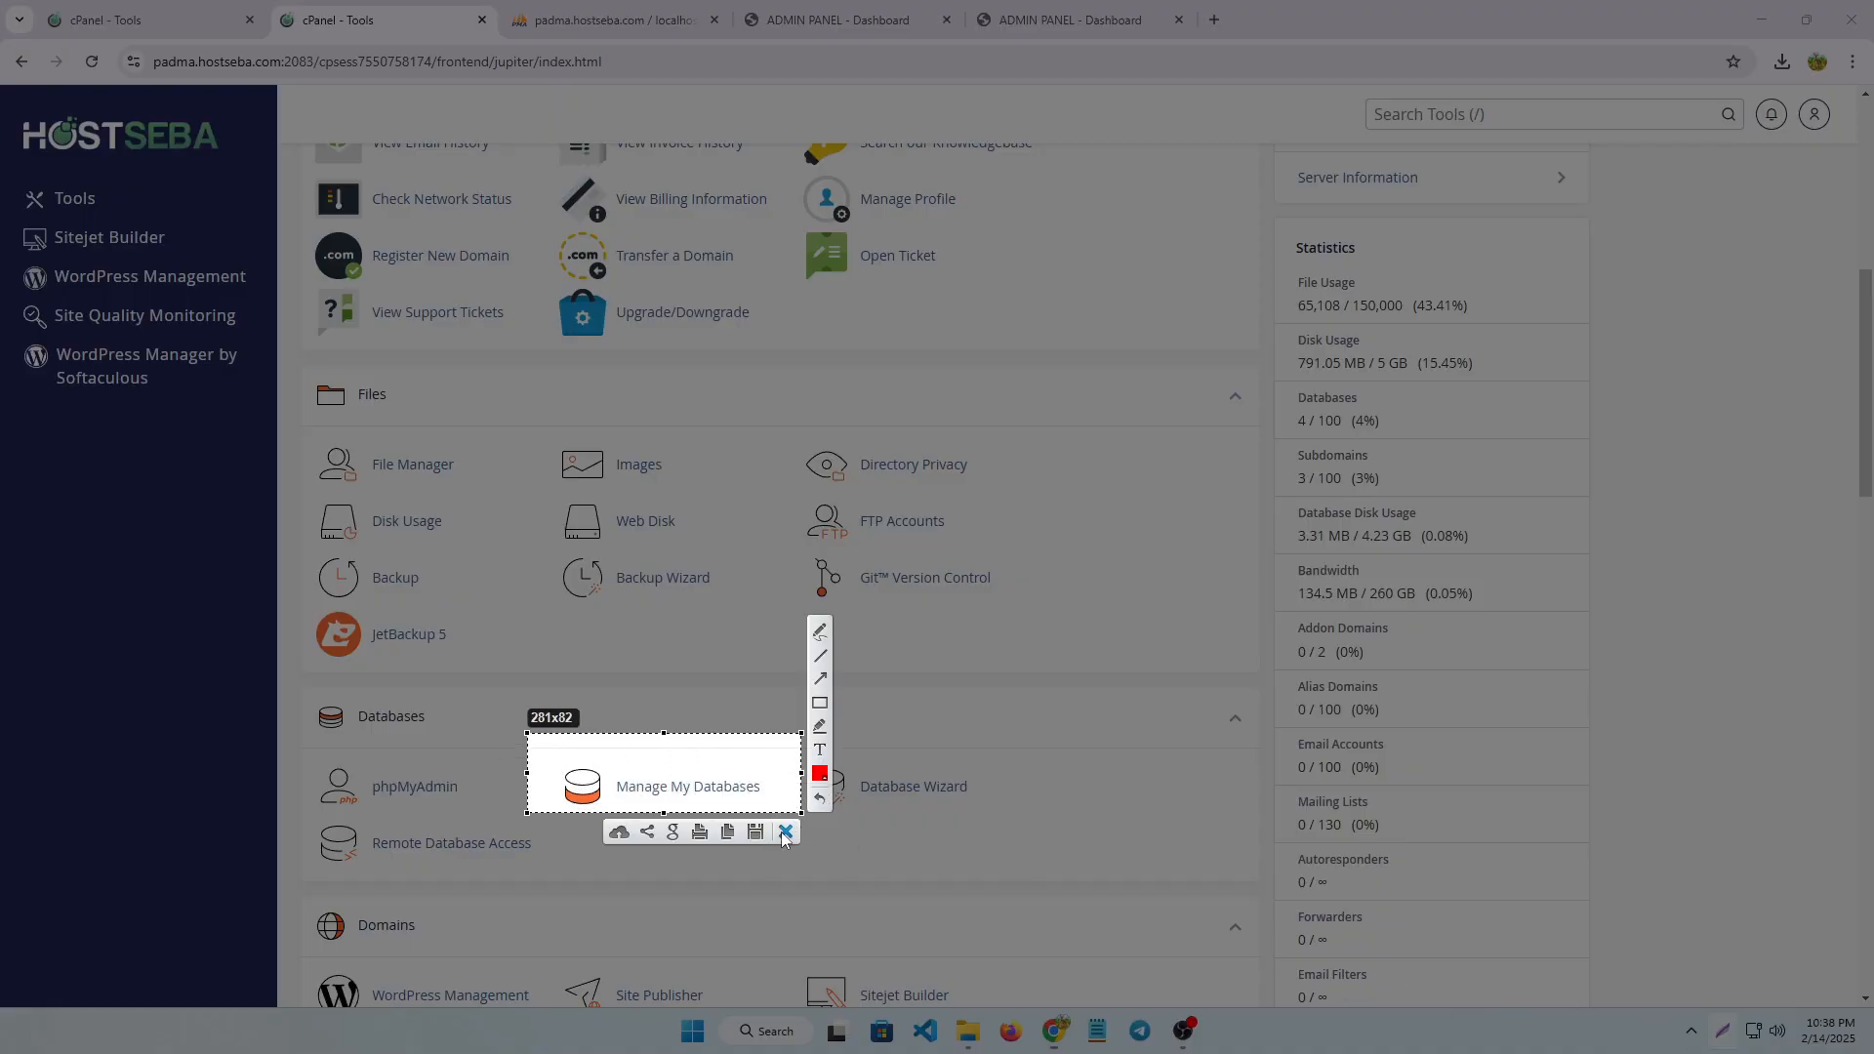
{"action": "left_click", "coordinate": [782, 836]}
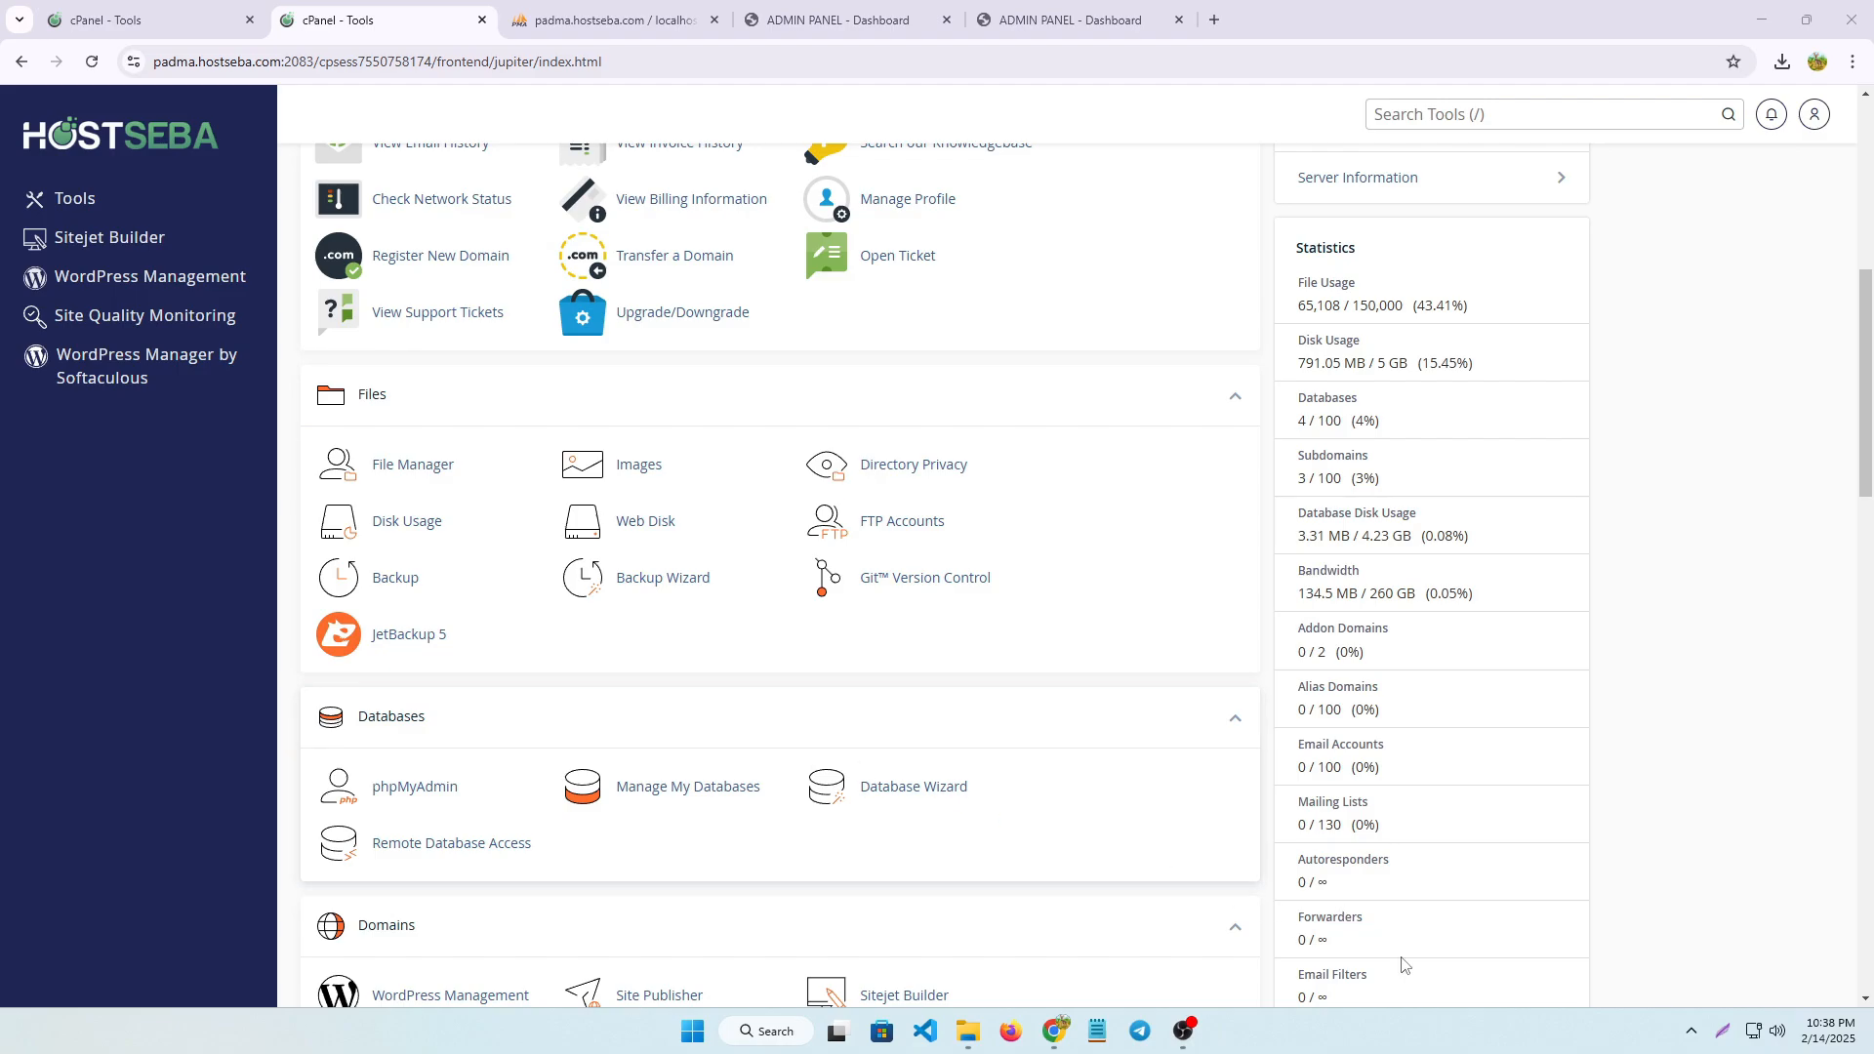
Create a new database with the name web2 after the account prefix, using the Database Wizard, and copy that name
{"action": "left_click", "coordinate": [930, 793]}
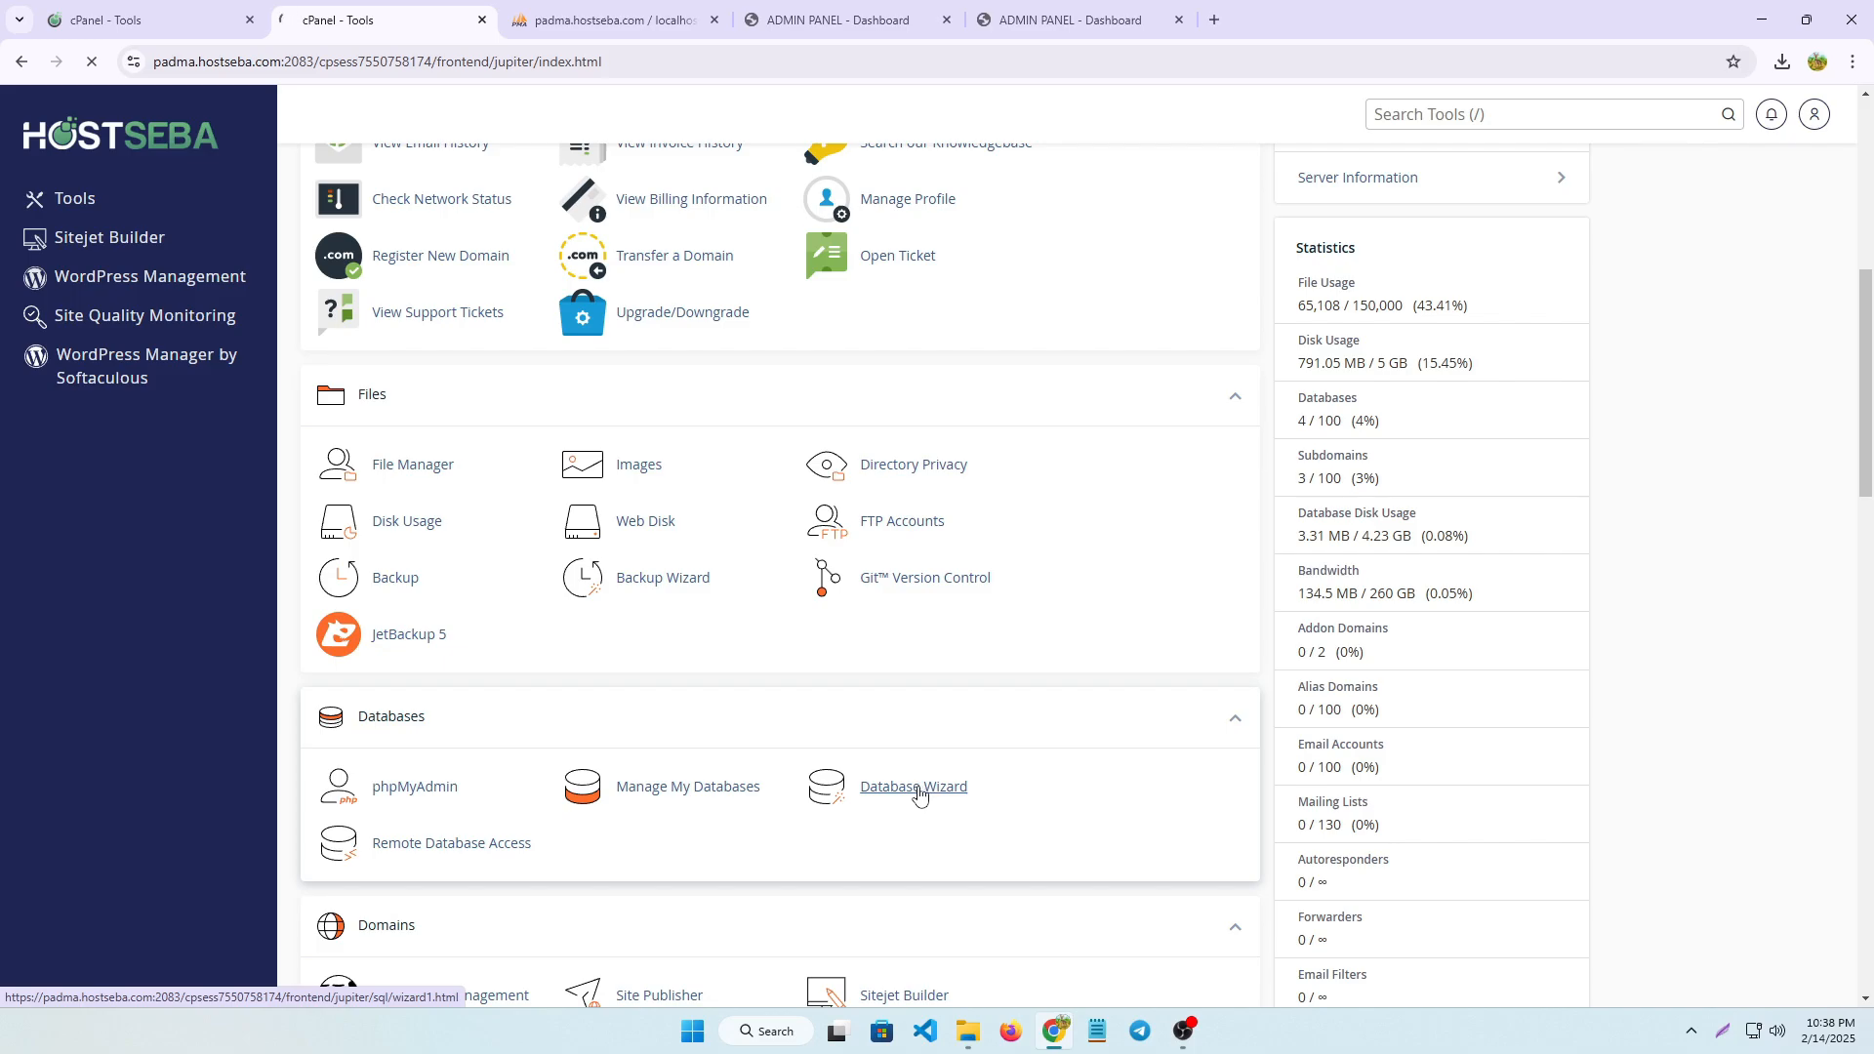
{"action": "left_click", "coordinate": [427, 394]}
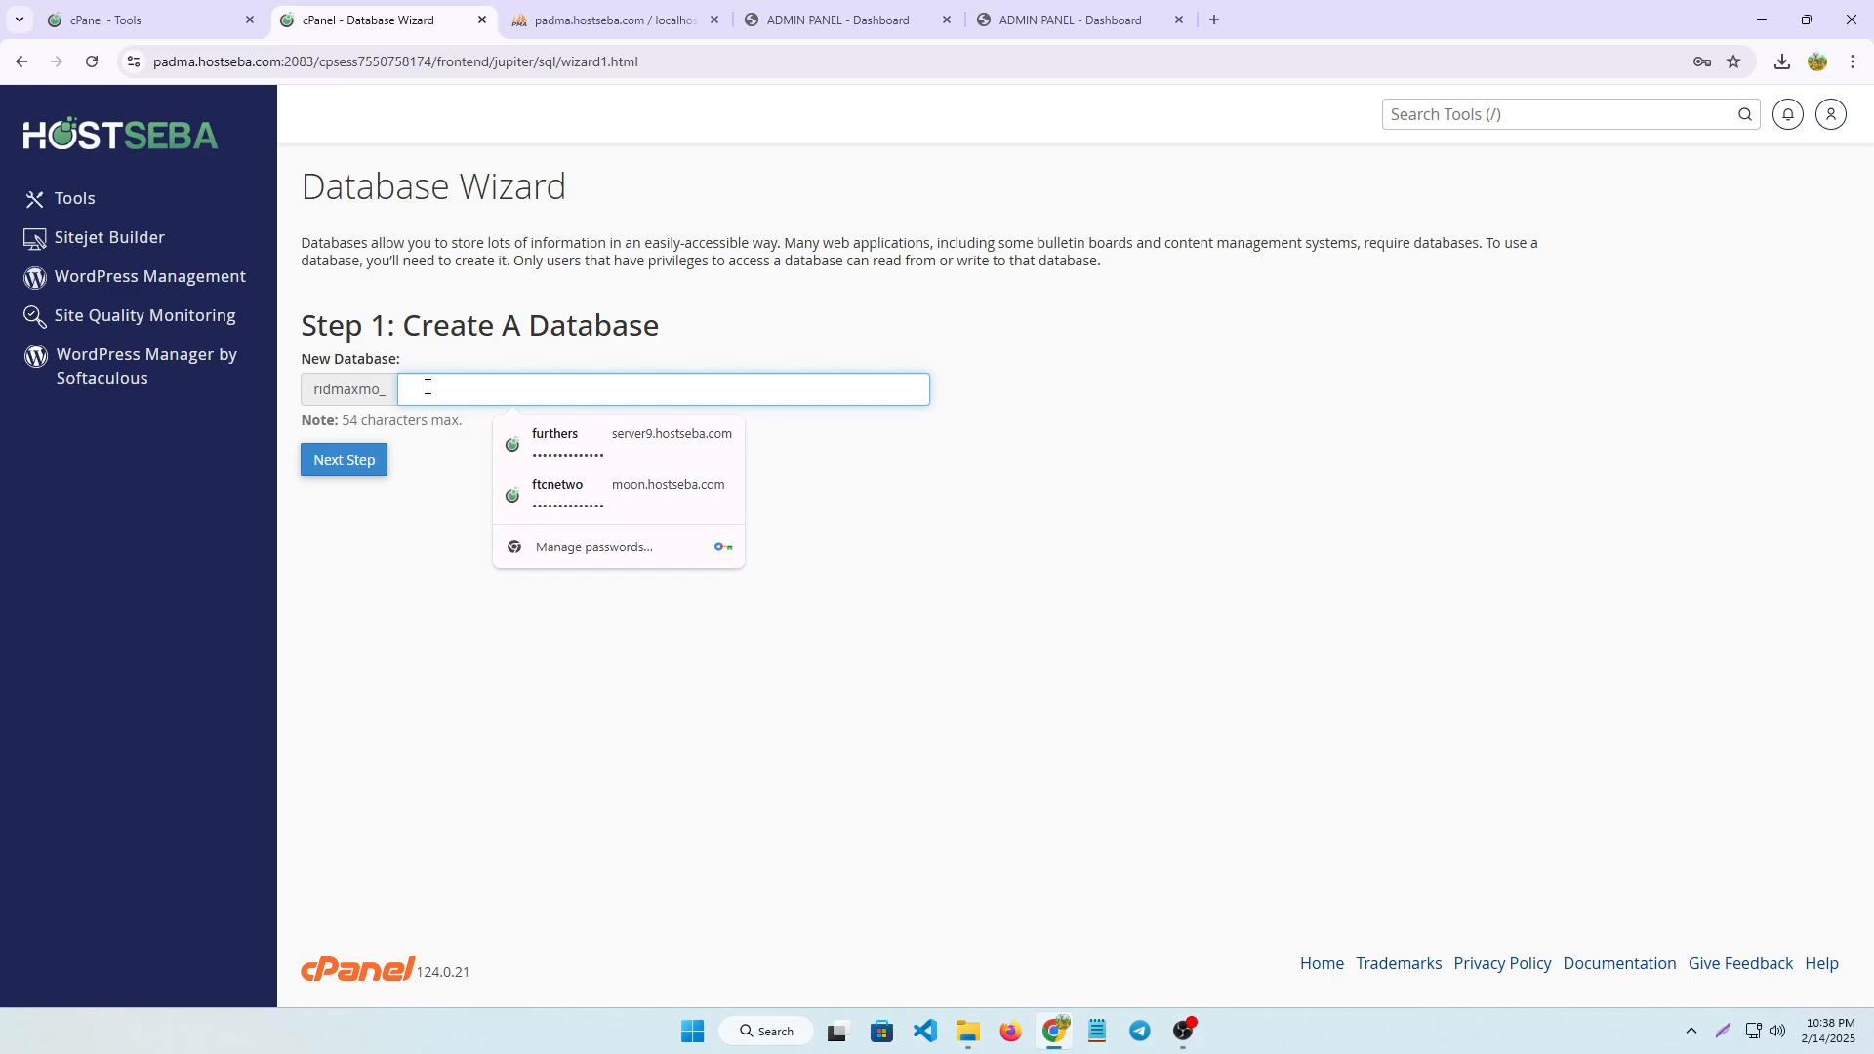
{"action": "type", "text": "we"}
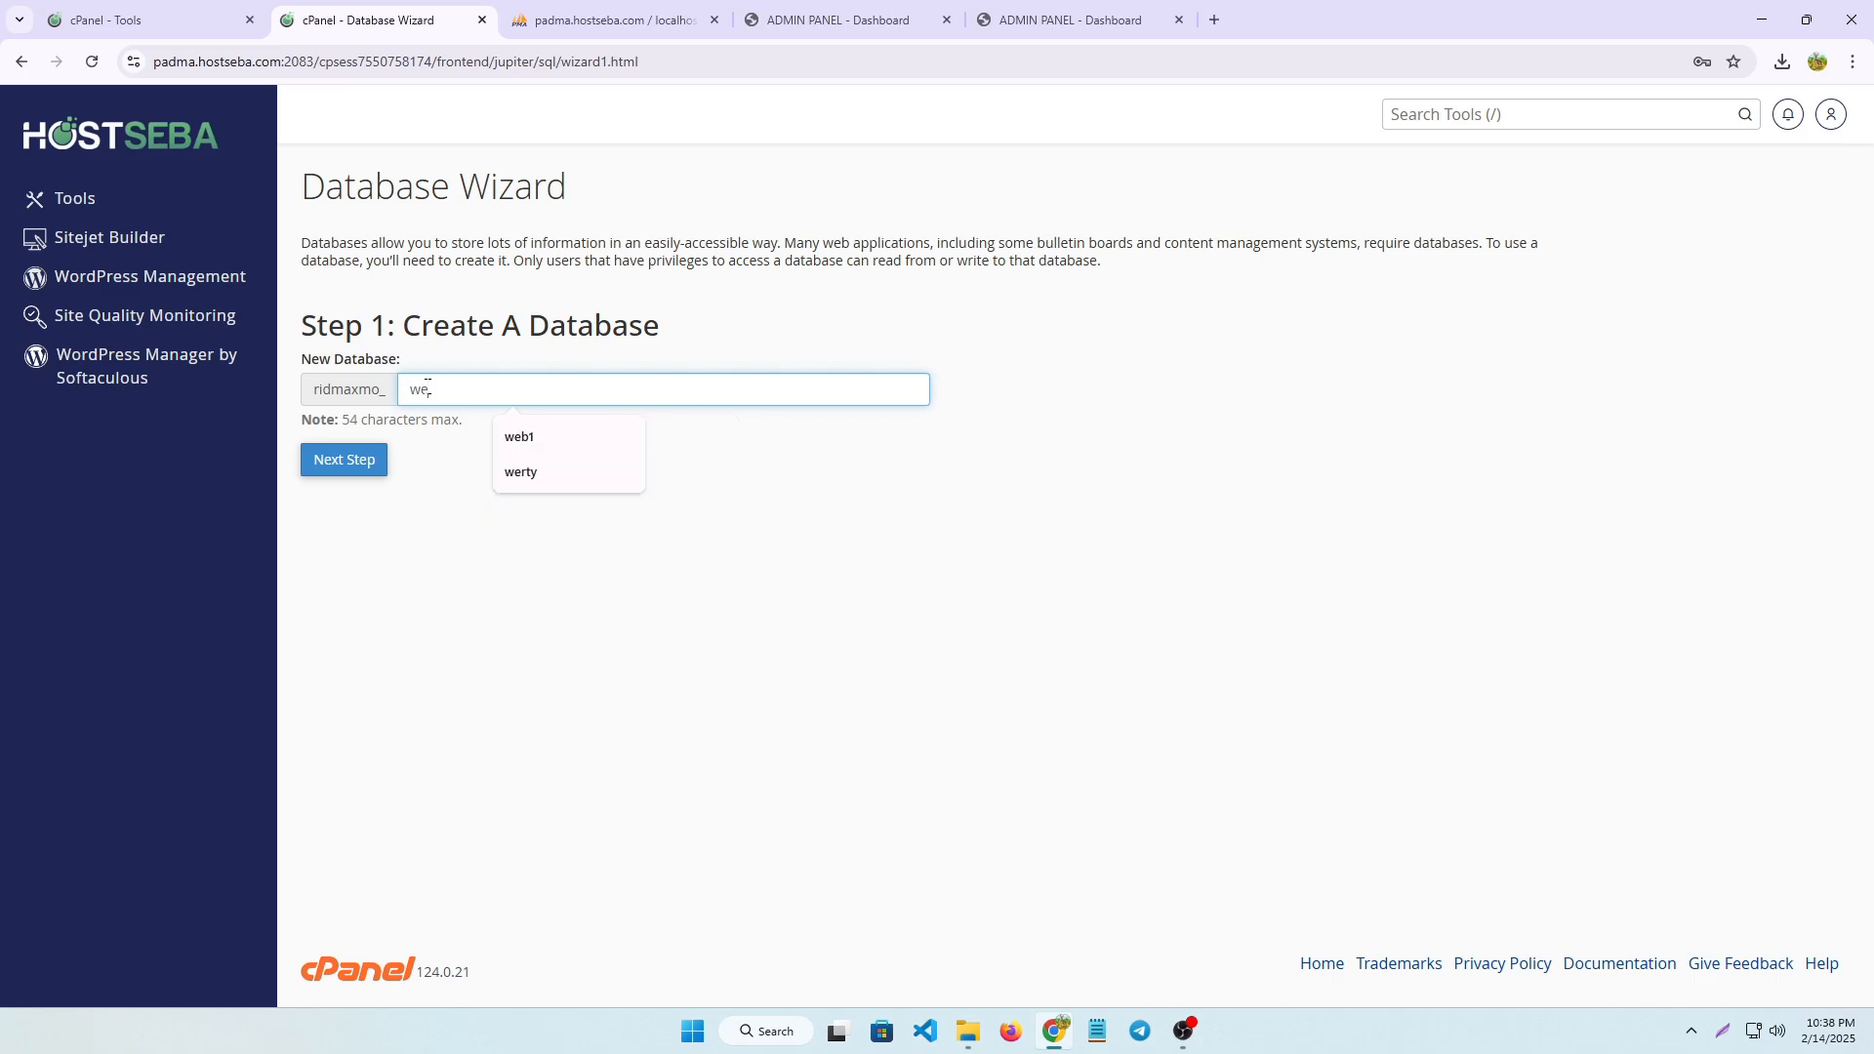
{"action": "type", "text": "b2"}
{"action": "double_click", "coordinate": [436, 386]}
{"action": "left_click", "coordinate": [358, 473]}
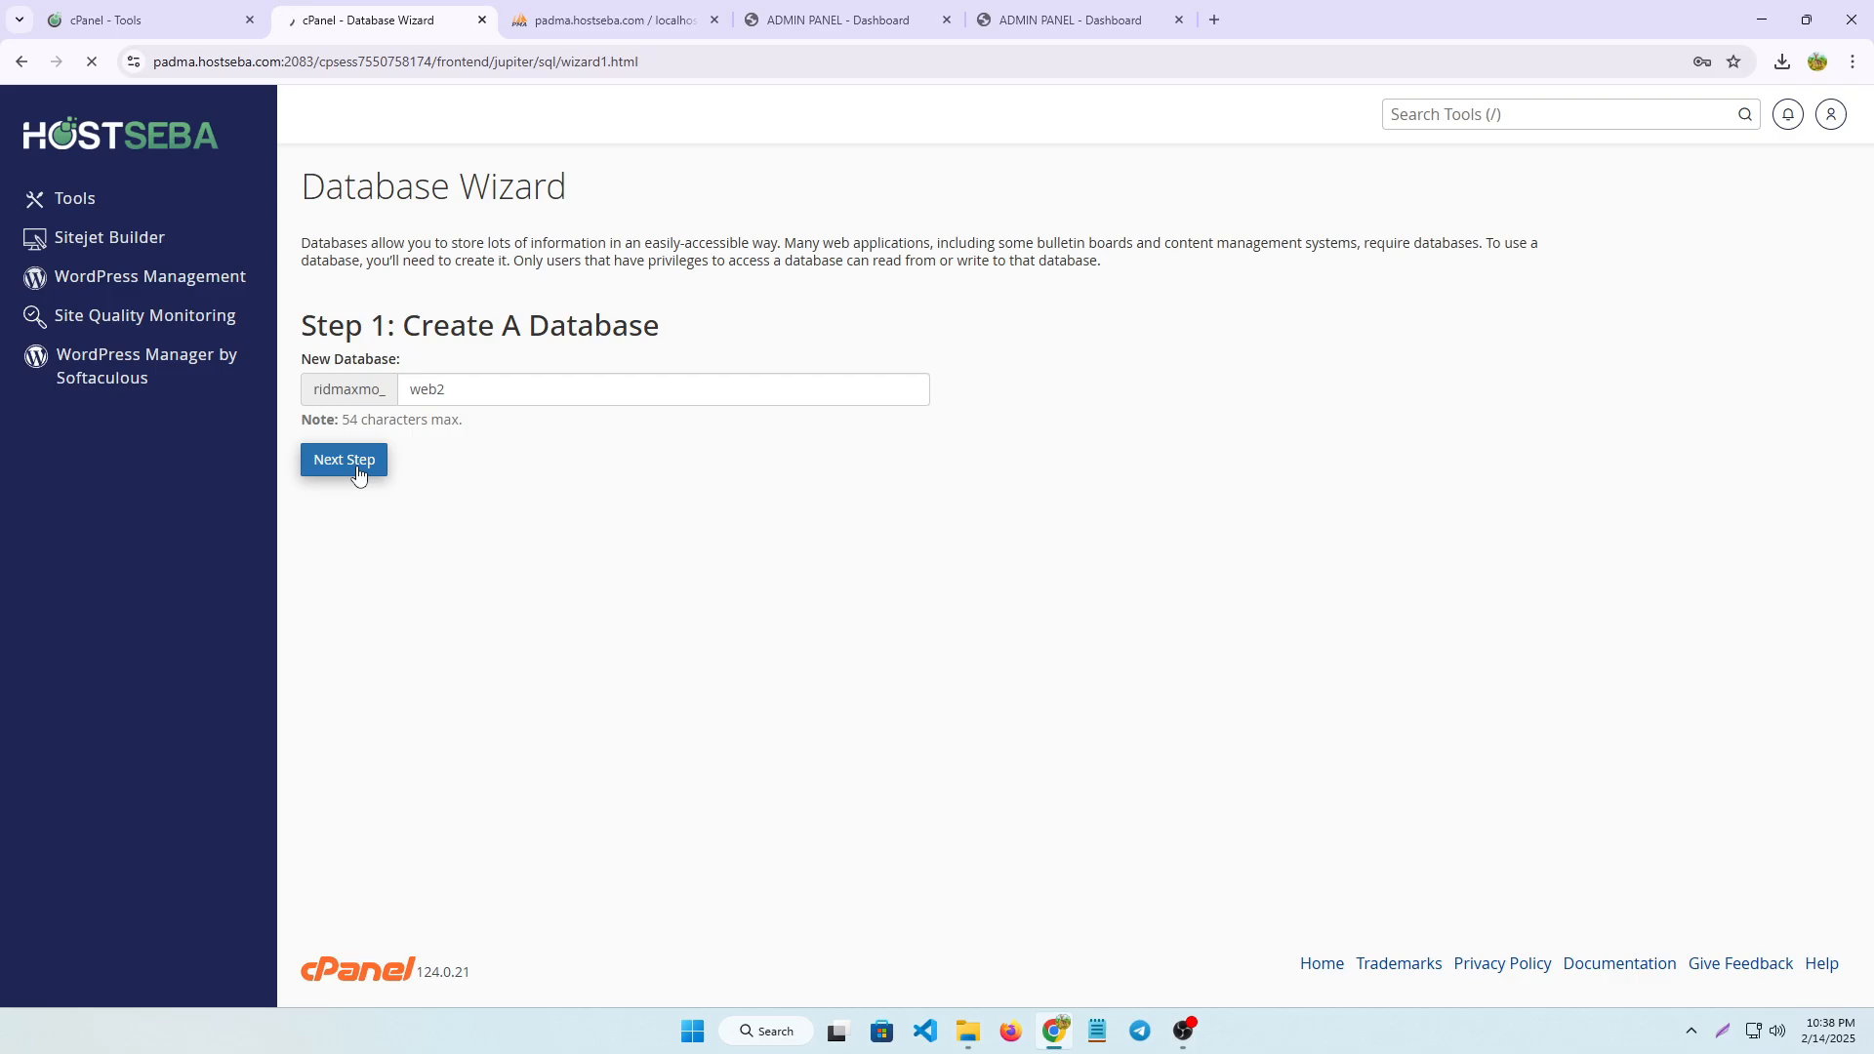
Create the database user web2 after the account prefix, using a freshly generated password that is marked as copied
{"action": "left_click", "coordinate": [427, 373]}
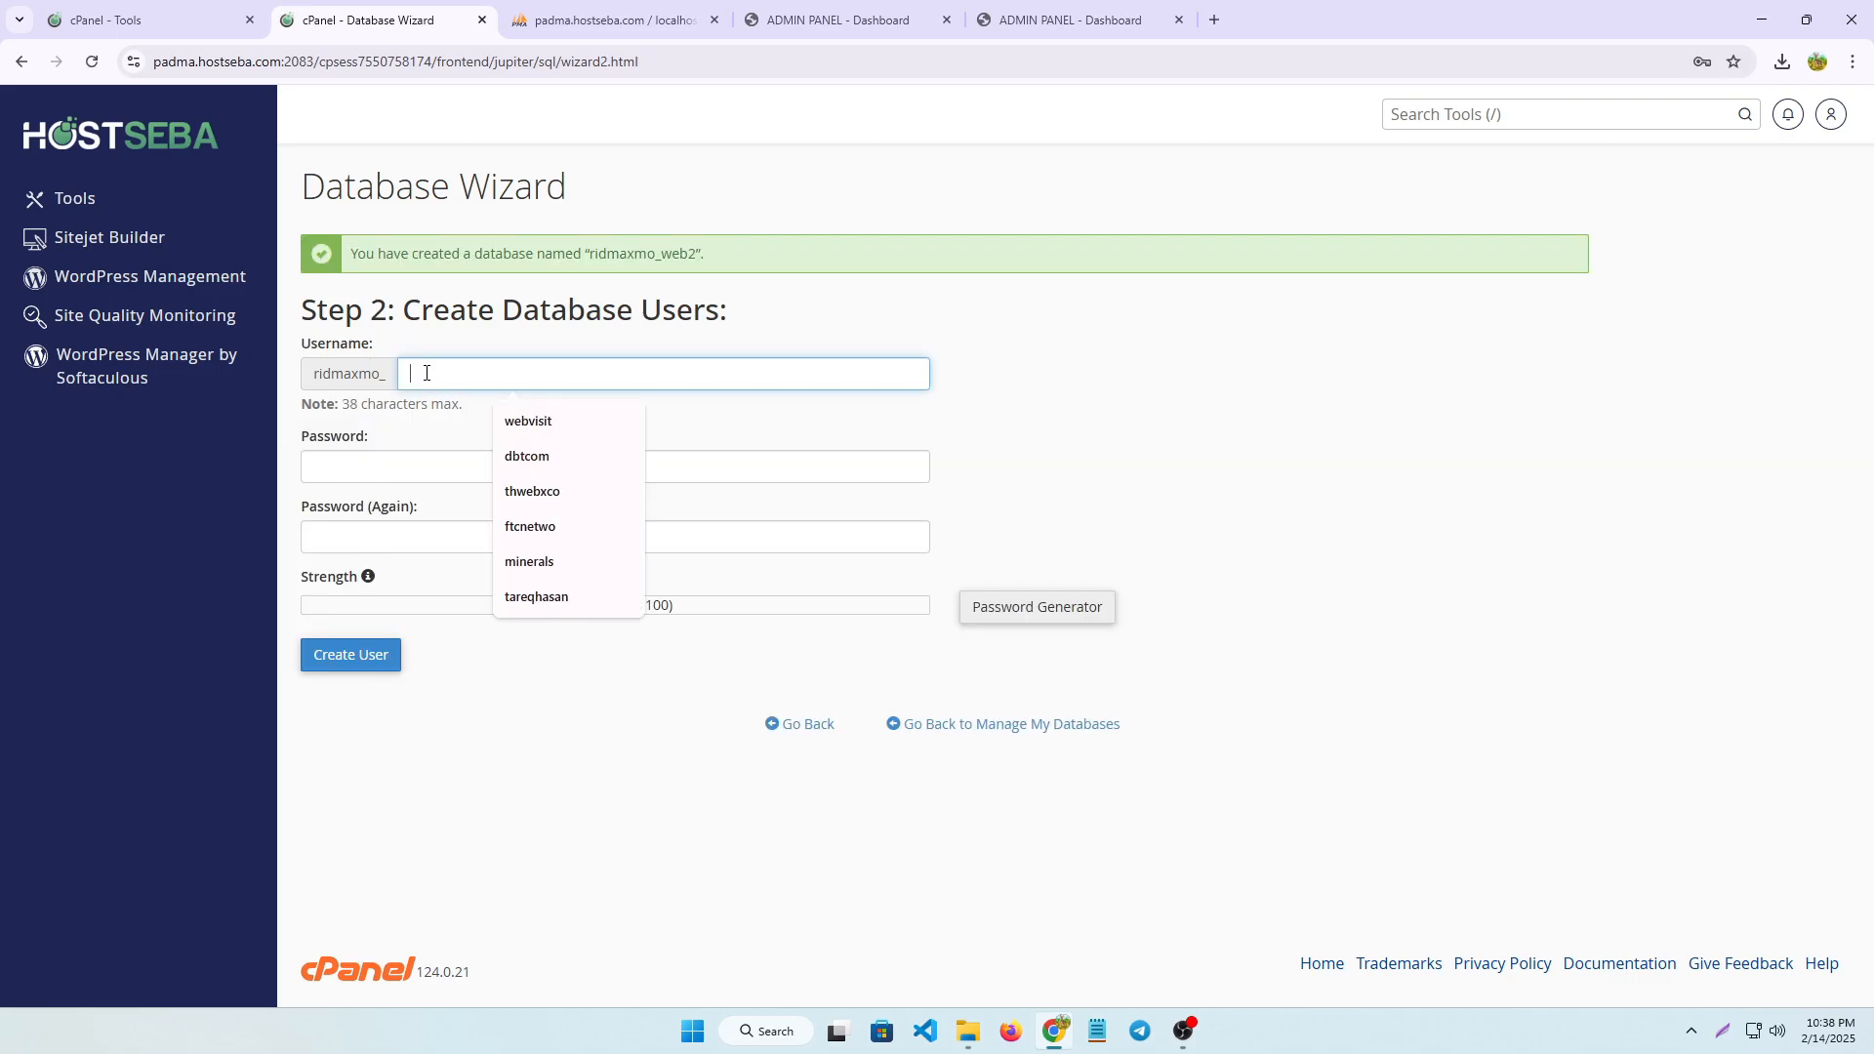
{"action": "key", "text": "ctrl+v"}
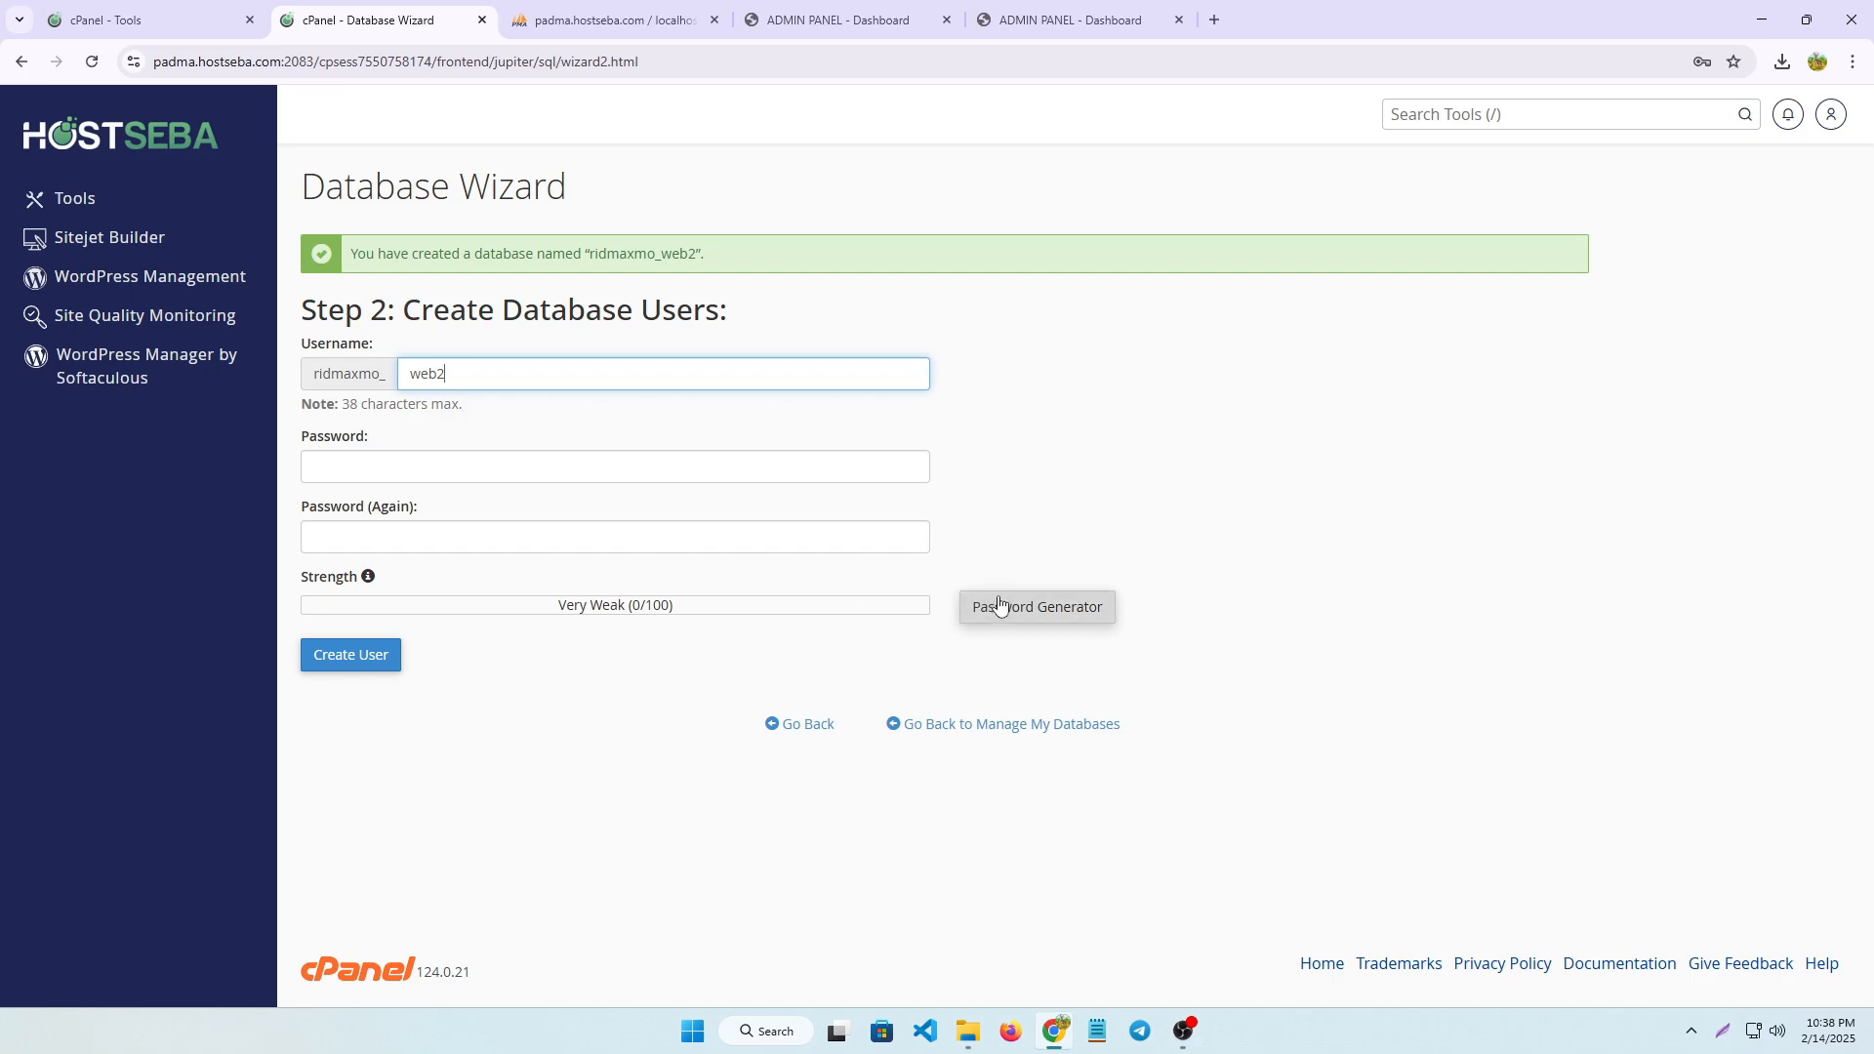
{"action": "left_click", "coordinate": [1003, 609]}
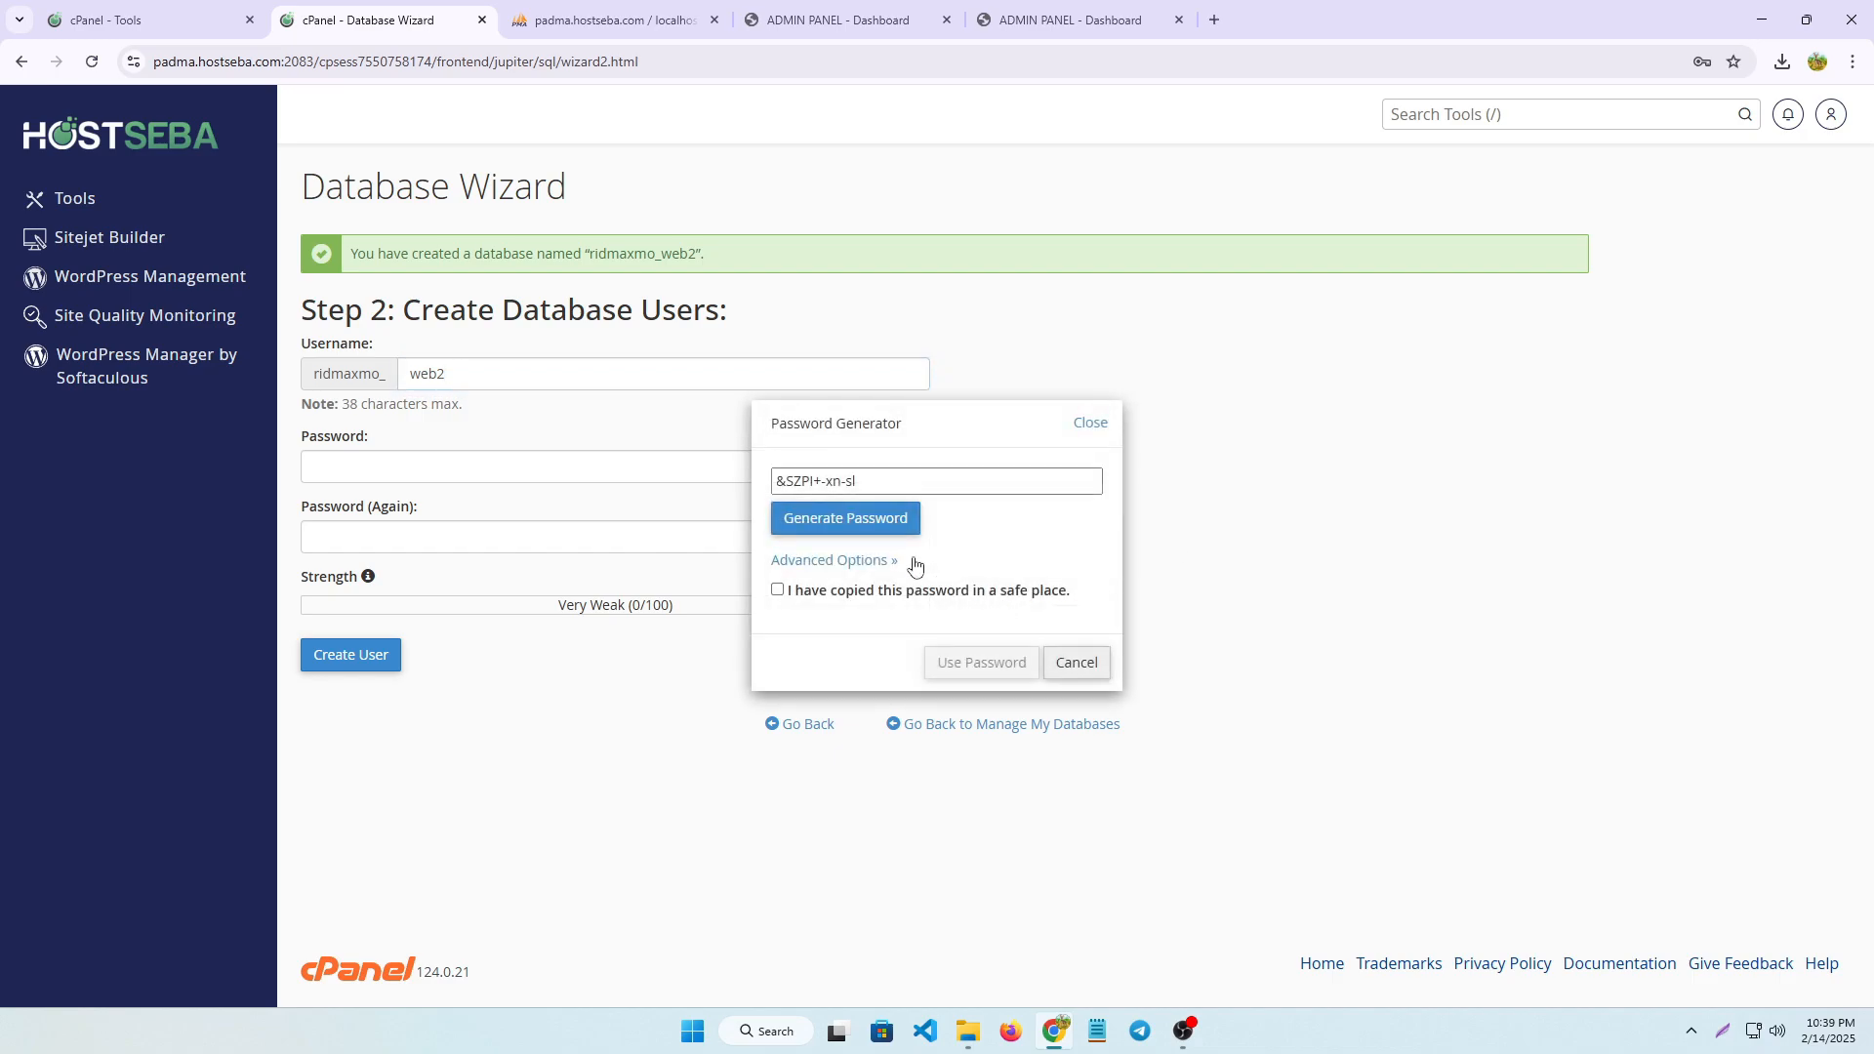
{"action": "left_click", "coordinate": [887, 519]}
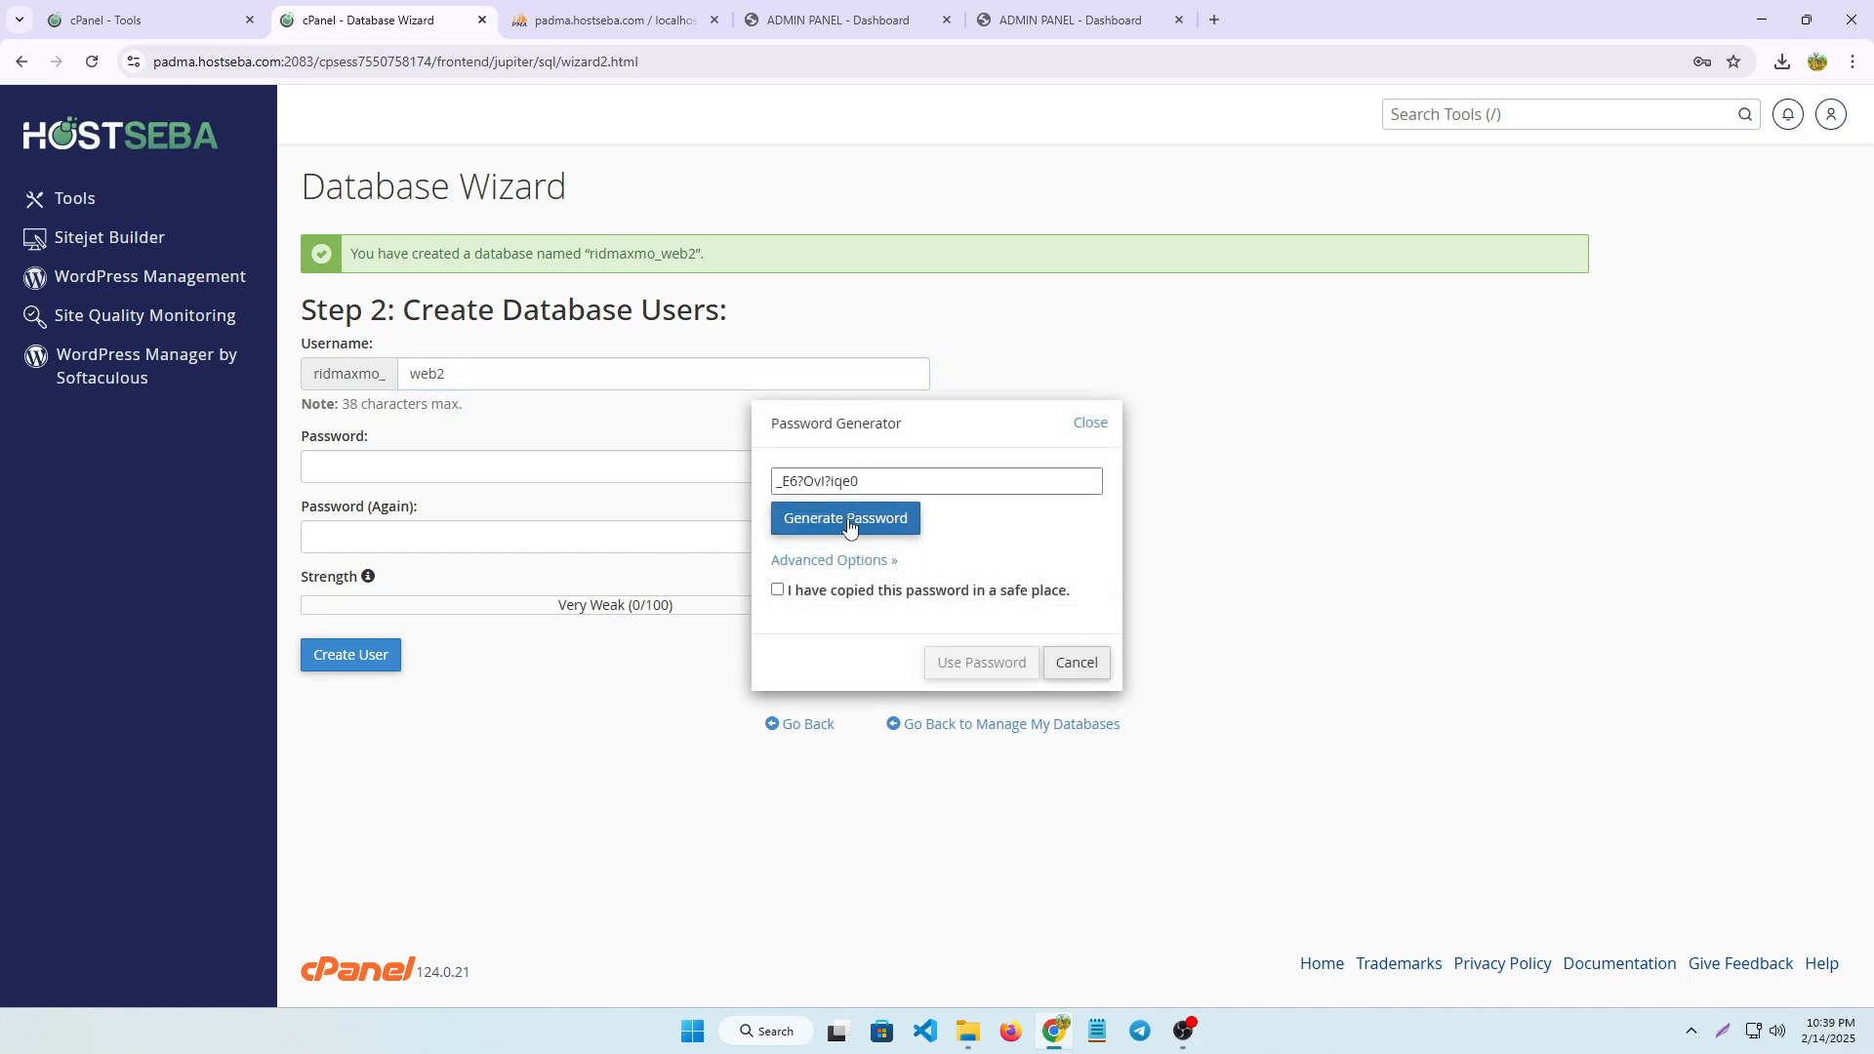
{"action": "left_click", "coordinate": [861, 522]}
{"action": "left_click", "coordinate": [778, 590]}
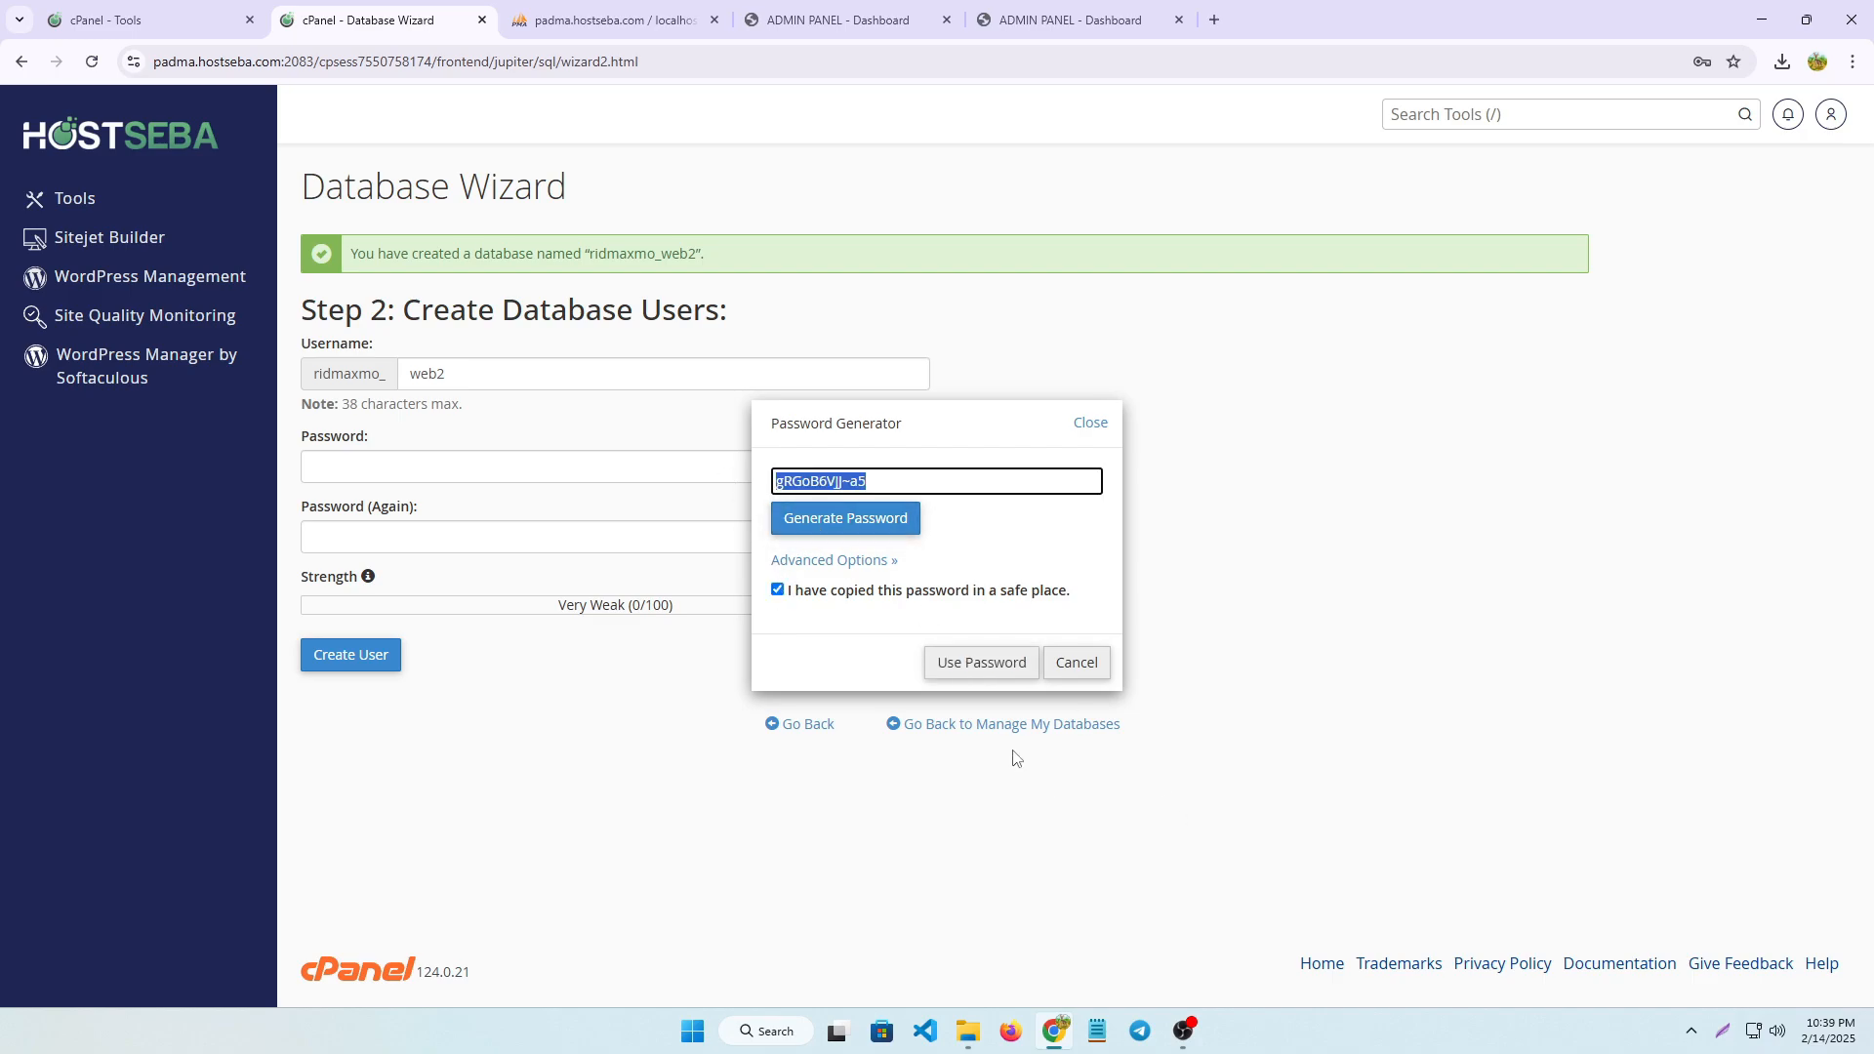
{"action": "left_click", "coordinate": [1005, 664]}
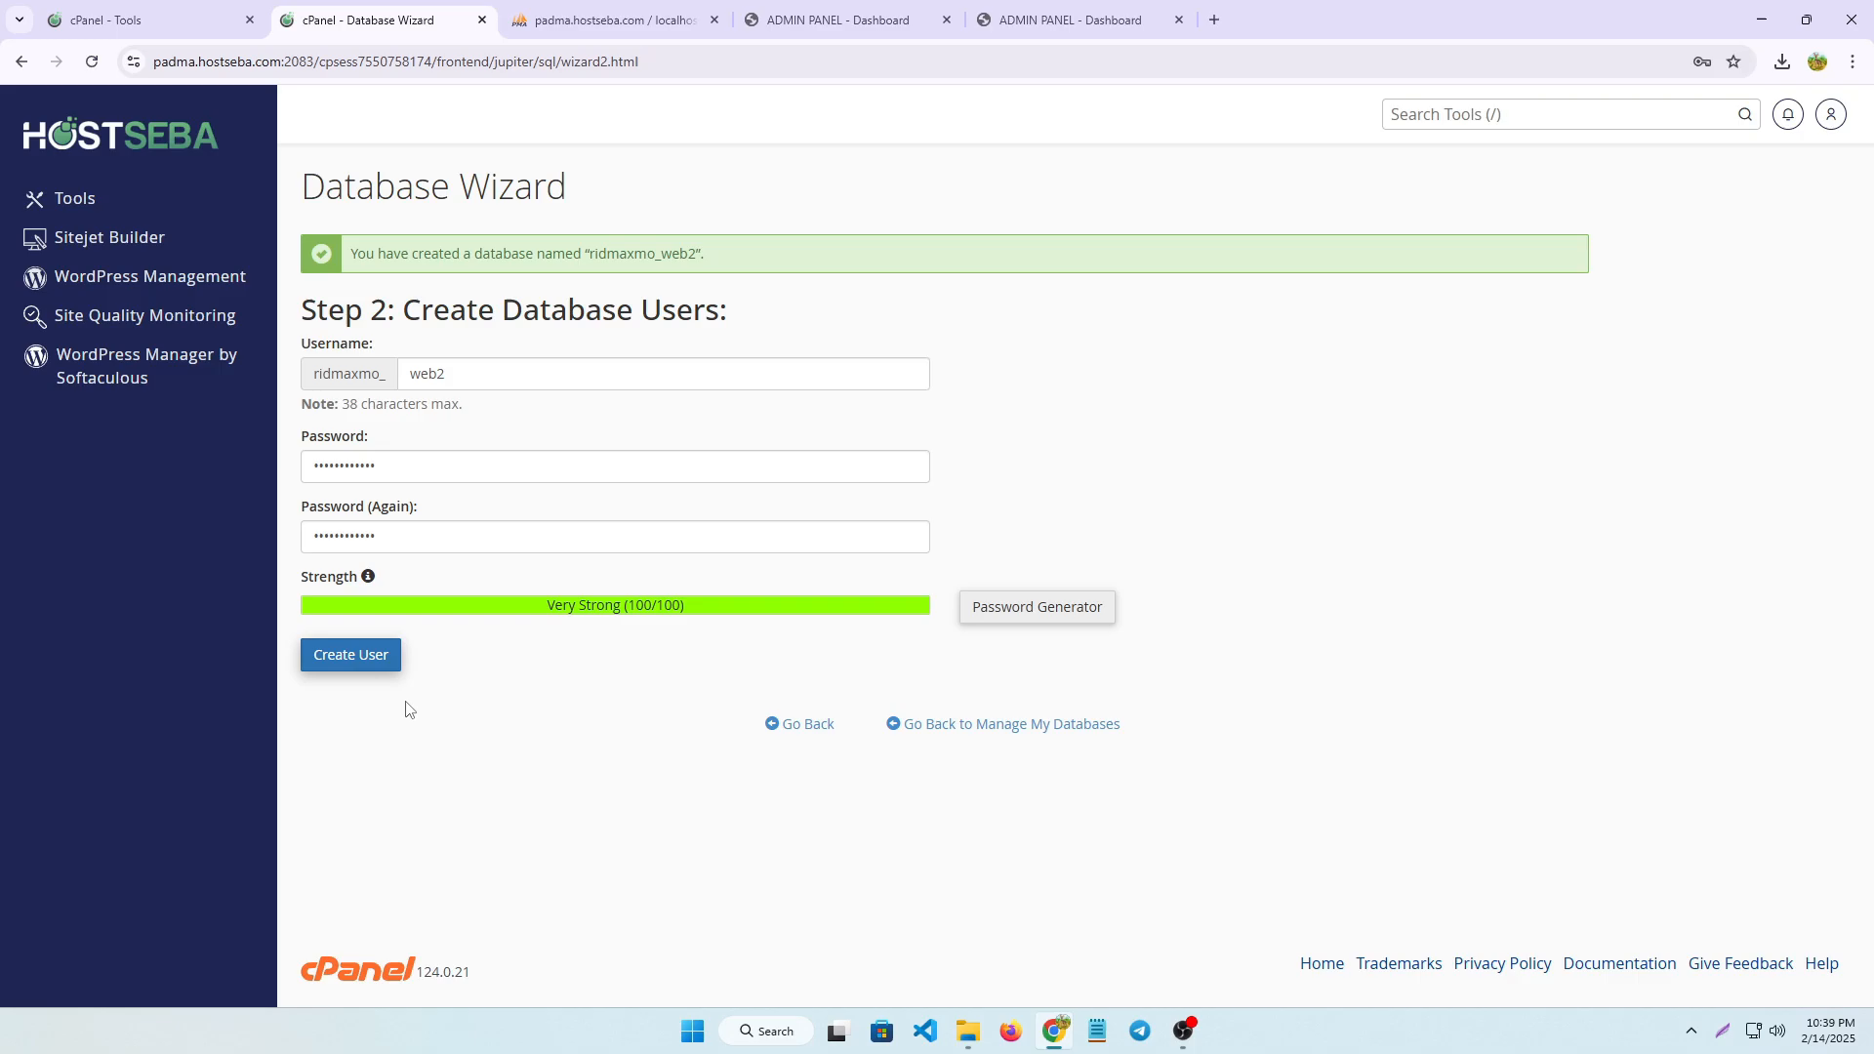
{"action": "left_click", "coordinate": [371, 655]}
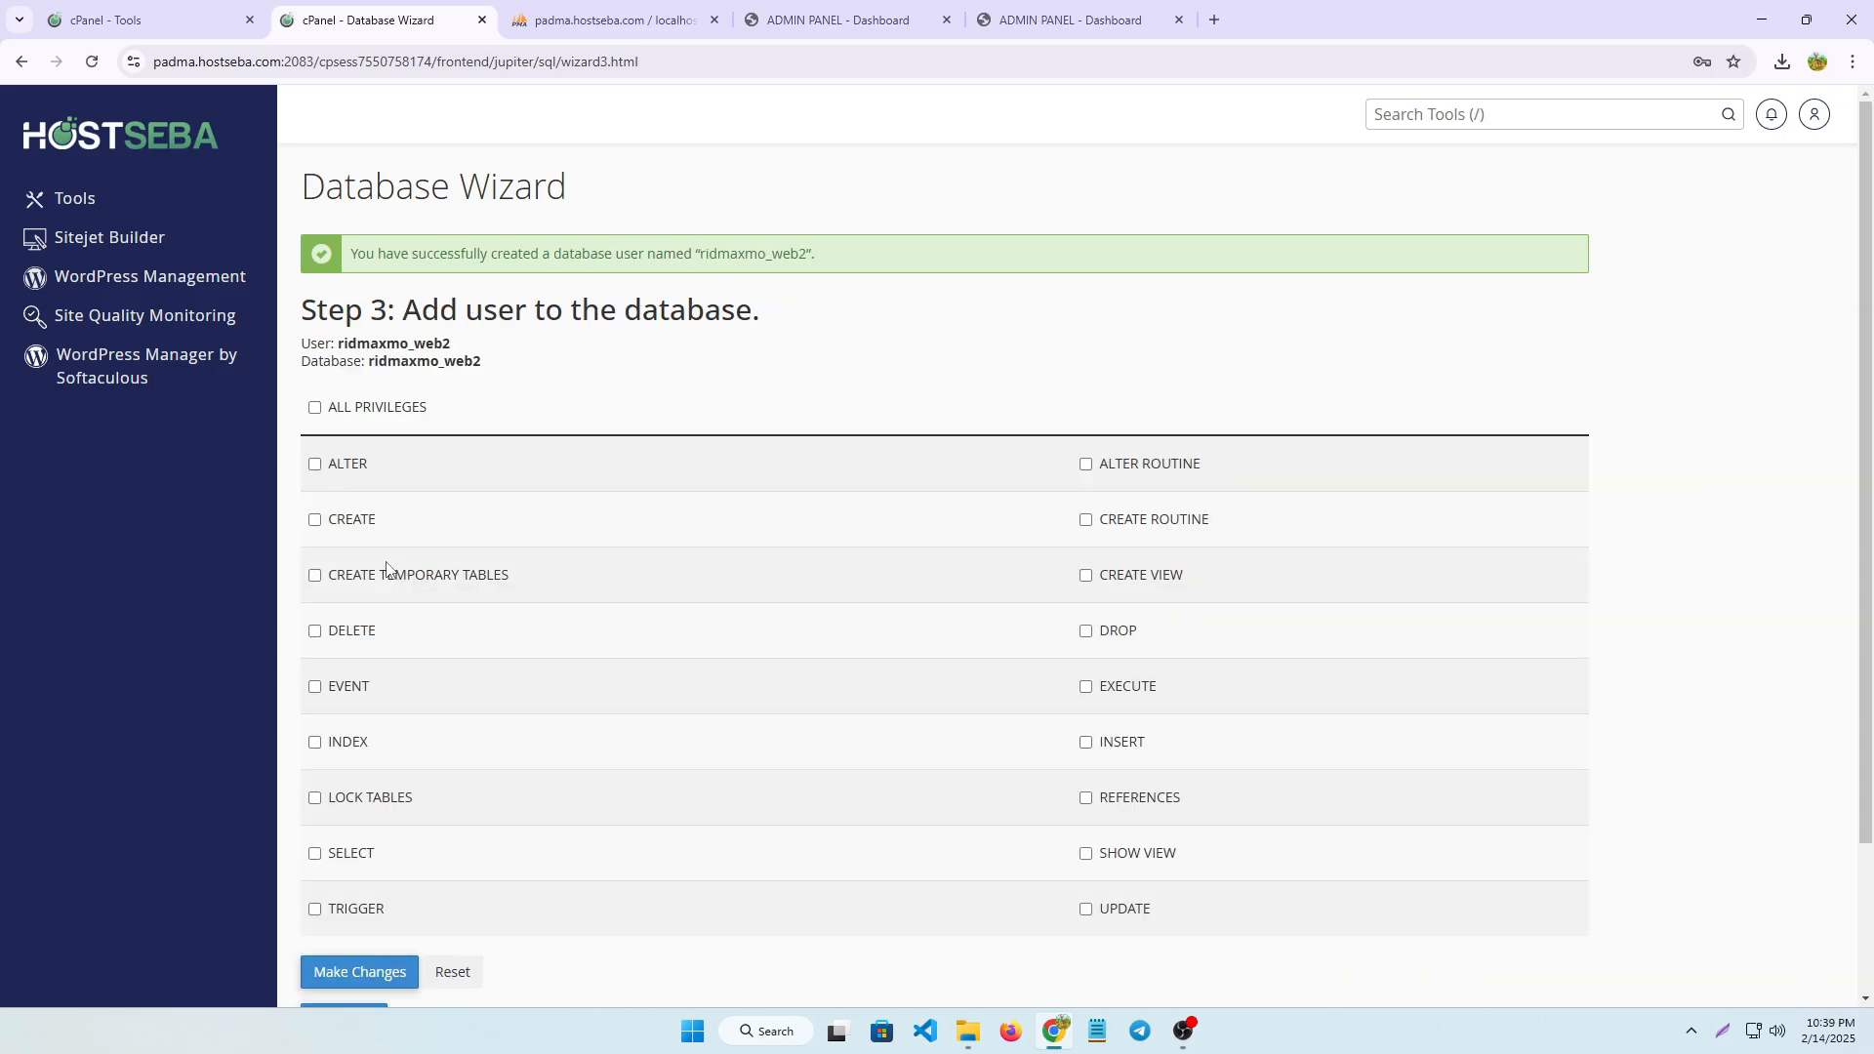
Copy the full database name and add the user to the web2 database with all privileges
{"action": "left_click_drag", "start_coordinate": [483, 364], "coordinate": [365, 362]}
{"action": "left_click", "coordinate": [373, 382]}
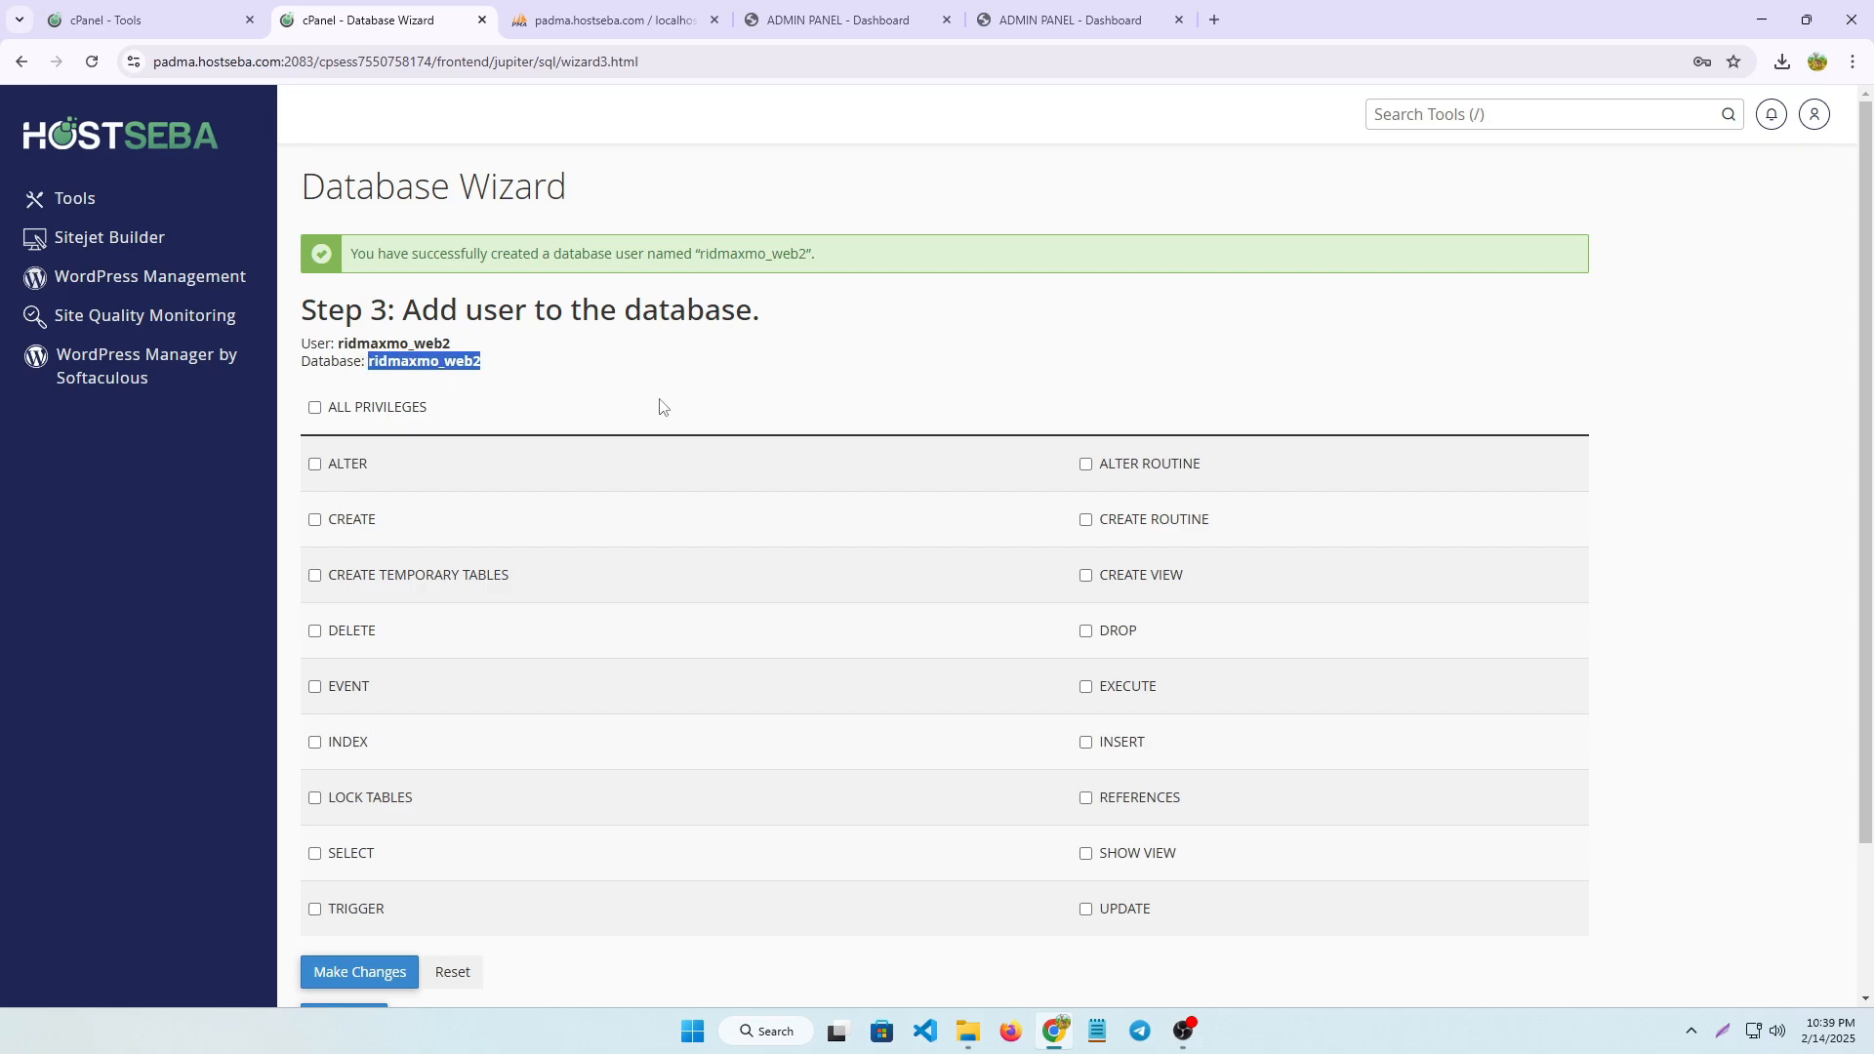
{"action": "left_click", "coordinate": [329, 407]}
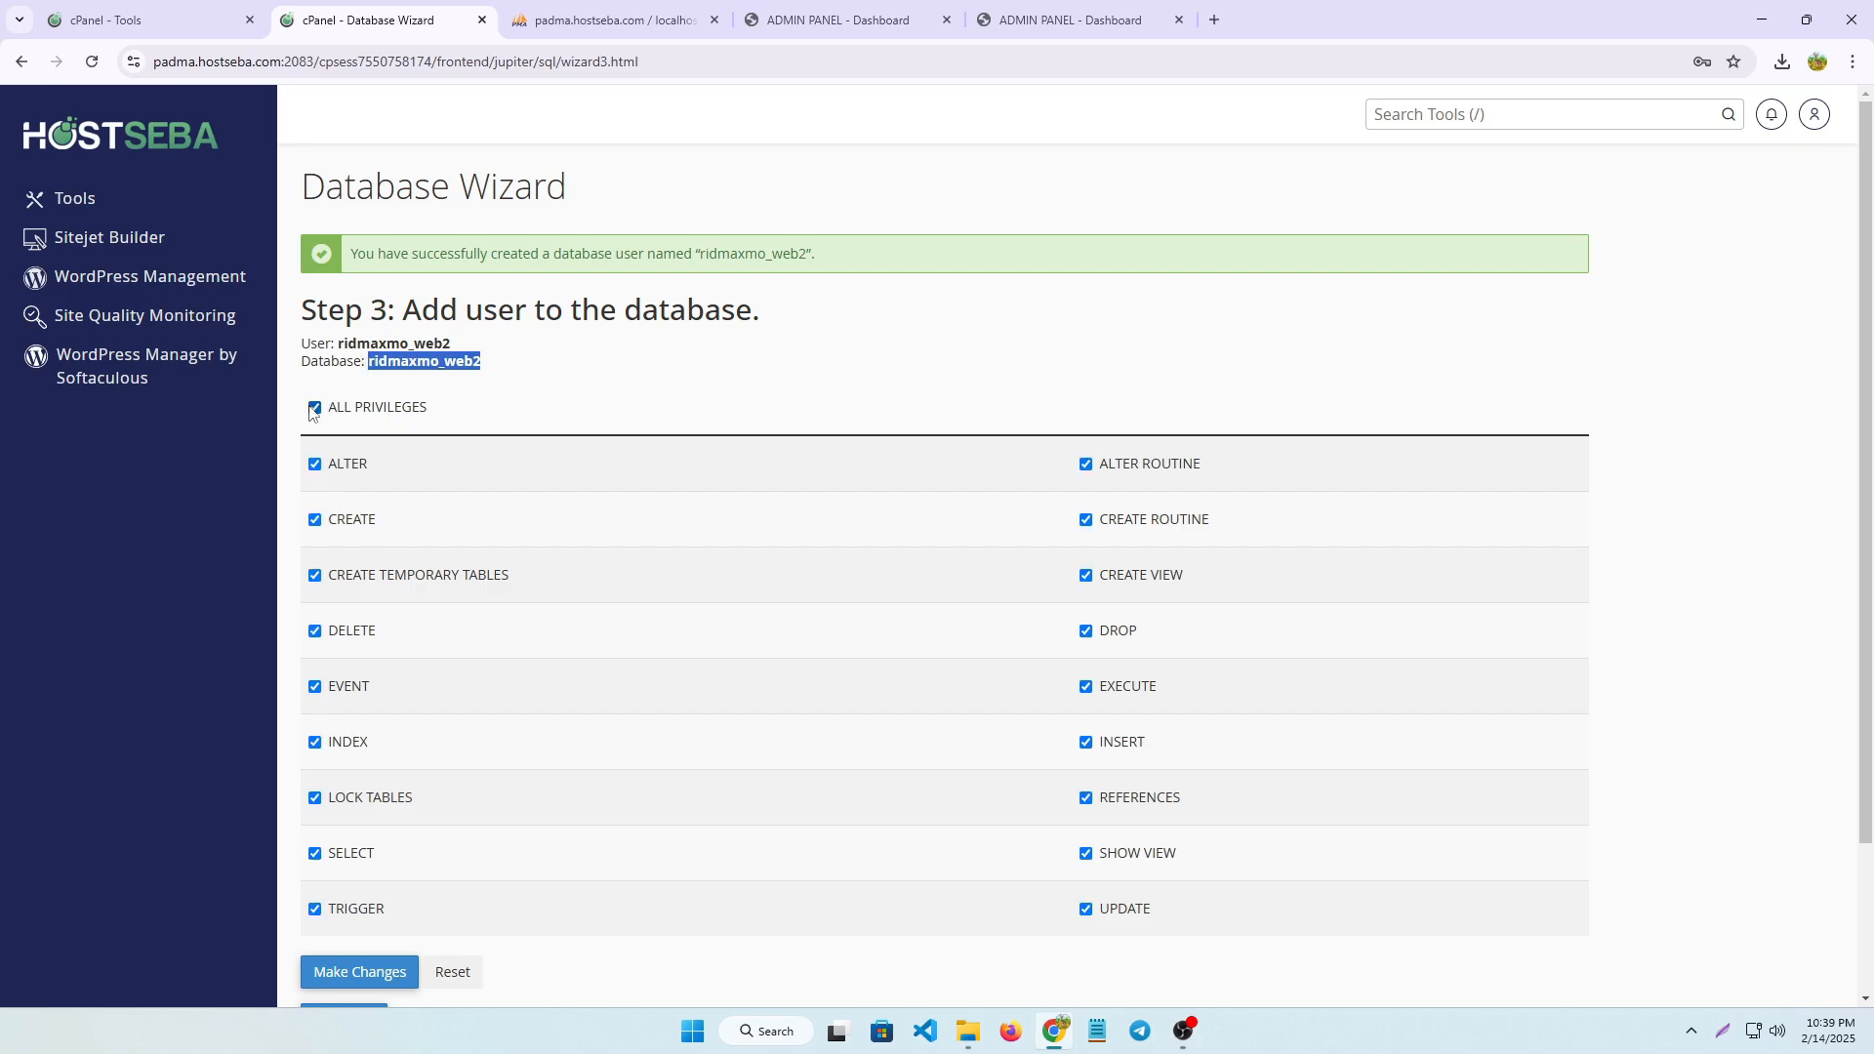
{"action": "scroll", "coordinate": [382, 538], "scroll_direction": "down", "scroll_amount": 2}
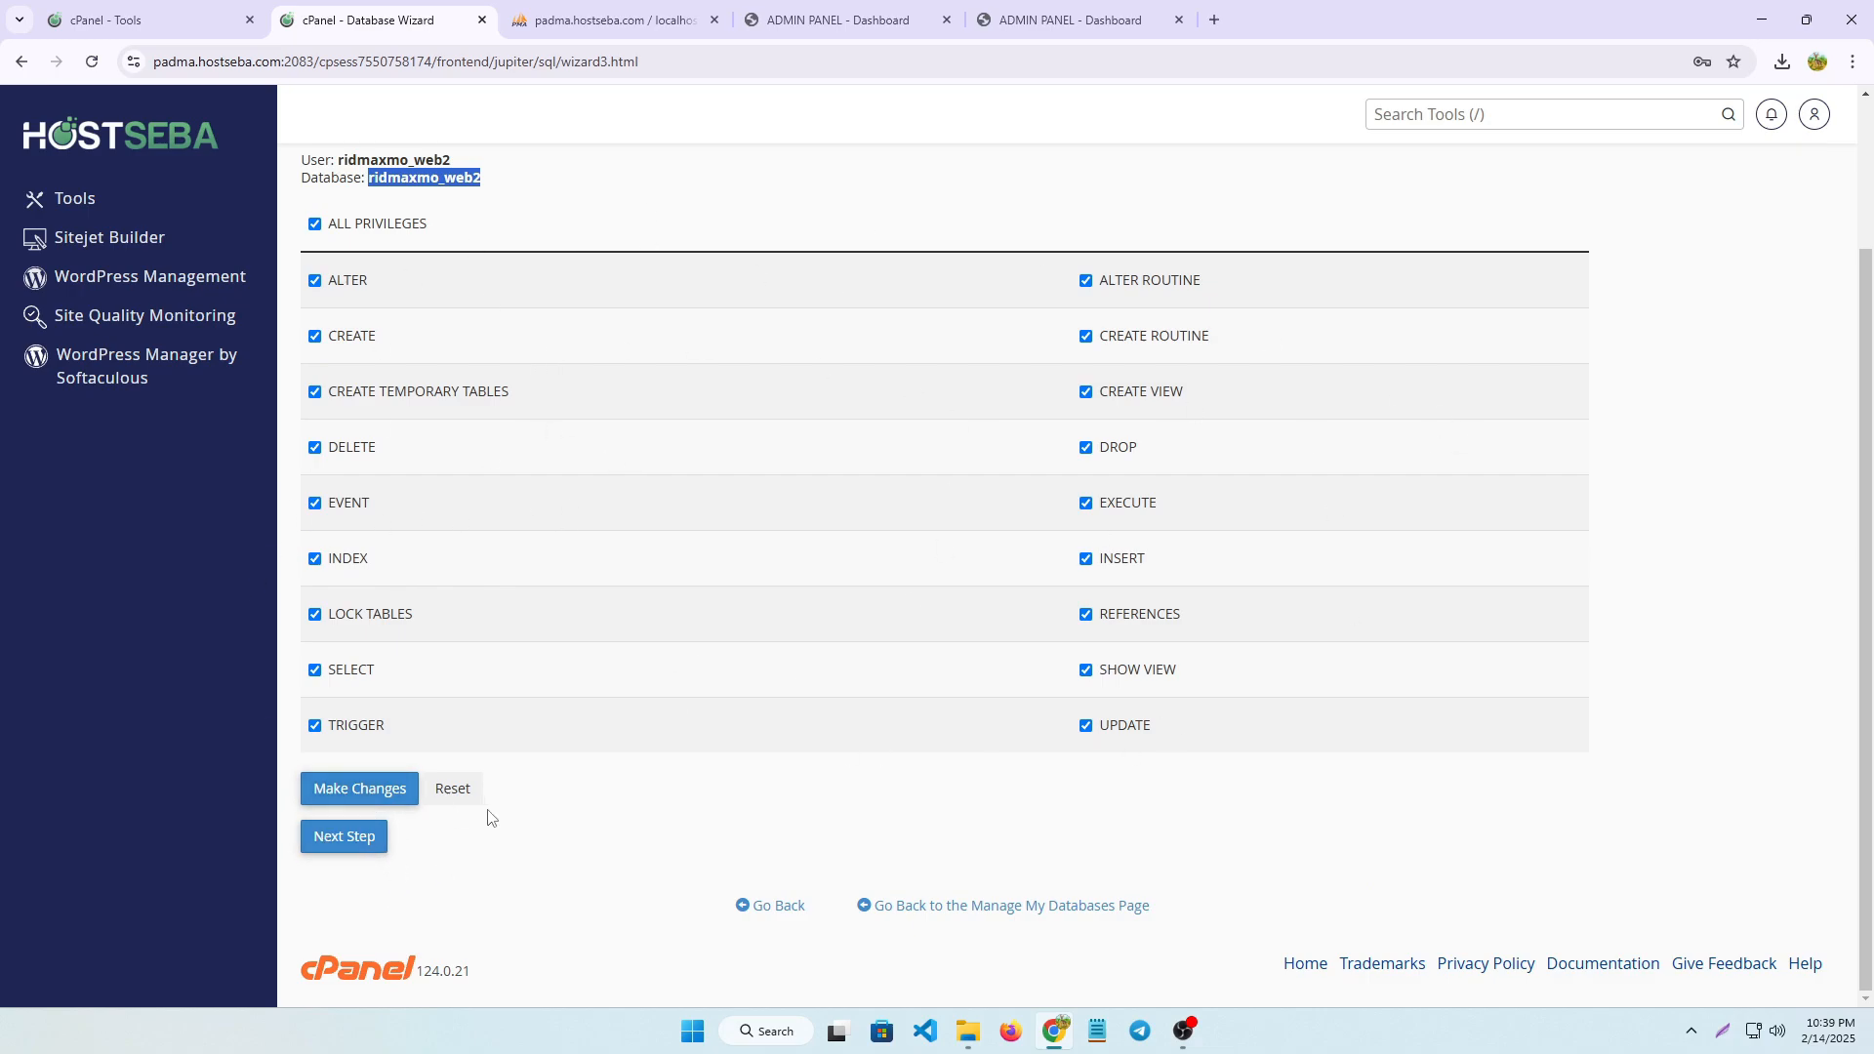
{"action": "left_click", "coordinate": [368, 841]}
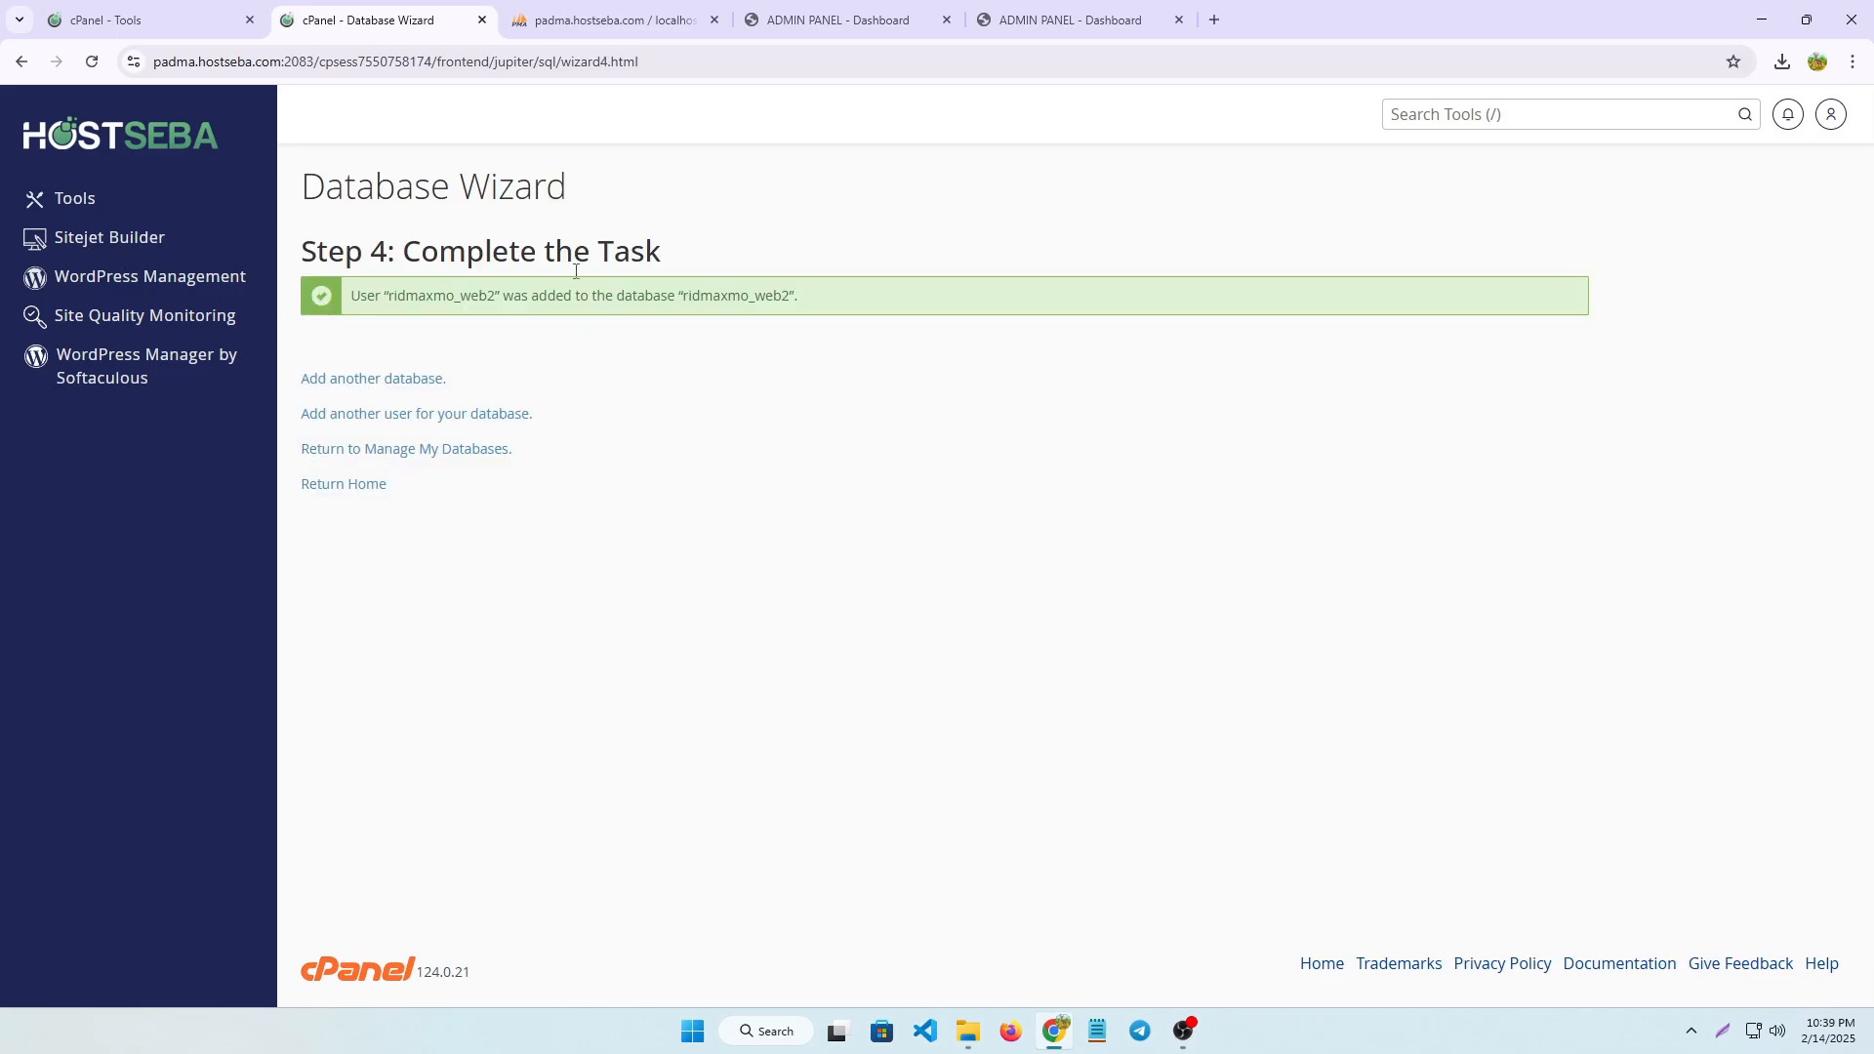
Return to the cPanel tools overview, and switch to the web1 site's member profile page to look over it
{"action": "left_click", "coordinate": [138, 148]}
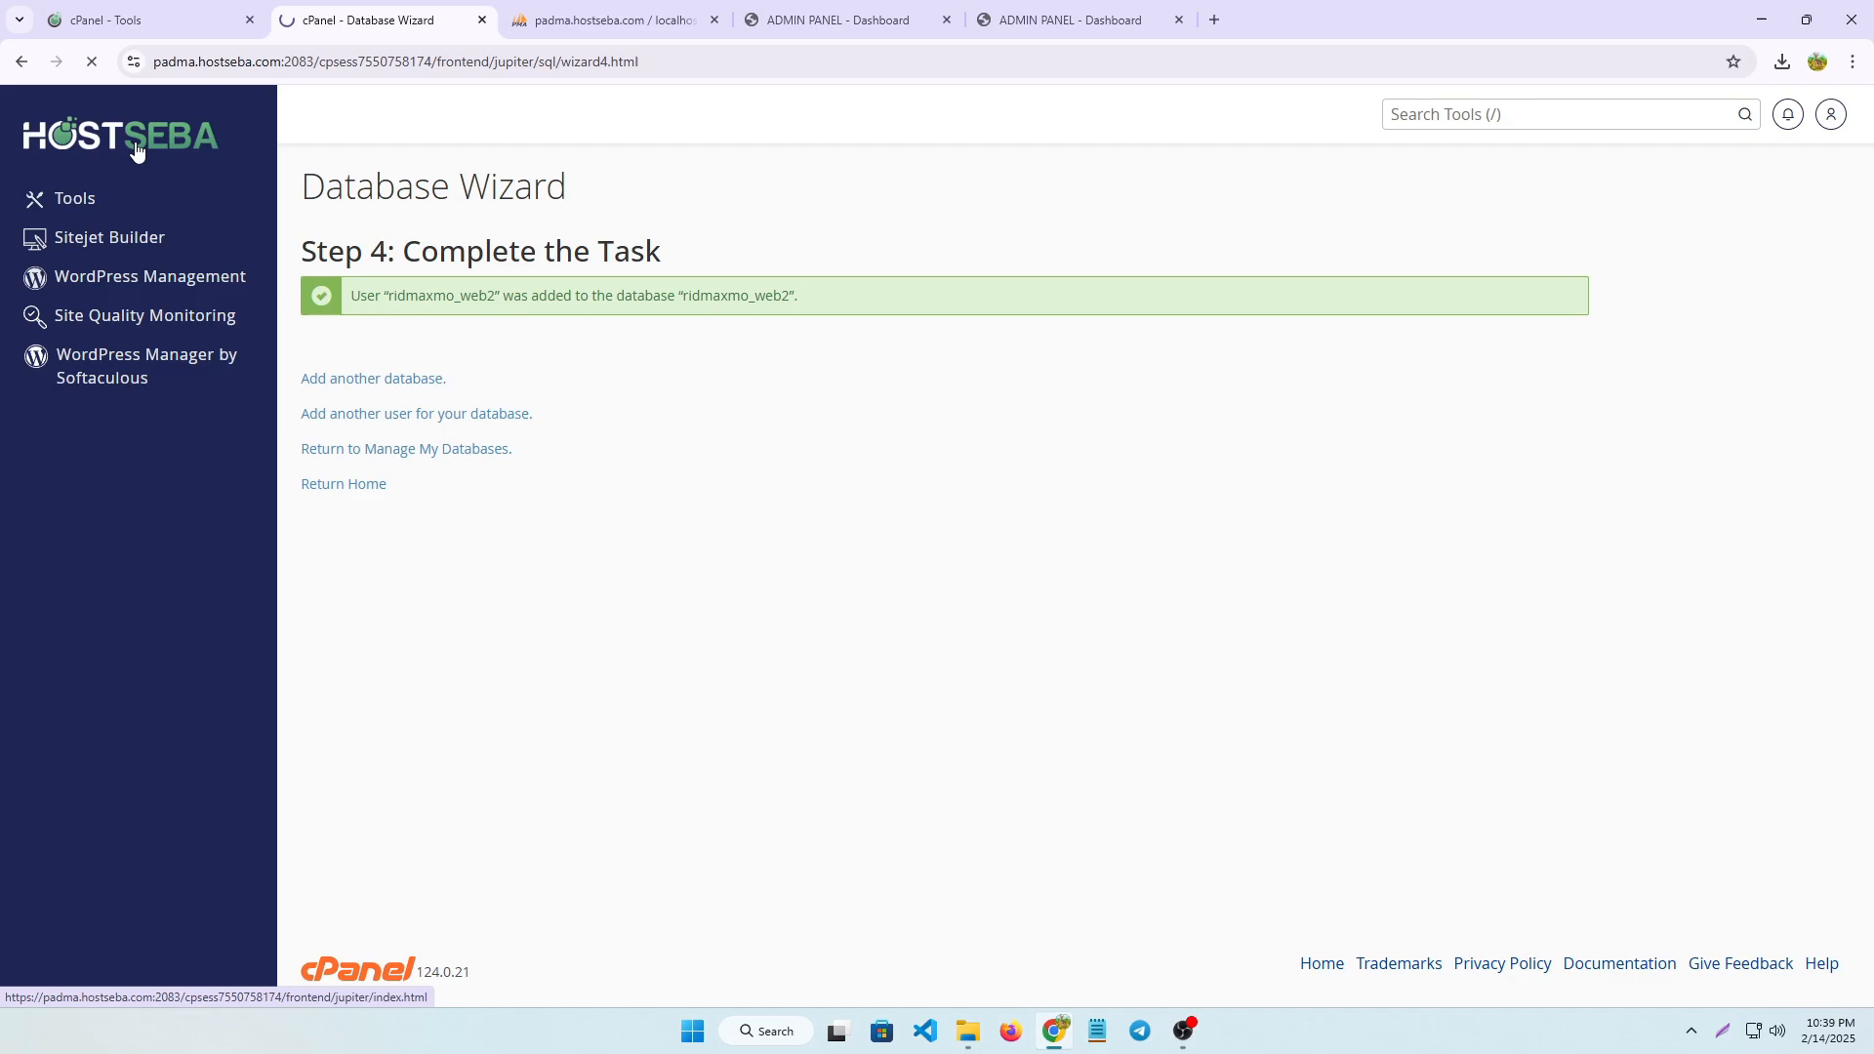
{"action": "scroll", "coordinate": [619, 654], "scroll_direction": "down", "scroll_amount": 5}
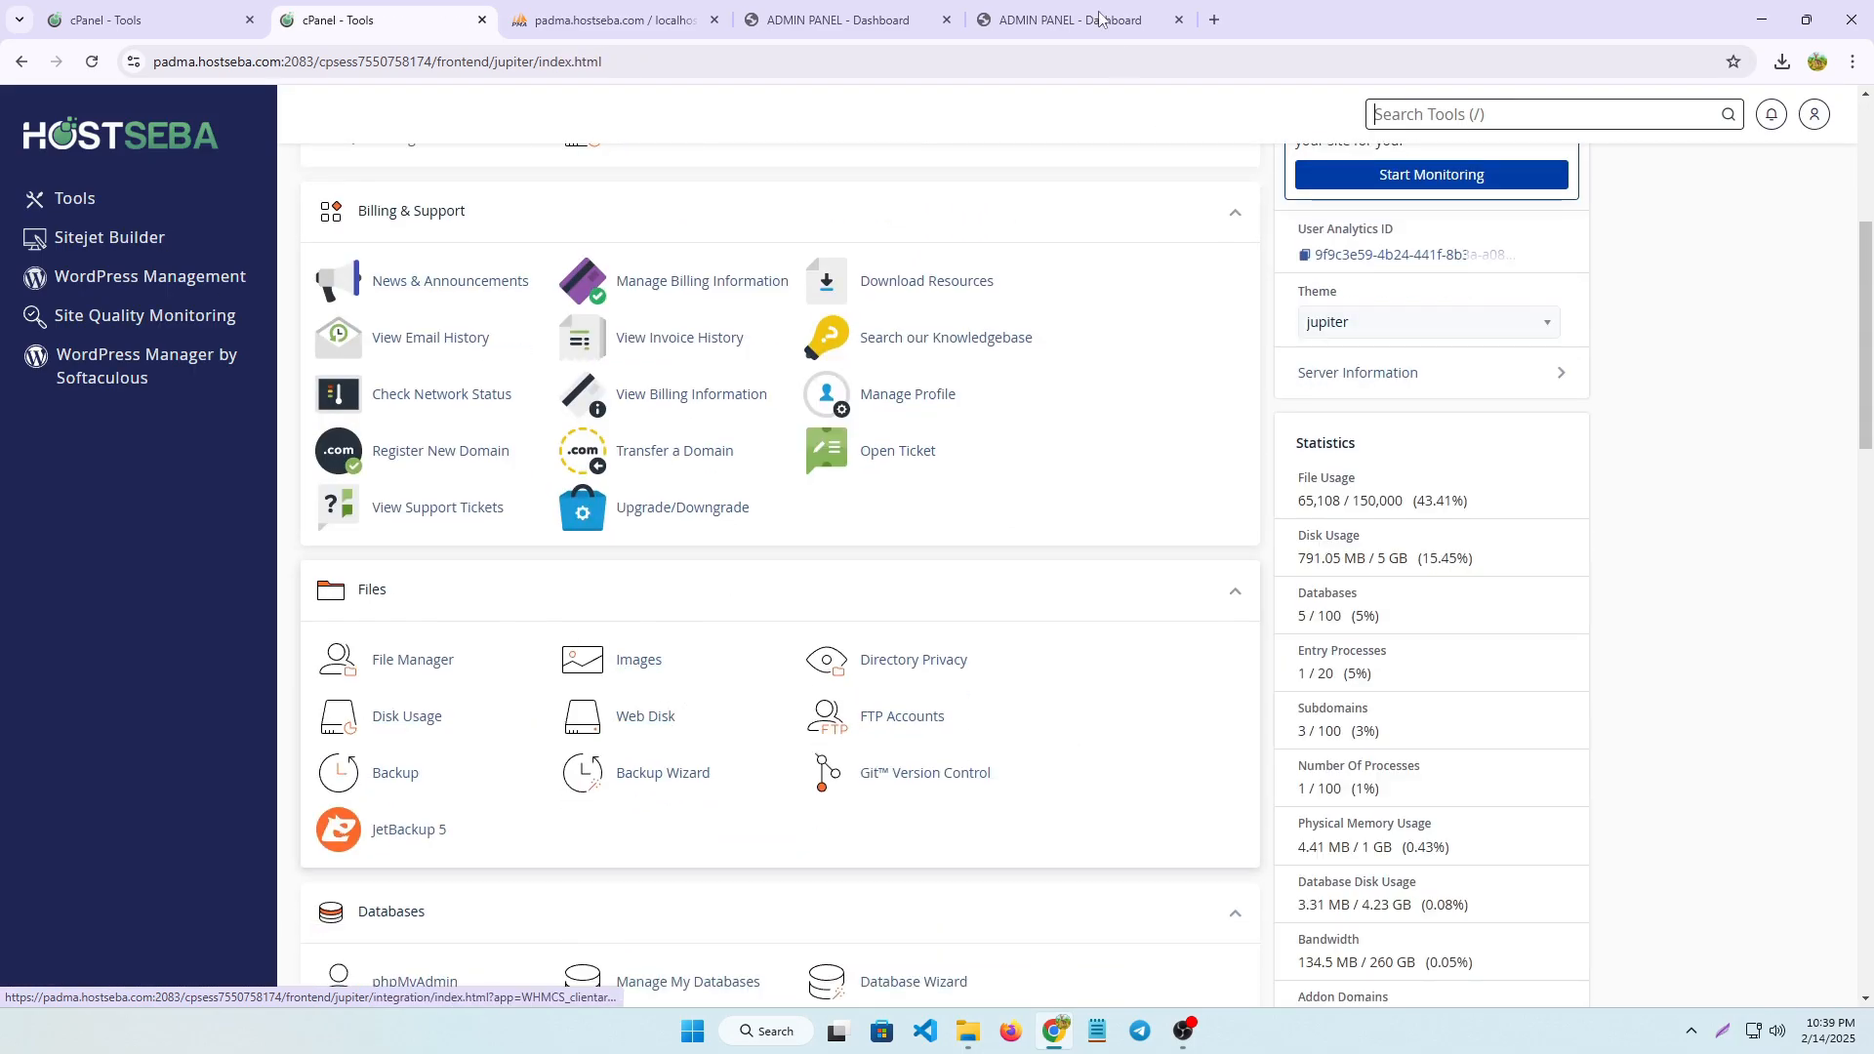
{"action": "left_click", "coordinate": [1028, 24]}
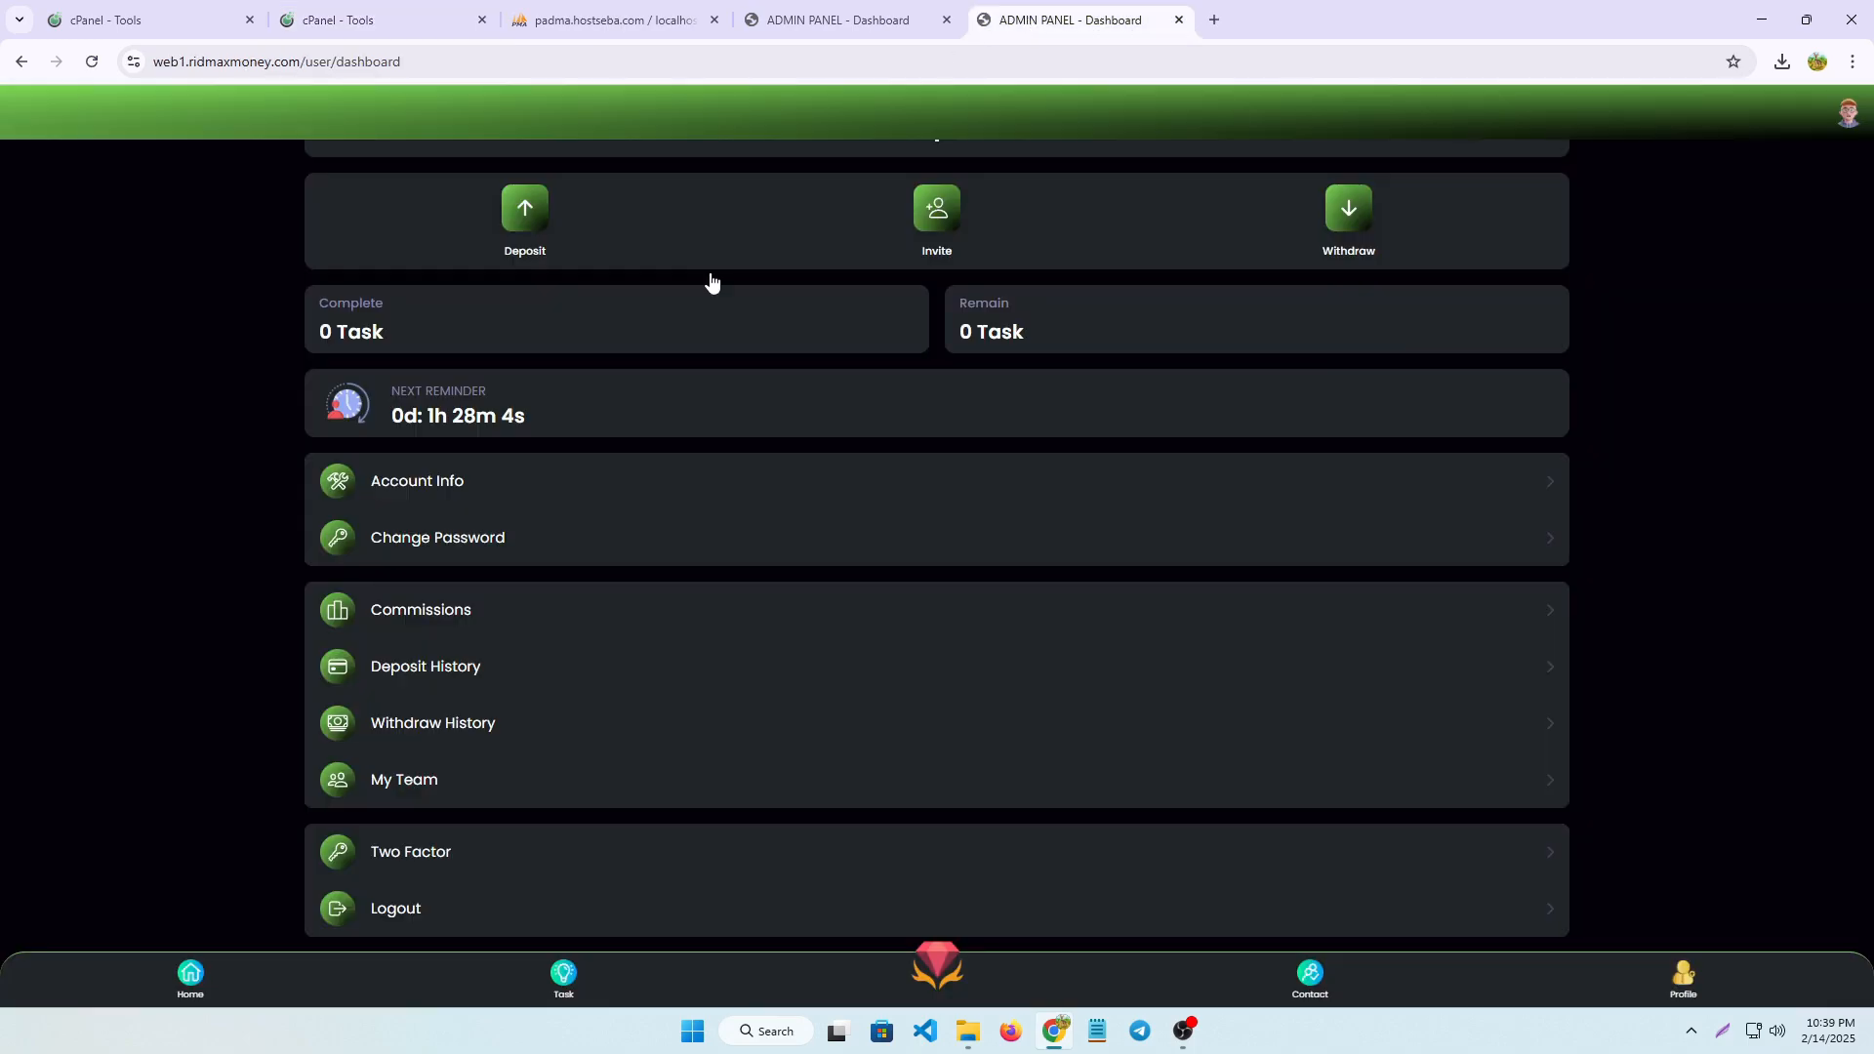
{"action": "scroll", "coordinate": [740, 576], "scroll_direction": "up", "scroll_amount": 2}
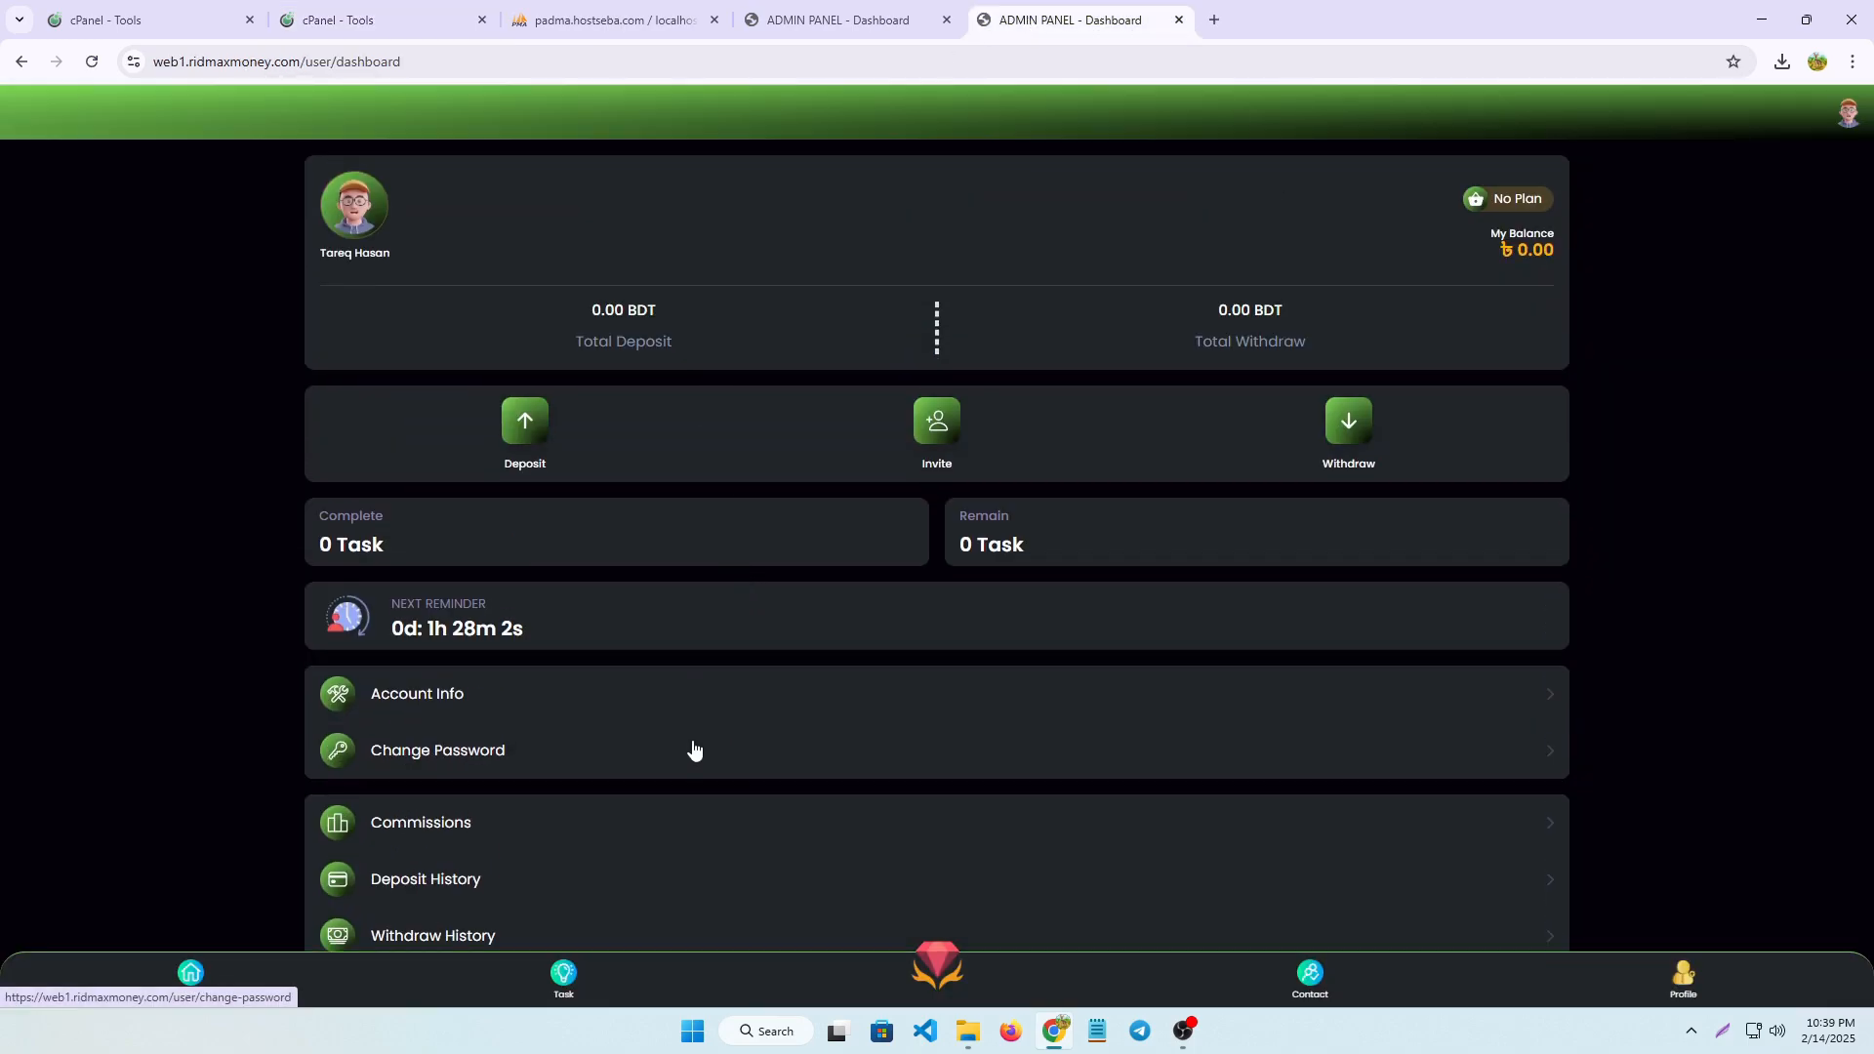
Open the cPanel File Manager and go into the web2.ridmaxmoney.com folder
{"action": "left_click", "coordinate": [371, 30]}
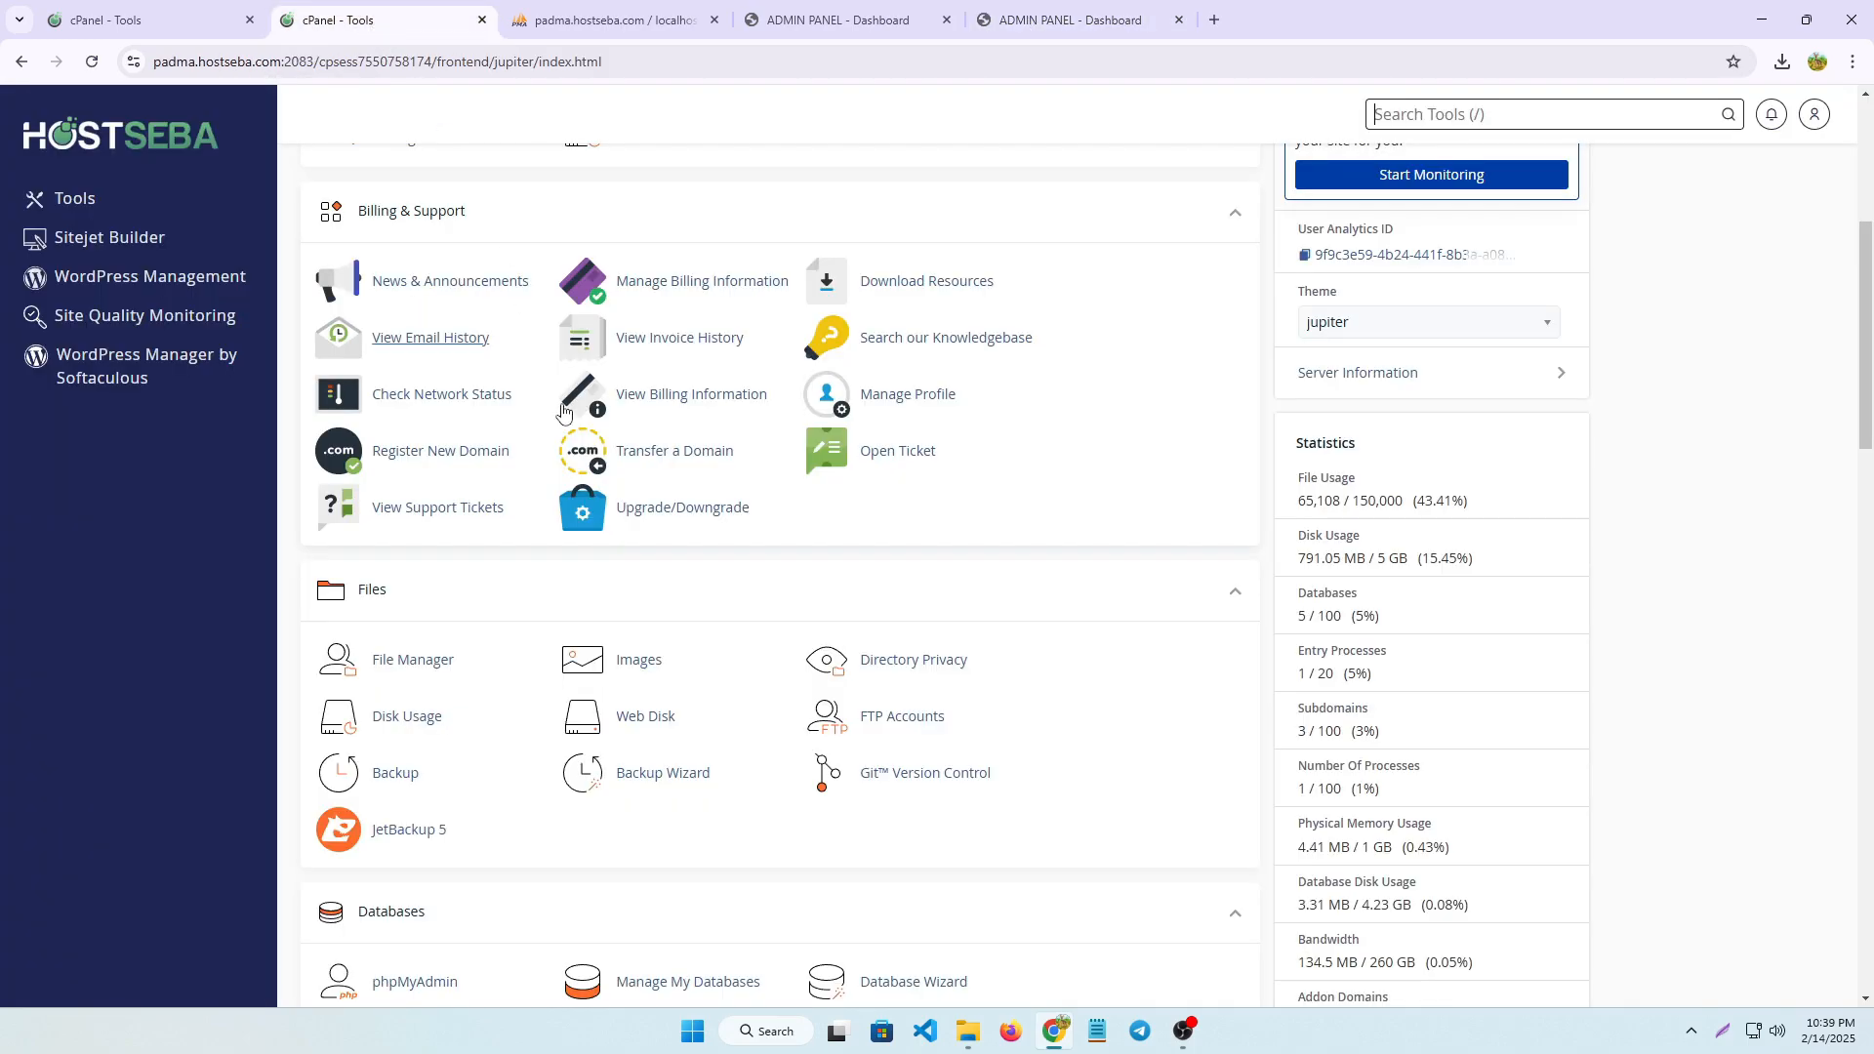
{"action": "left_click", "coordinate": [411, 660]}
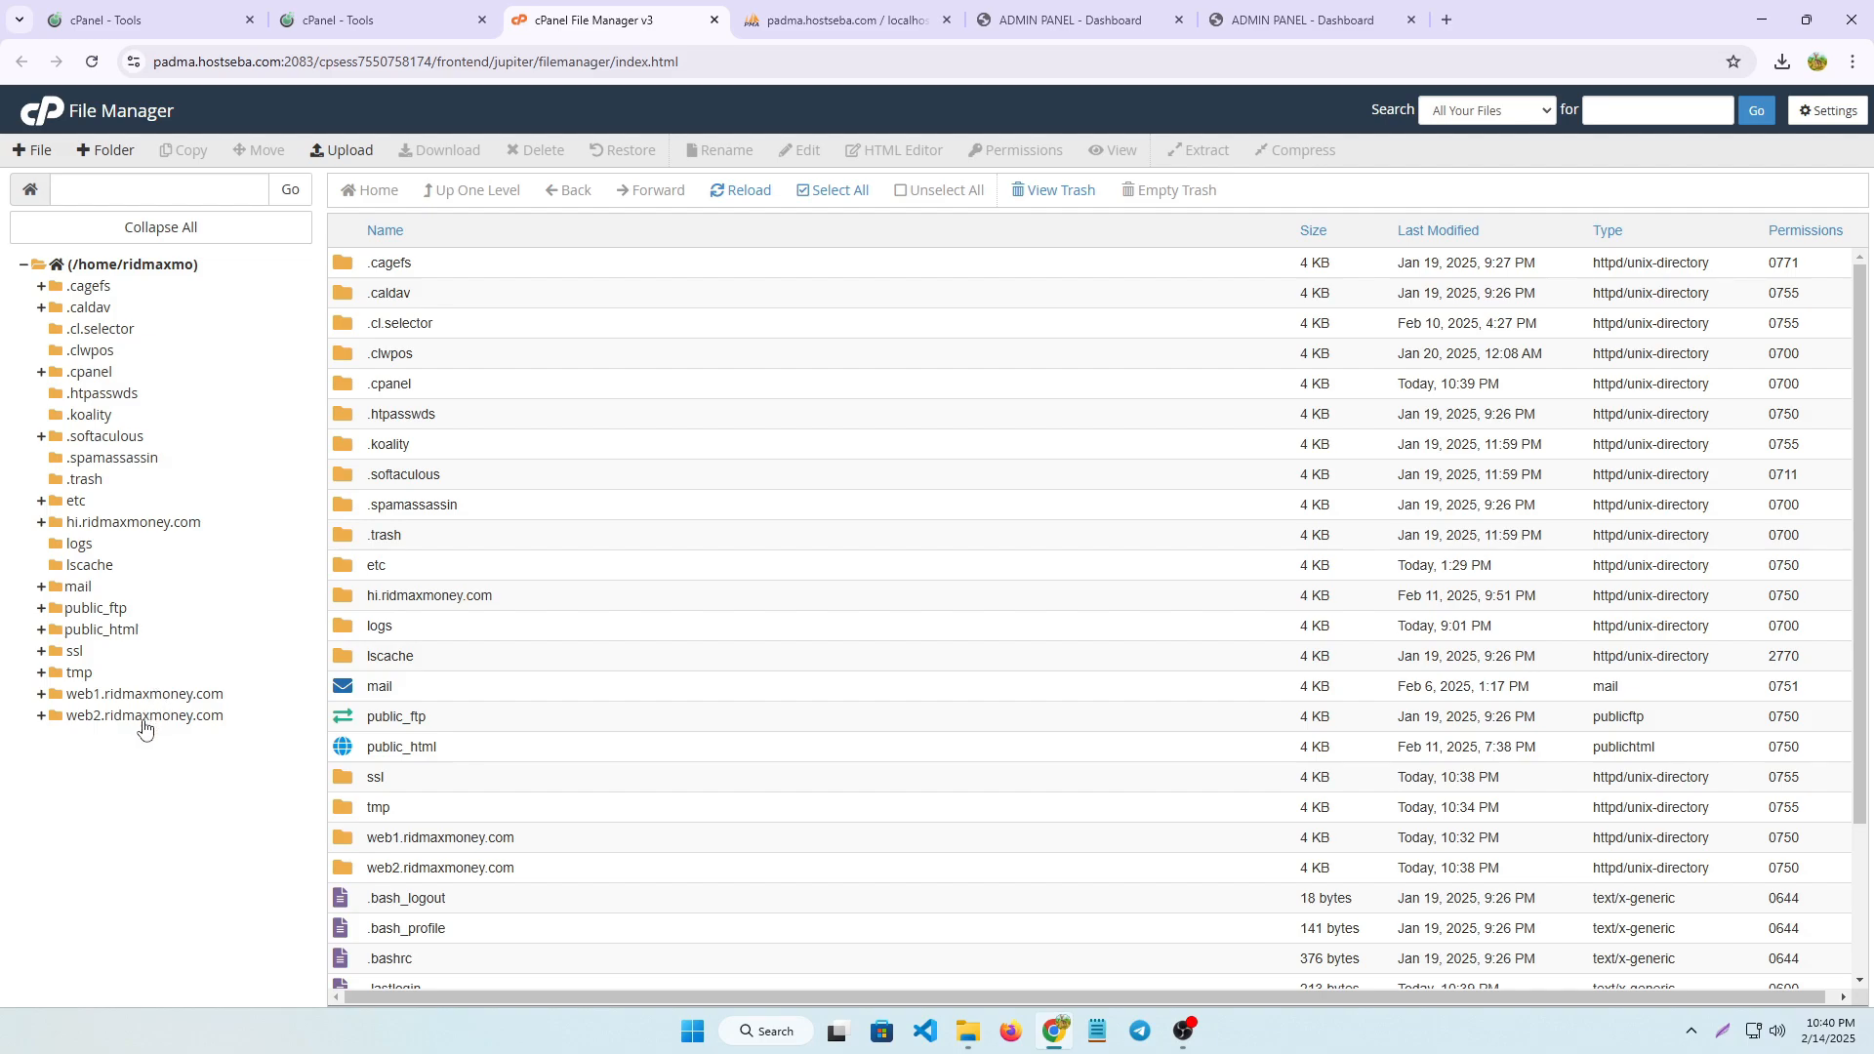
{"action": "left_click", "coordinate": [139, 716]}
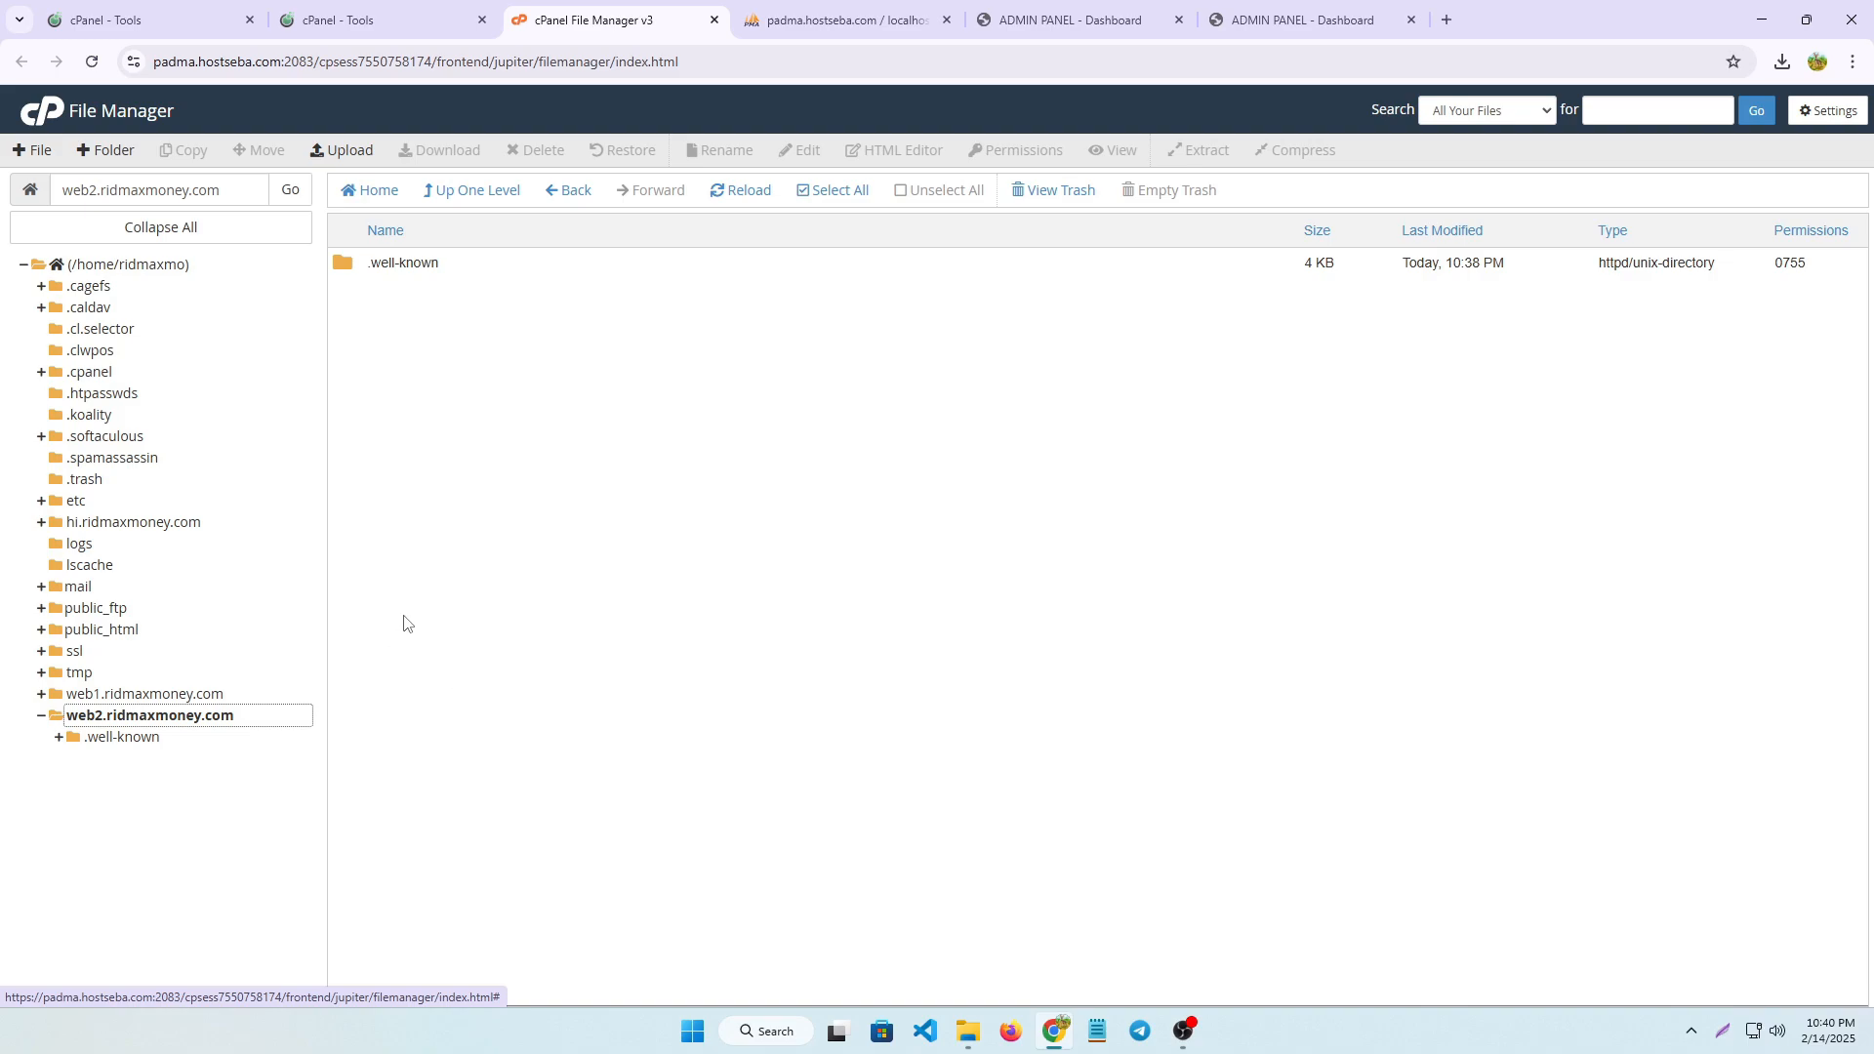
Upload the well-known zip archive from Downloads to the web2.ridmaxmoney.com folder and return to that folder
{"action": "left_click", "coordinate": [344, 154]}
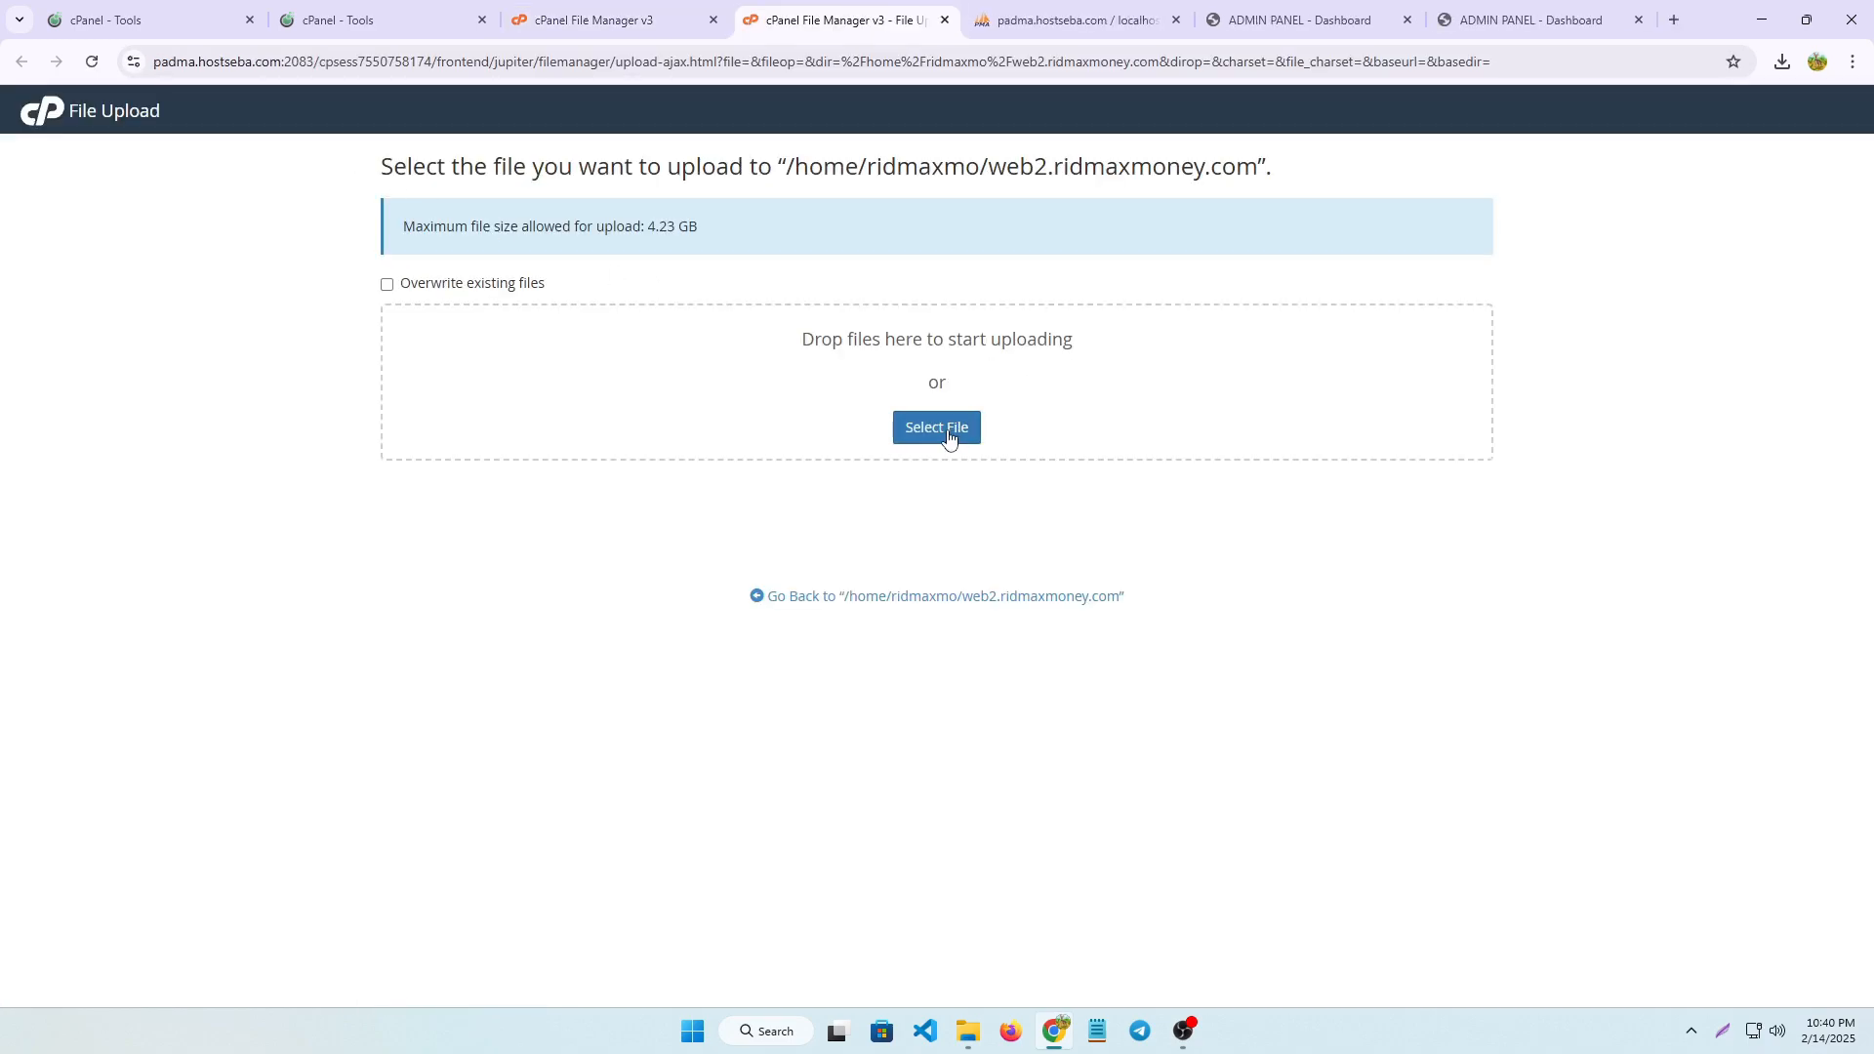
{"action": "left_click", "coordinate": [937, 428]}
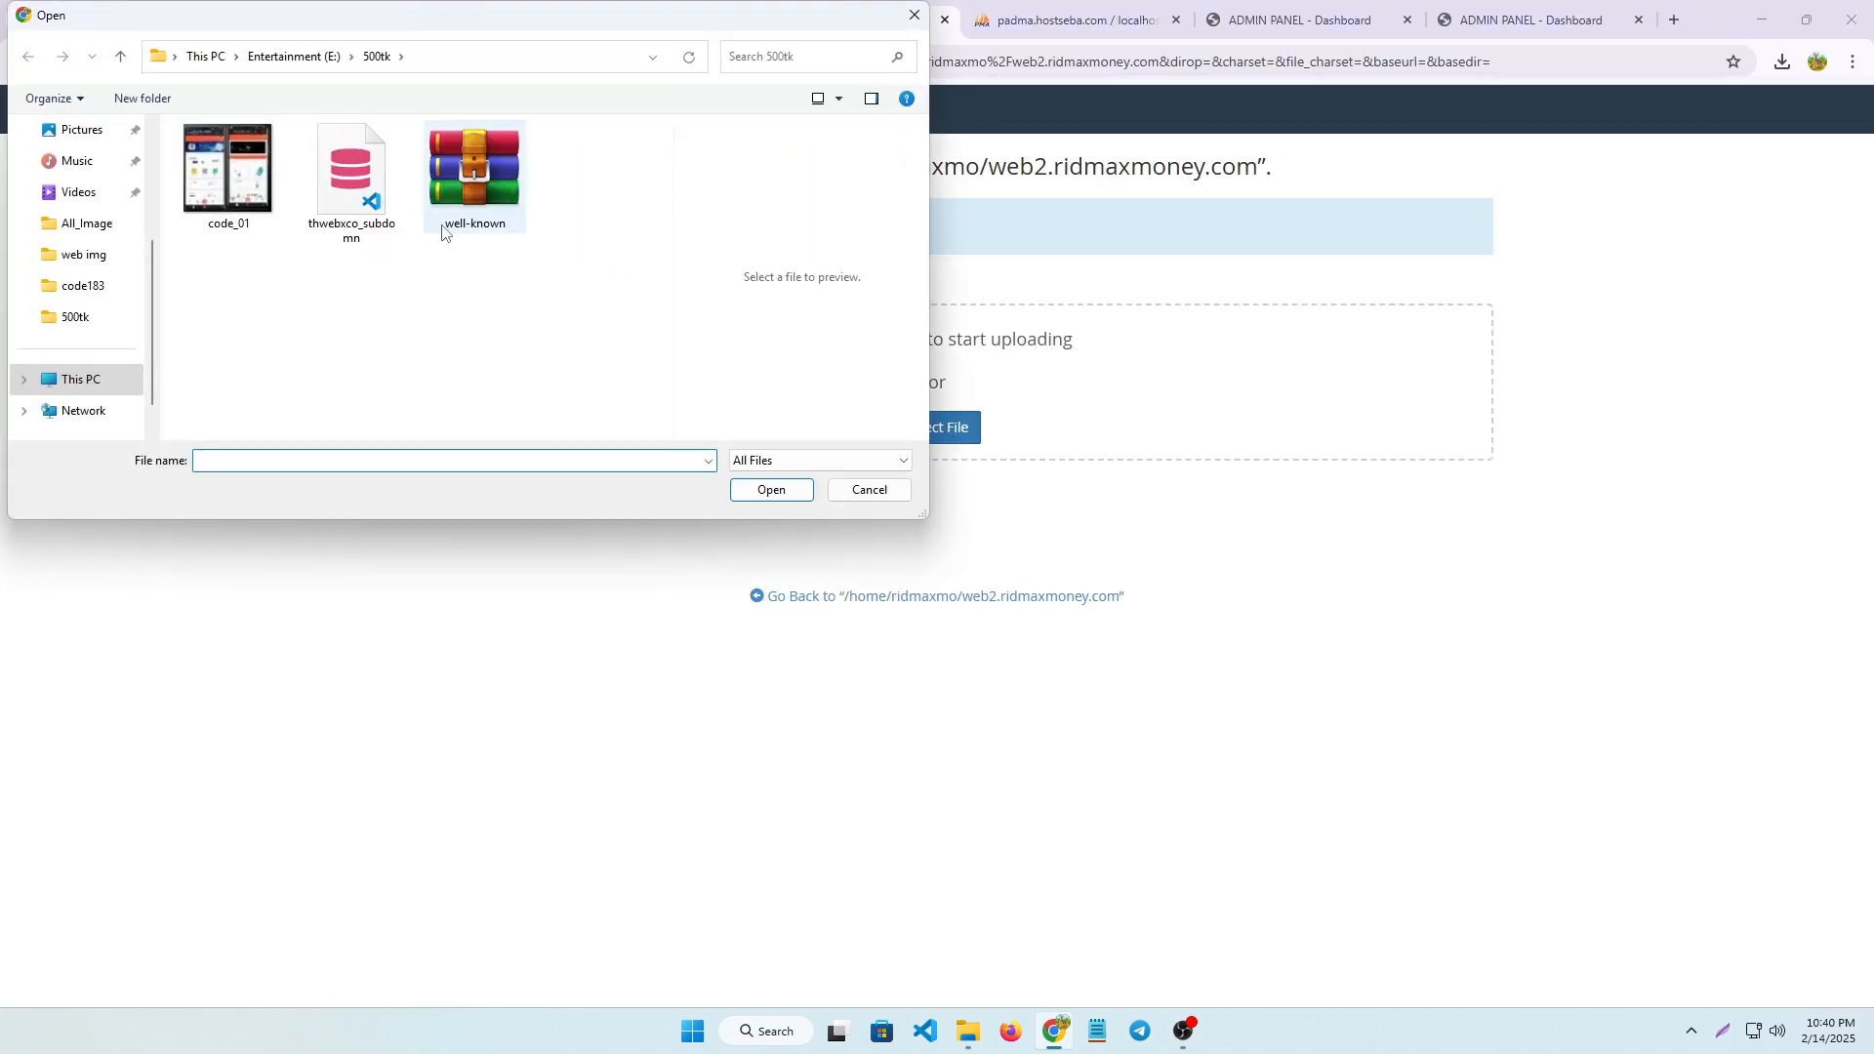
{"action": "scroll", "coordinate": [78, 195], "scroll_direction": "up", "scroll_amount": 2}
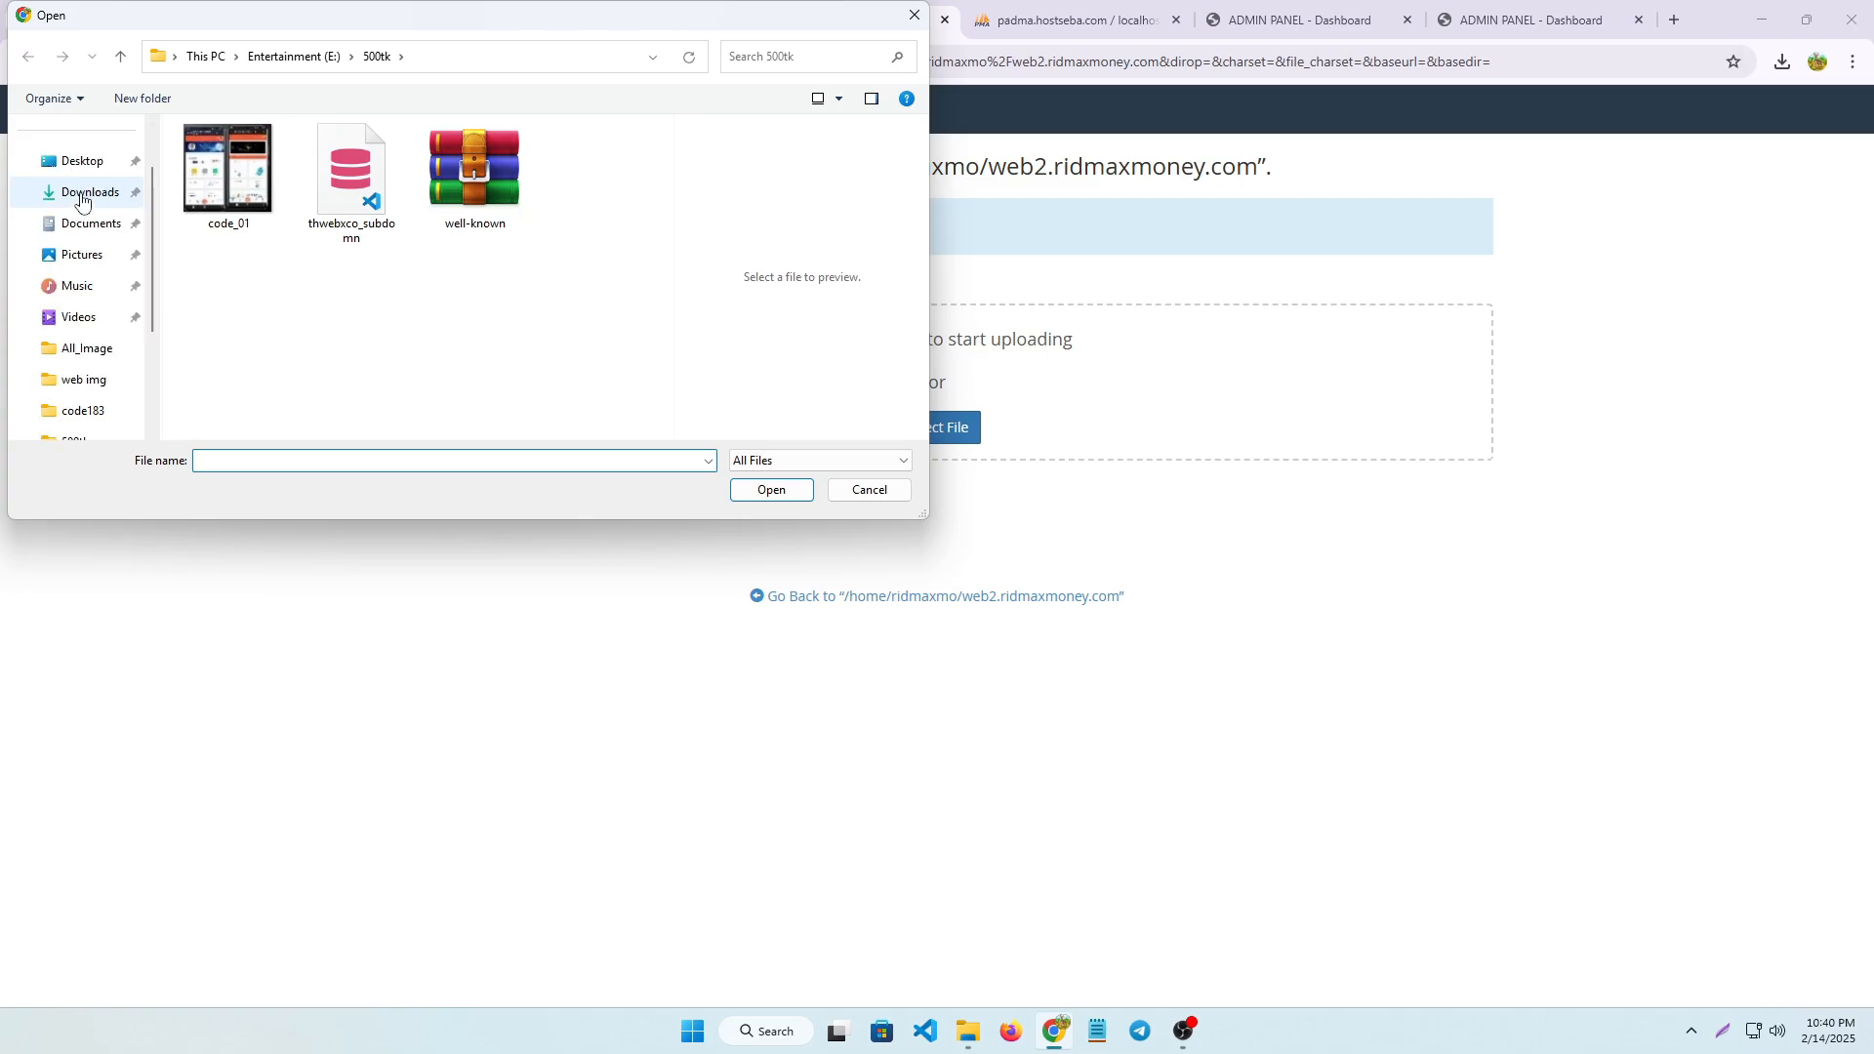
{"action": "left_click", "coordinate": [86, 192]}
{"action": "left_click", "coordinate": [234, 212]}
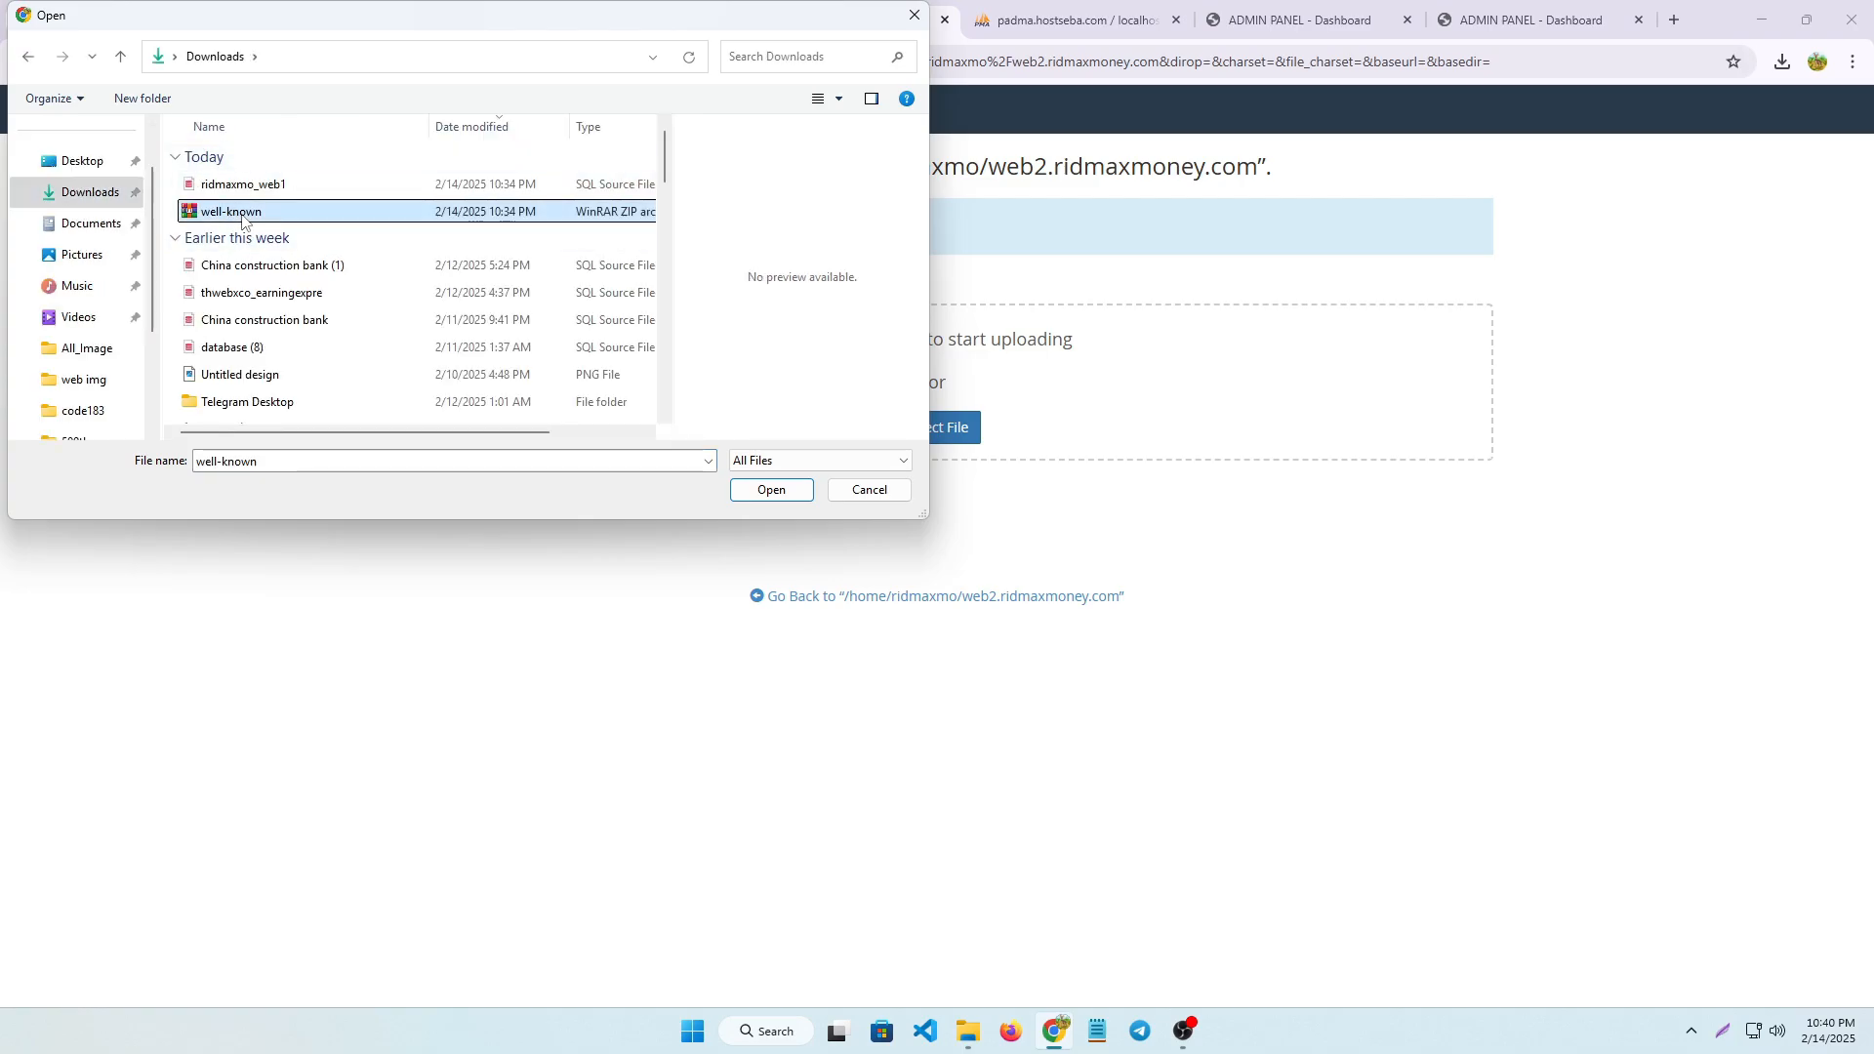
{"action": "left_click", "coordinate": [772, 490]}
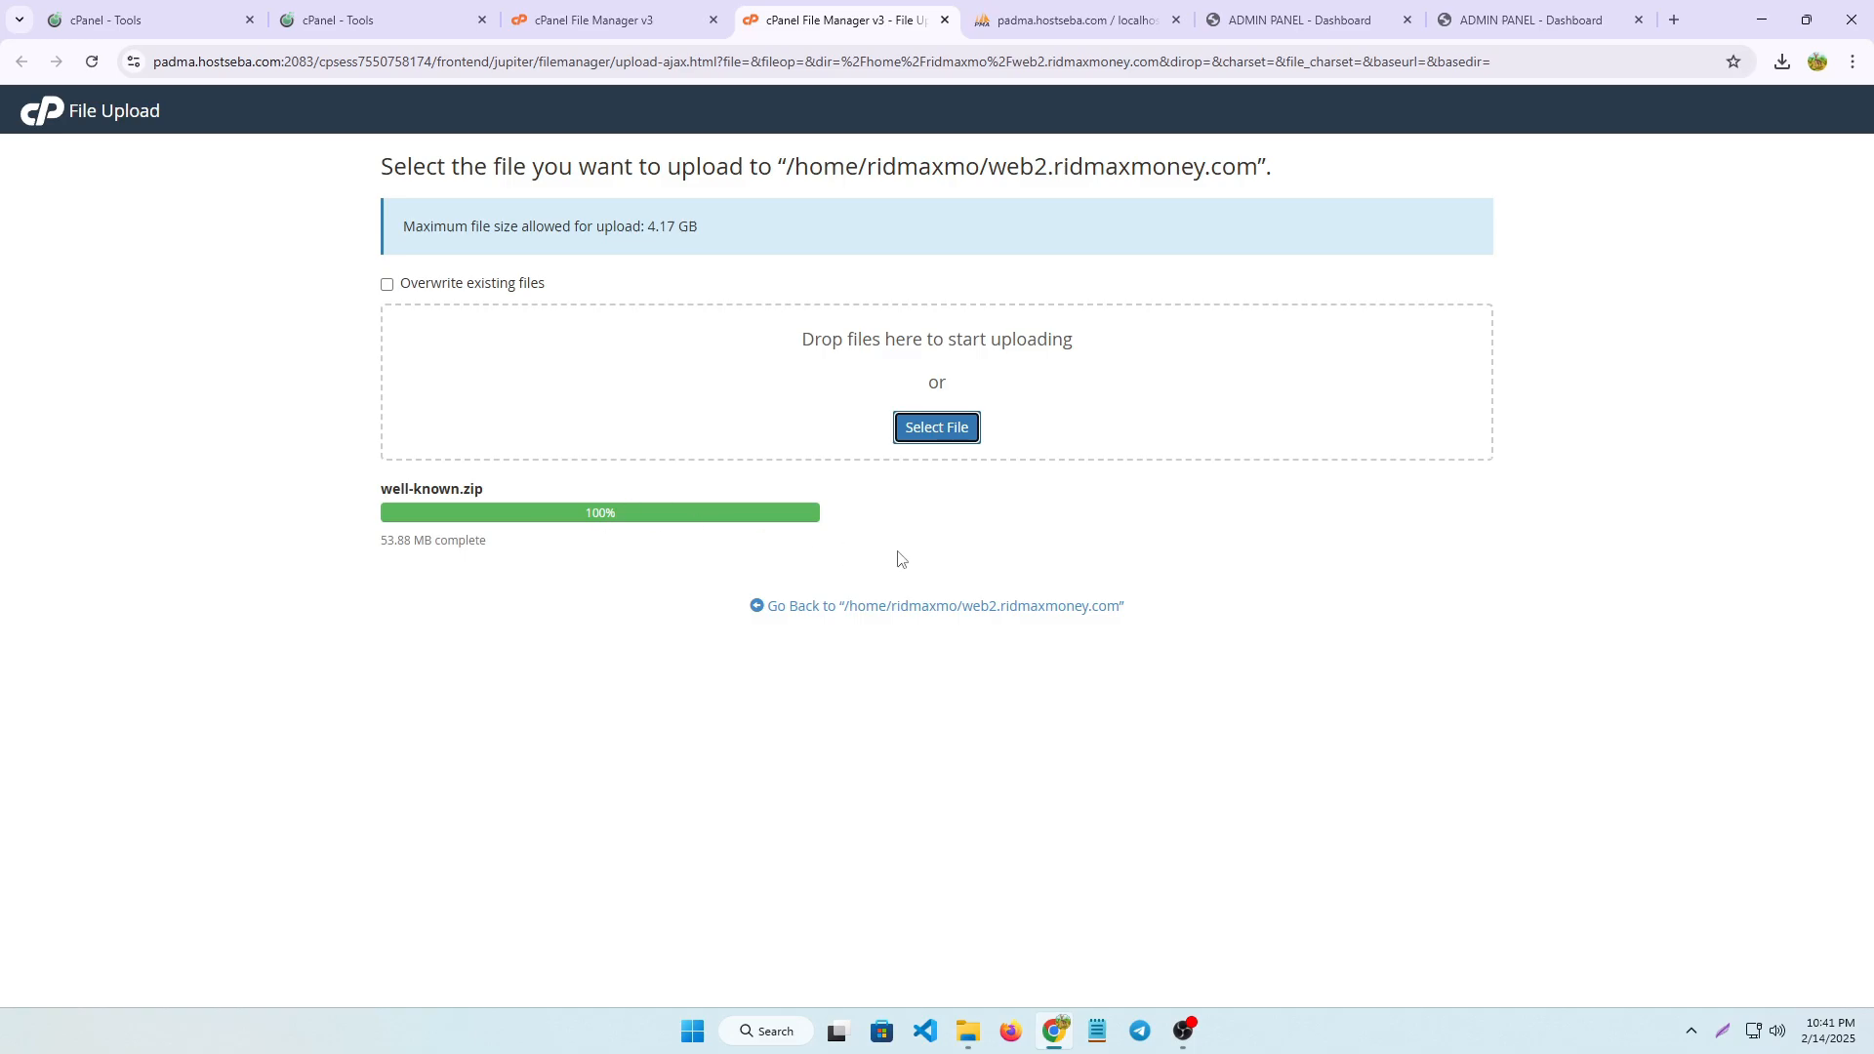
{"action": "left_click", "coordinate": [1039, 611]}
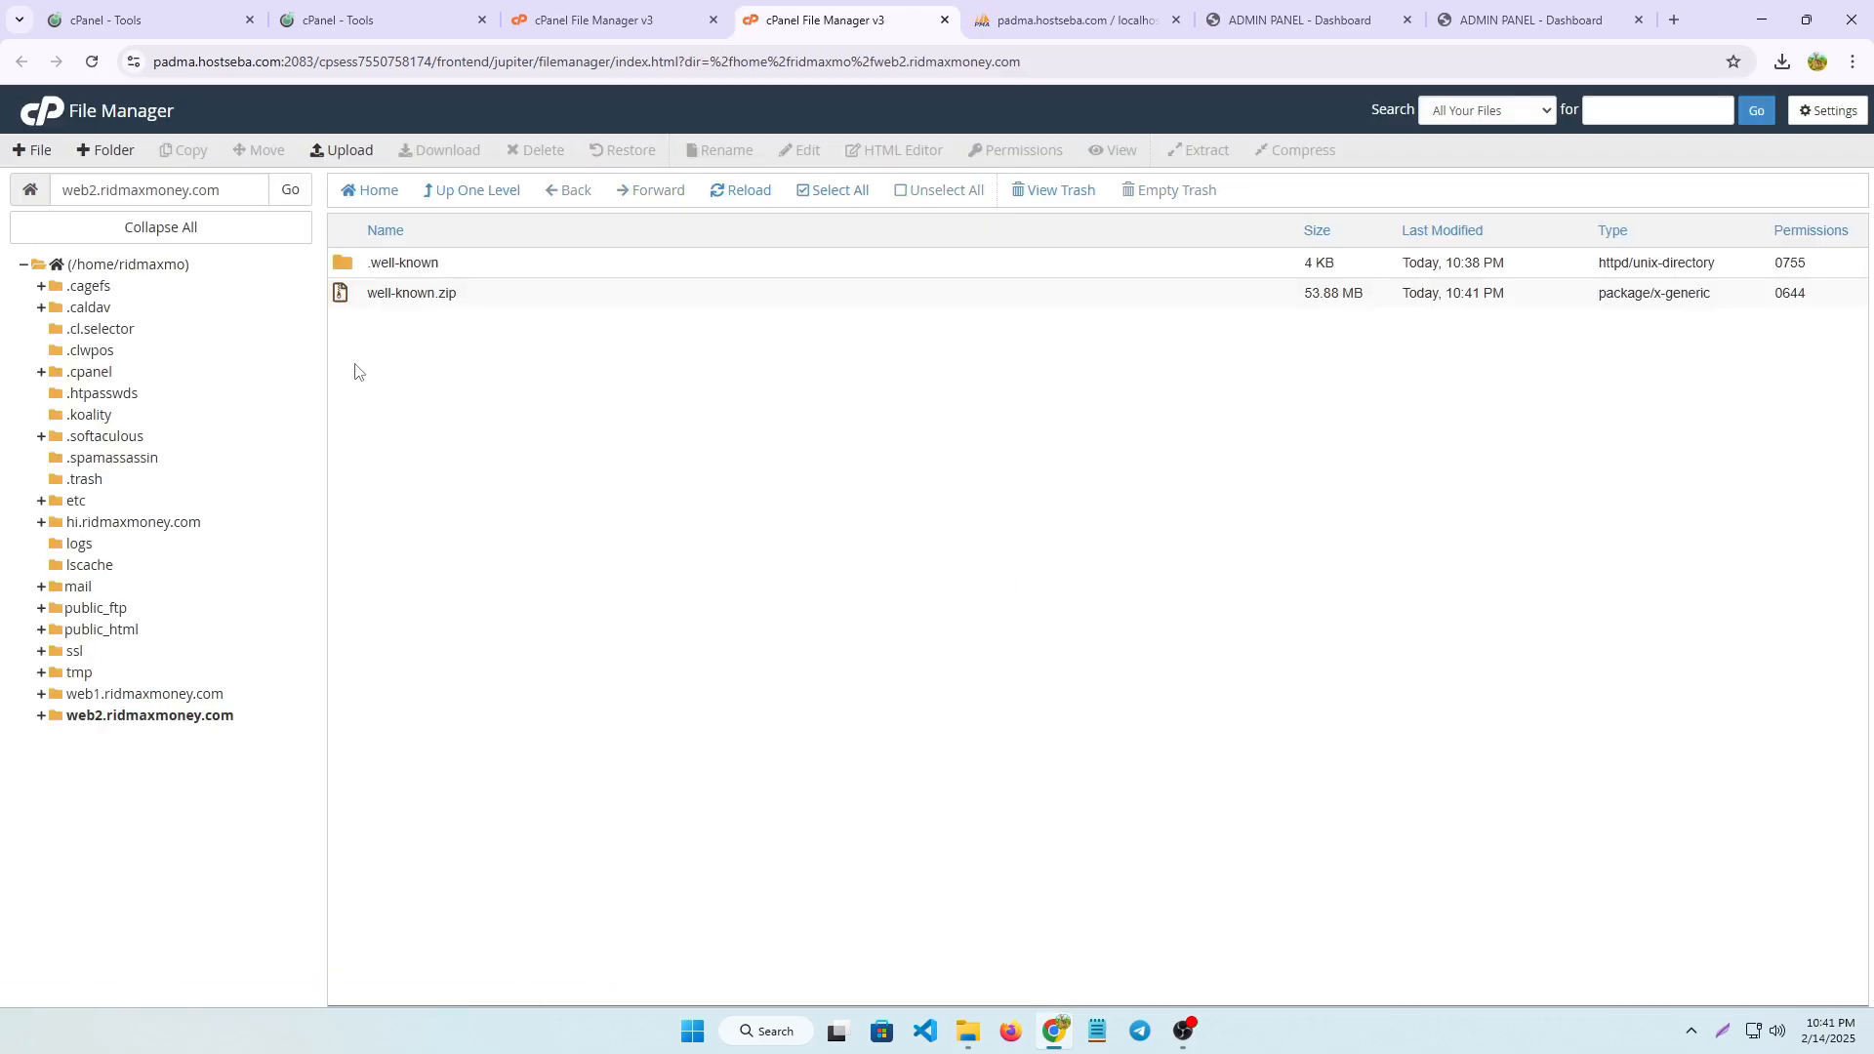
{"action": "left_click", "coordinate": [442, 295]}
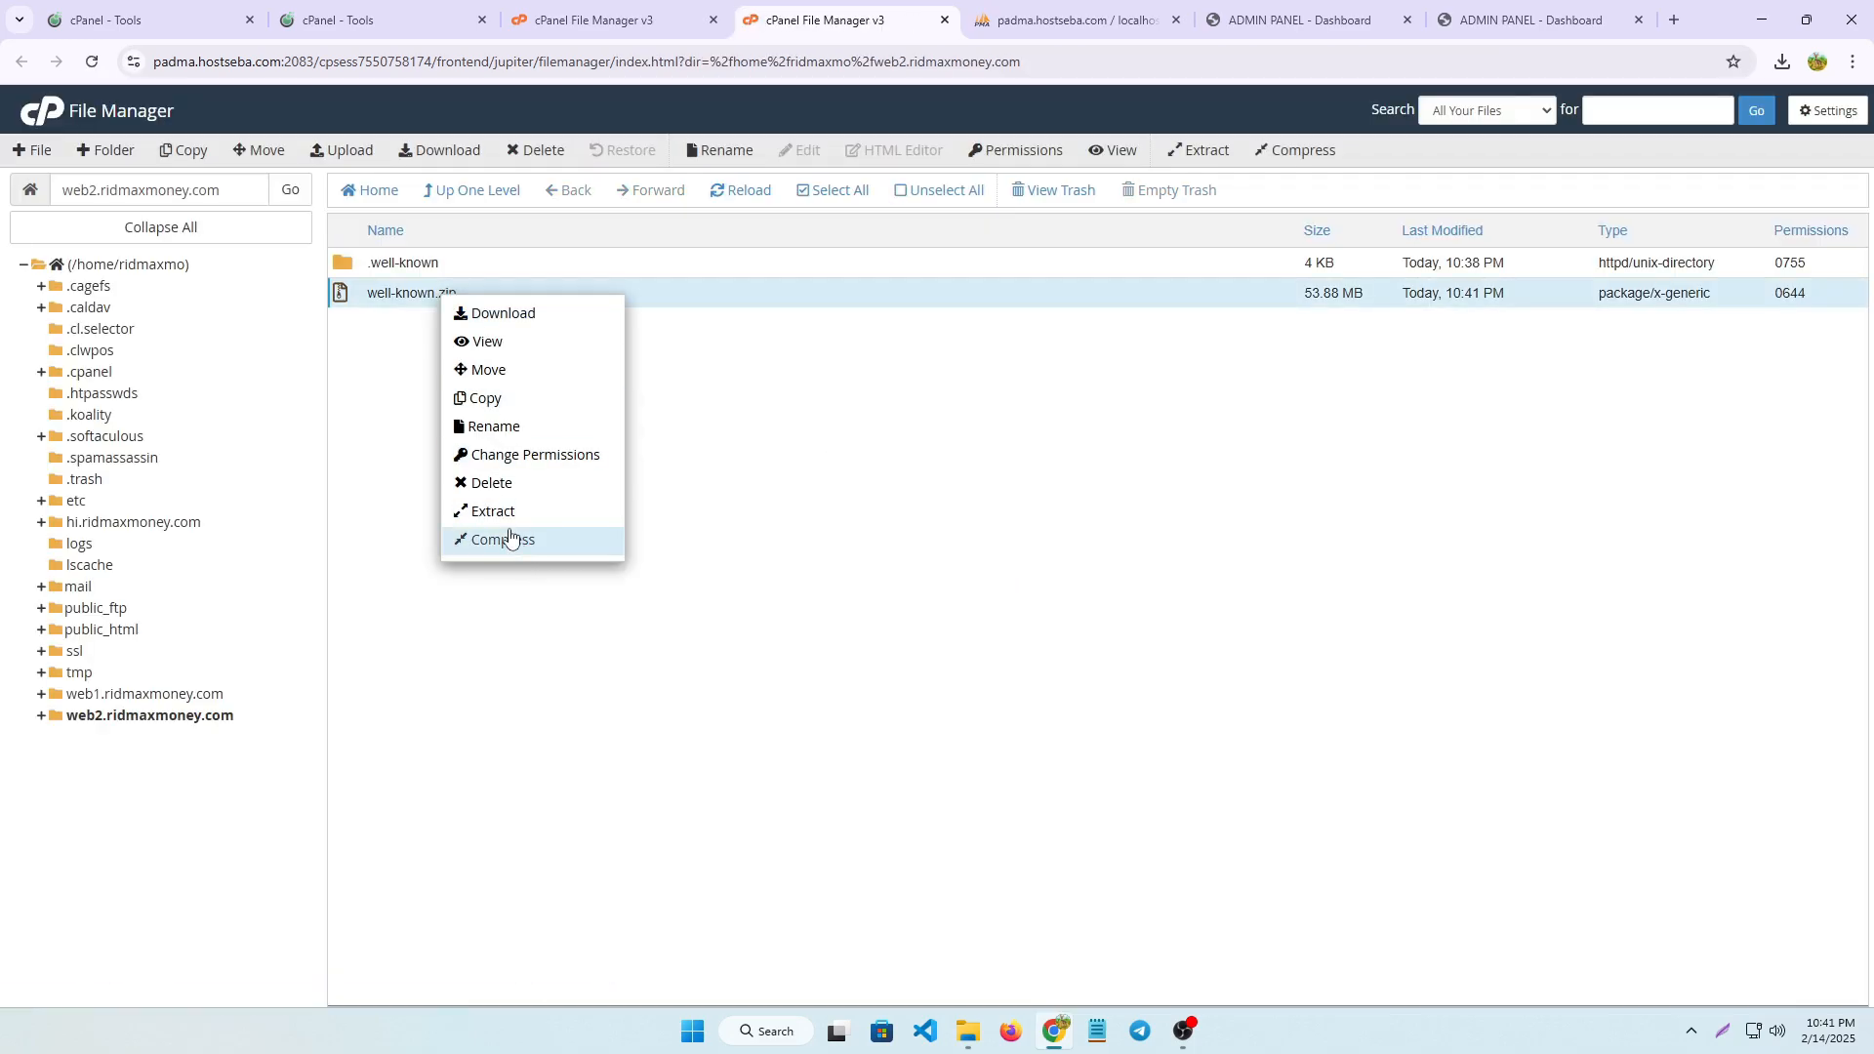
{"action": "left_click", "coordinate": [503, 522]}
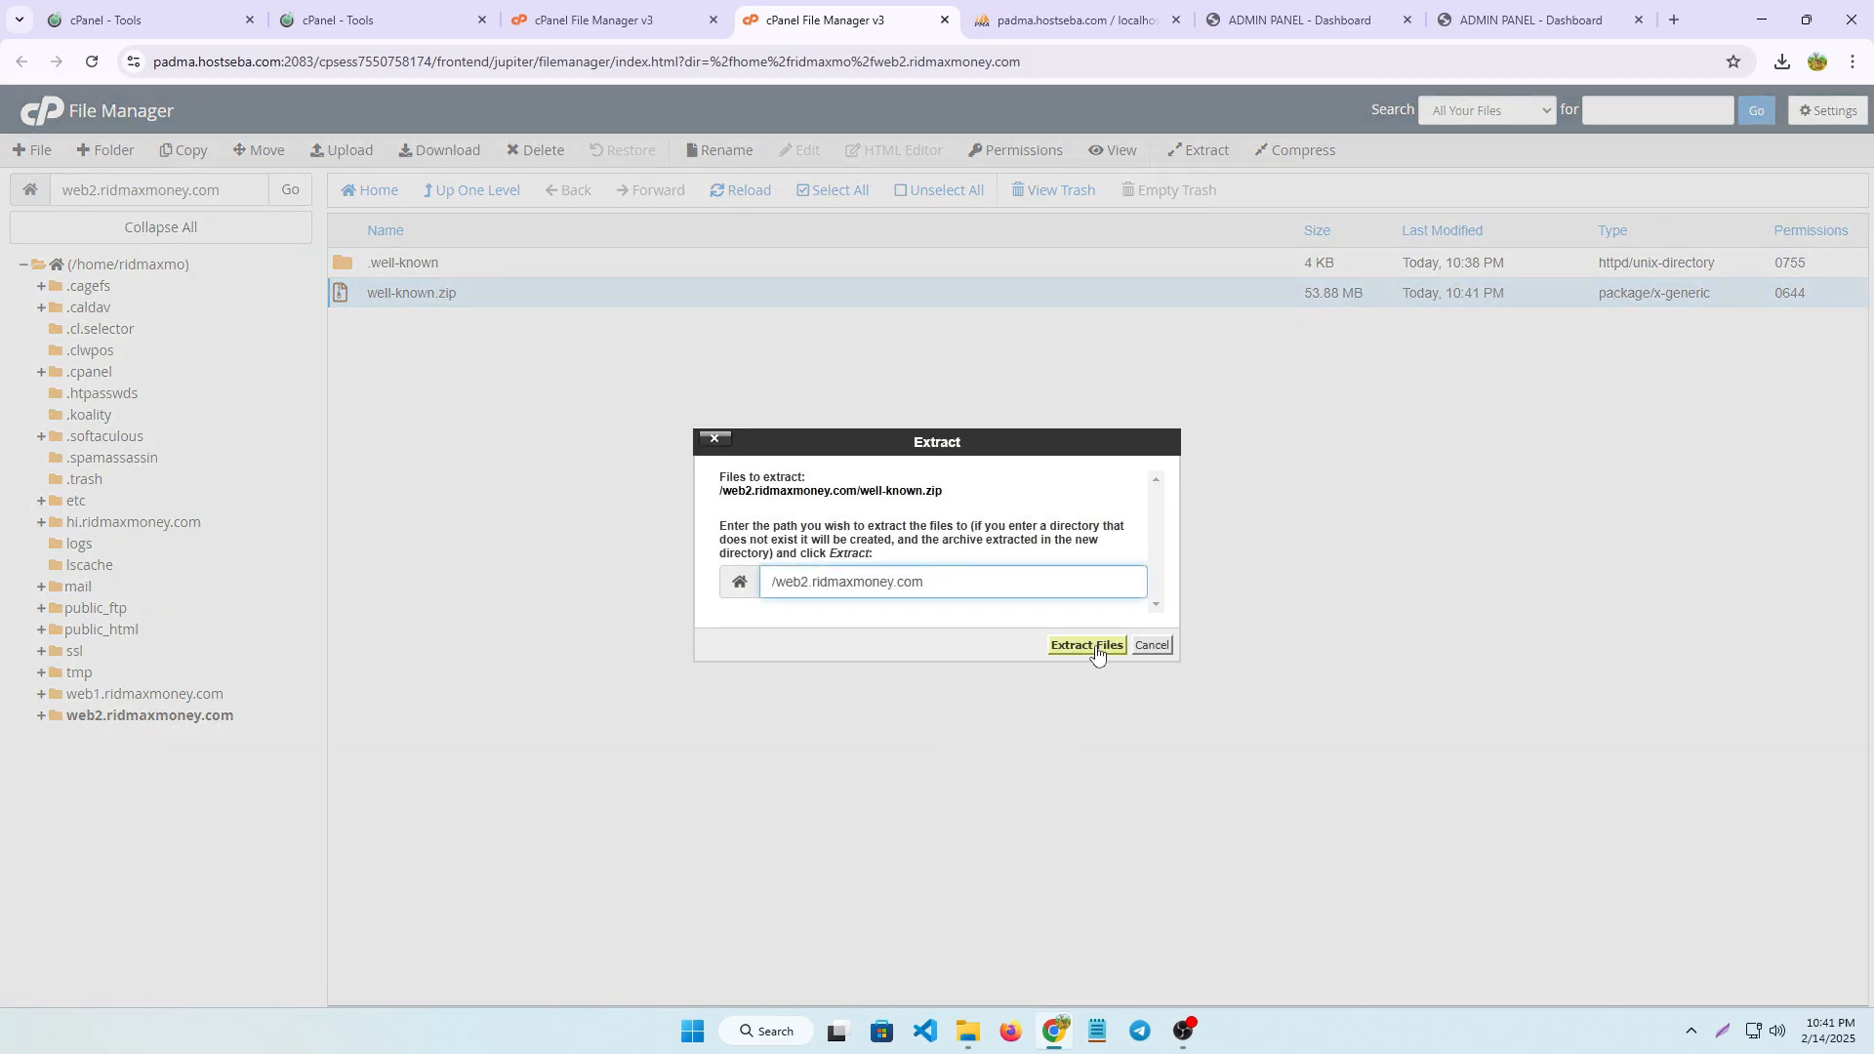
{"action": "left_click", "coordinate": [1155, 646]}
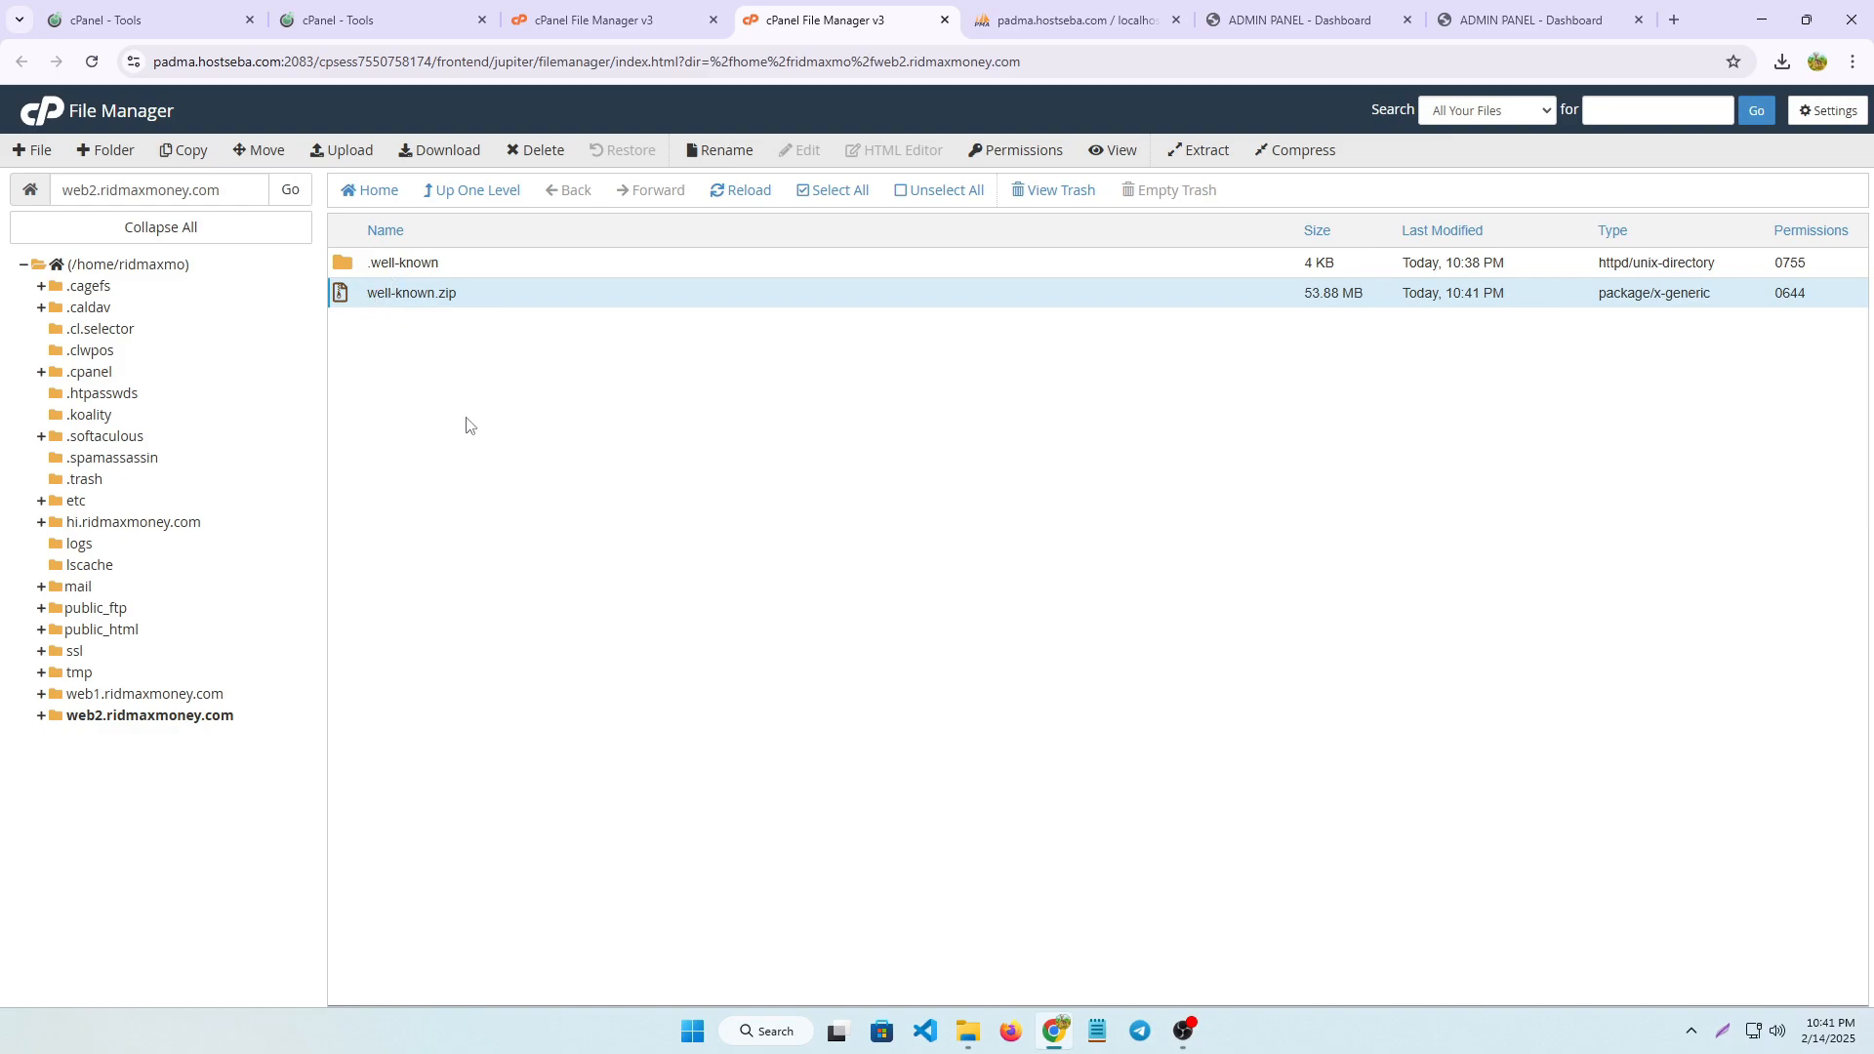
Extract well-known.zip into /web2.ridmaxmoney.com and dismiss the extraction results
{"action": "right_click", "coordinate": [349, 299]}
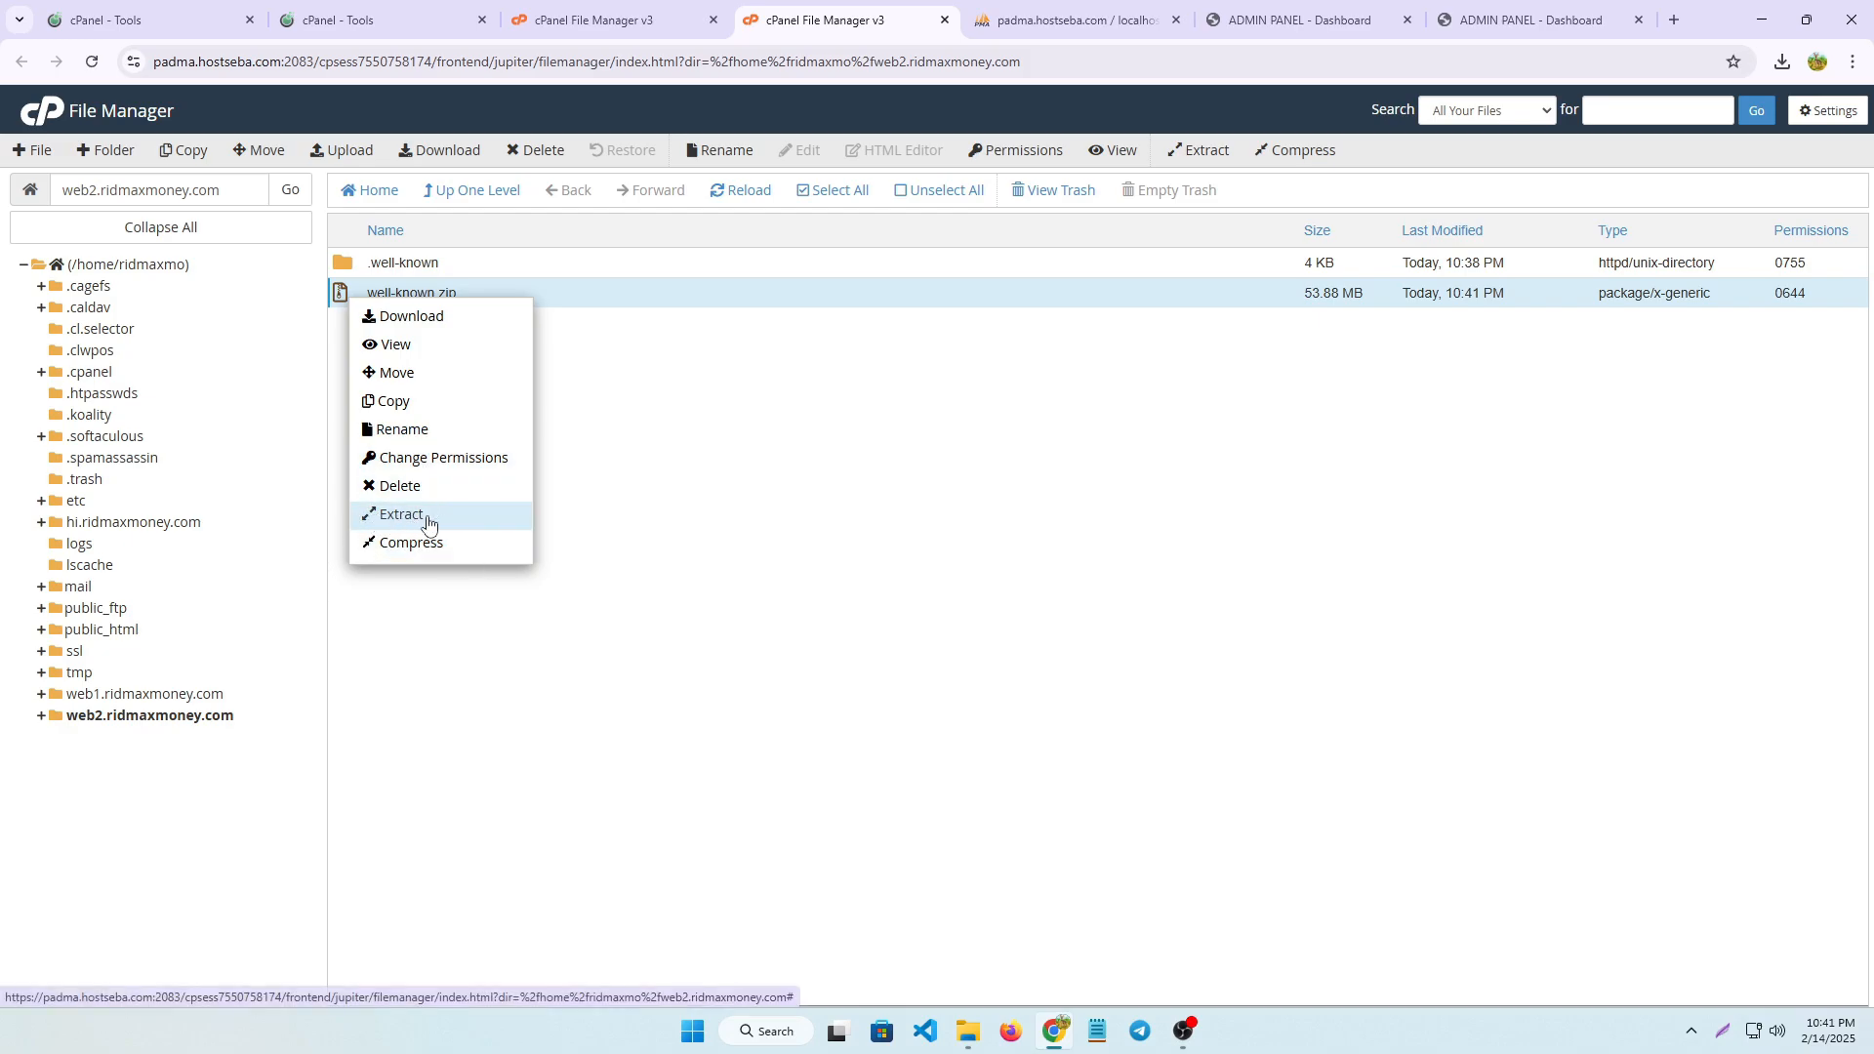
{"action": "left_click", "coordinate": [390, 522]}
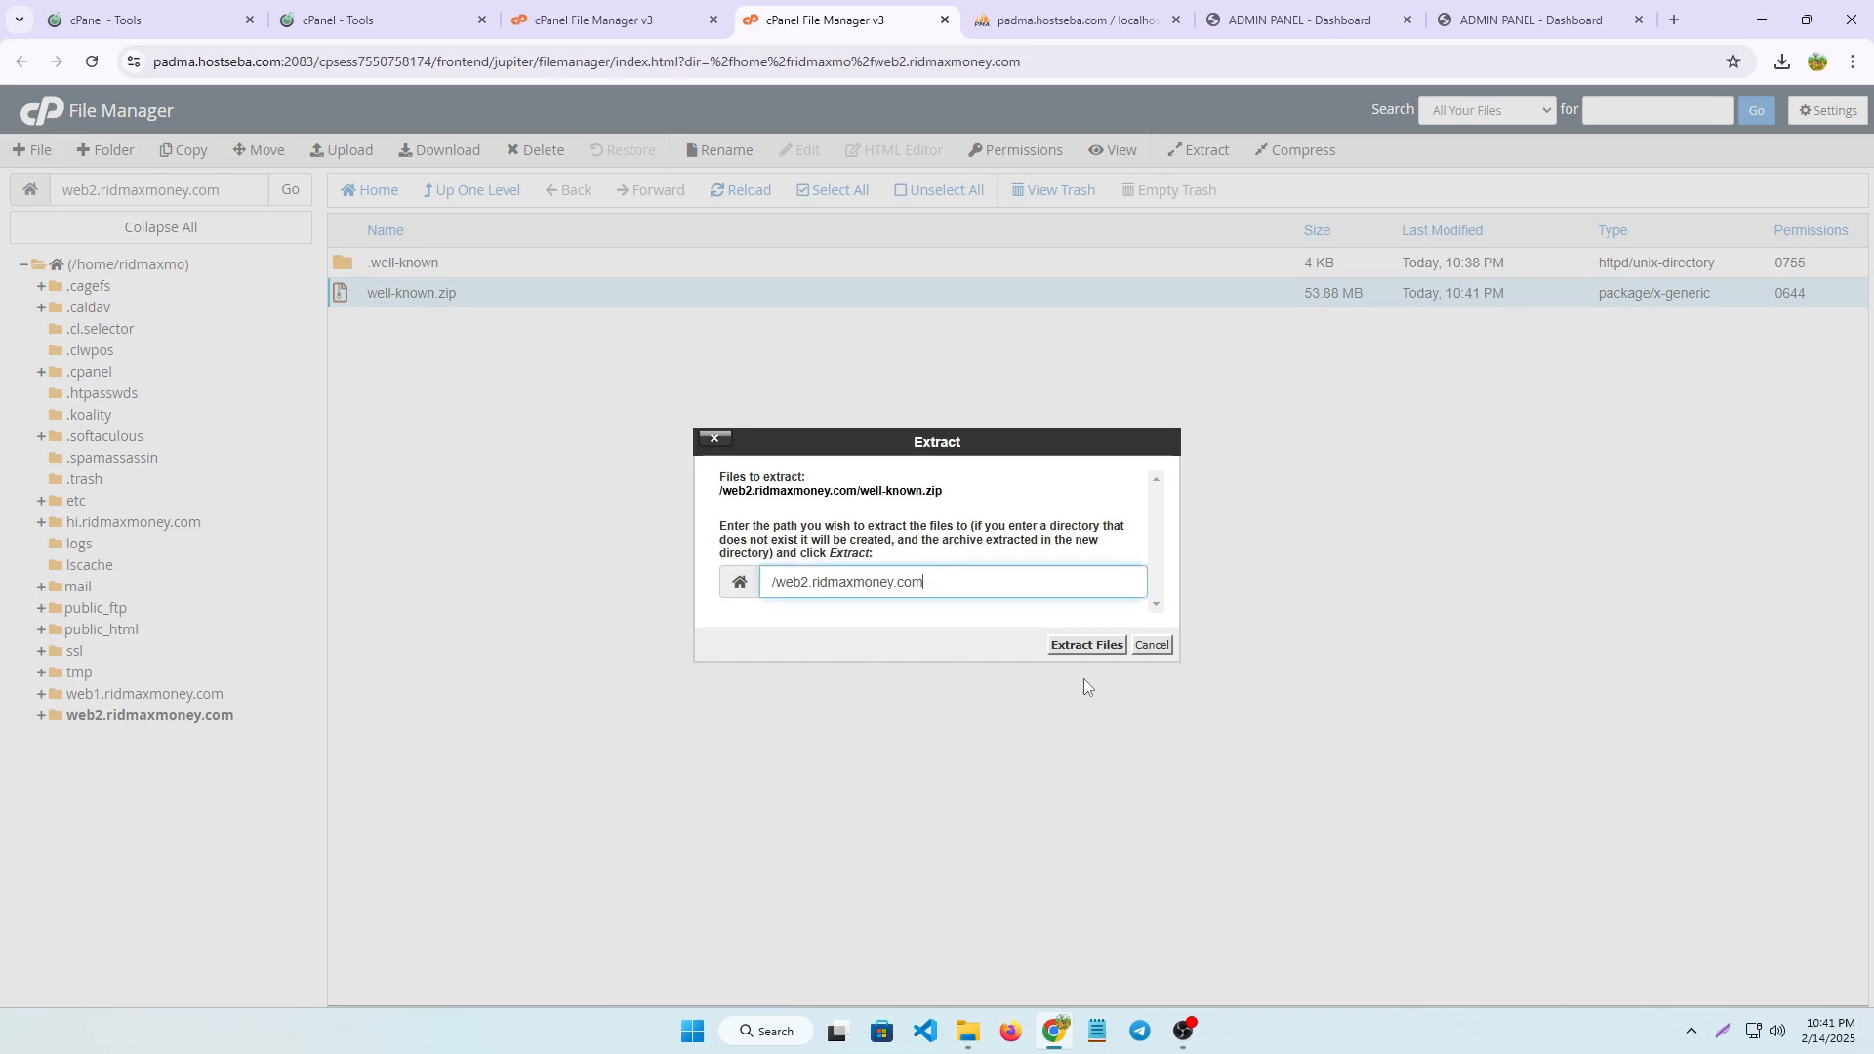
{"action": "left_click", "coordinate": [1079, 650]}
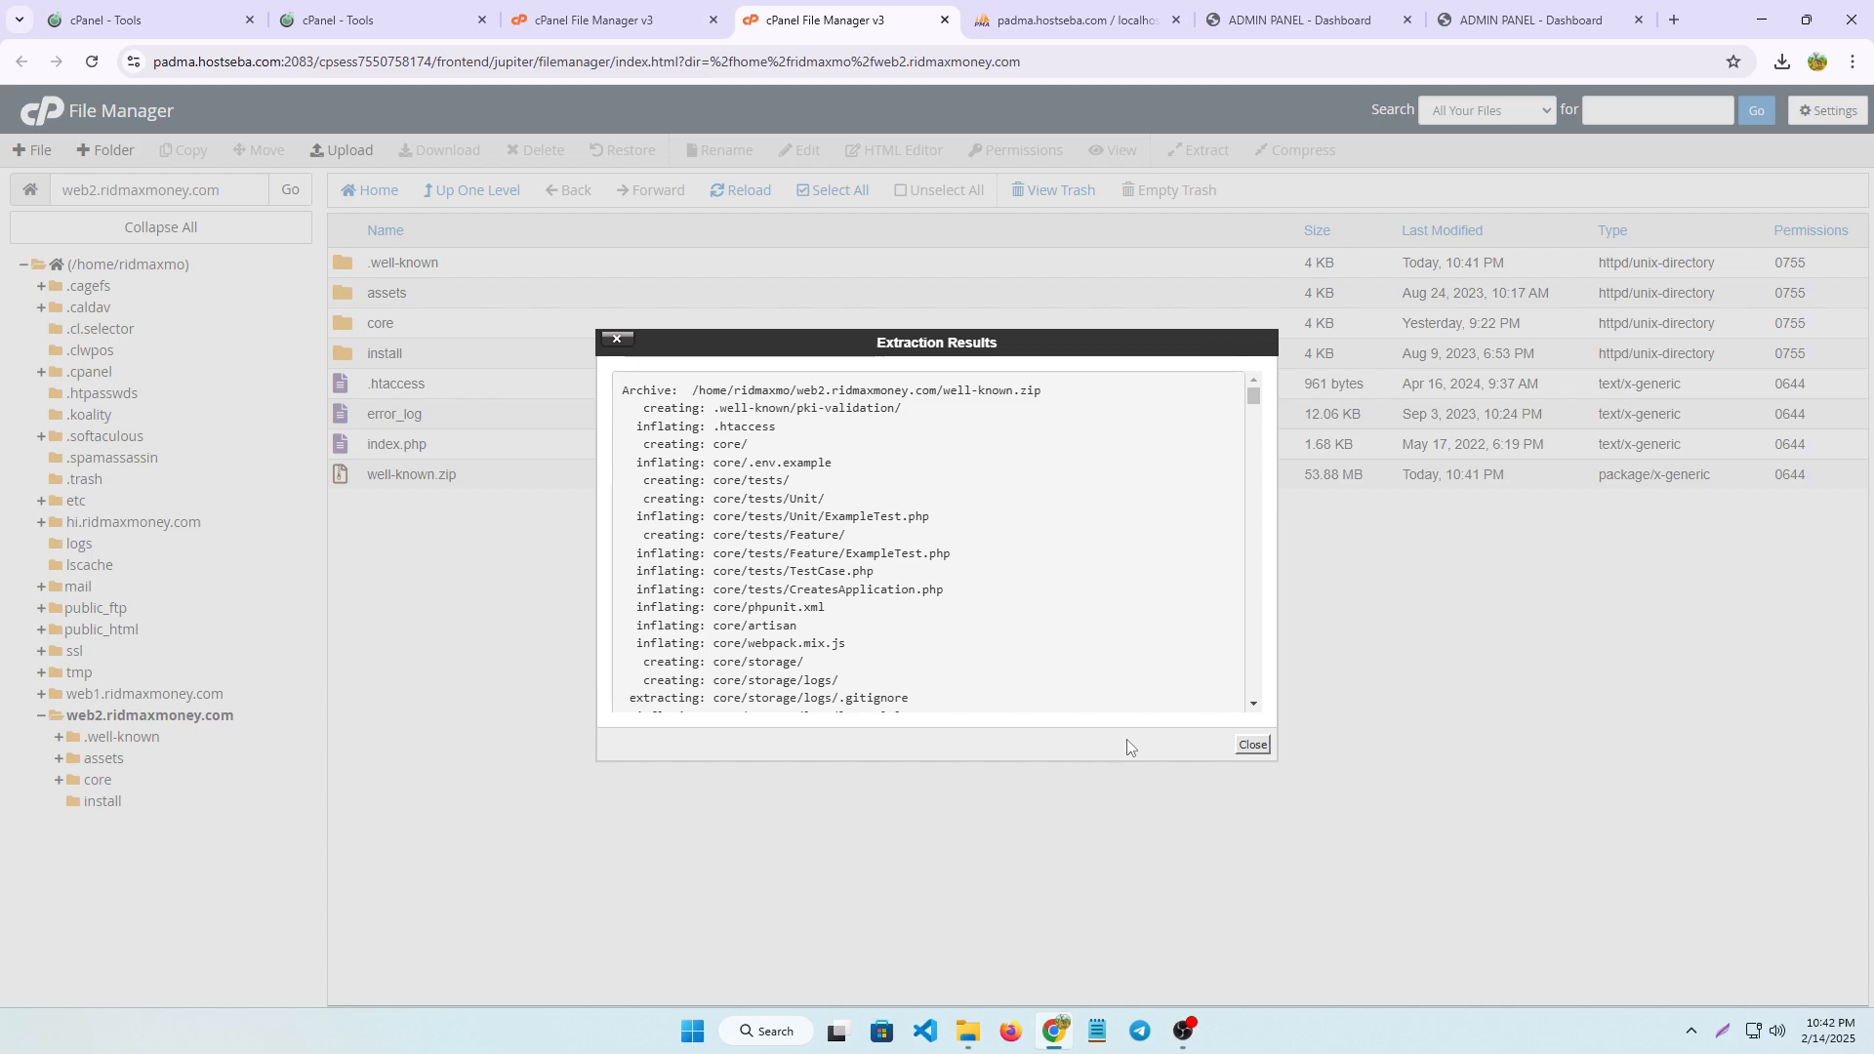
{"action": "left_click", "coordinate": [1250, 747]}
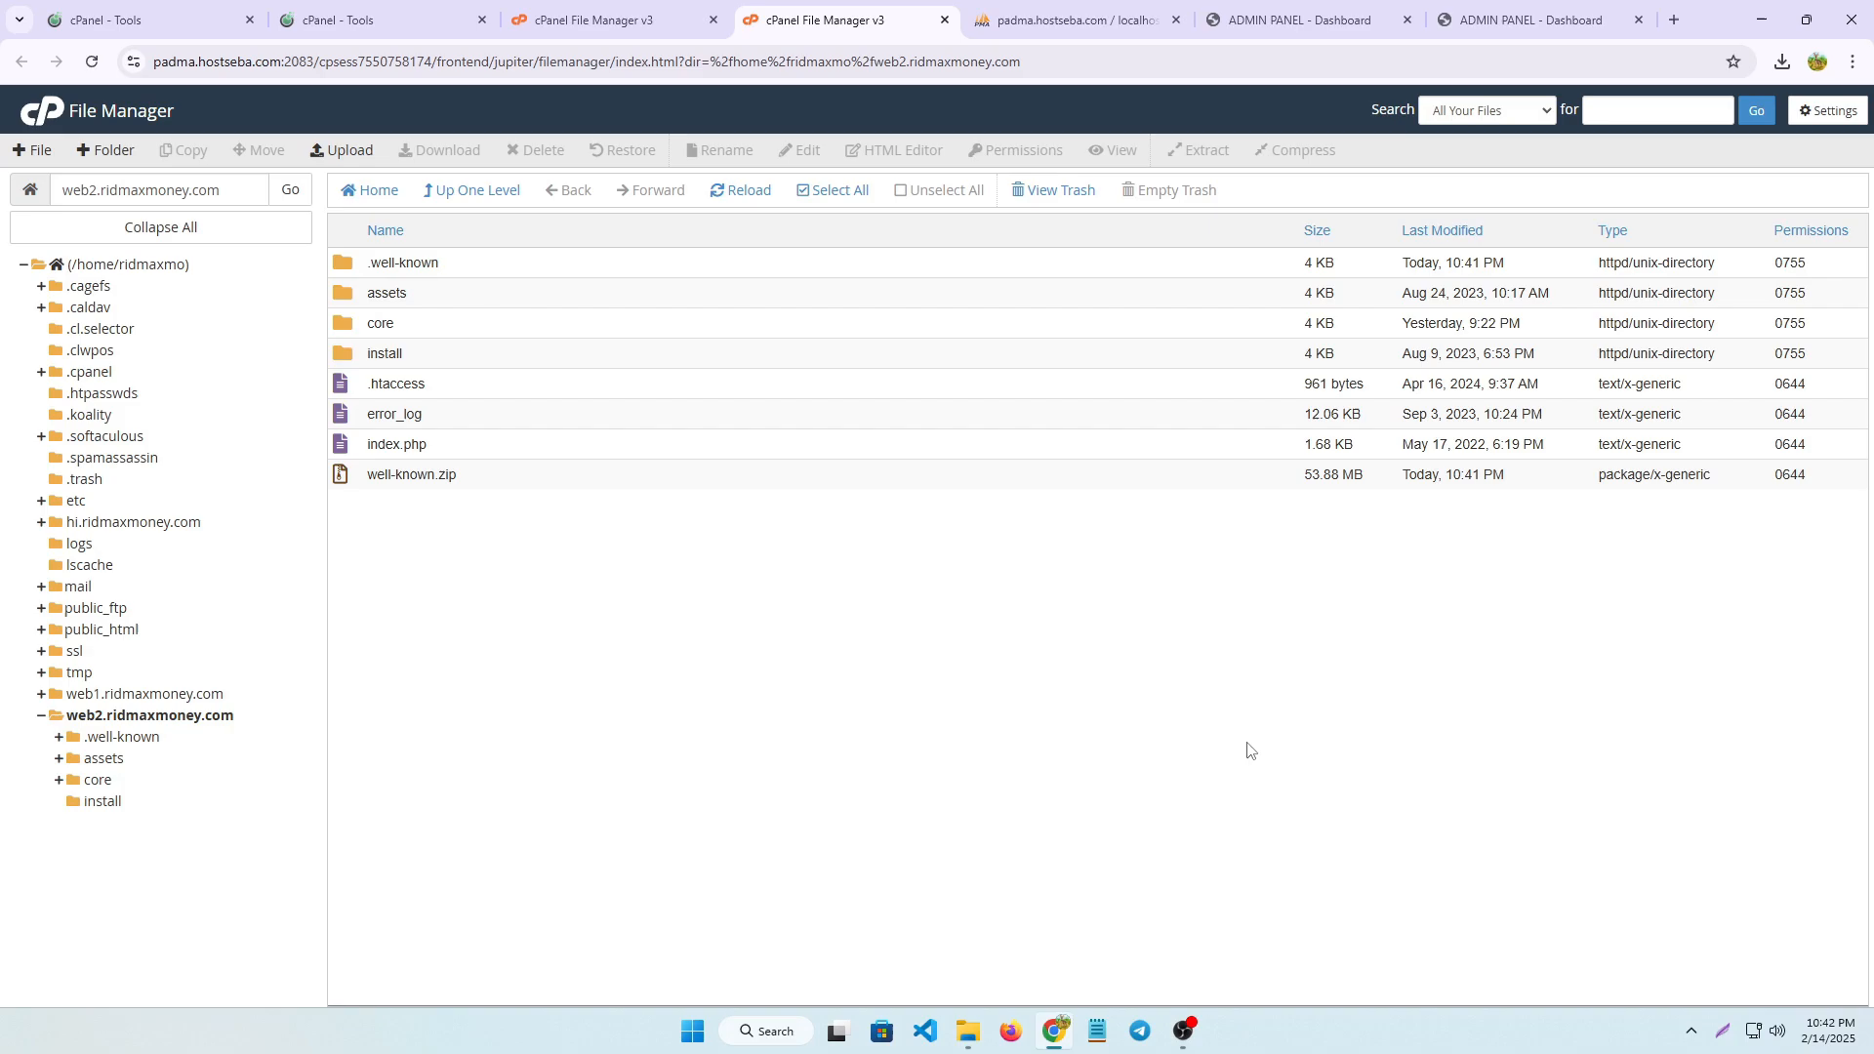
Delete the well-known.zip archive from the web2.ridmaxmoney.com folder
{"action": "left_click", "coordinate": [392, 477]}
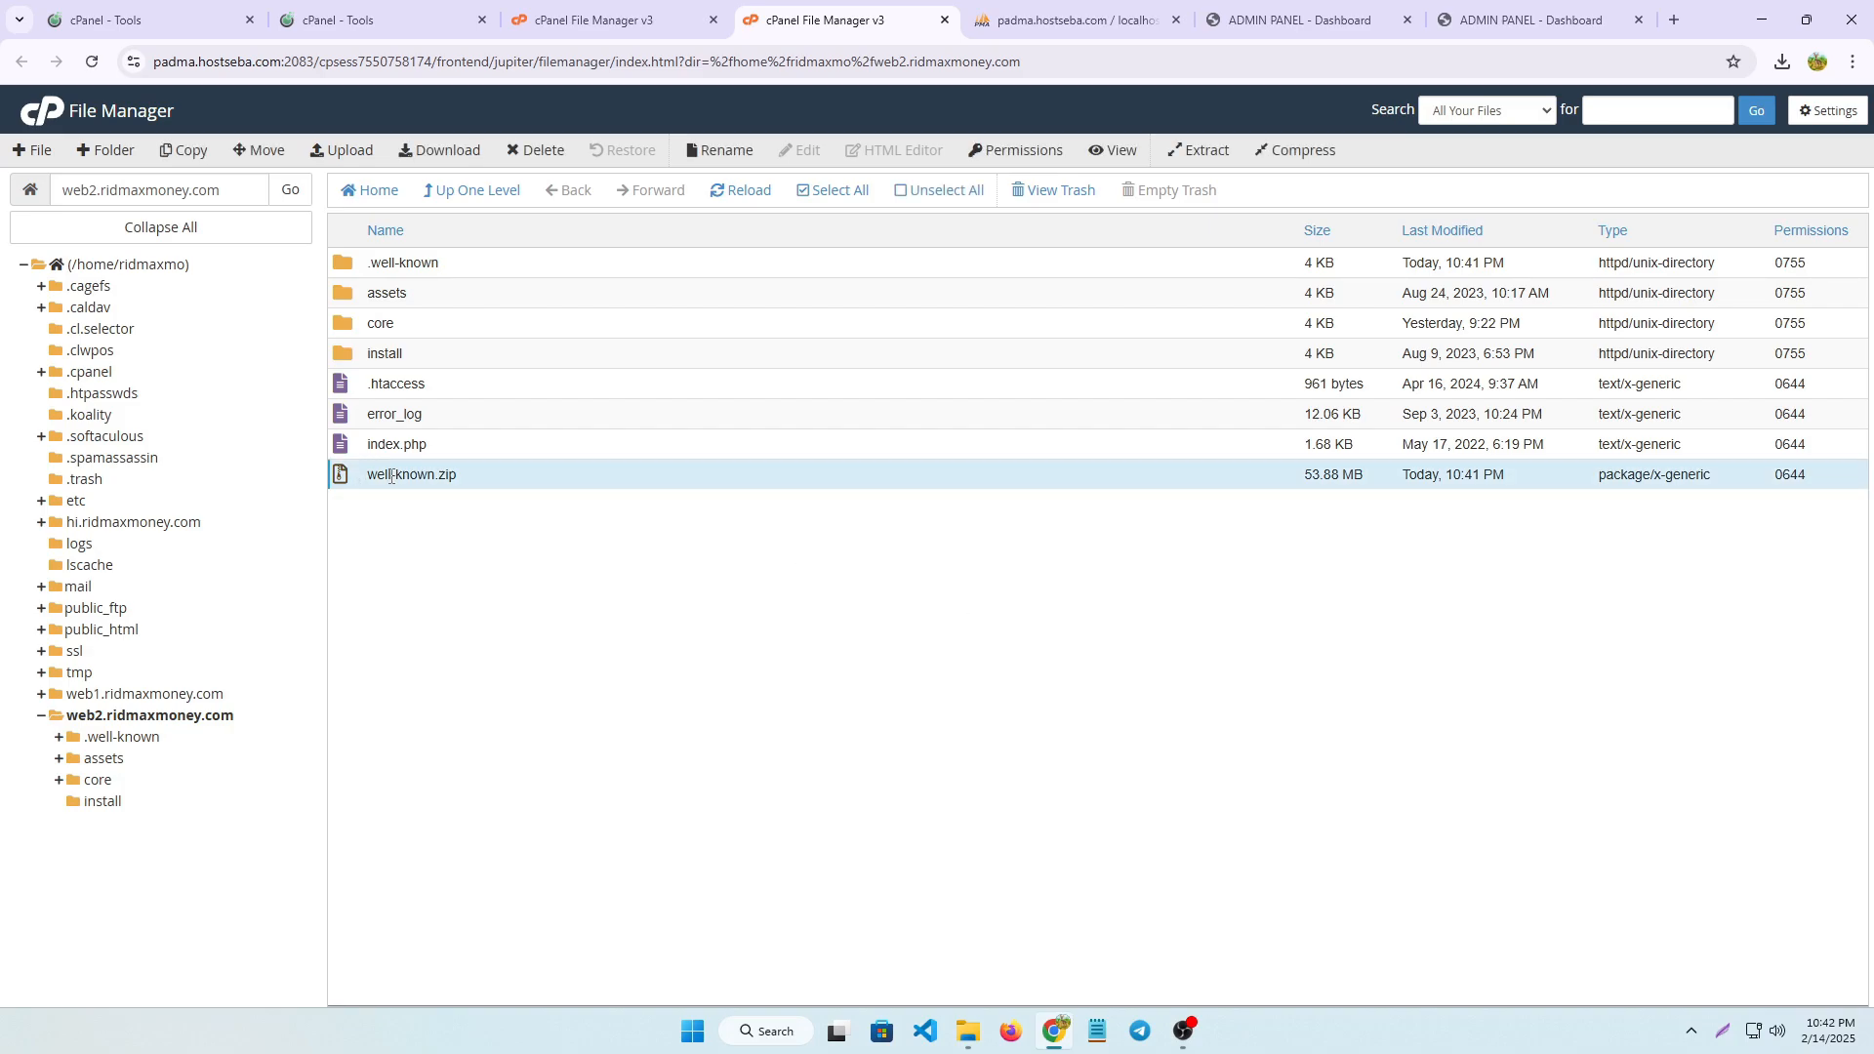
{"action": "right_click", "coordinate": [393, 476]}
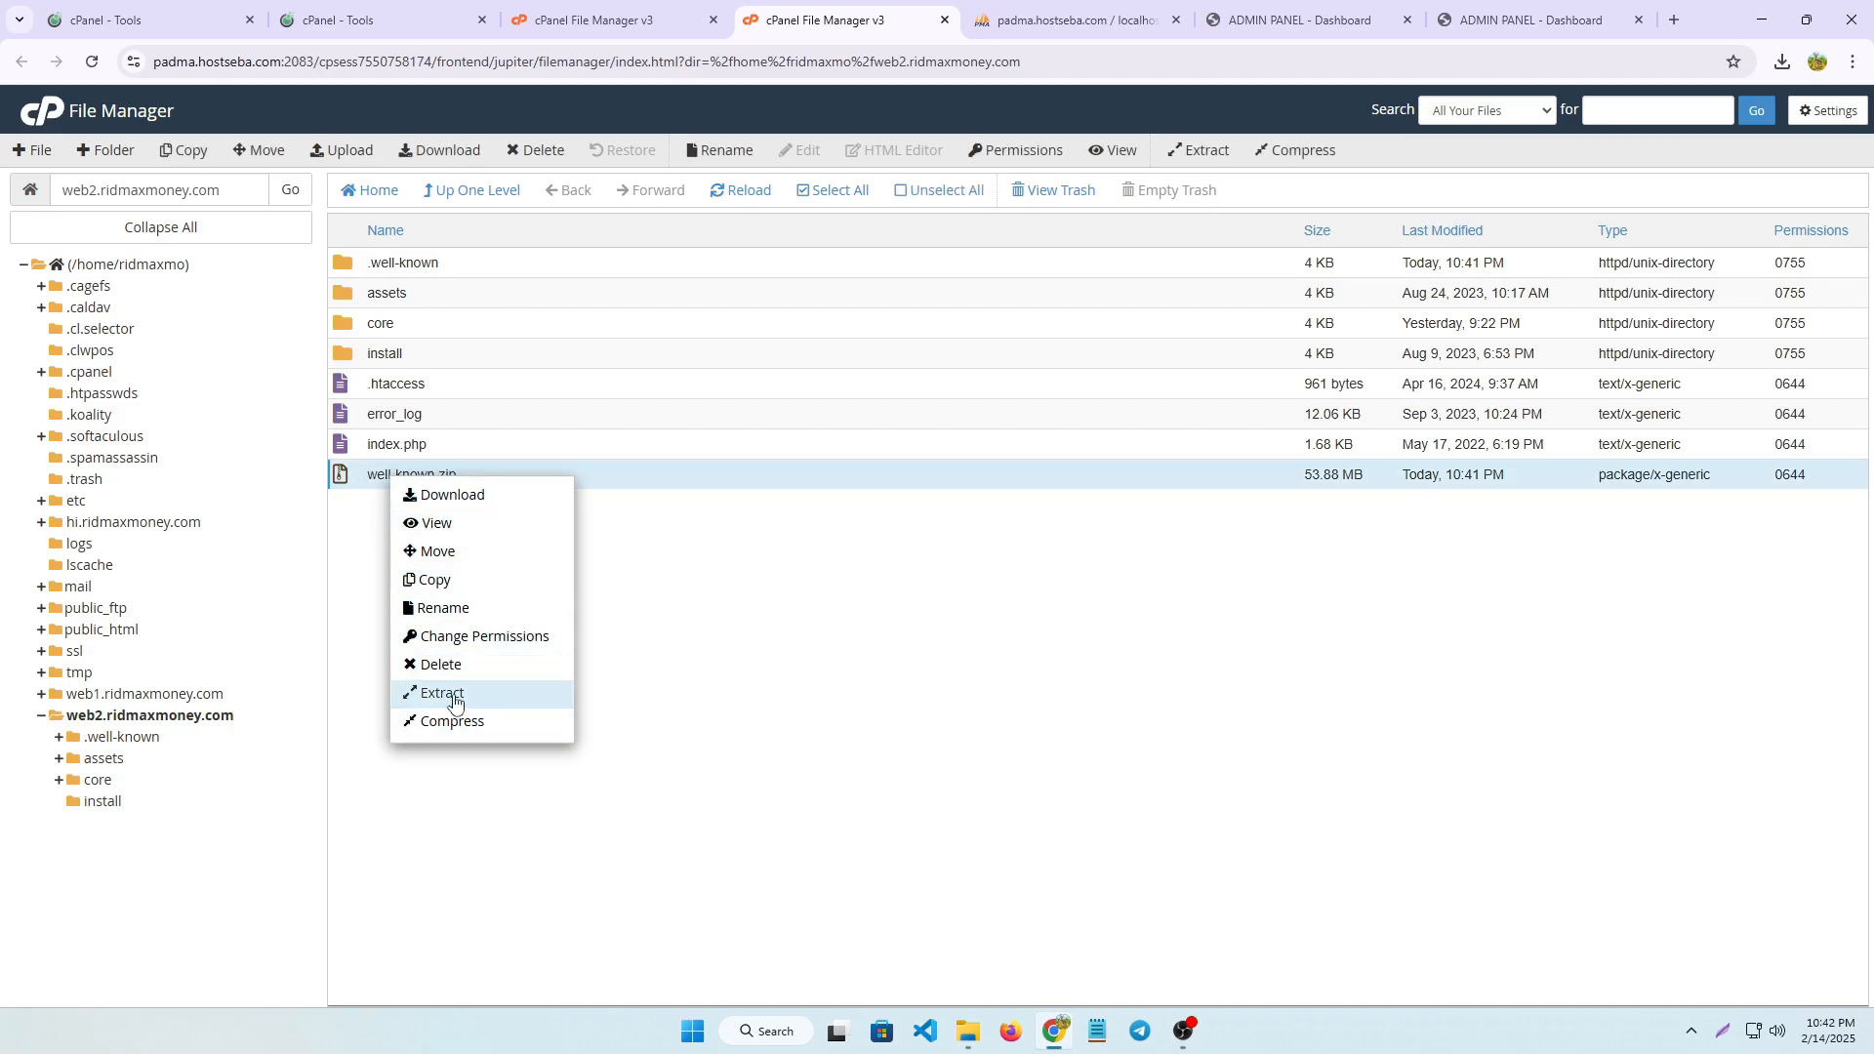
{"action": "left_click", "coordinate": [441, 665]}
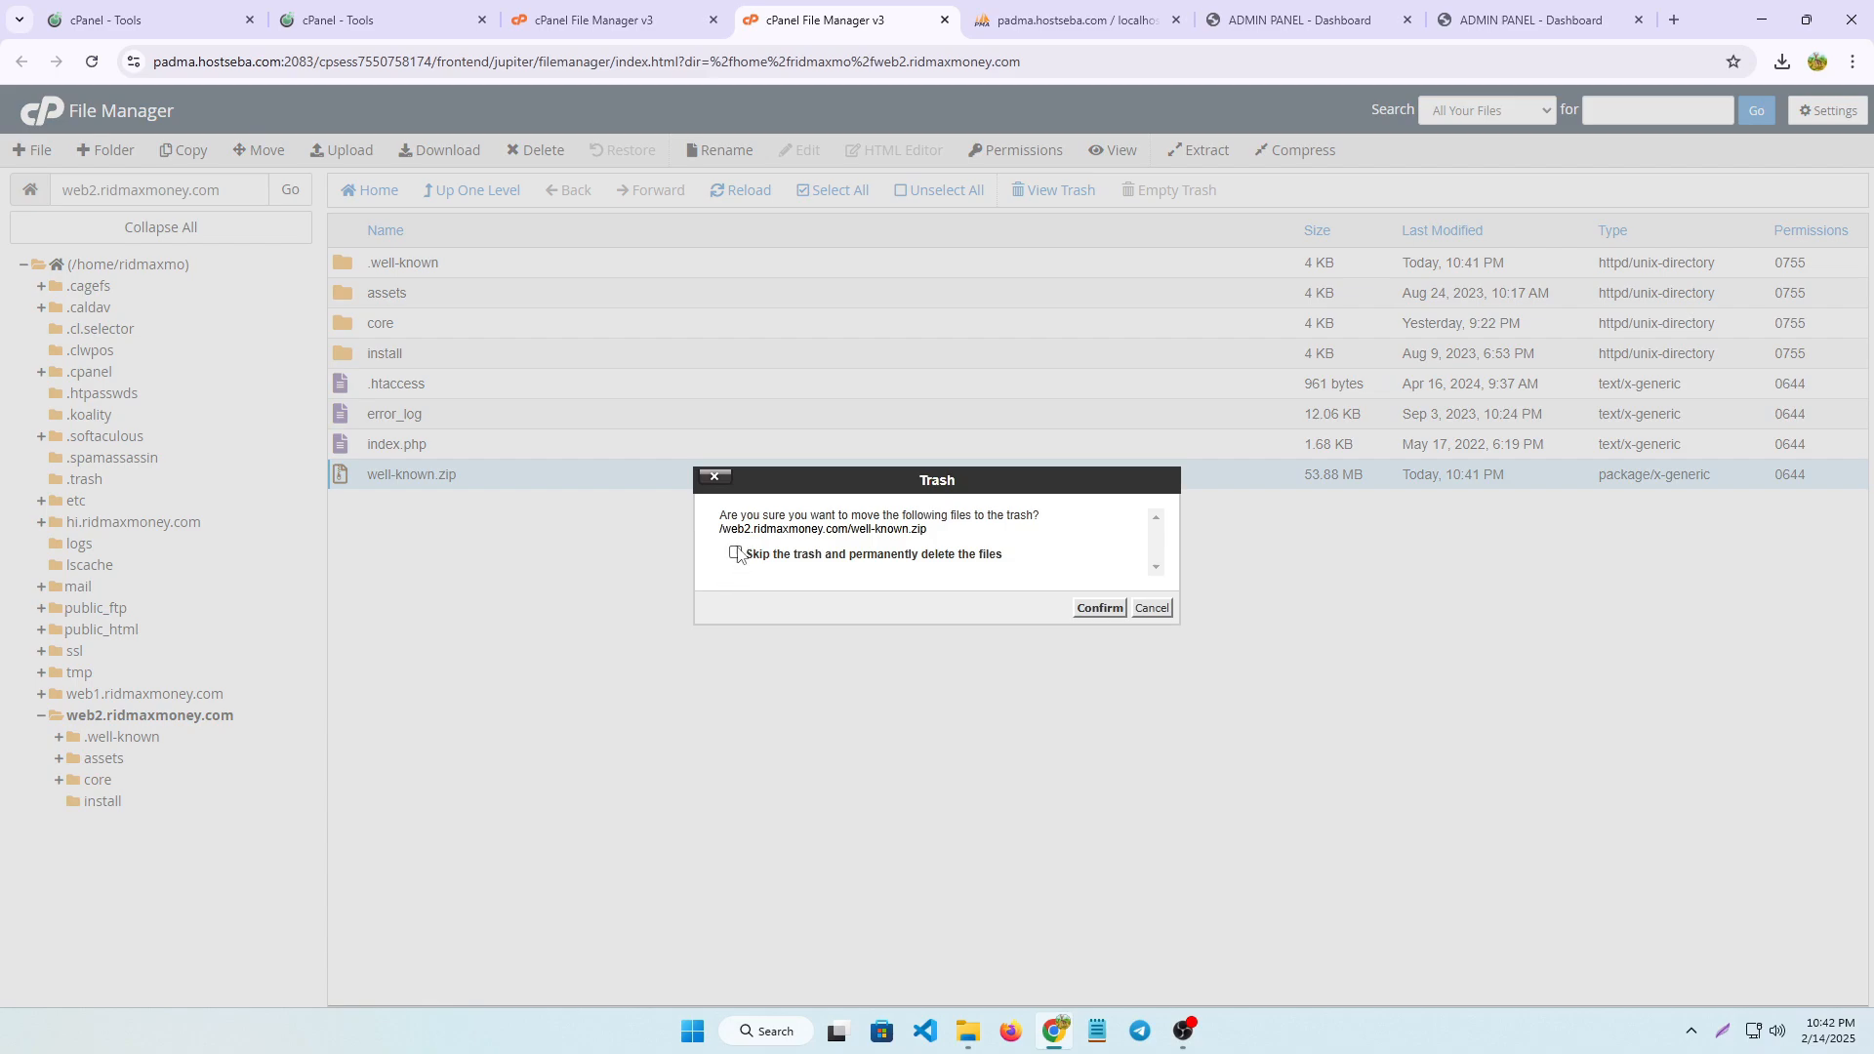
{"action": "left_click", "coordinate": [1098, 610]}
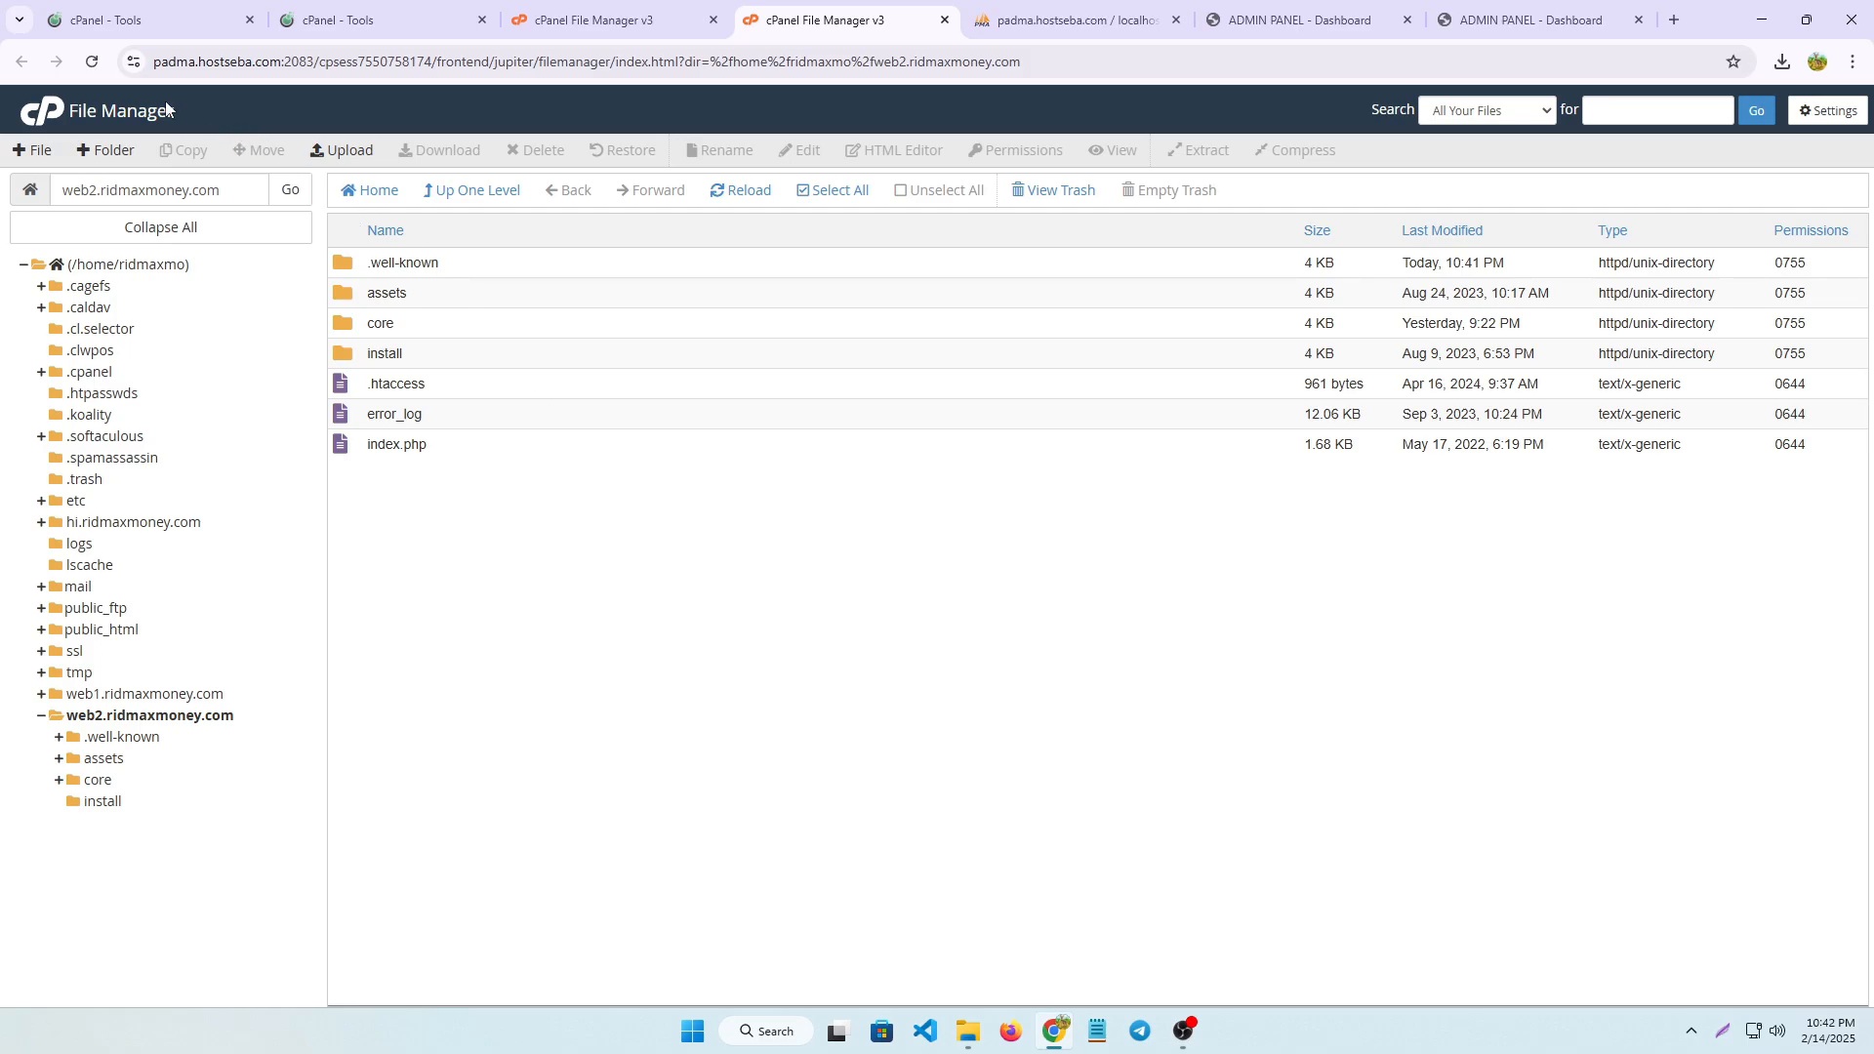
Return to the cPanel tools overview and bring up the database tools
{"action": "left_click", "coordinate": [54, 117]}
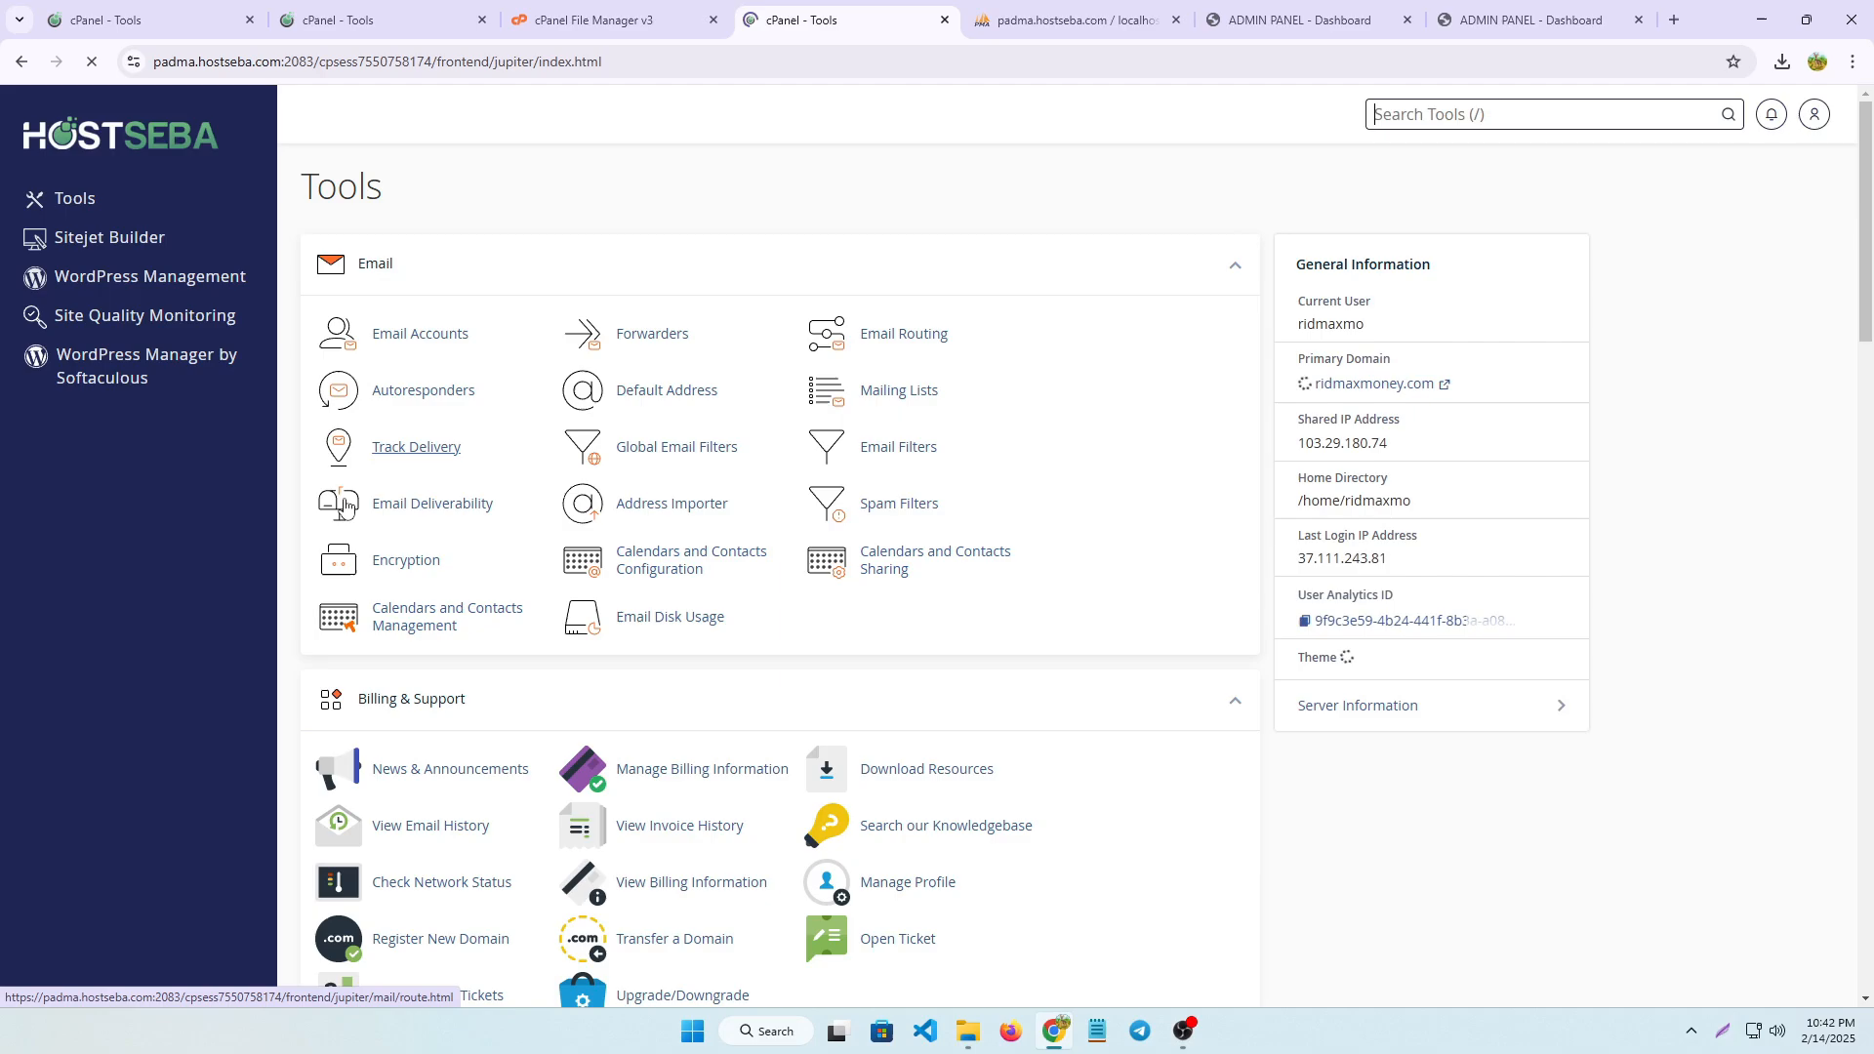
{"action": "scroll", "coordinate": [508, 665], "scroll_direction": "down", "scroll_amount": 5}
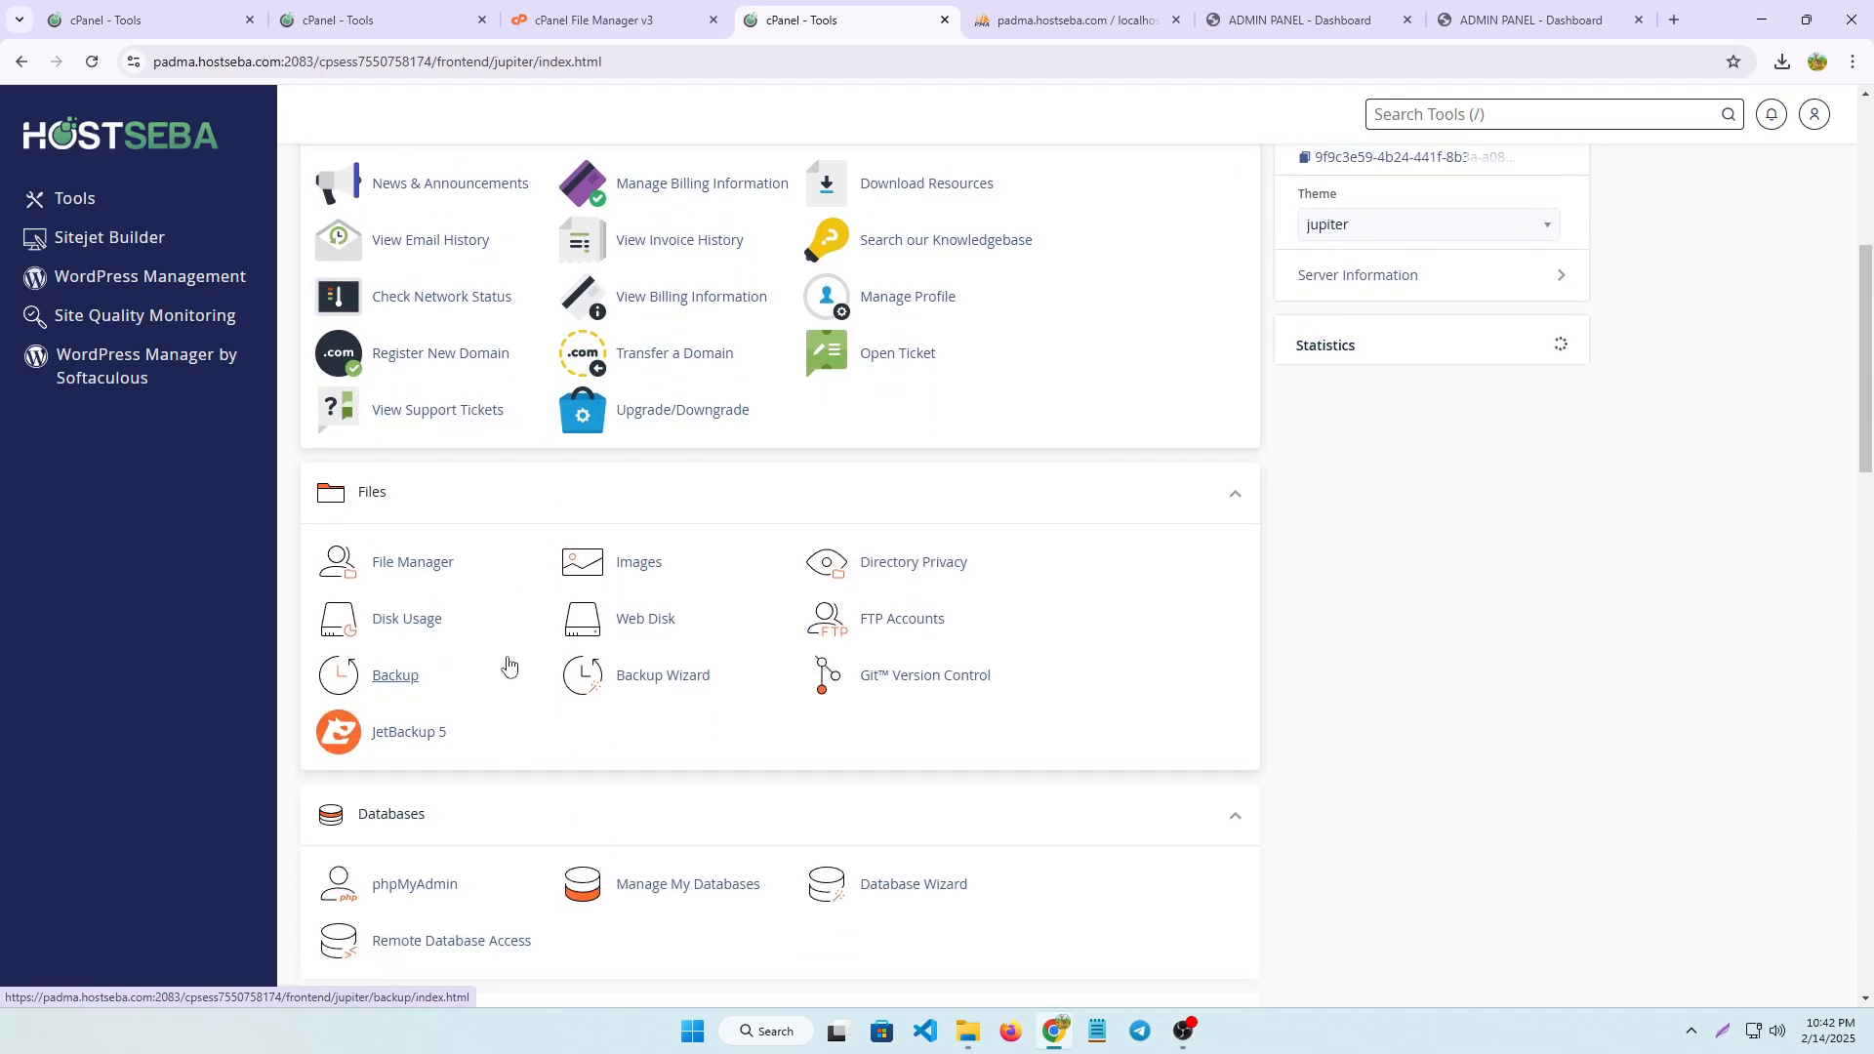
{"action": "scroll", "coordinate": [509, 665], "scroll_direction": "down", "scroll_amount": 4}
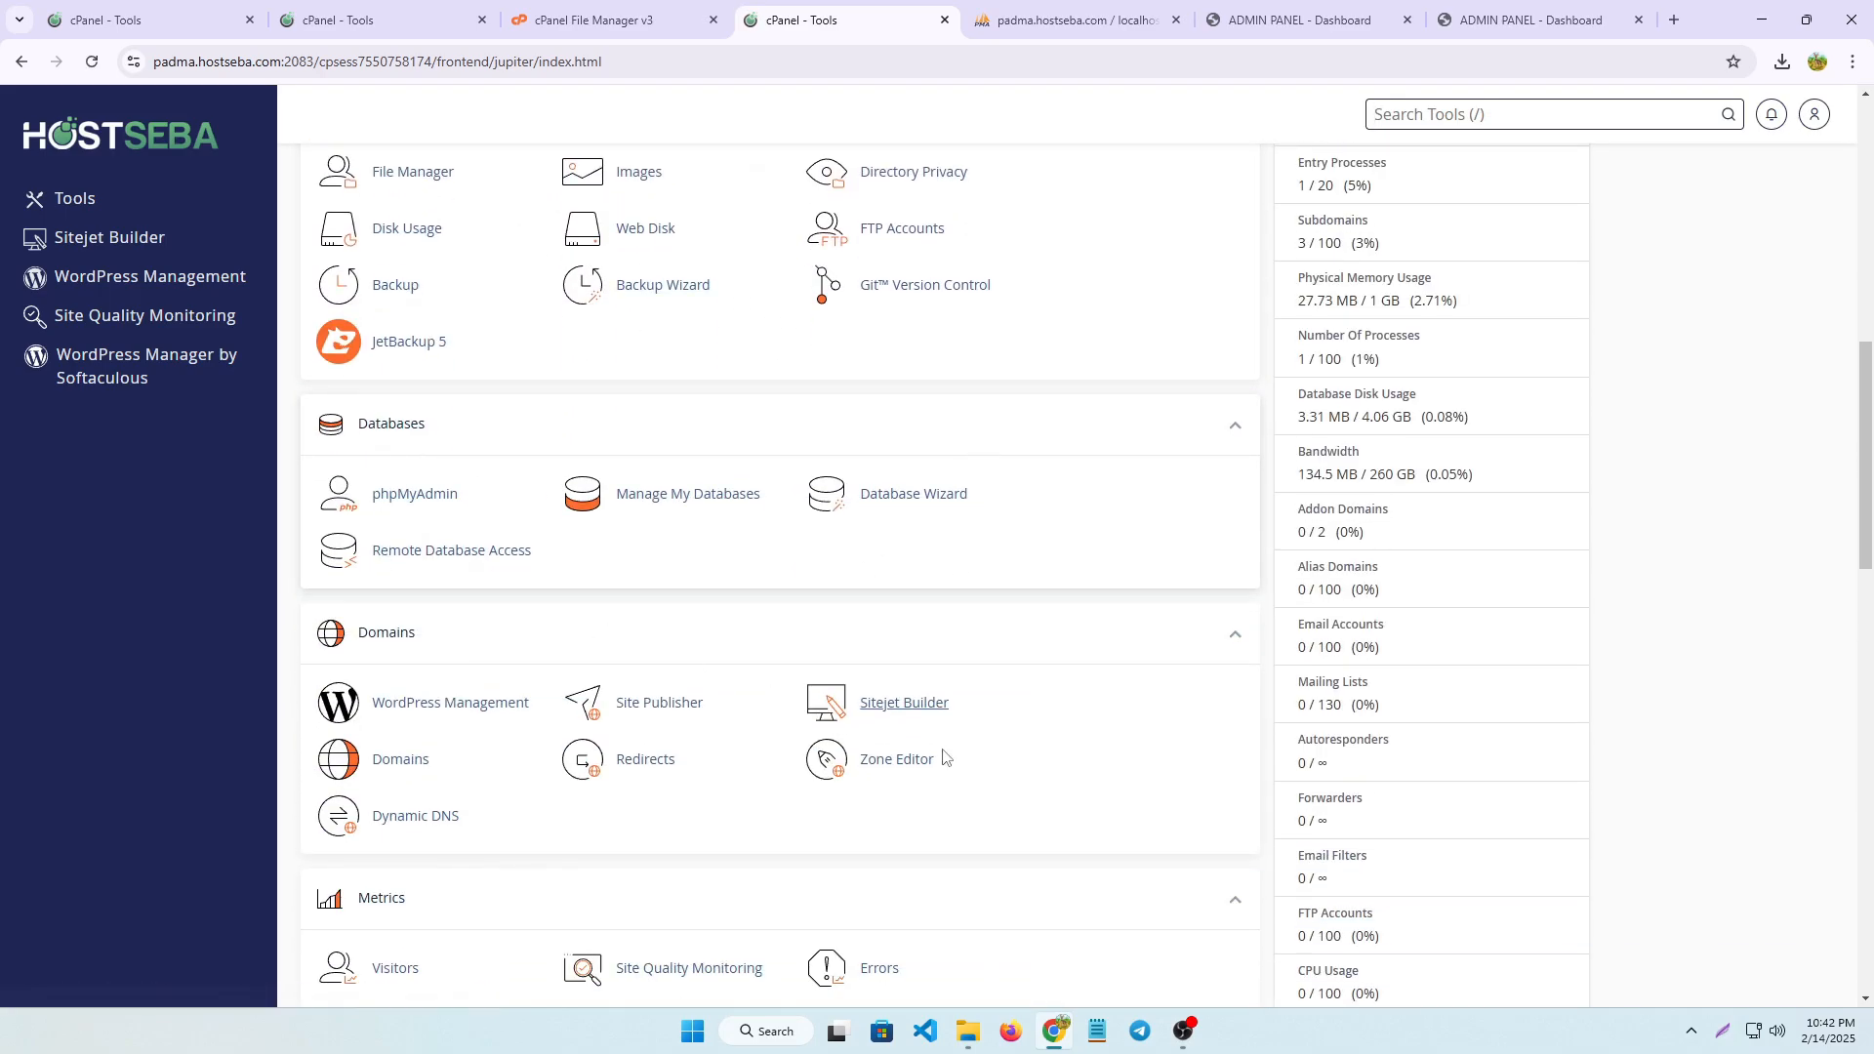
{"action": "left_click", "coordinate": [1721, 1035]}
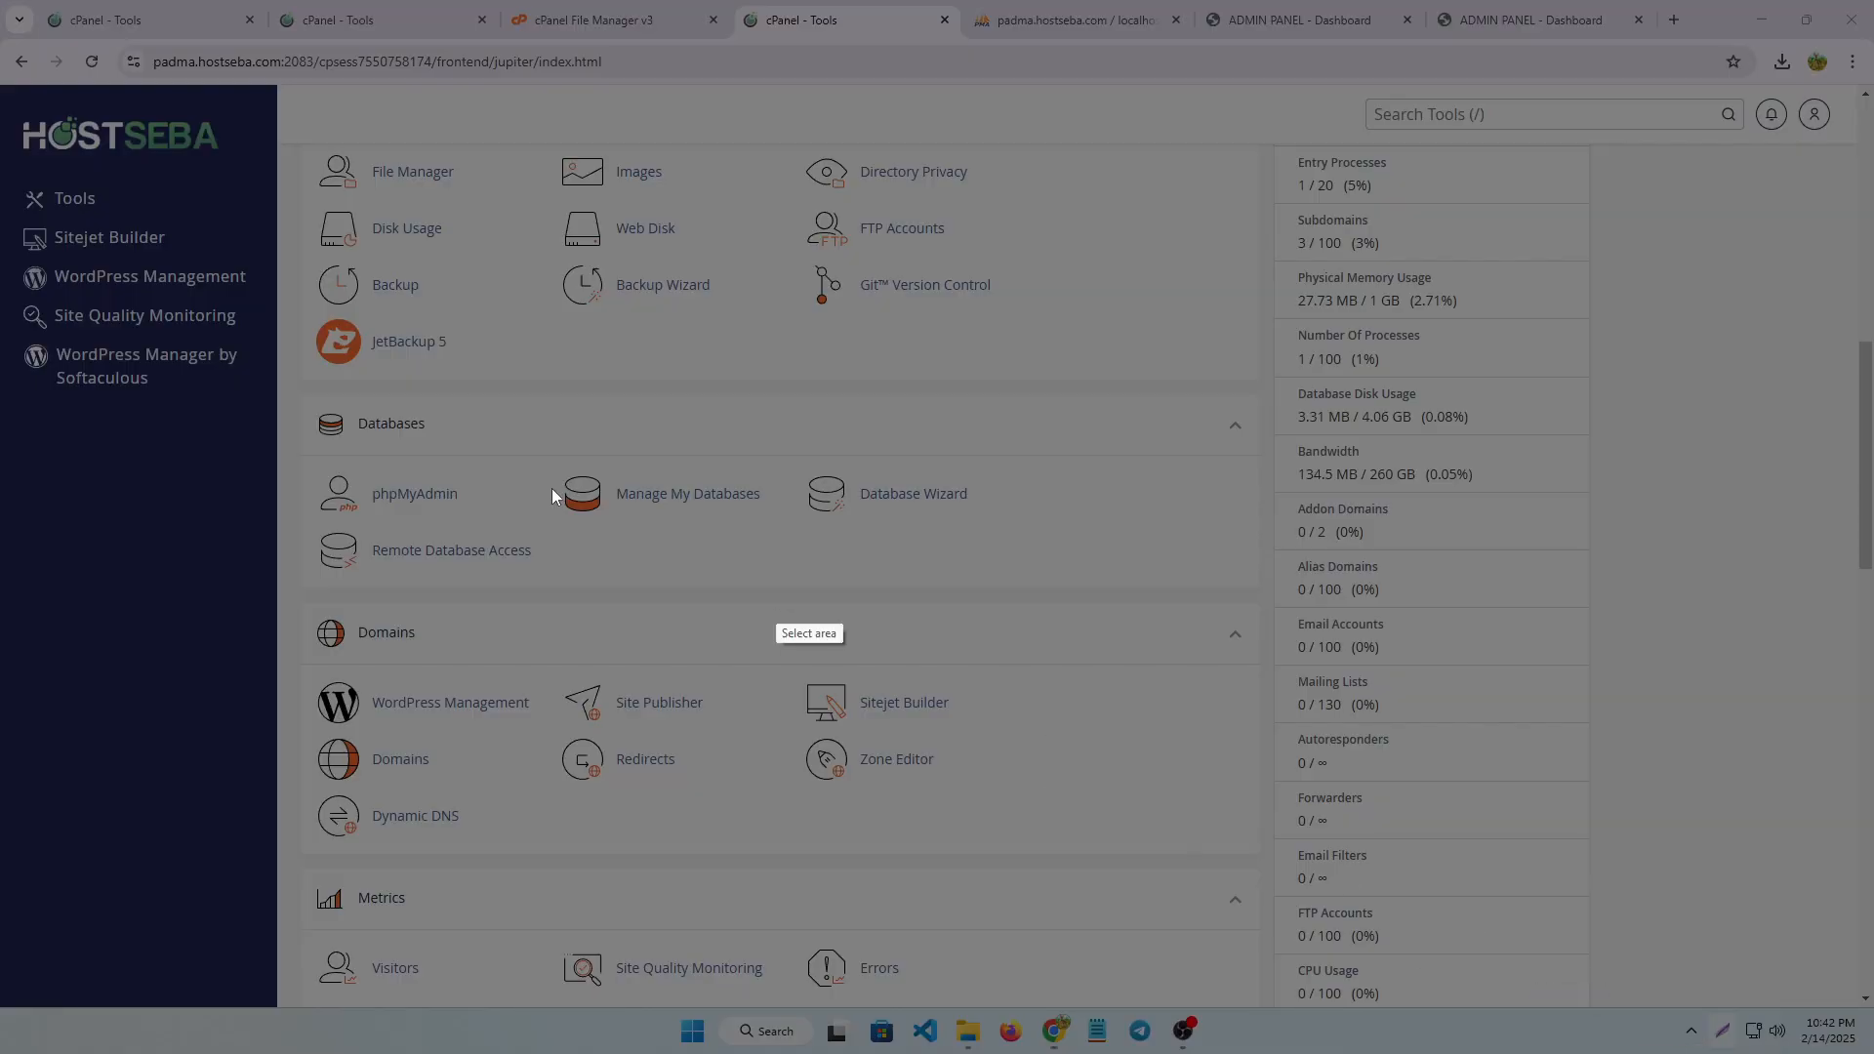
{"action": "left_click_drag", "start_coordinate": [301, 438], "coordinate": [522, 540]}
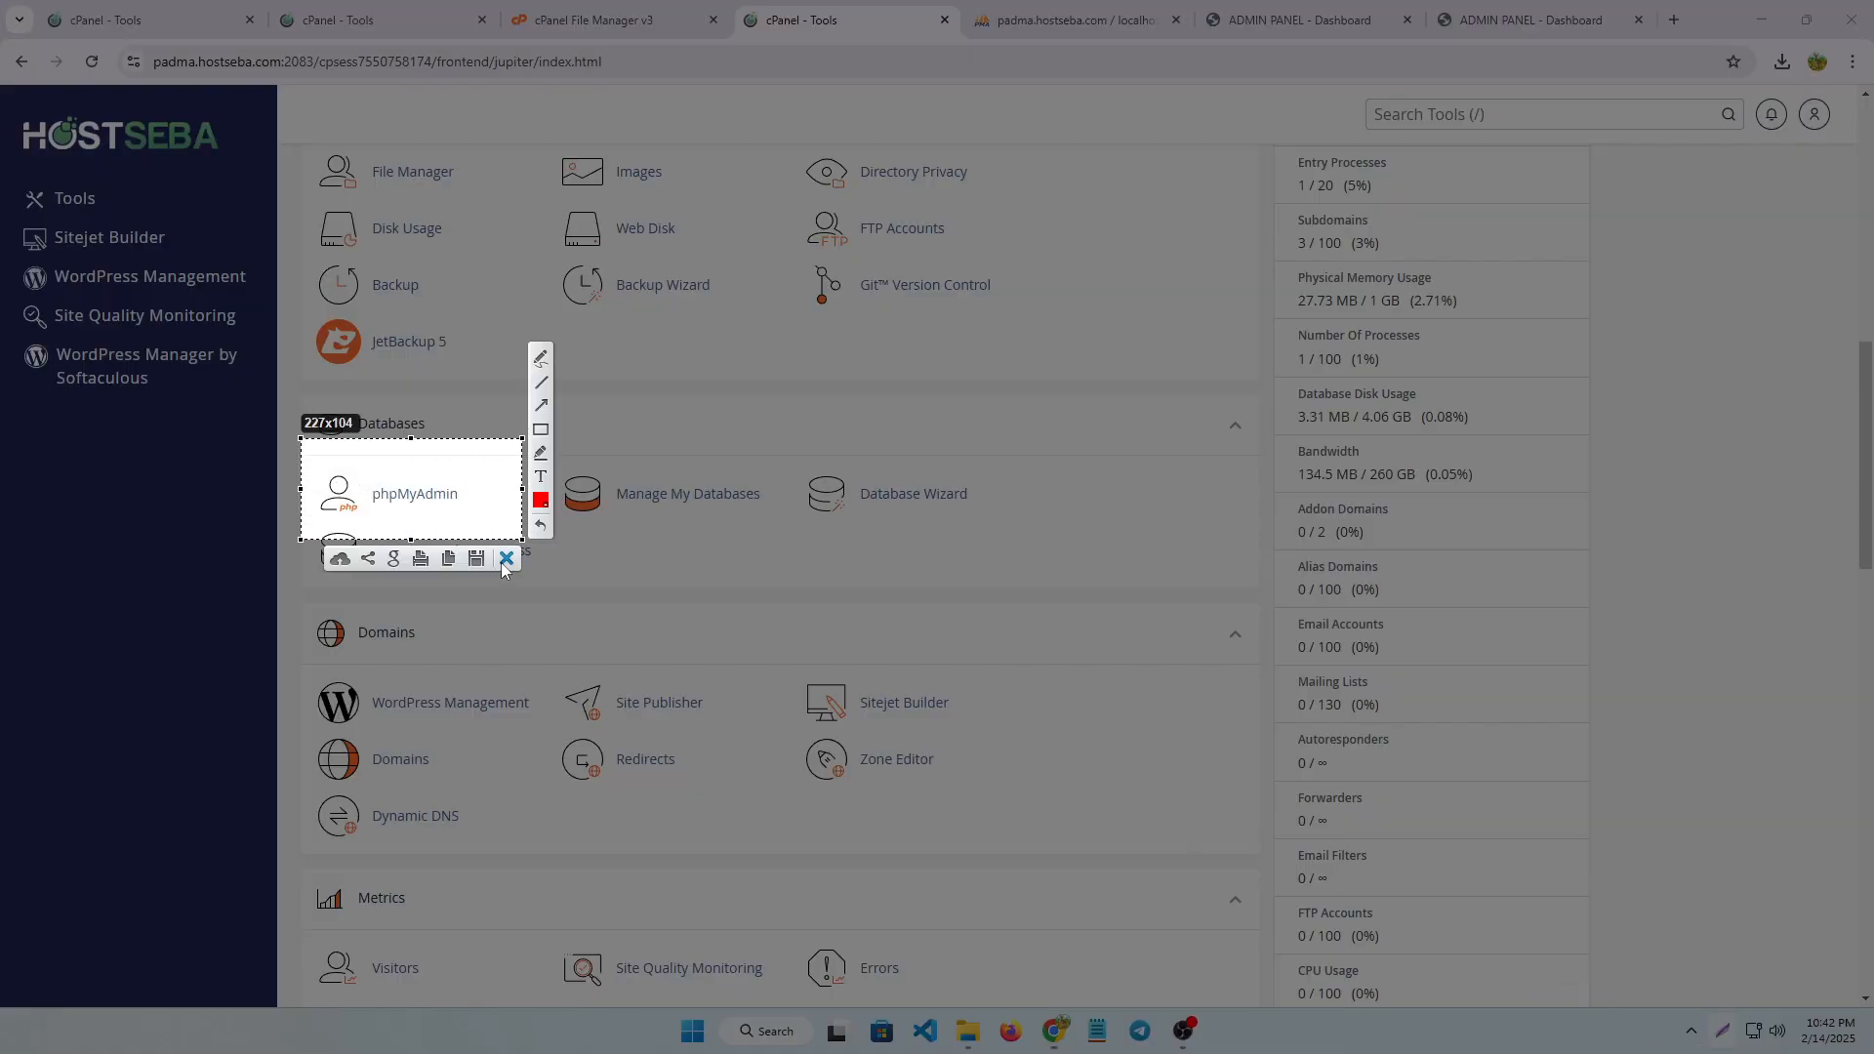
{"action": "left_click", "coordinate": [507, 559]}
Open phpMyAdmin, select the web2 database and open its import settings
{"action": "left_click", "coordinate": [408, 495]}
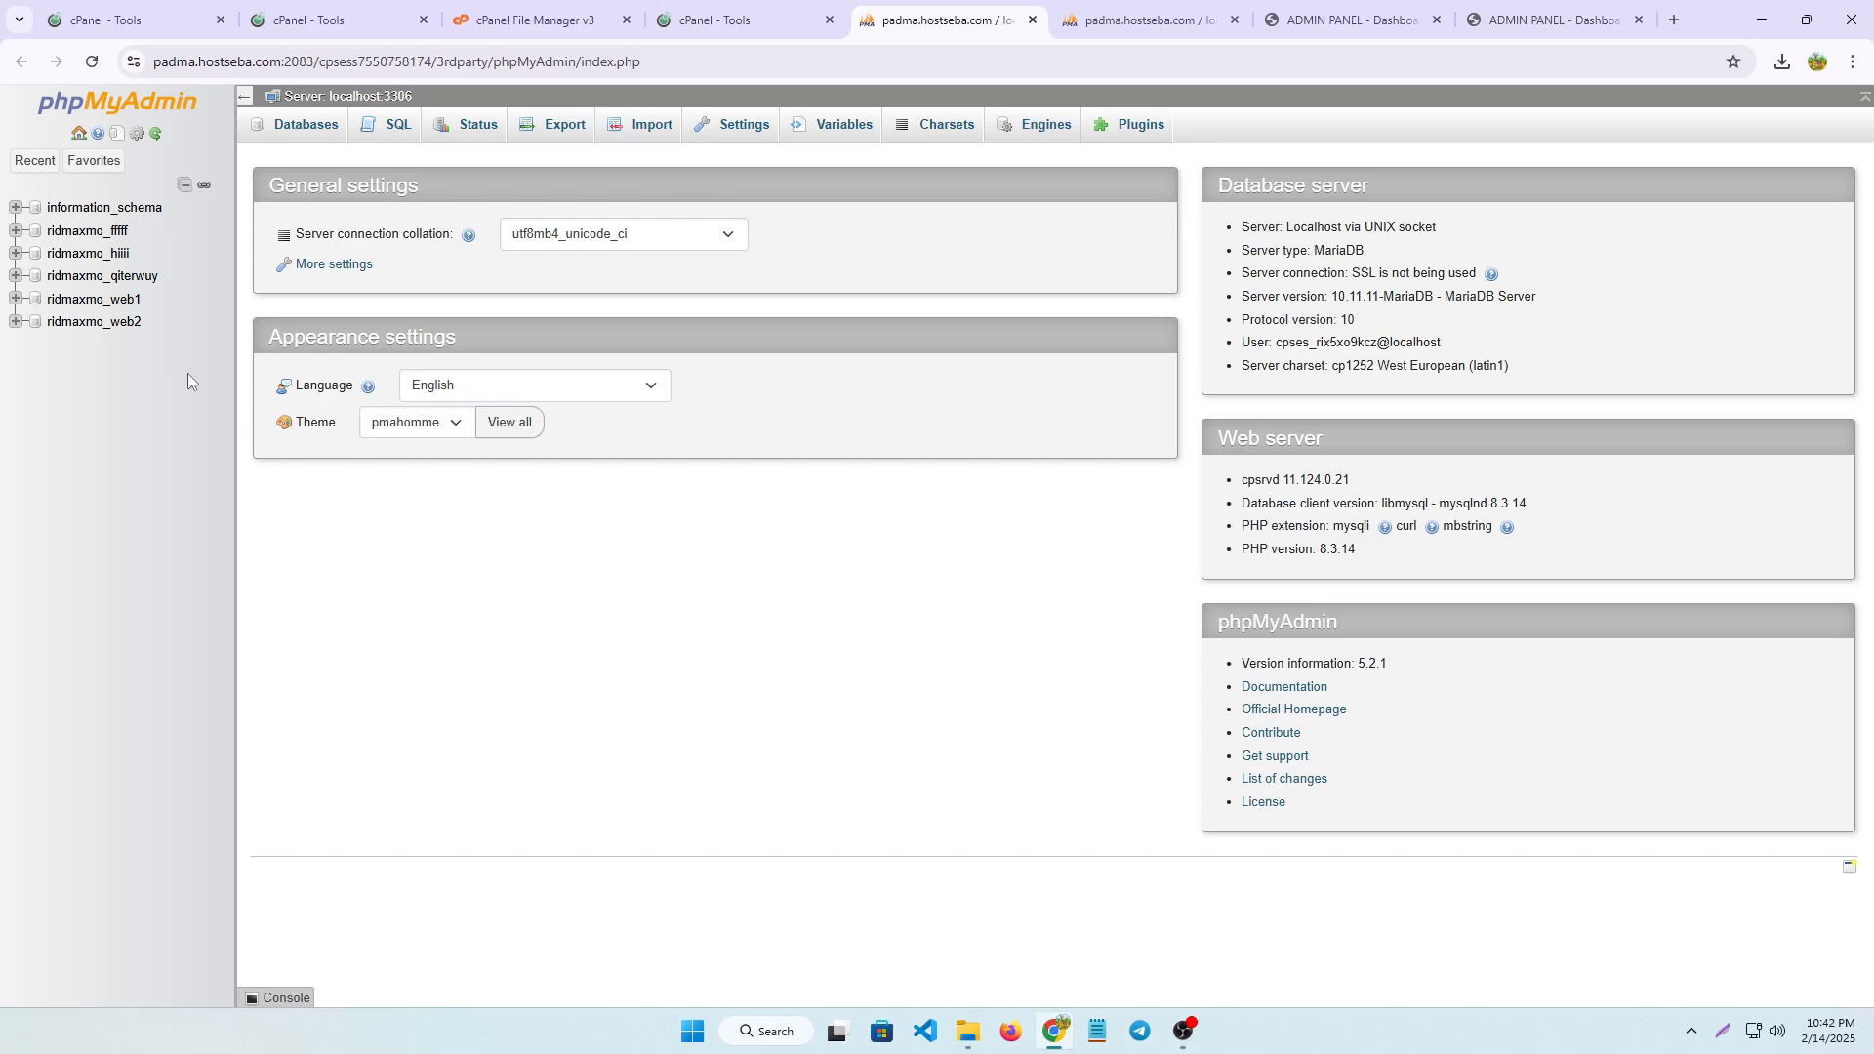
{"action": "left_click", "coordinate": [125, 326]}
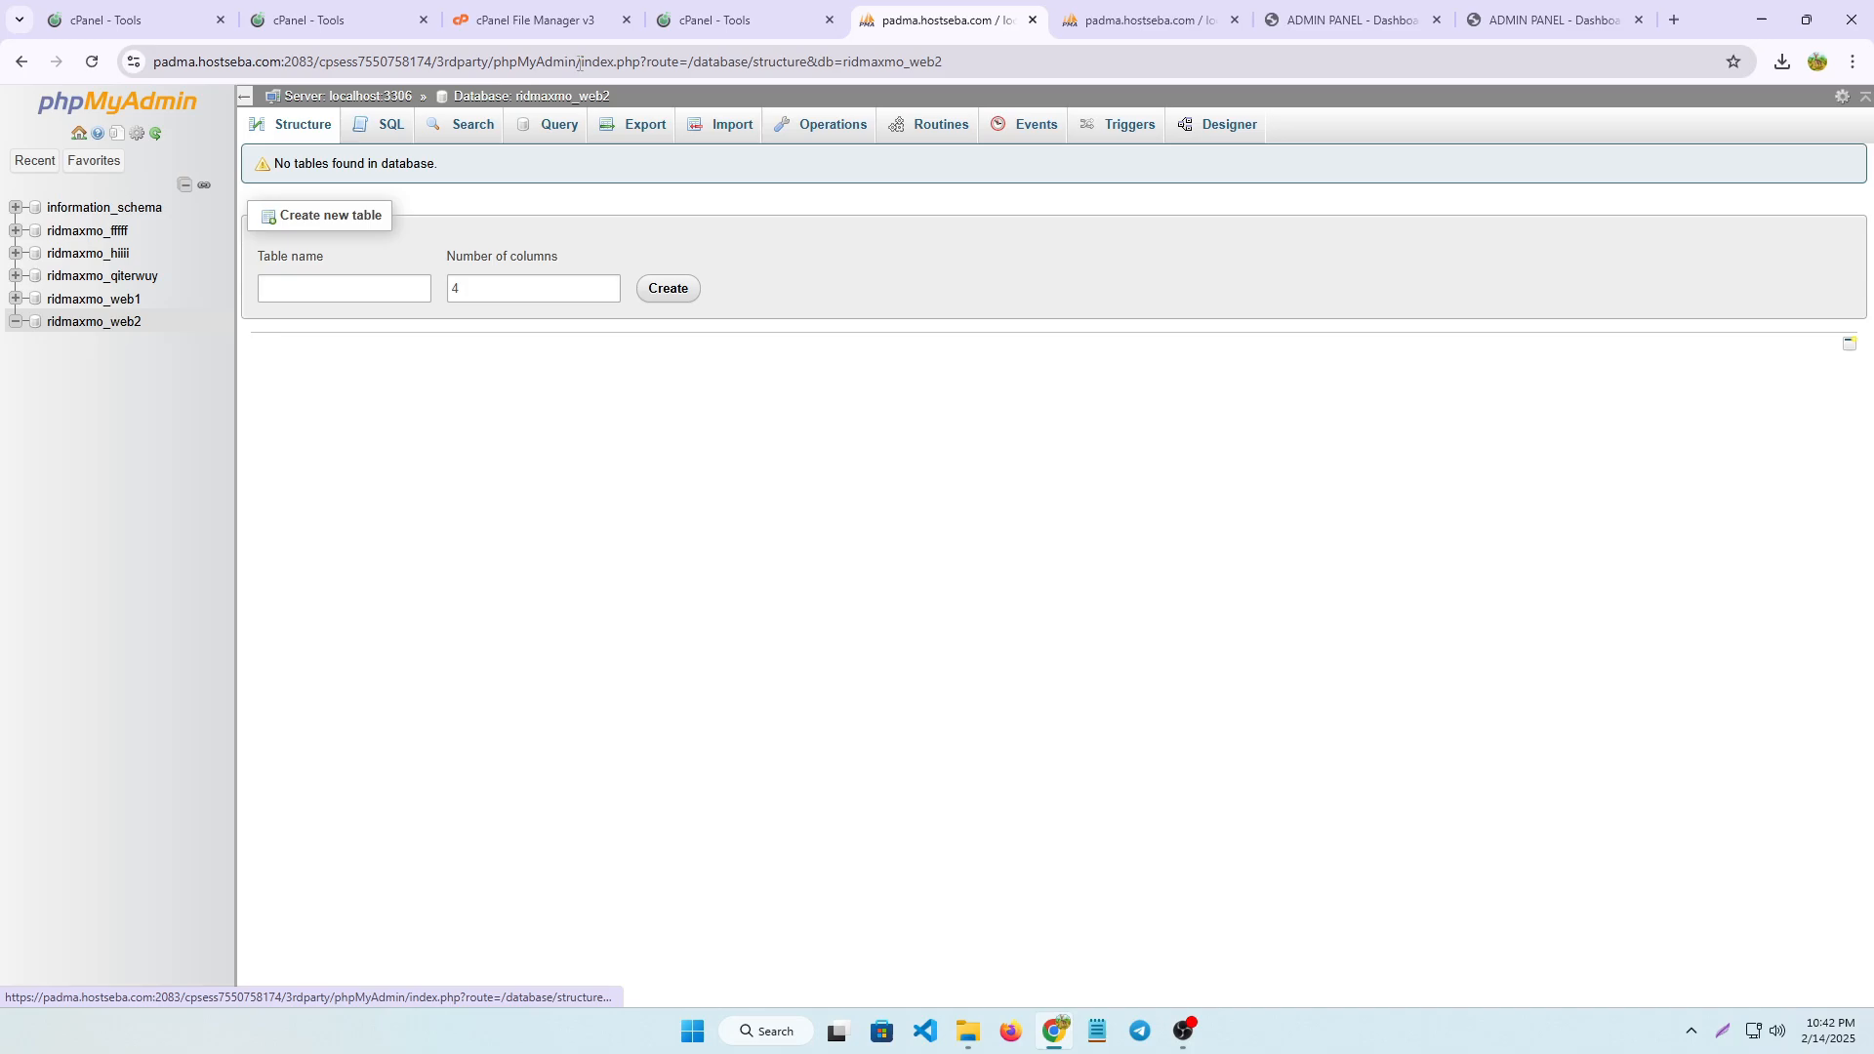
{"action": "left_click", "coordinate": [736, 133]}
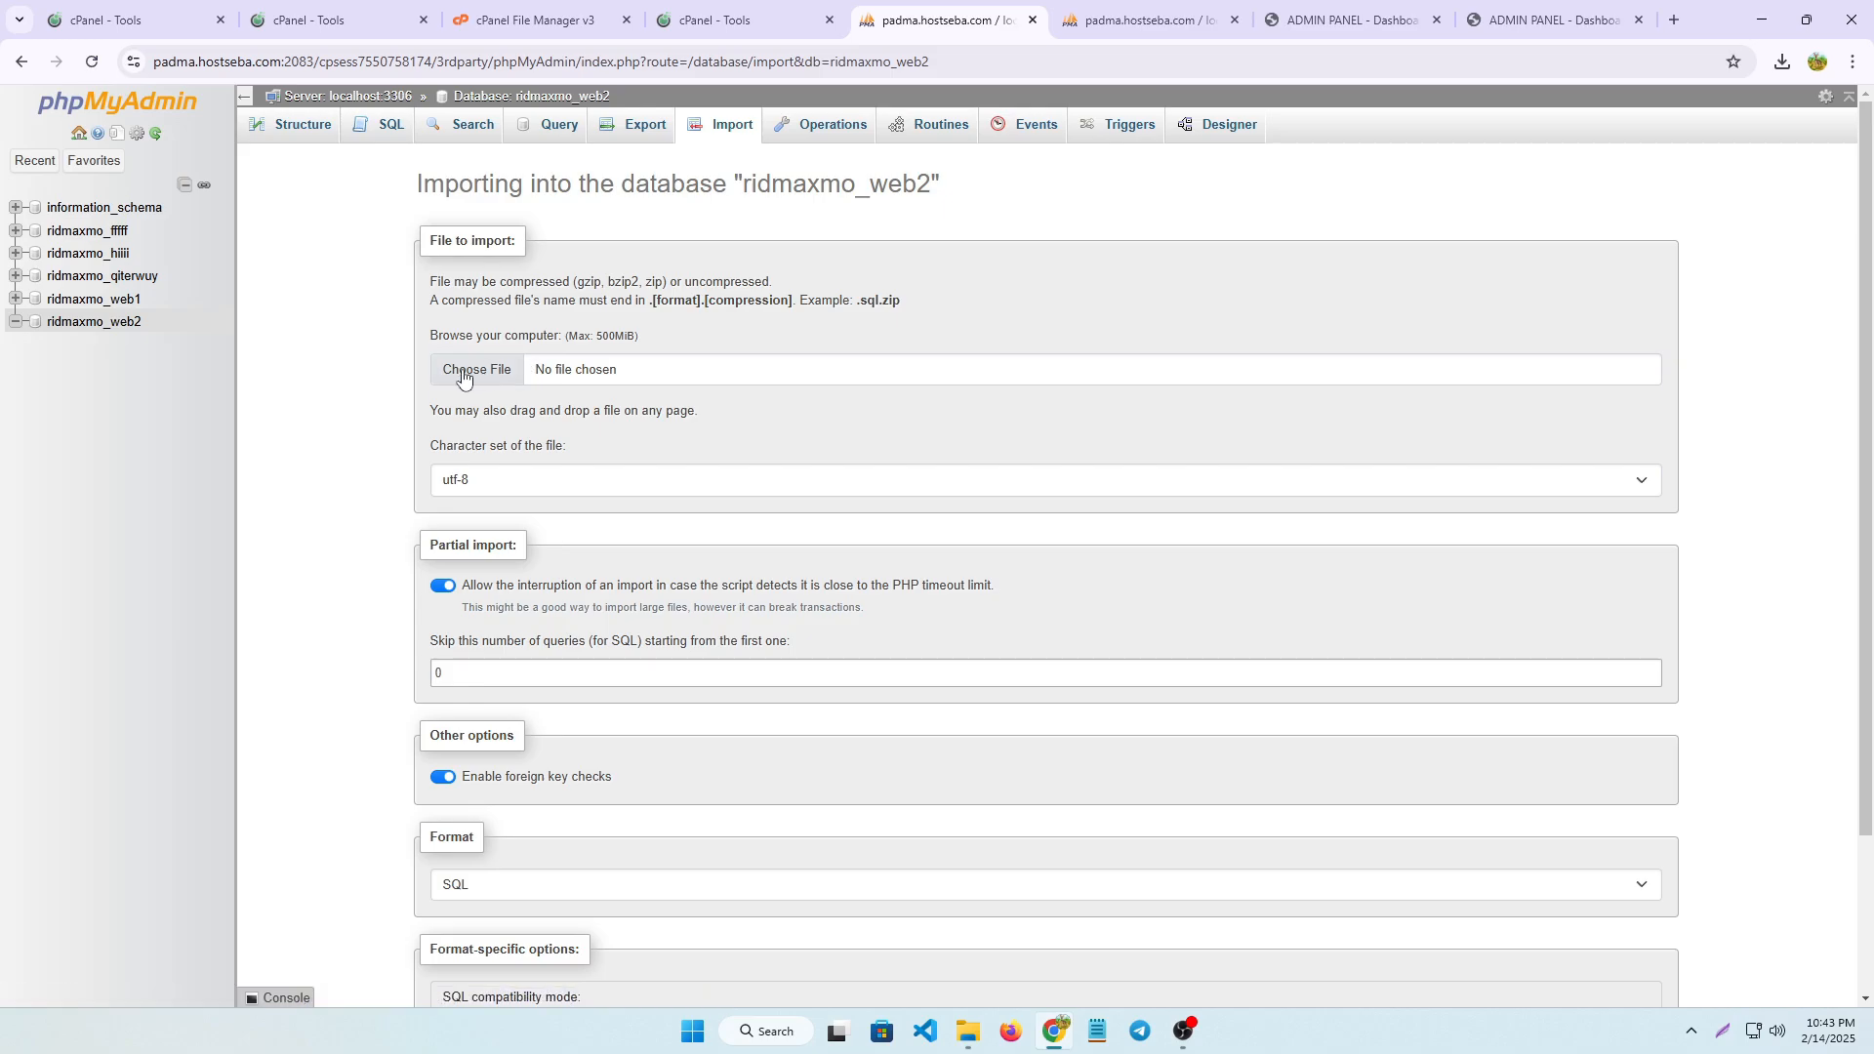
{"action": "scroll", "coordinate": [573, 640], "scroll_direction": "down", "scroll_amount": 2}
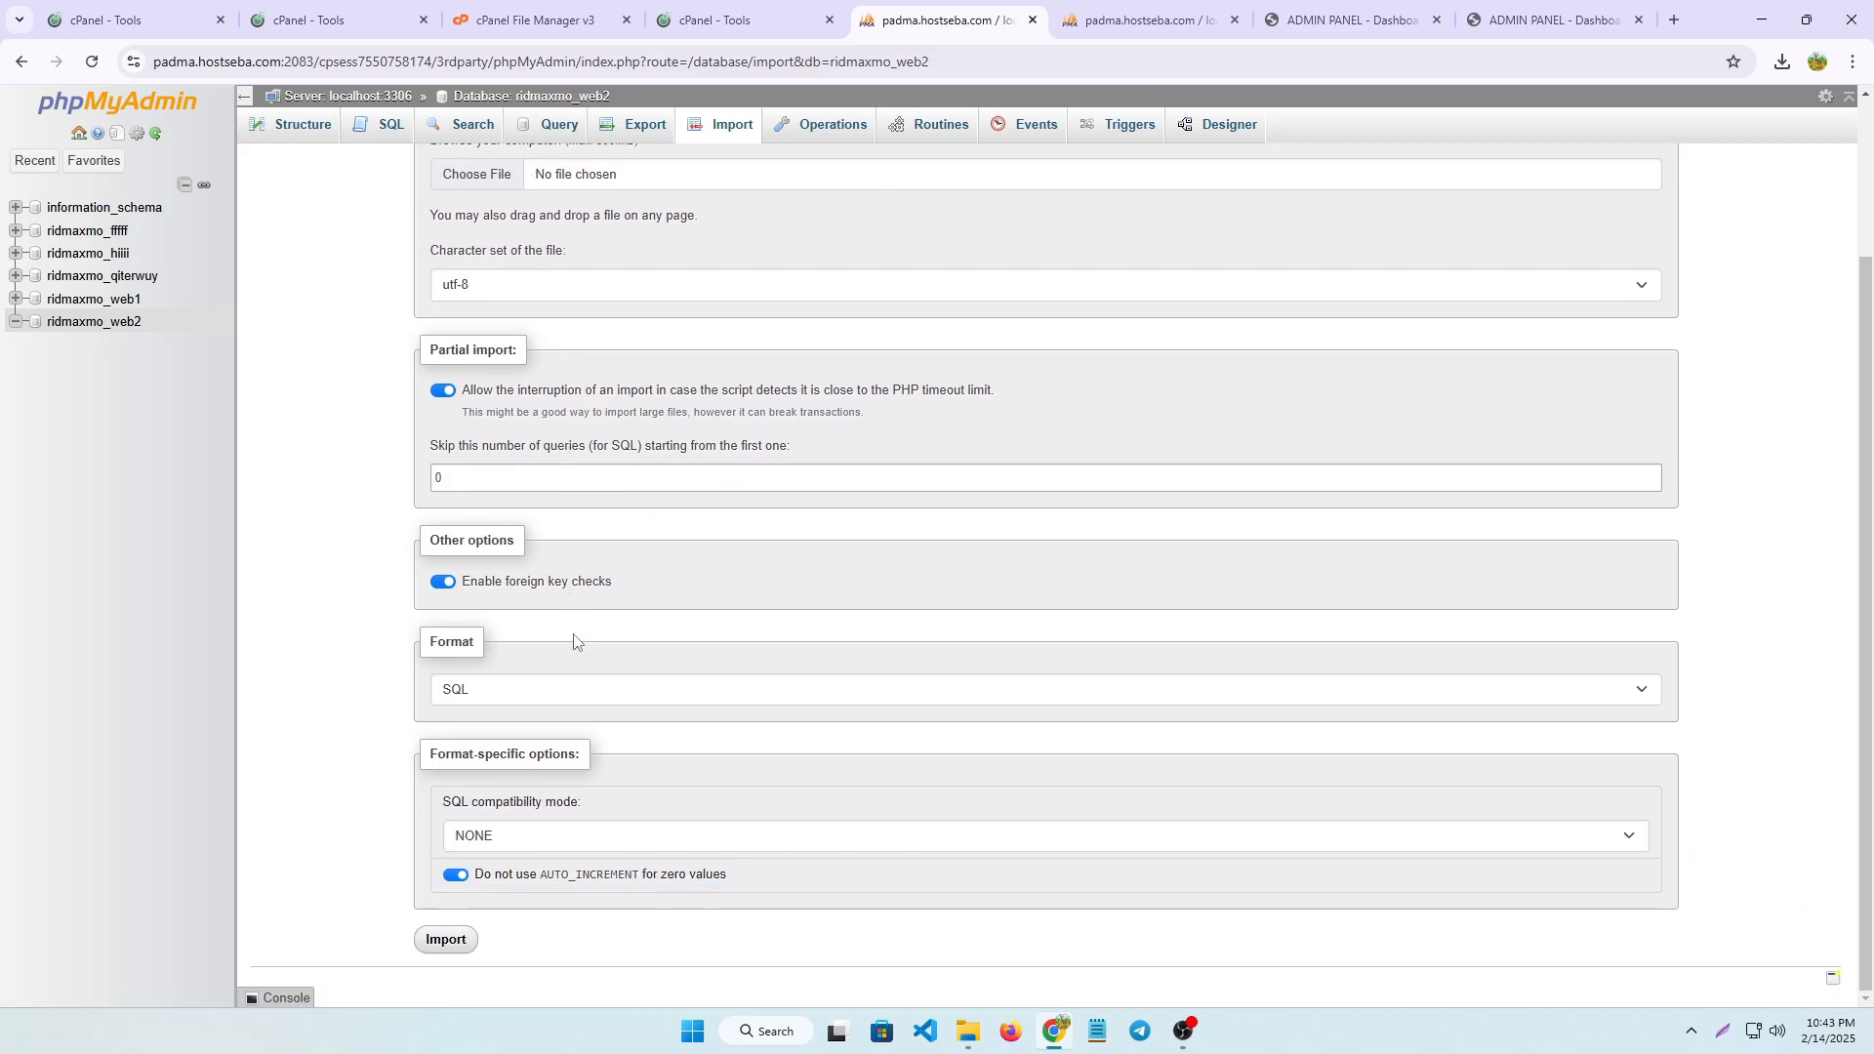
{"action": "scroll", "coordinate": [586, 673], "scroll_direction": "up", "scroll_amount": 2}
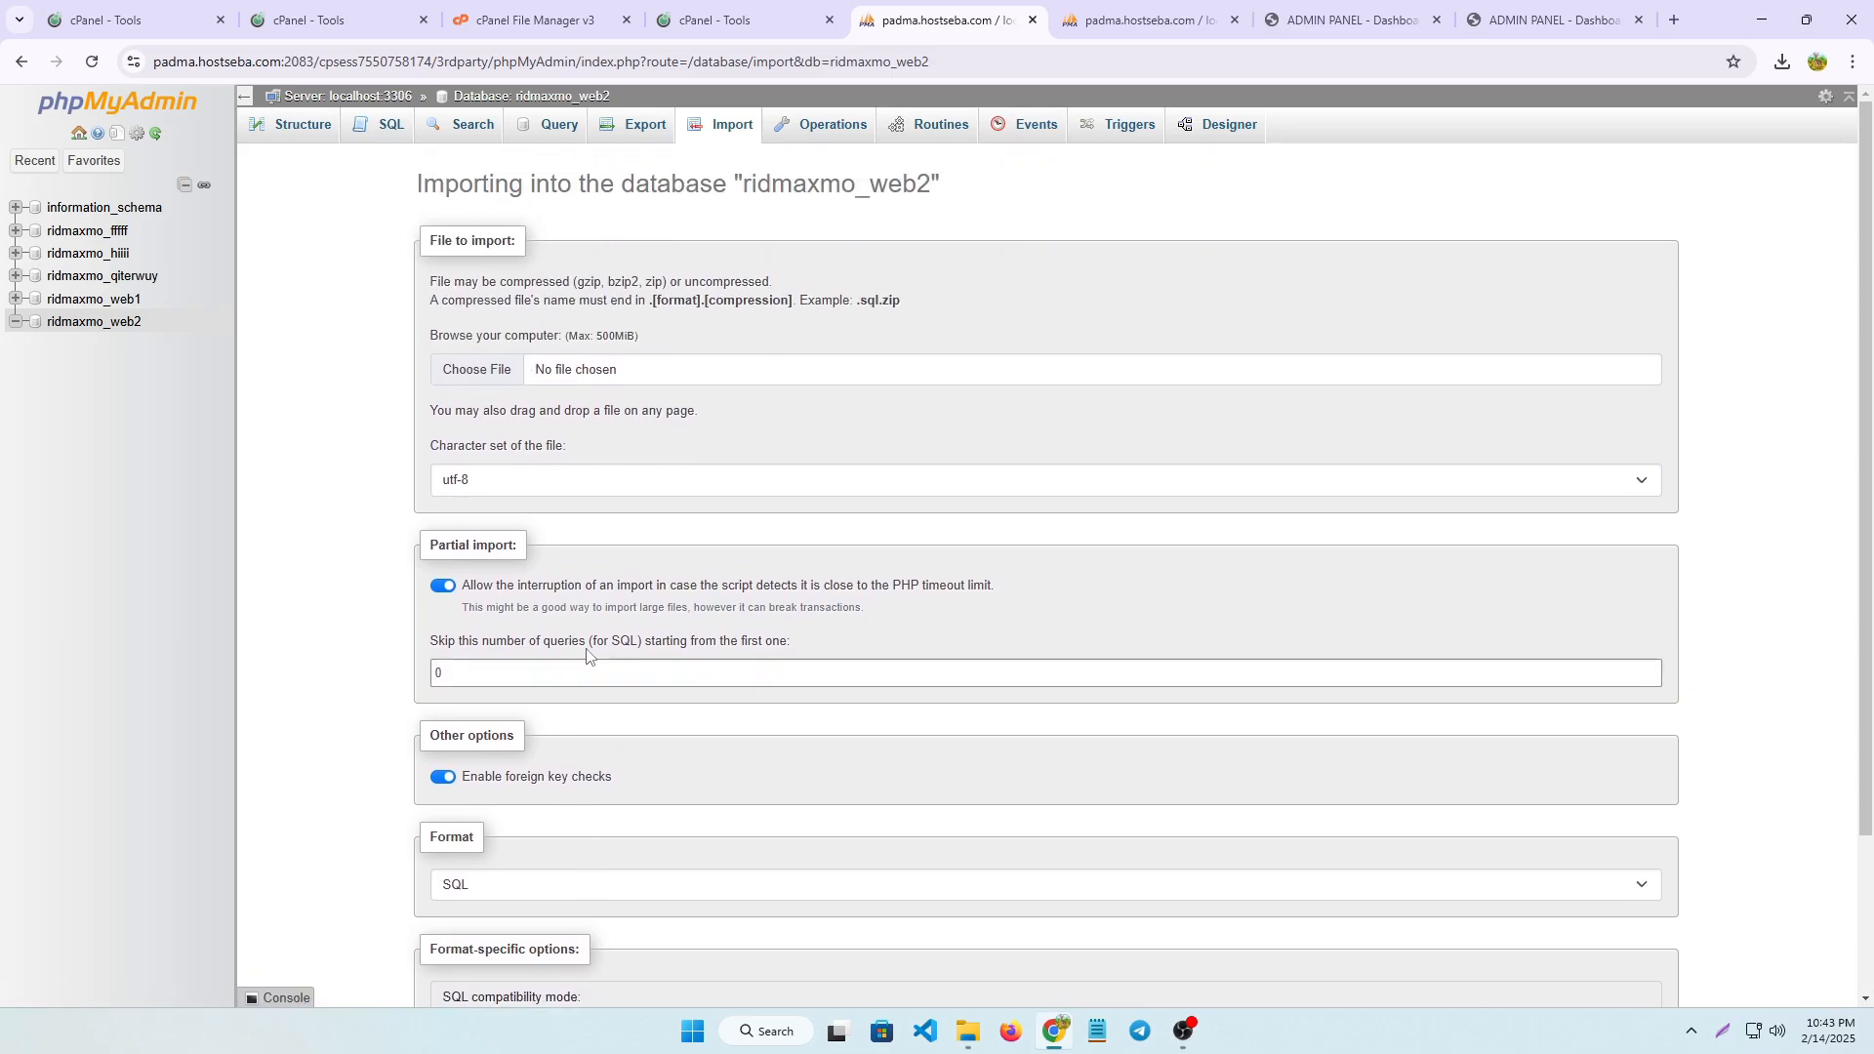
Import the ridmaxmo_web1 SQL file from Downloads into the web2 database, keeping the default import options
{"action": "left_click", "coordinate": [470, 370]}
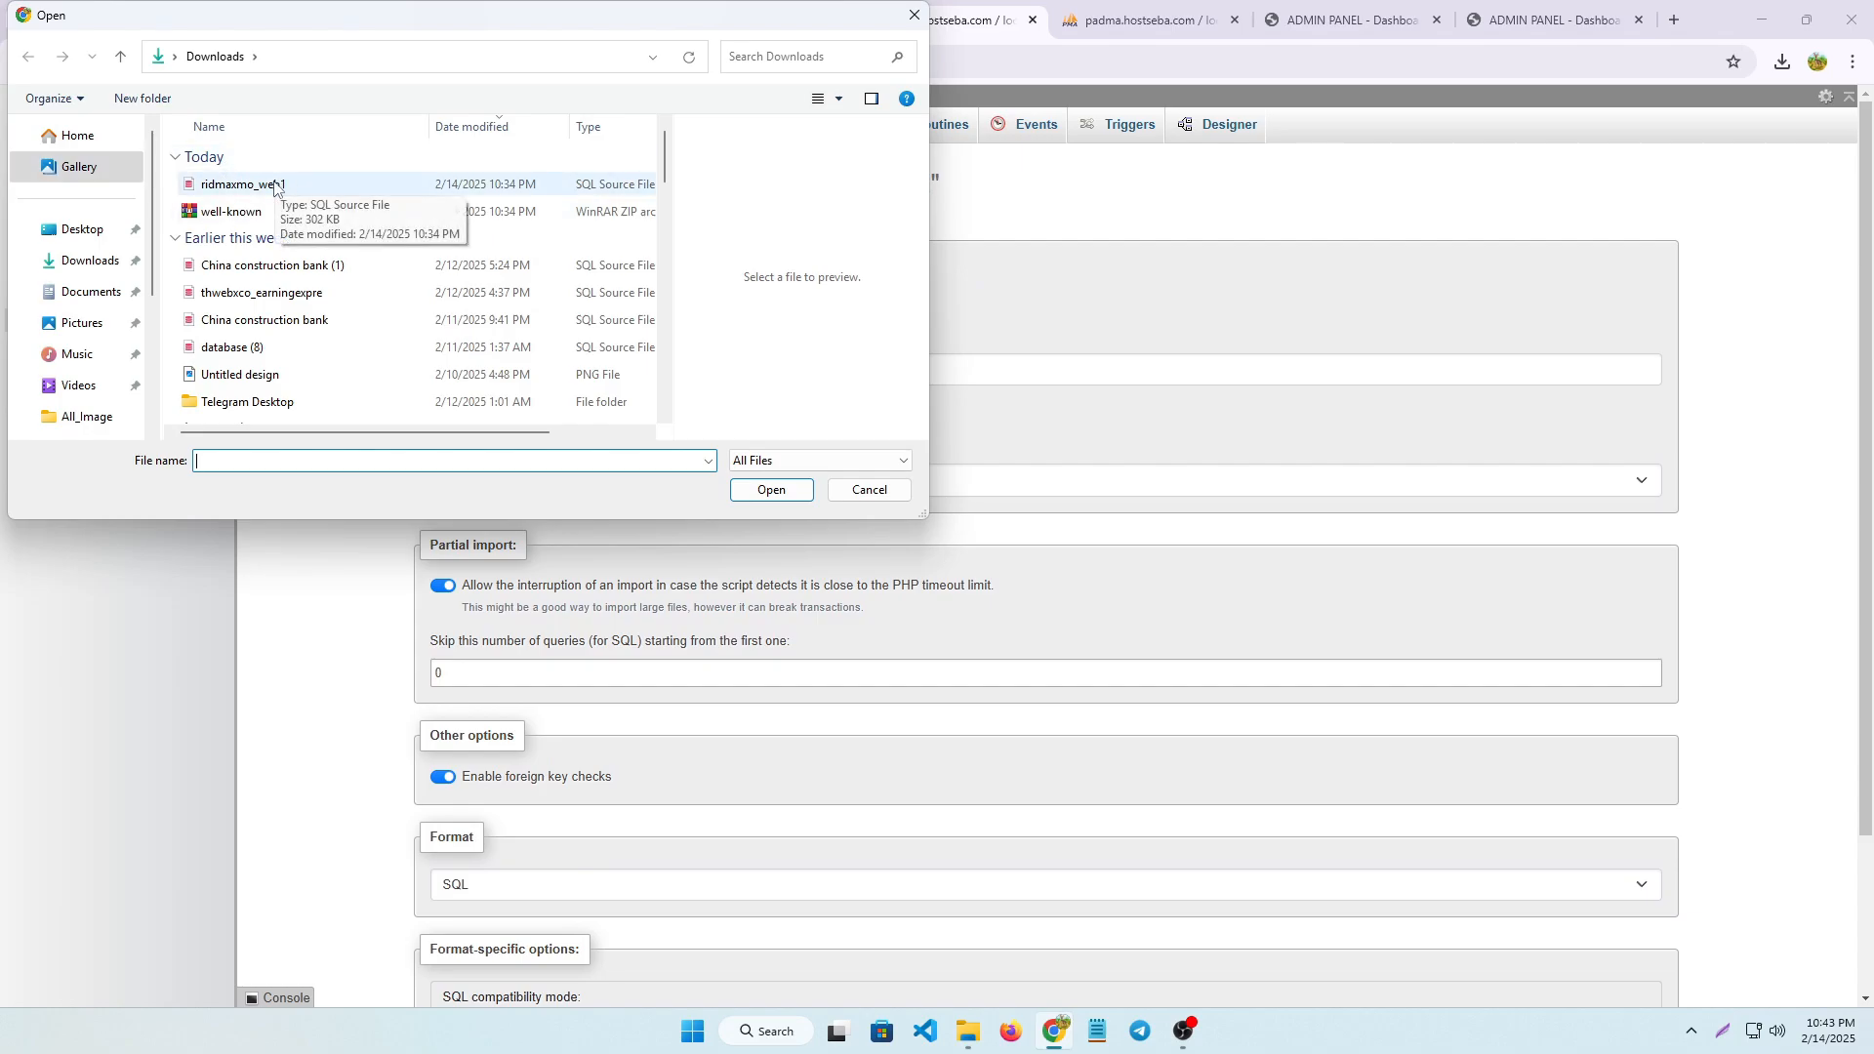
{"action": "left_click", "coordinate": [275, 187]}
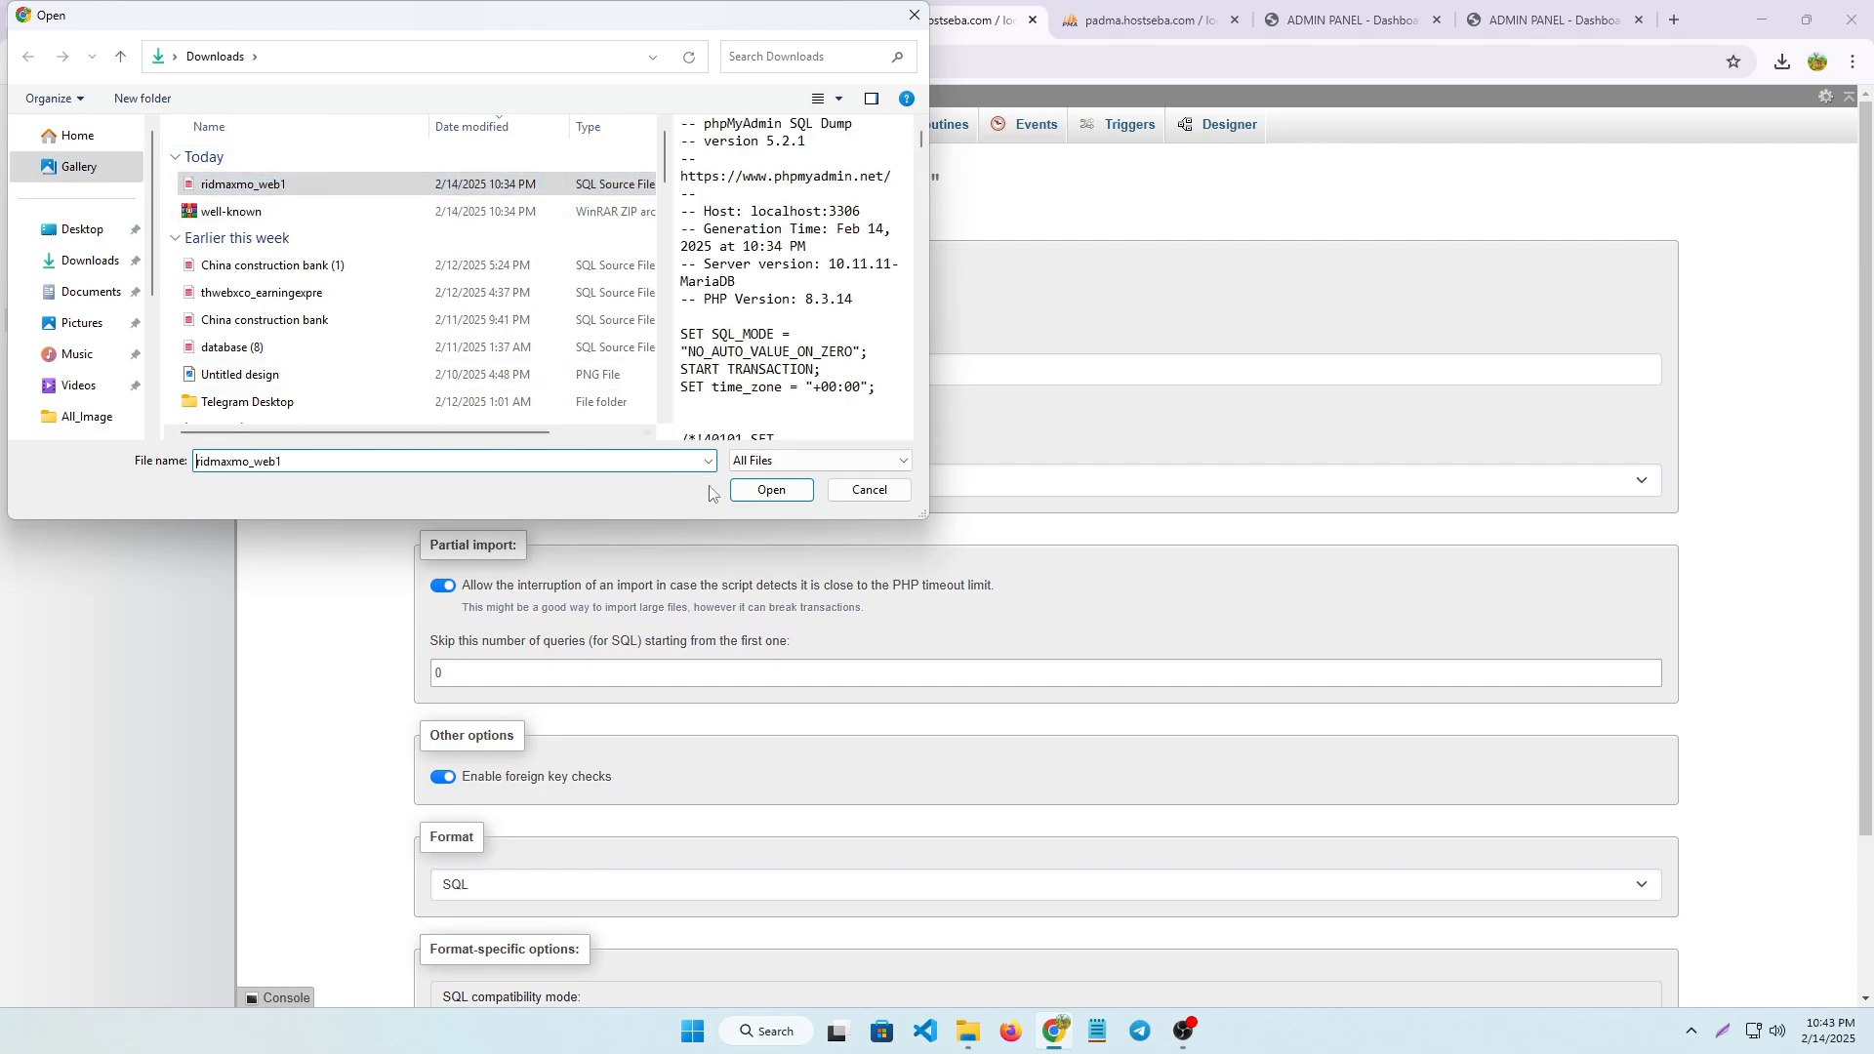
{"action": "left_click", "coordinate": [771, 489]}
{"action": "scroll", "coordinate": [335, 547], "scroll_direction": "down", "scroll_amount": 5}
{"action": "left_click", "coordinate": [444, 941]}
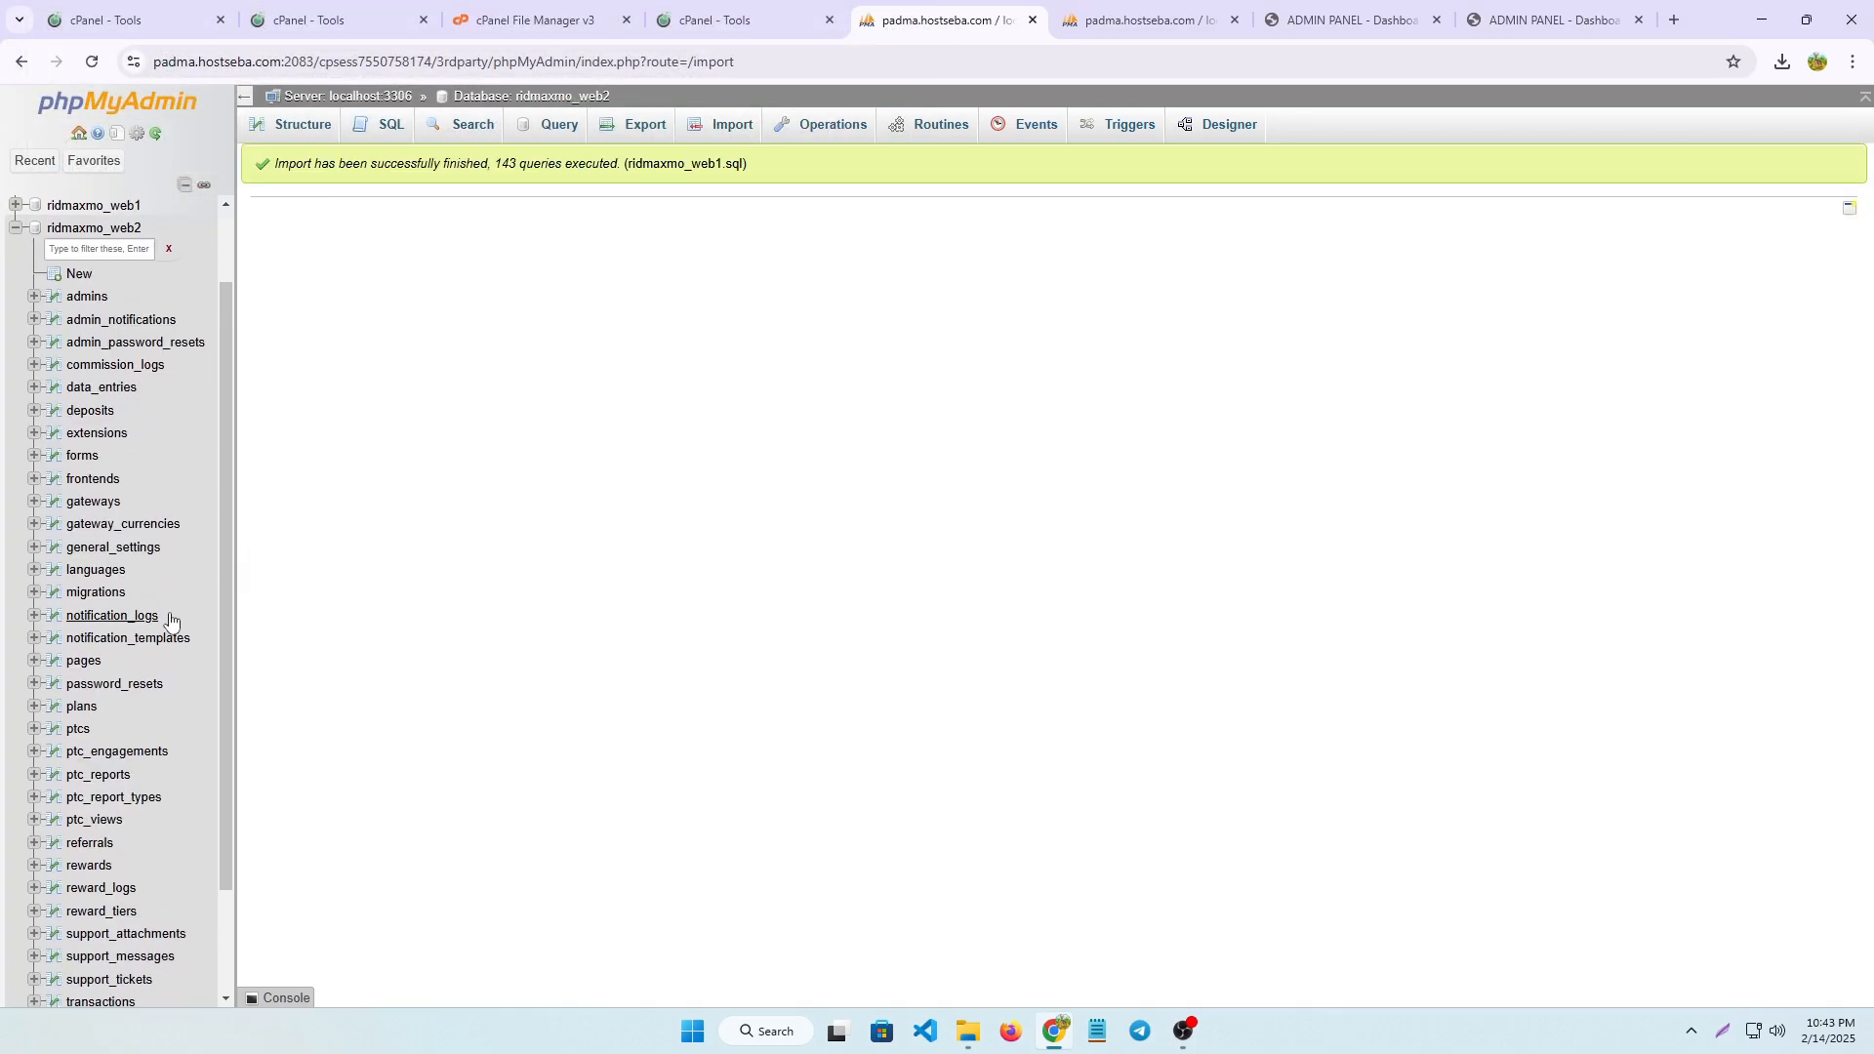
Open the File Manager from the cPanel tools, go to the web2.ridmaxmoney.com folder and copy its domain name
{"action": "left_click", "coordinate": [768, 7]}
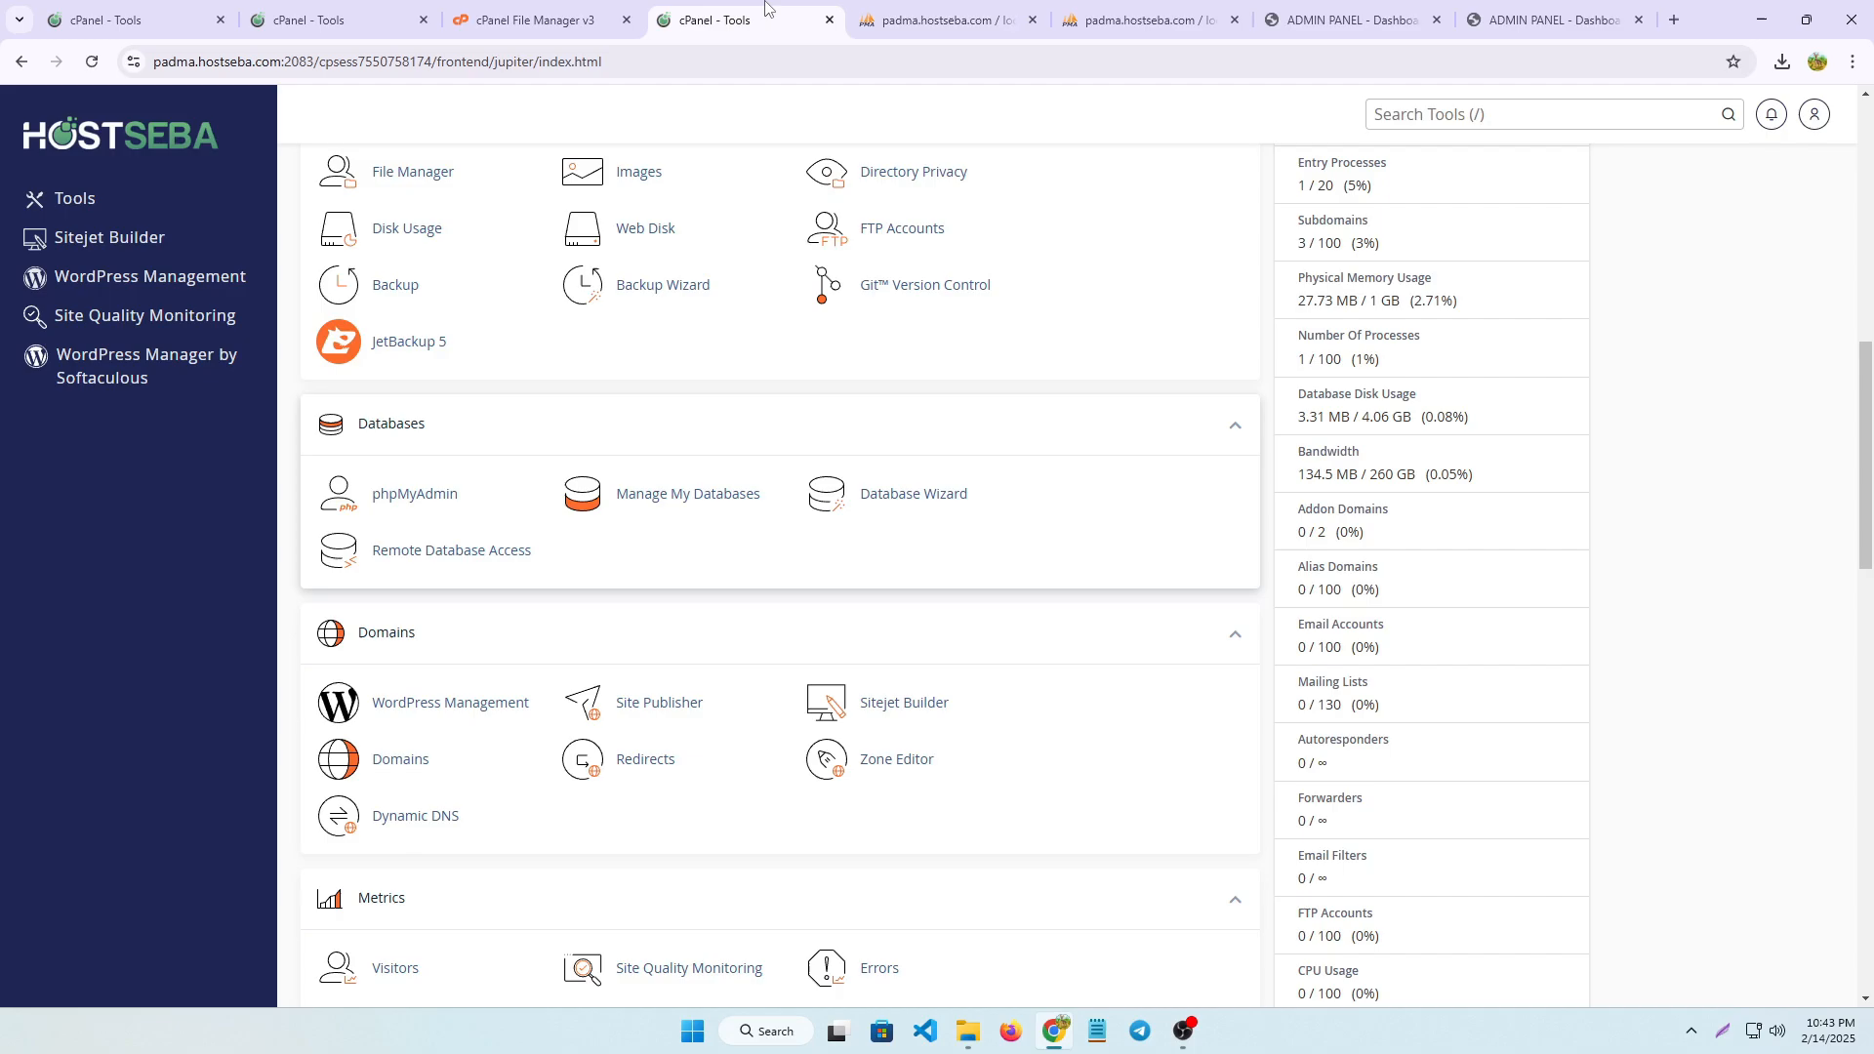
{"action": "scroll", "coordinate": [435, 664], "scroll_direction": "down", "scroll_amount": 3}
{"action": "scroll", "coordinate": [446, 739], "scroll_direction": "down", "scroll_amount": 3}
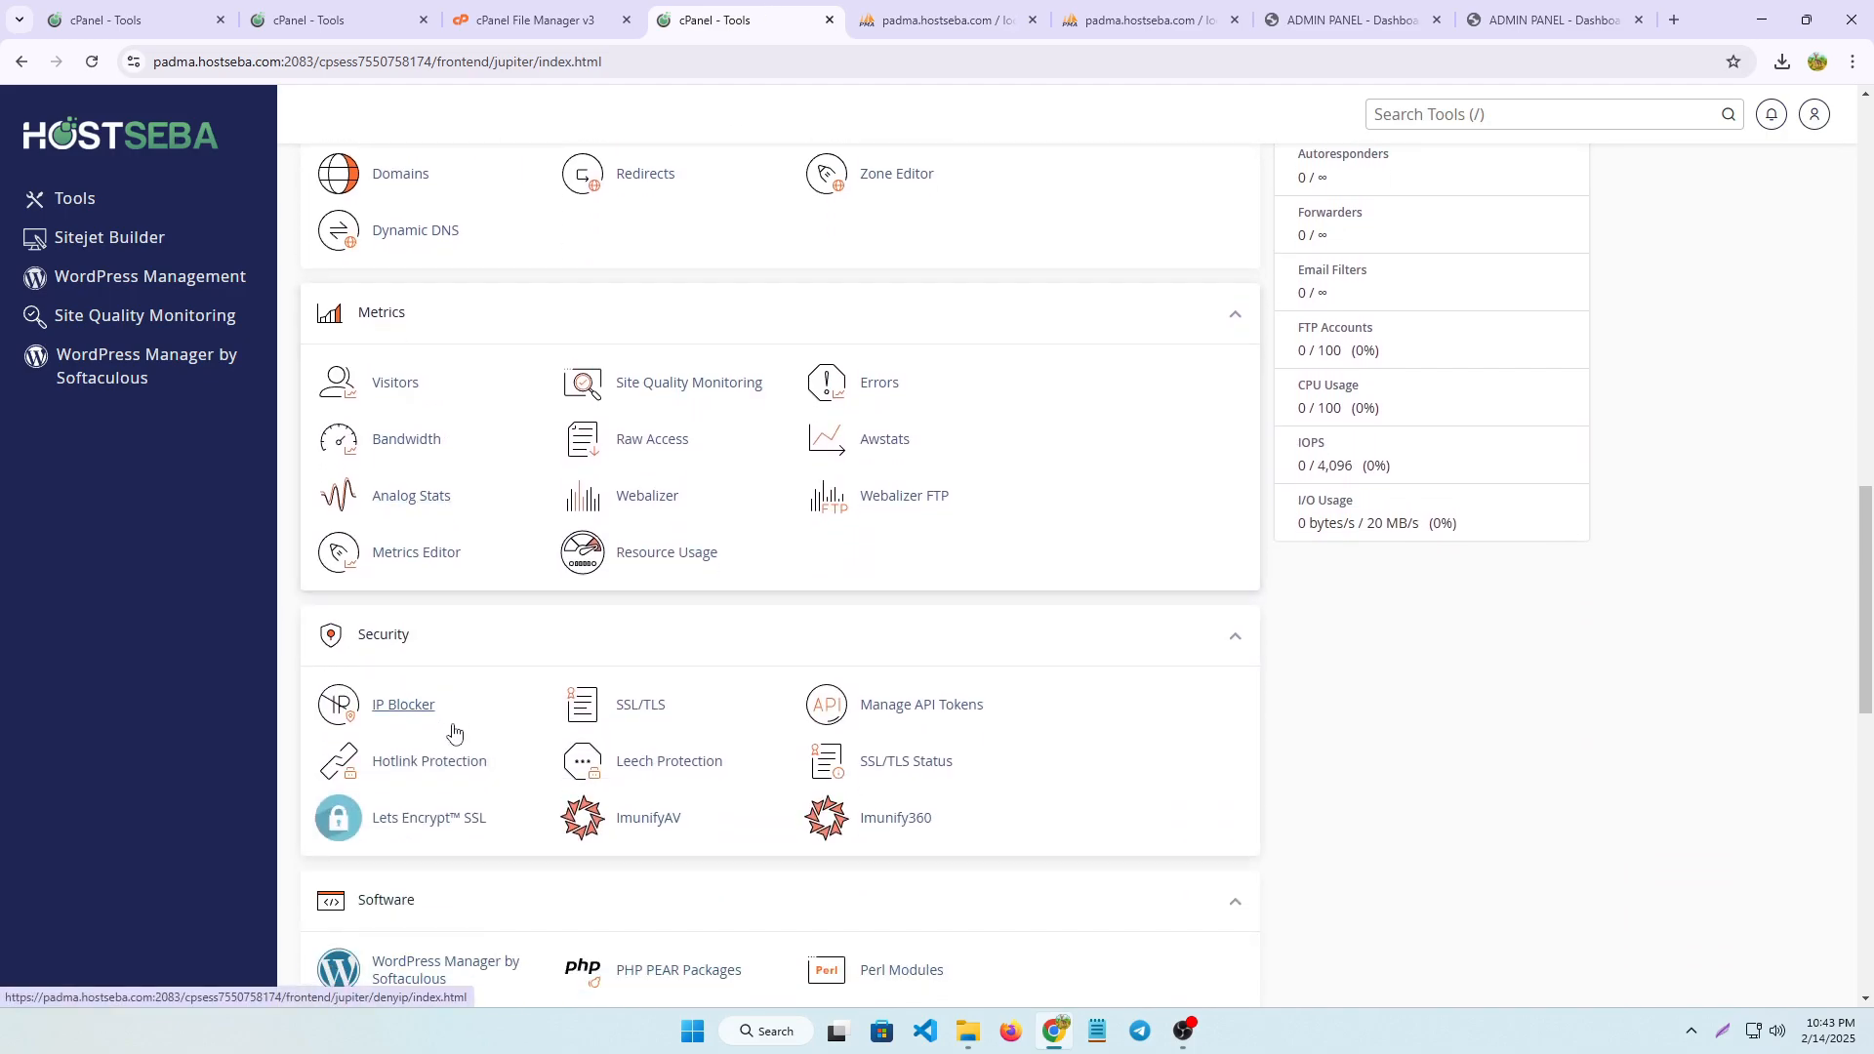
{"action": "scroll", "coordinate": [452, 723], "scroll_direction": "up", "scroll_amount": 4}
{"action": "scroll", "coordinate": [652, 608], "scroll_direction": "up", "scroll_amount": 5}
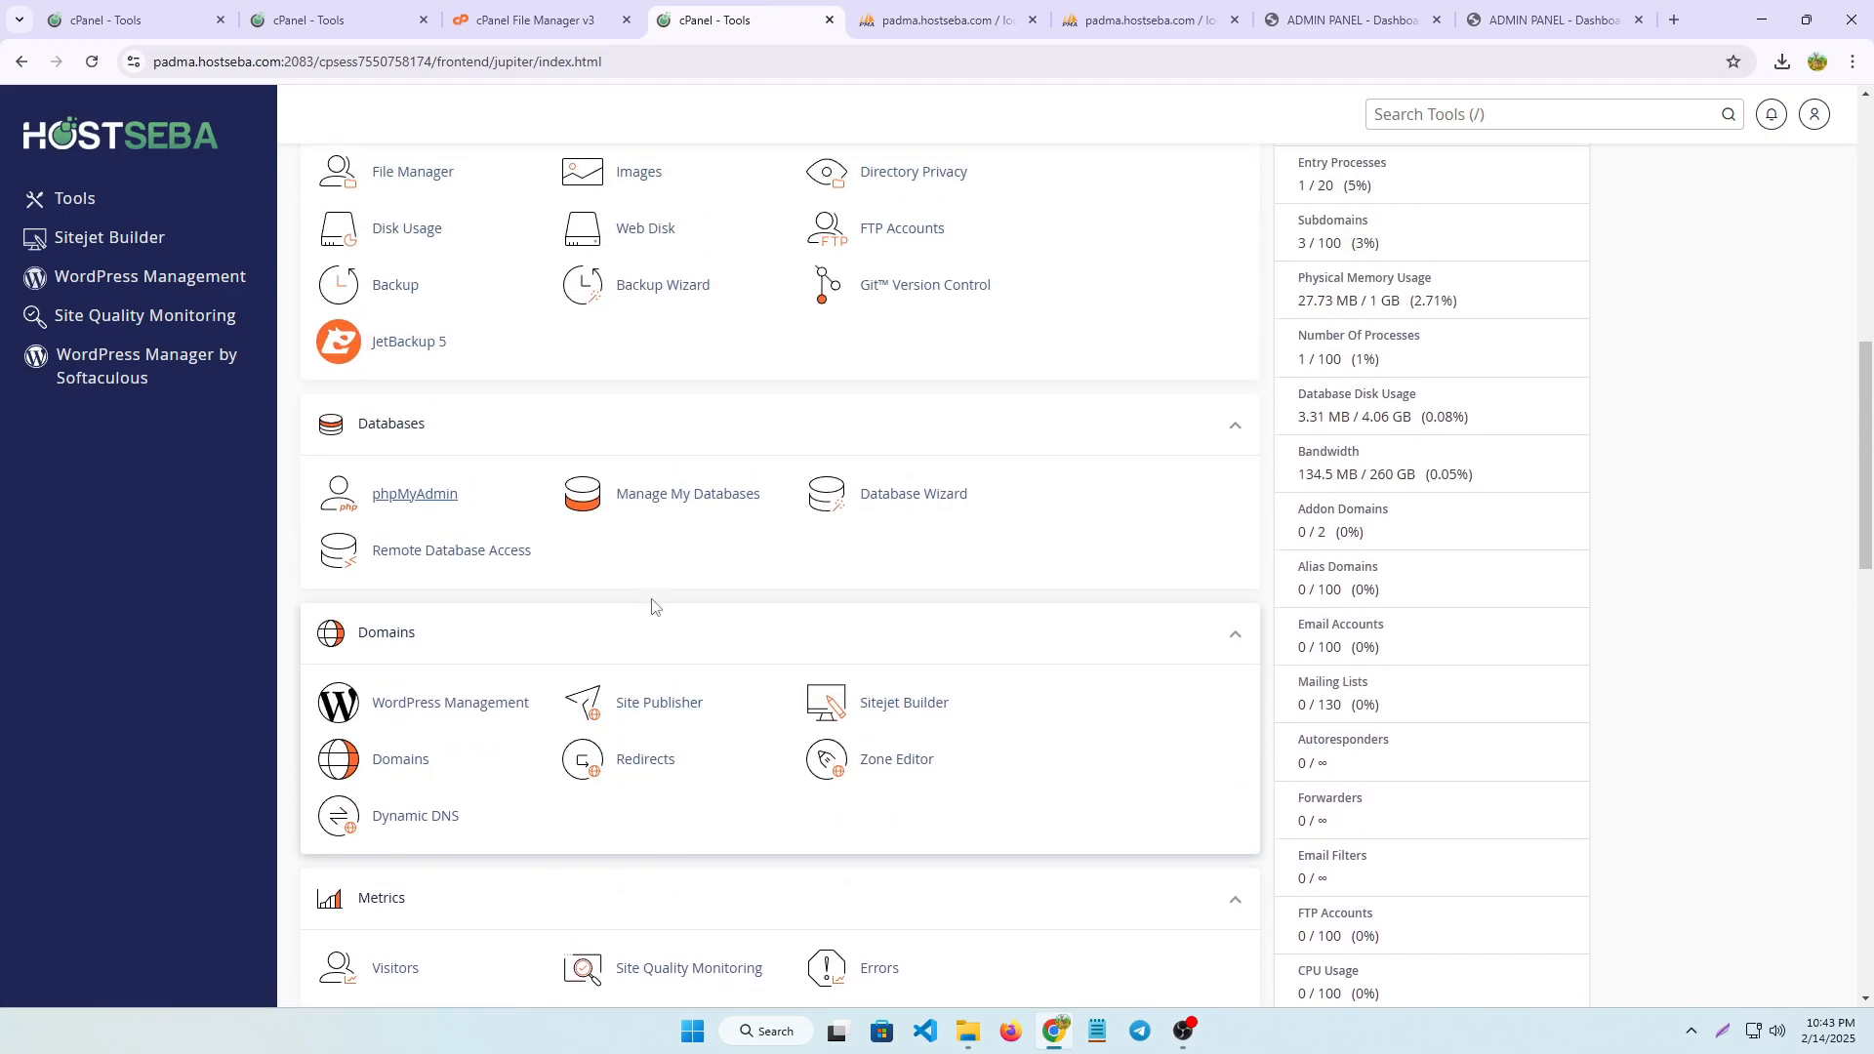
{"action": "middle_click", "coordinate": [441, 471]}
{"action": "scroll", "coordinate": [830, 722], "scroll_direction": "up", "scroll_amount": 1}
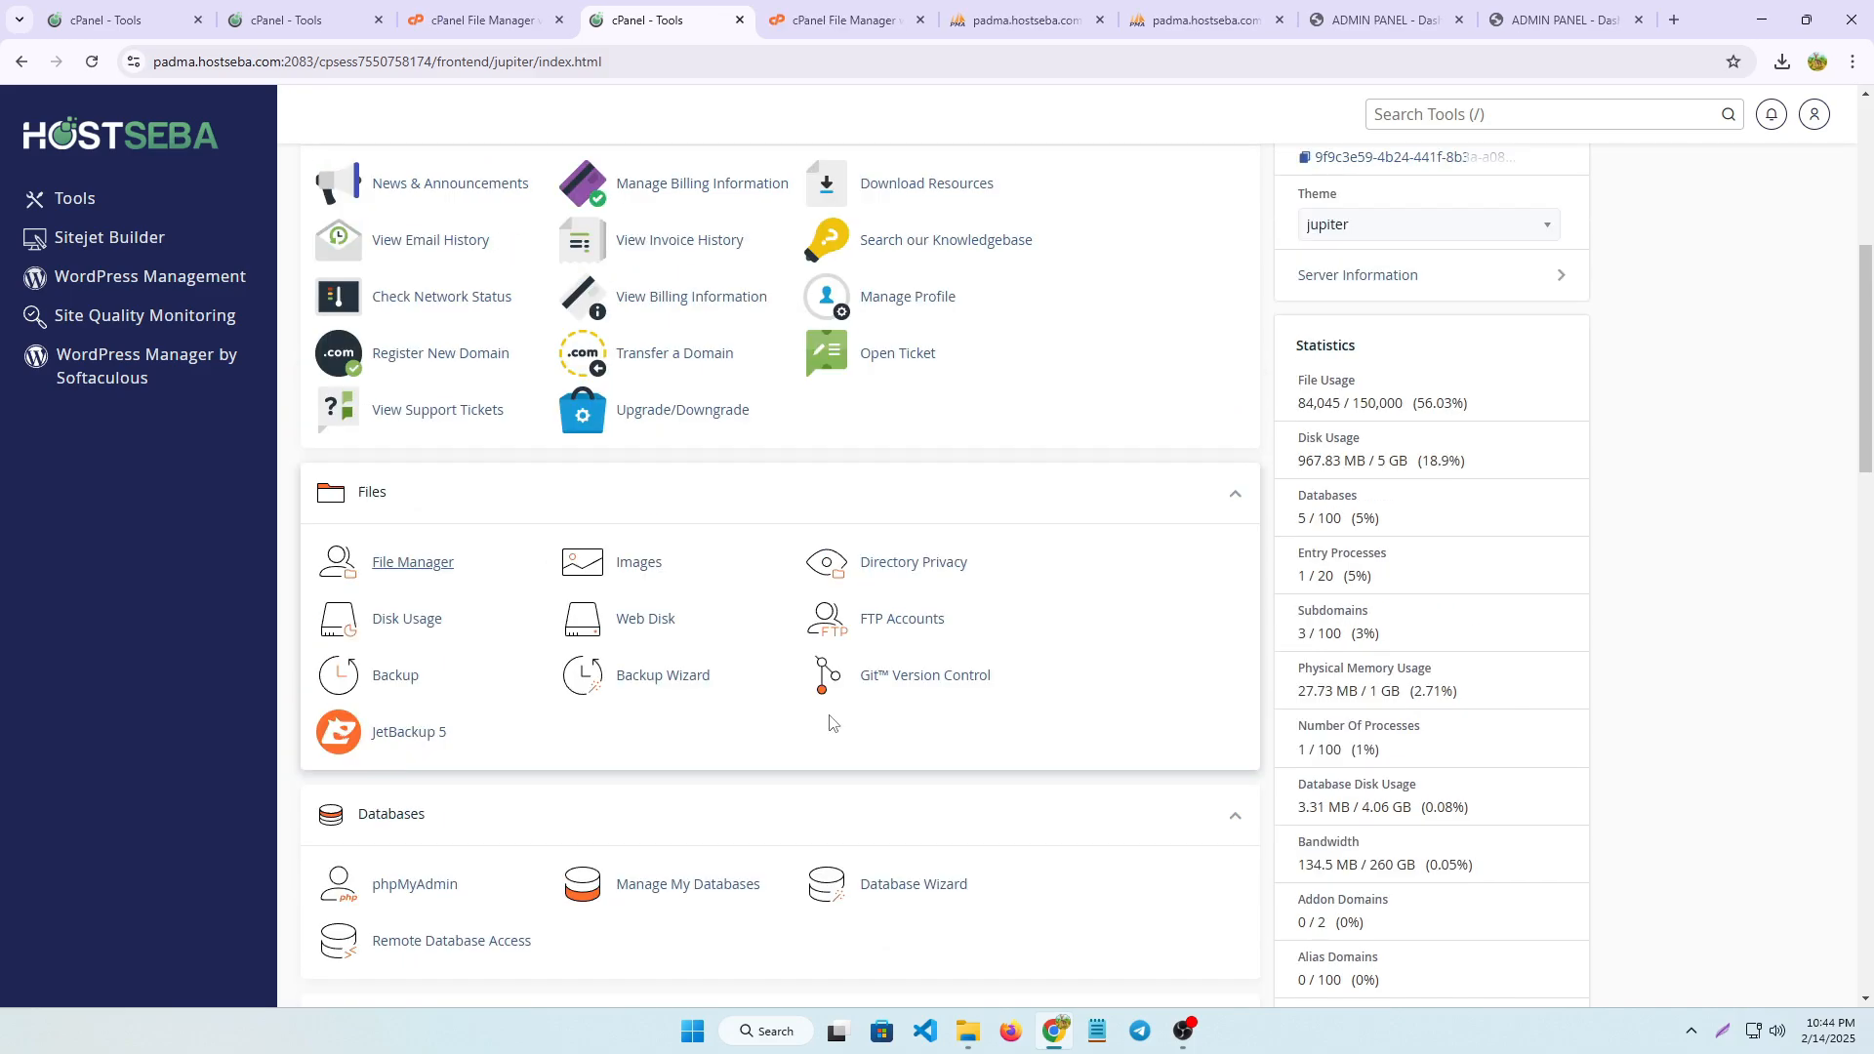
{"action": "left_click", "coordinate": [428, 571]}
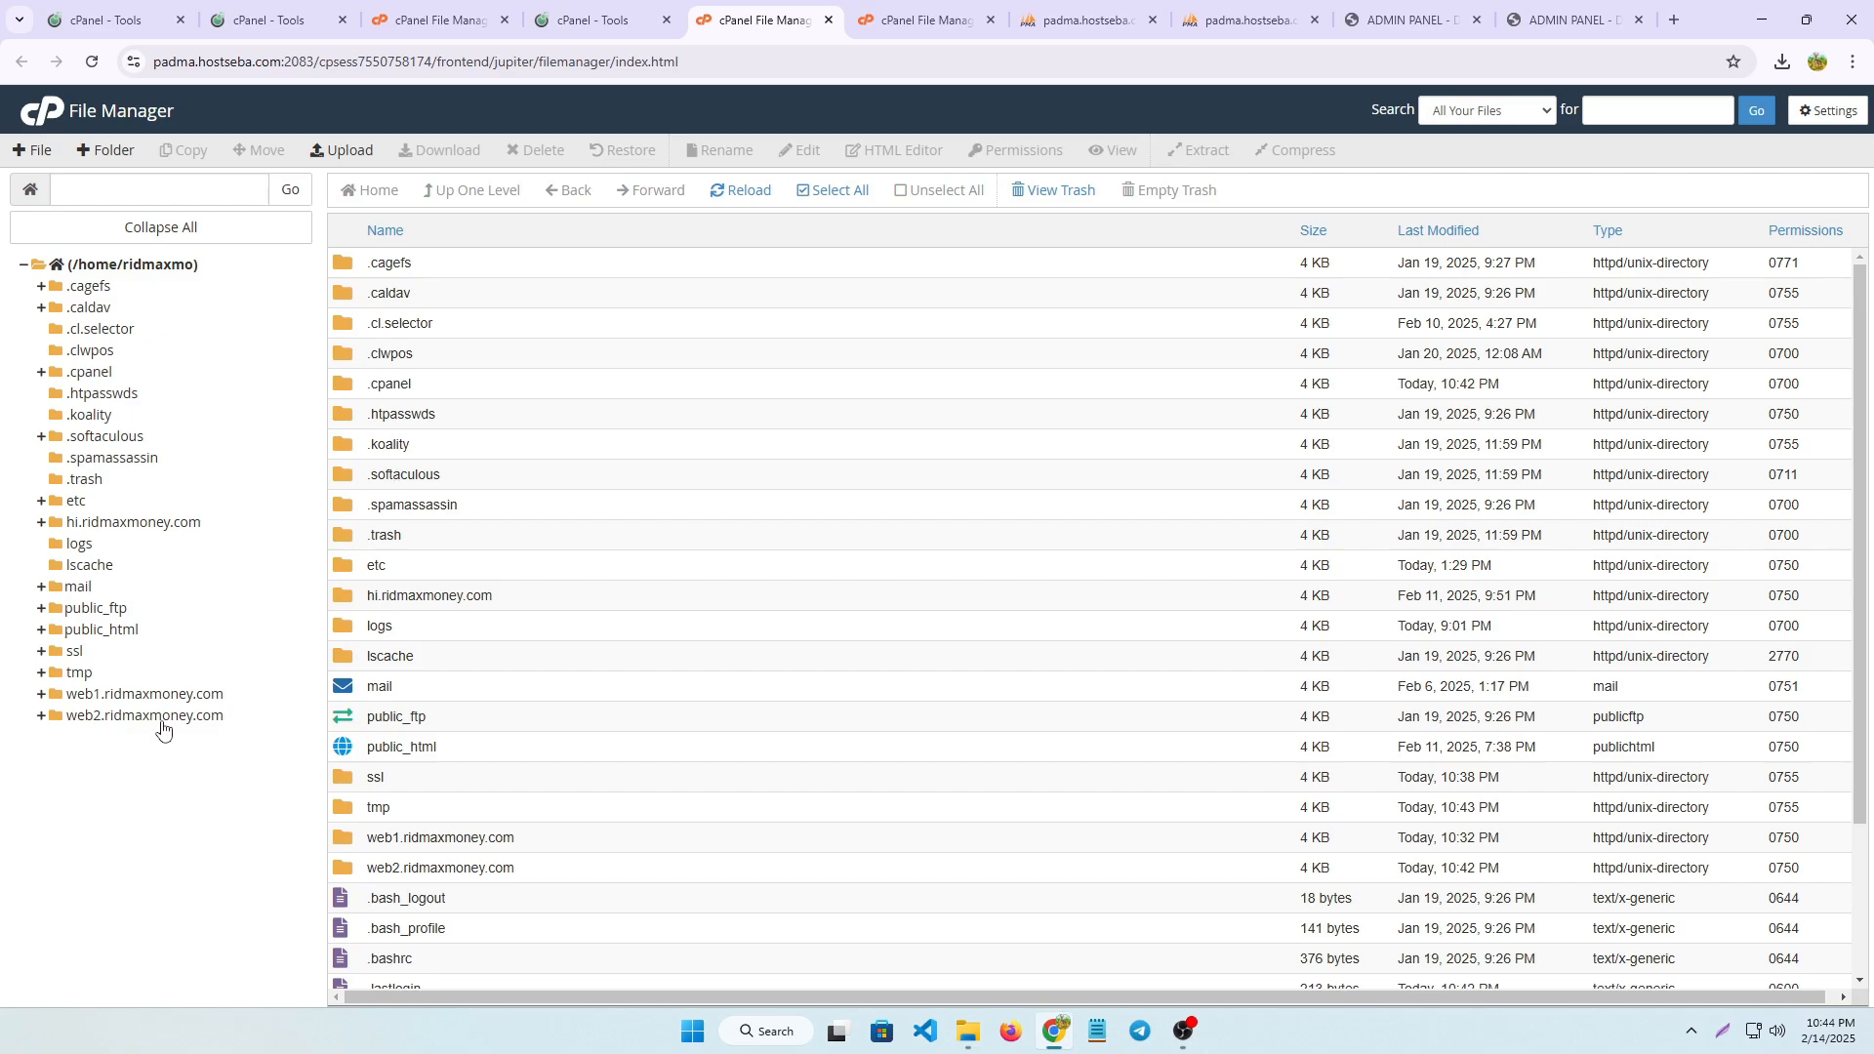
{"action": "left_click", "coordinate": [162, 725]}
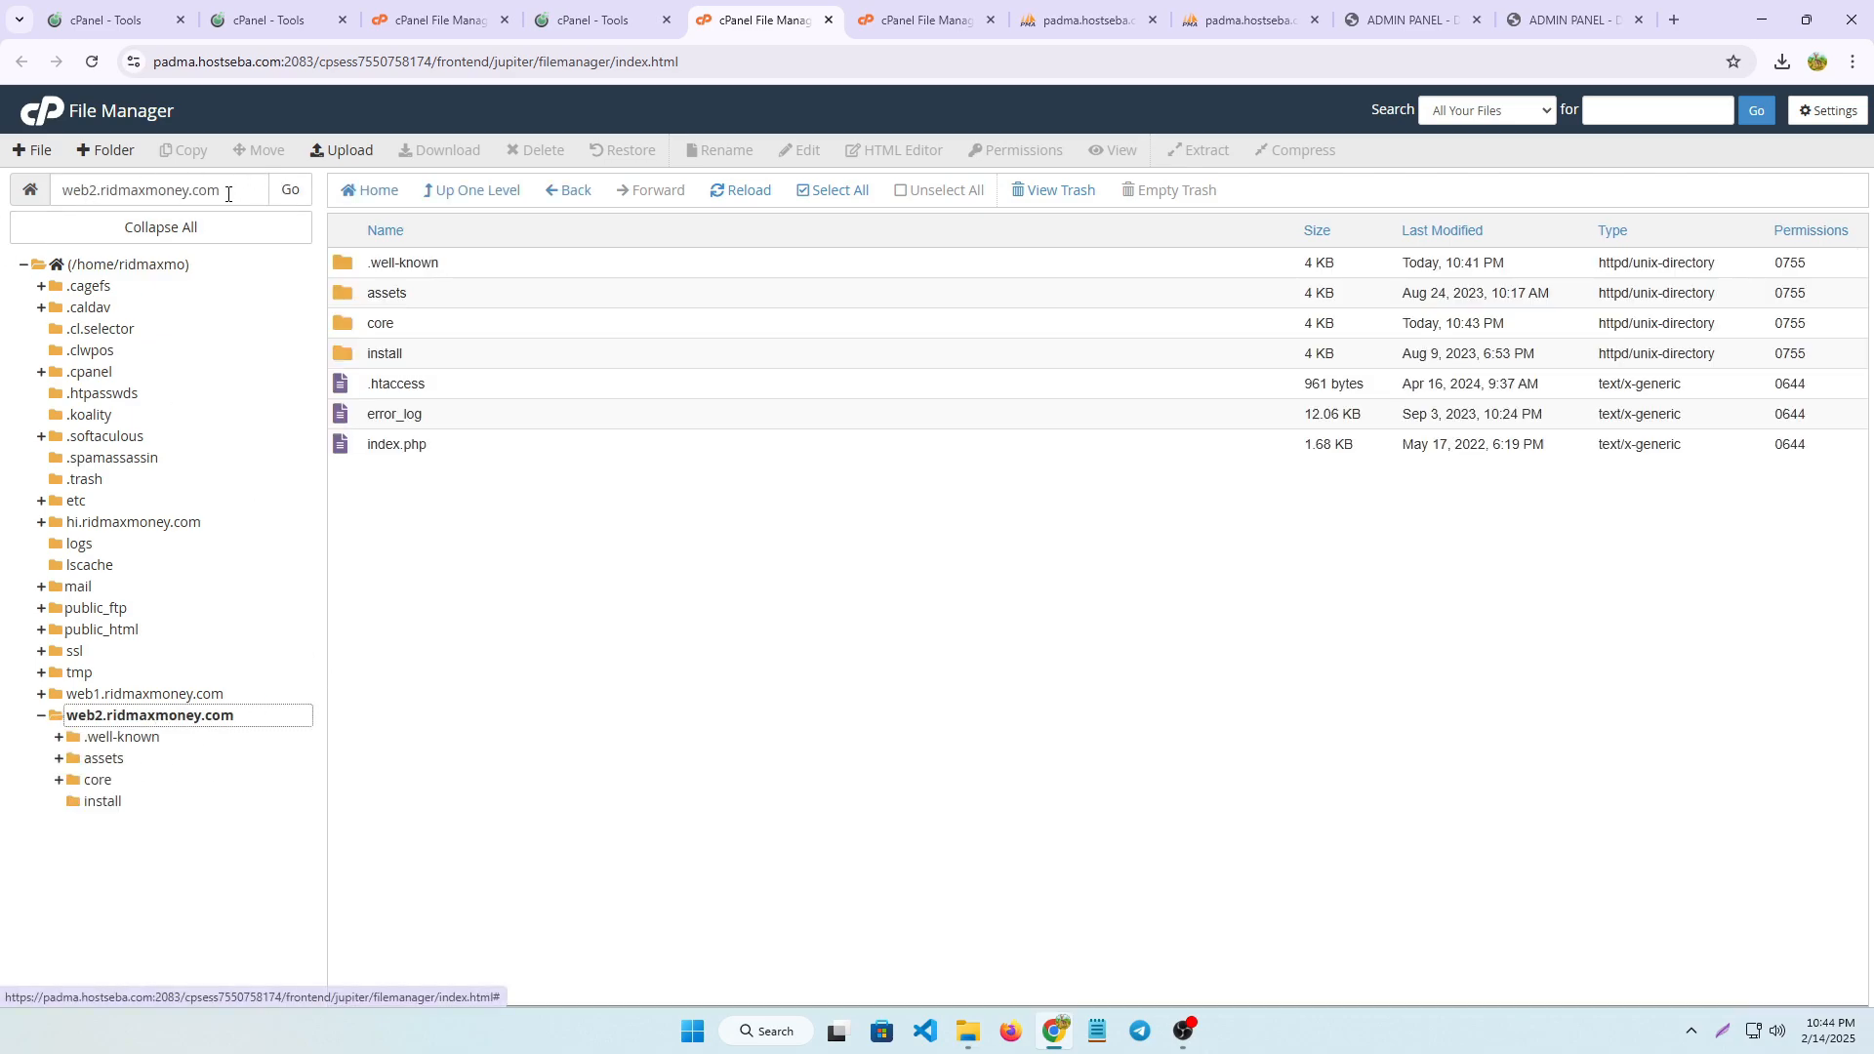
{"action": "left_click_drag", "start_coordinate": [228, 194], "coordinate": [52, 193]}
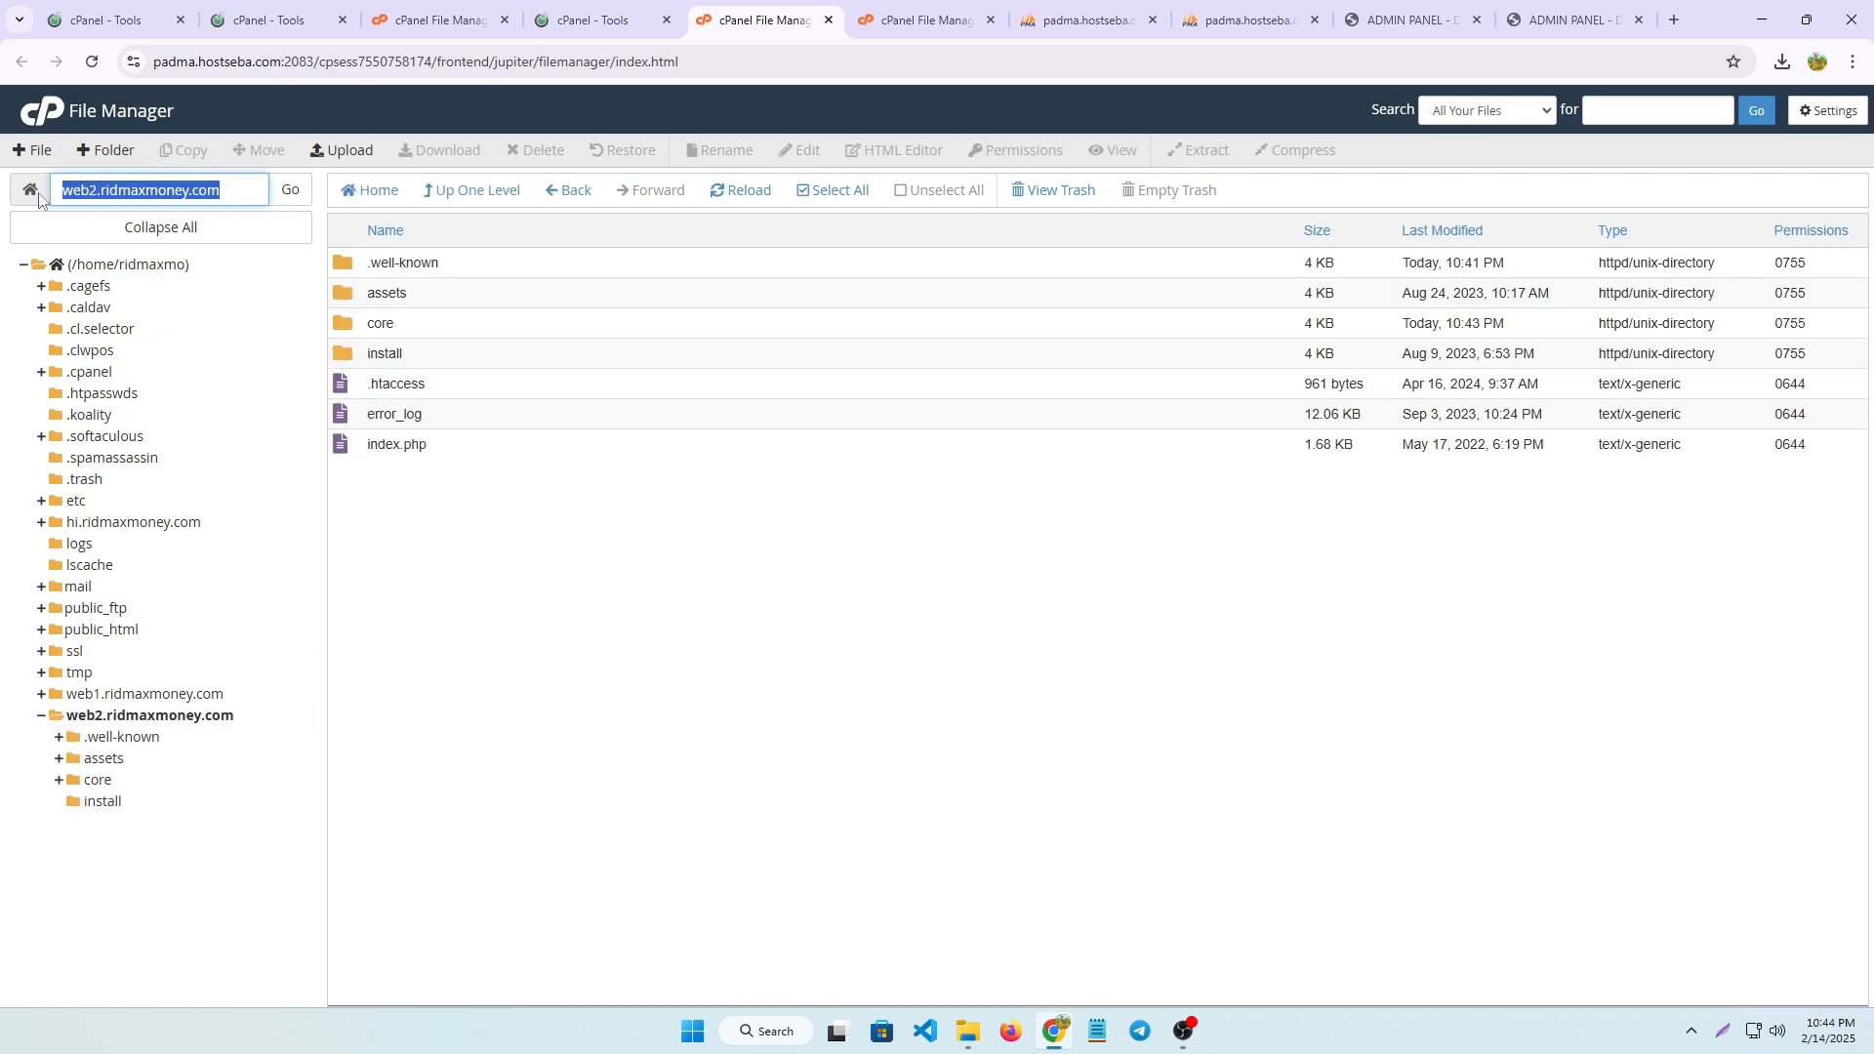
{"action": "left_click", "coordinate": [1063, 637]}
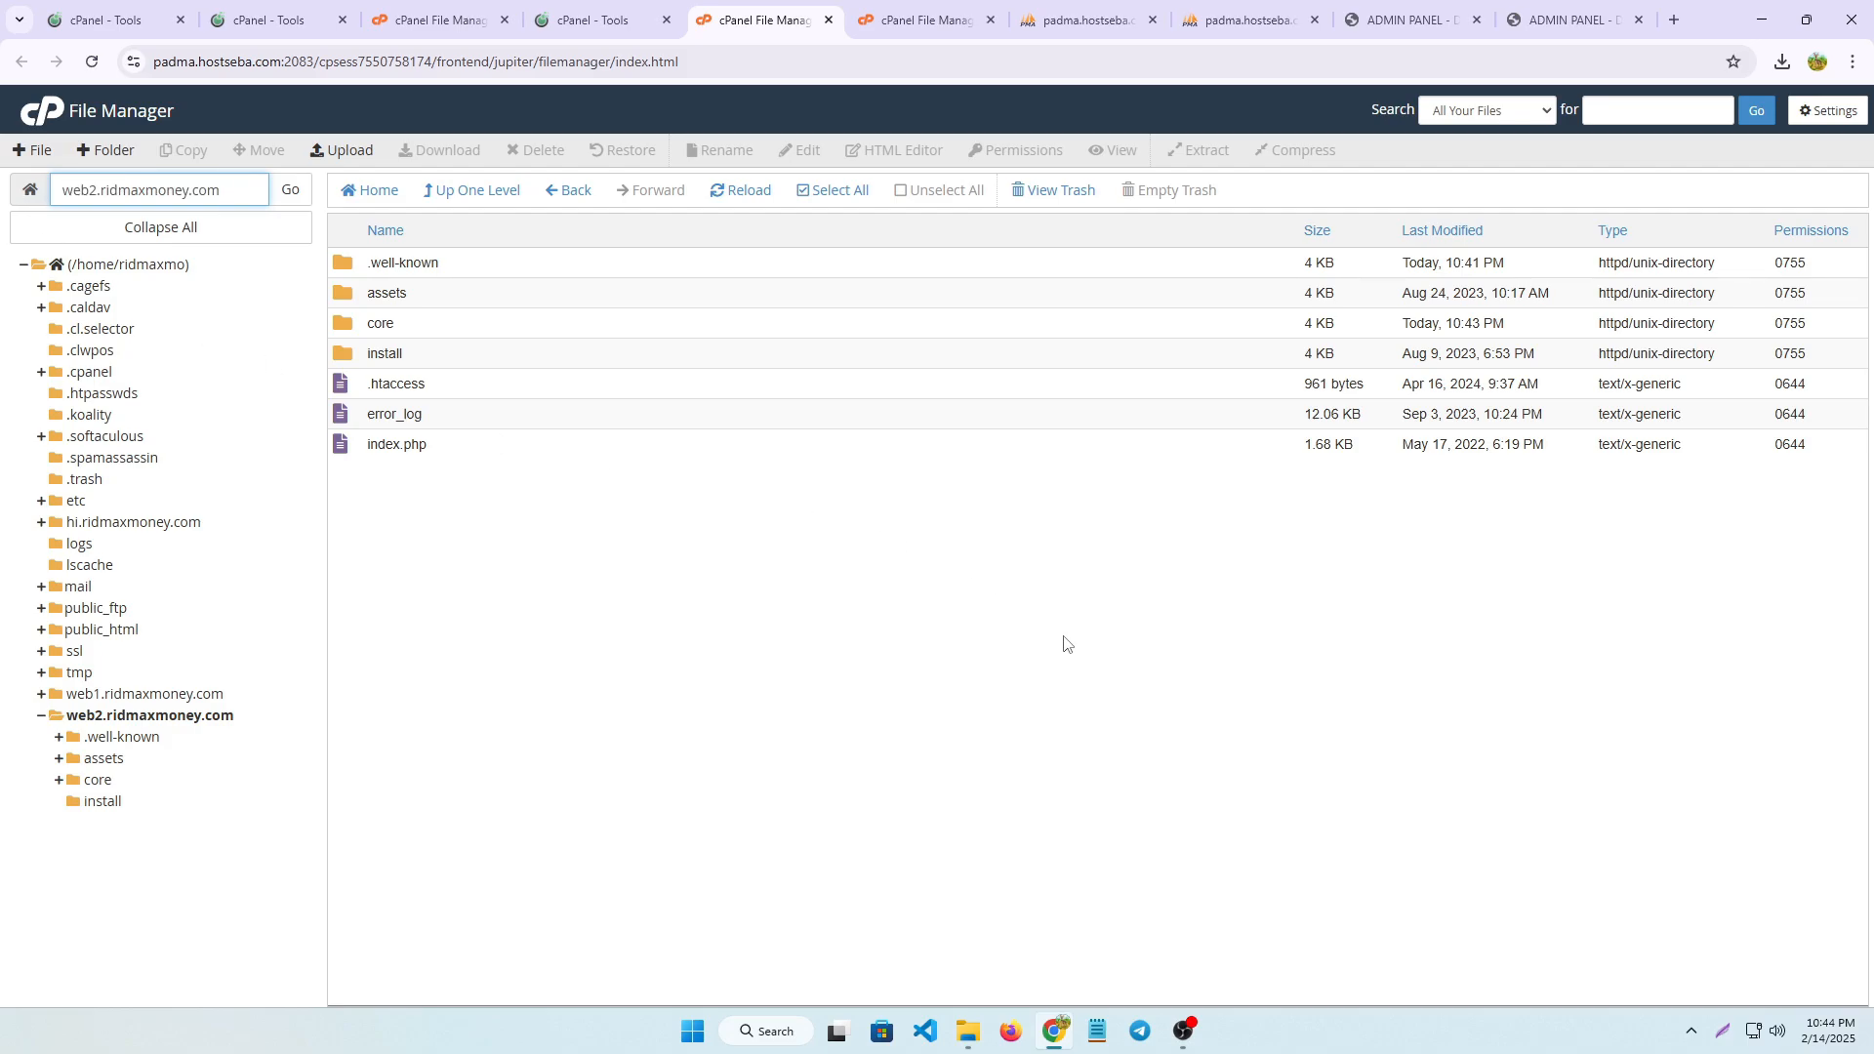
Close the two old admin dashboard pages and load the web2.ridmaxmoney.com home page in a new browser tab
{"action": "left_click", "coordinate": [1639, 21]}
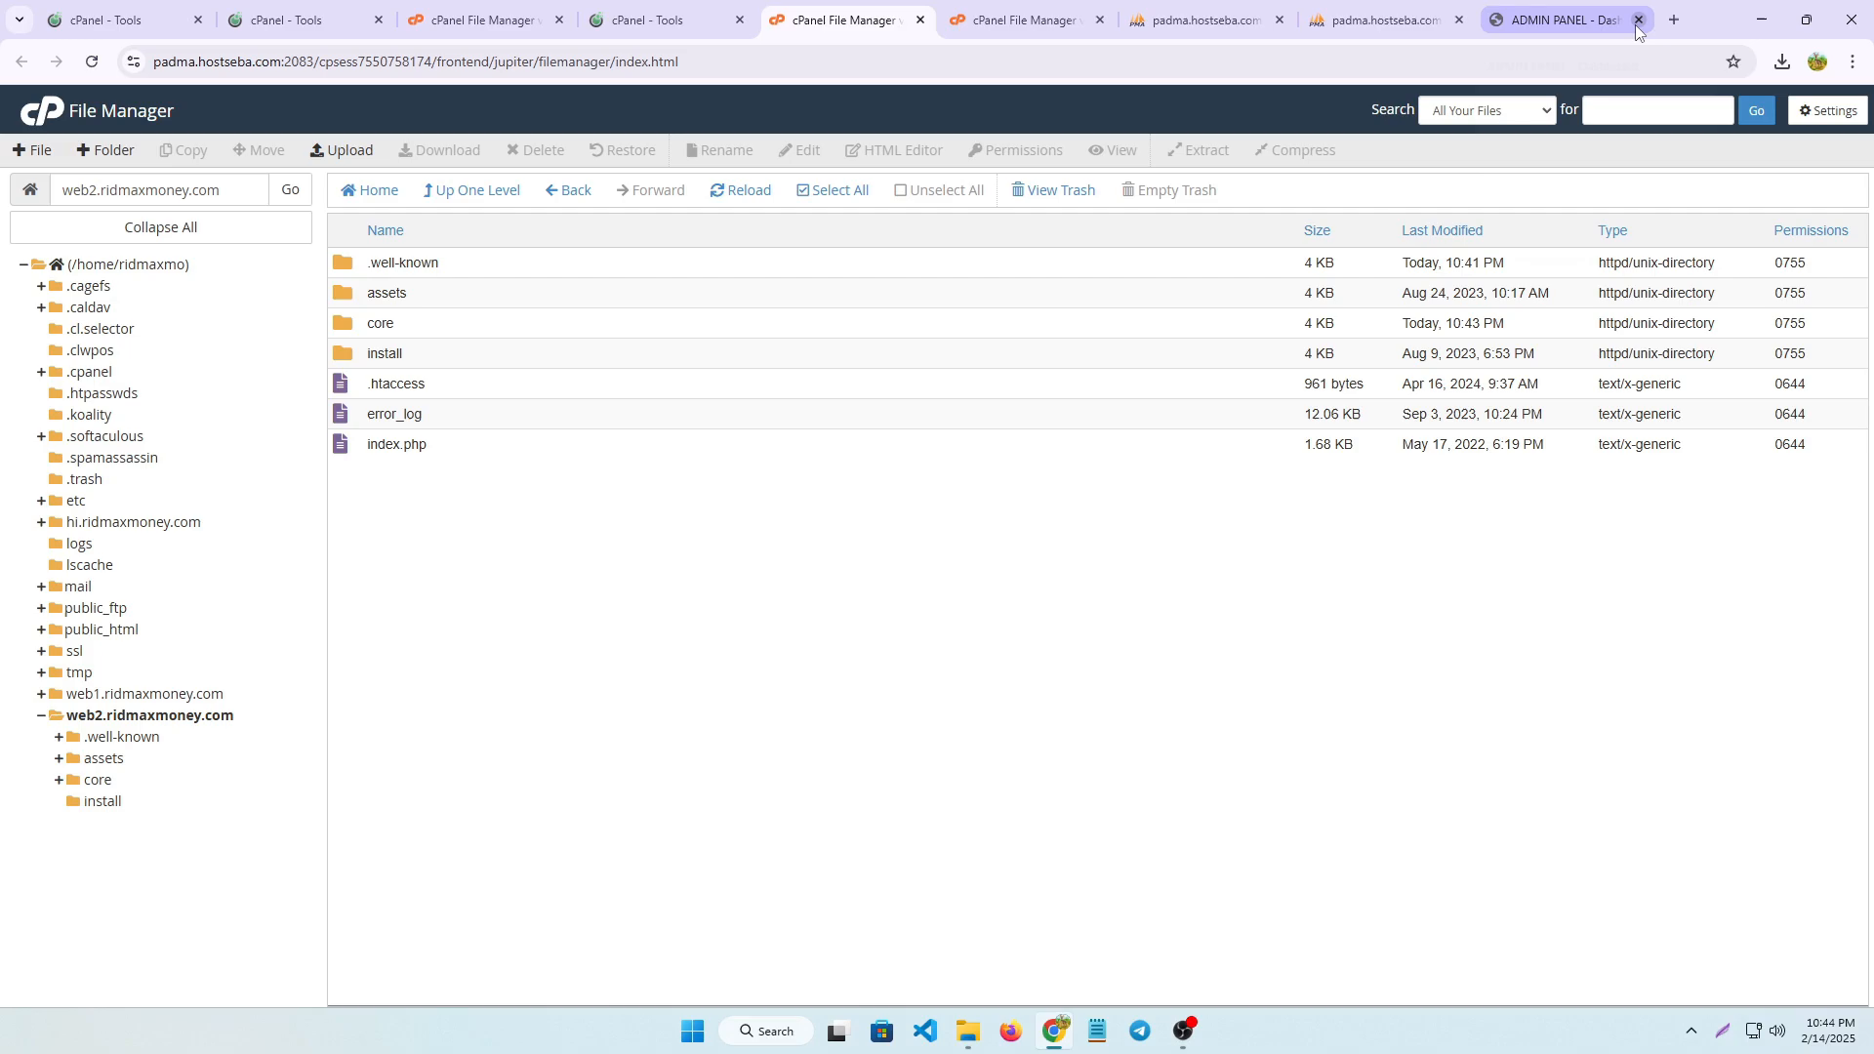
{"action": "left_click", "coordinate": [1638, 22]}
{"action": "left_click", "coordinate": [1672, 21]}
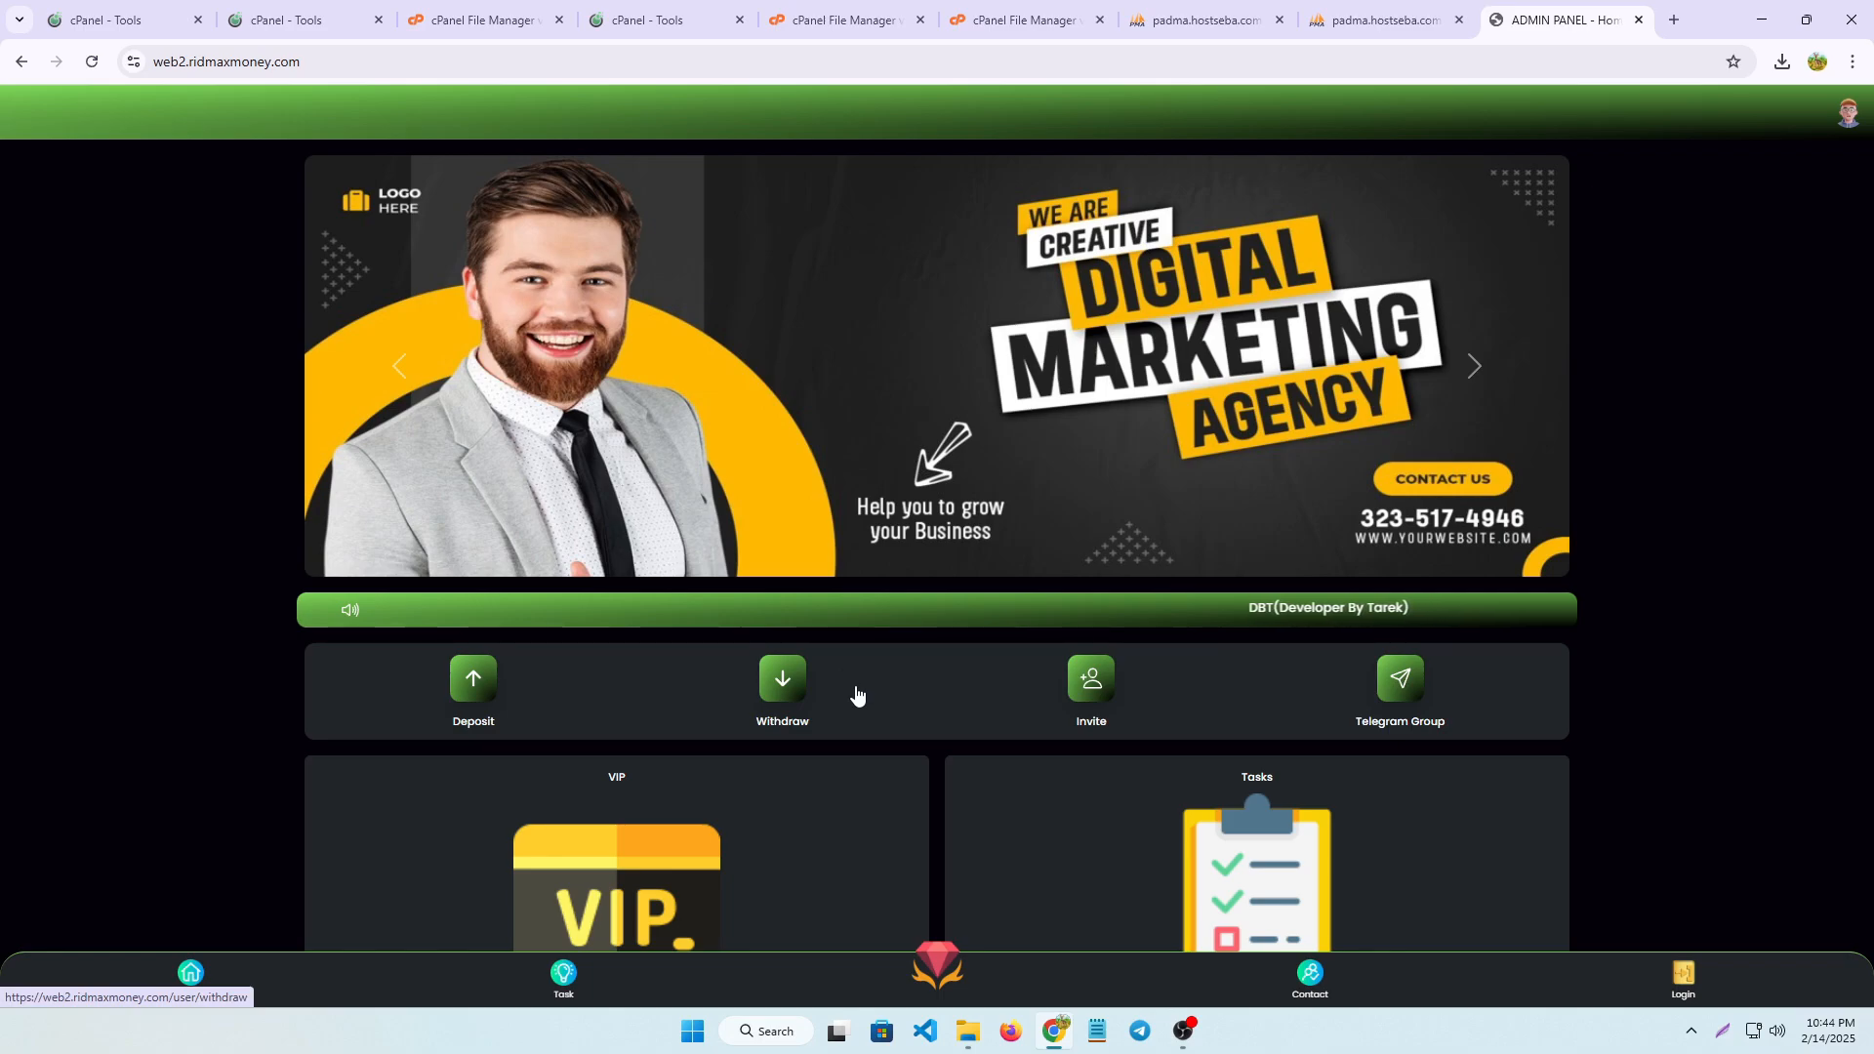
{"action": "scroll", "coordinate": [856, 693], "scroll_direction": "down", "scroll_amount": 1}
{"action": "scroll", "coordinate": [856, 693], "scroll_direction": "up", "scroll_amount": 1}
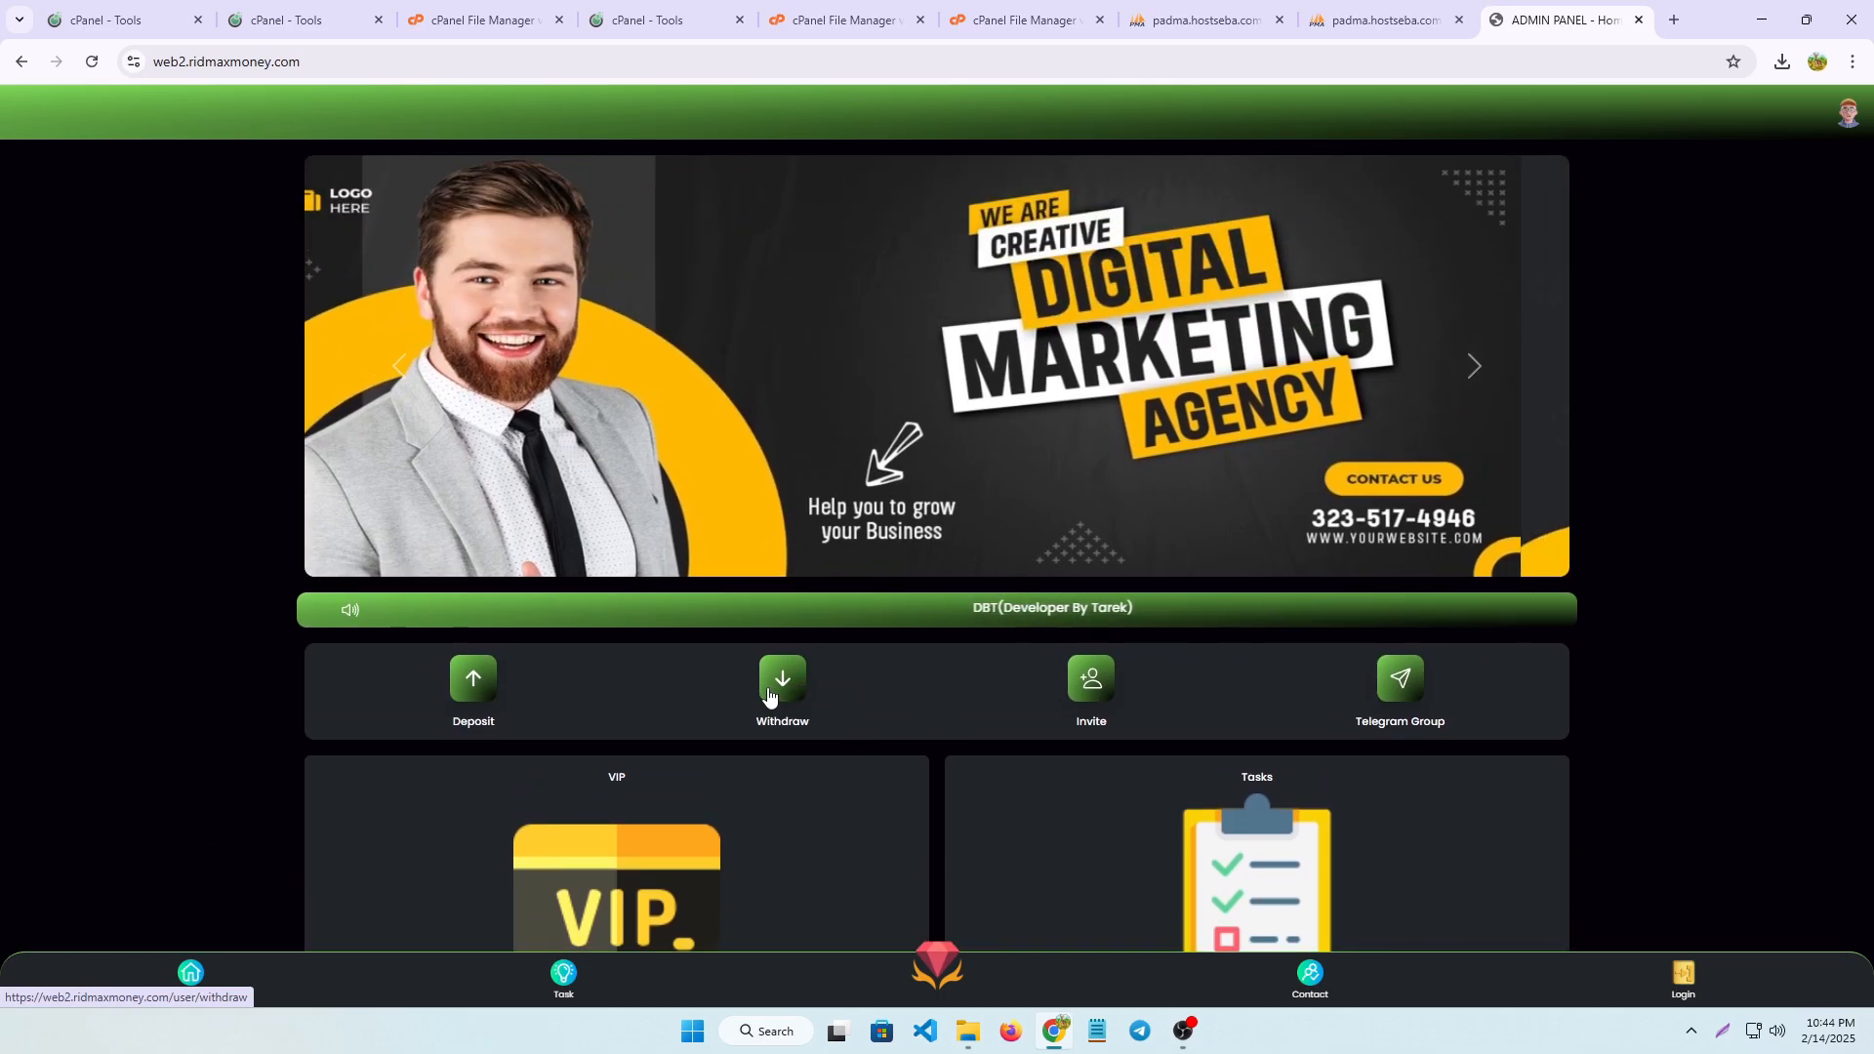
Go to the site's admin login page at web2.ridmaxmoney.com/admin
{"action": "left_click", "coordinate": [363, 61]}
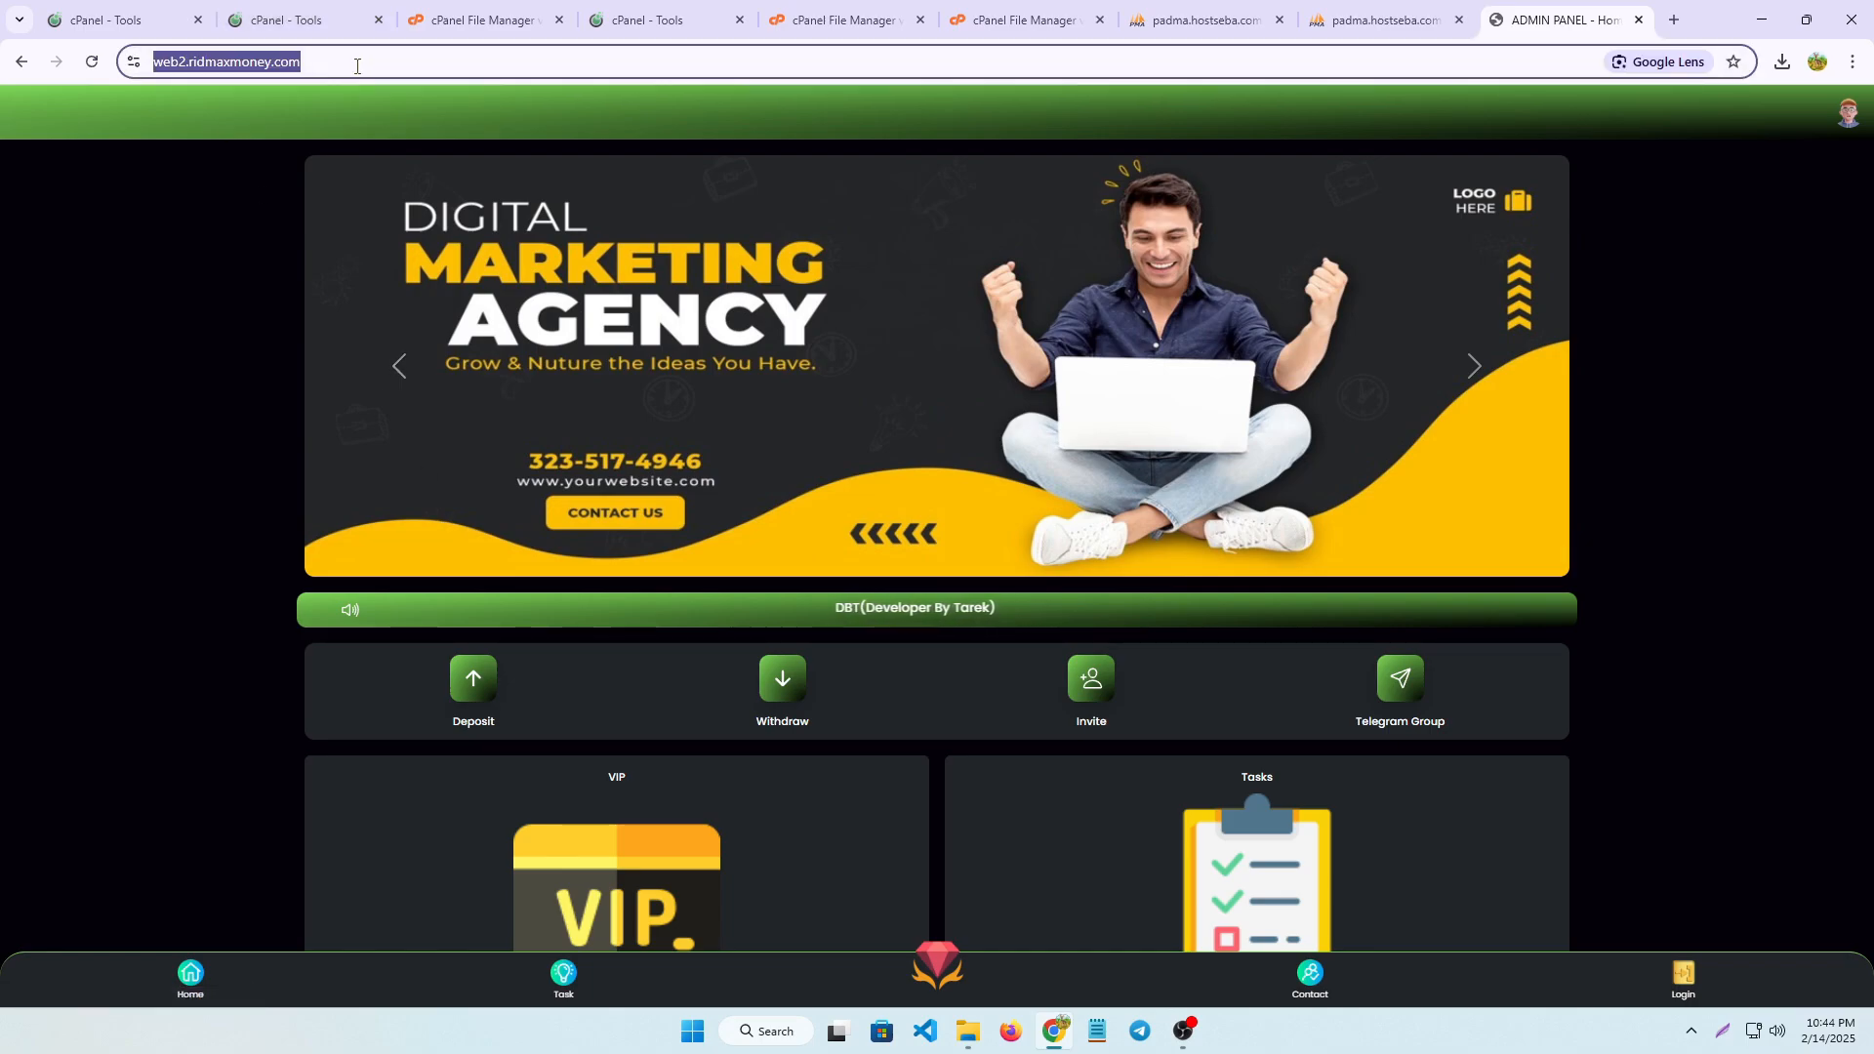
{"action": "left_click", "coordinate": [380, 59]}
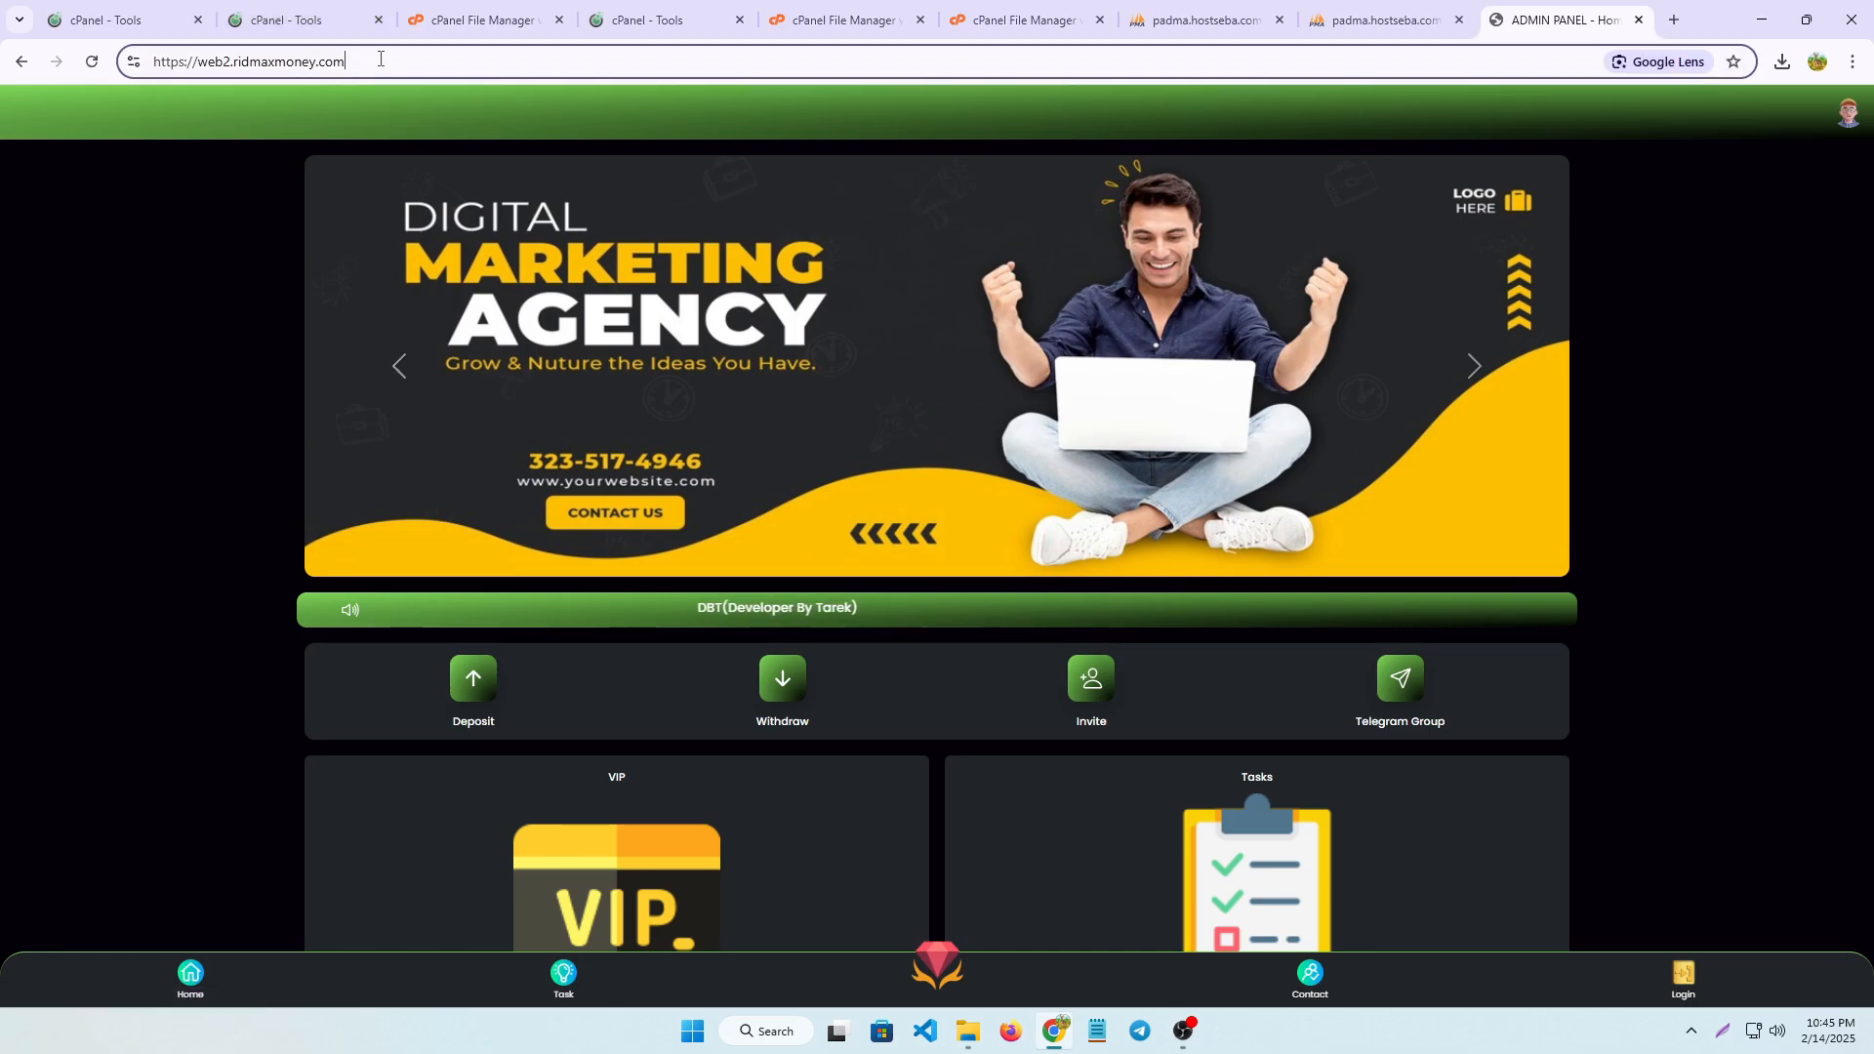
{"action": "type", "text": "/admin"}
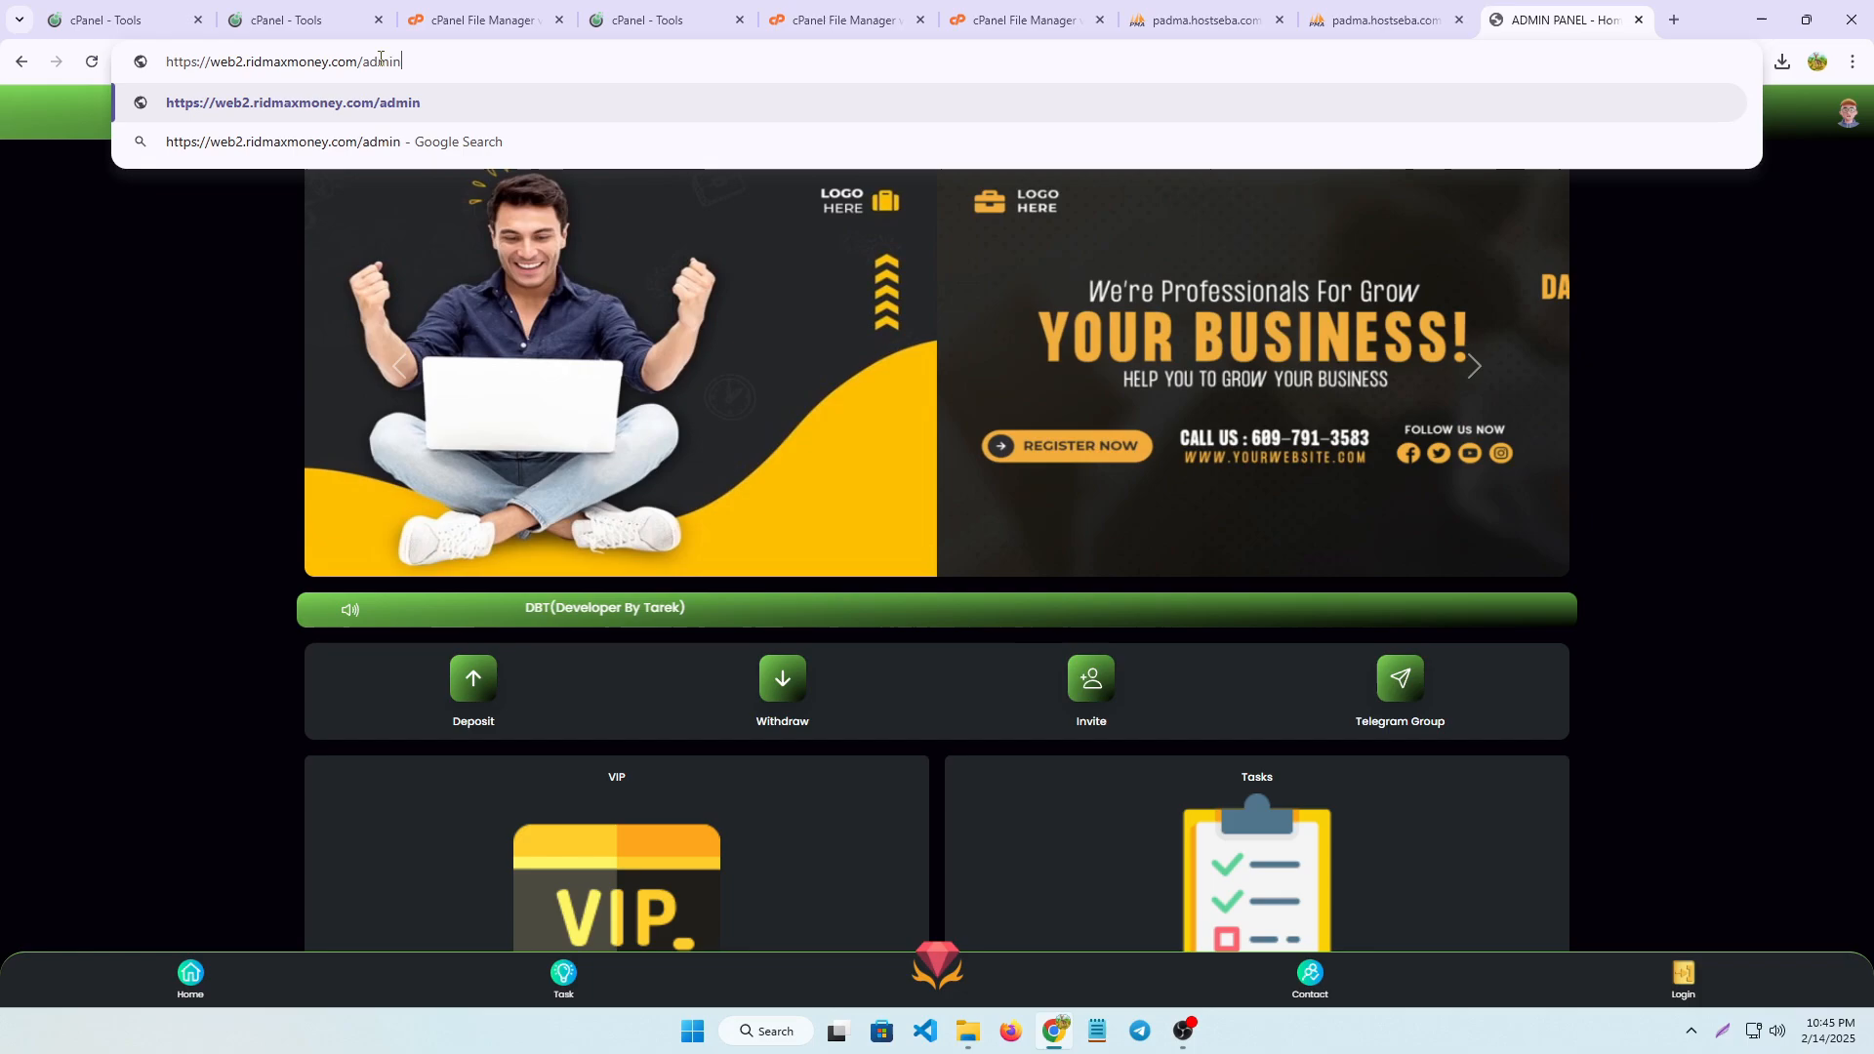
{"action": "key", "text": "Return"}
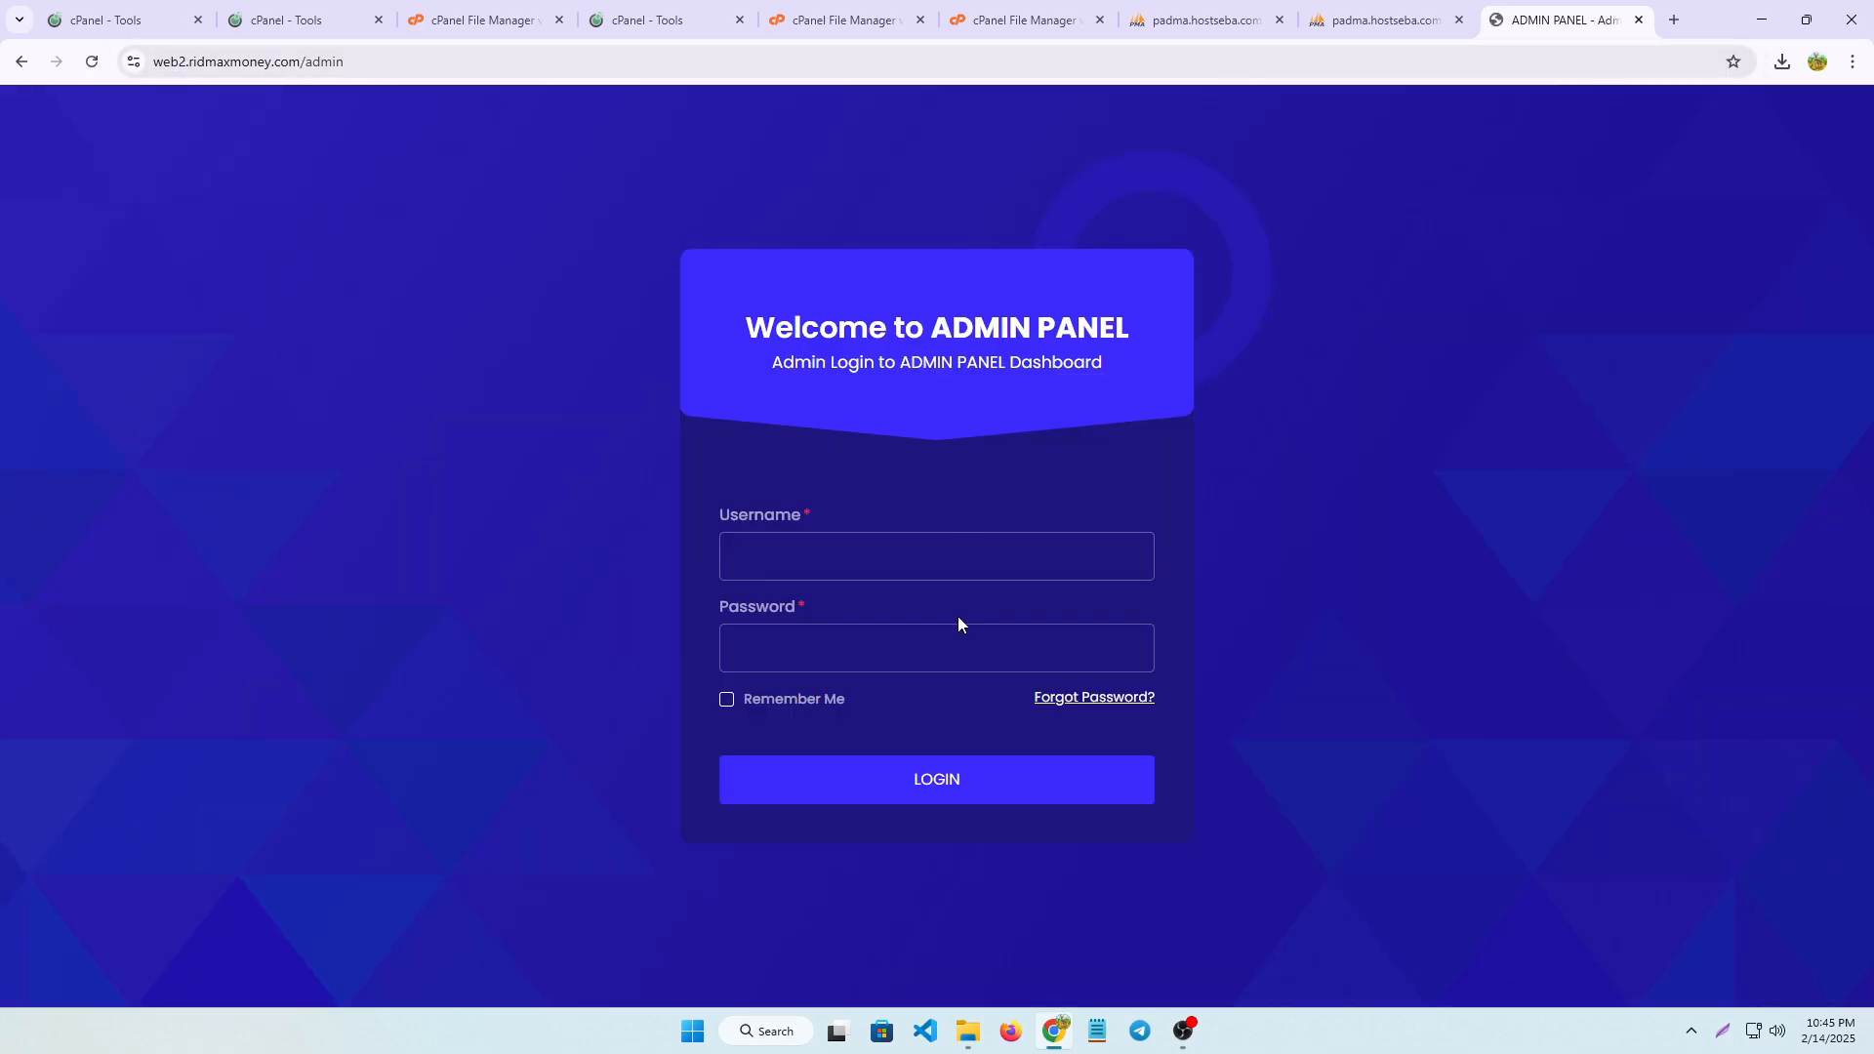
Log in to the admin panel with the admin username and password, dismissing the password check and declining to save the login
{"action": "left_click", "coordinate": [863, 543]}
{"action": "left_click", "coordinate": [872, 612]}
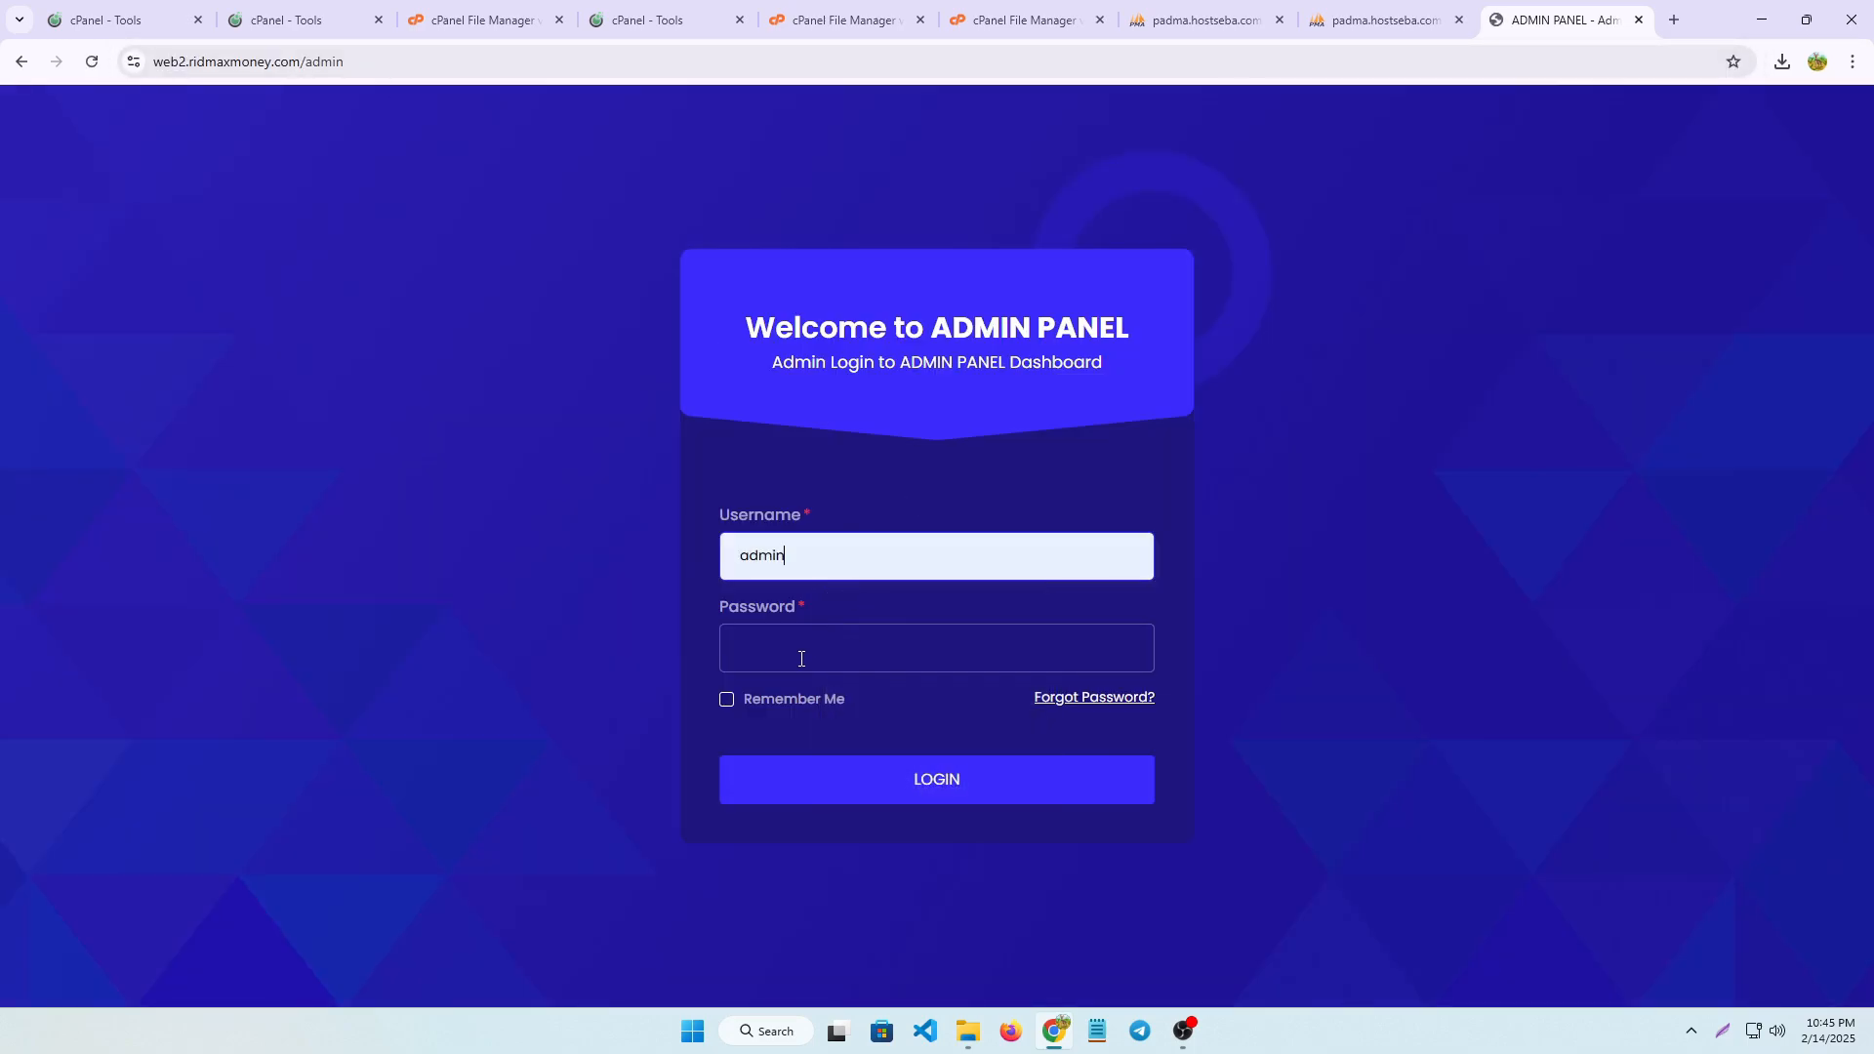
{"action": "left_click", "coordinate": [805, 672]}
{"action": "type", "text": "adm"}
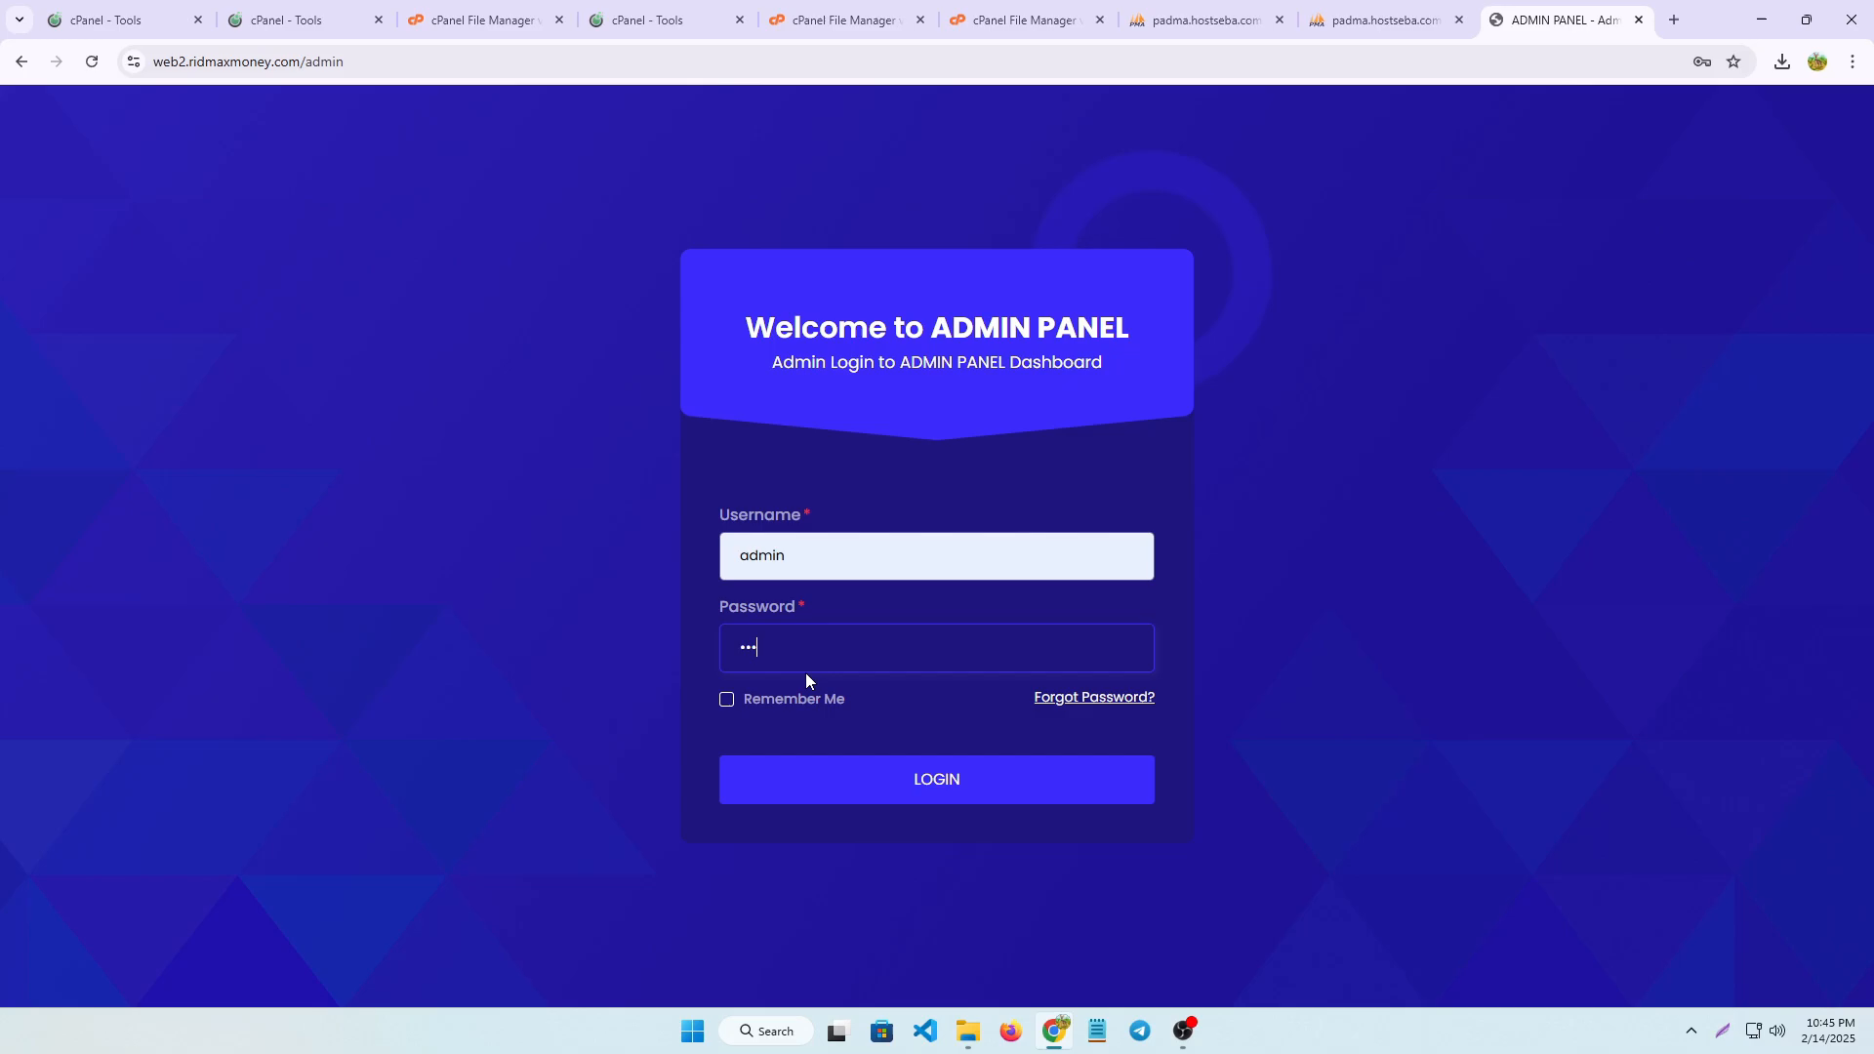
{"action": "type", "text": "in"}
{"action": "left_click", "coordinate": [947, 776]}
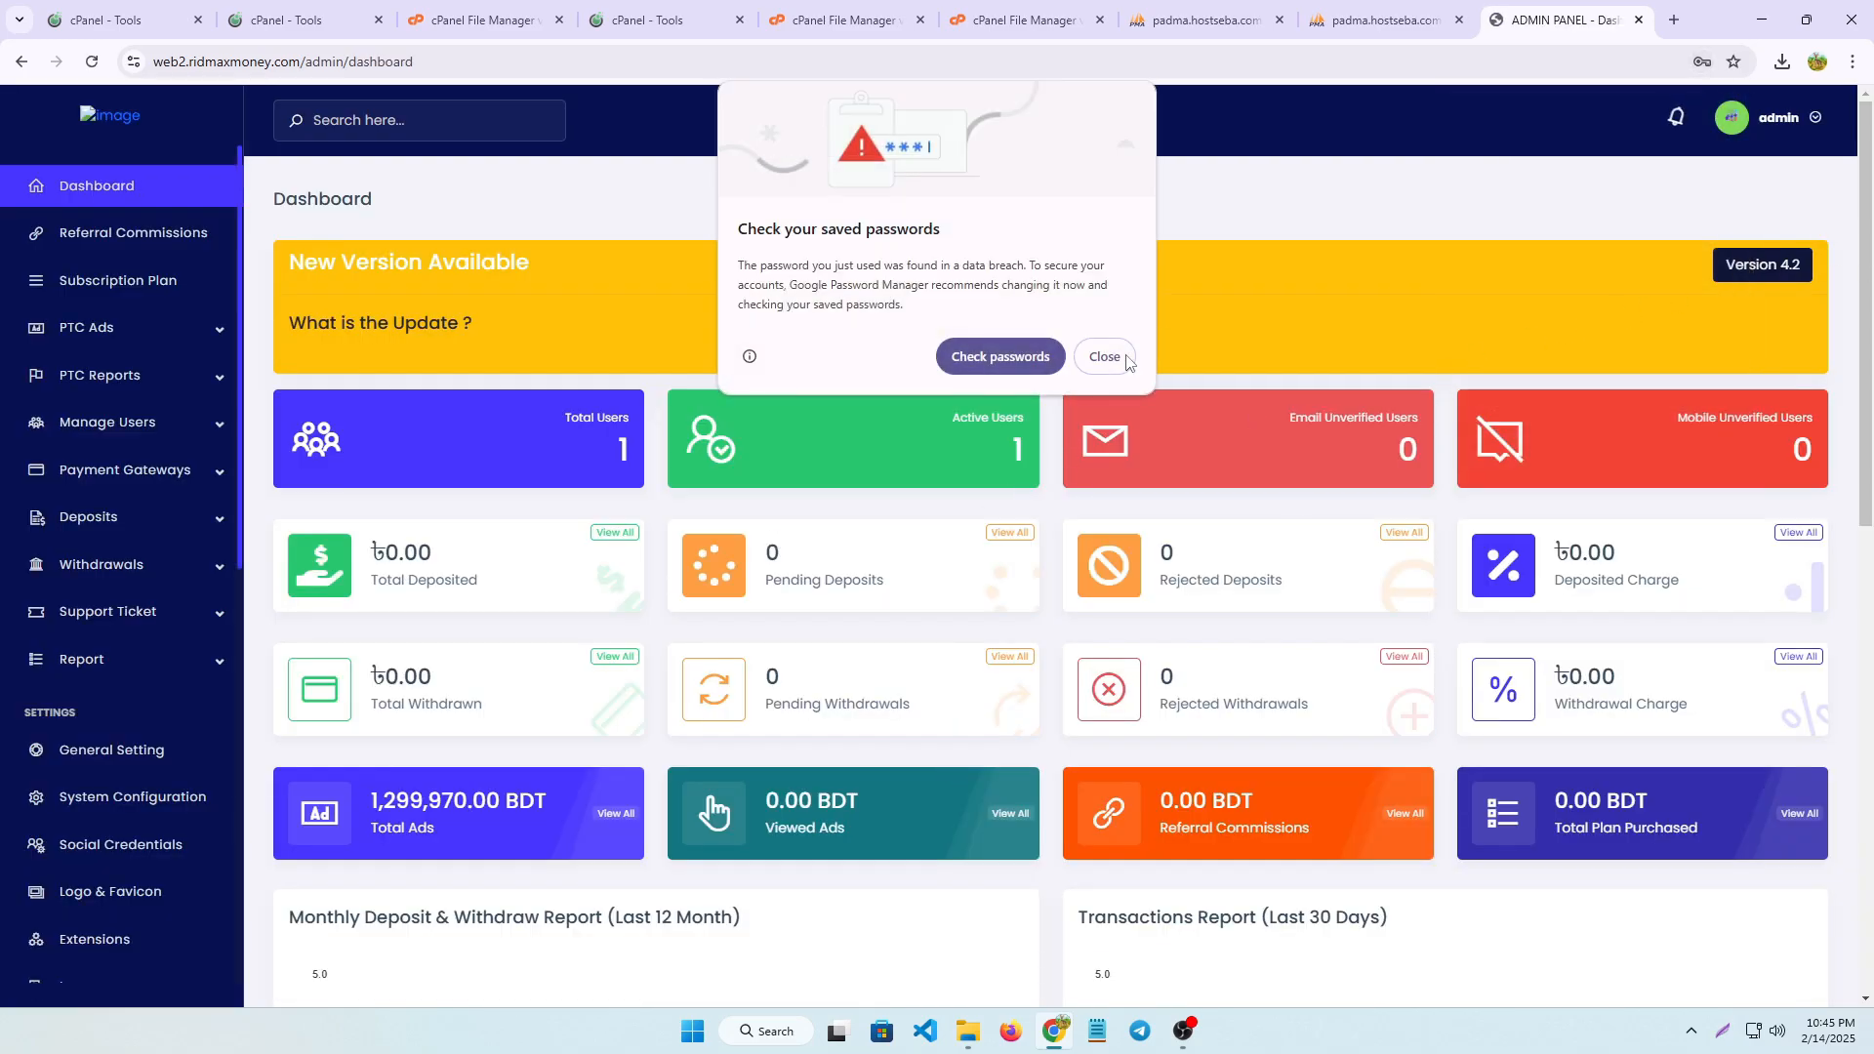
{"action": "left_click", "coordinate": [1106, 358]}
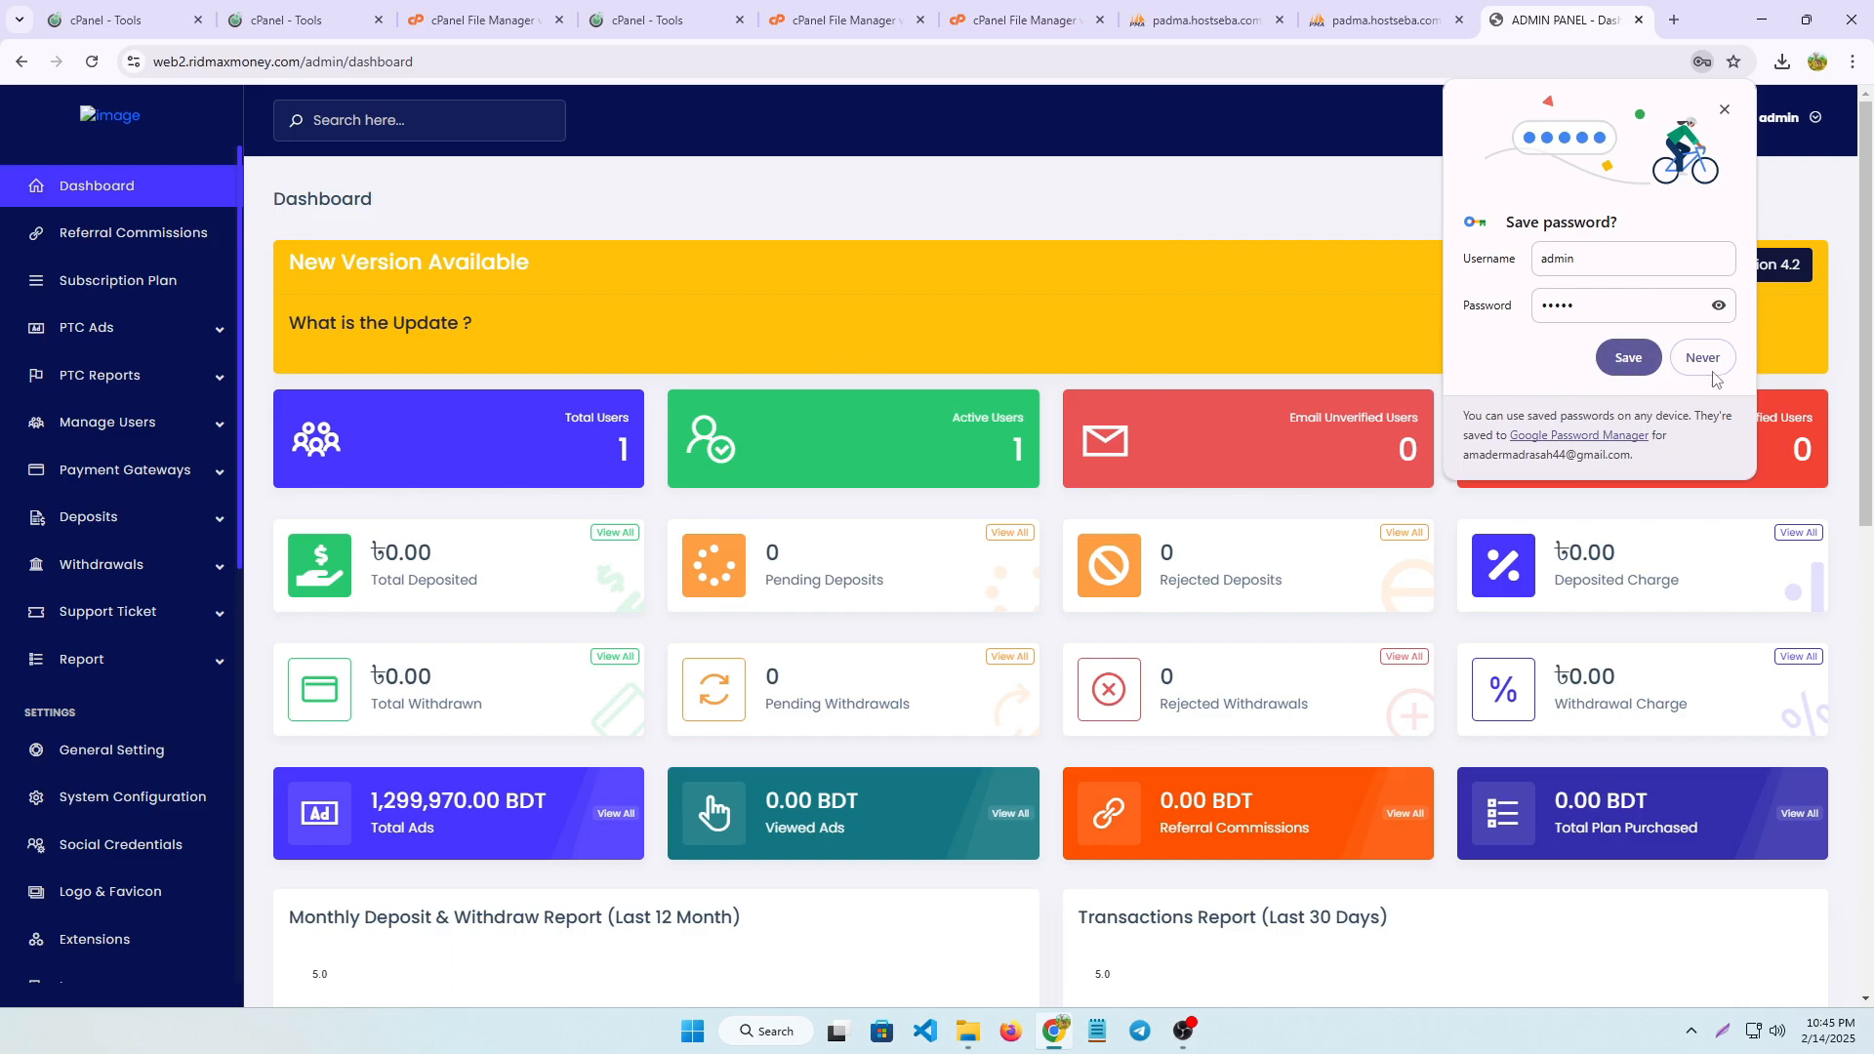
{"action": "left_click", "coordinate": [1701, 361]}
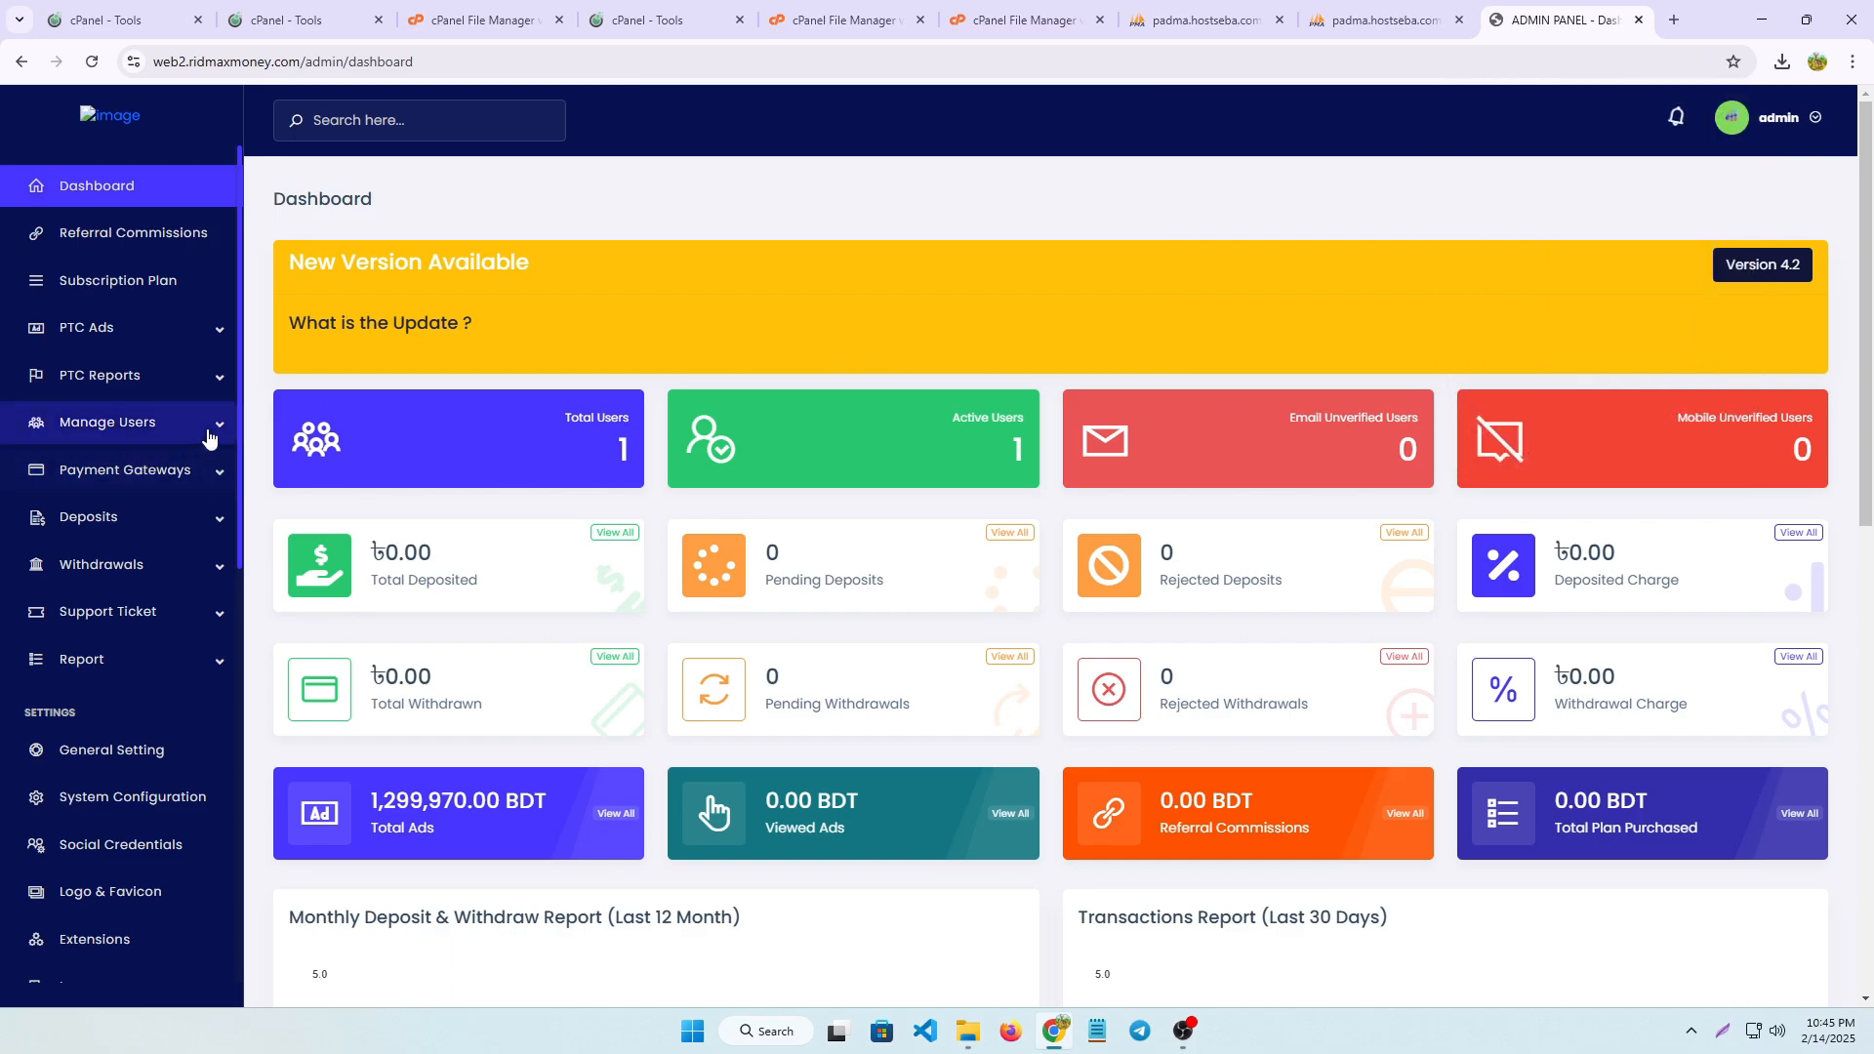
Show all users from the dashboard's total users figure and open the details of the listed user
{"action": "left_click", "coordinate": [625, 459]}
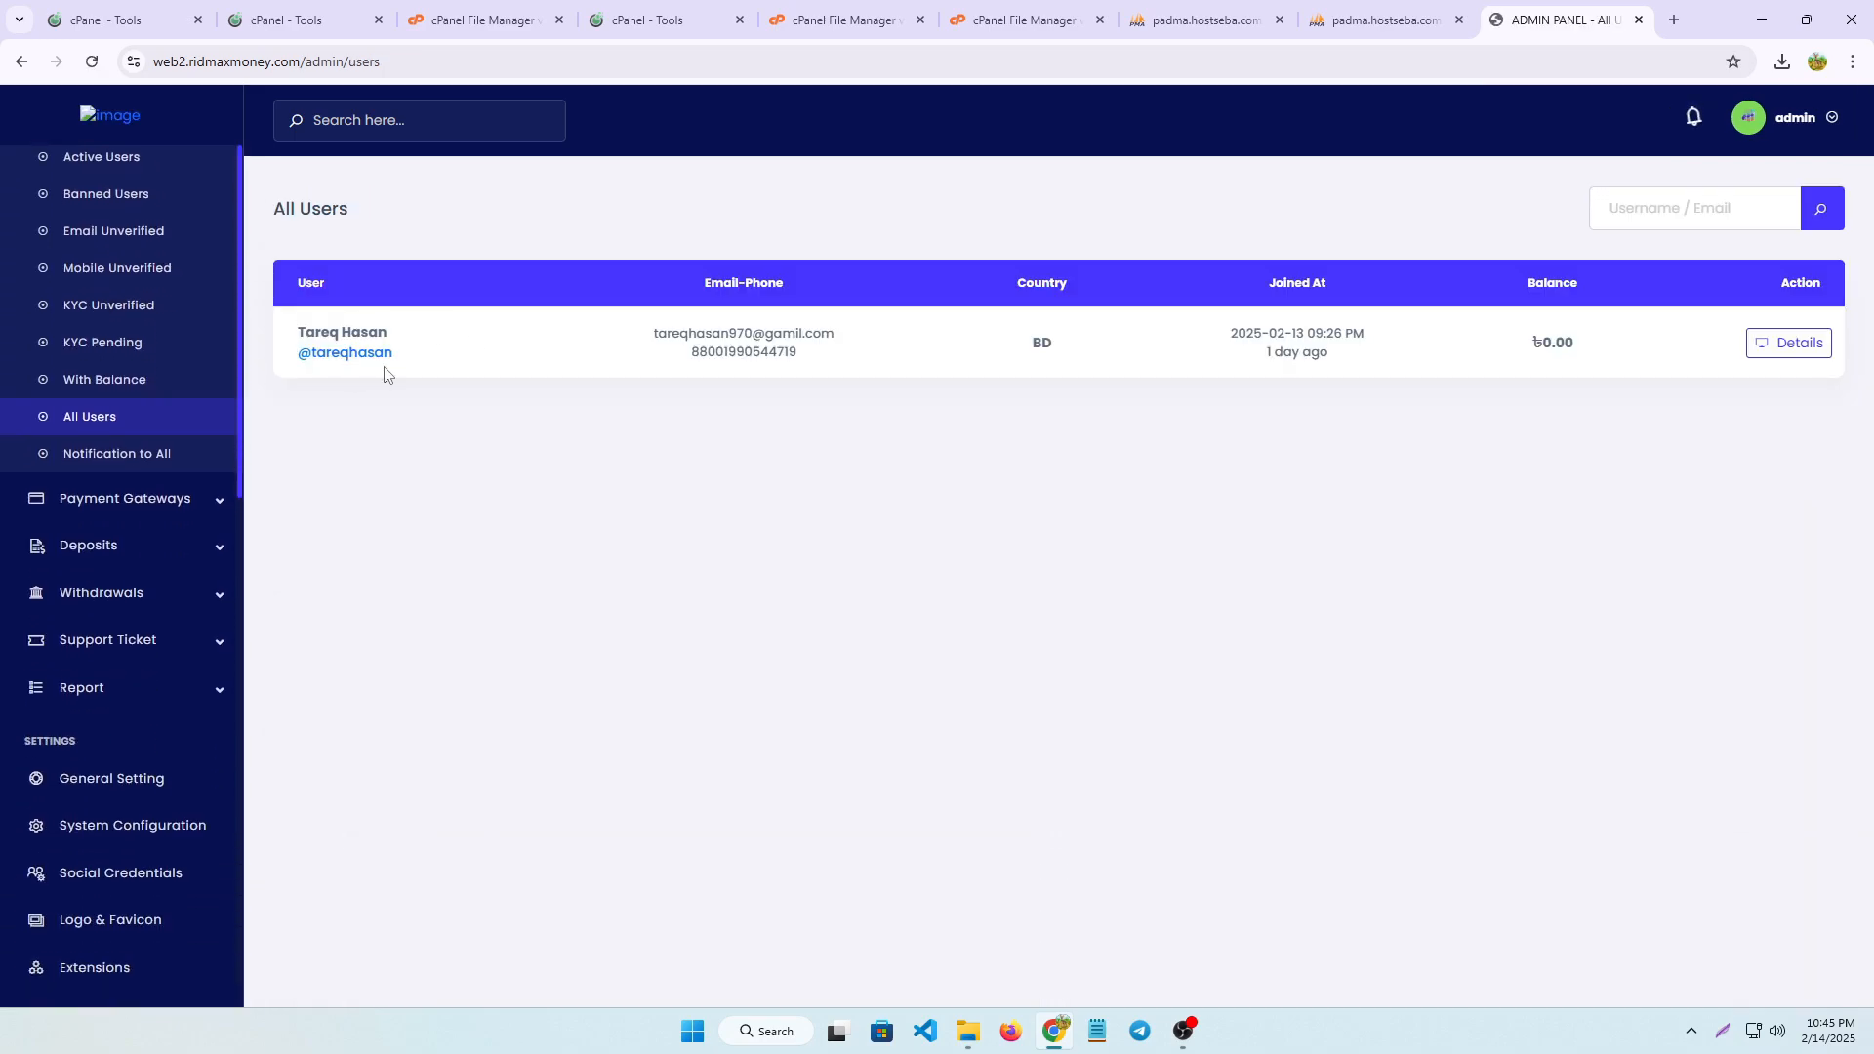
{"action": "left_click", "coordinate": [1799, 343]}
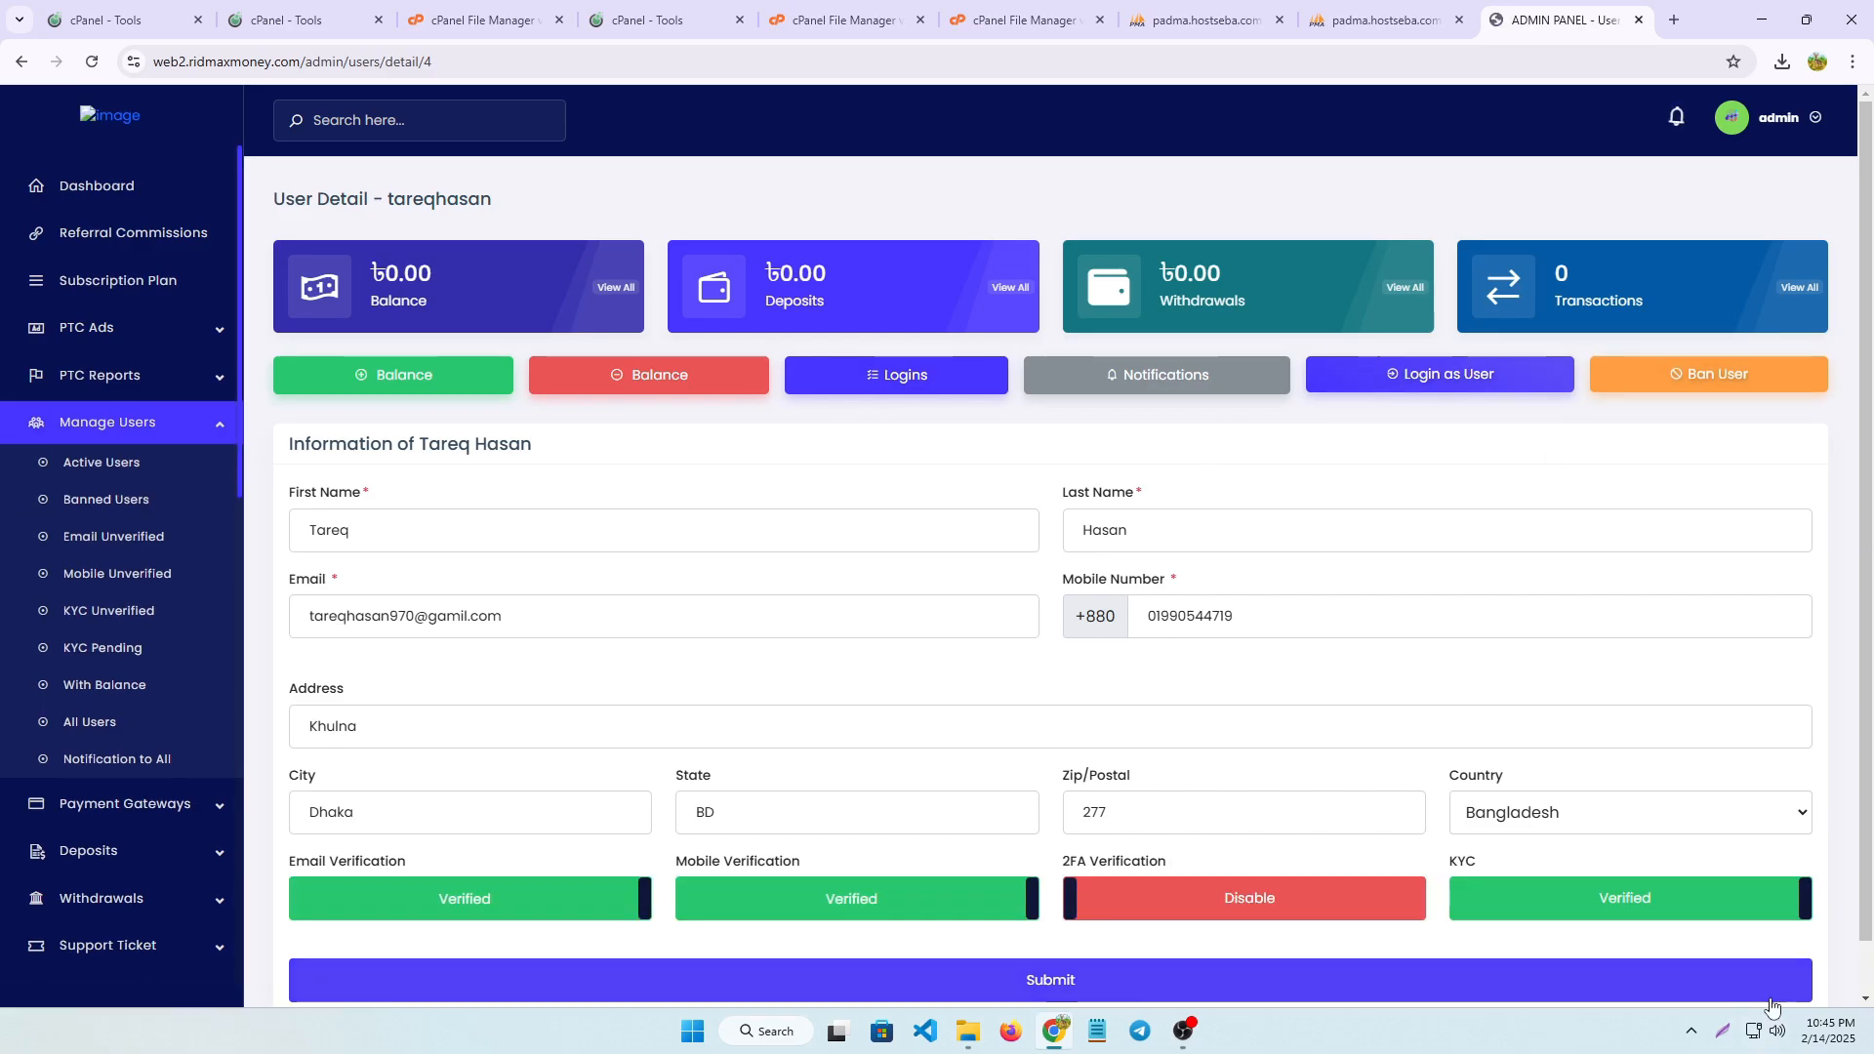
{"action": "key", "text": "super+shift+s"}
{"action": "left_click_drag", "start_coordinate": [1306, 326], "coordinate": [1592, 402]}
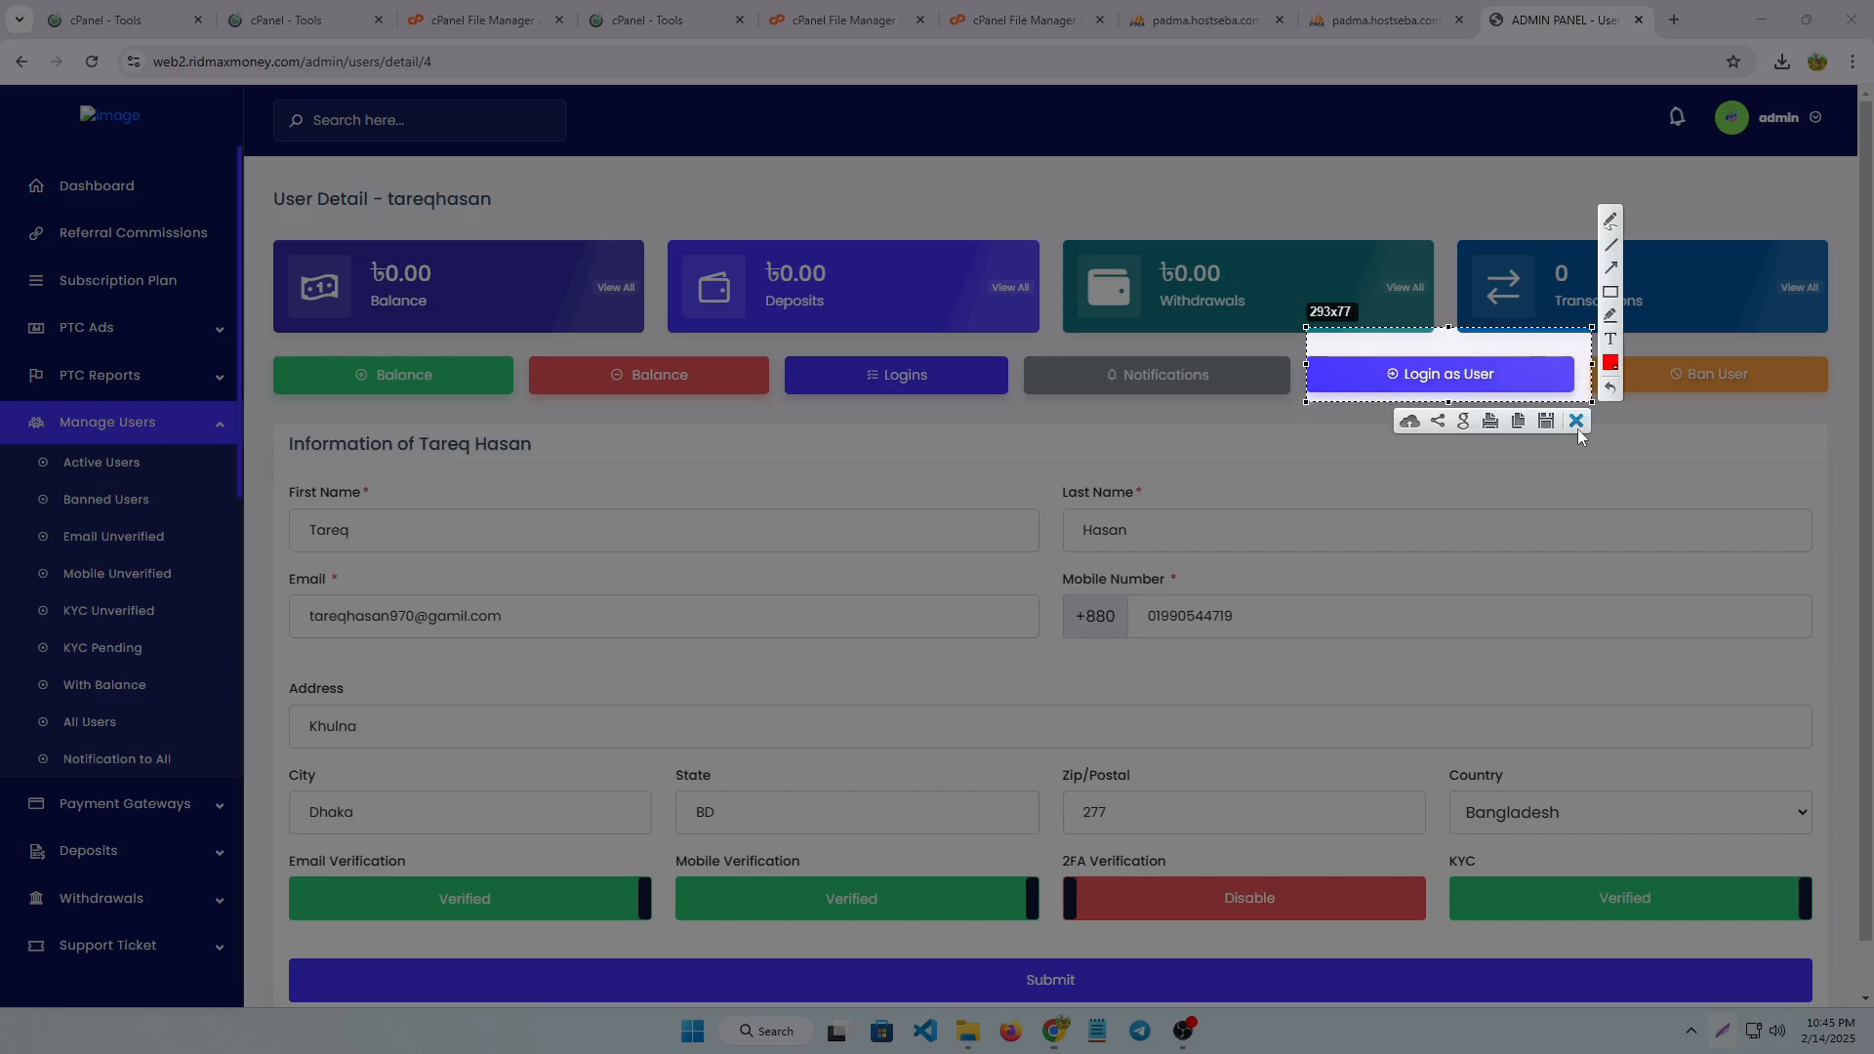
{"action": "left_click", "coordinate": [1577, 425]}
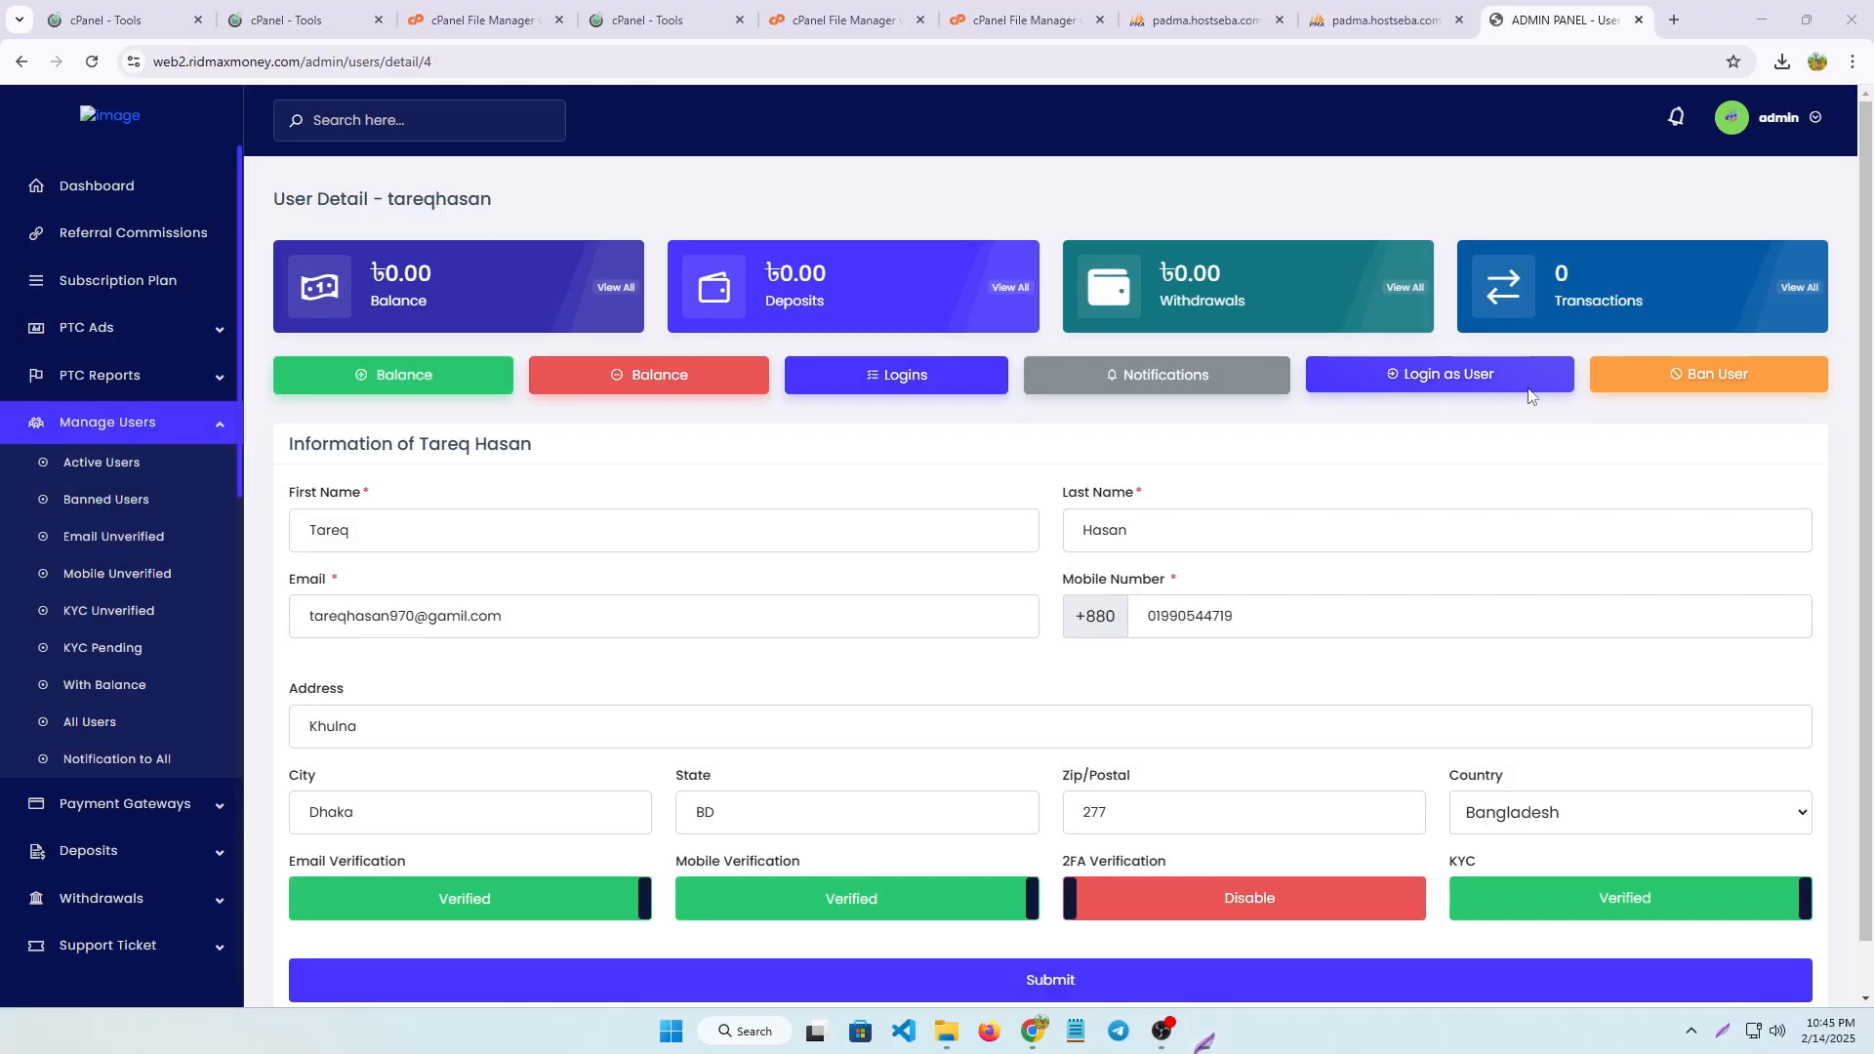
Log in to the site as this user from the user details and look over the user dashboard
{"action": "left_click", "coordinate": [1458, 375]}
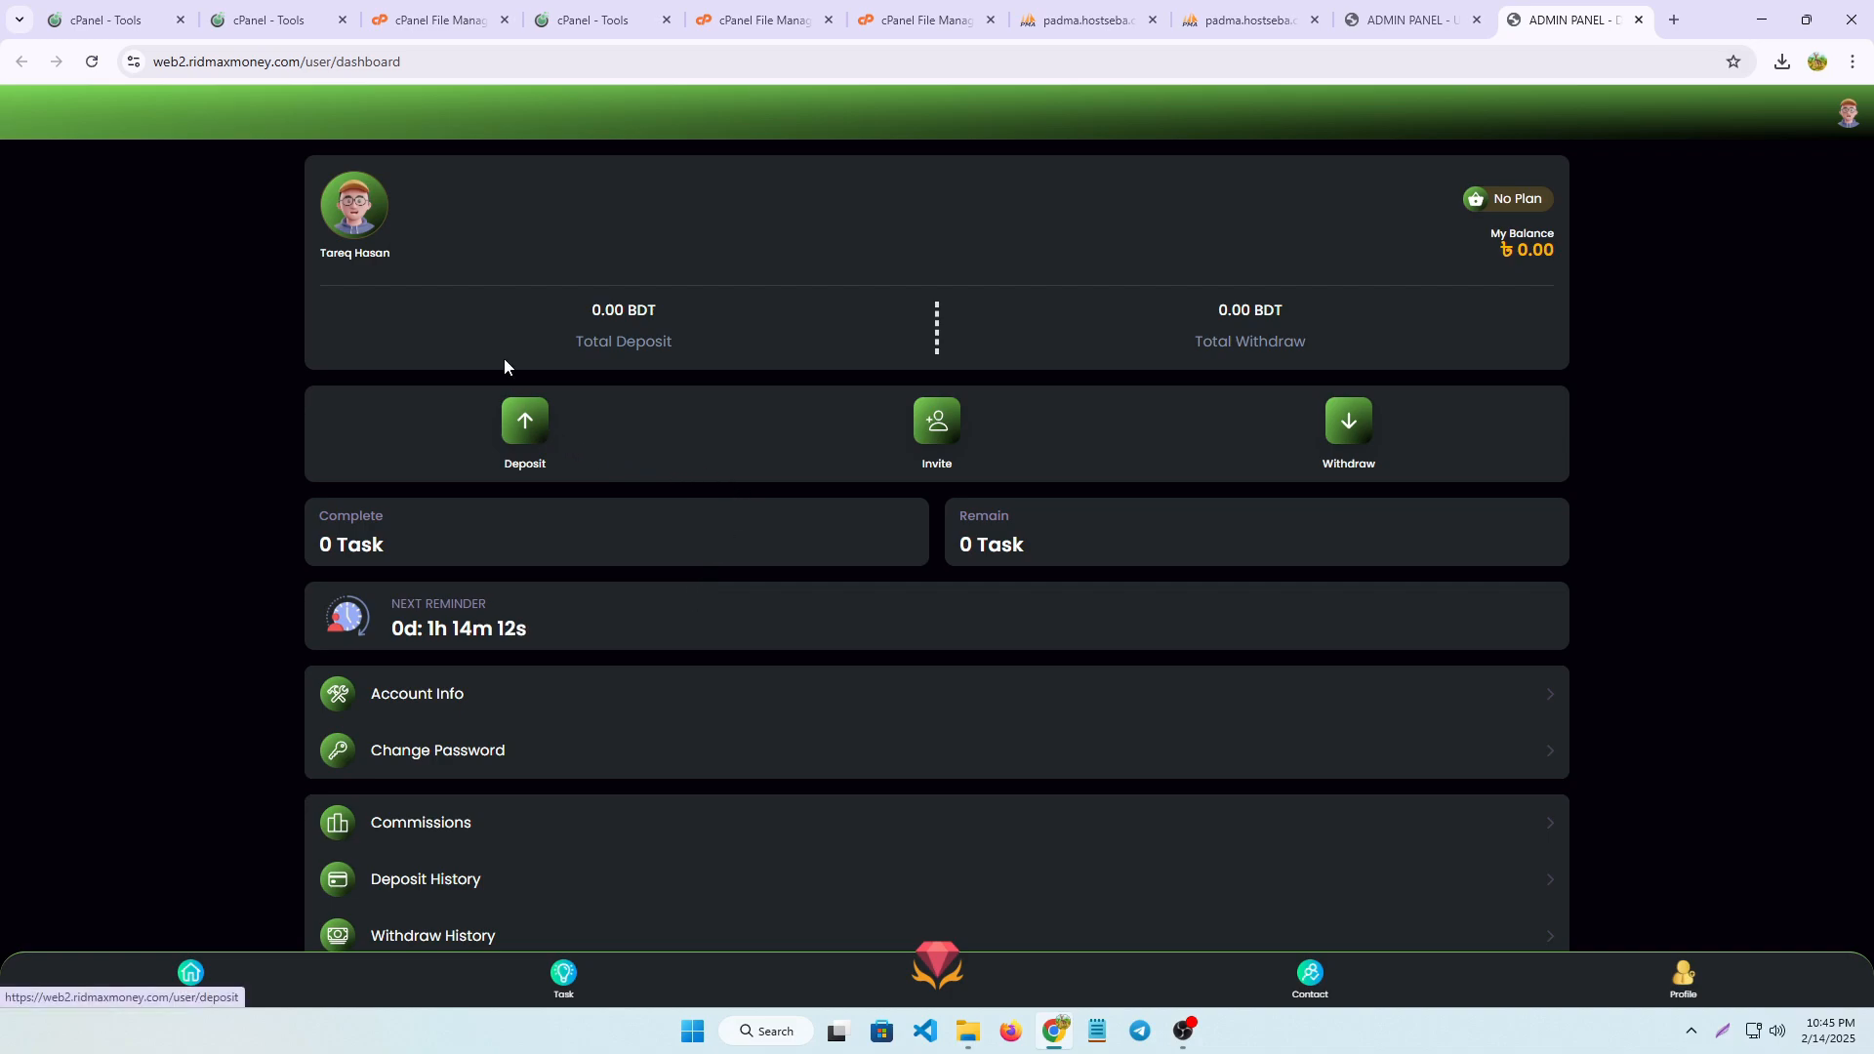
{"action": "scroll", "coordinate": [850, 566], "scroll_direction": "down", "scroll_amount": 1}
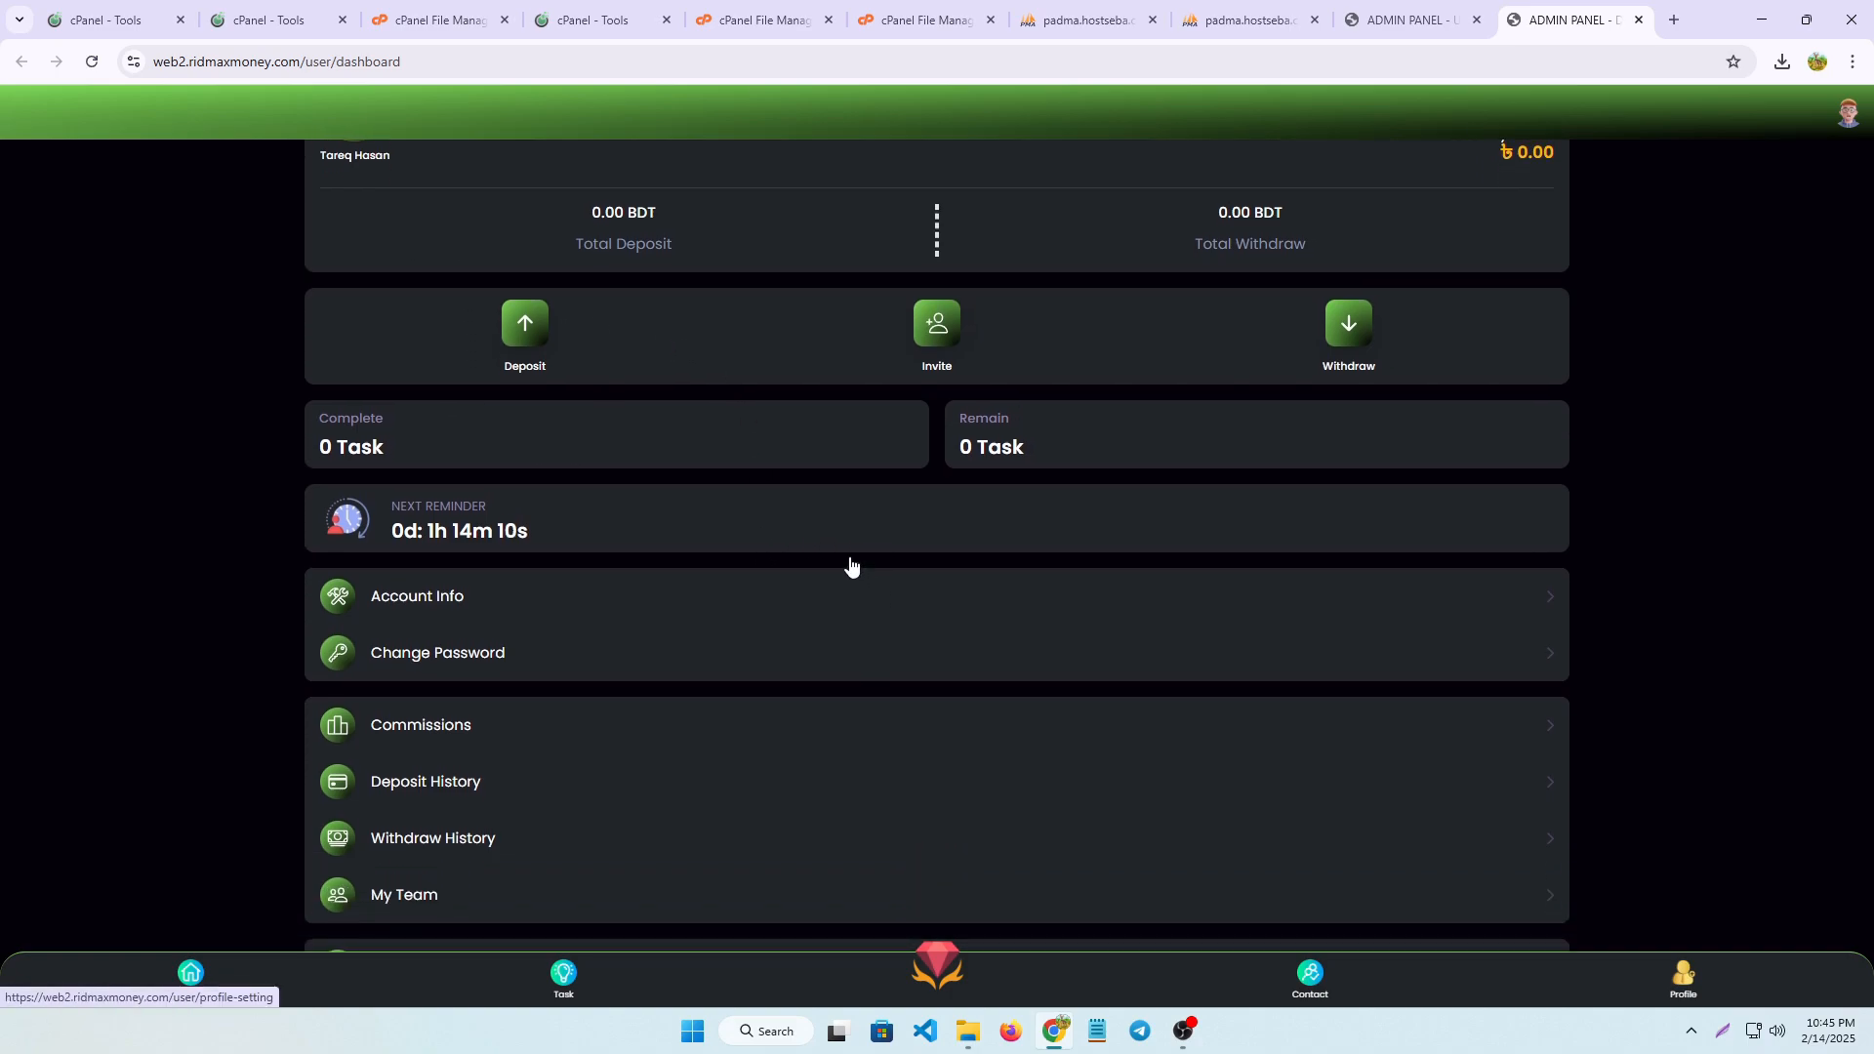
{"action": "scroll", "coordinate": [717, 483], "scroll_direction": "up", "scroll_amount": 1}
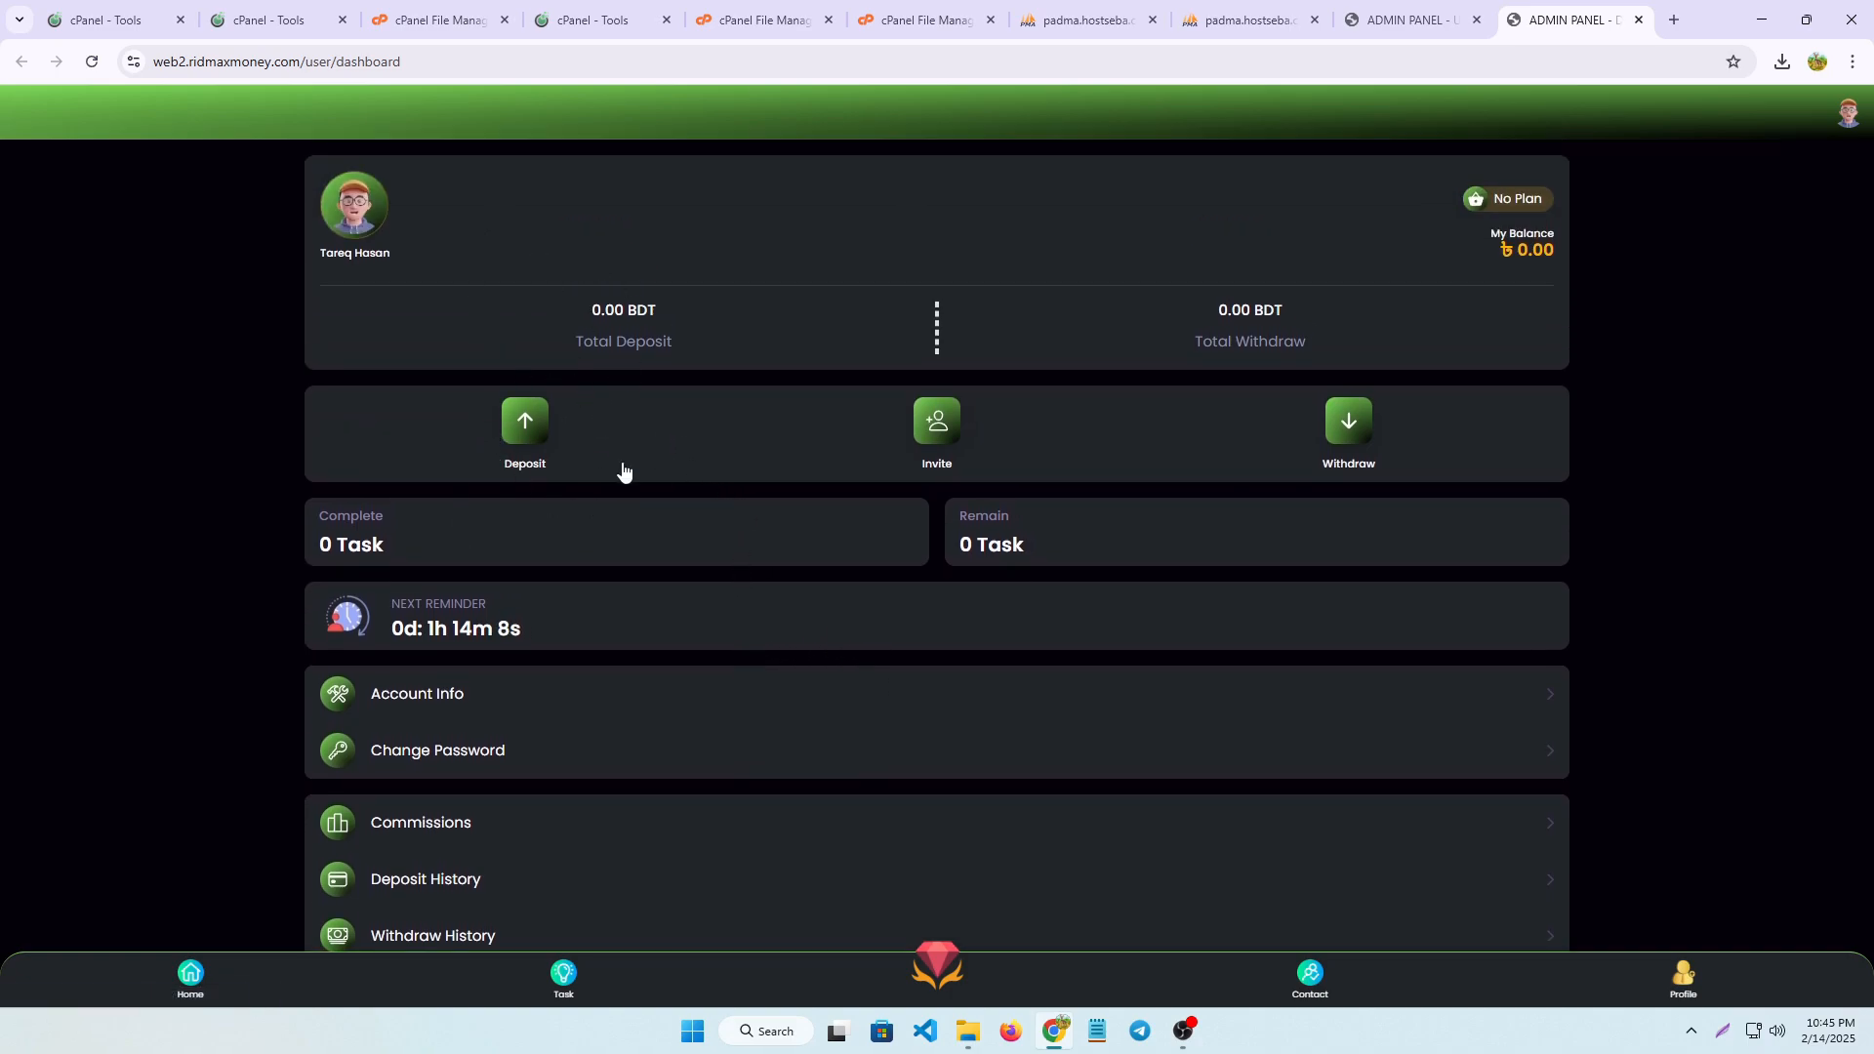
Open the membership plans page and examine the VIP 1 plan's validity, referral bonus and daily earning
{"action": "left_click", "coordinate": [940, 963]}
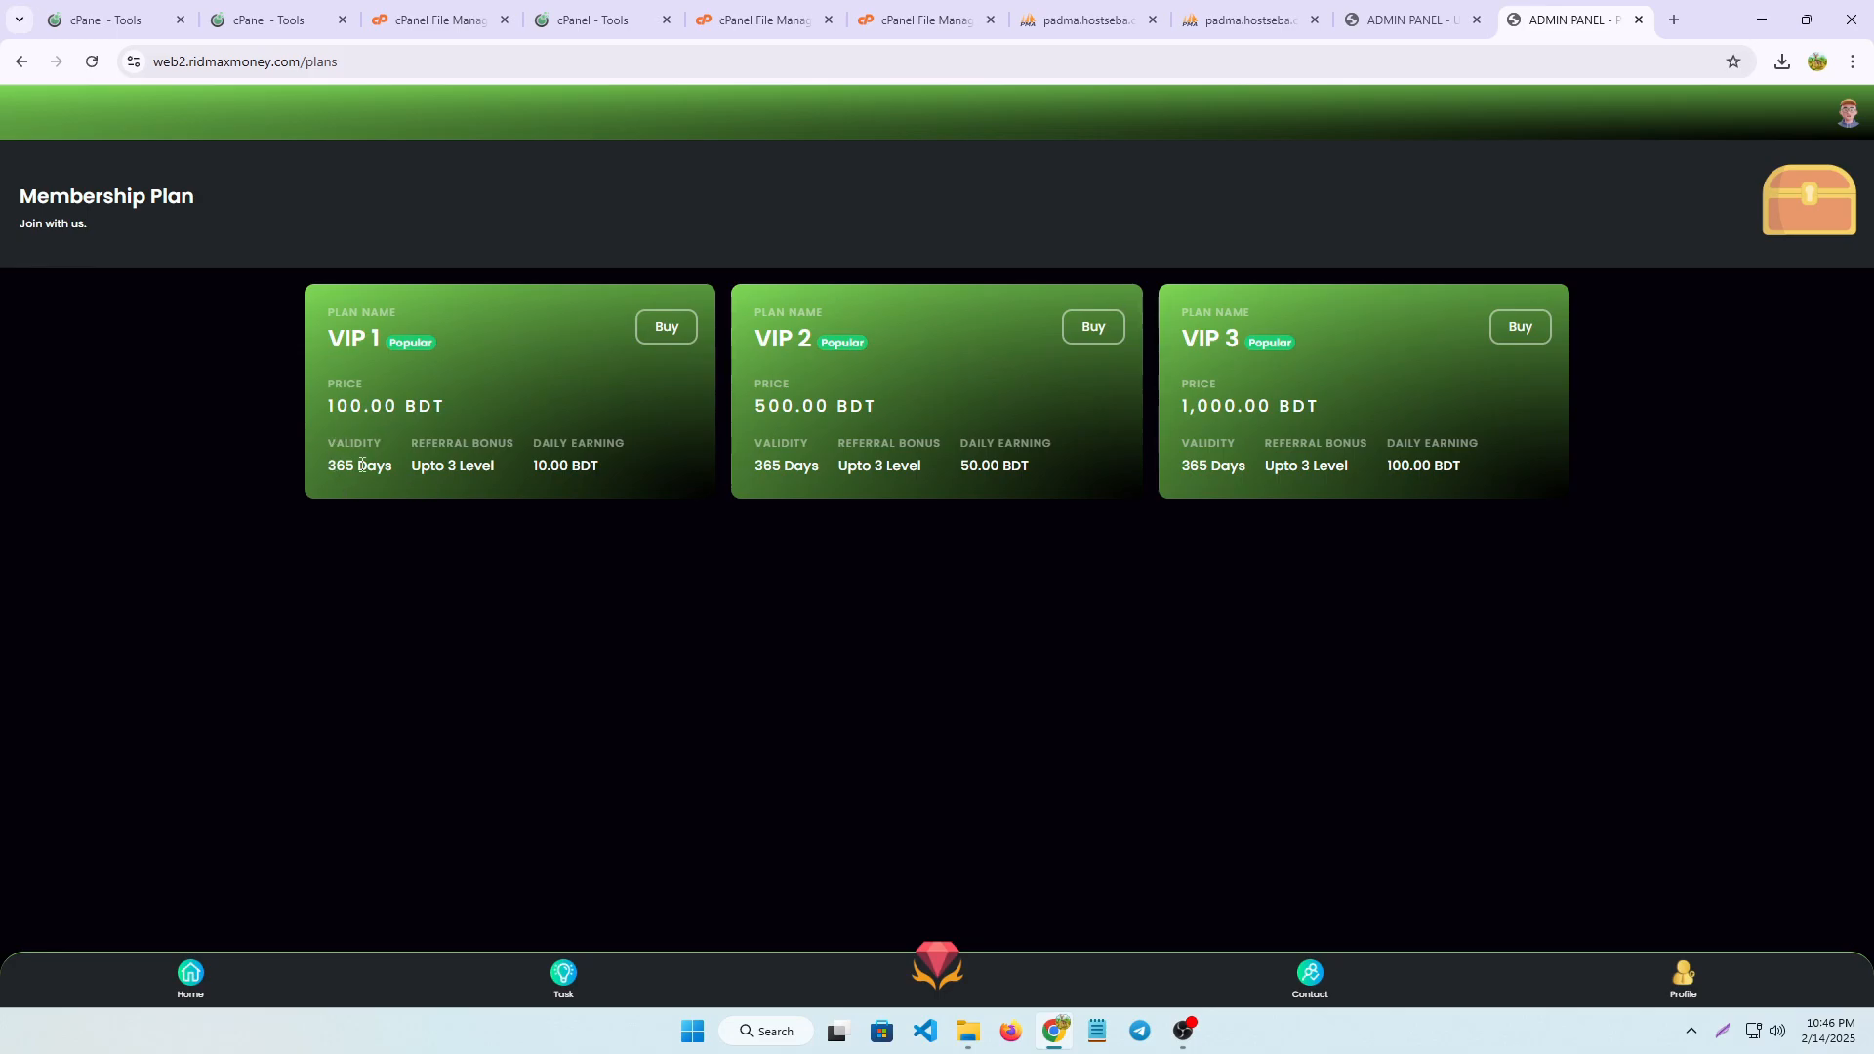
{"action": "key", "text": "super+shift+s"}
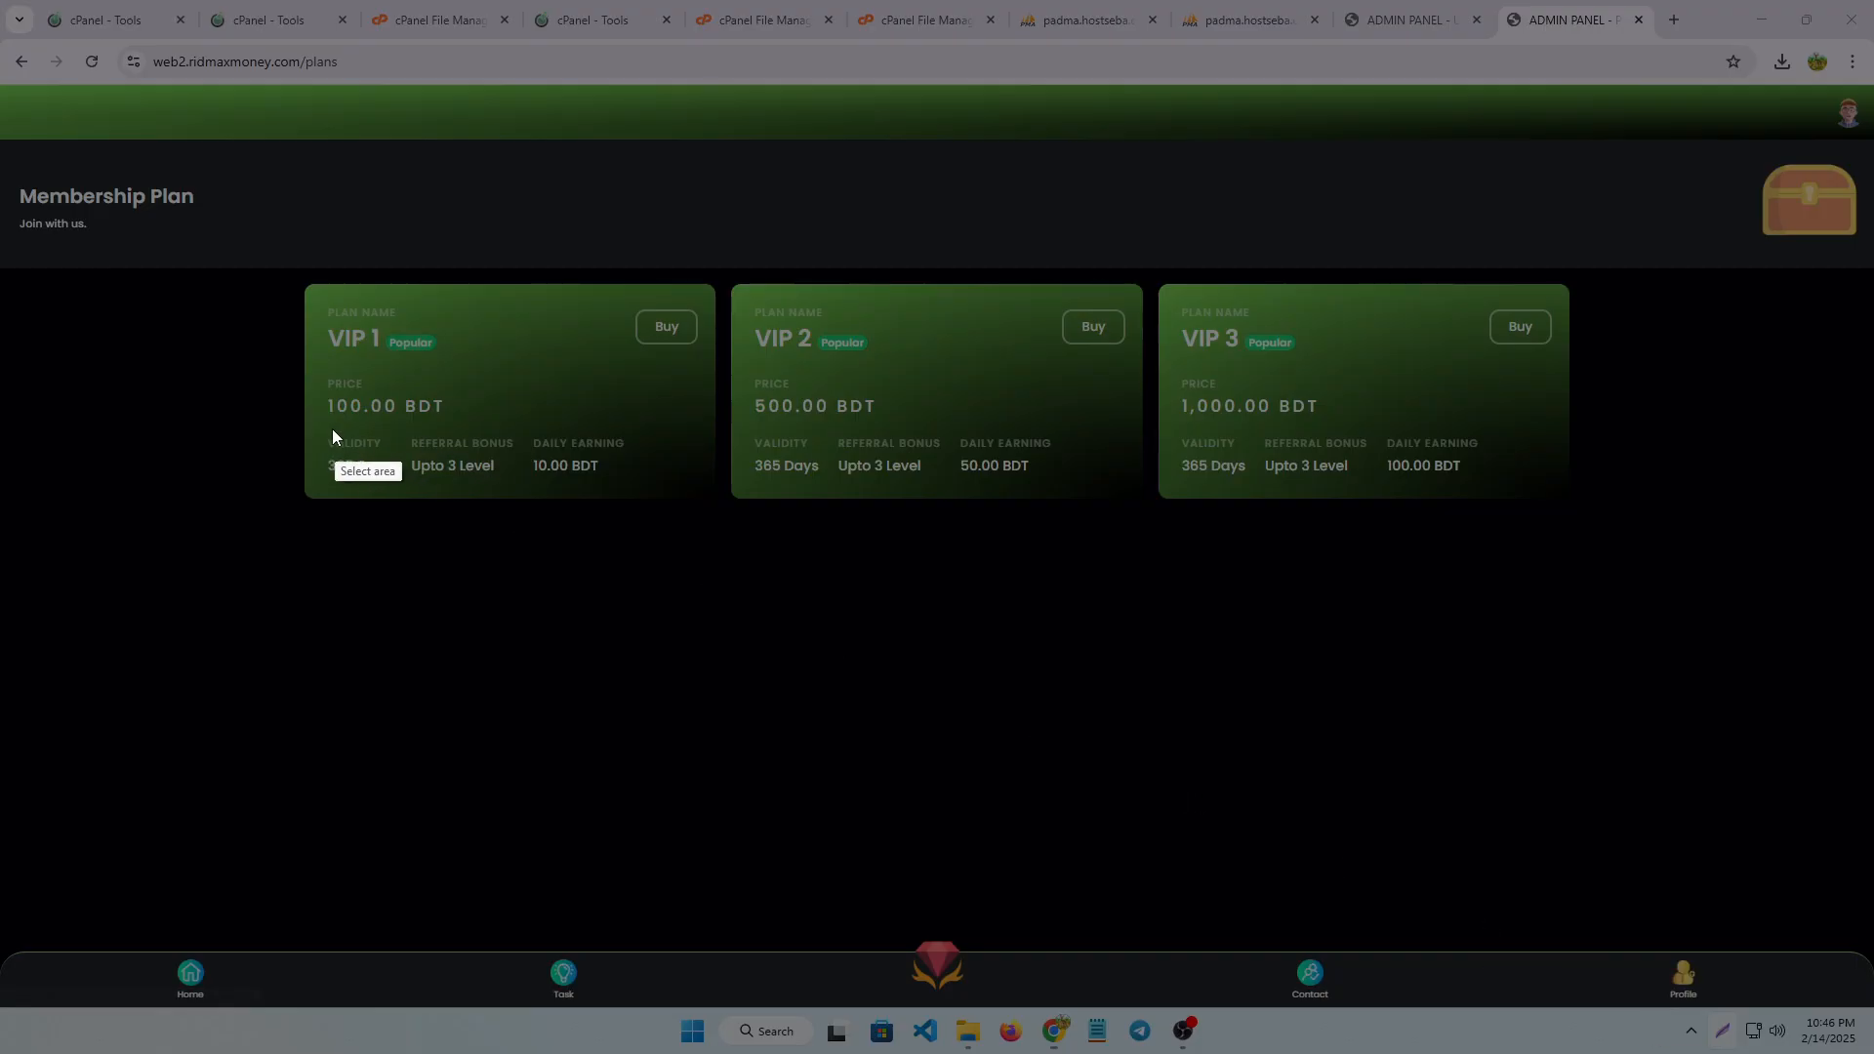
{"action": "left_click_drag", "start_coordinate": [325, 431], "coordinate": [387, 473]}
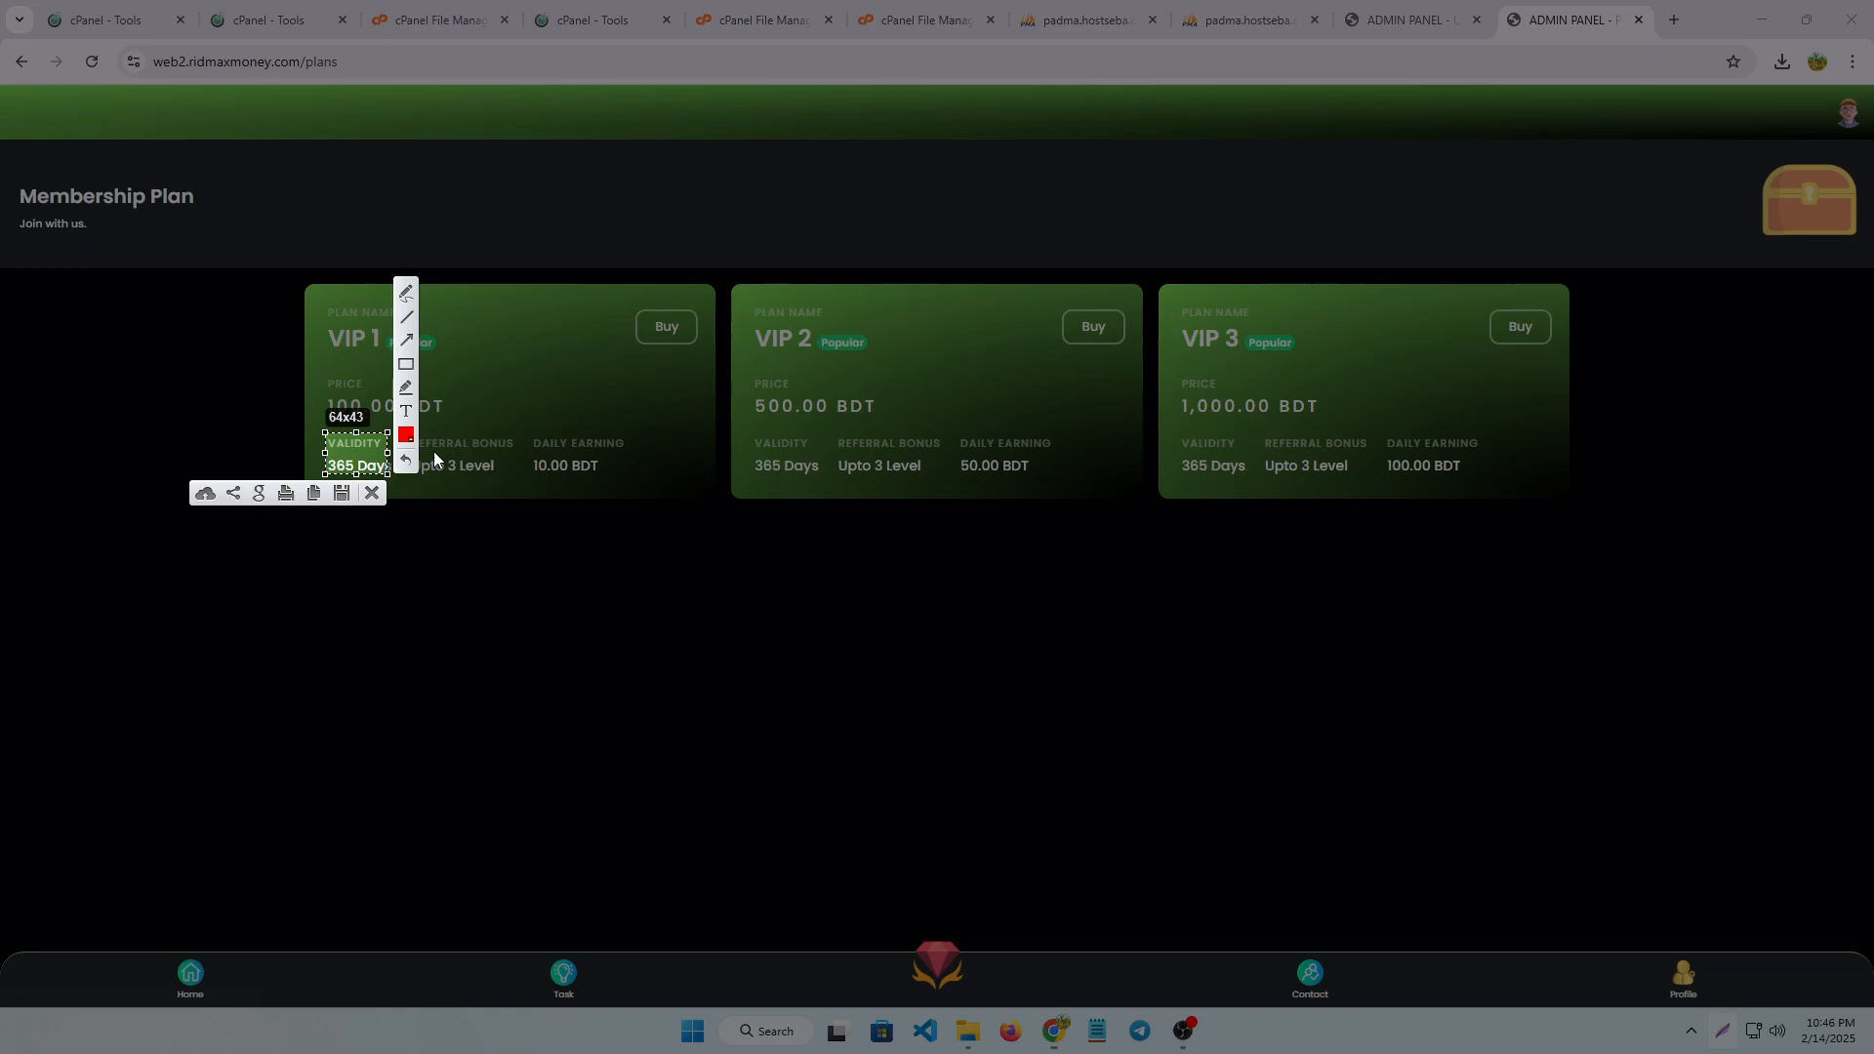
{"action": "mouse_move", "coordinate": [508, 464]}
{"action": "left_mouse_down"}
{"action": "mouse_move", "coordinate": [398, 455]}
{"action": "mouse_move", "coordinate": [401, 412]}
{"action": "mouse_move", "coordinate": [523, 485]}
{"action": "left_mouse_up"}
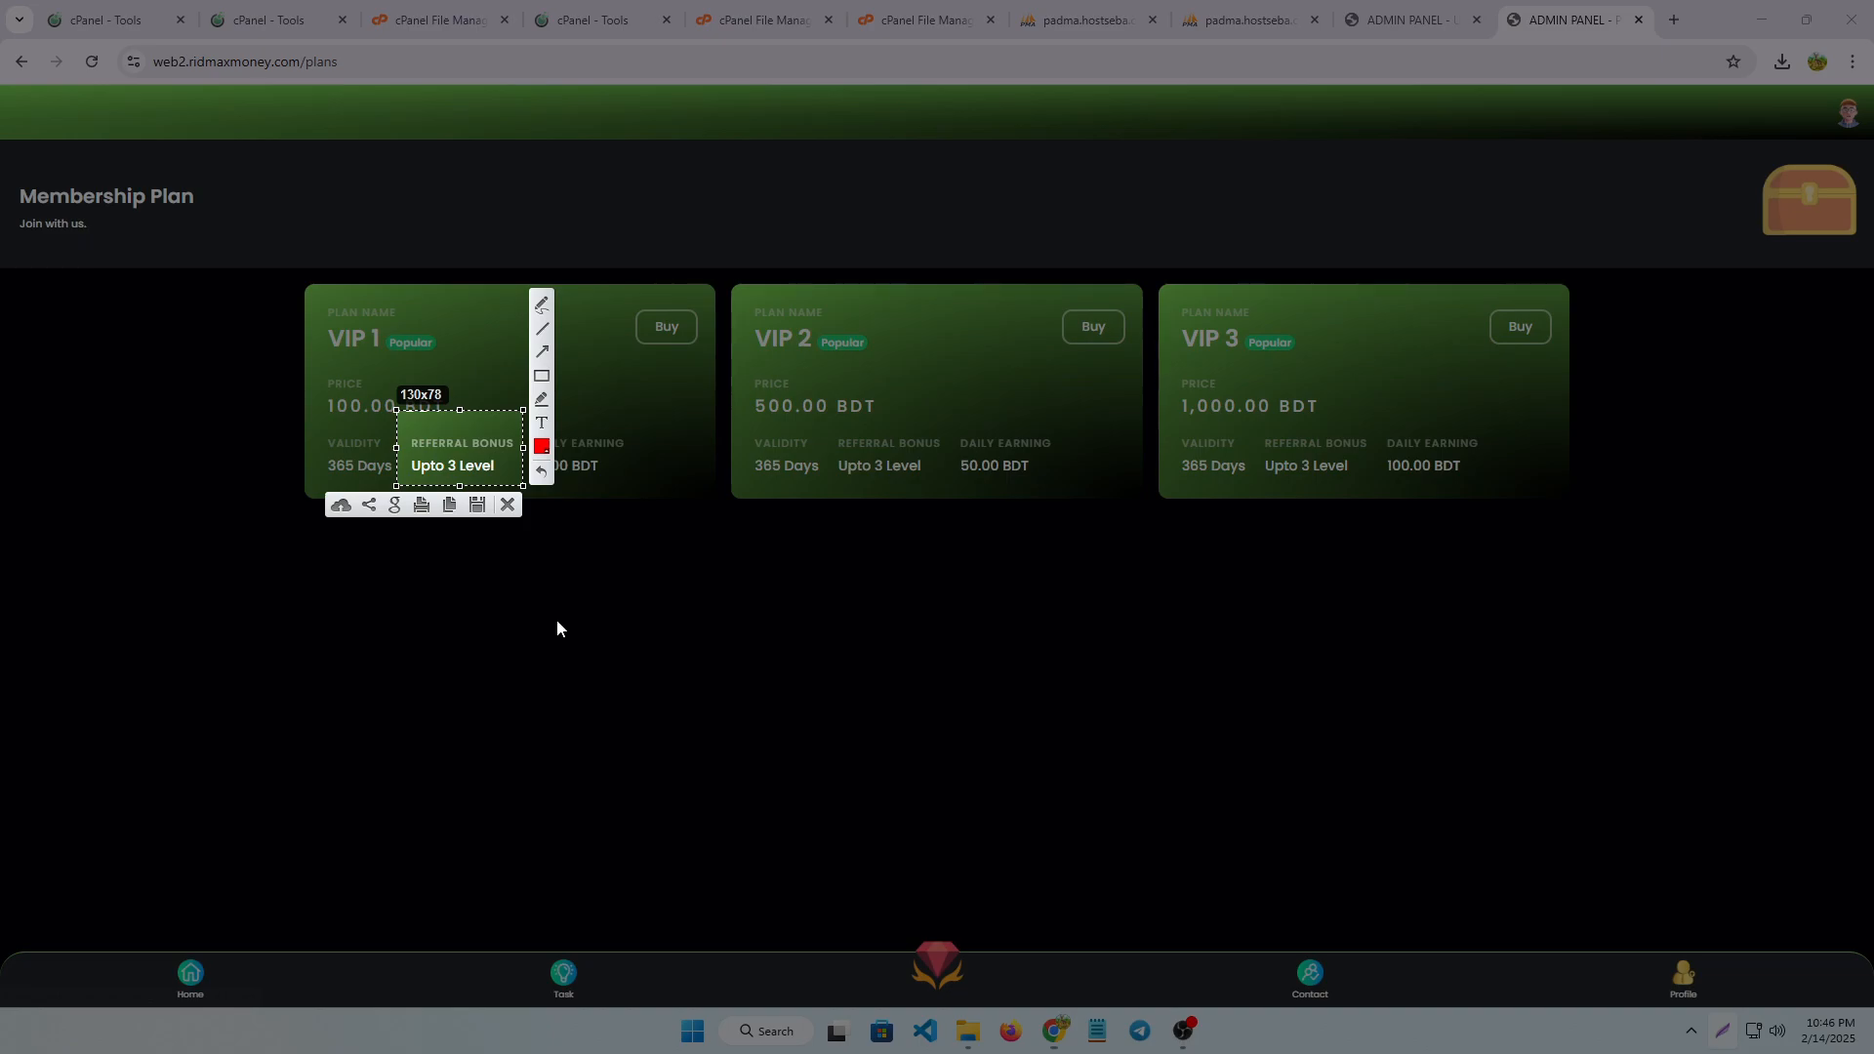
{"action": "left_click", "coordinate": [507, 505]}
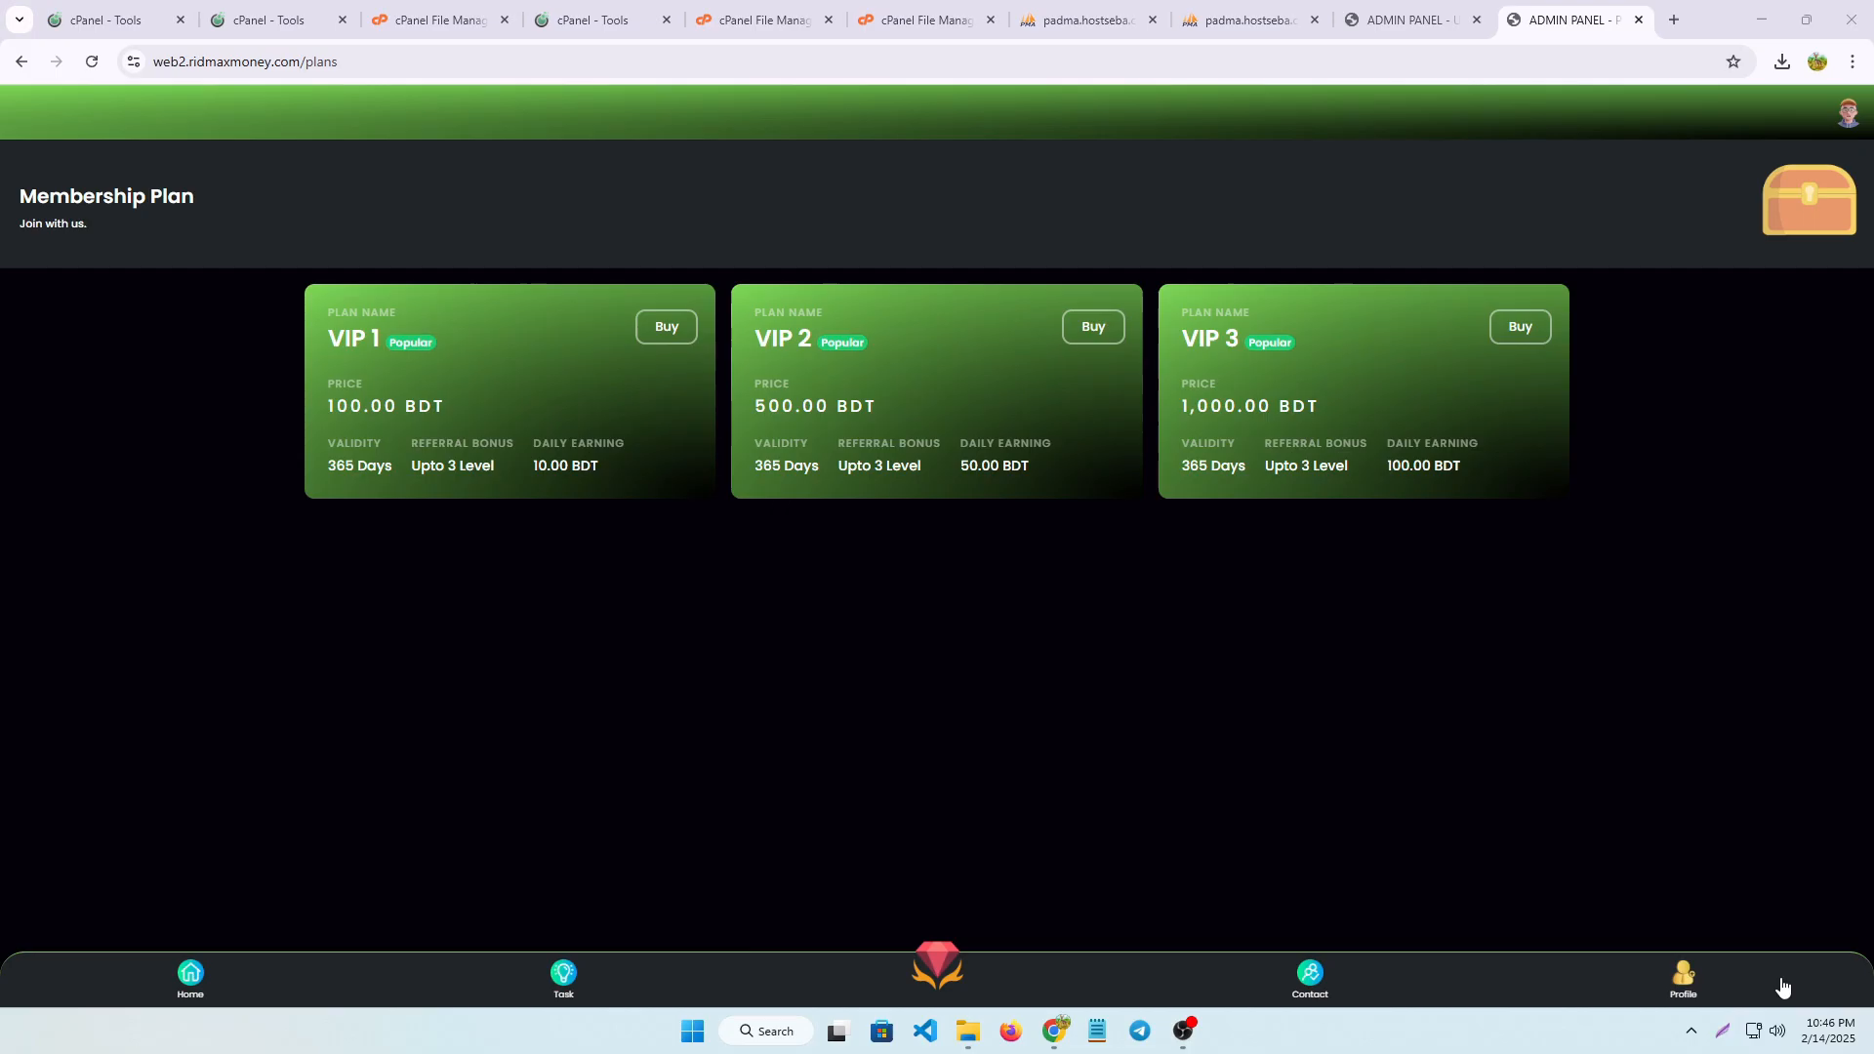
{"action": "key", "text": "super+shift+s"}
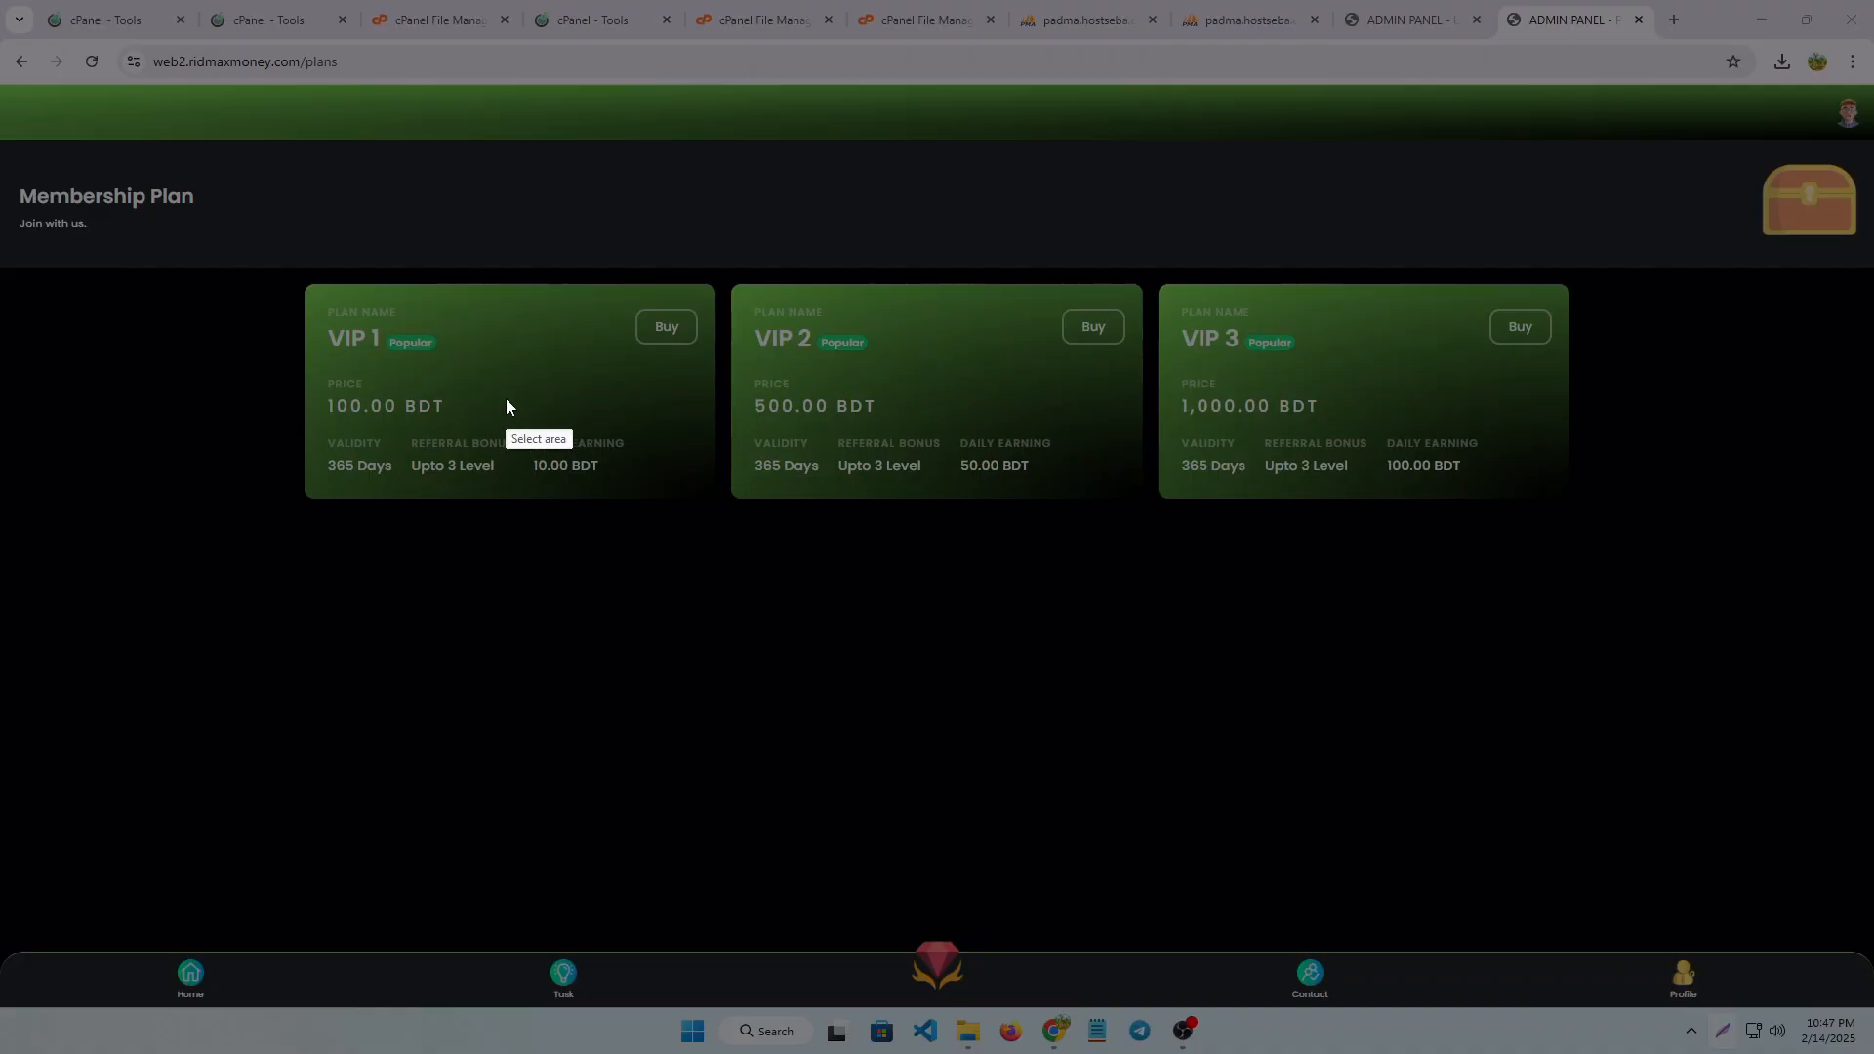
{"action": "left_click_drag", "start_coordinate": [506, 398], "coordinate": [648, 489]}
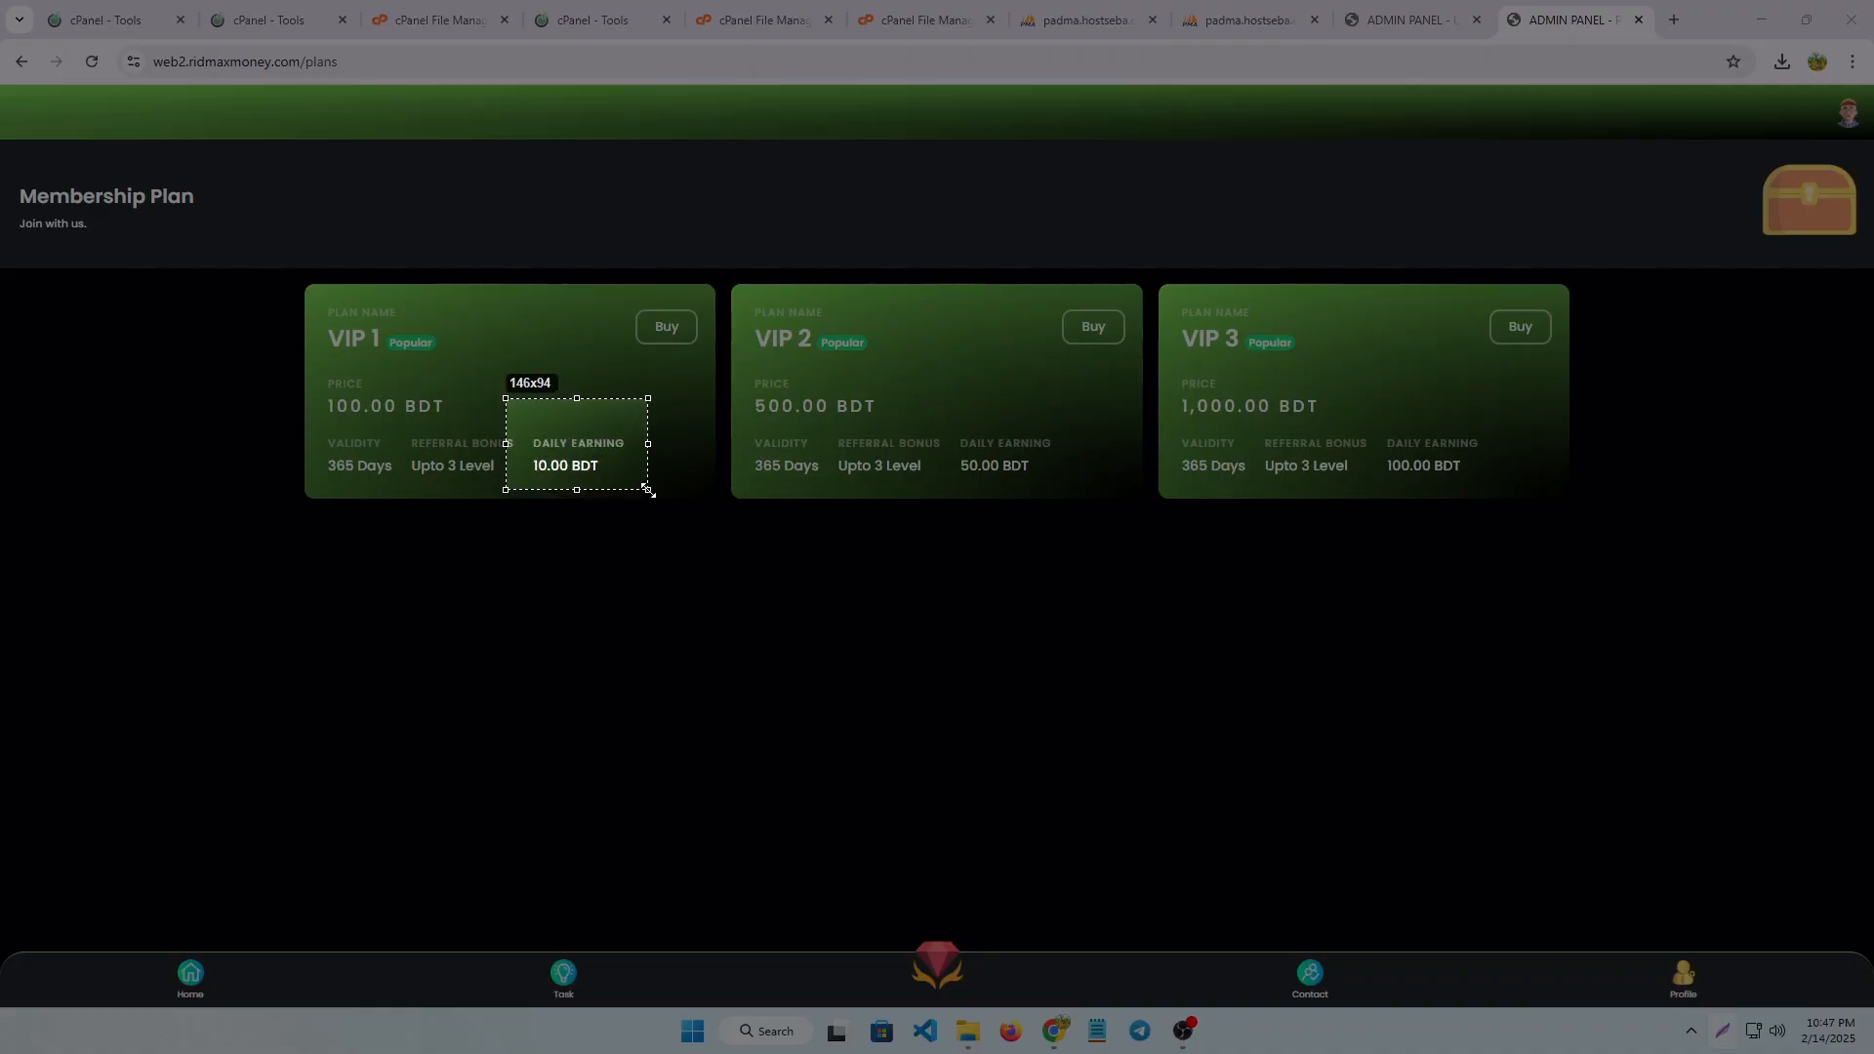
{"action": "left_click", "coordinate": [635, 508]}
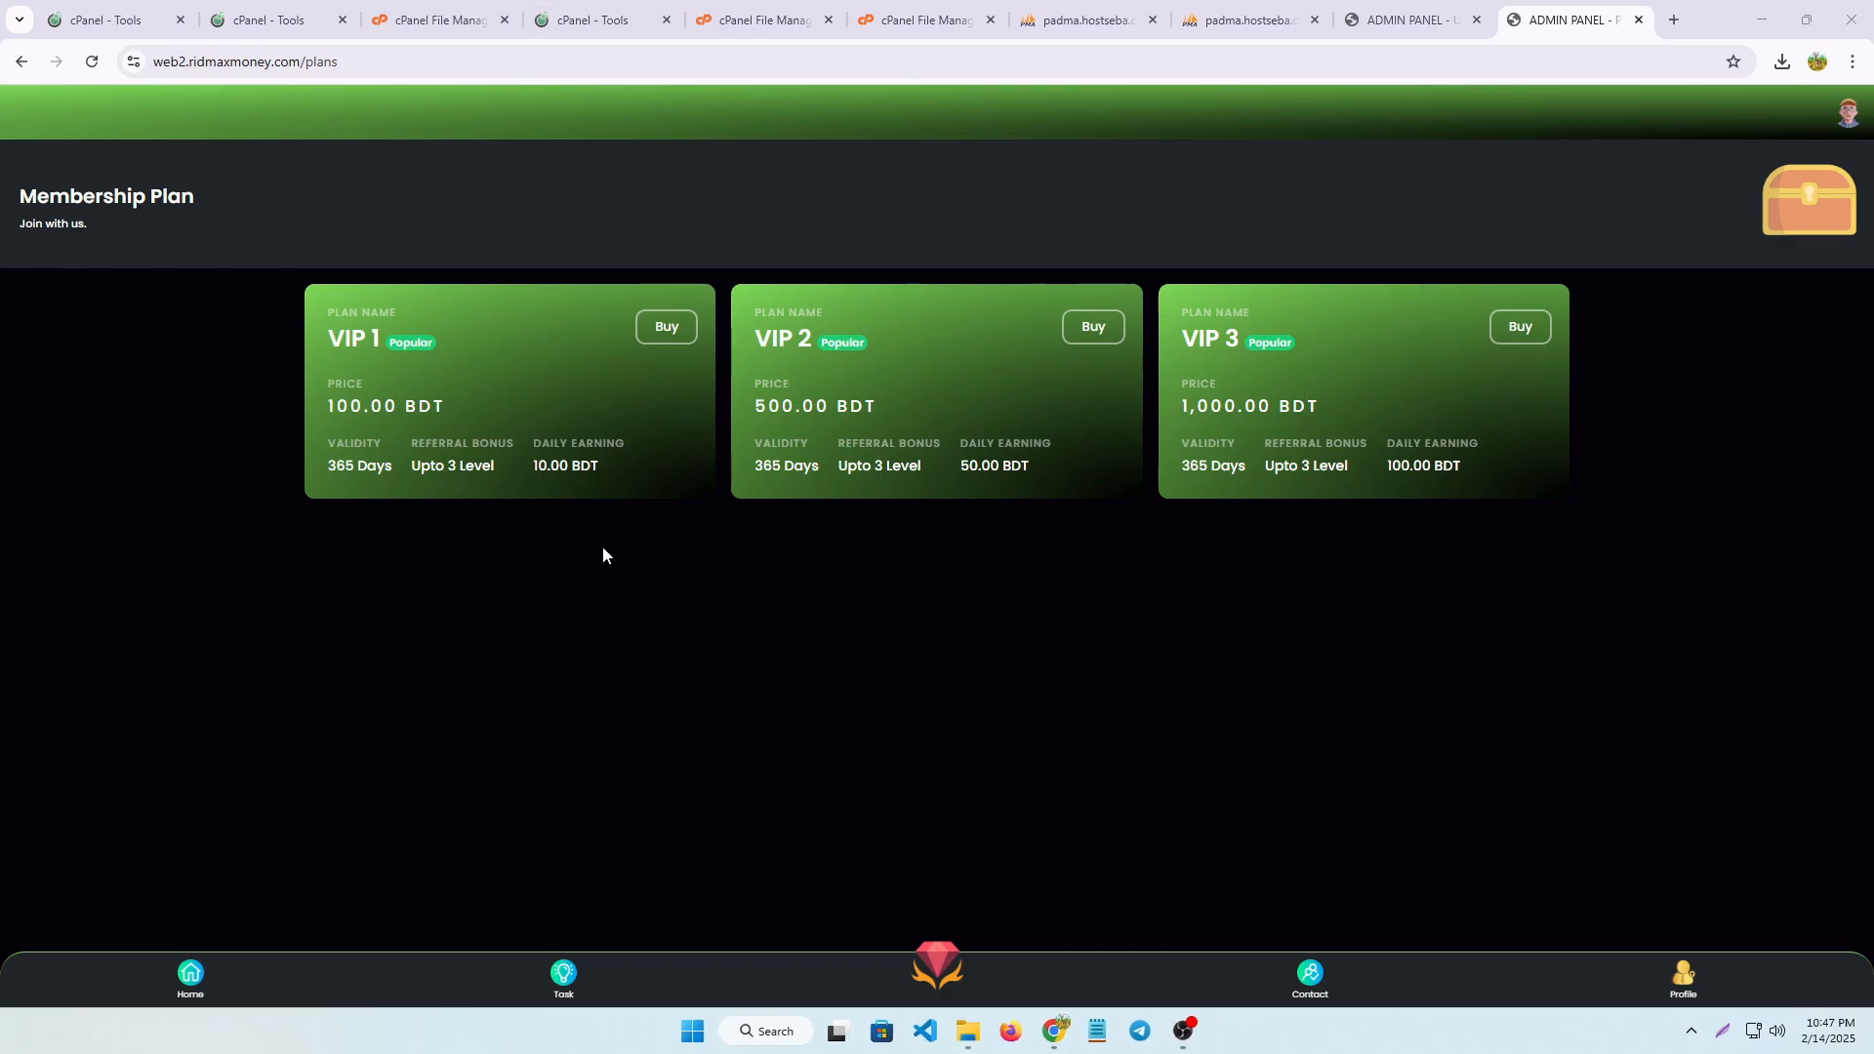
Submit a deposit request of 100 BDT through the Bkash gateway, starting from the site's home page
{"action": "left_click", "coordinate": [192, 976]}
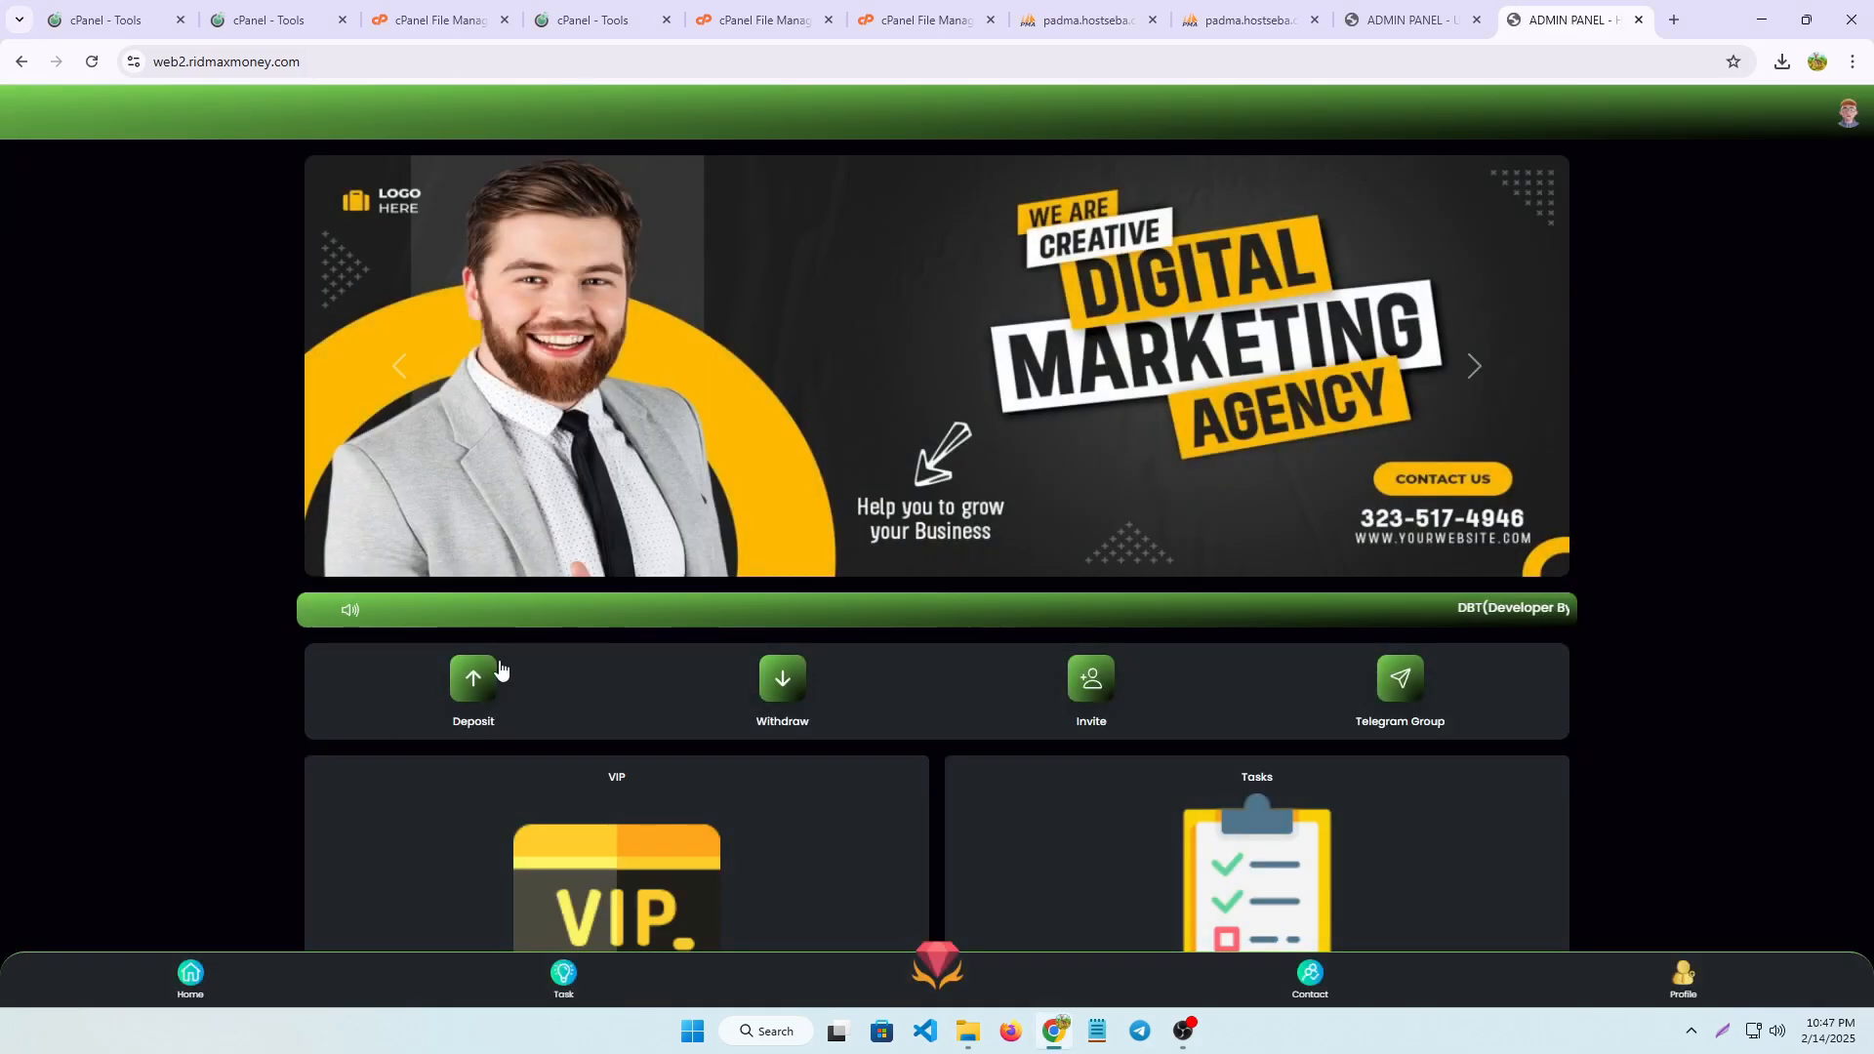
{"action": "left_click", "coordinate": [461, 672]}
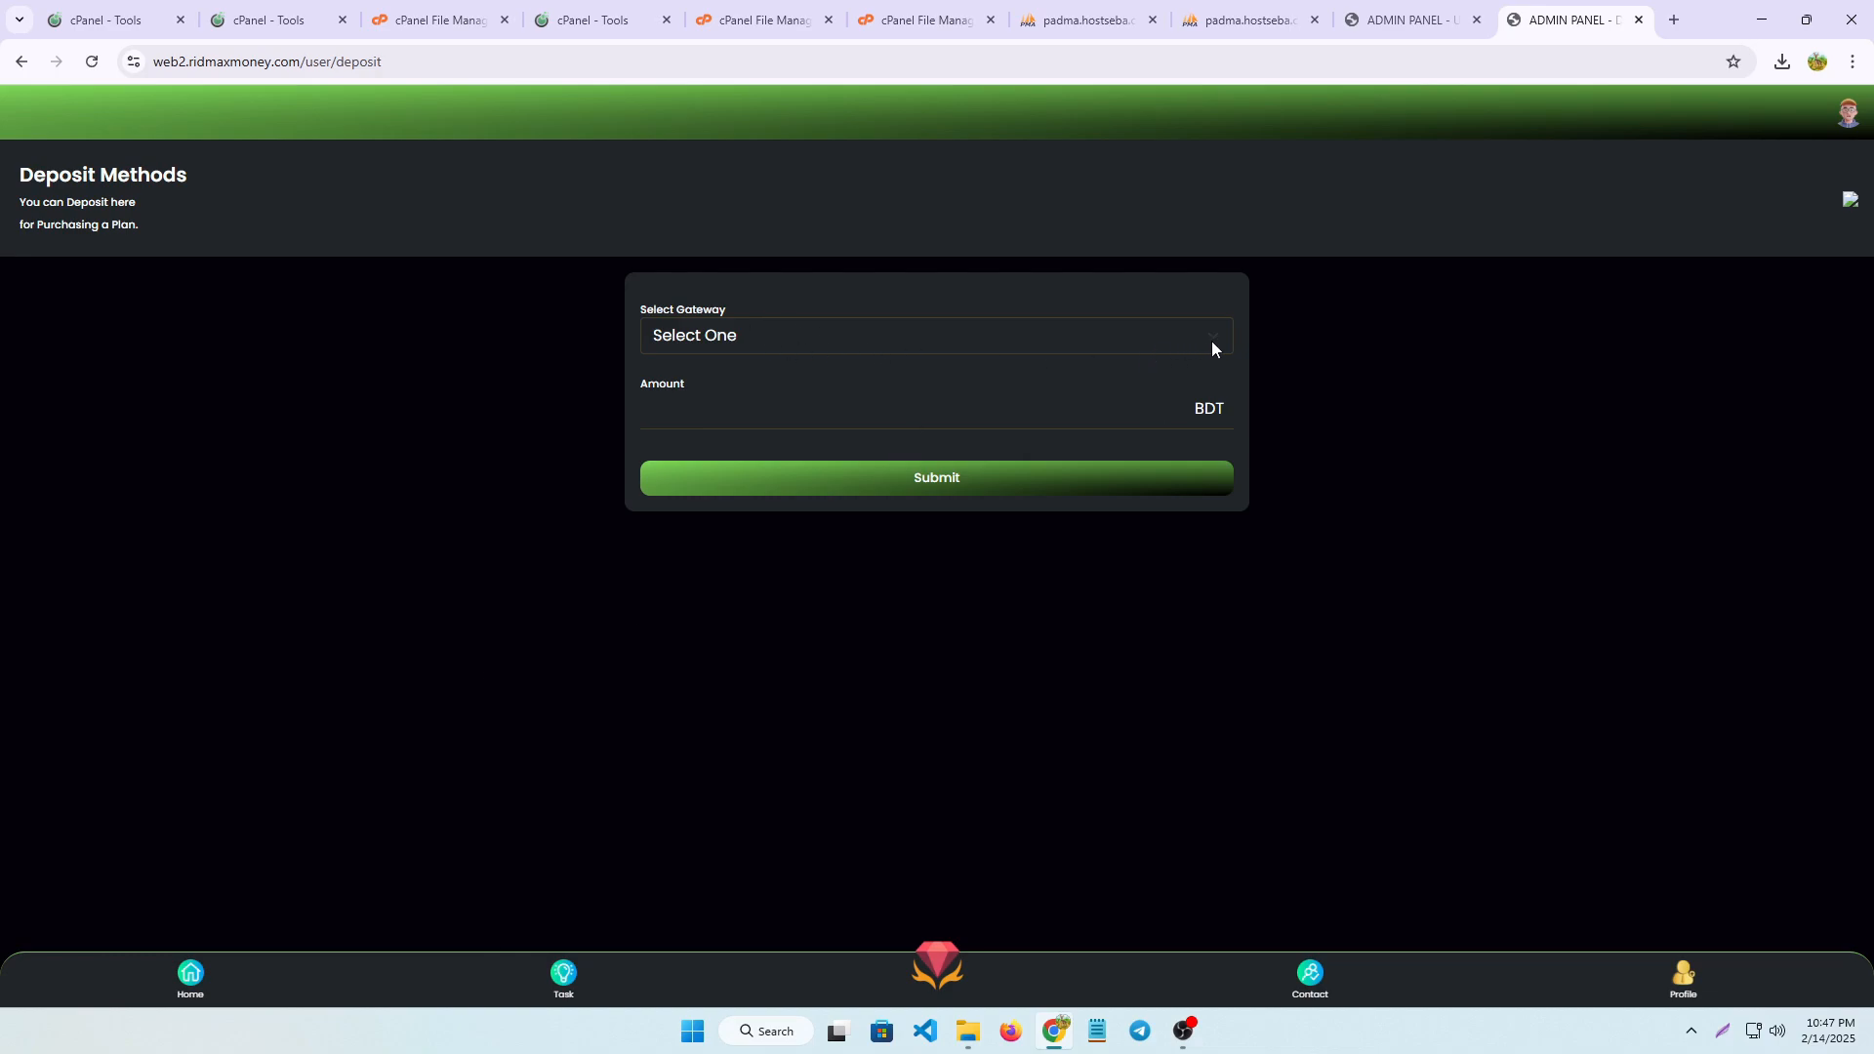
{"action": "left_click", "coordinate": [1207, 335]}
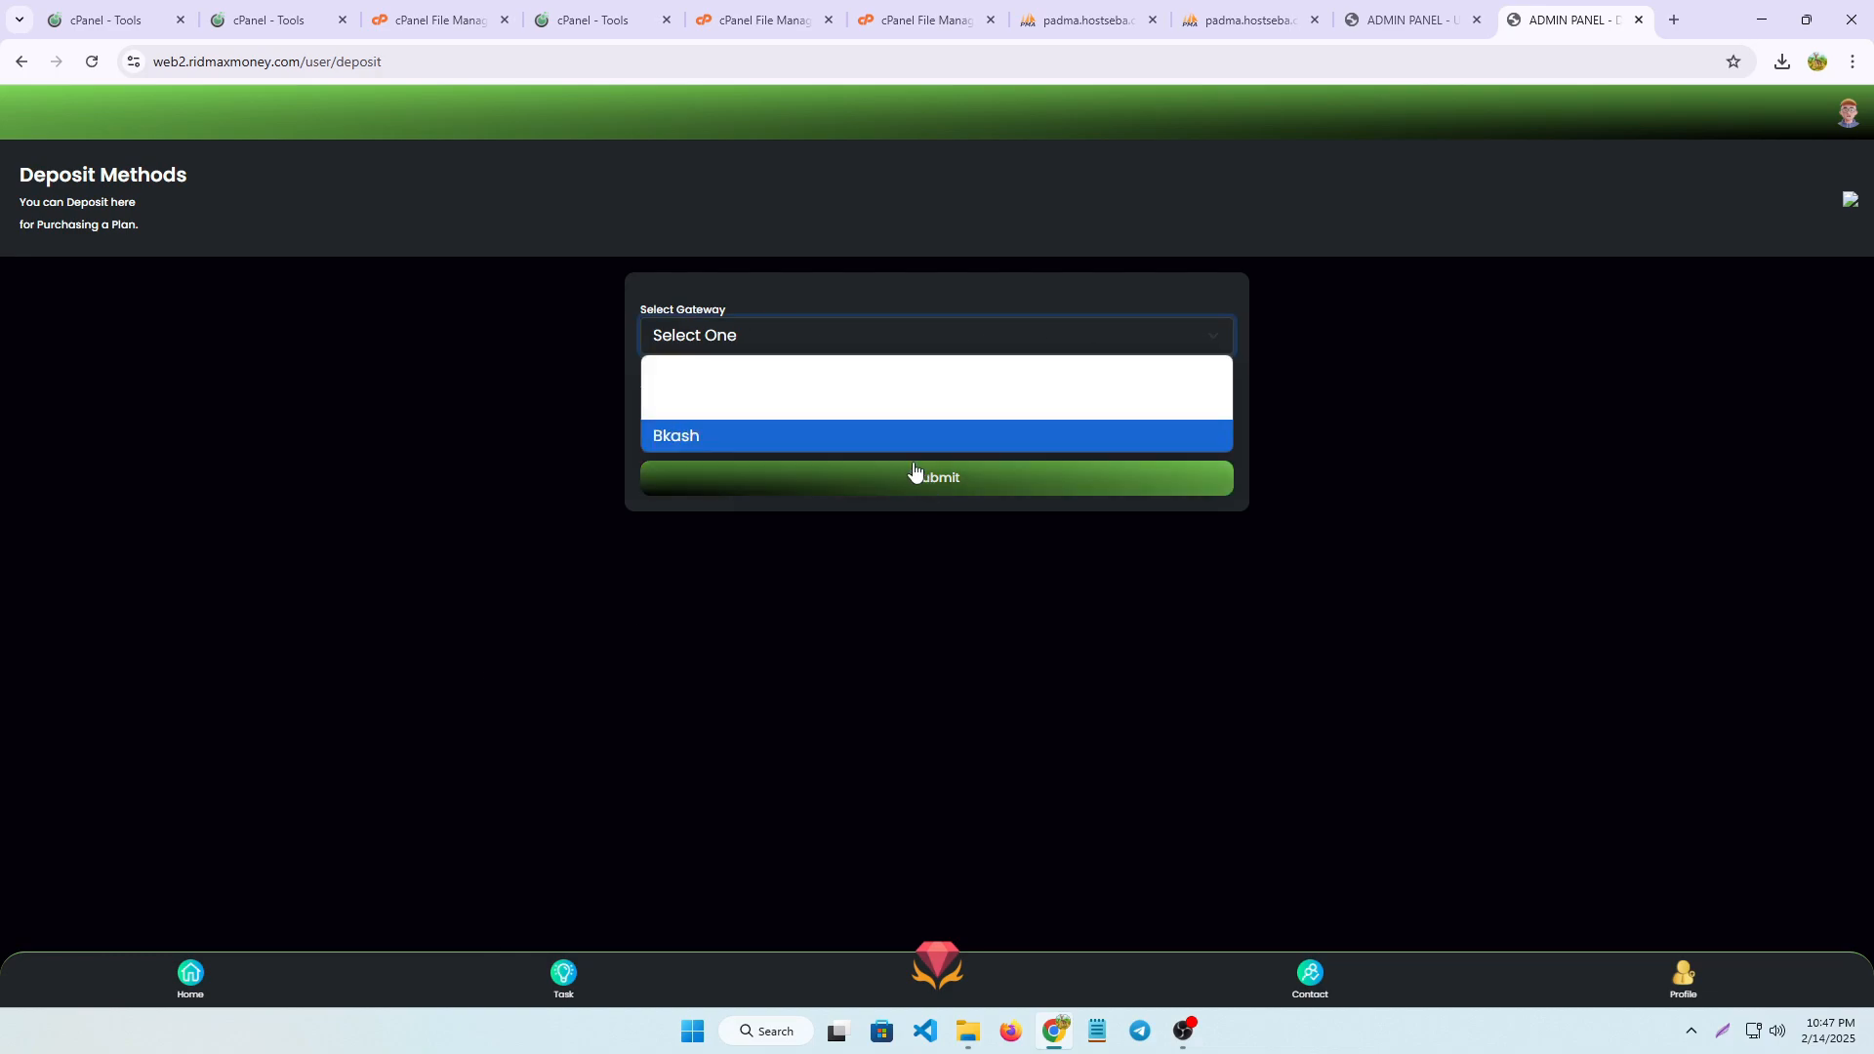
{"action": "left_click", "coordinate": [913, 472]}
{"action": "left_click", "coordinate": [1225, 331]}
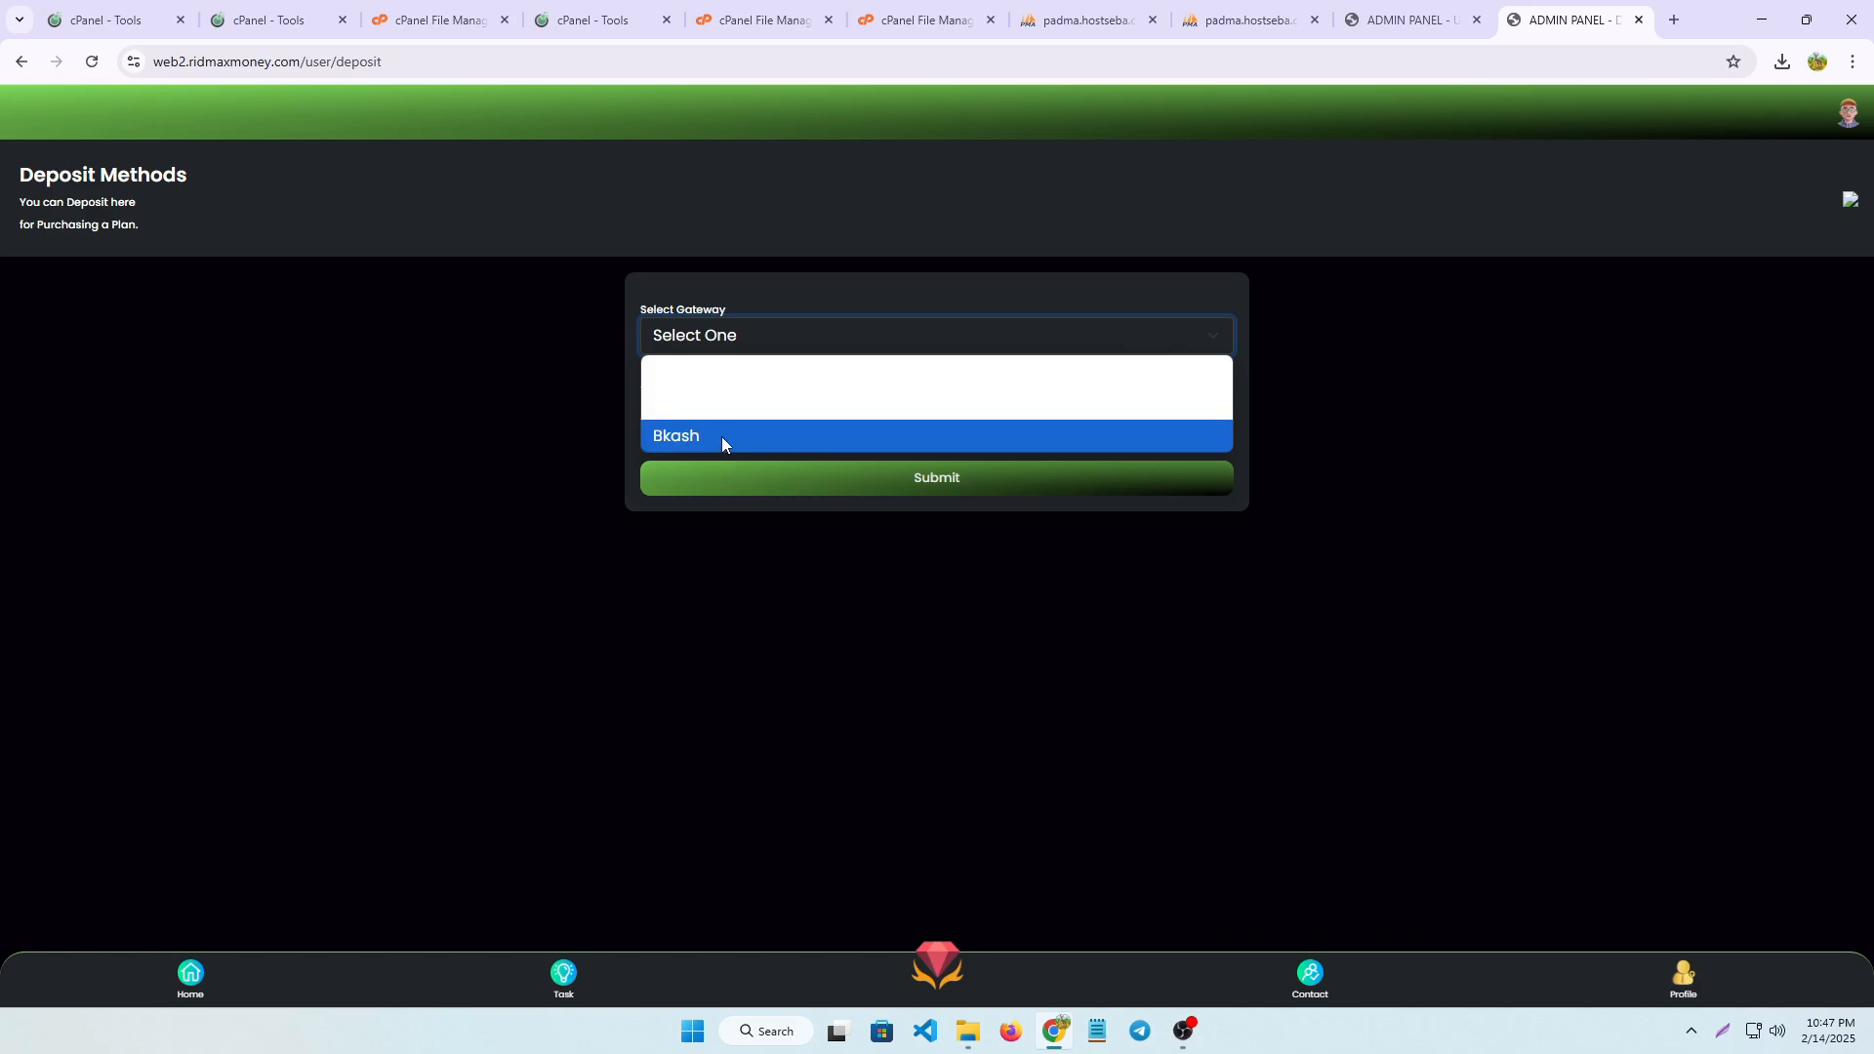
{"action": "left_click", "coordinate": [721, 435]}
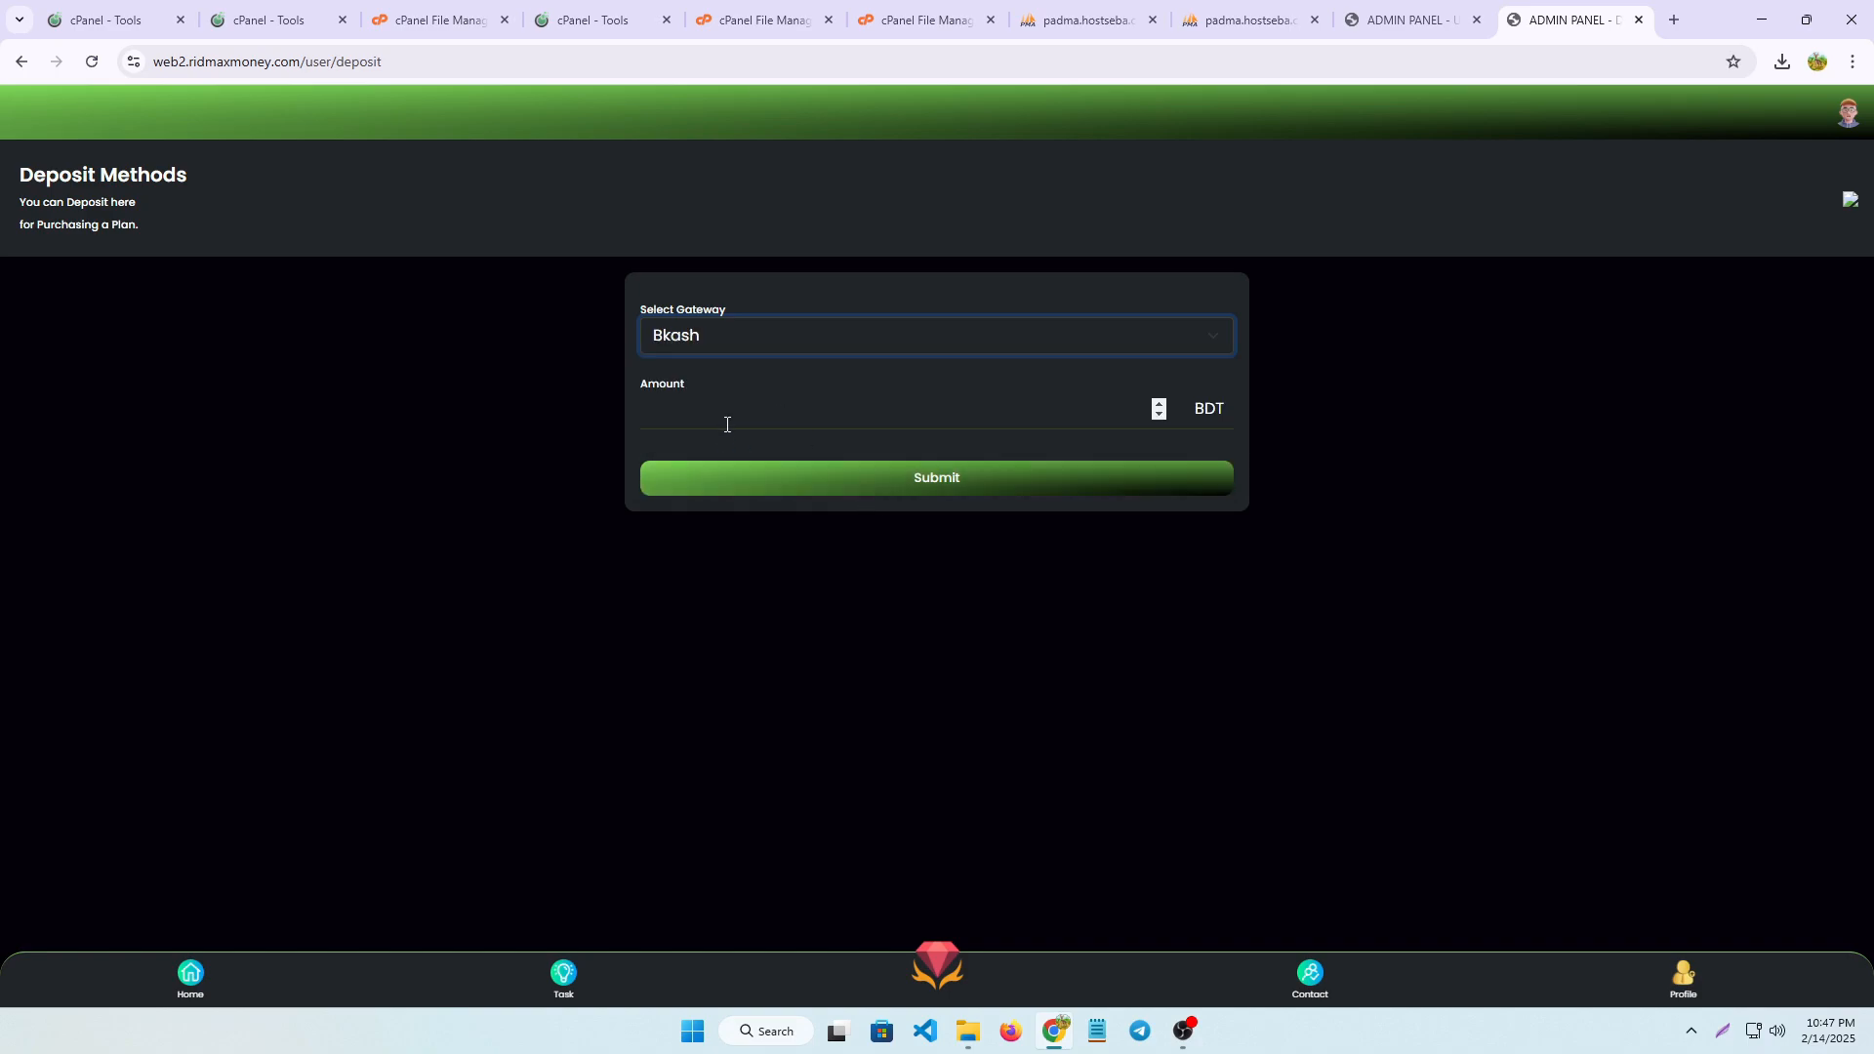
{"action": "left_click", "coordinate": [726, 425]}
{"action": "type", "text": "1"}
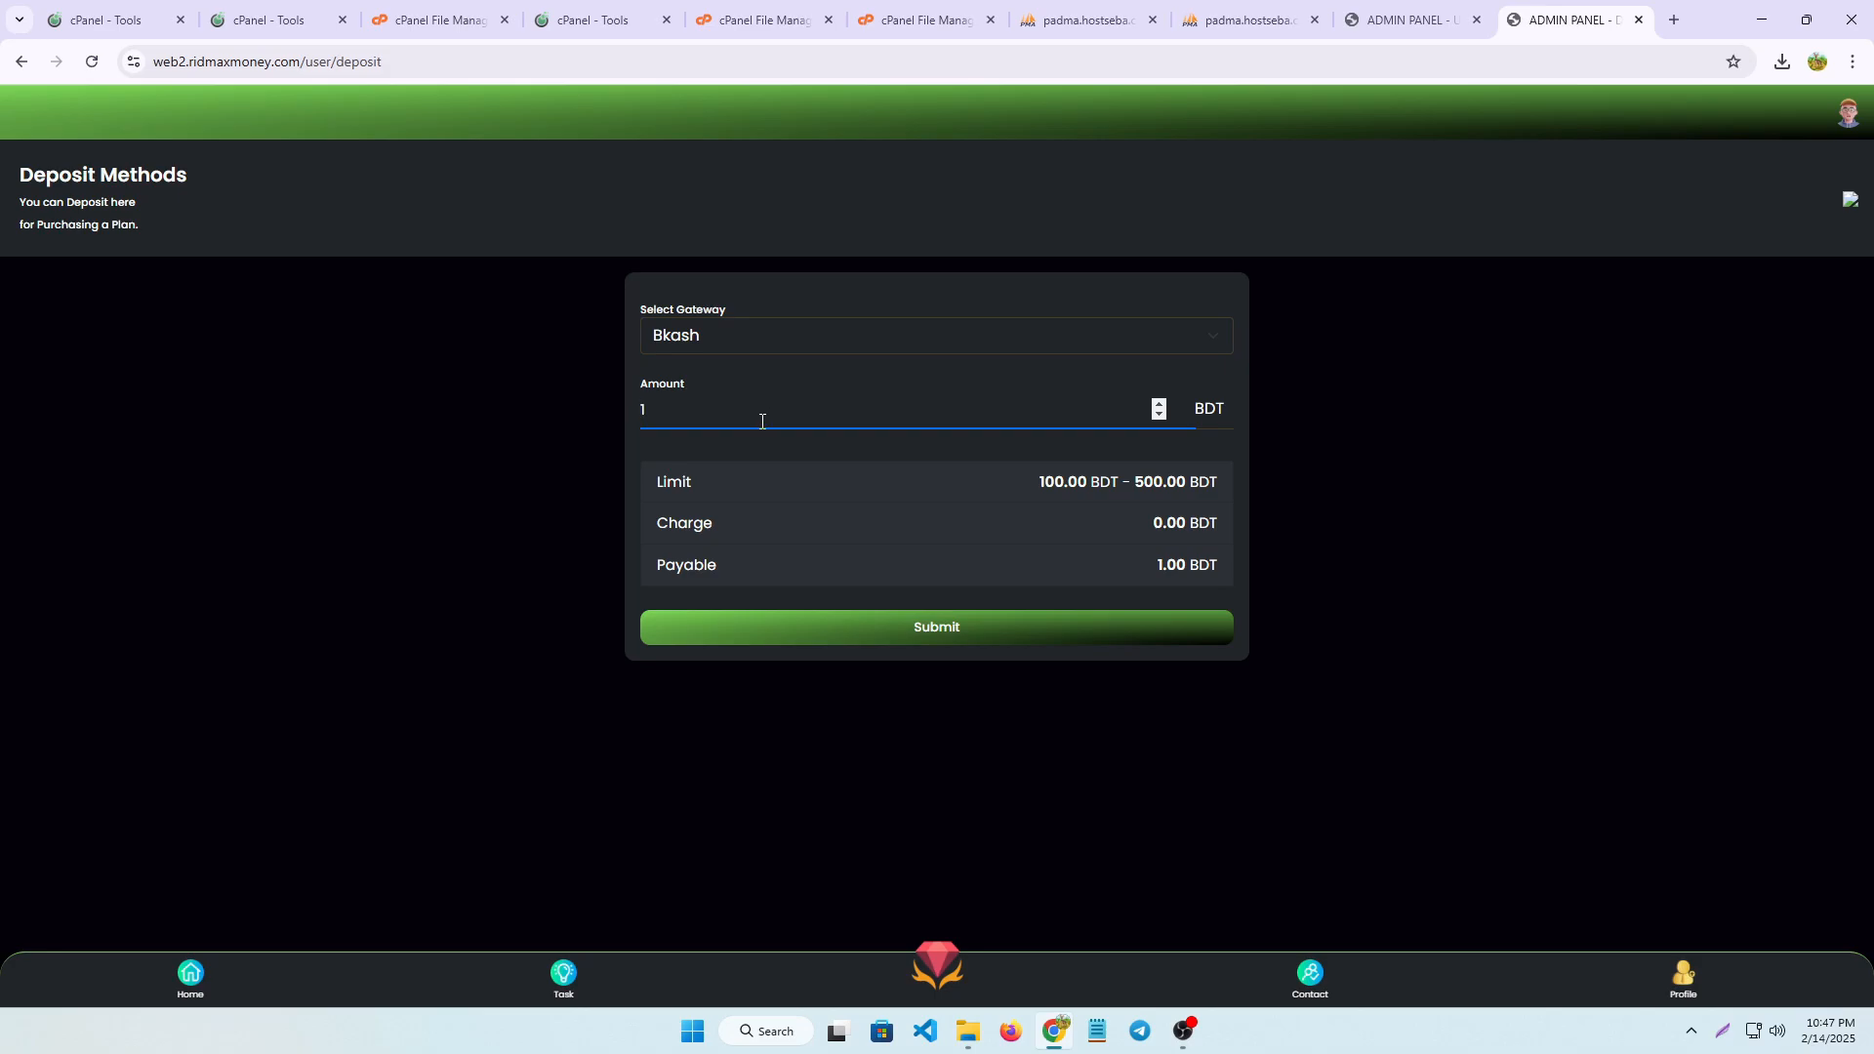
{"action": "type", "text": "00"}
{"action": "left_click", "coordinate": [928, 629]}
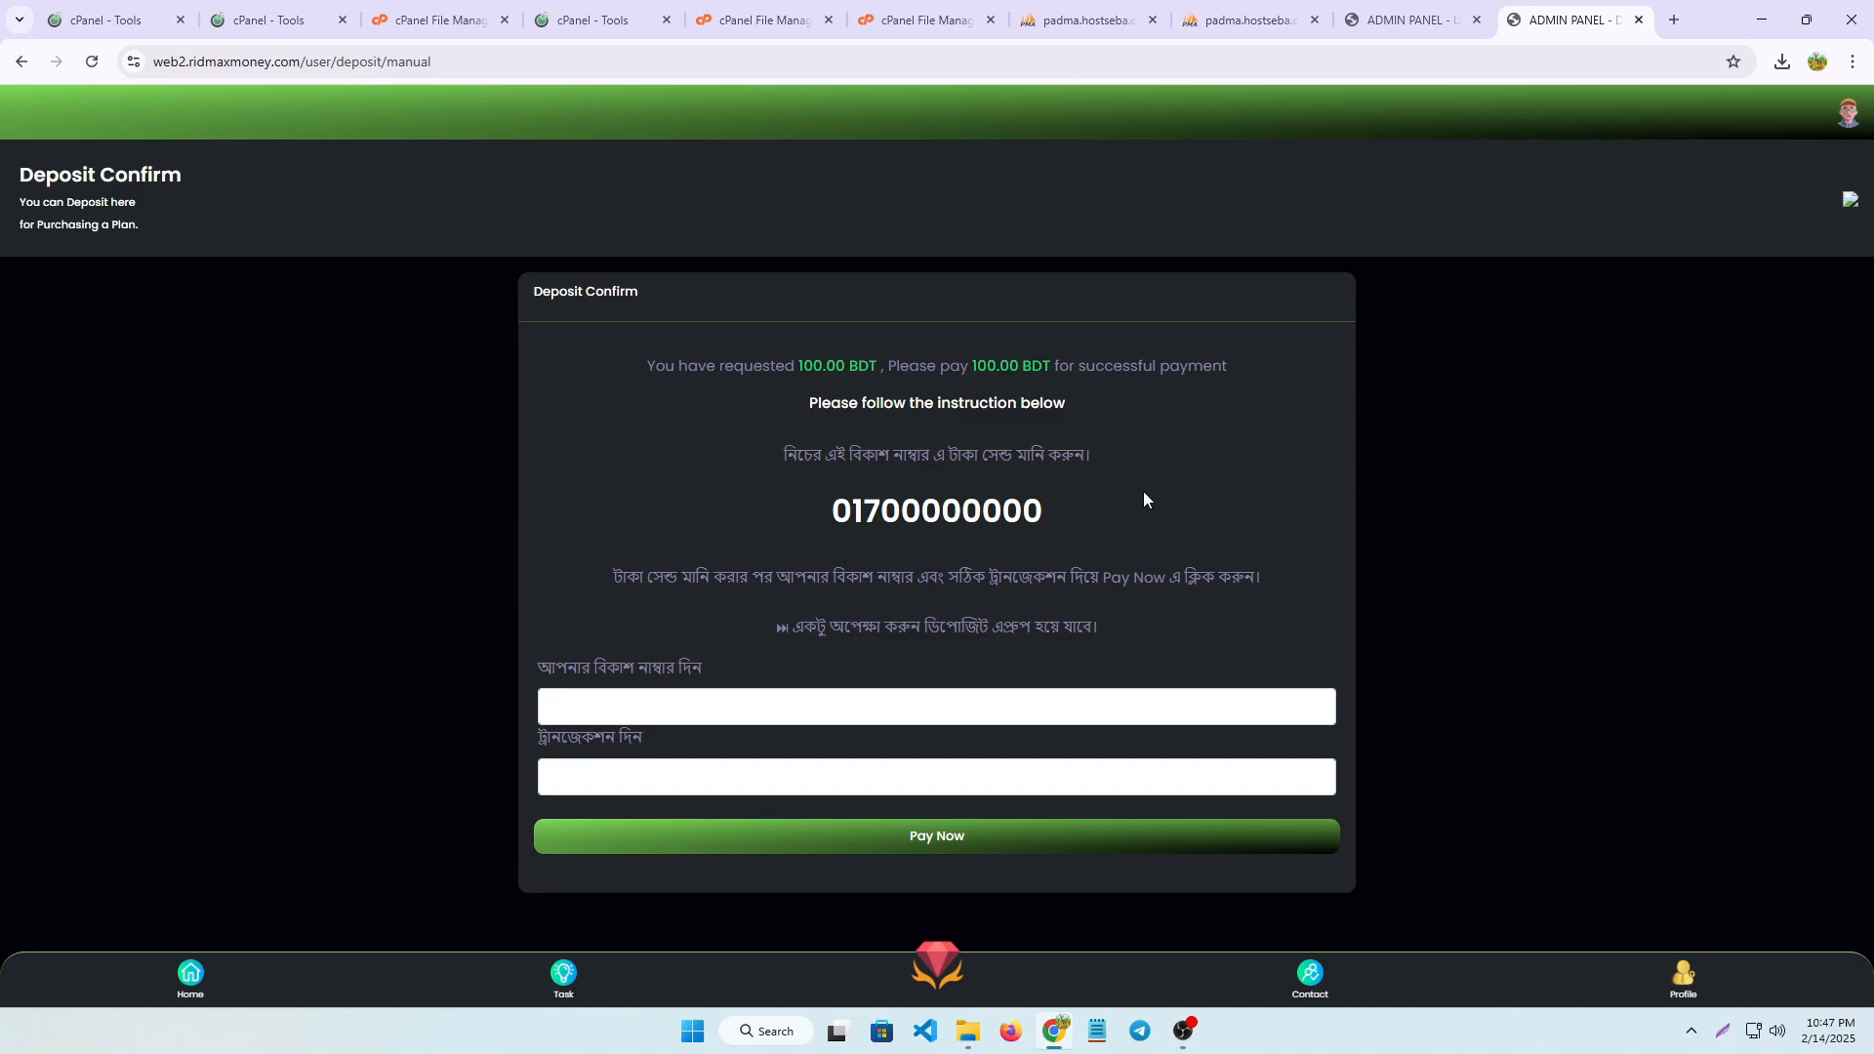
Look over the bKash number and transaction fields on the deposit confirmation form and return to the home page
{"action": "left_click", "coordinate": [663, 702]}
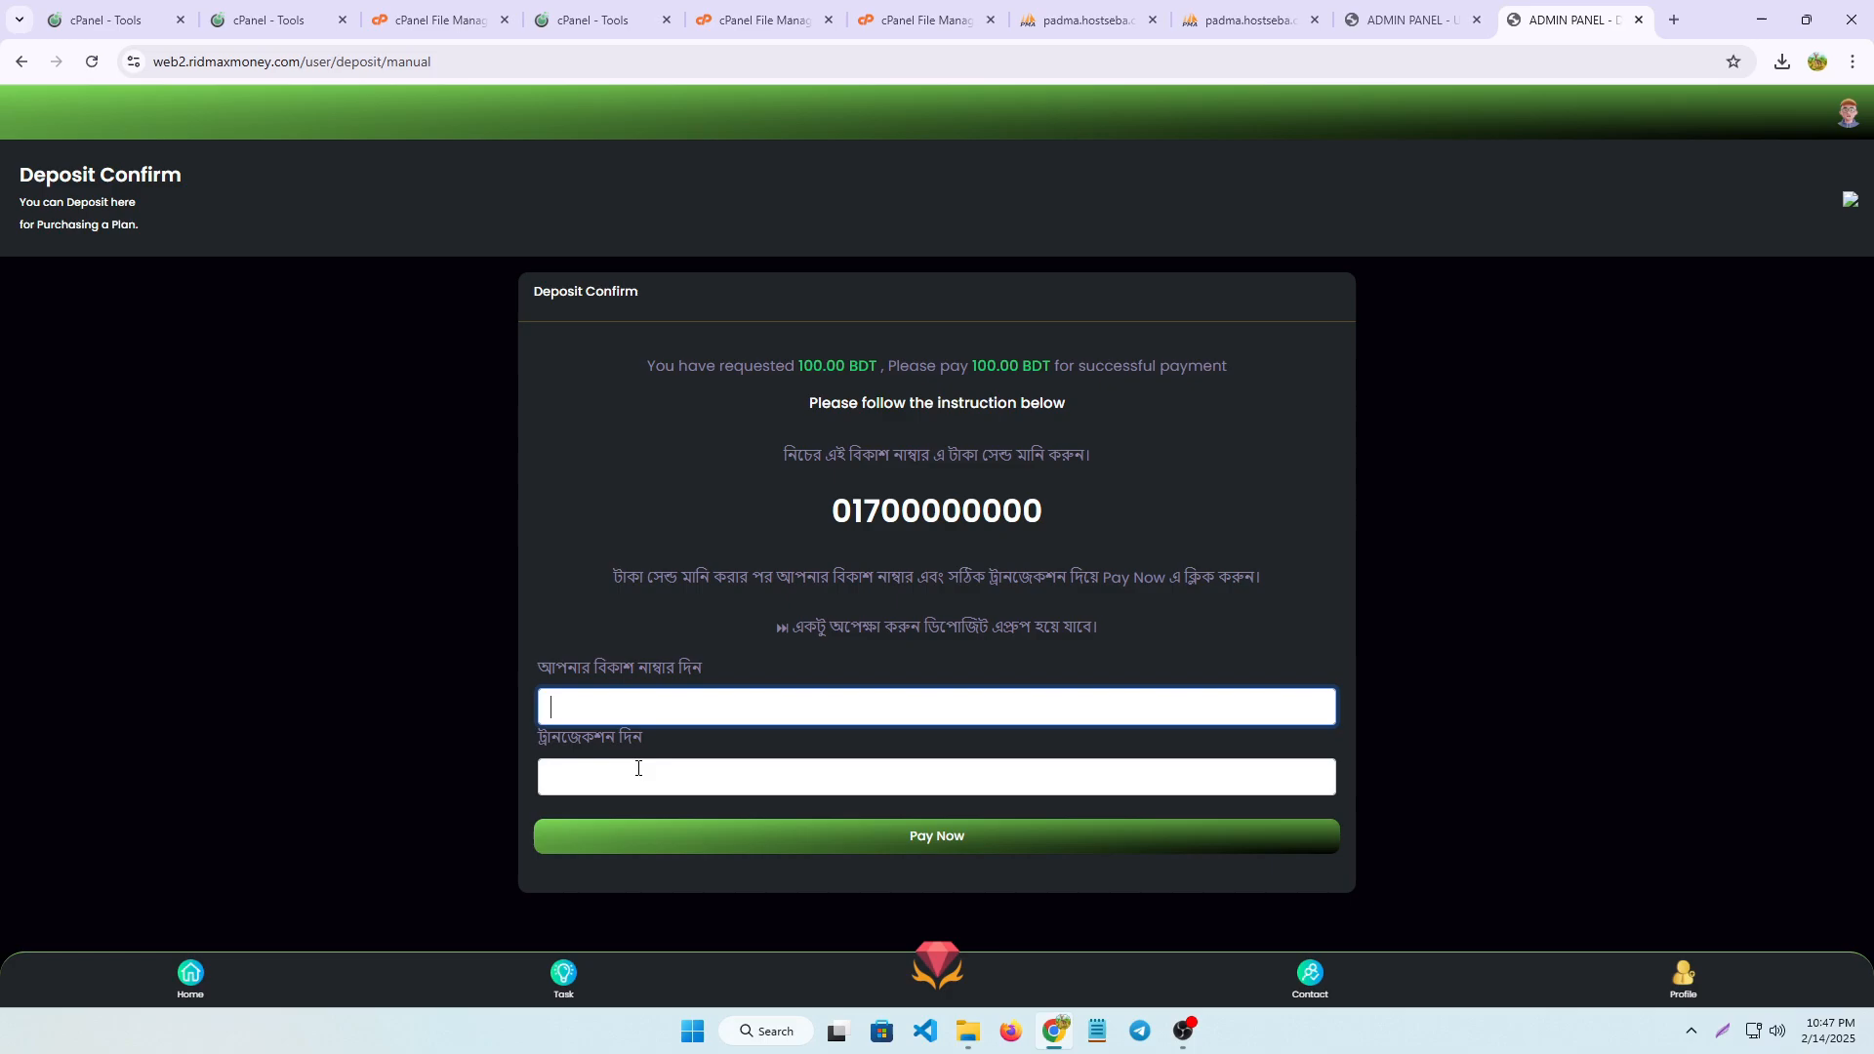
{"action": "left_click", "coordinate": [636, 769]}
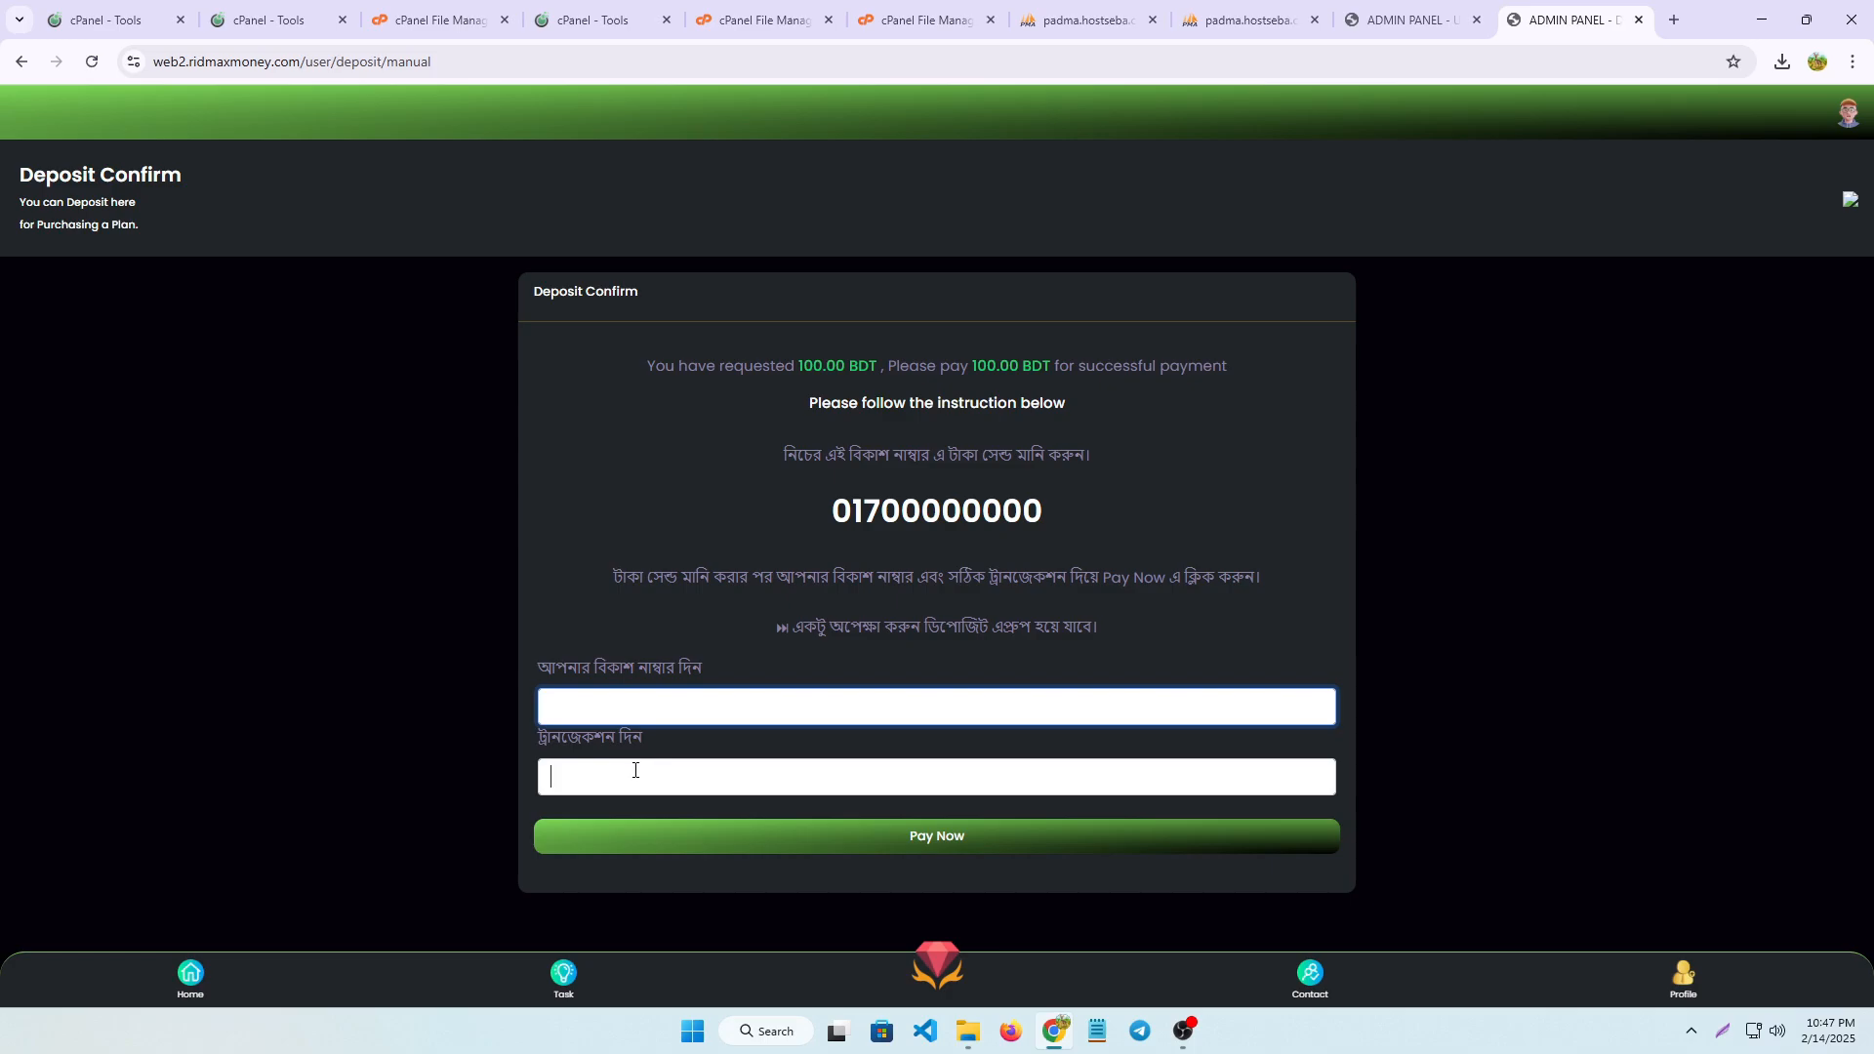
{"action": "left_click", "coordinate": [199, 976]}
Switch to the admin panel, check the pending deposits list and return to the admin dashboard
{"action": "left_click", "coordinate": [1406, 19]}
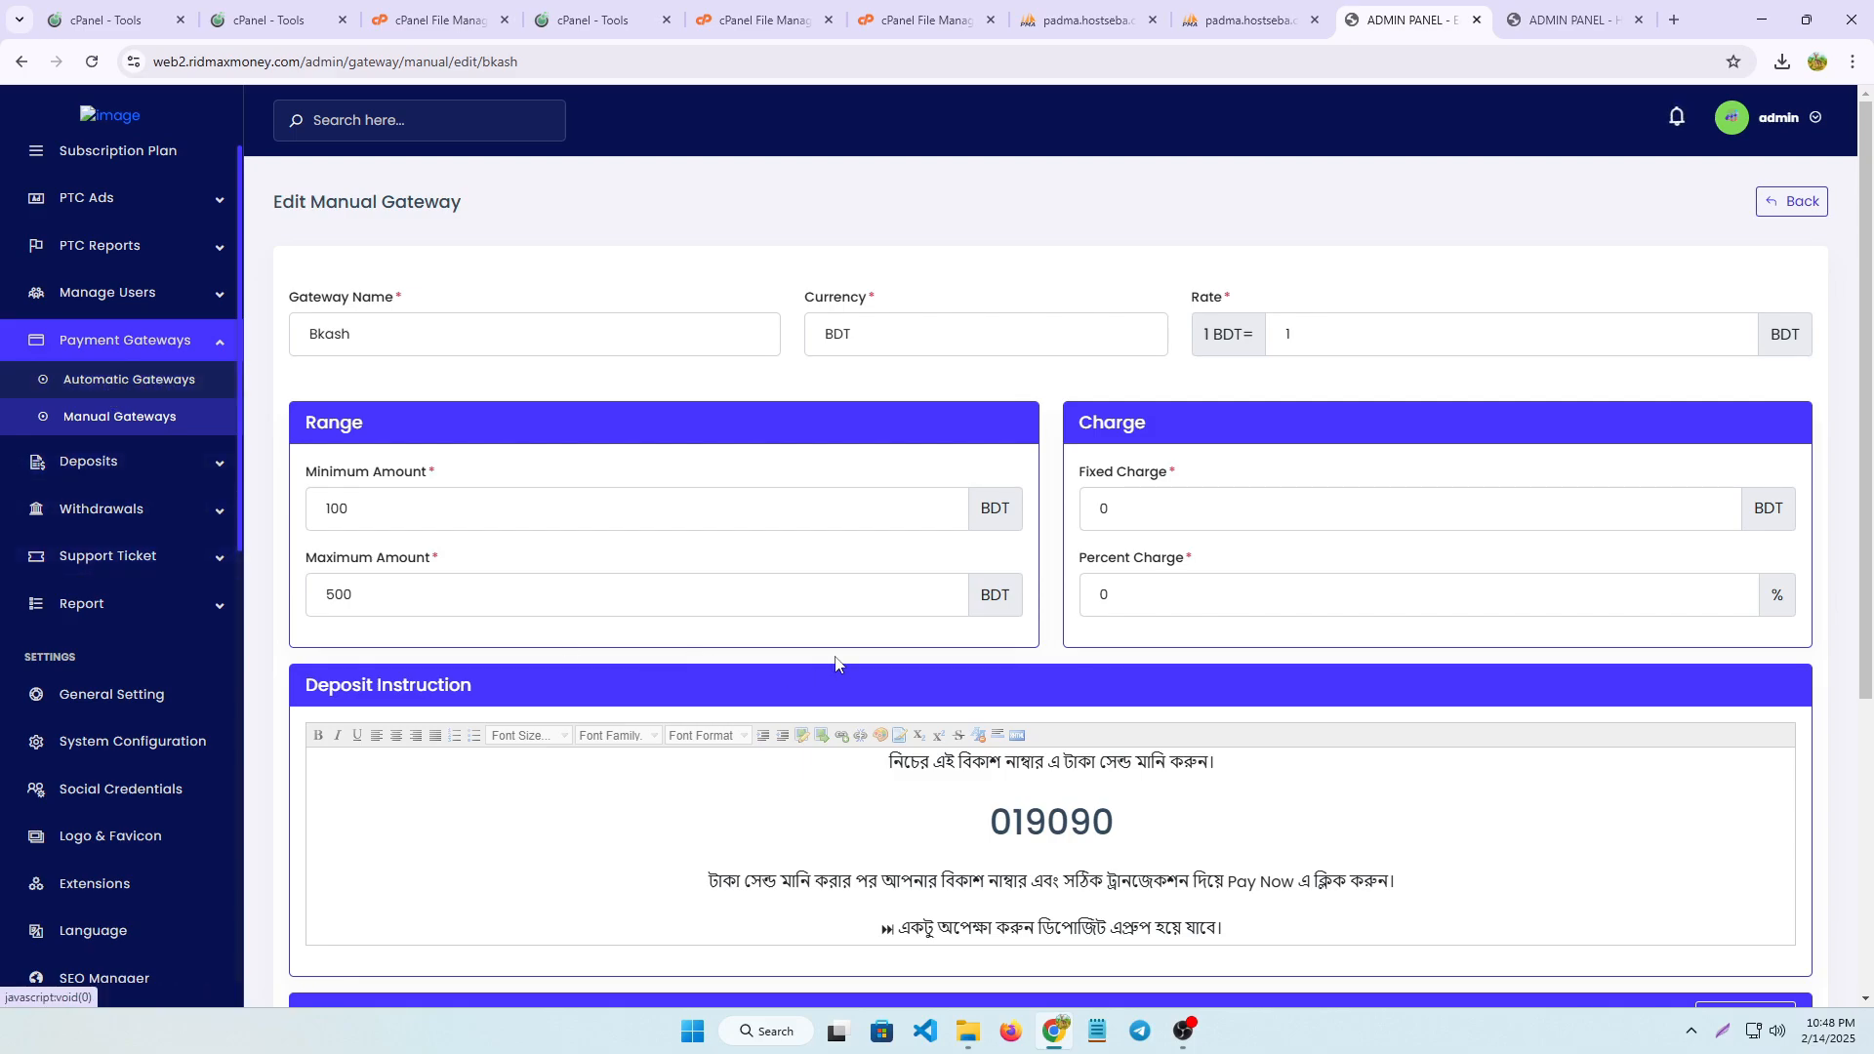
{"action": "left_click", "coordinate": [1723, 1031]}
{"action": "left_click_drag", "start_coordinate": [1, 441], "coordinate": [246, 493]}
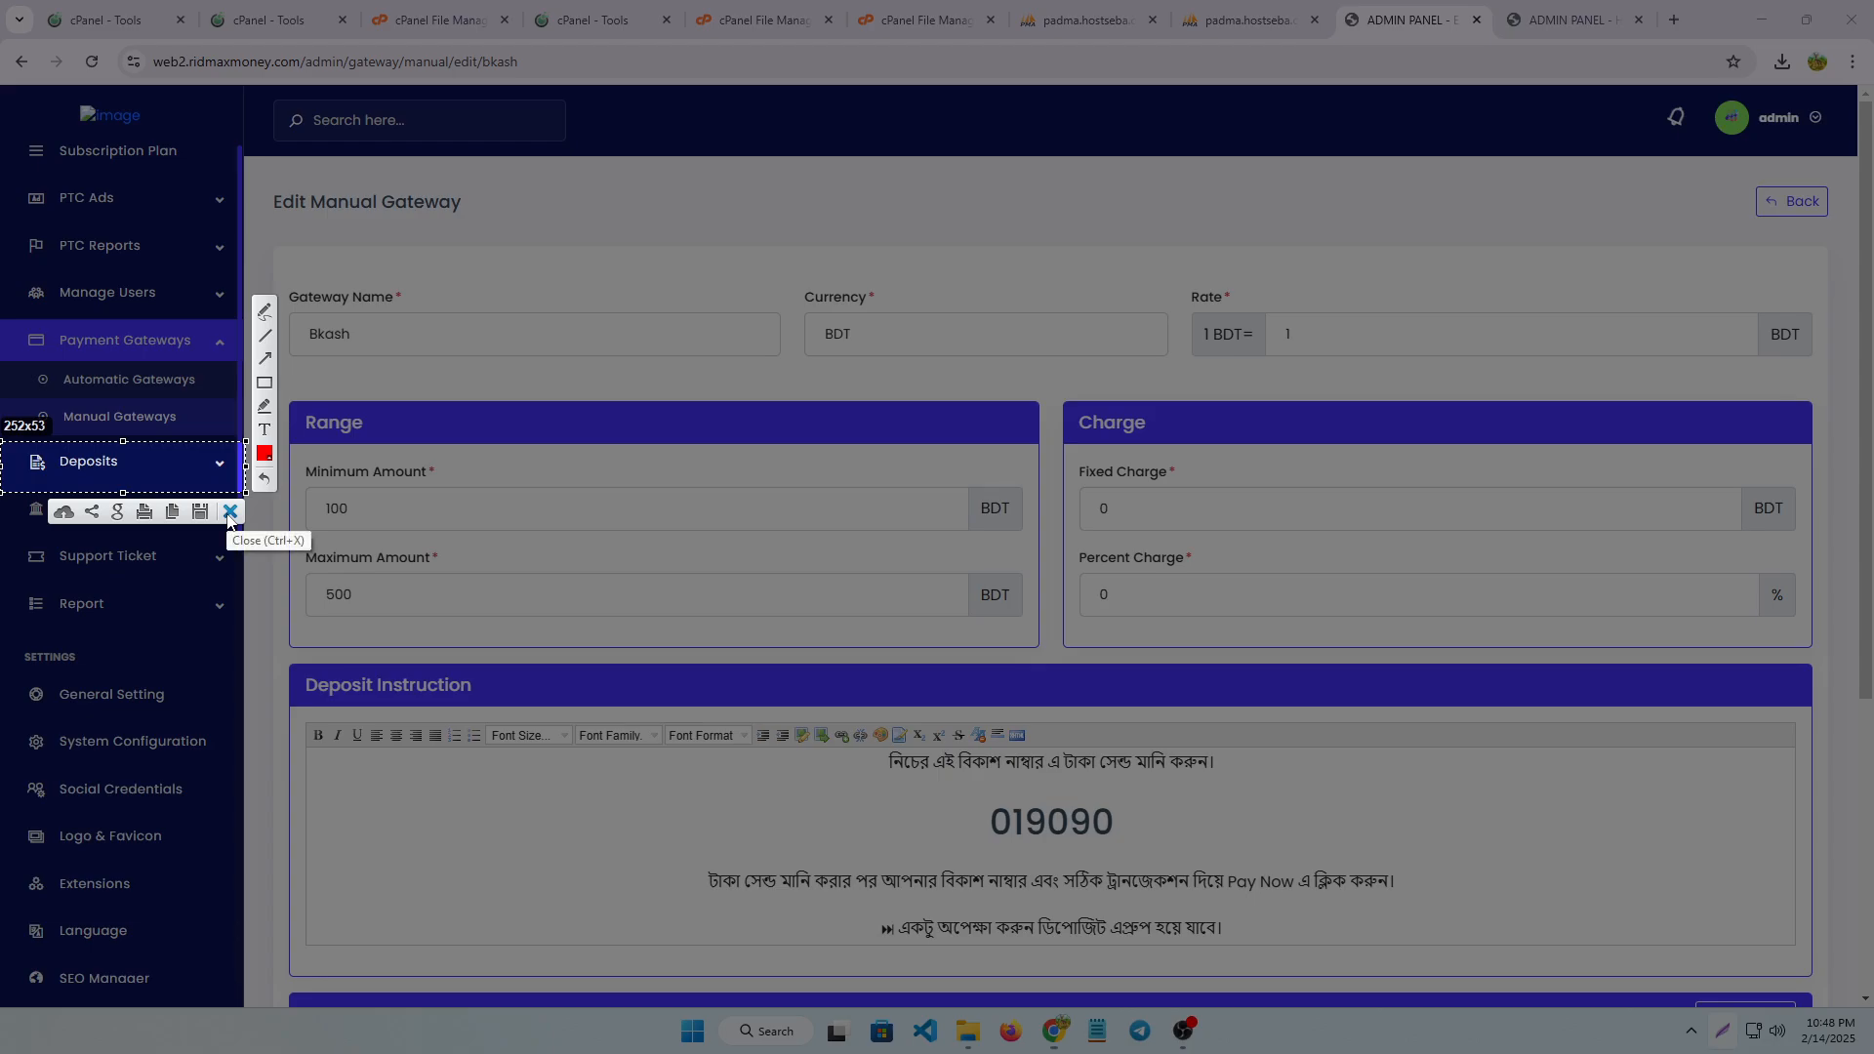
{"action": "left_click", "coordinate": [230, 513]}
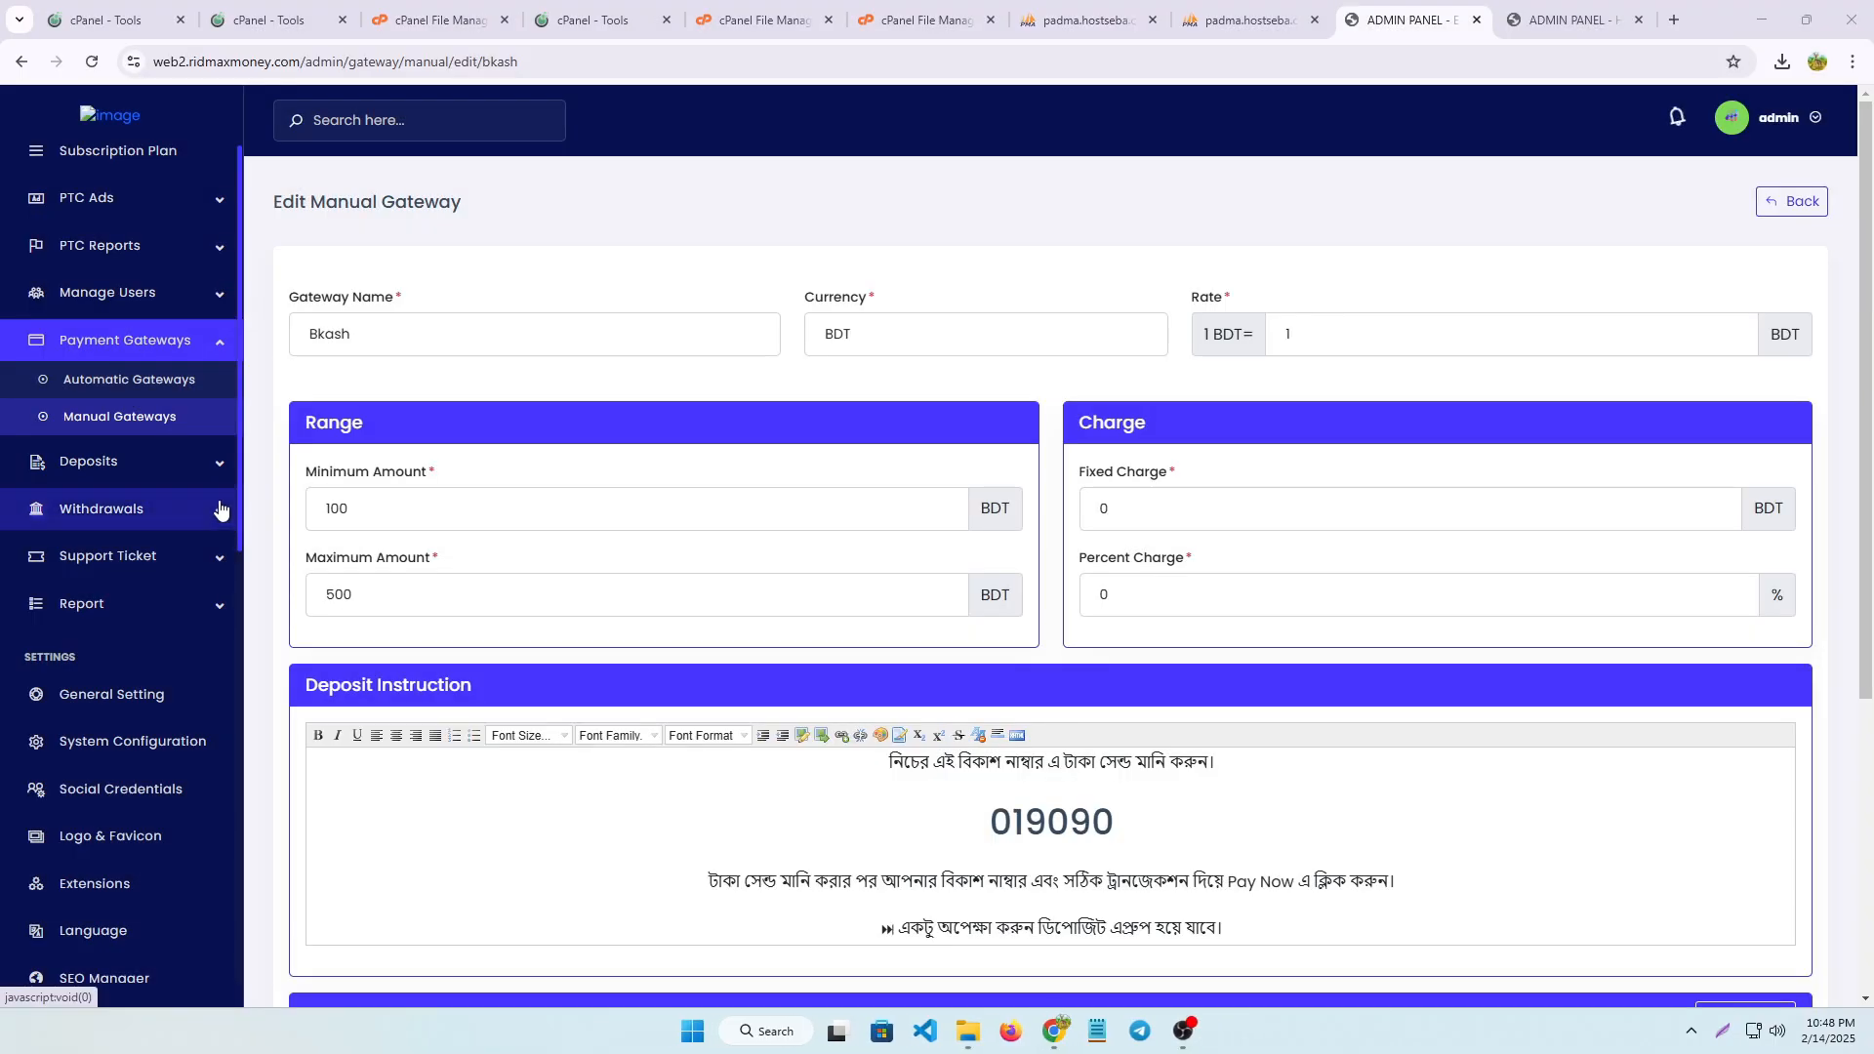
{"action": "left_click", "coordinate": [209, 472]}
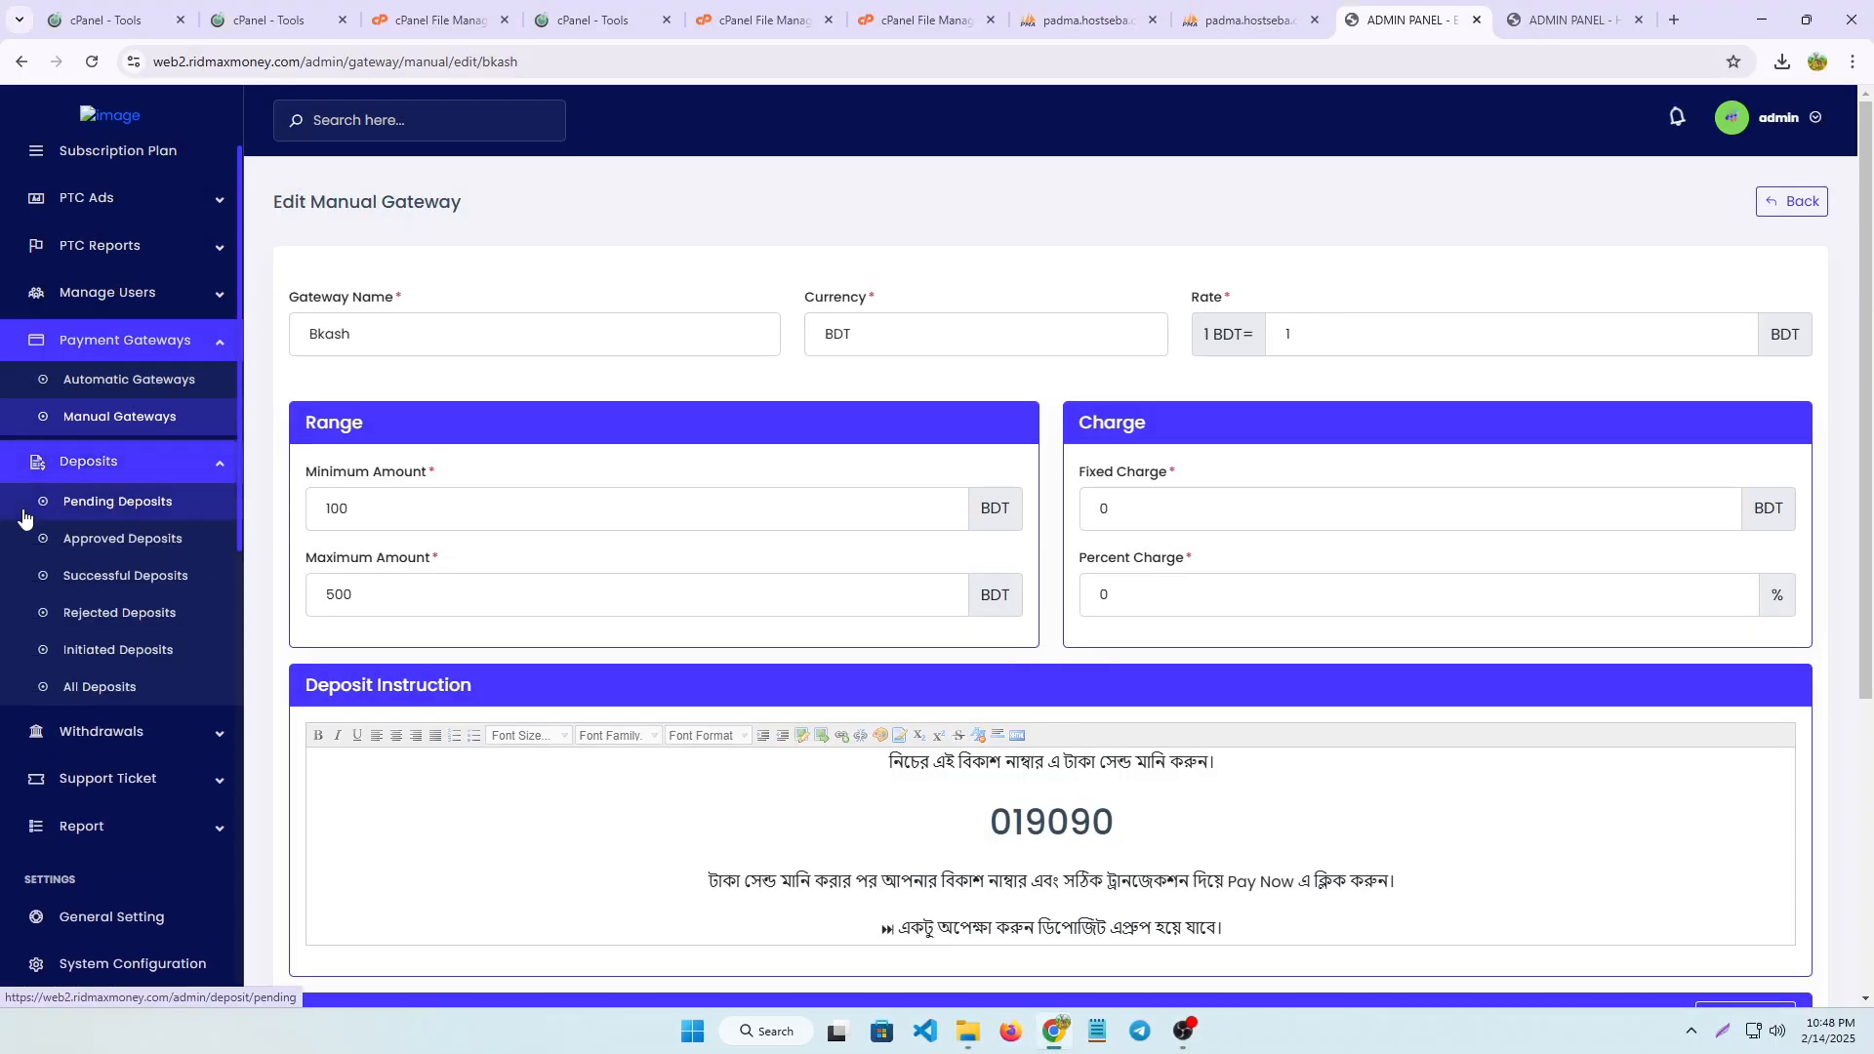
{"action": "left_click", "coordinate": [145, 508]}
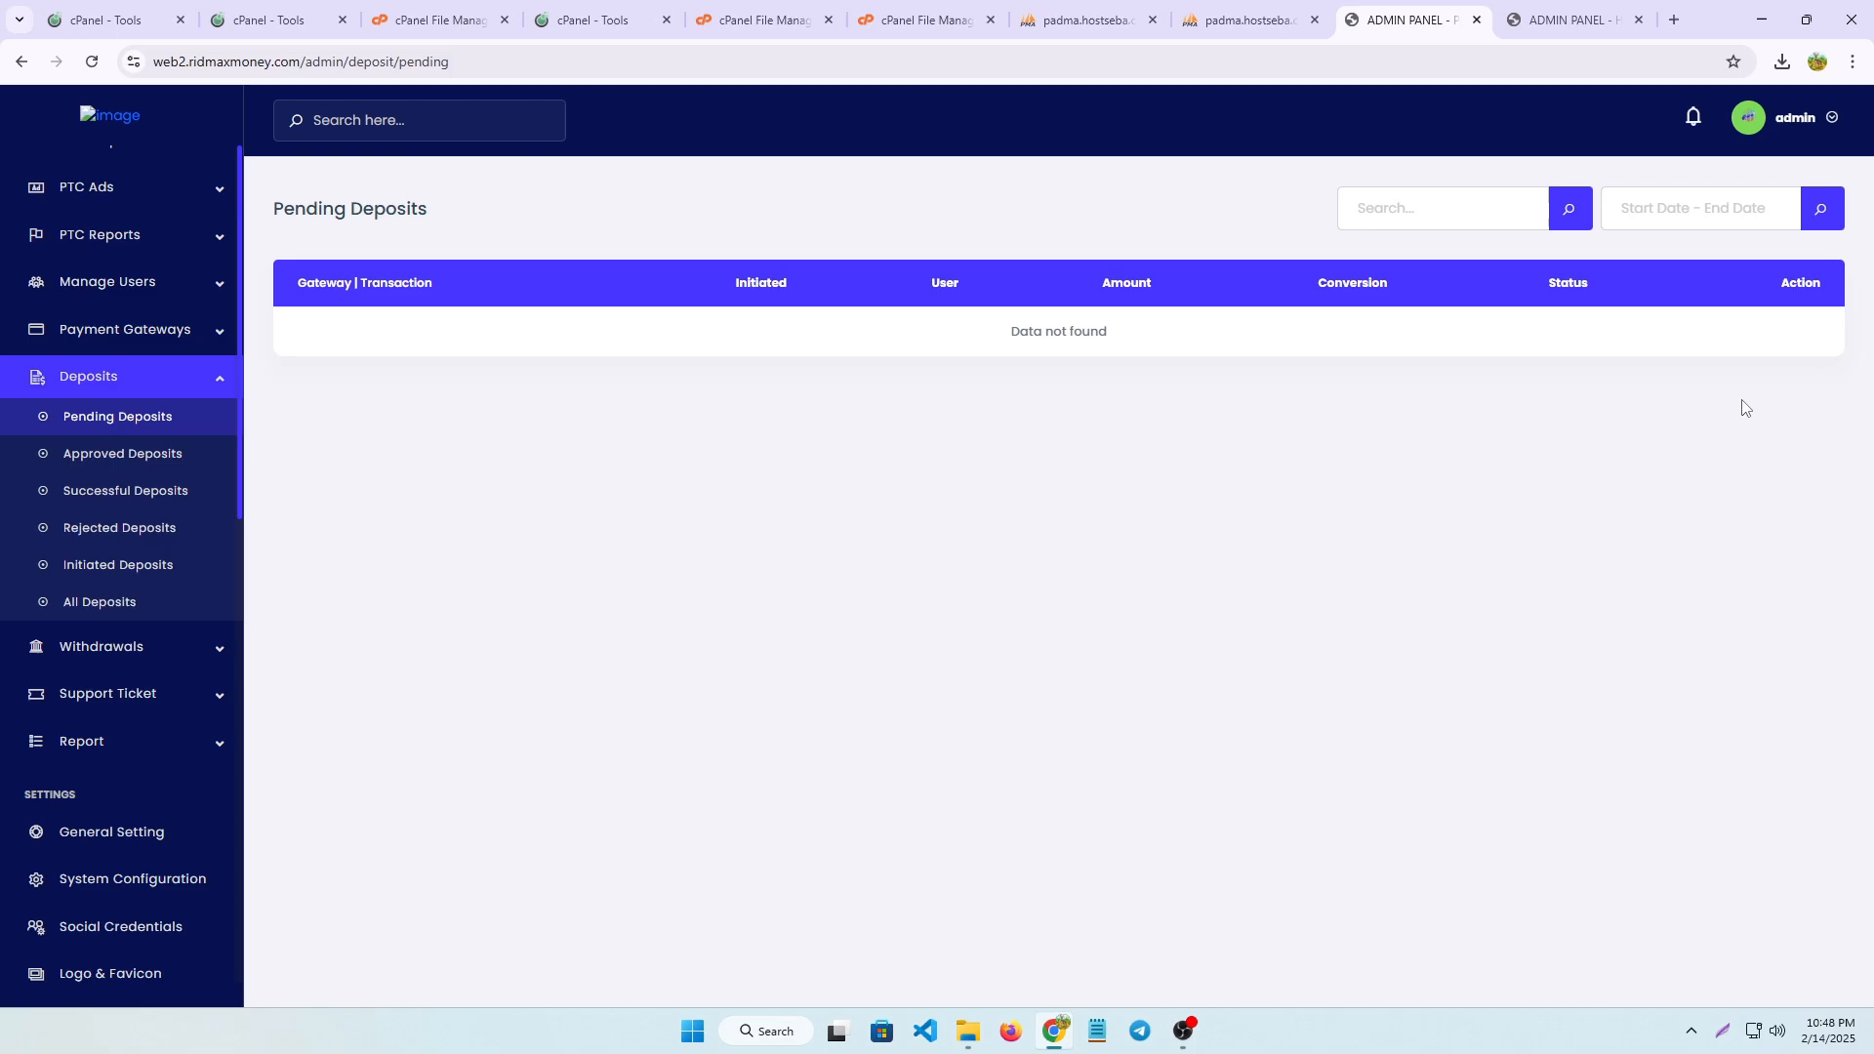
{"action": "scroll", "coordinate": [68, 456], "scroll_direction": "up", "scroll_amount": 2}
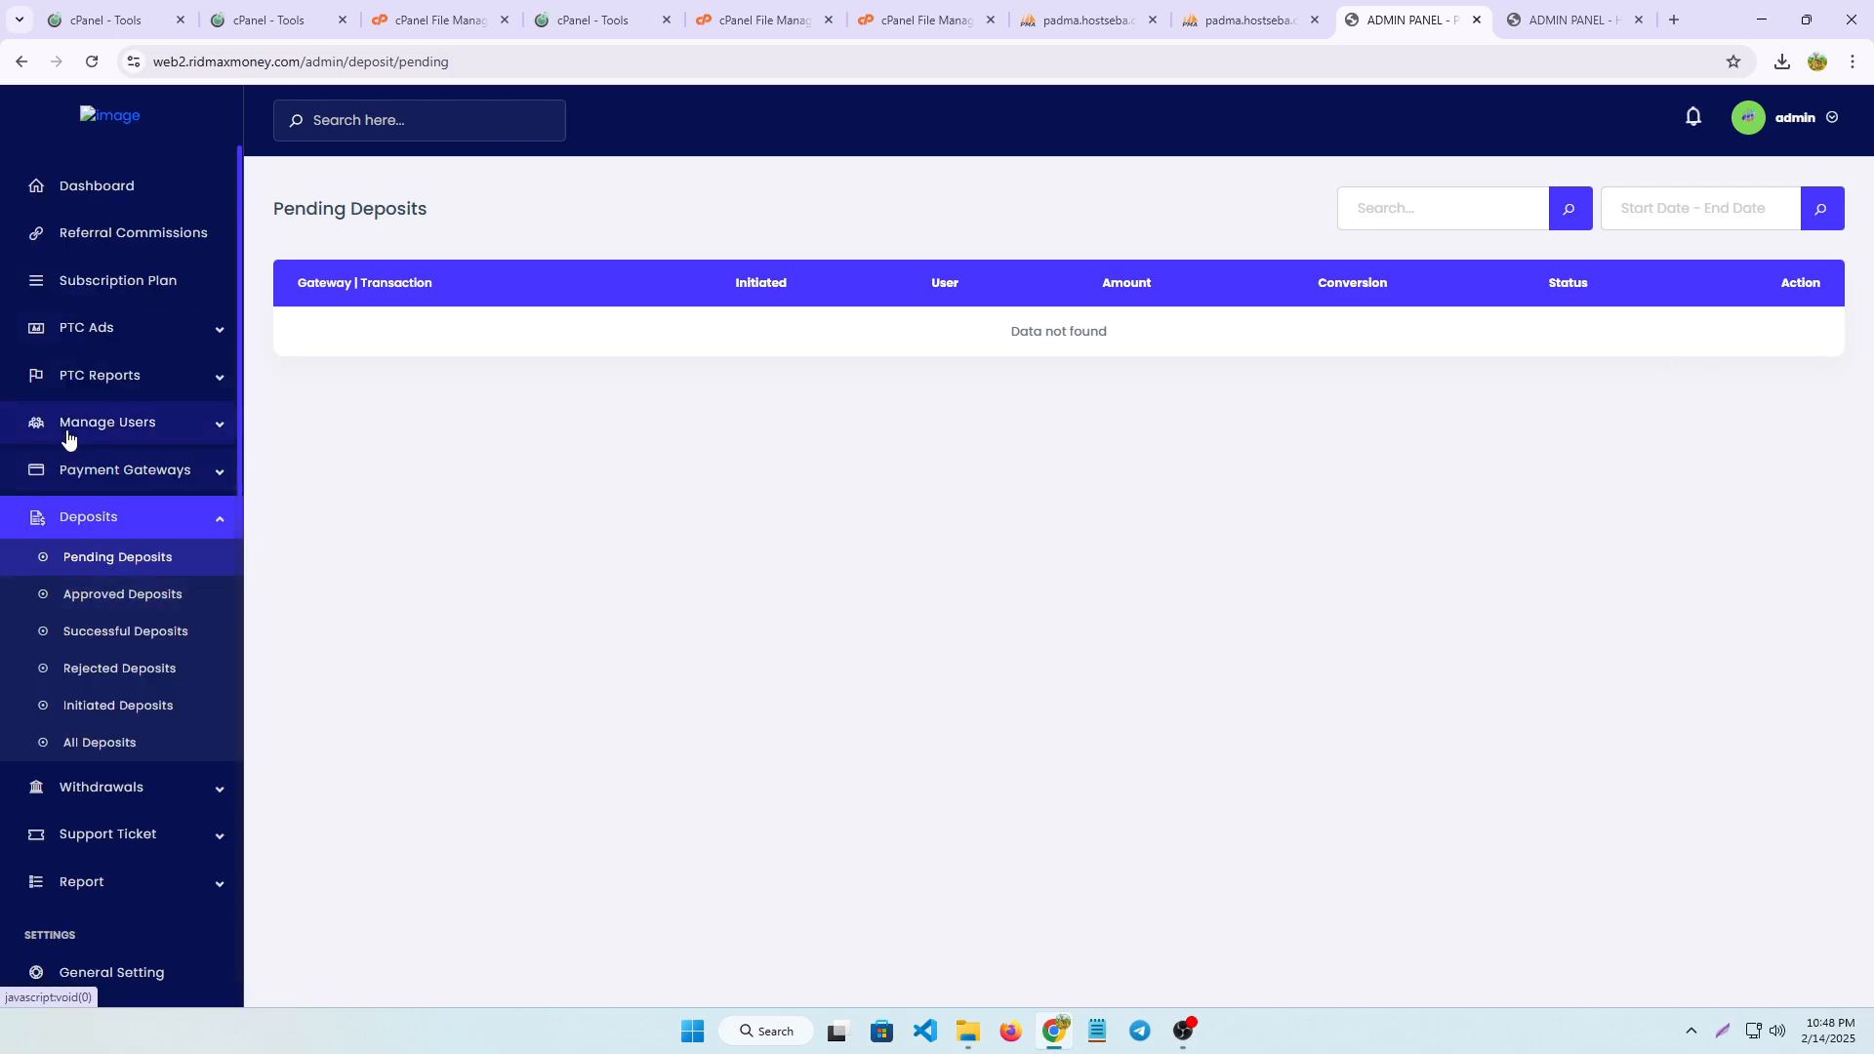
{"action": "left_click", "coordinate": [88, 199]}
Switch back to the user site, look over the user's balance on the profile dashboard and return to the home page
{"action": "left_click", "coordinate": [1572, 19]}
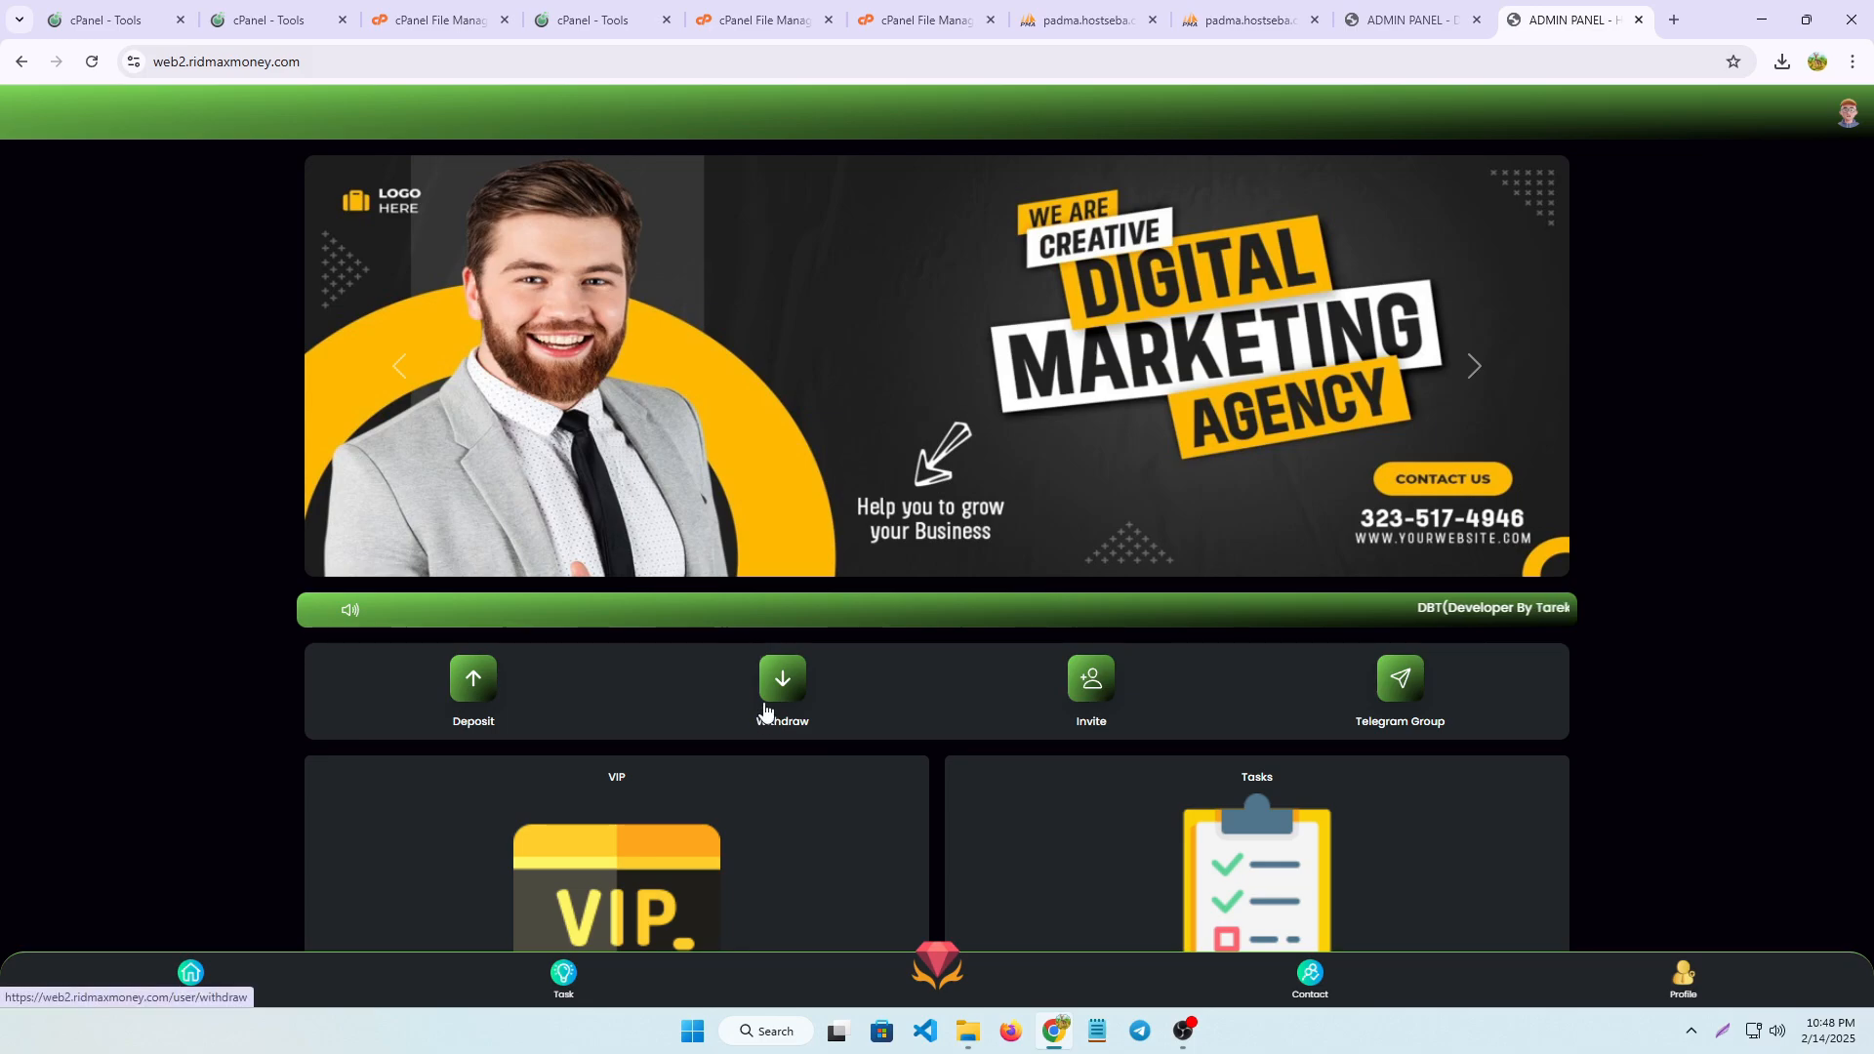
{"action": "left_click", "coordinate": [1676, 979]}
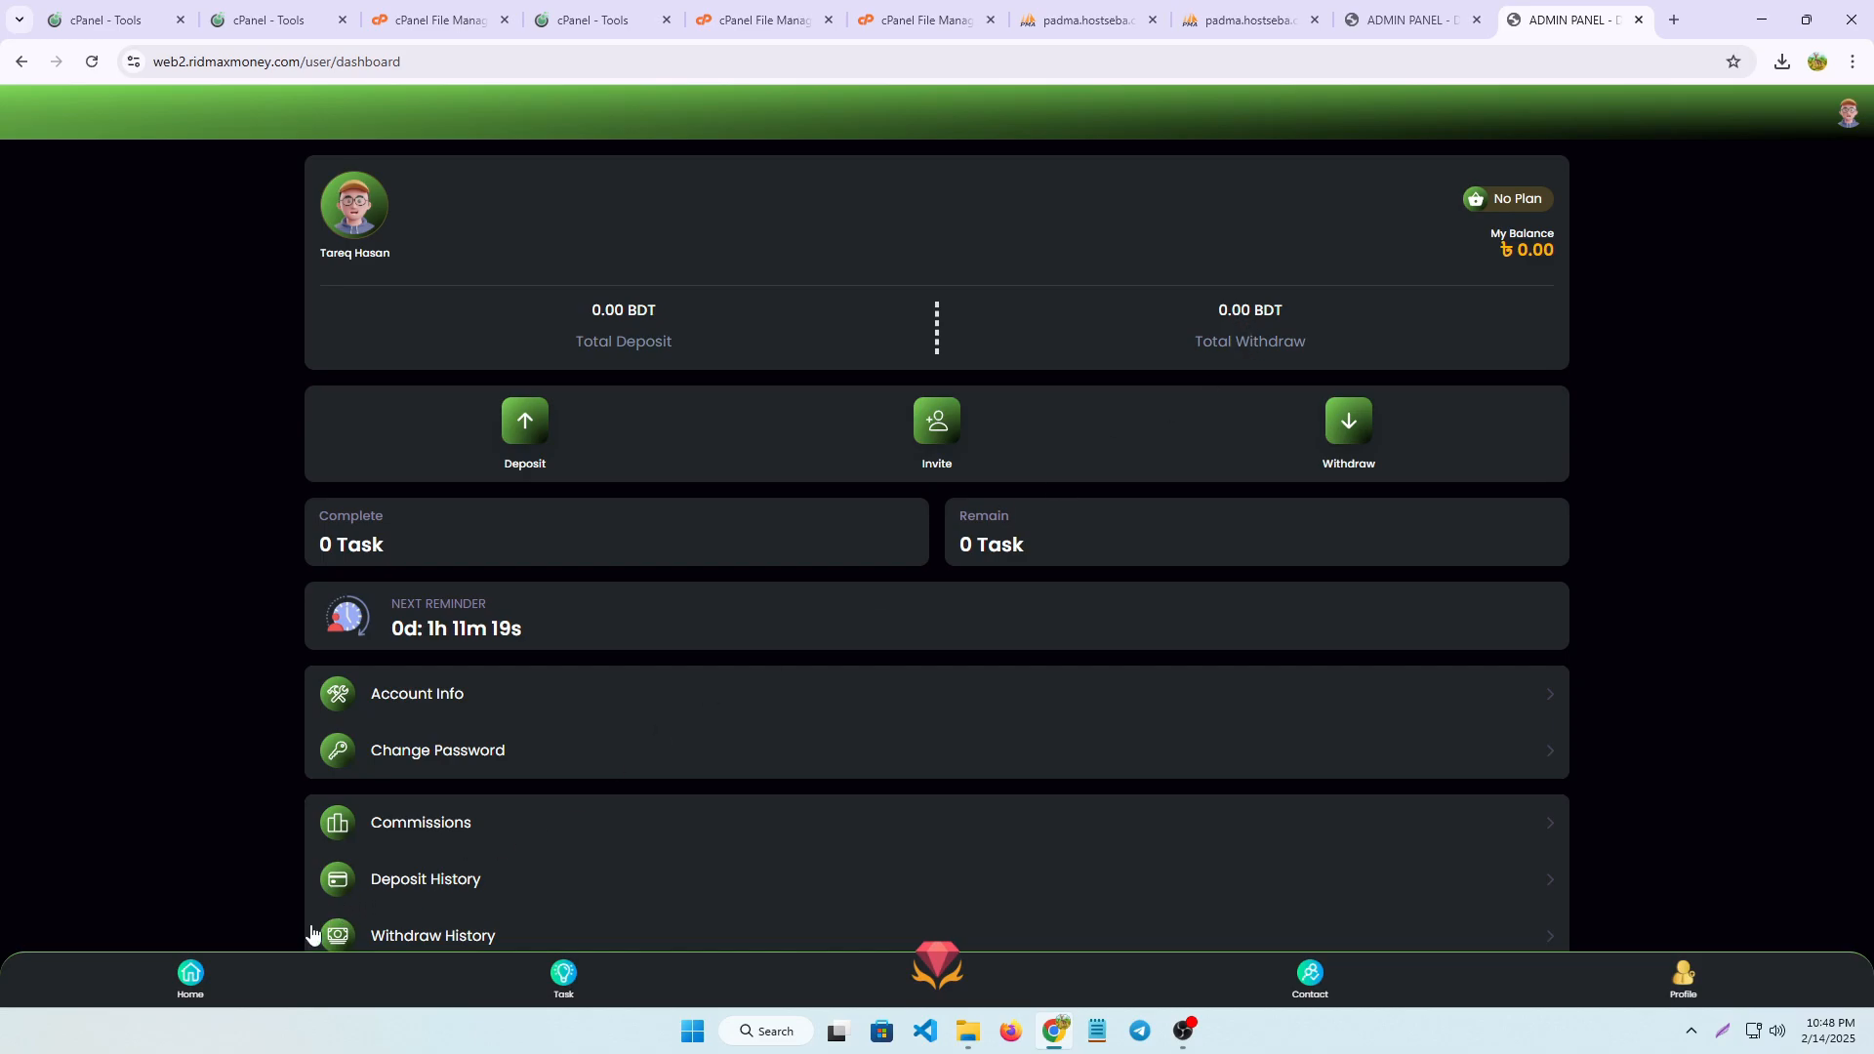
{"action": "left_click", "coordinate": [177, 984]}
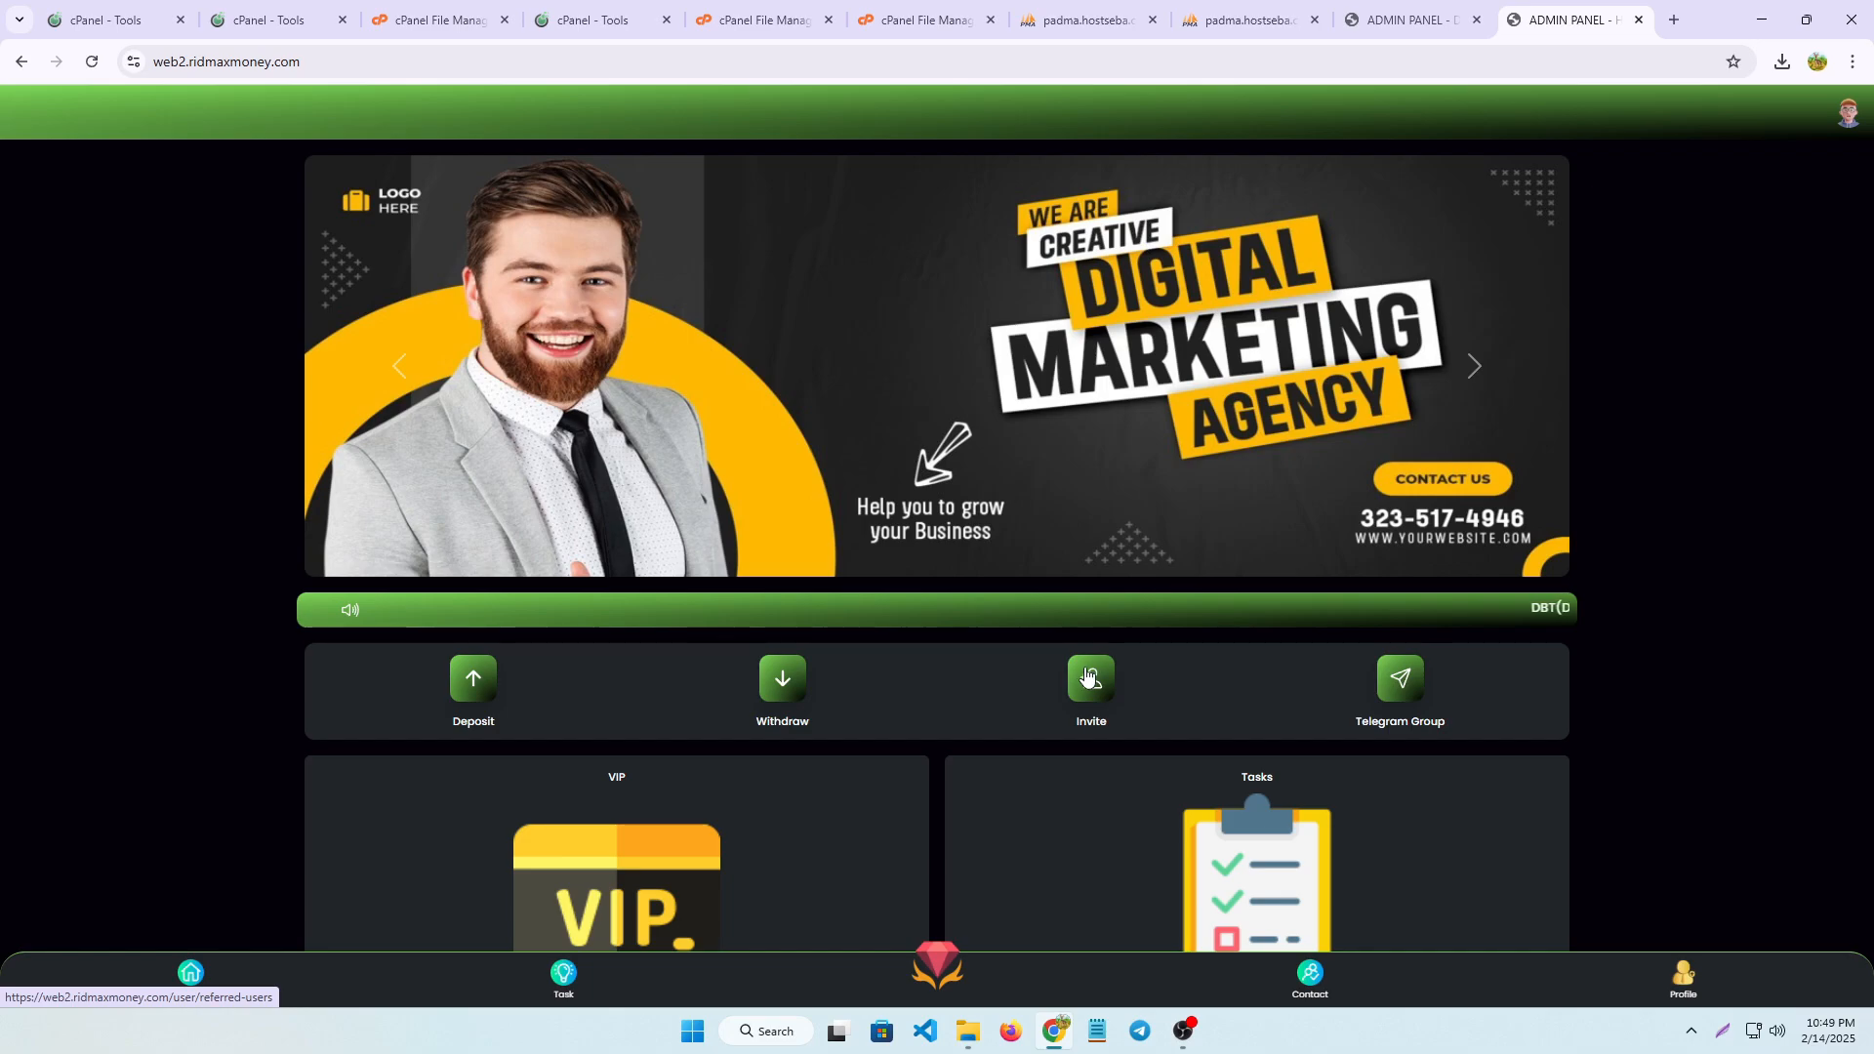
Open the invite page and copy the user's referral link
{"action": "left_click", "coordinate": [1089, 674]}
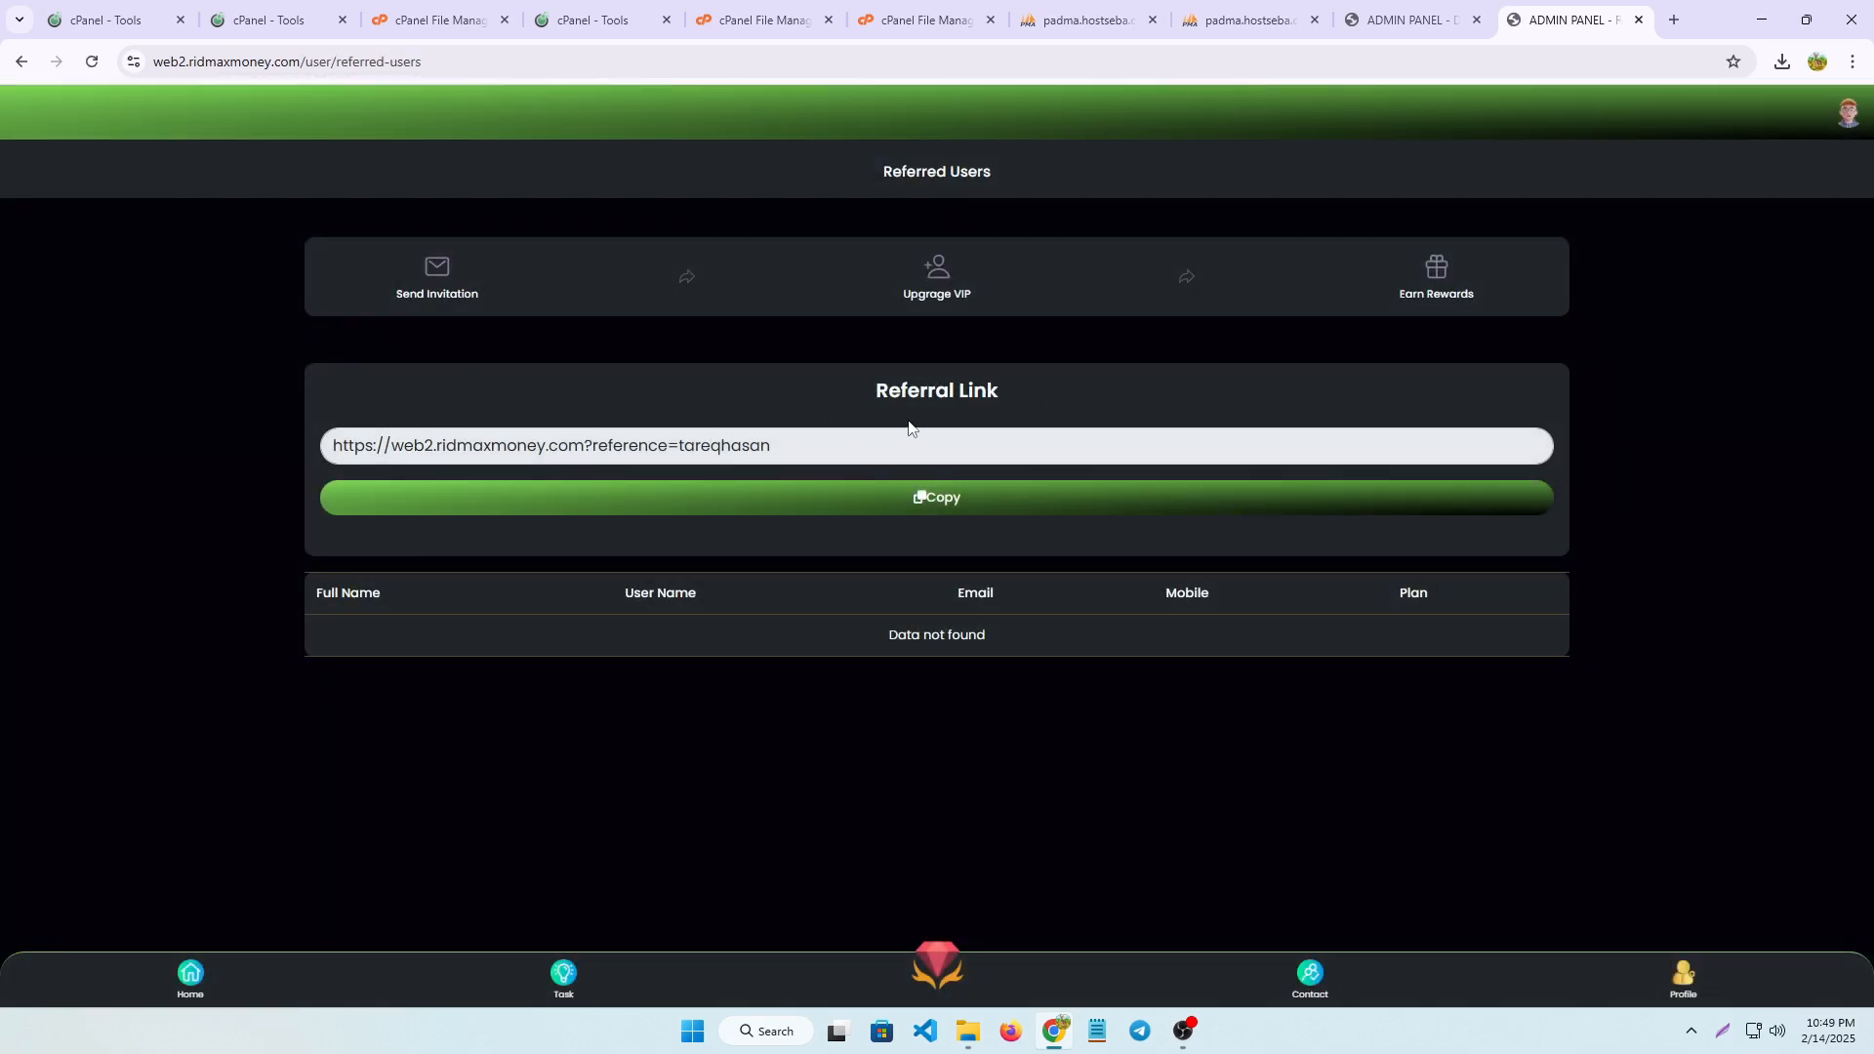
{"action": "left_click", "coordinate": [915, 502]}
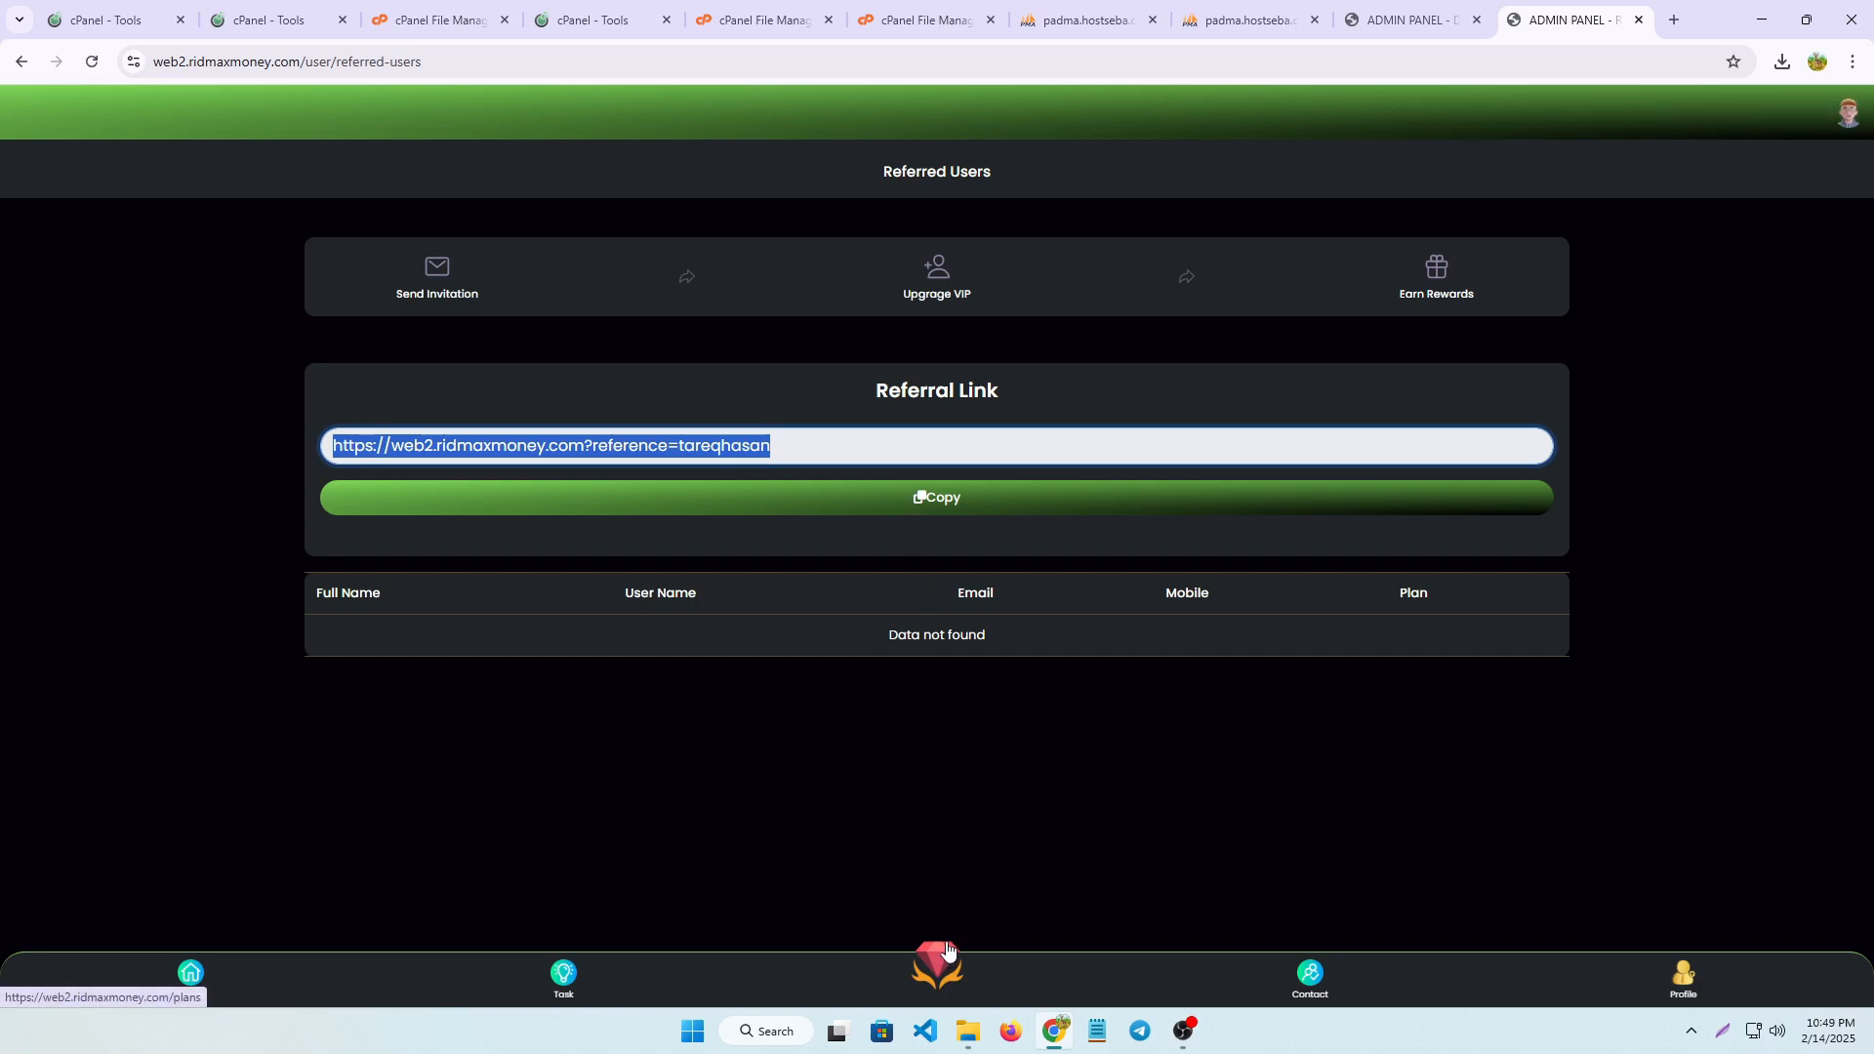
{"action": "left_click", "coordinate": [942, 304]}
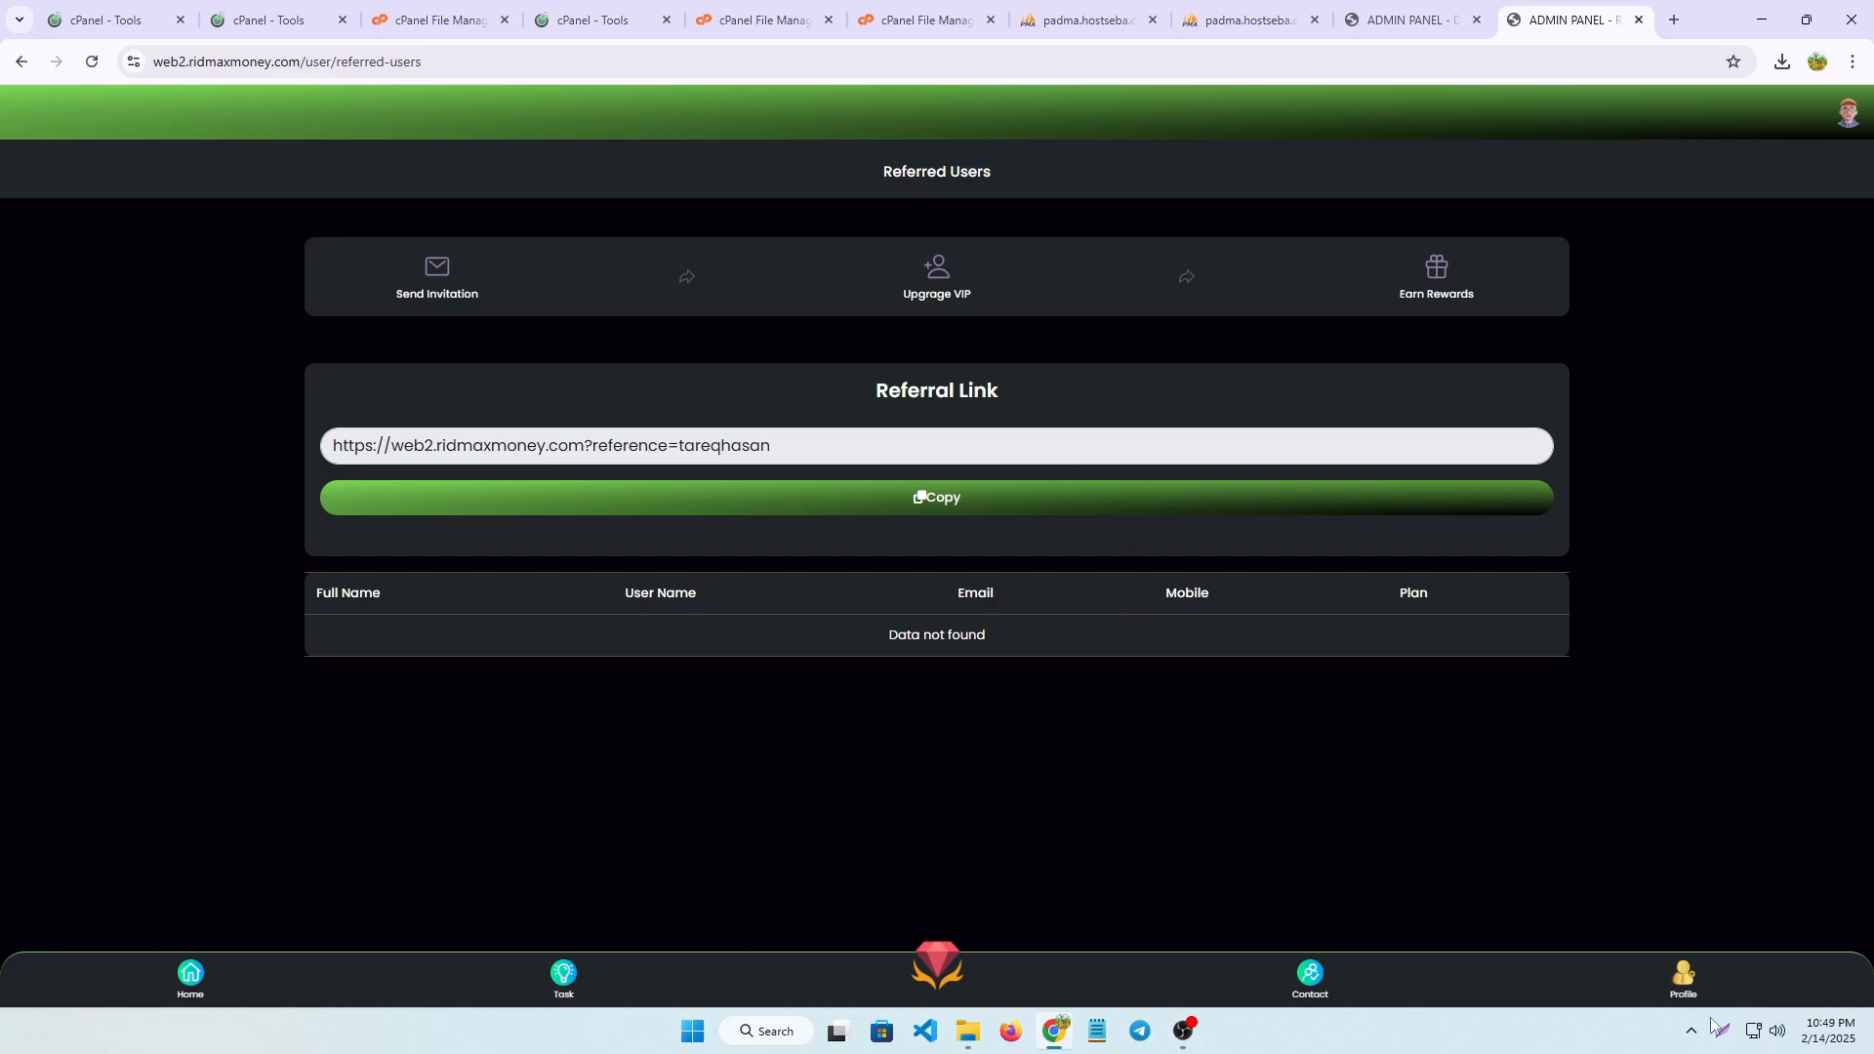
Open the task page and look through the list of energy profit tasks and their amounts
{"action": "key", "text": "super+shift+s"}
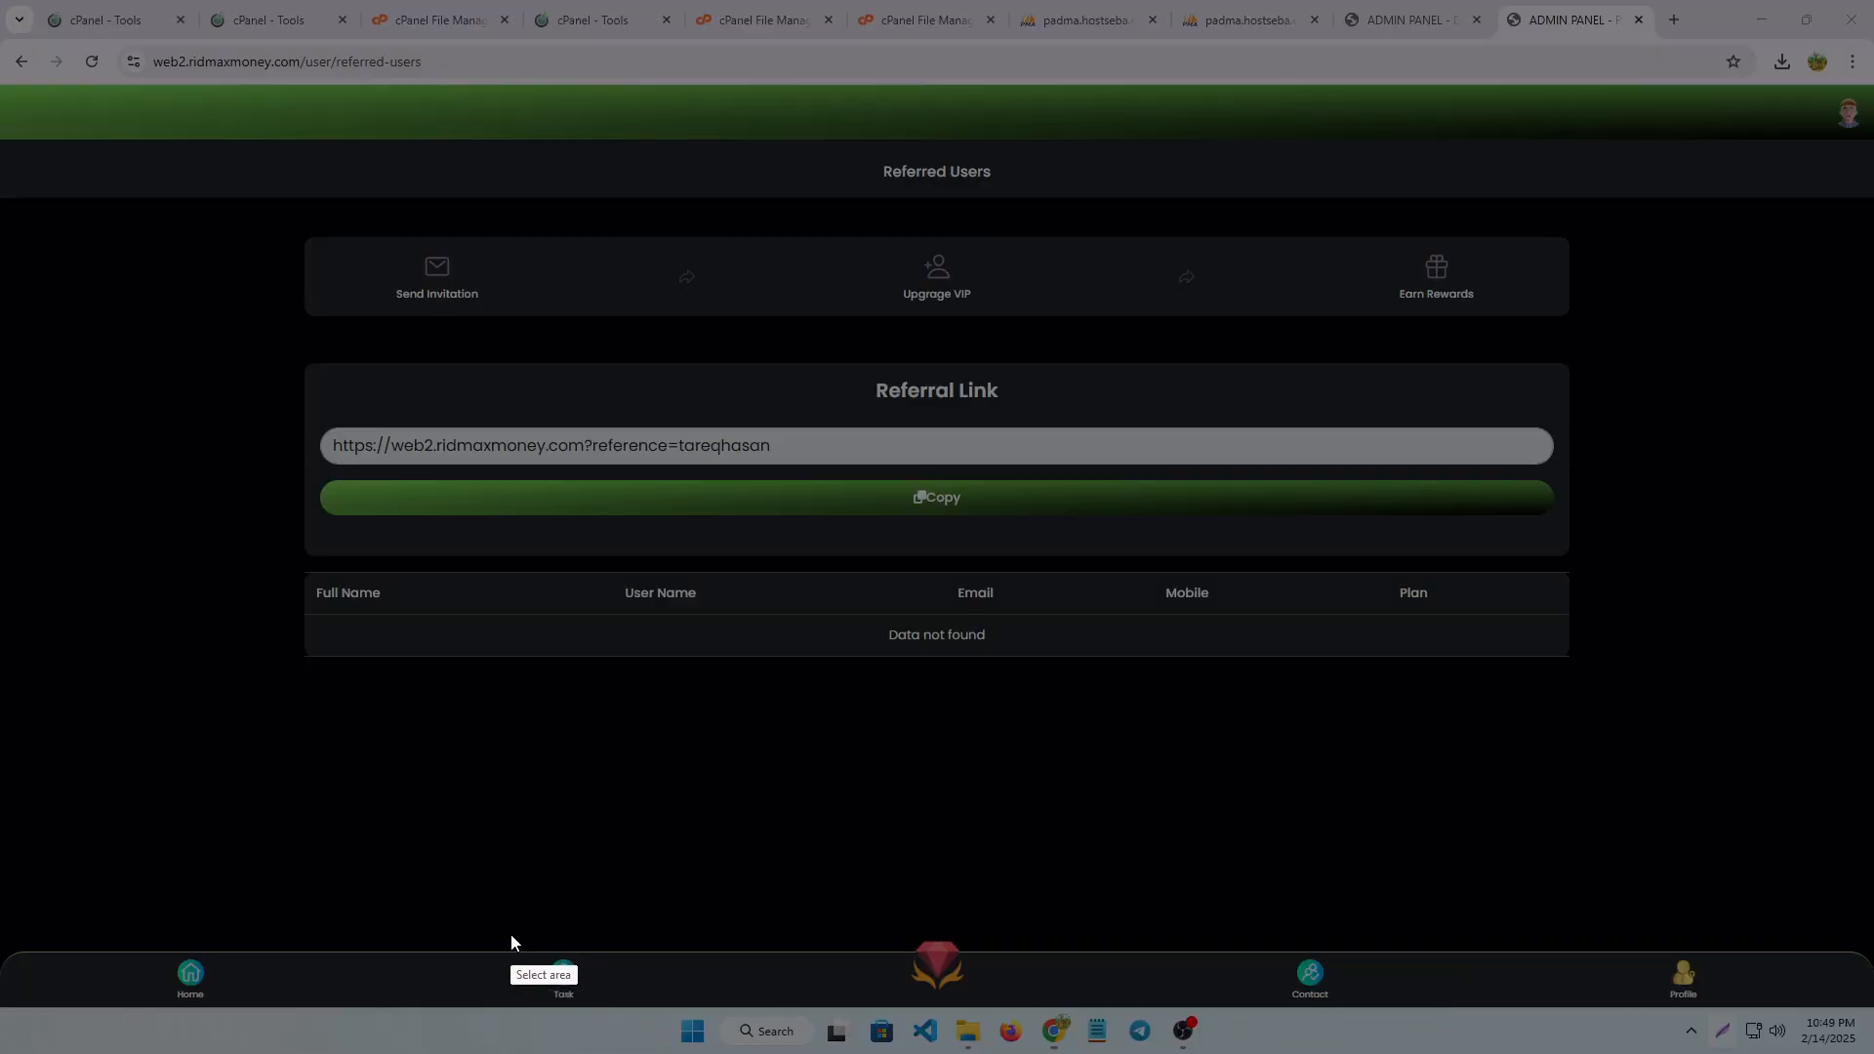
{"action": "left_click_drag", "start_coordinate": [510, 934], "coordinate": [646, 1014]}
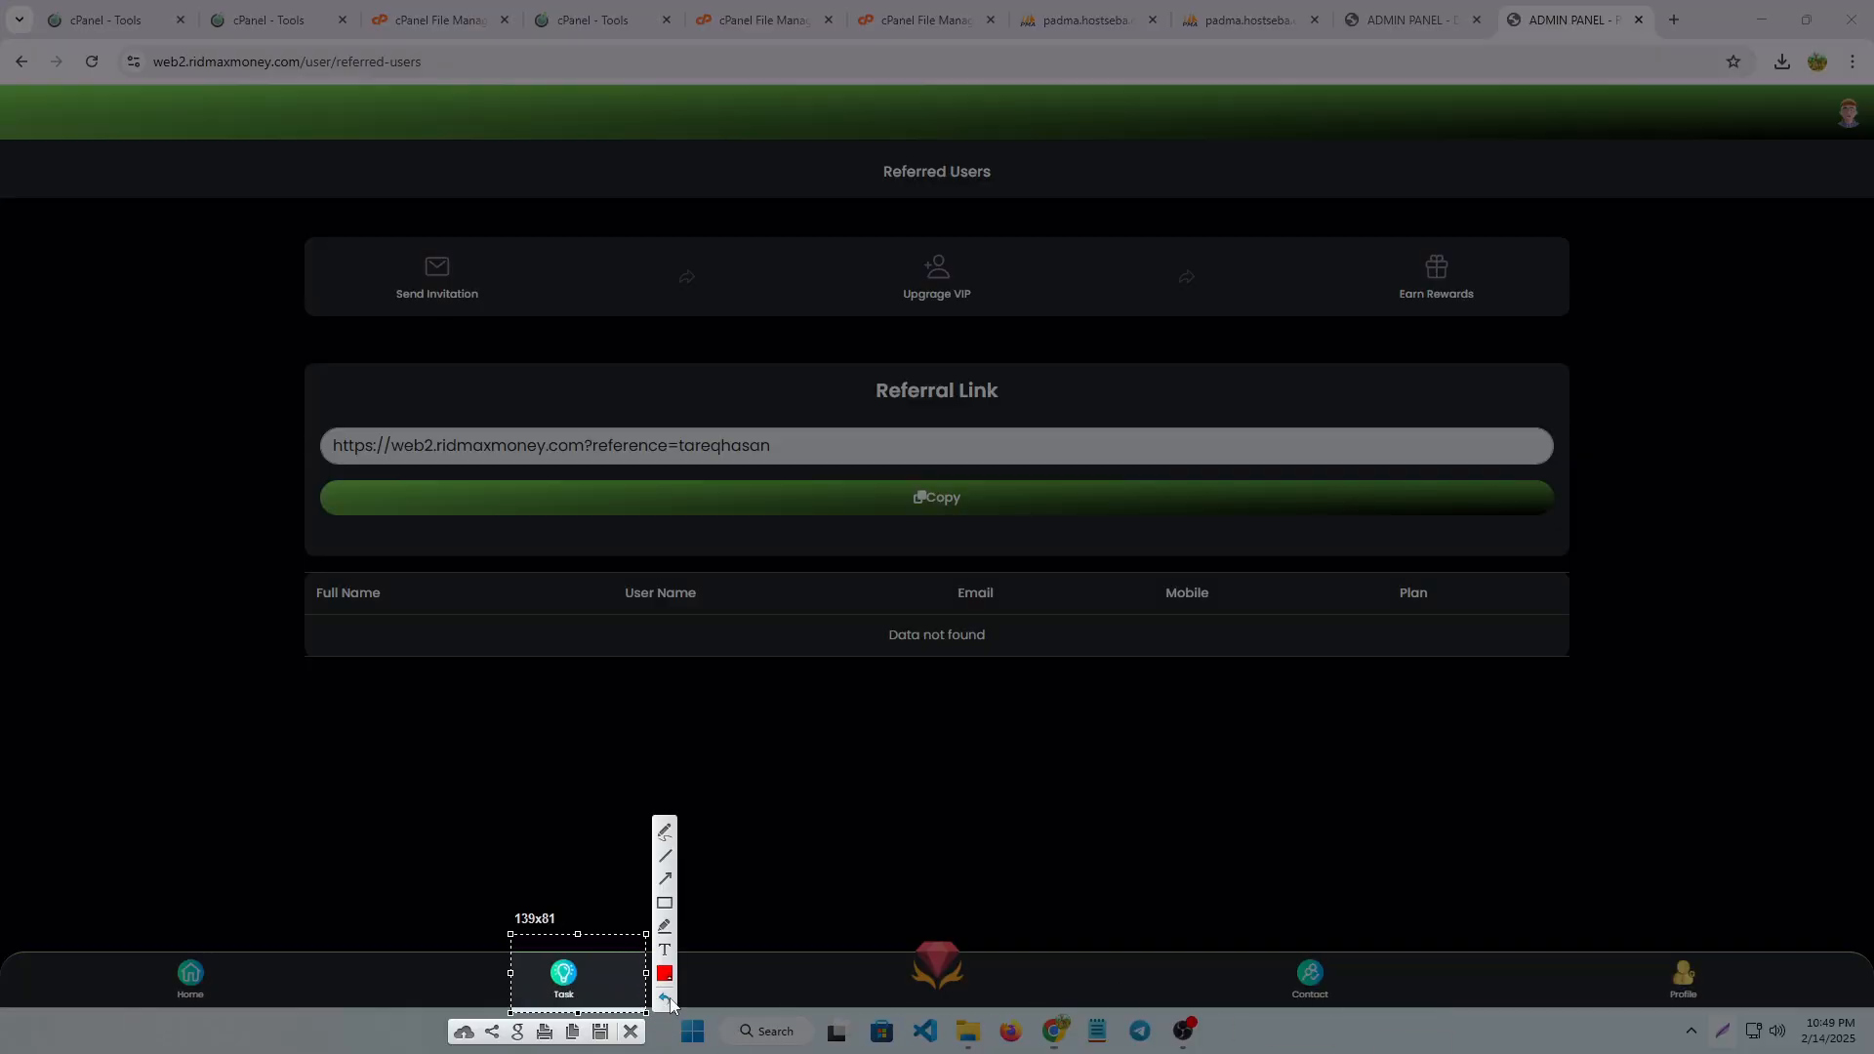
{"action": "left_click", "coordinate": [630, 1032]}
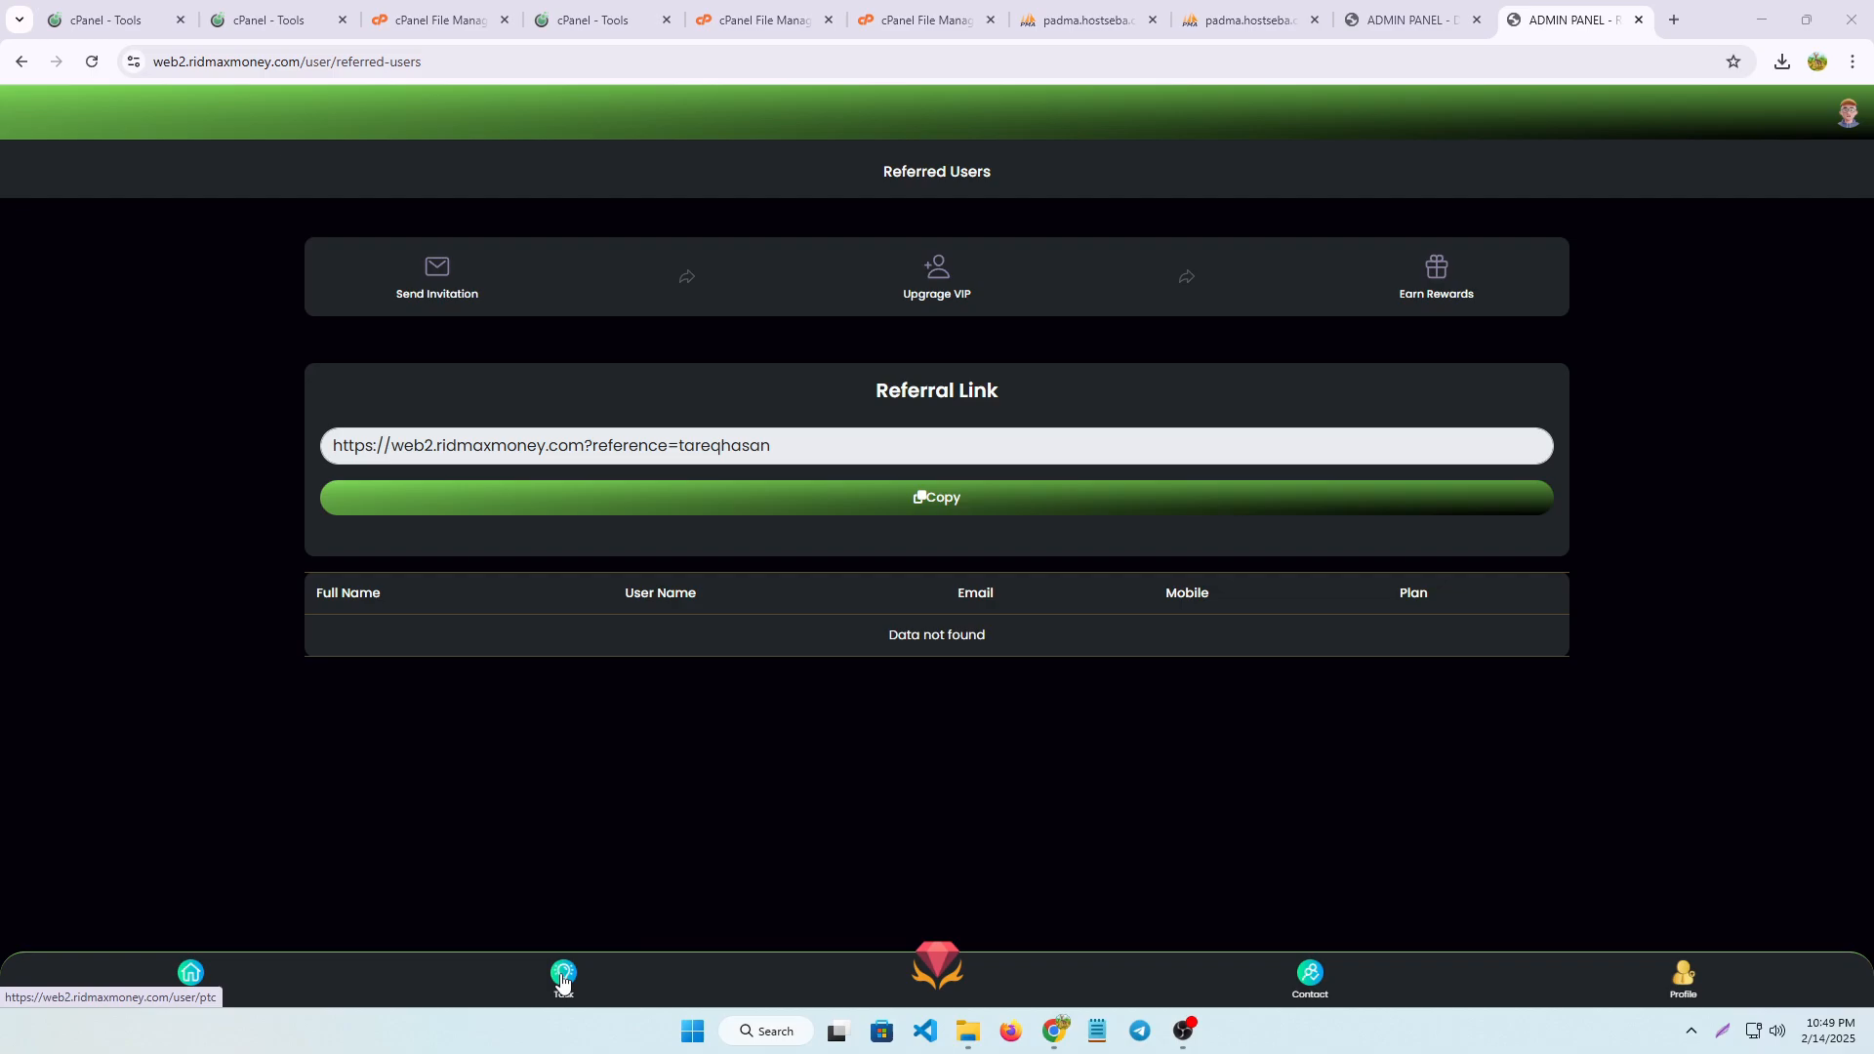
{"action": "left_click", "coordinate": [566, 979]}
{"action": "scroll", "coordinate": [849, 758], "scroll_direction": "down", "scroll_amount": 5}
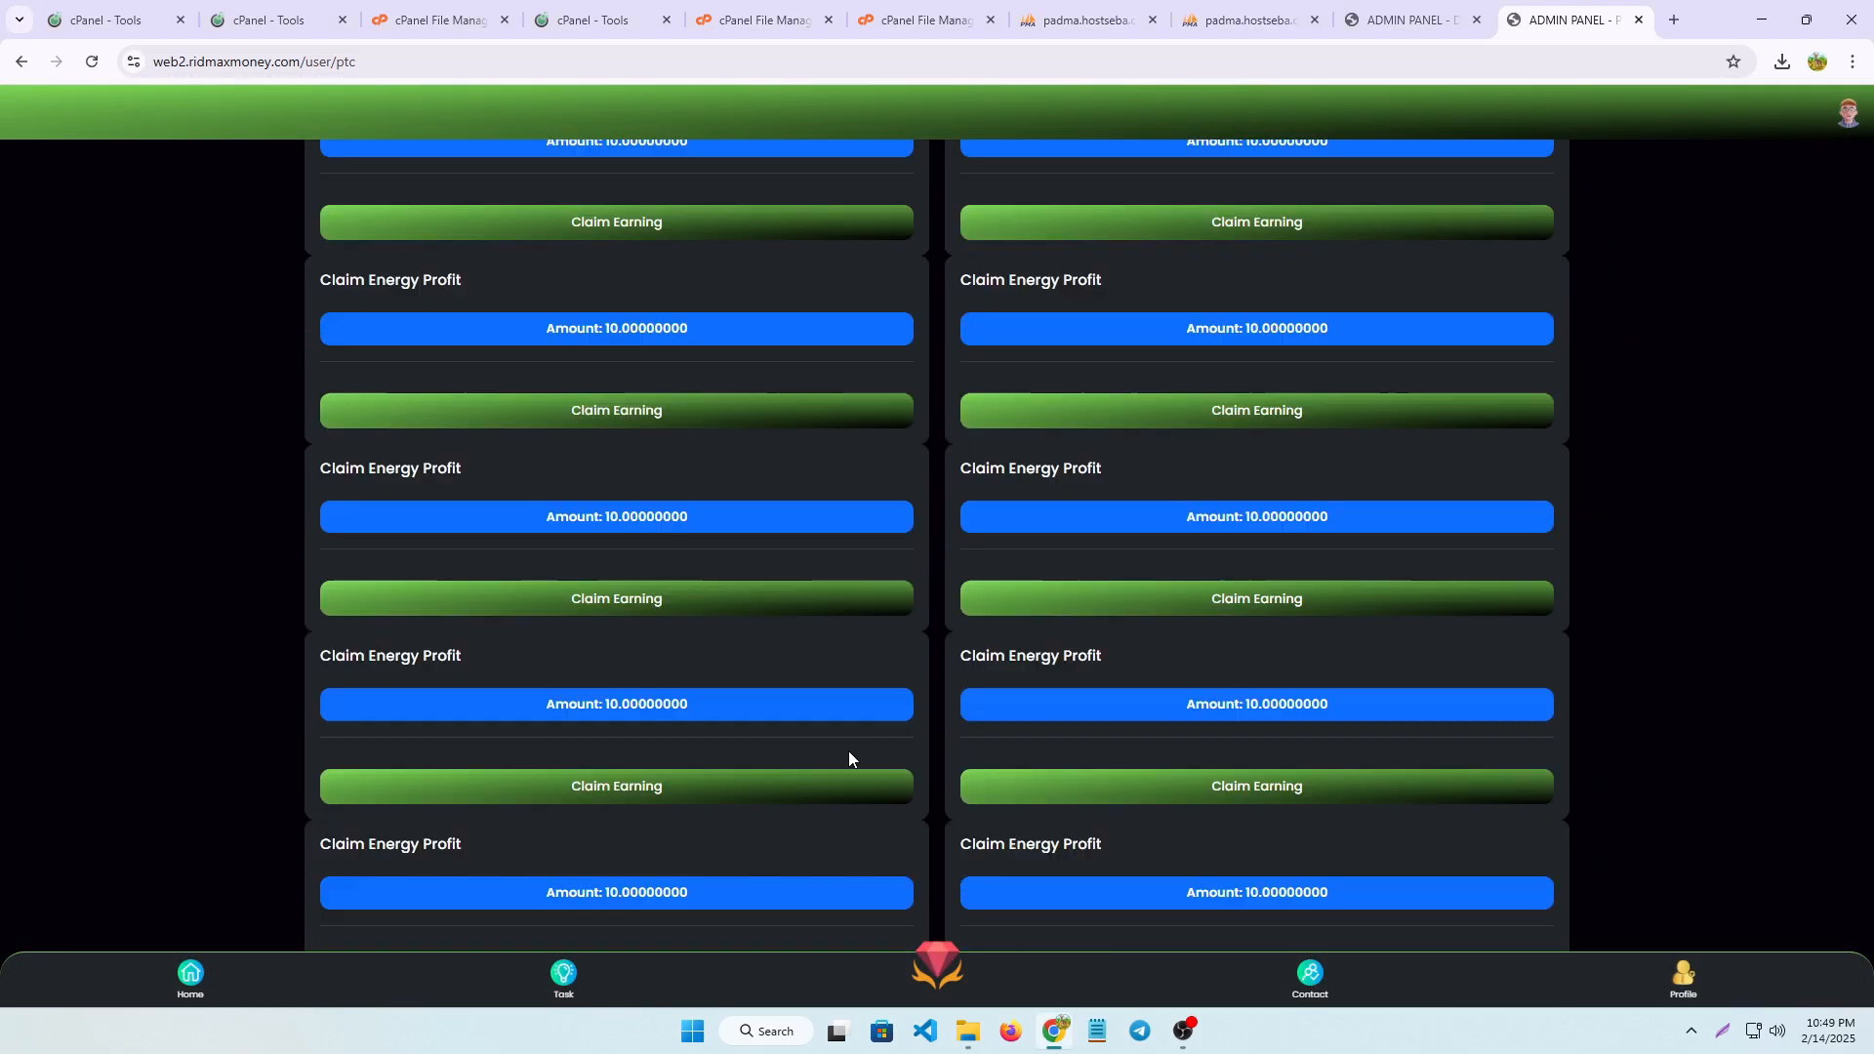
{"action": "scroll", "coordinate": [962, 686], "scroll_direction": "up", "scroll_amount": 5}
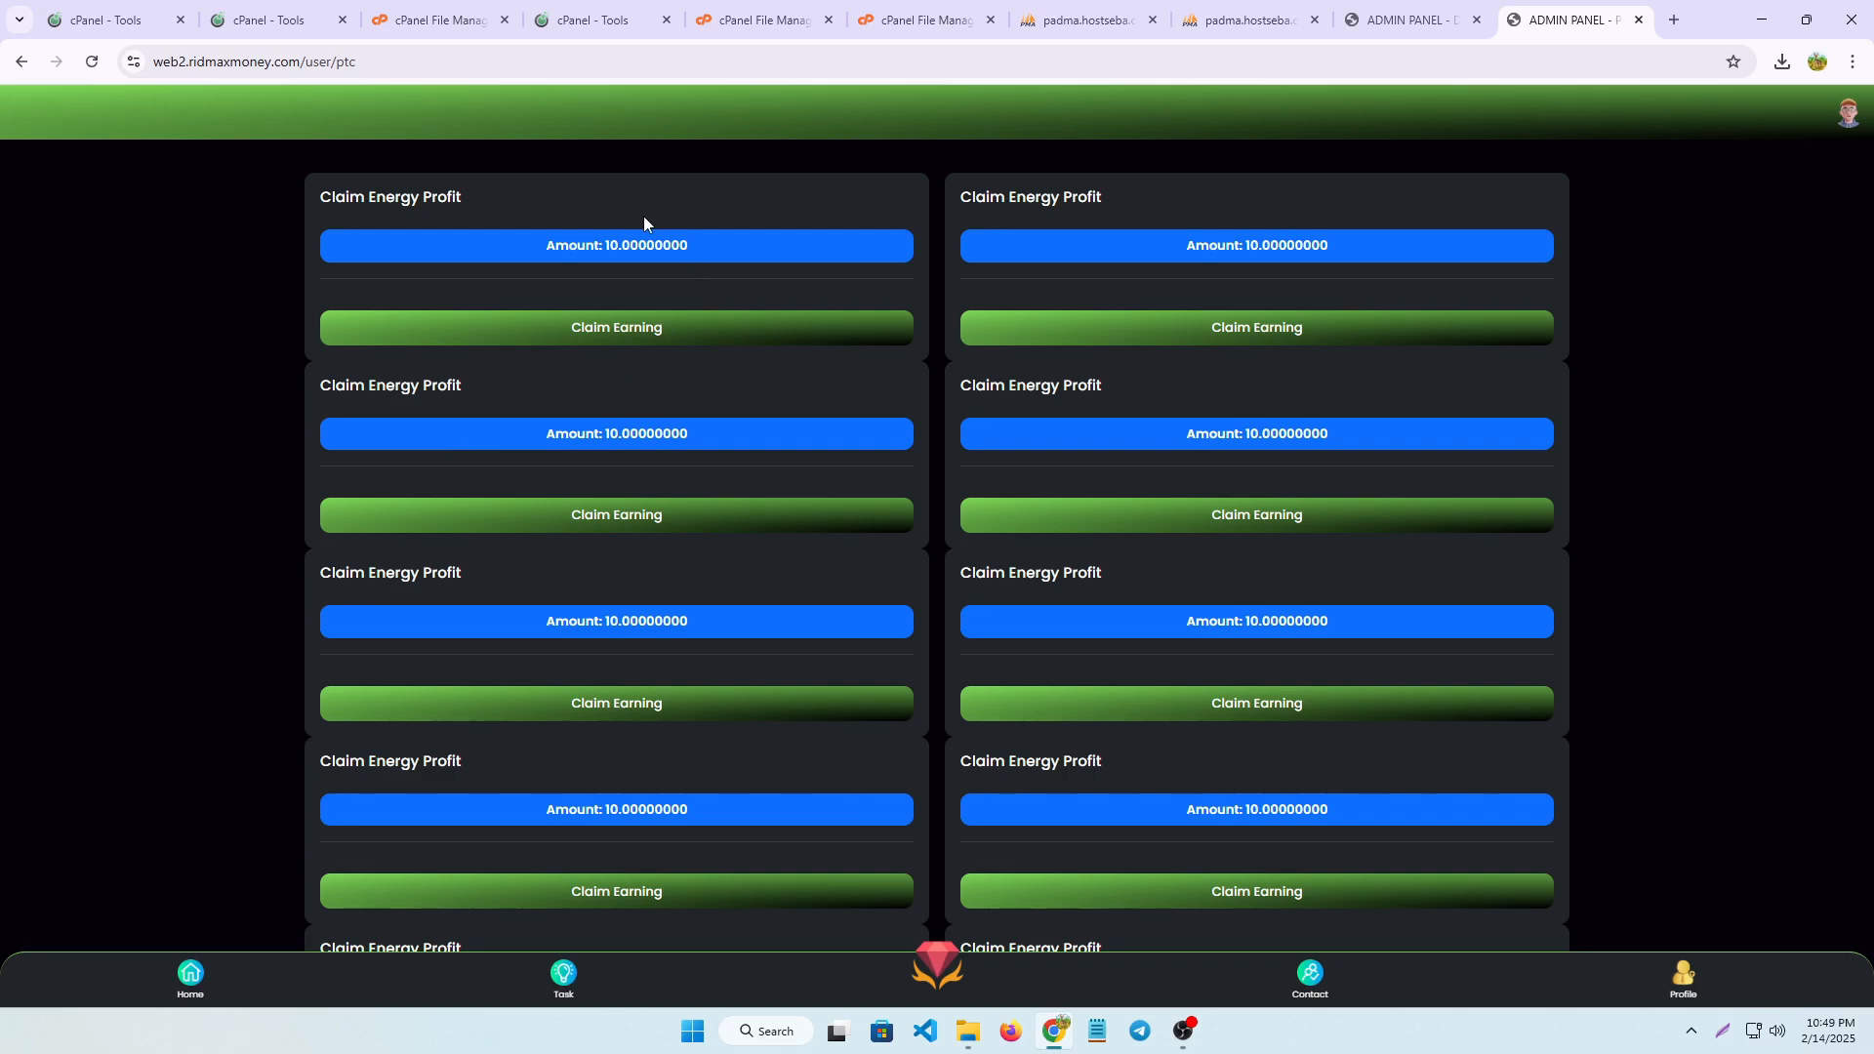
Try to claim the first task's earning, and check the user's plan status and the available membership plans
{"action": "left_click", "coordinate": [635, 332]}
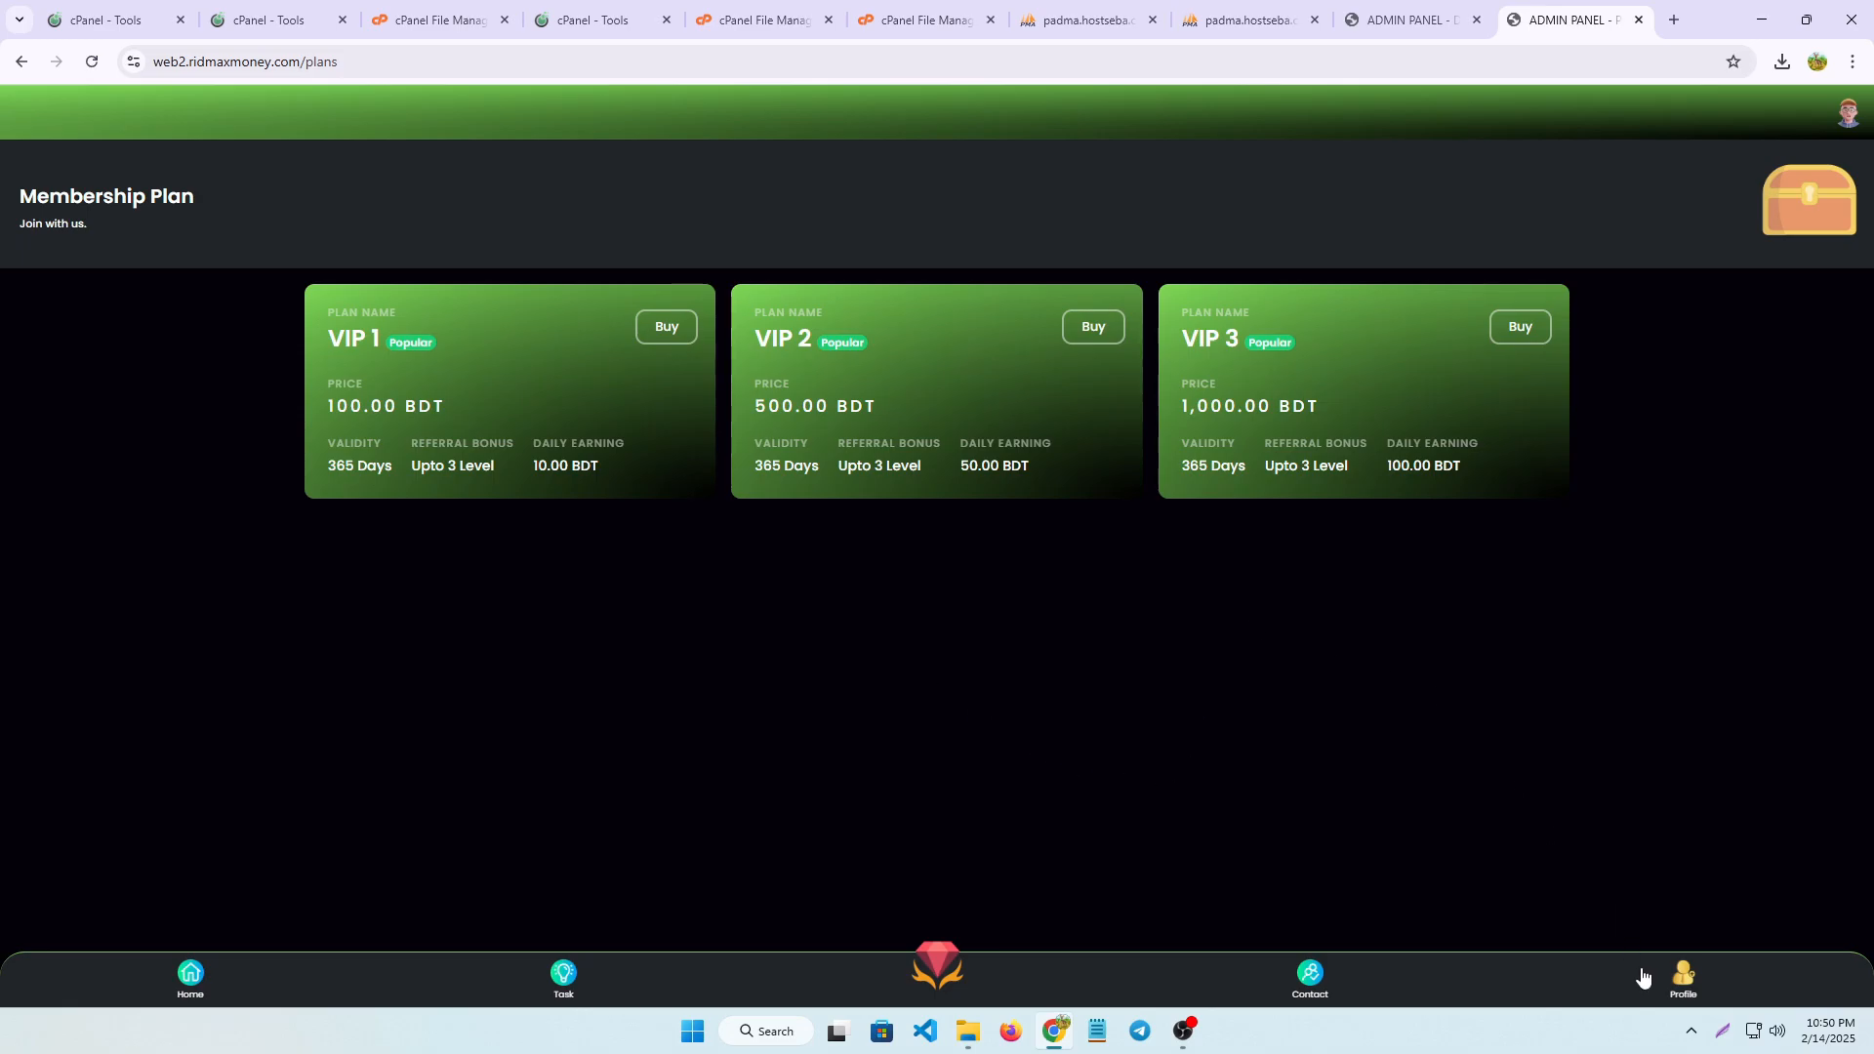
{"action": "left_click", "coordinate": [1682, 974]}
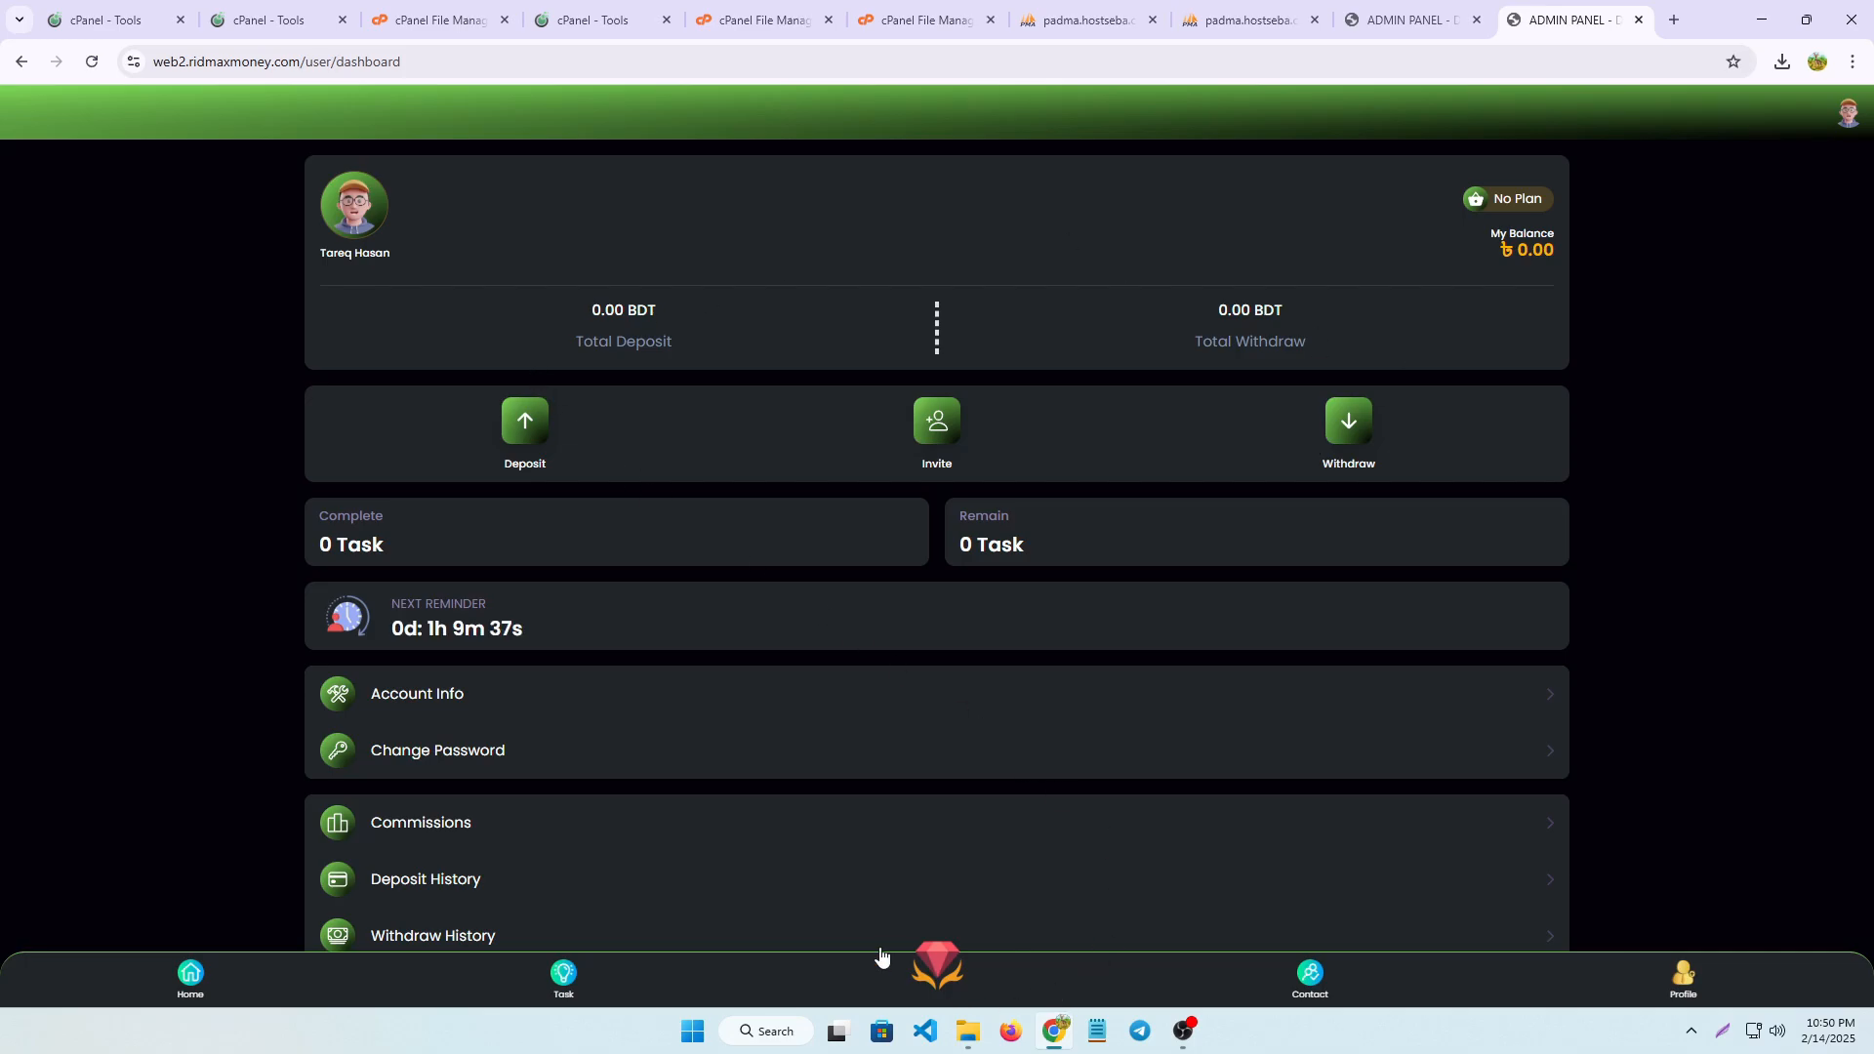
{"action": "left_click", "coordinate": [952, 961]}
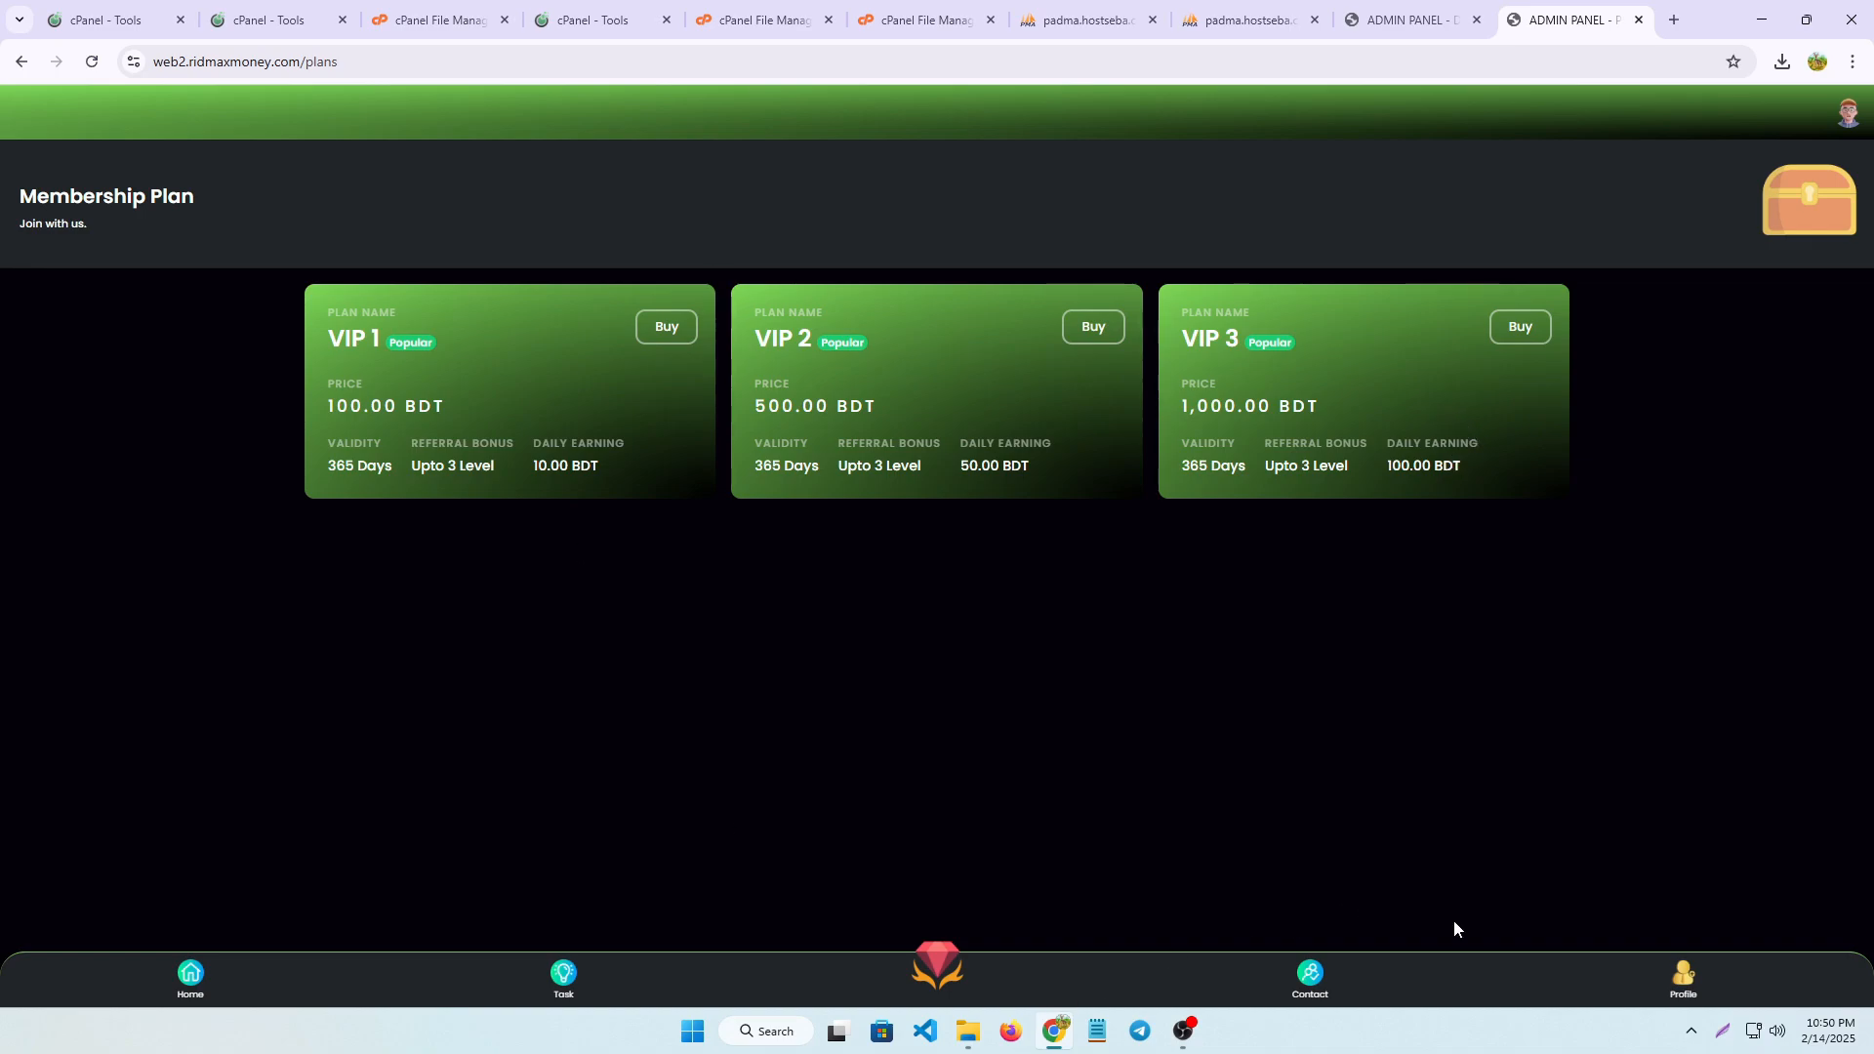
Open the user's profile dashboard, frame the Account Info option with a screen-capture selection and discard the capture
{"action": "left_click", "coordinate": [1683, 981]}
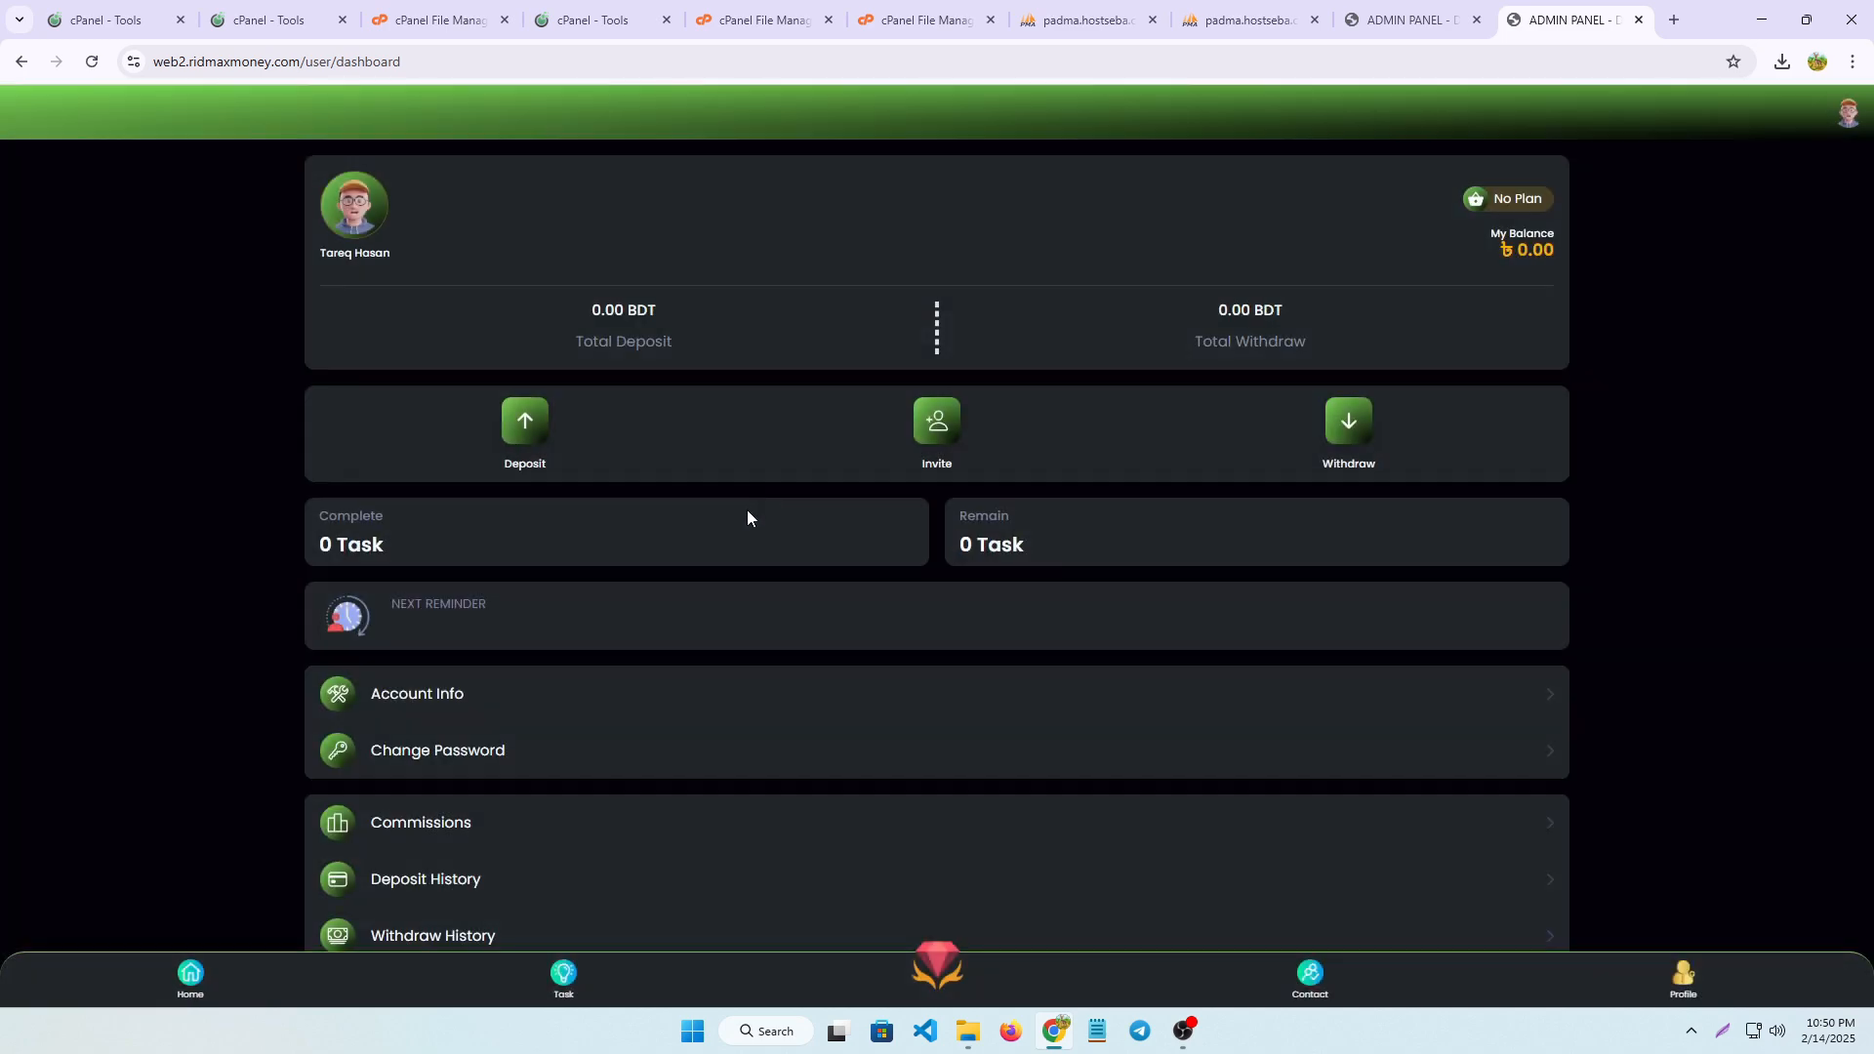
{"action": "scroll", "coordinate": [489, 549], "scroll_direction": "down", "scroll_amount": 2}
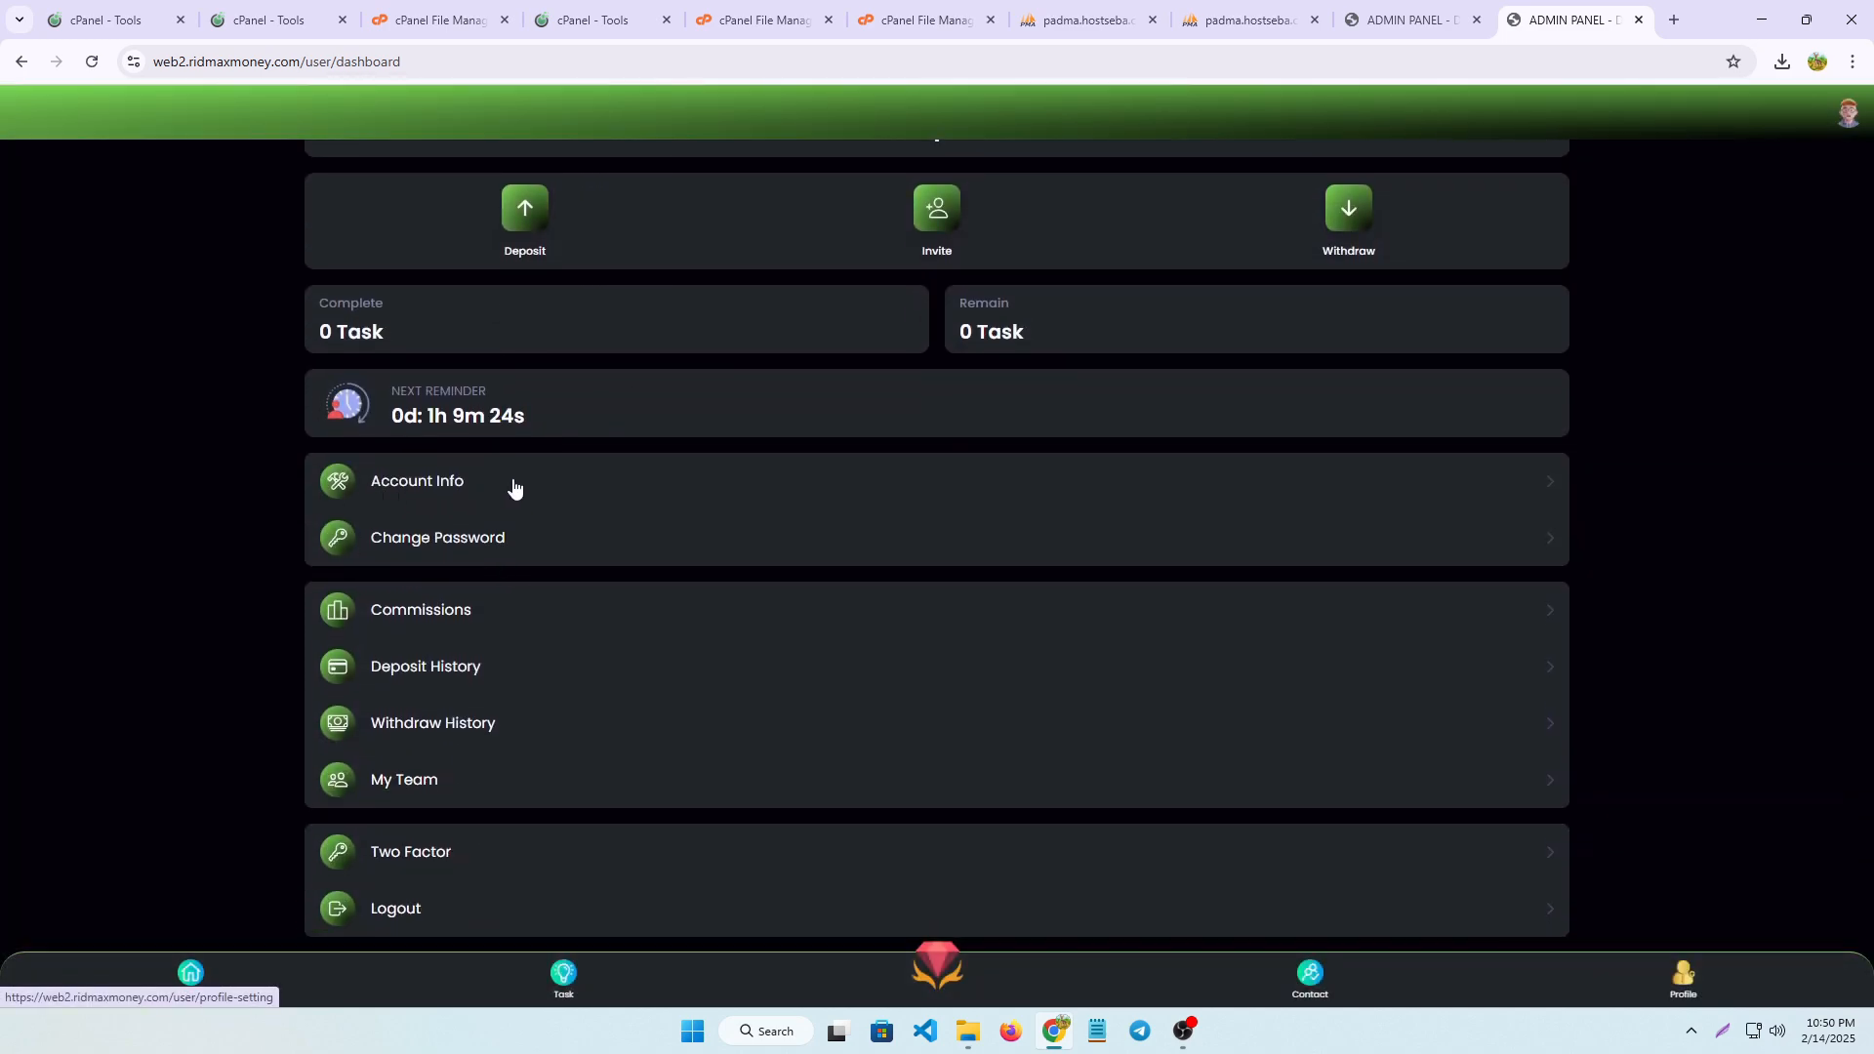
{"action": "key", "text": "super+shift+s"}
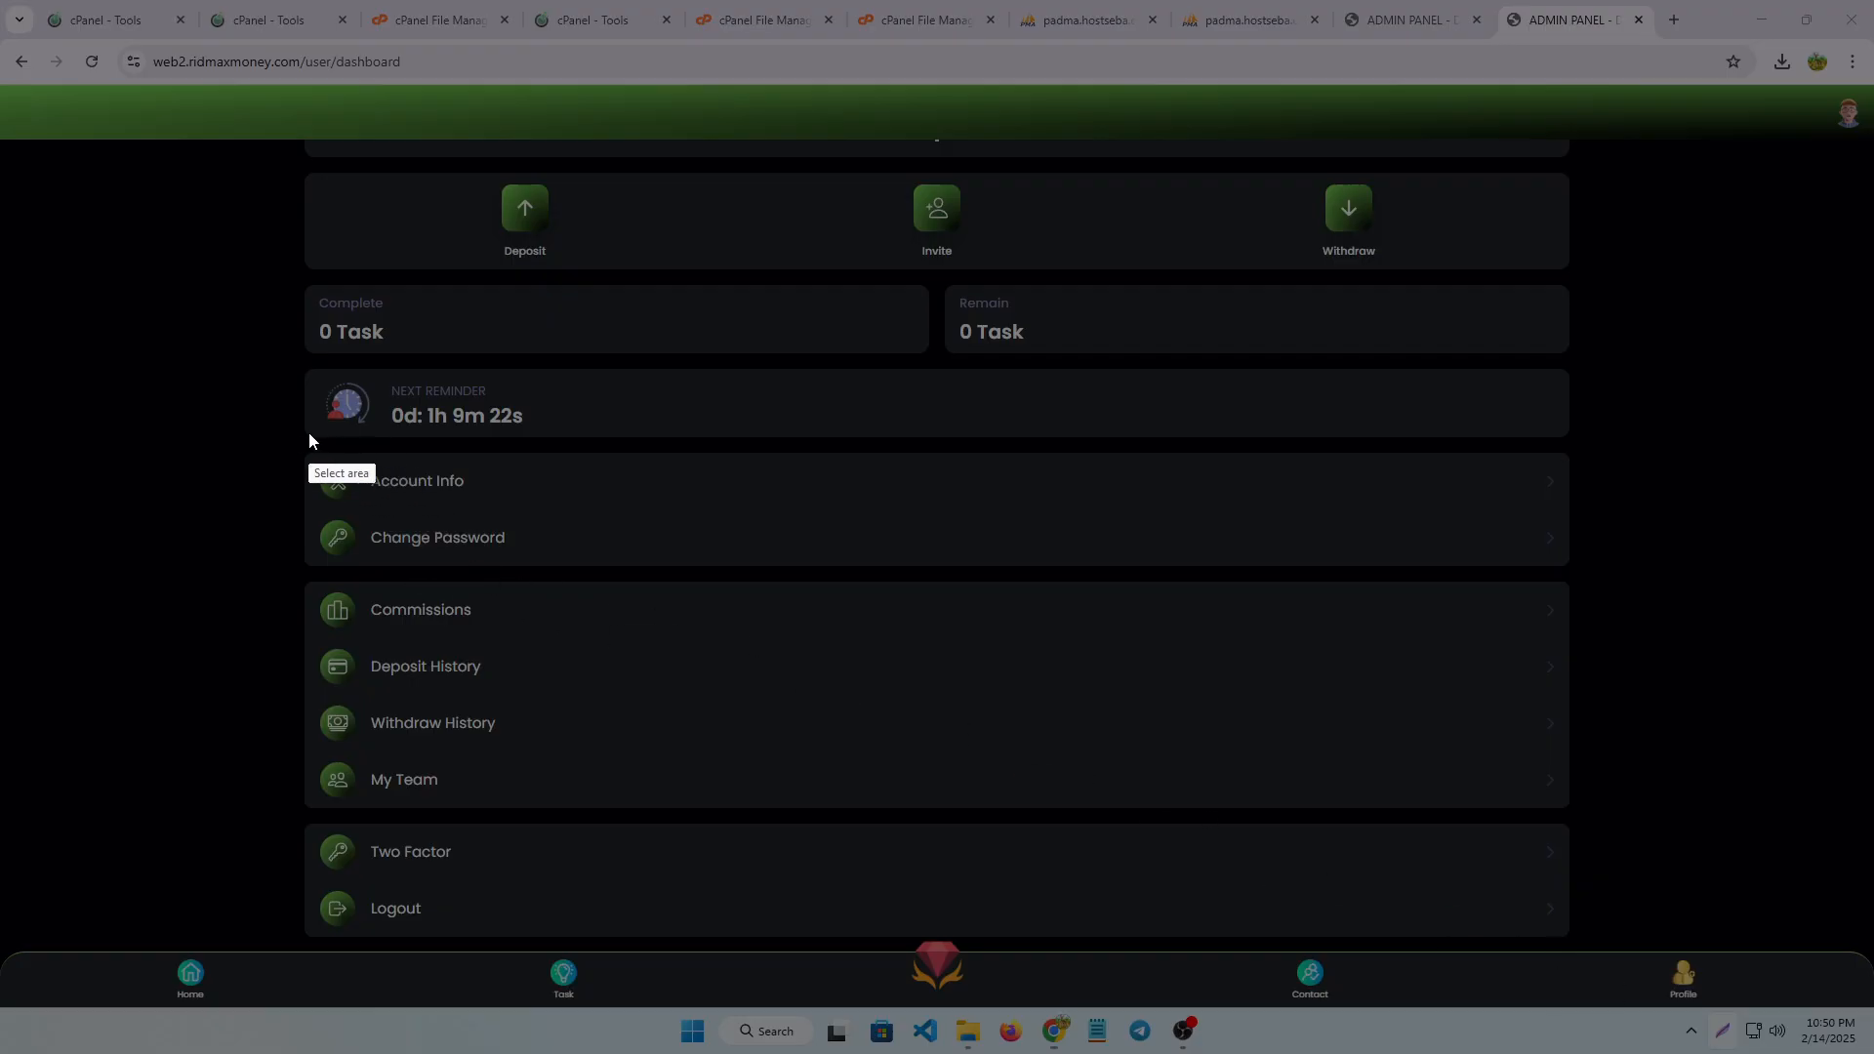
{"action": "left_click_drag", "start_coordinate": [335, 452], "coordinate": [518, 502]}
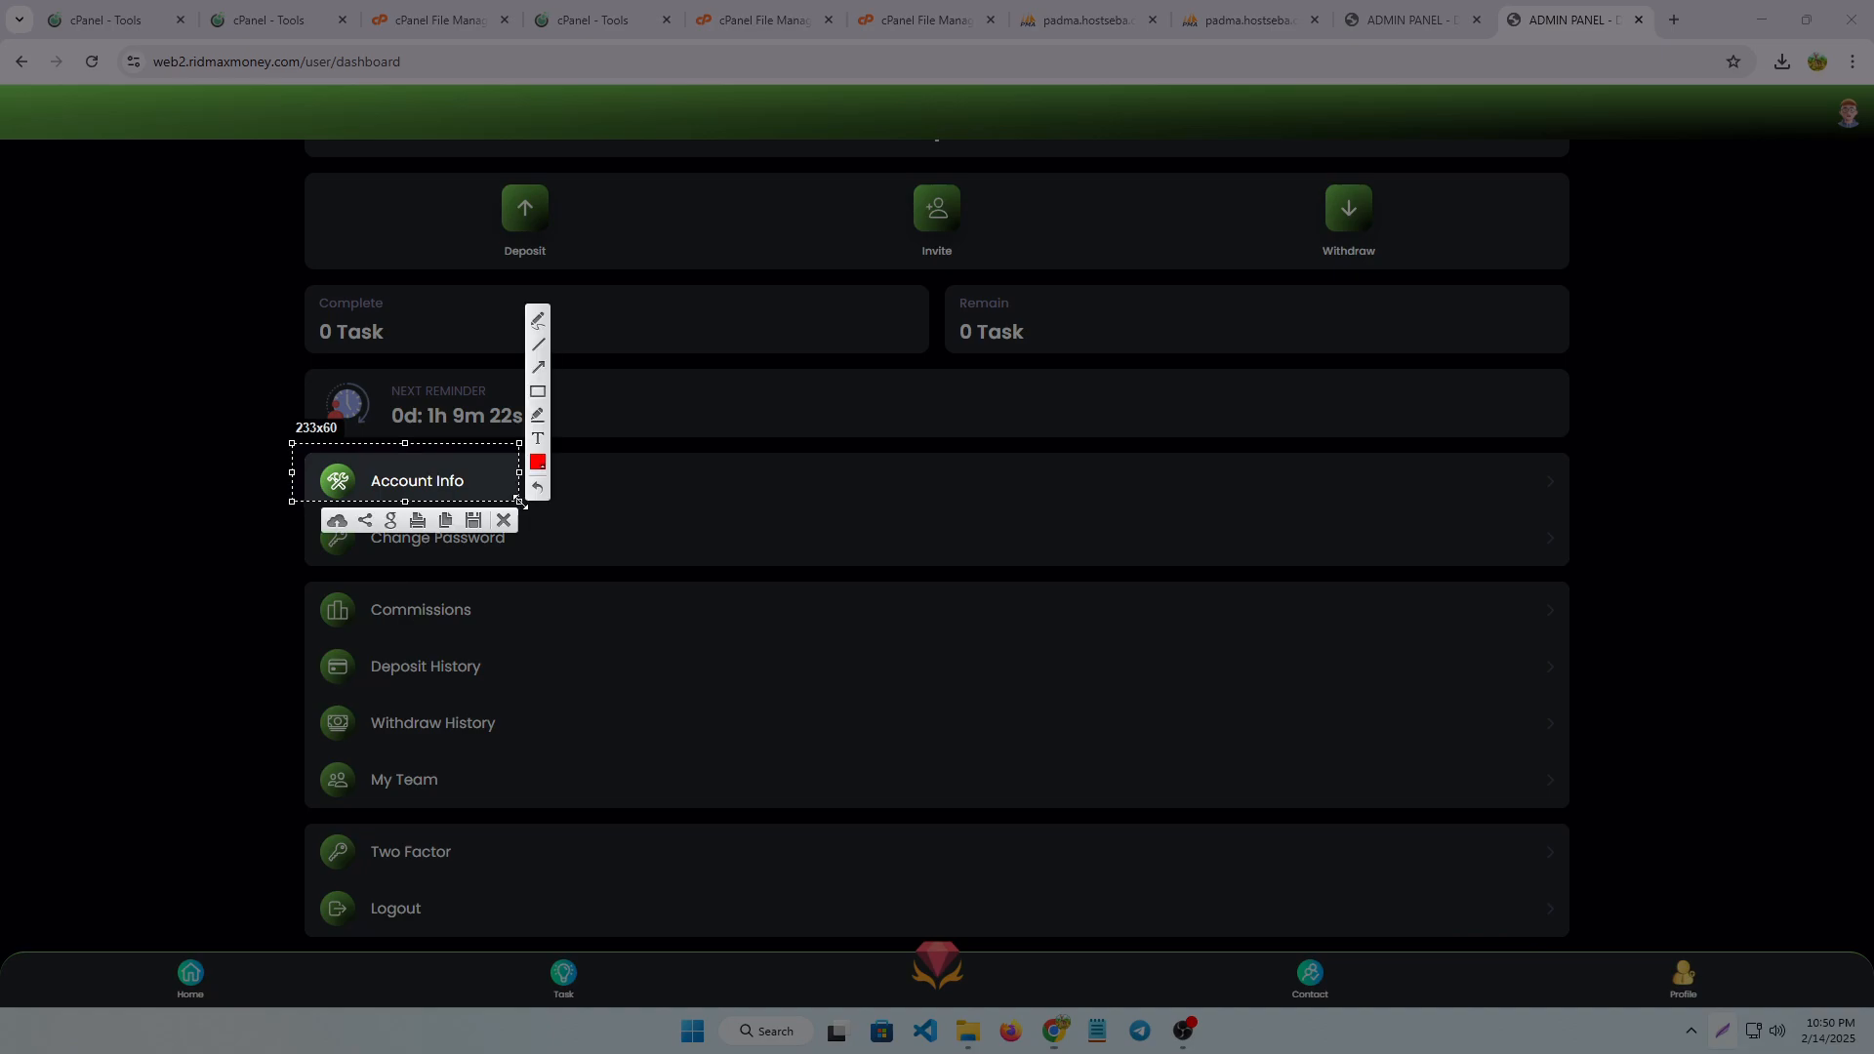
{"action": "left_click", "coordinate": [478, 527]}
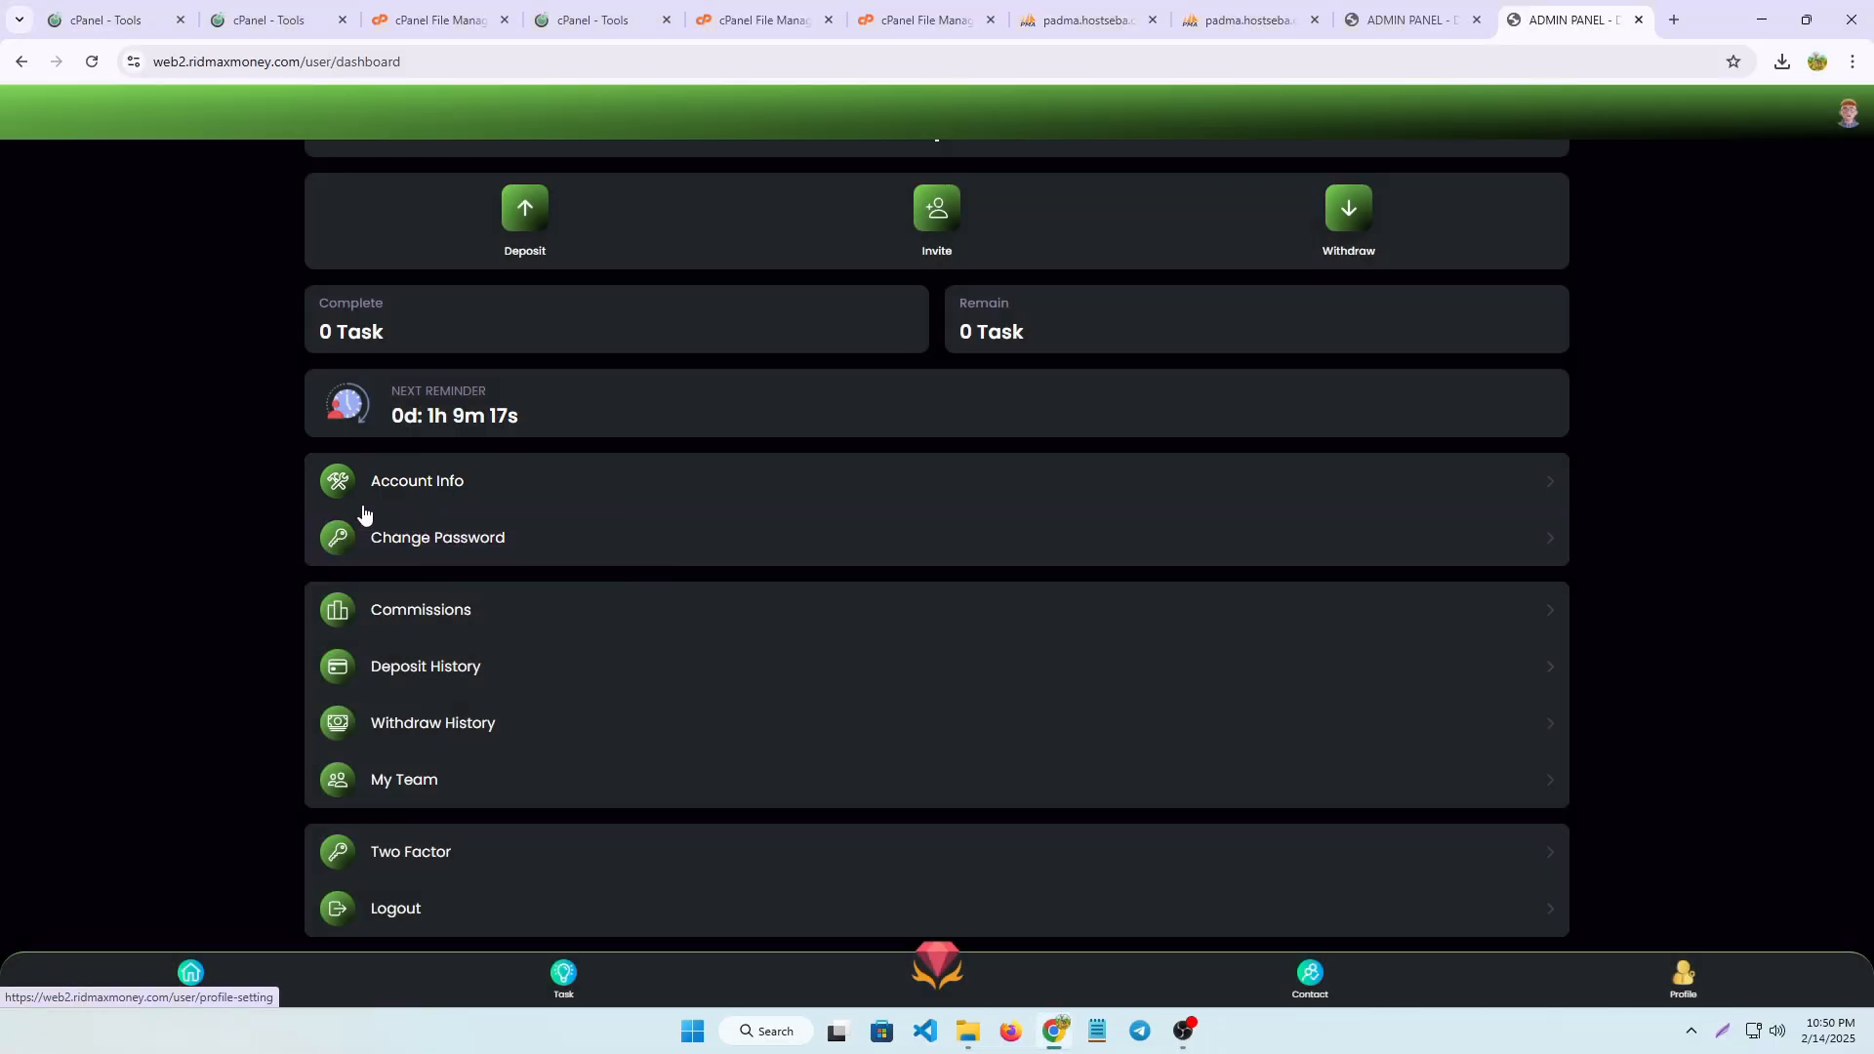
Frame the password, deposit history and My Team options in turn with a screen-capture selection, then discard it and return to the dashboard's balance area
{"action": "key", "text": "super+shift+s"}
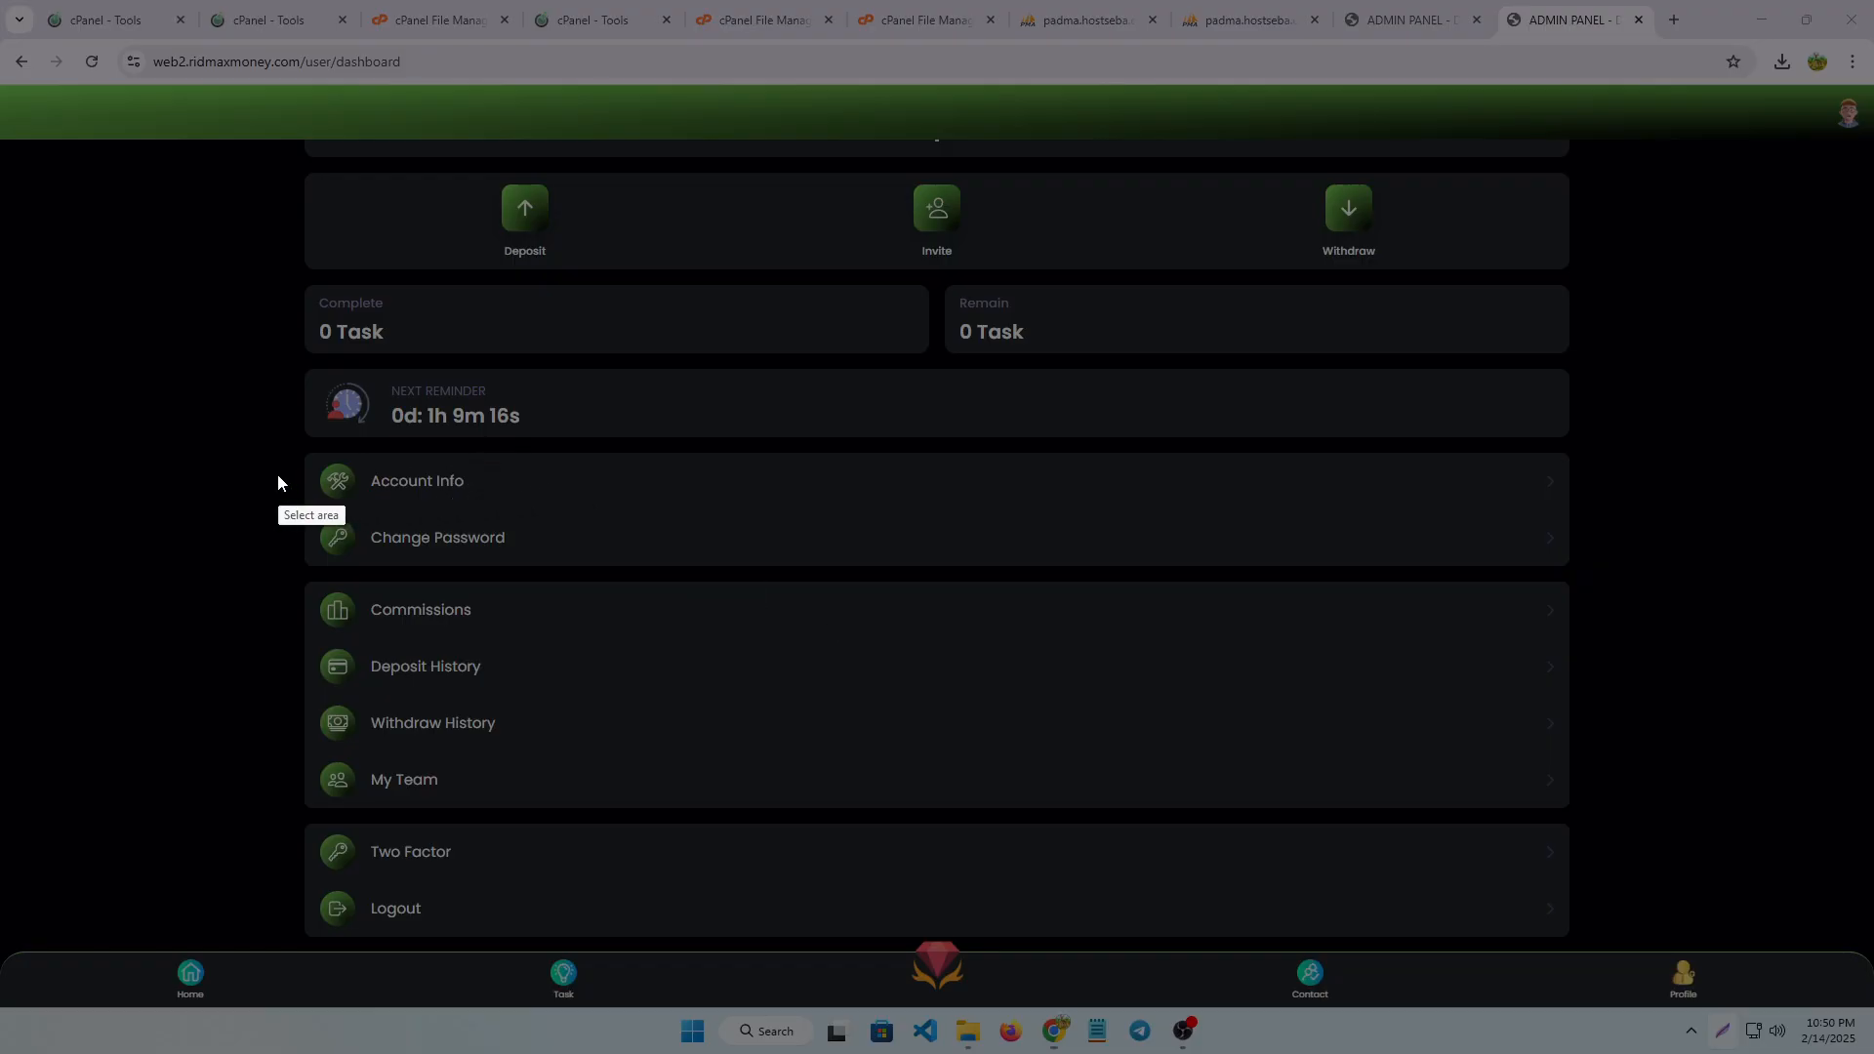
{"action": "mouse_move", "coordinate": [278, 474]}
{"action": "left_mouse_down"}
{"action": "mouse_move", "coordinate": [454, 555]}
{"action": "mouse_move", "coordinate": [525, 563]}
{"action": "left_mouse_up"}
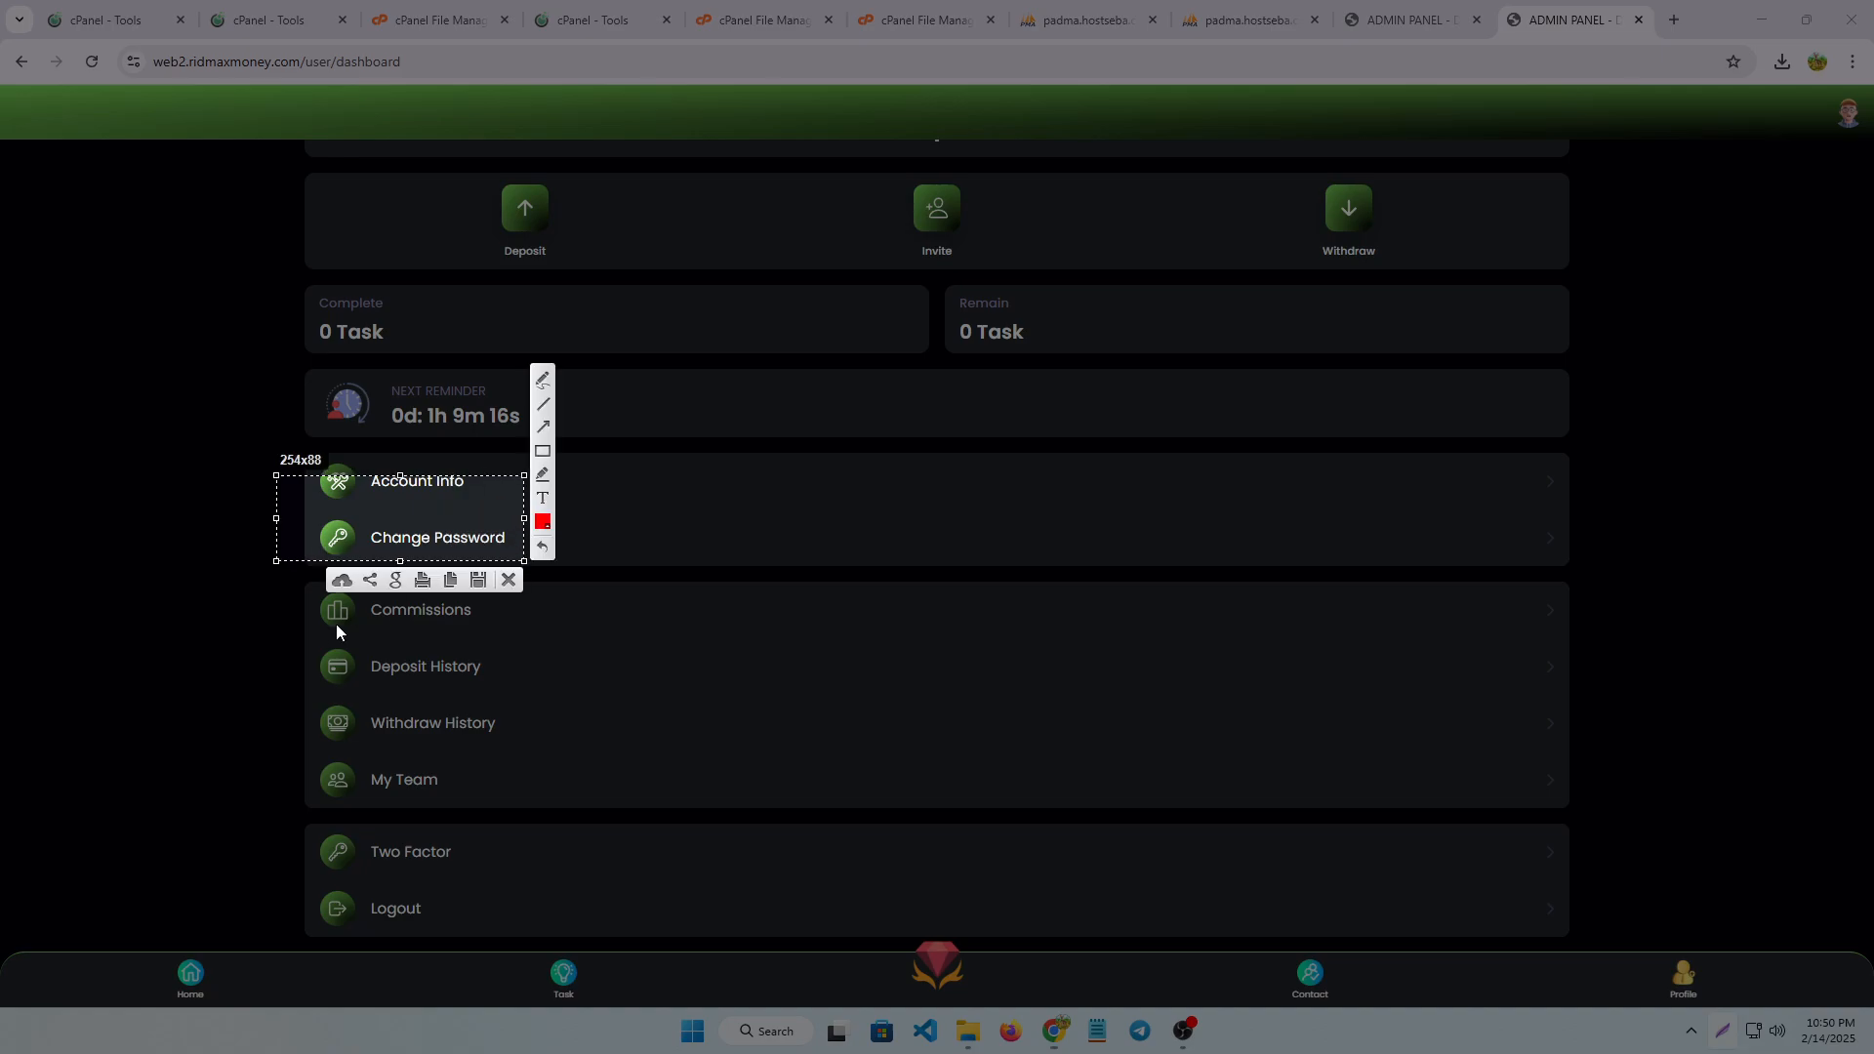
{"action": "left_click_drag", "start_coordinate": [295, 639], "coordinate": [515, 682]}
{"action": "left_click_drag", "start_coordinate": [264, 745], "coordinate": [524, 809]}
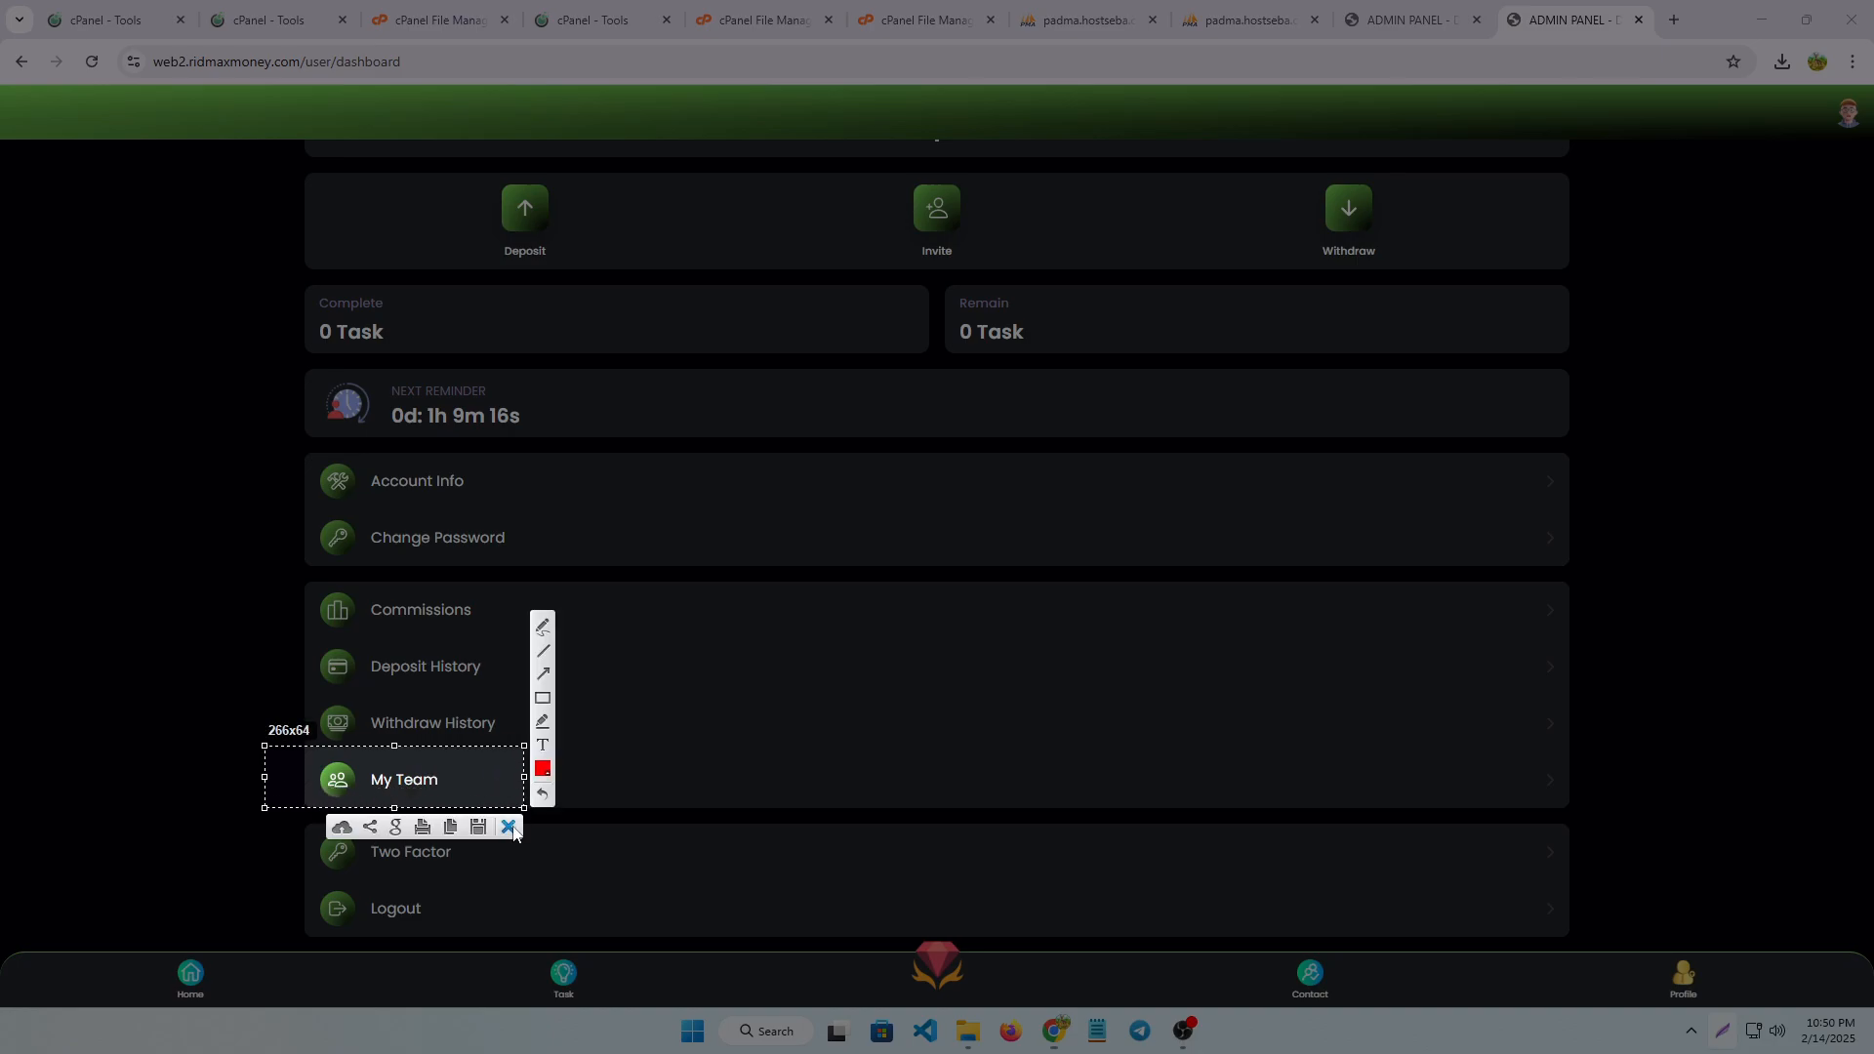
{"action": "left_click", "coordinate": [512, 828]}
{"action": "scroll", "coordinate": [1091, 599], "scroll_direction": "up", "scroll_amount": 1}
{"action": "scroll", "coordinate": [1084, 595], "scroll_direction": "up", "scroll_amount": 1}
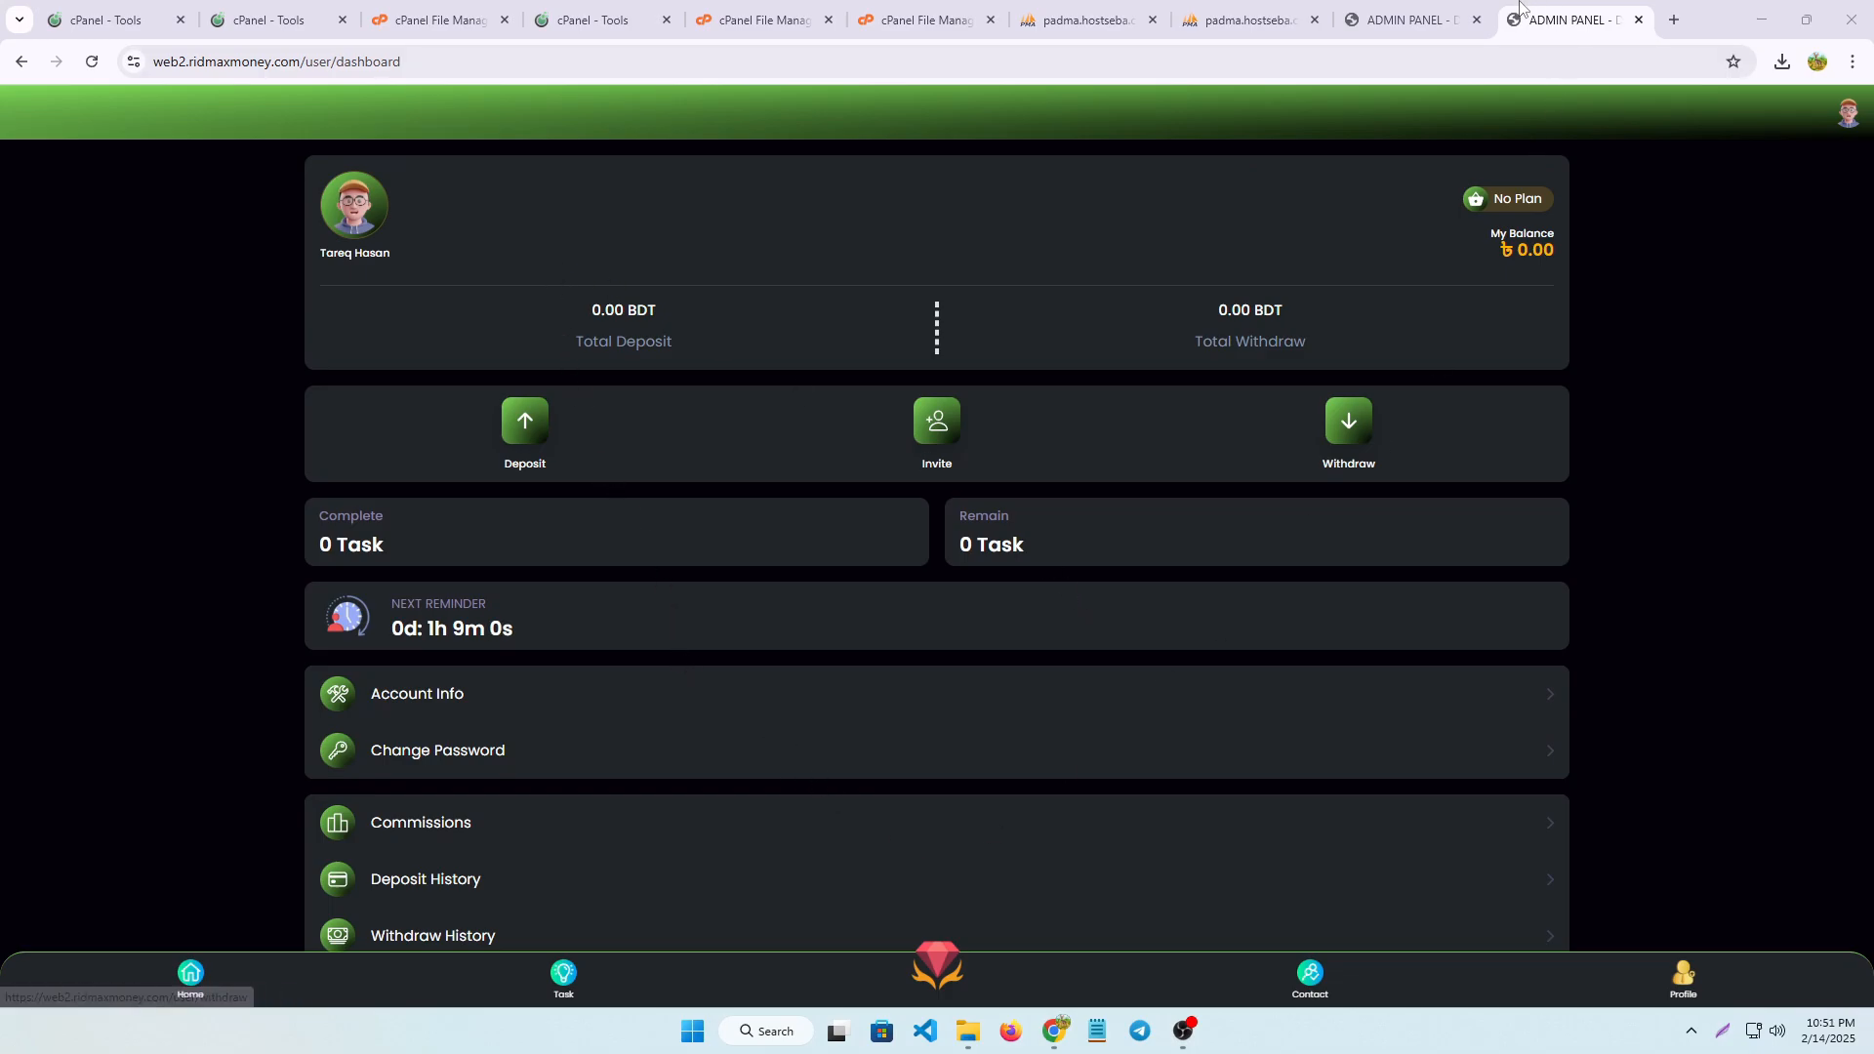
Switch to the admin panel, frame Referral Commissions with a screen-capture selection, discard it and open the referral commission settings
{"action": "left_click", "coordinate": [1392, 30]}
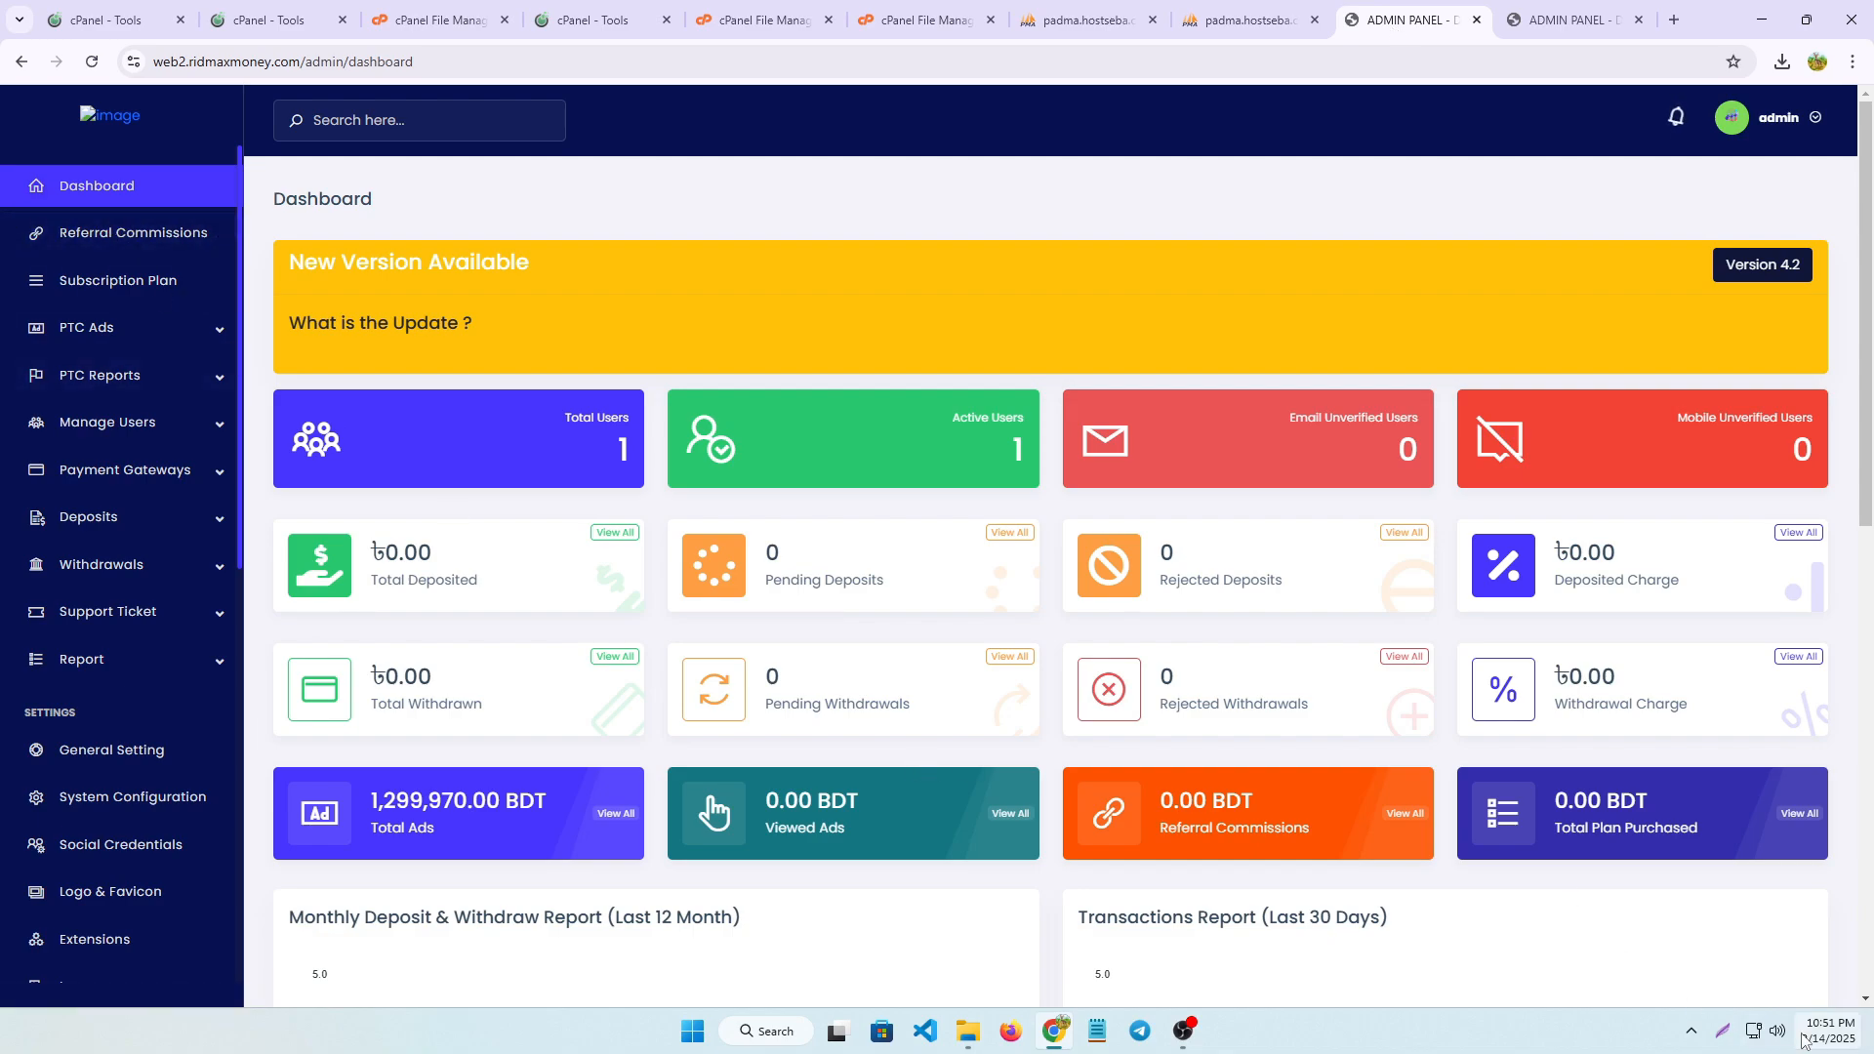
{"action": "left_click", "coordinate": [1723, 1032]}
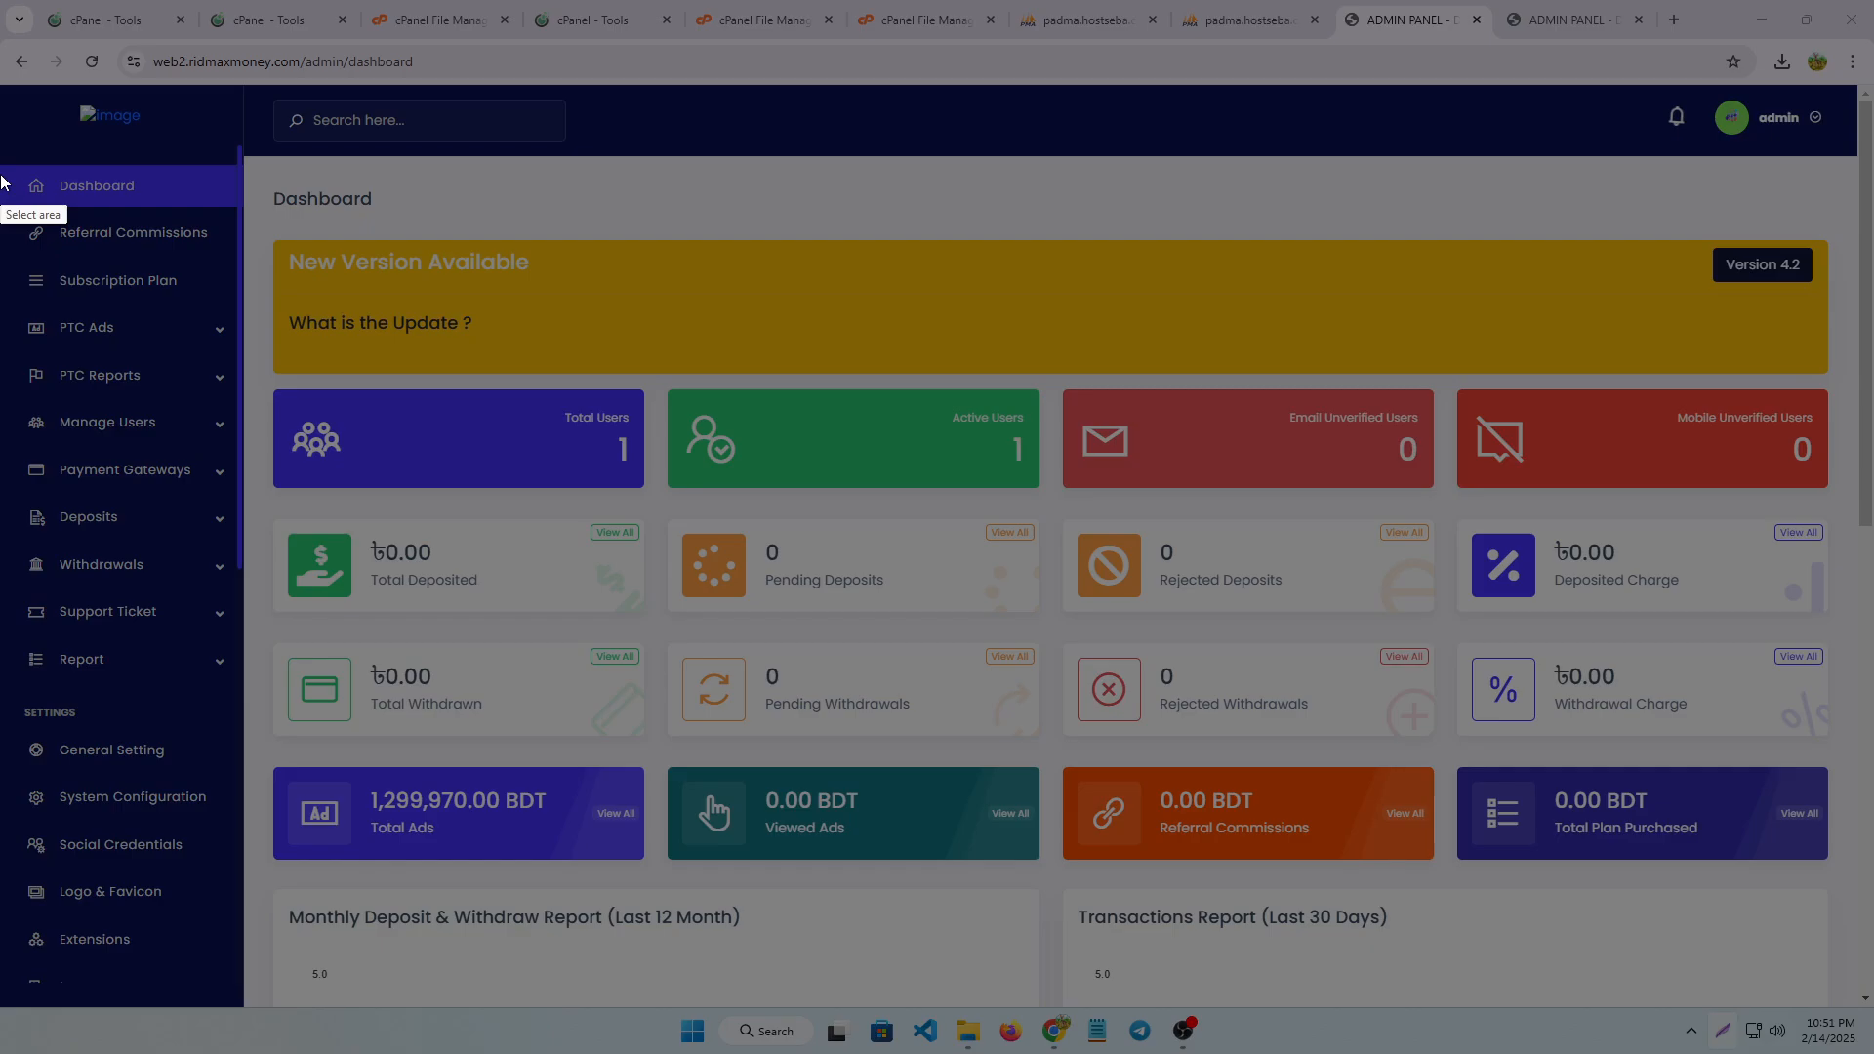
{"action": "left_click_drag", "start_coordinate": [1, 219], "coordinate": [233, 250]}
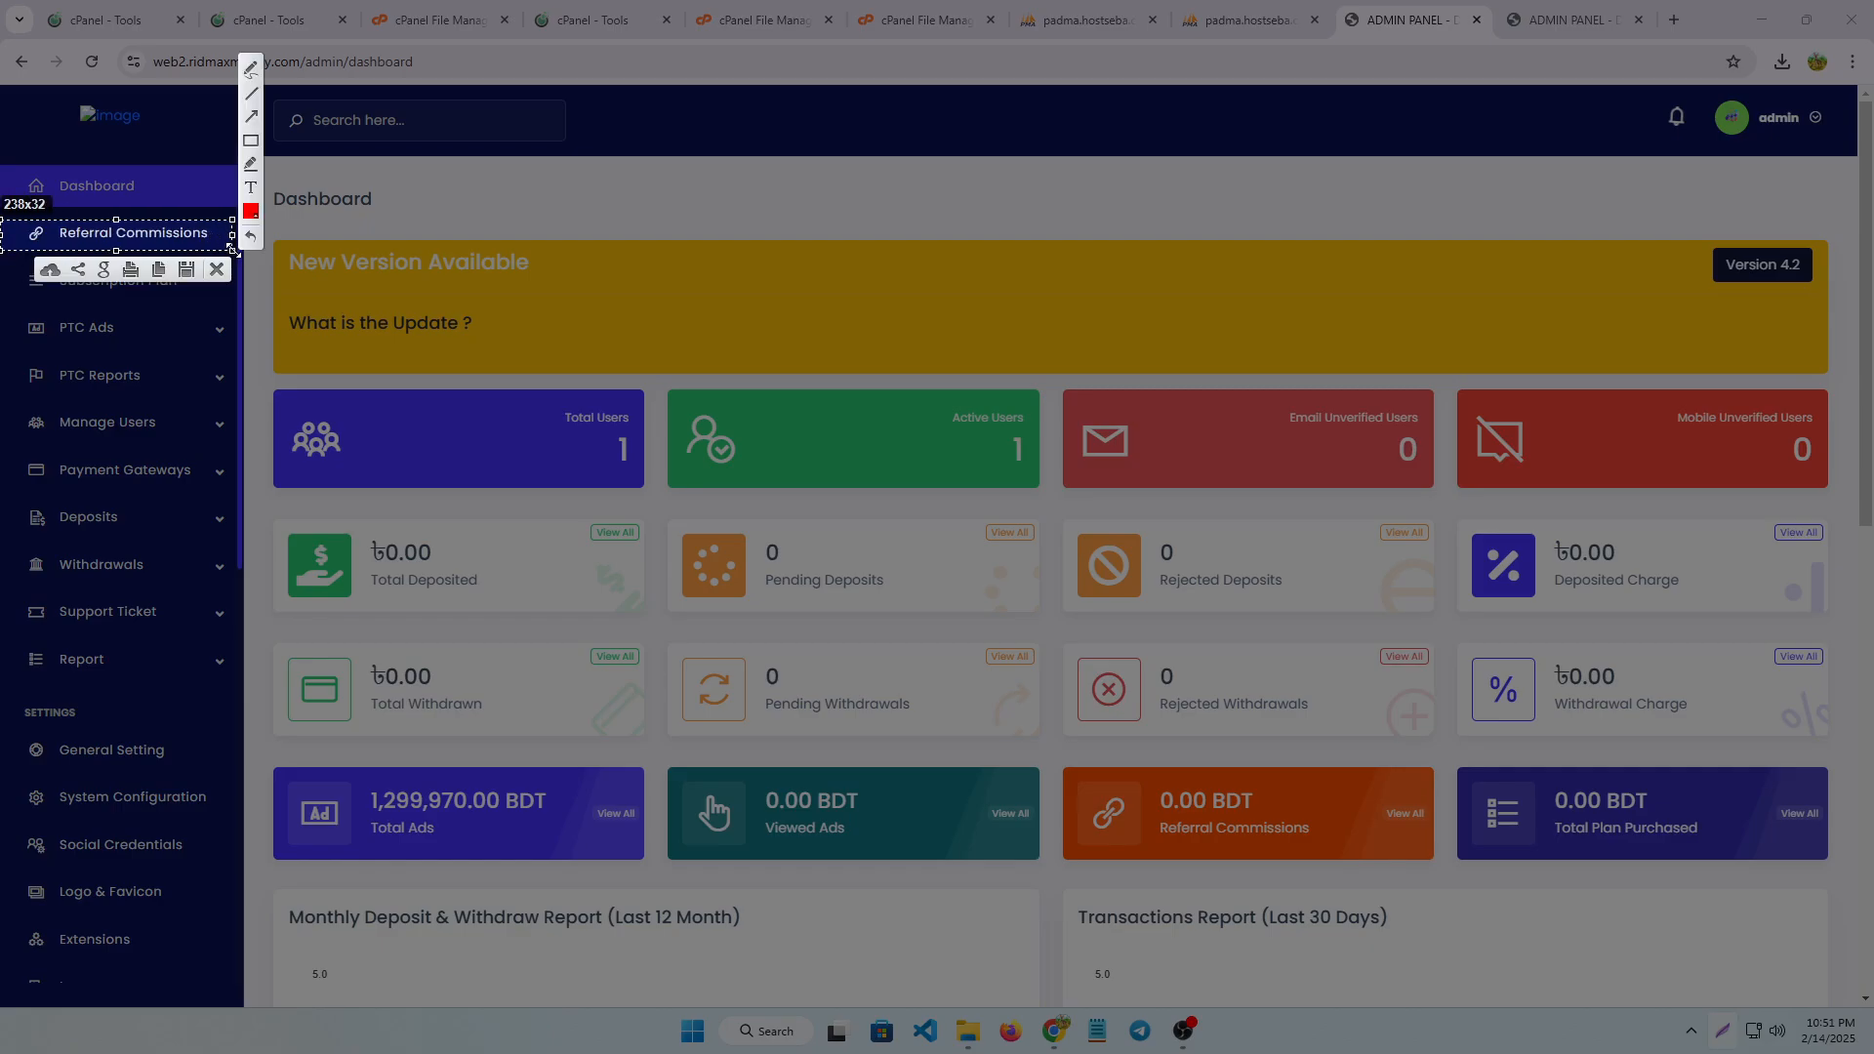
{"action": "left_click", "coordinate": [216, 268]}
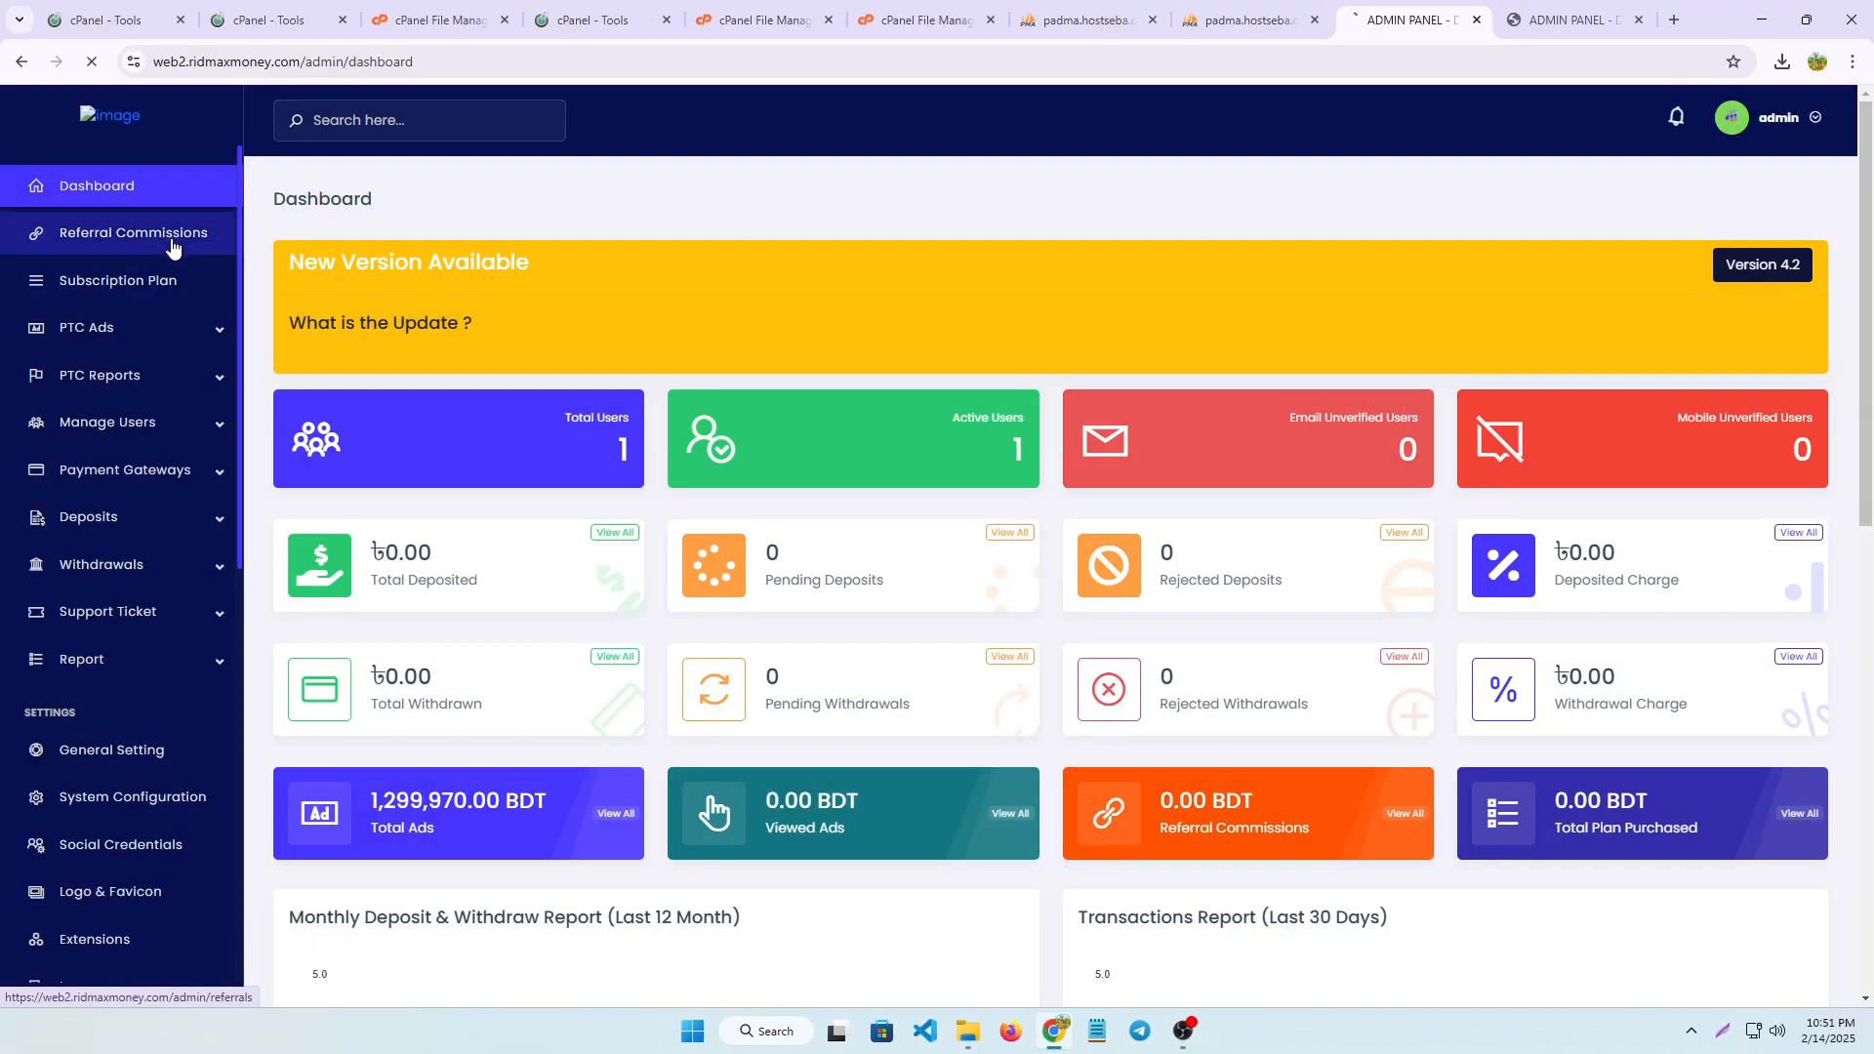
{"action": "left_click", "coordinate": [172, 243]}
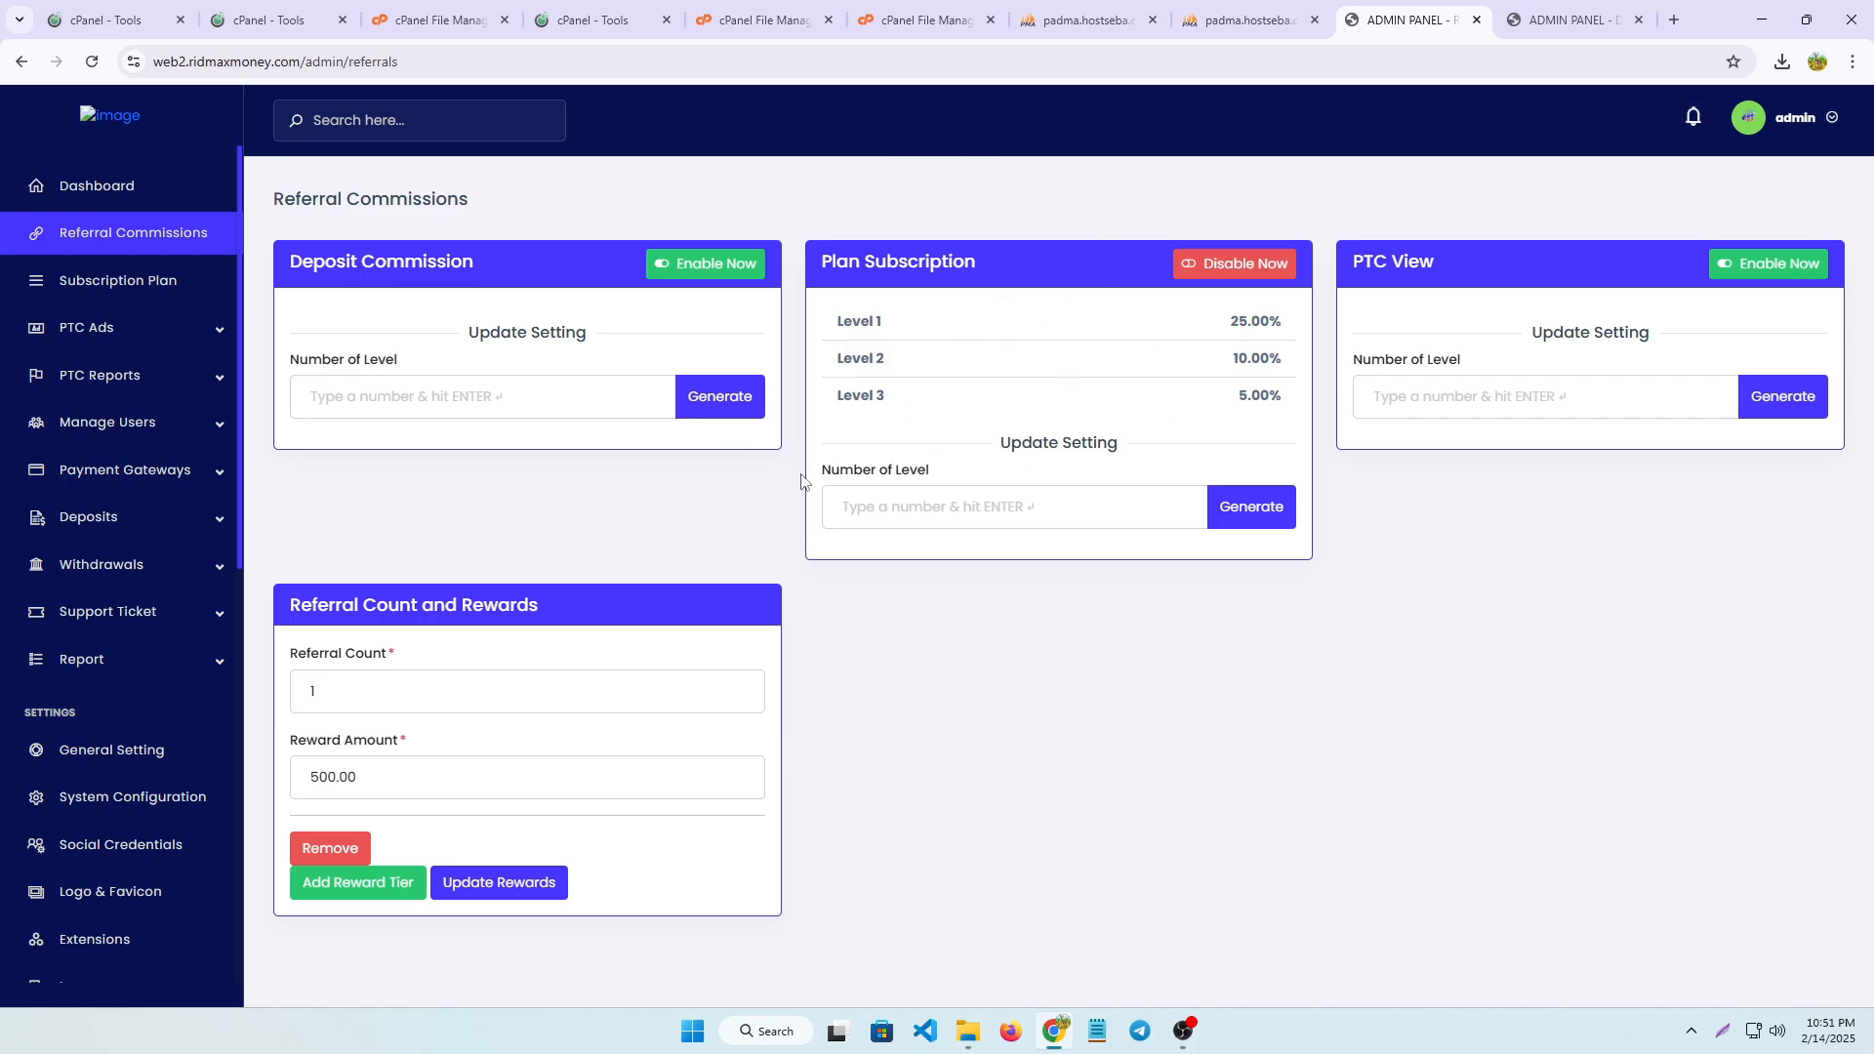
Try generating five Plan Subscription commission levels, with 30 percent for level 1 and 25 percent for level 2
{"action": "left_click", "coordinate": [893, 517]}
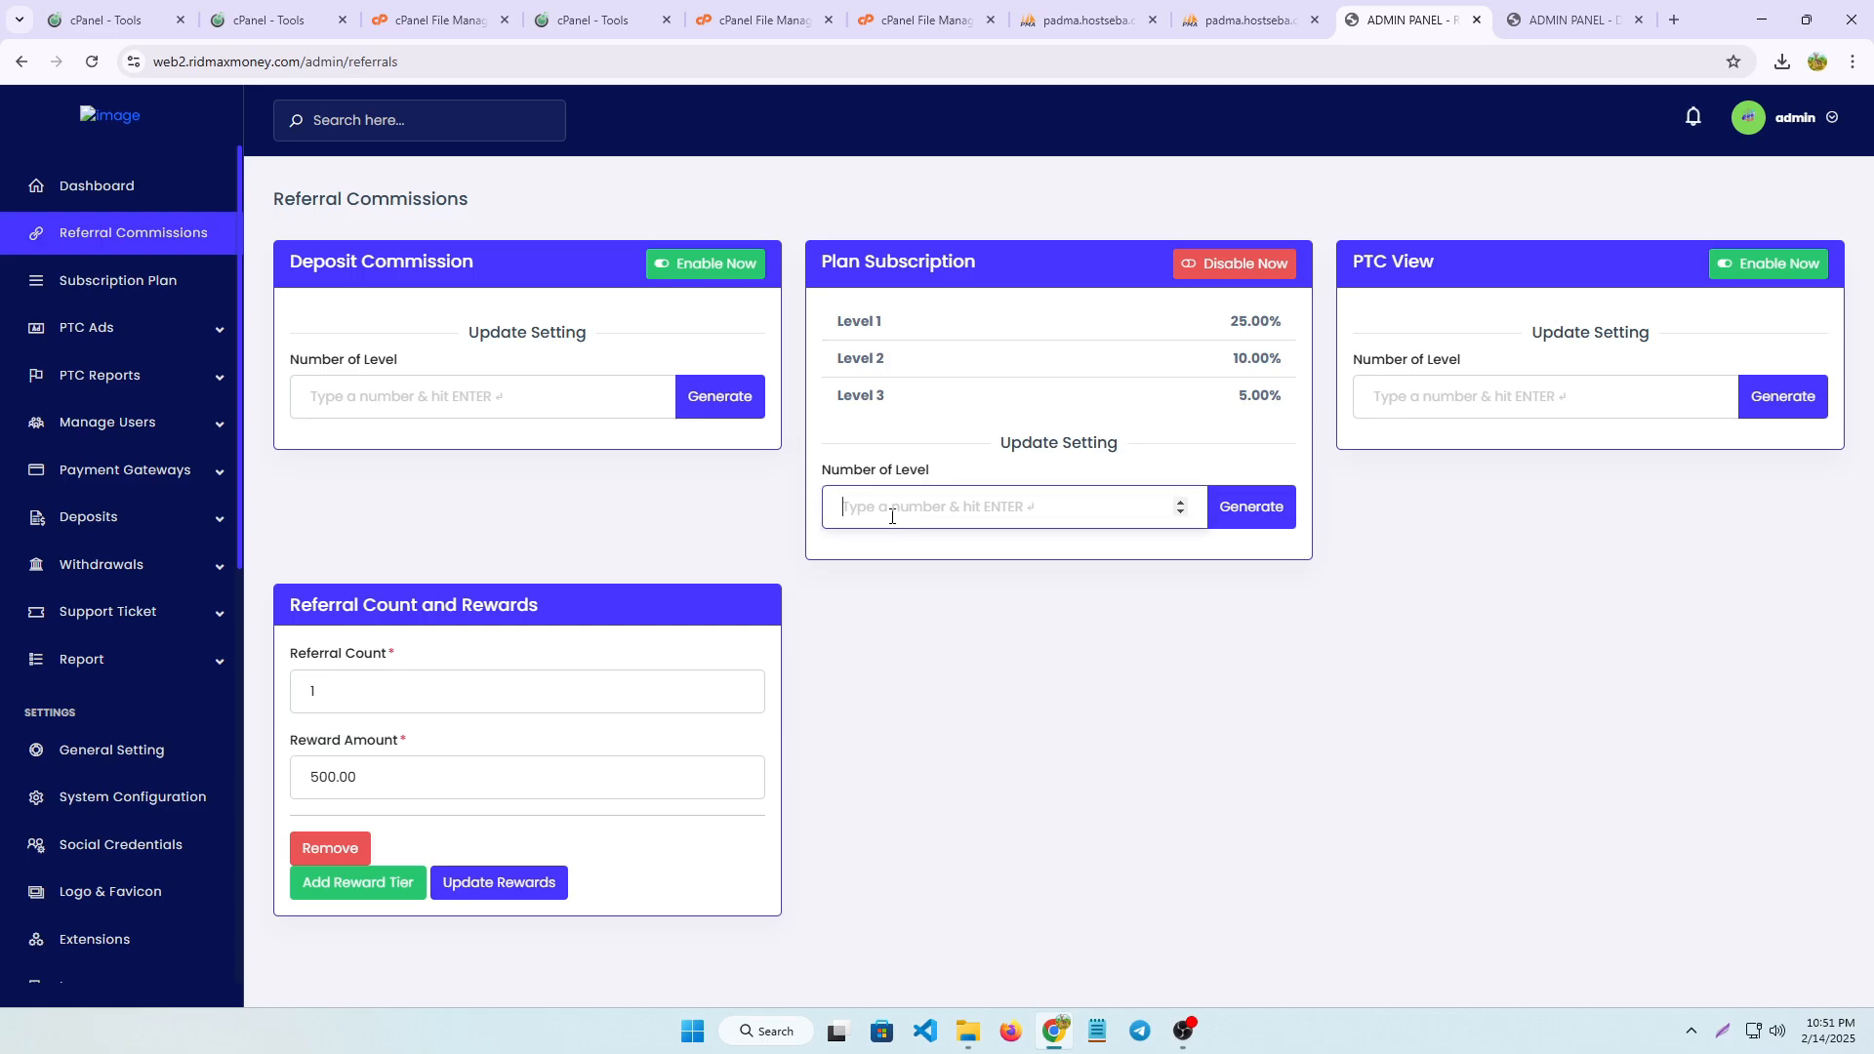
{"action": "type", "text": "5"}
{"action": "left_click", "coordinate": [1246, 508]}
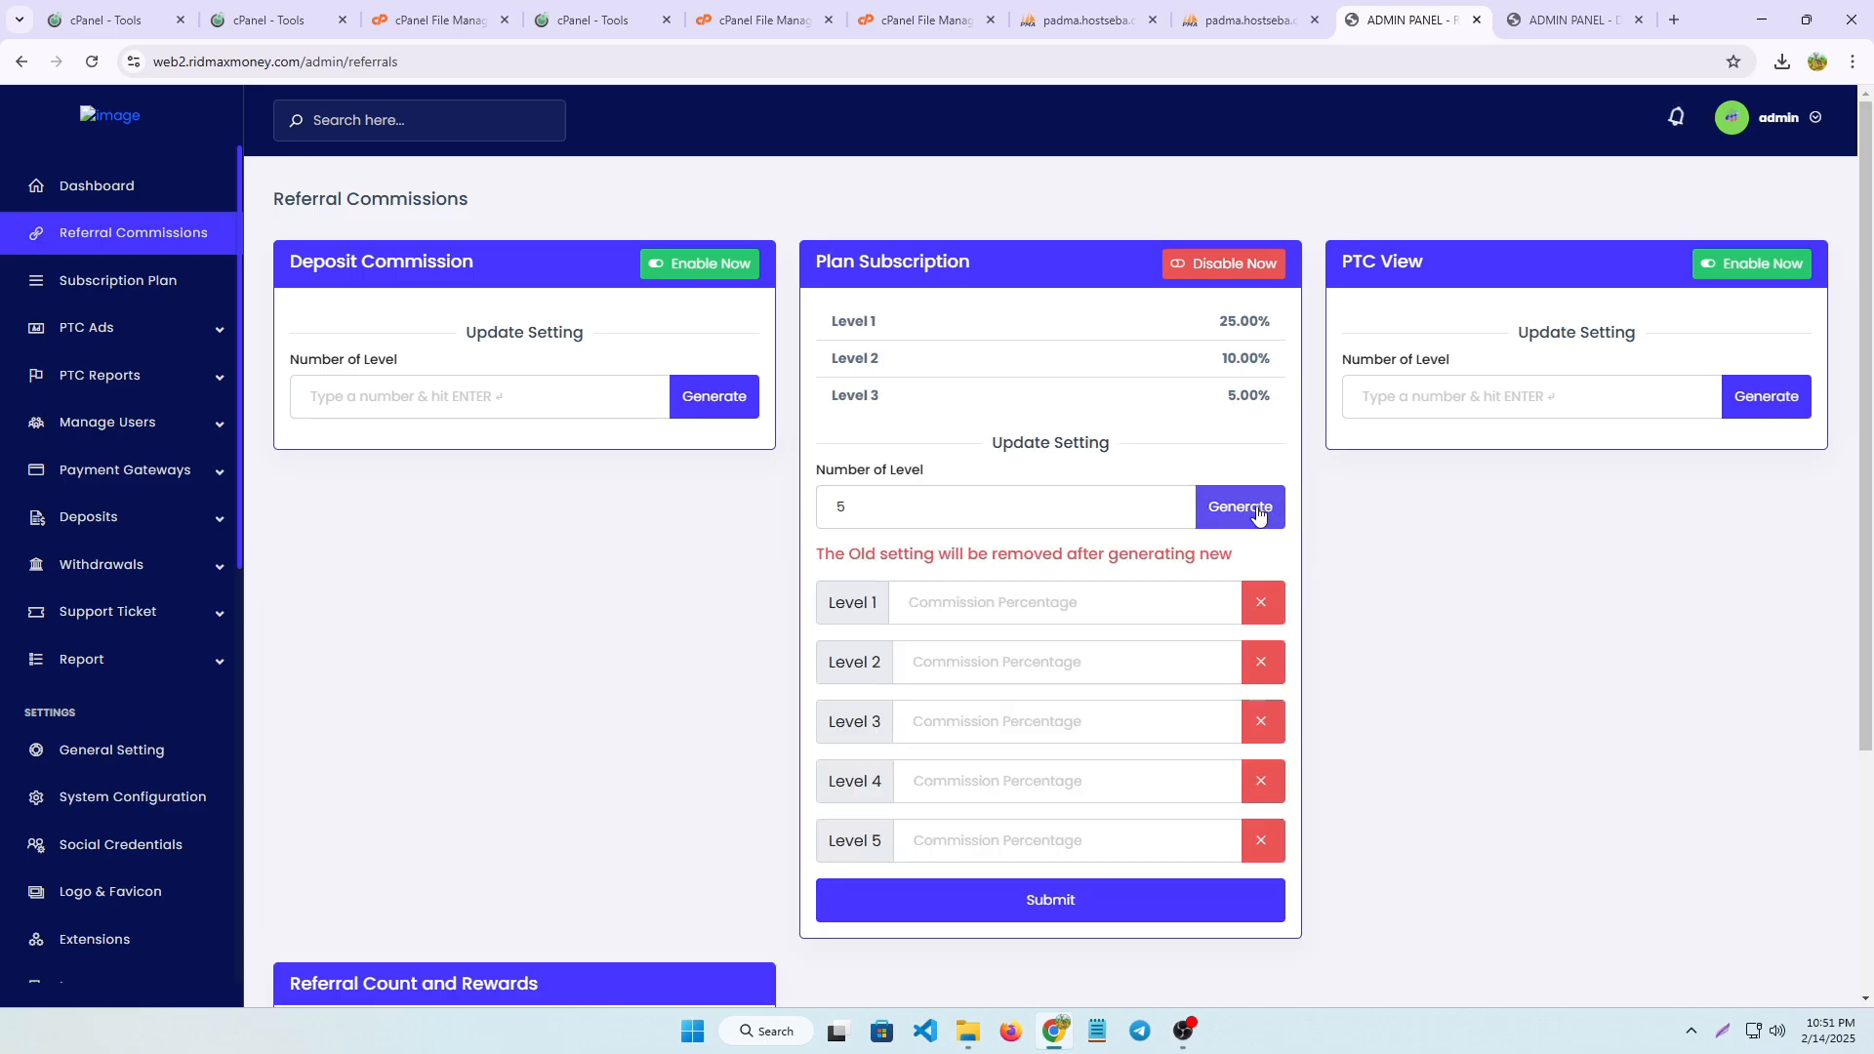
{"action": "left_click", "coordinate": [959, 605]}
{"action": "key", "text": "ctrl+f"}
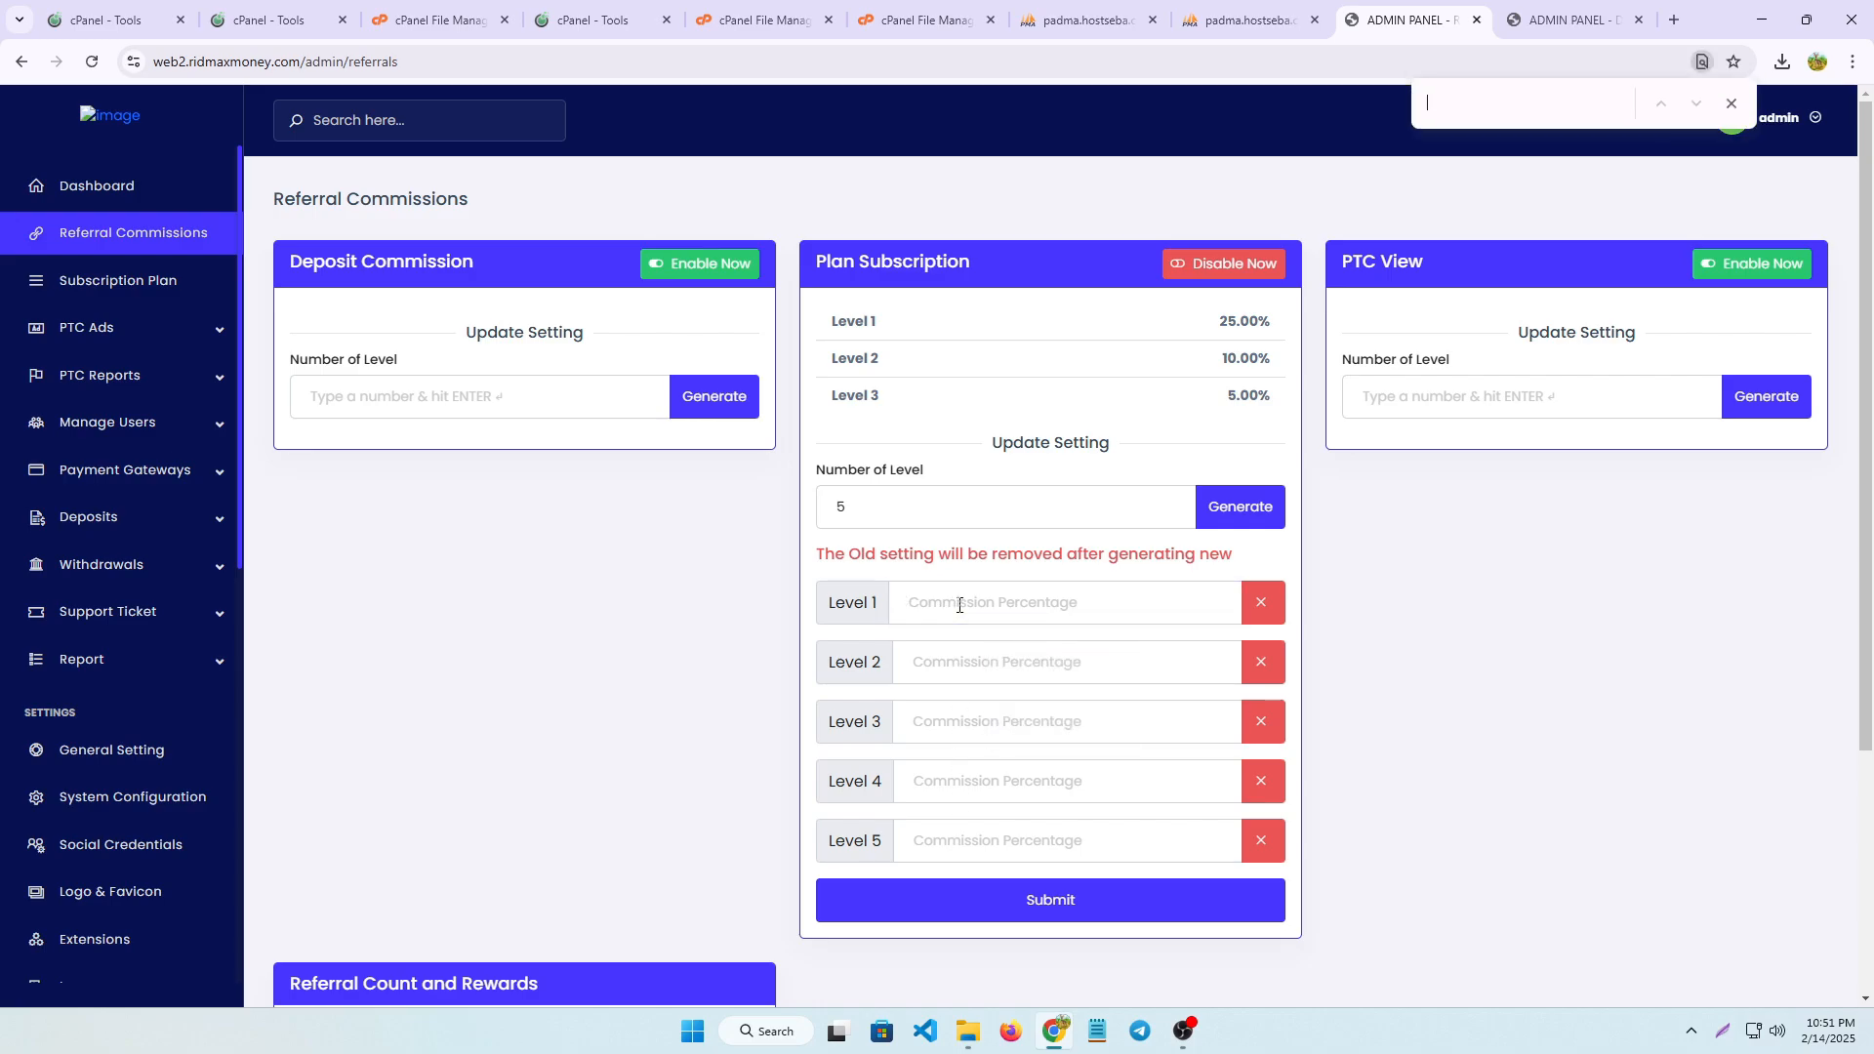
{"action": "left_click", "coordinate": [946, 598]}
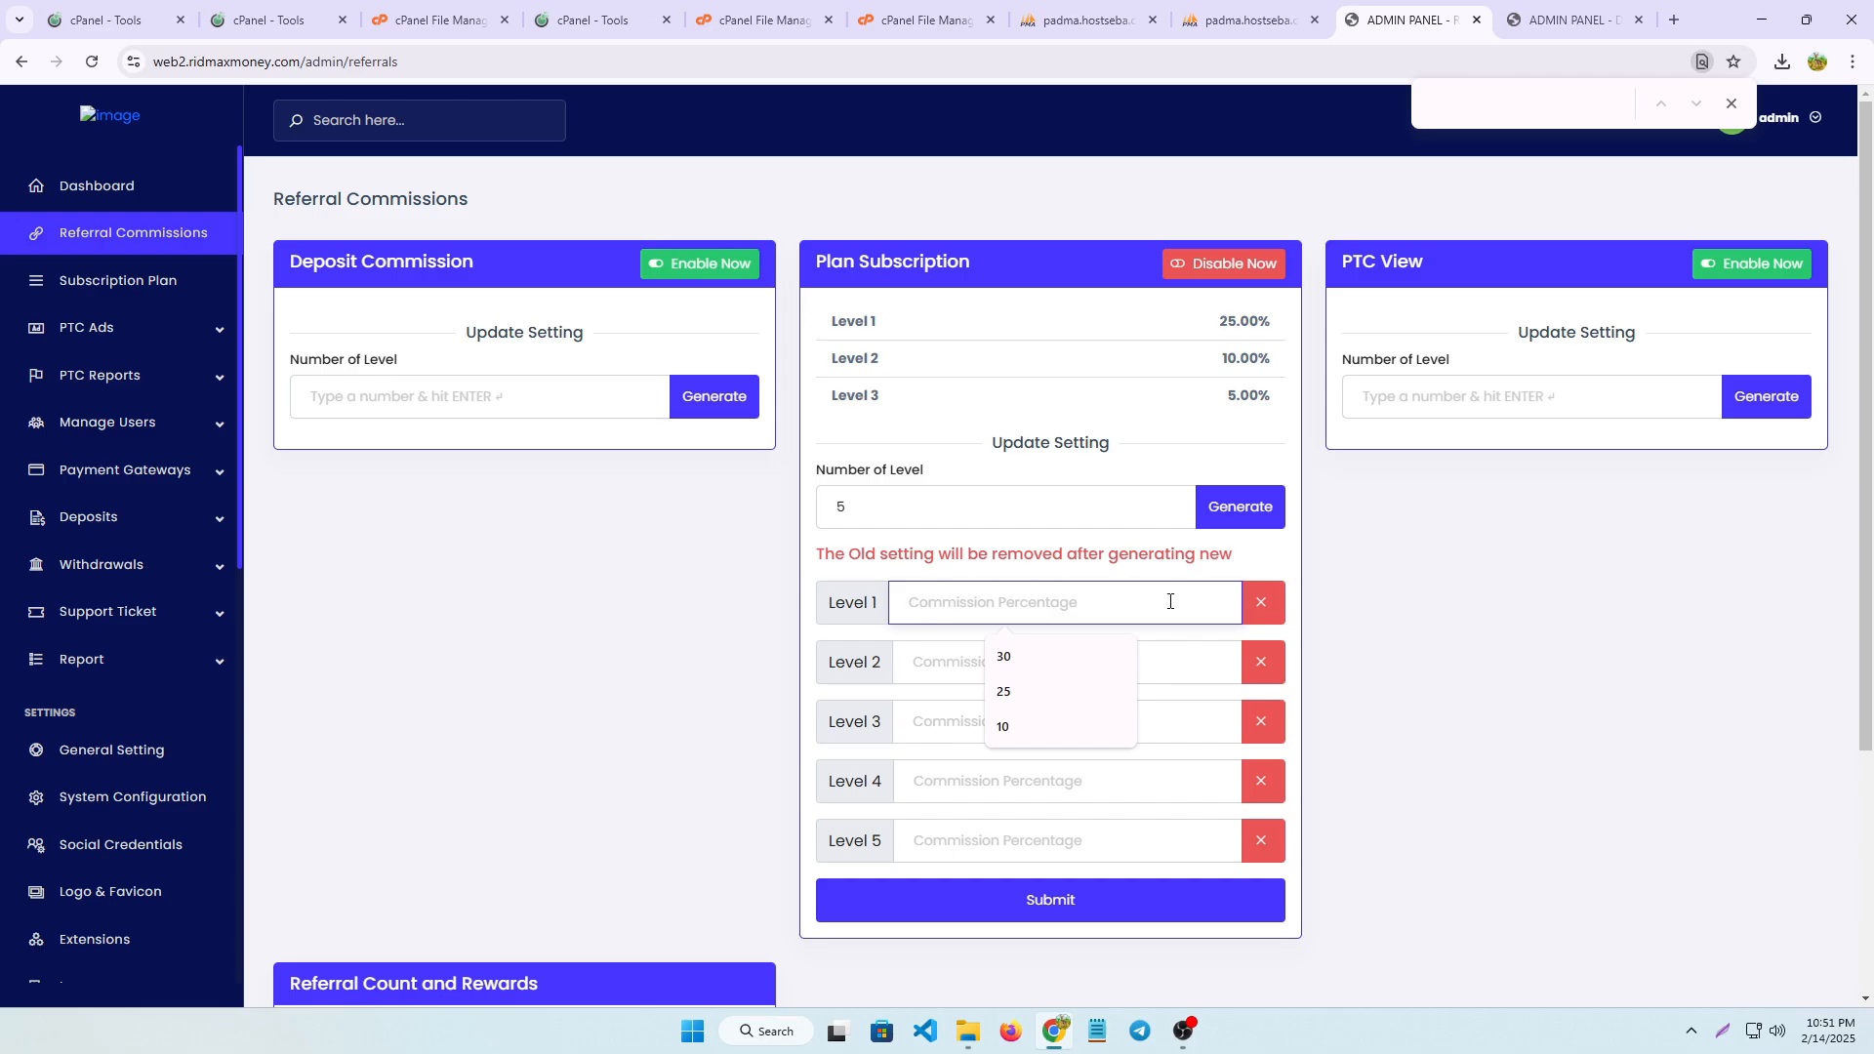
{"action": "left_click", "coordinate": [1003, 657]}
{"action": "left_click", "coordinate": [1001, 667]}
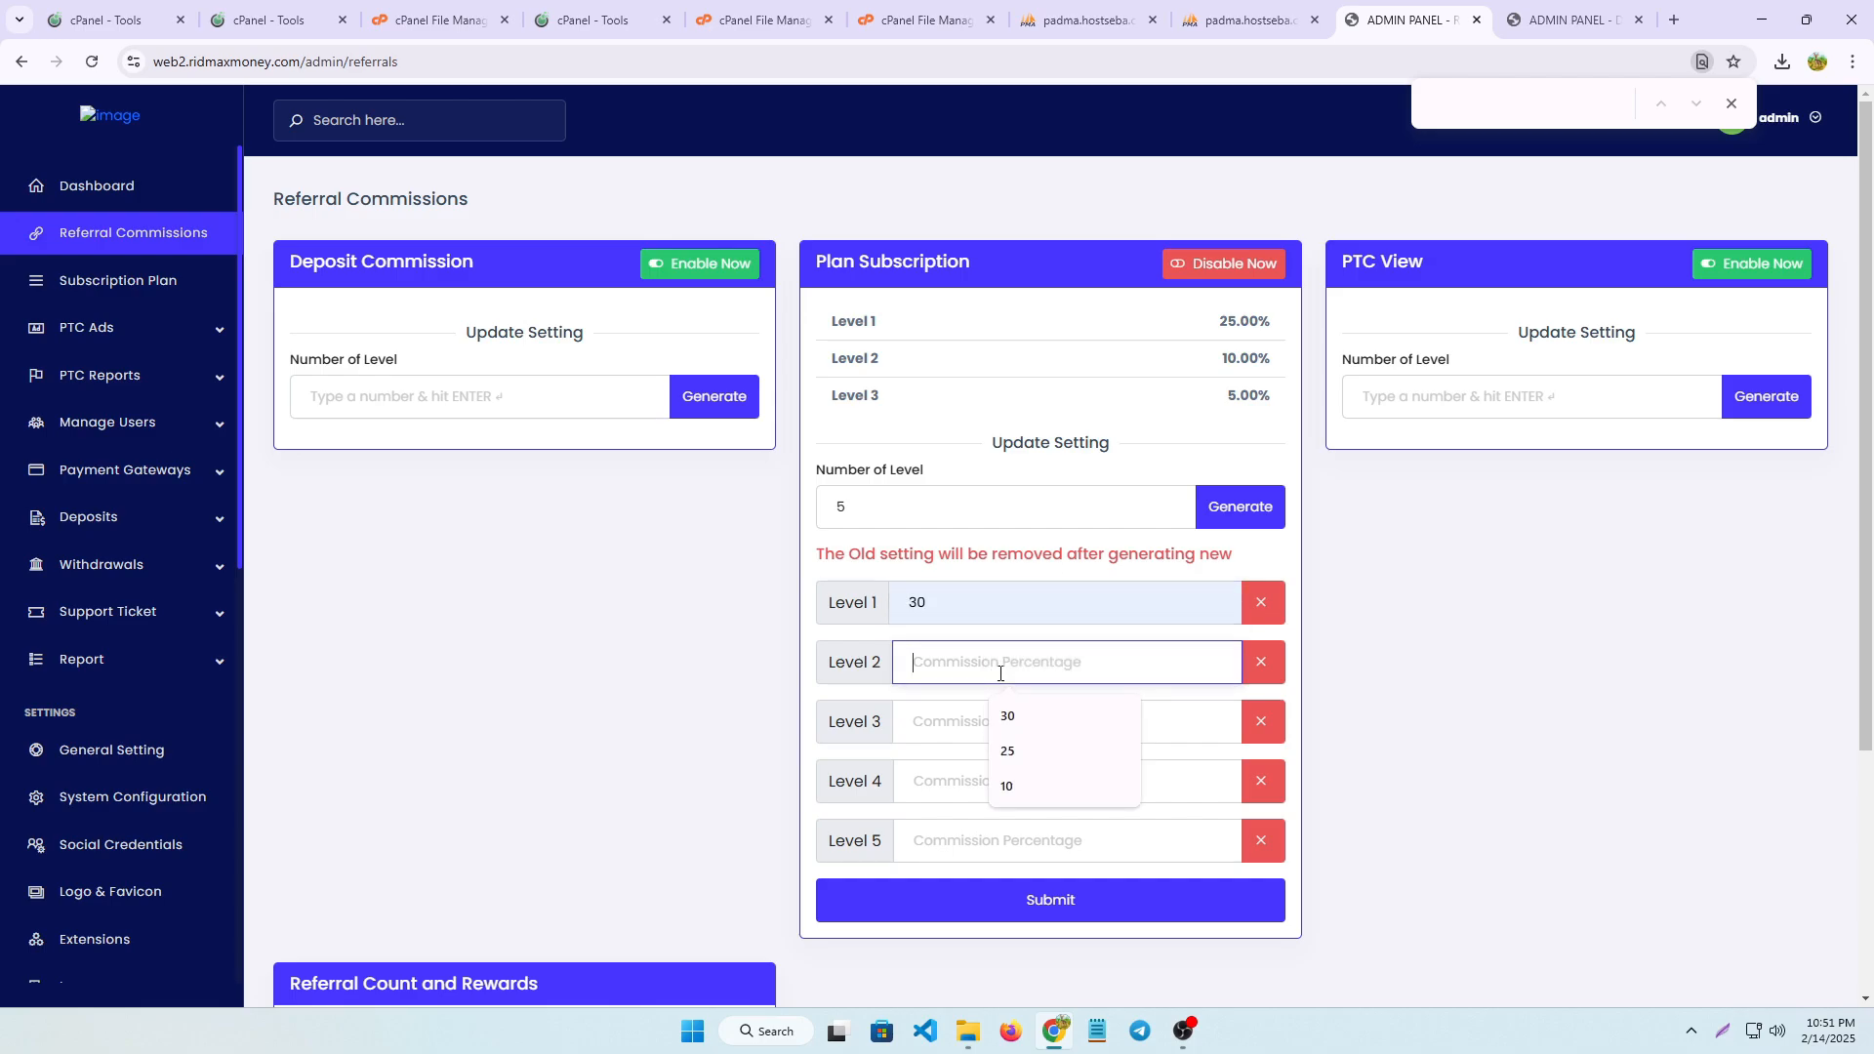
{"action": "left_click", "coordinate": [1003, 744]}
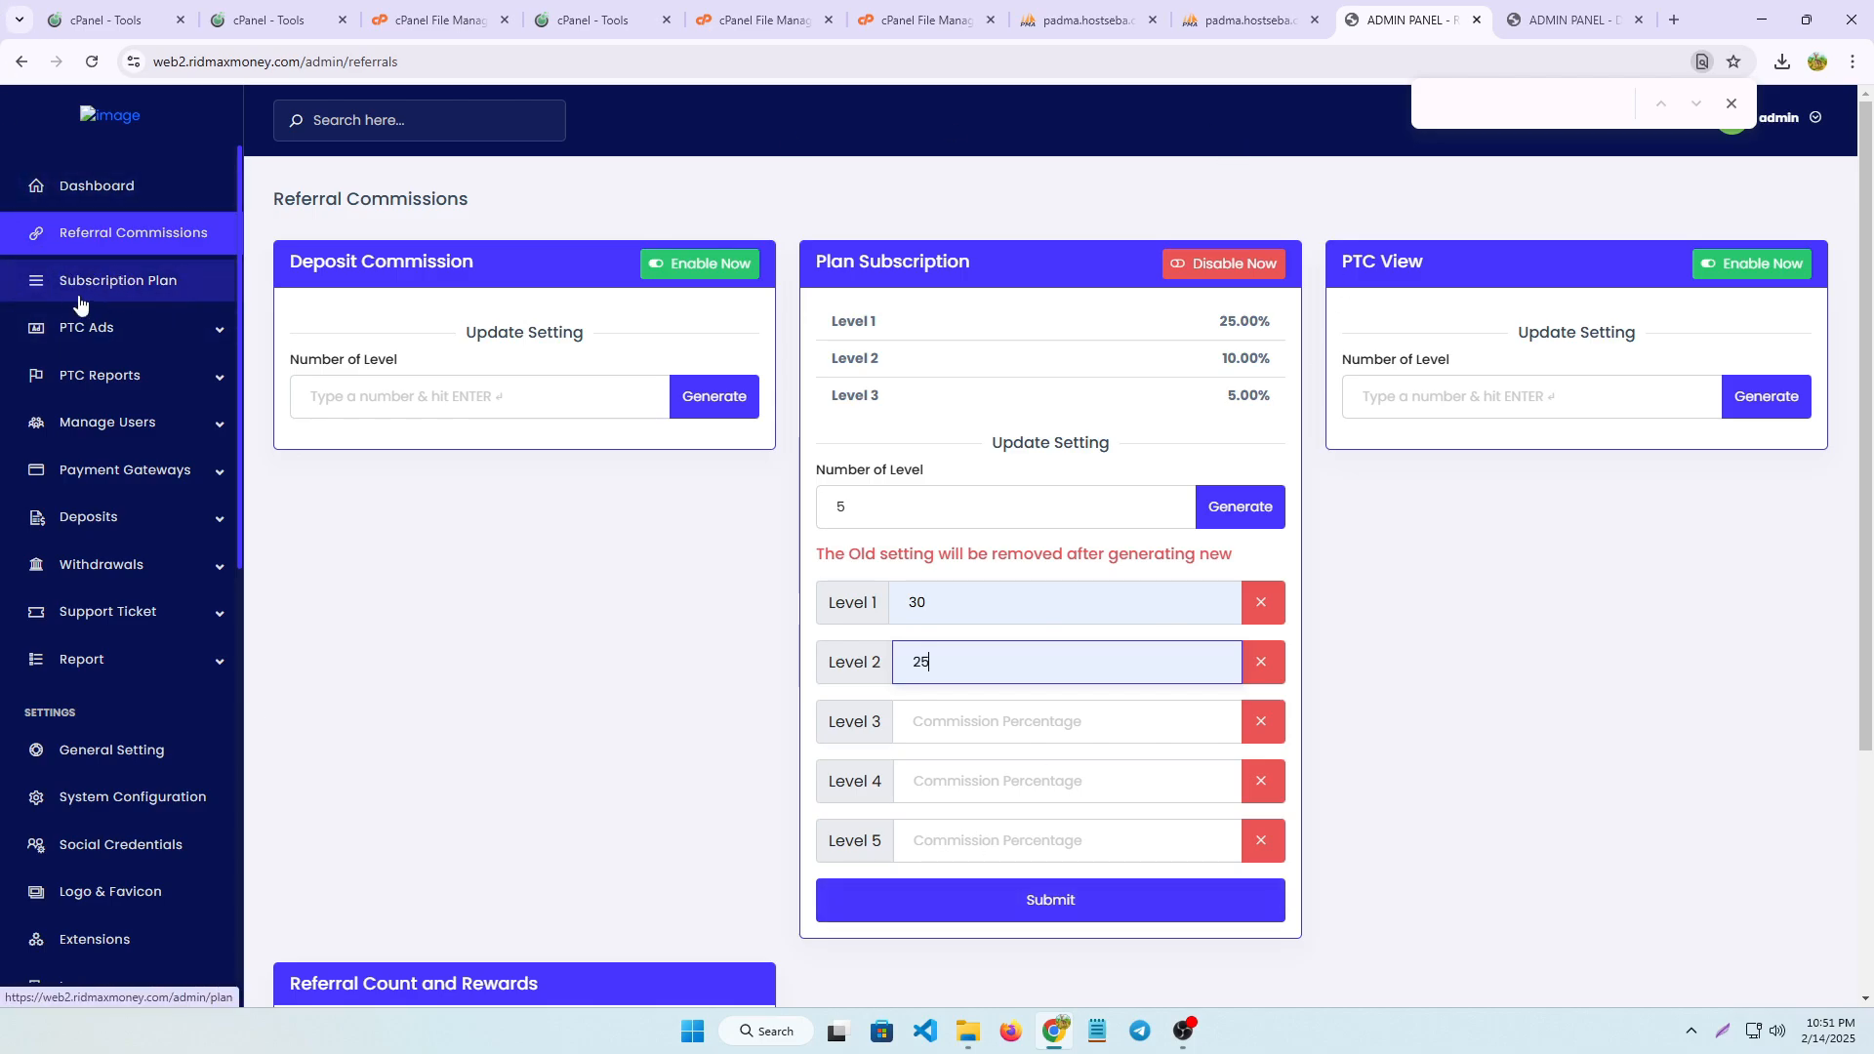
Open the subscription plans and view the VIP 1 edit form with its referral commission options and the blank form for a new plan
{"action": "left_click", "coordinate": [134, 284]}
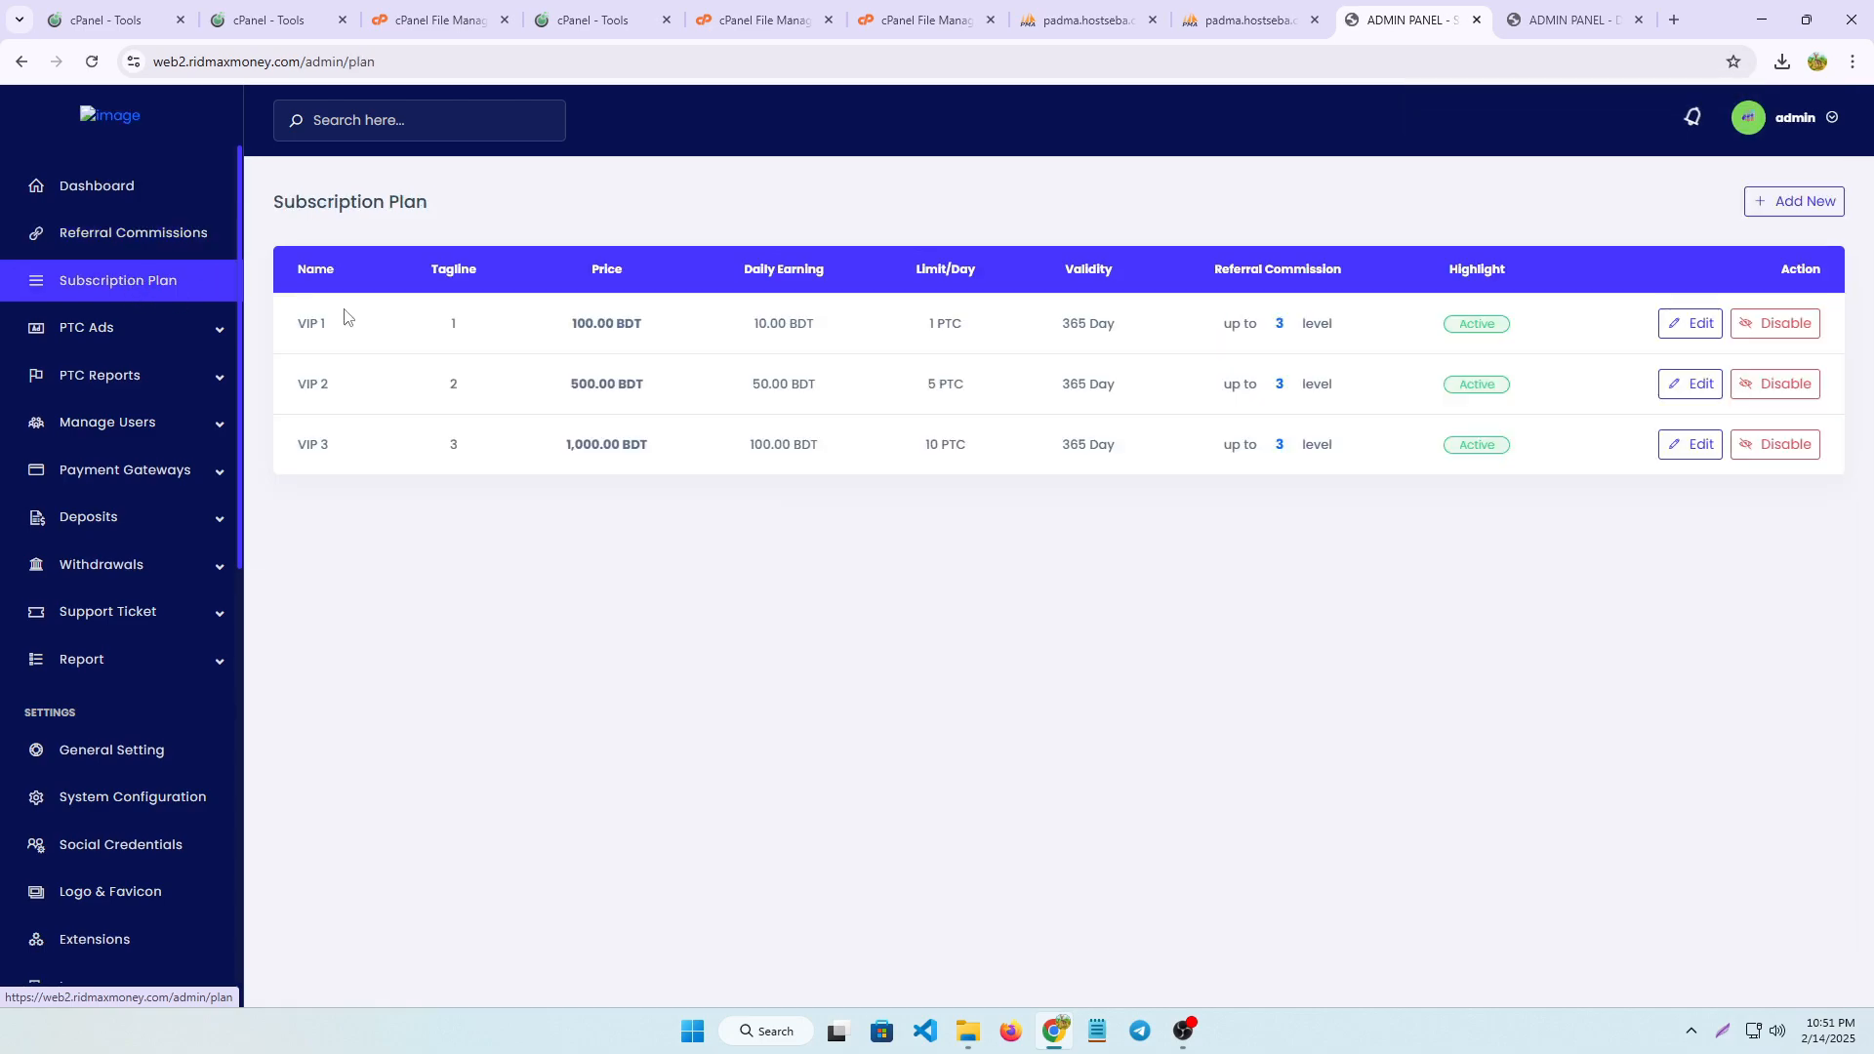
{"action": "left_click", "coordinate": [1692, 327]}
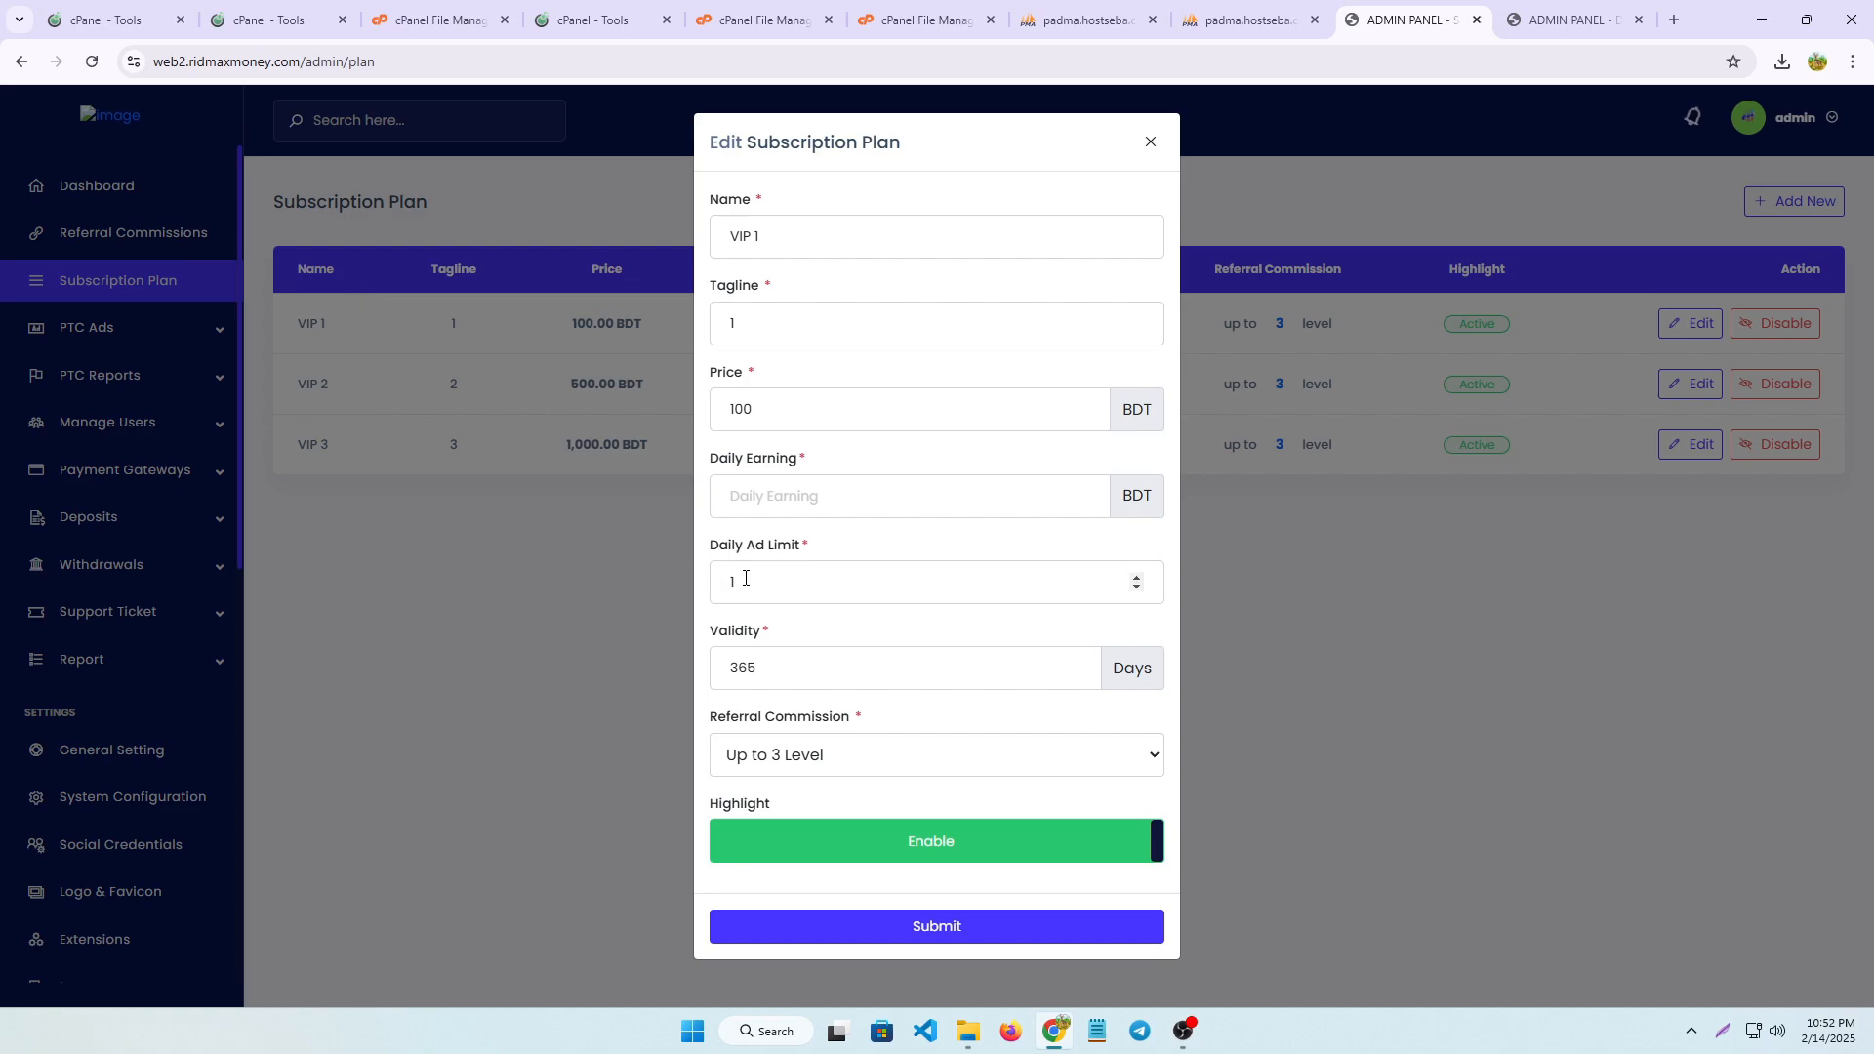
{"action": "left_click", "coordinate": [803, 757]}
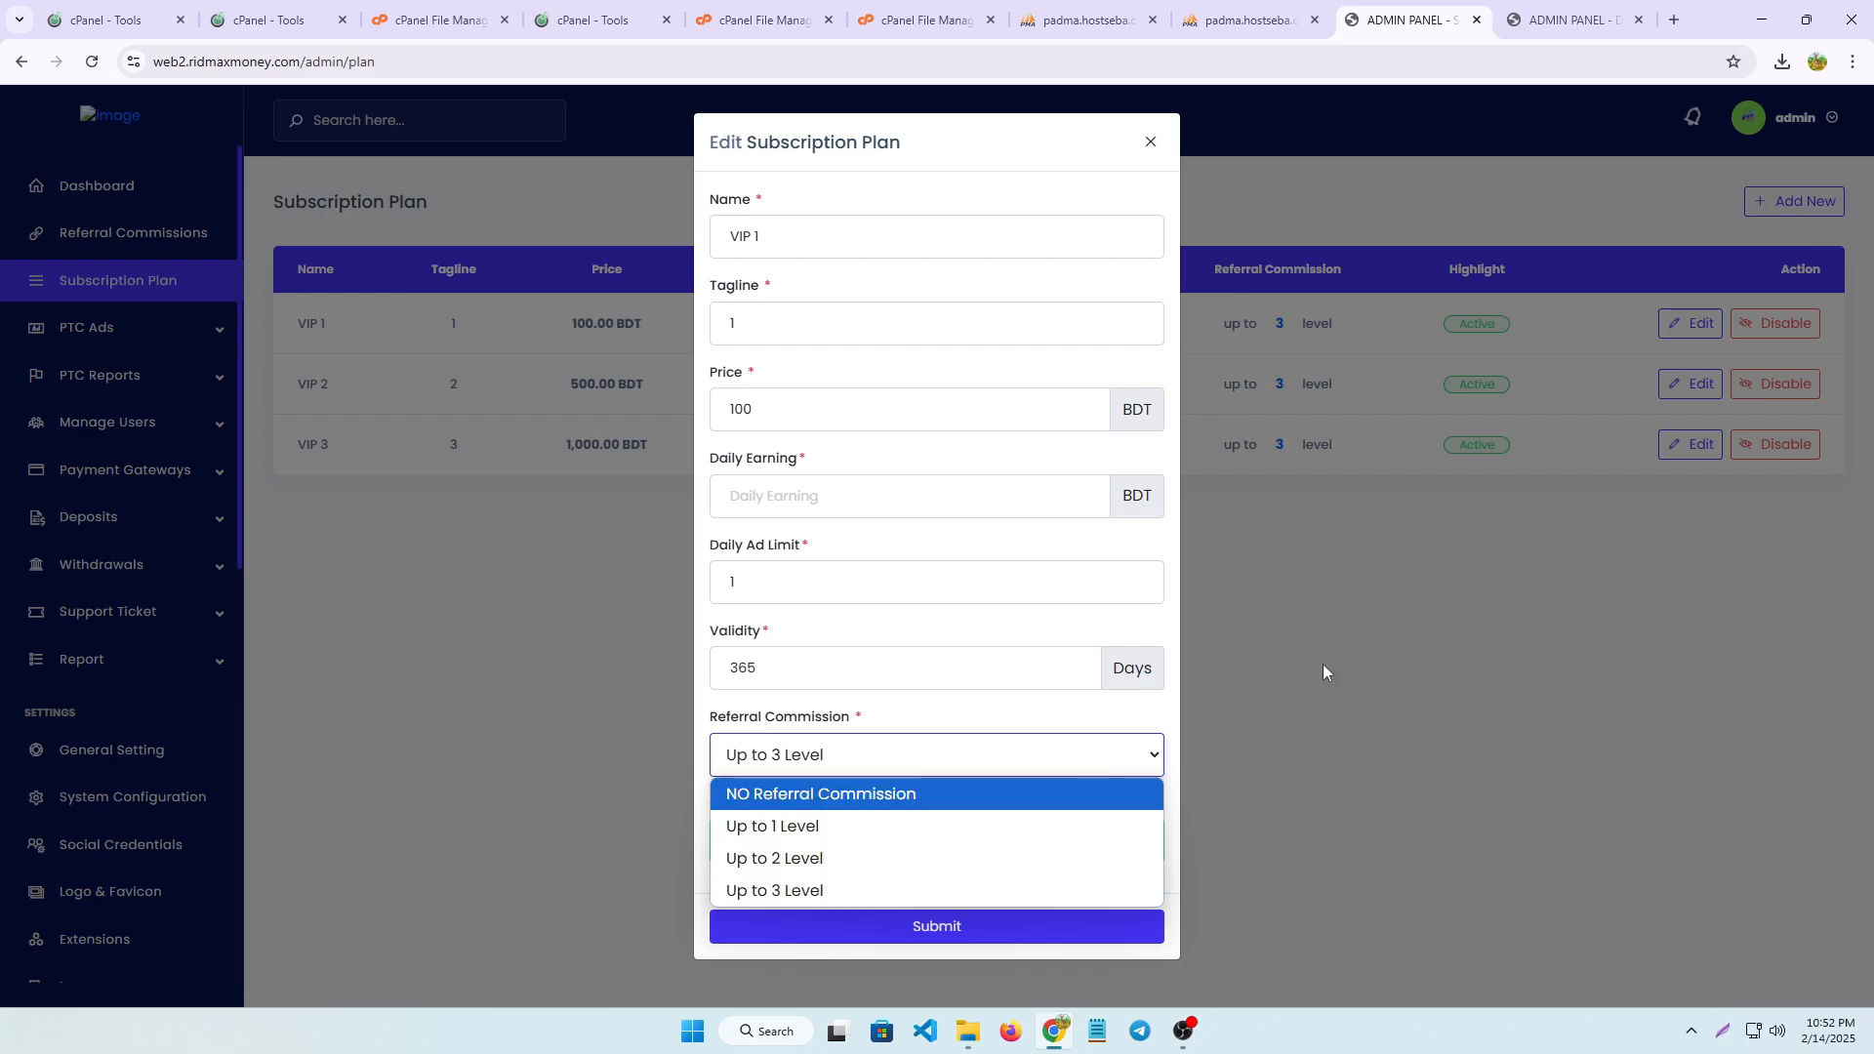
{"action": "left_click", "coordinate": [1153, 144]}
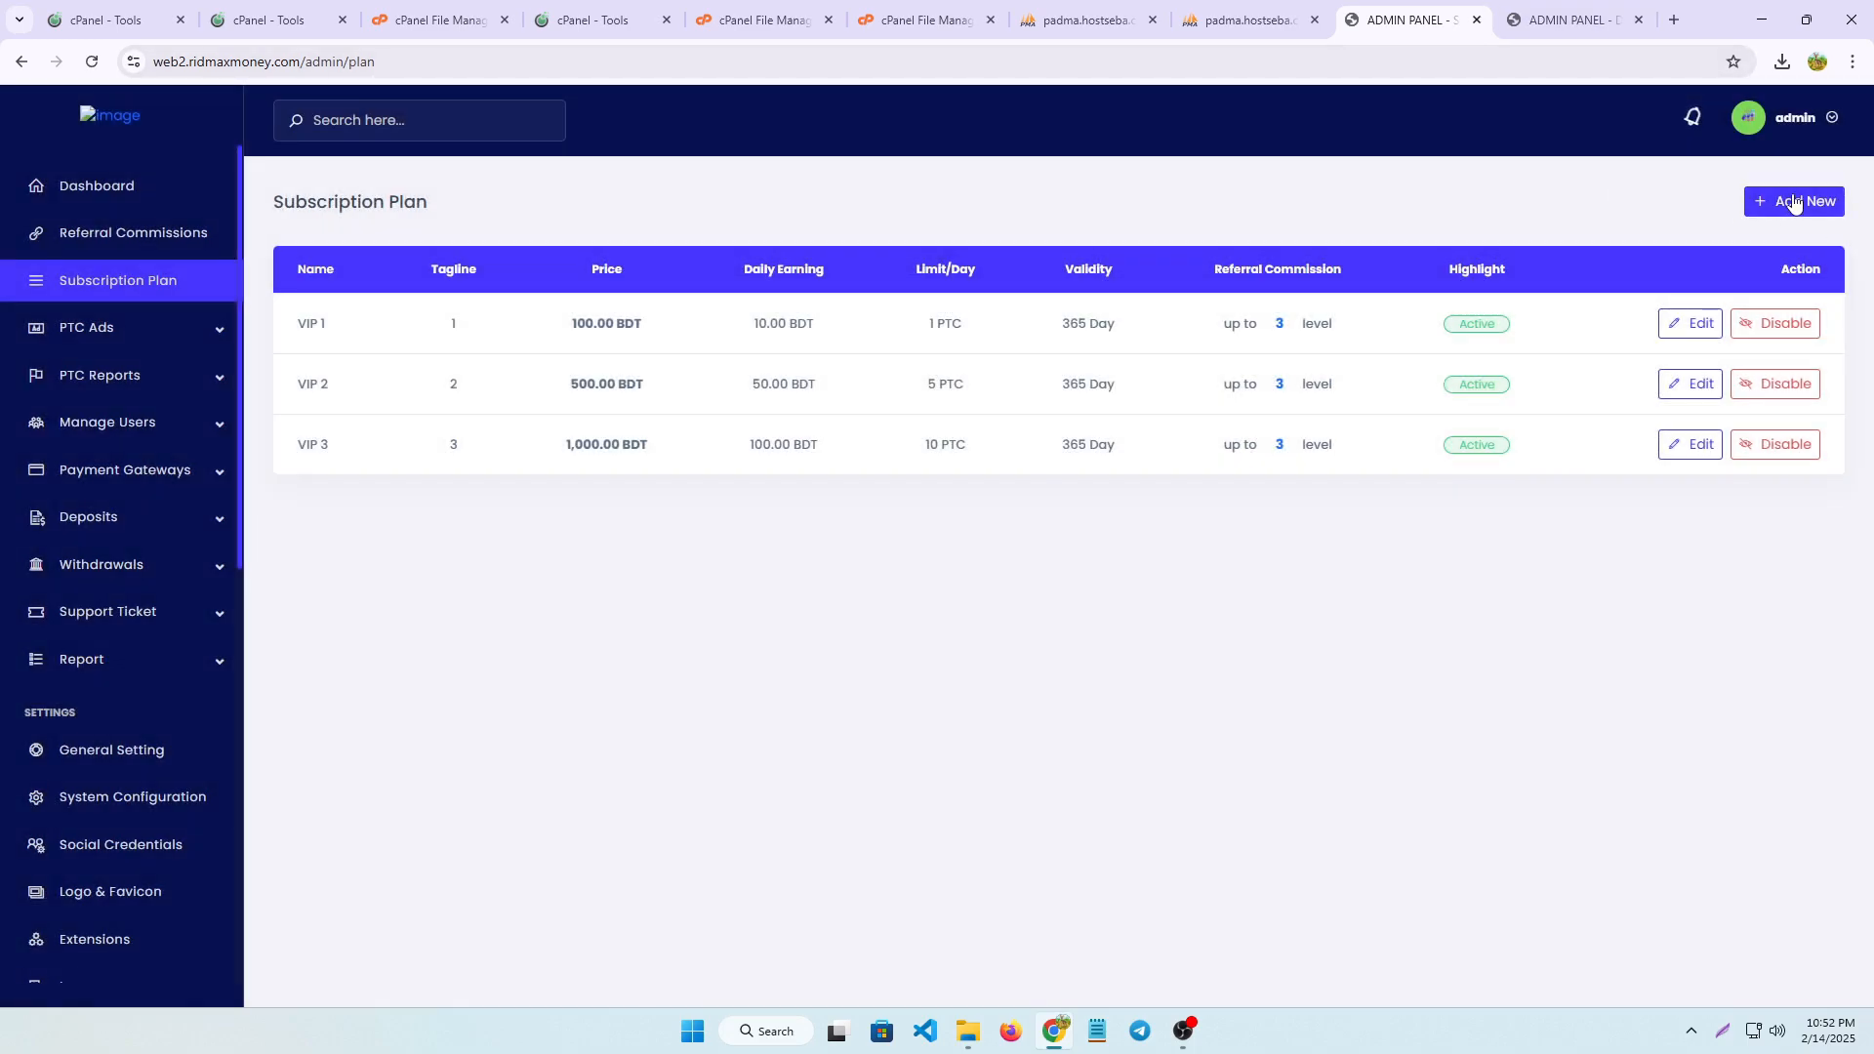
{"action": "left_click", "coordinate": [1834, 201]}
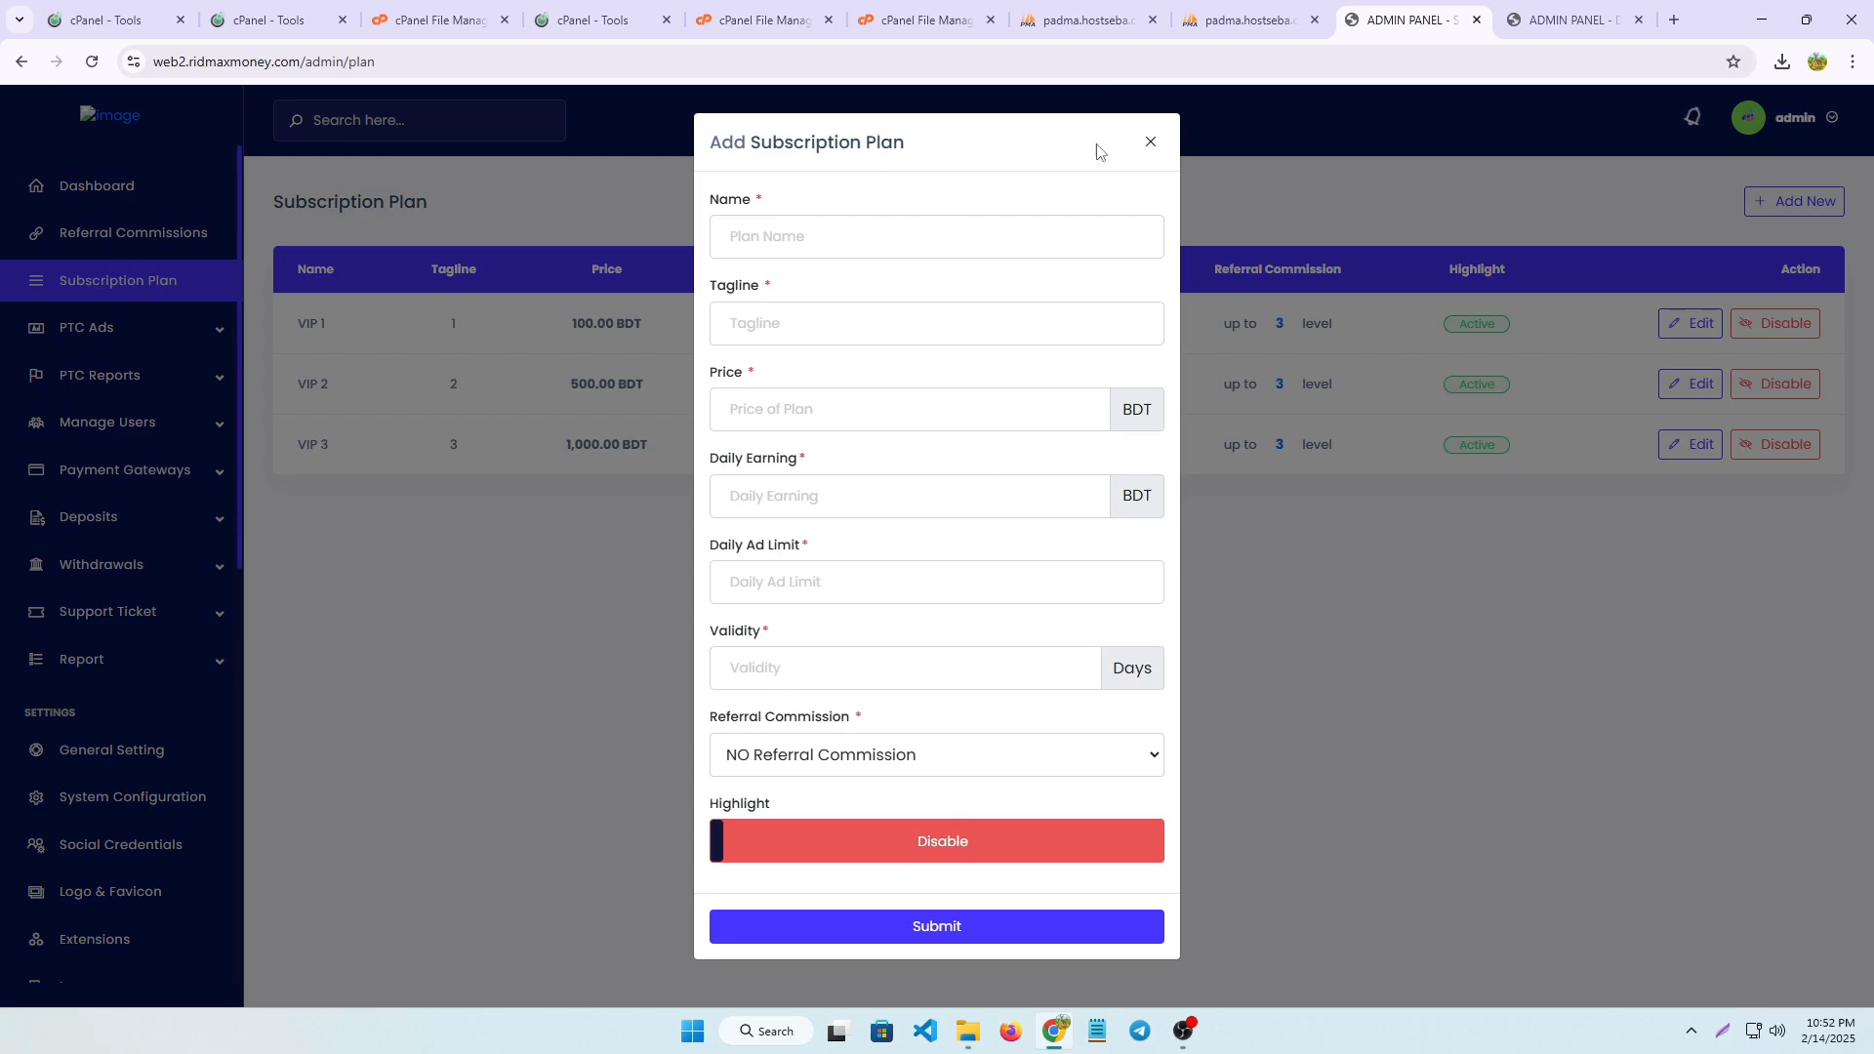
{"action": "left_click", "coordinate": [1150, 142]}
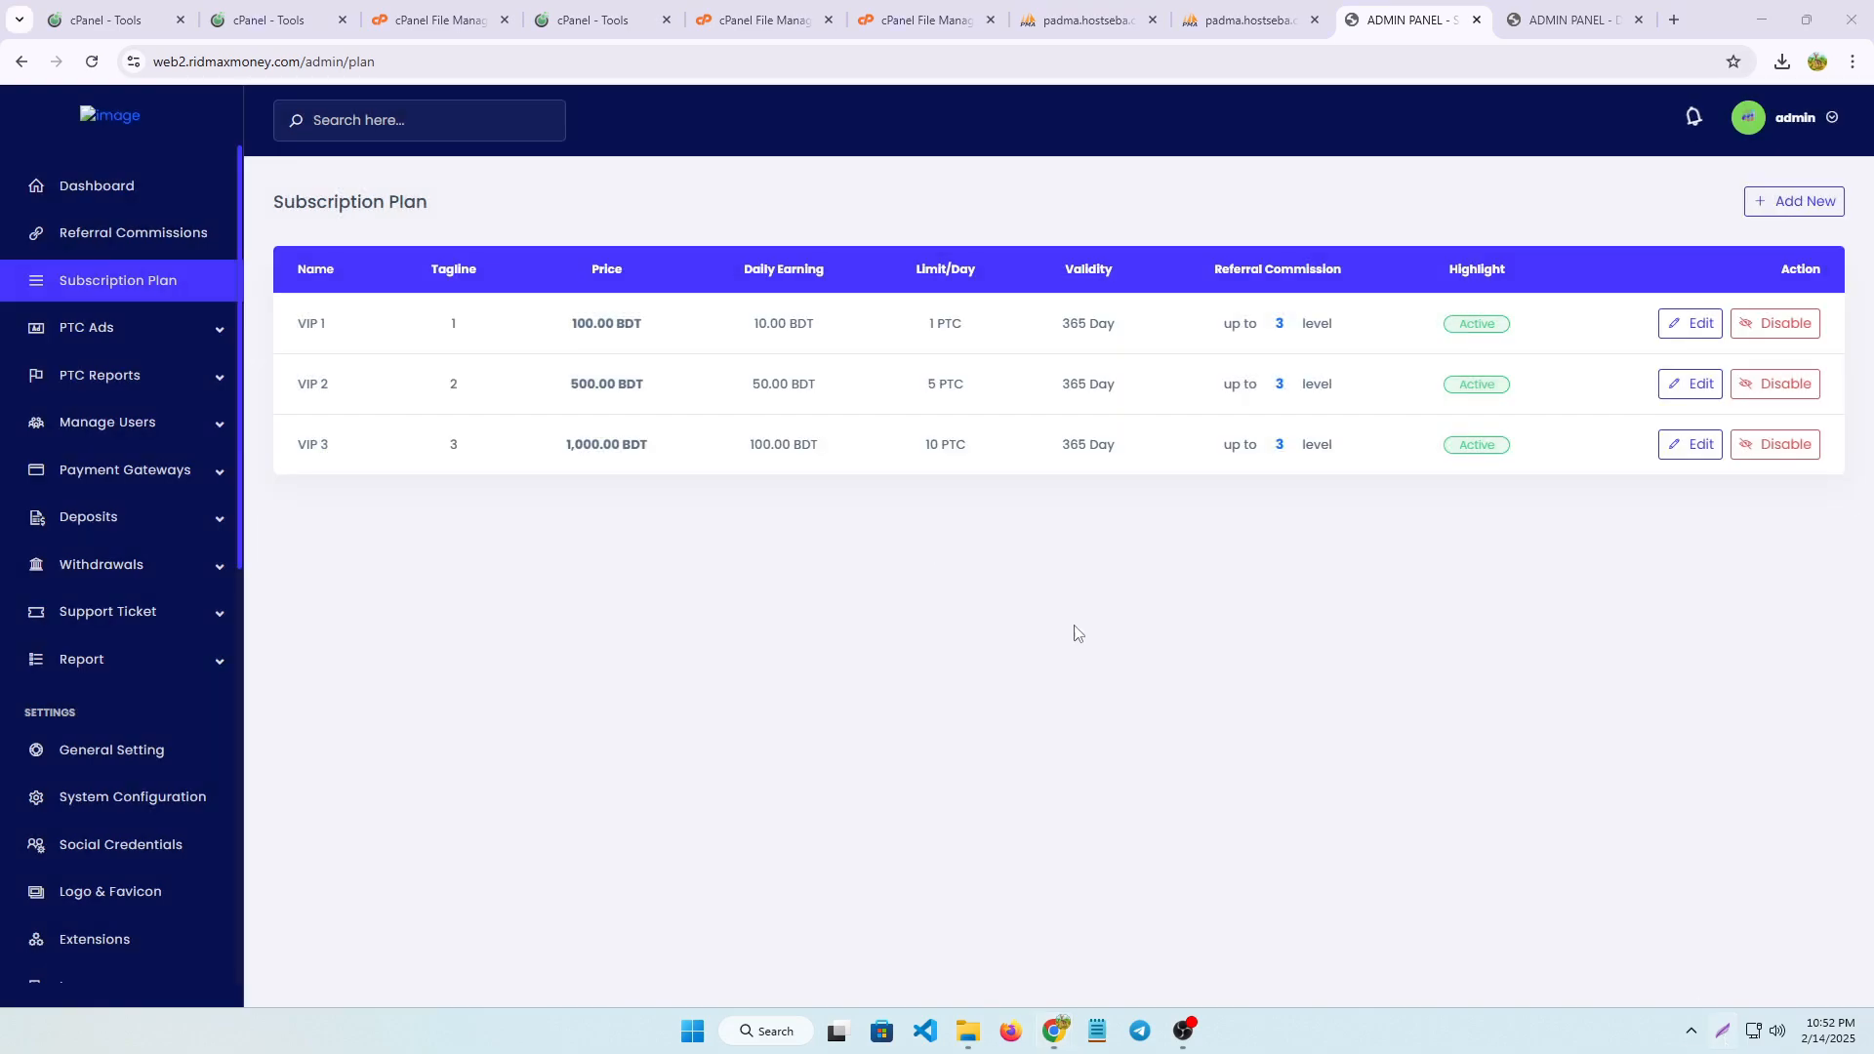
Look through the list of all PTC advertisements and open the first ad's settings to examine its amount, duration and YouTube link
{"action": "left_click_drag", "start_coordinate": [15, 293], "coordinate": [98, 330]}
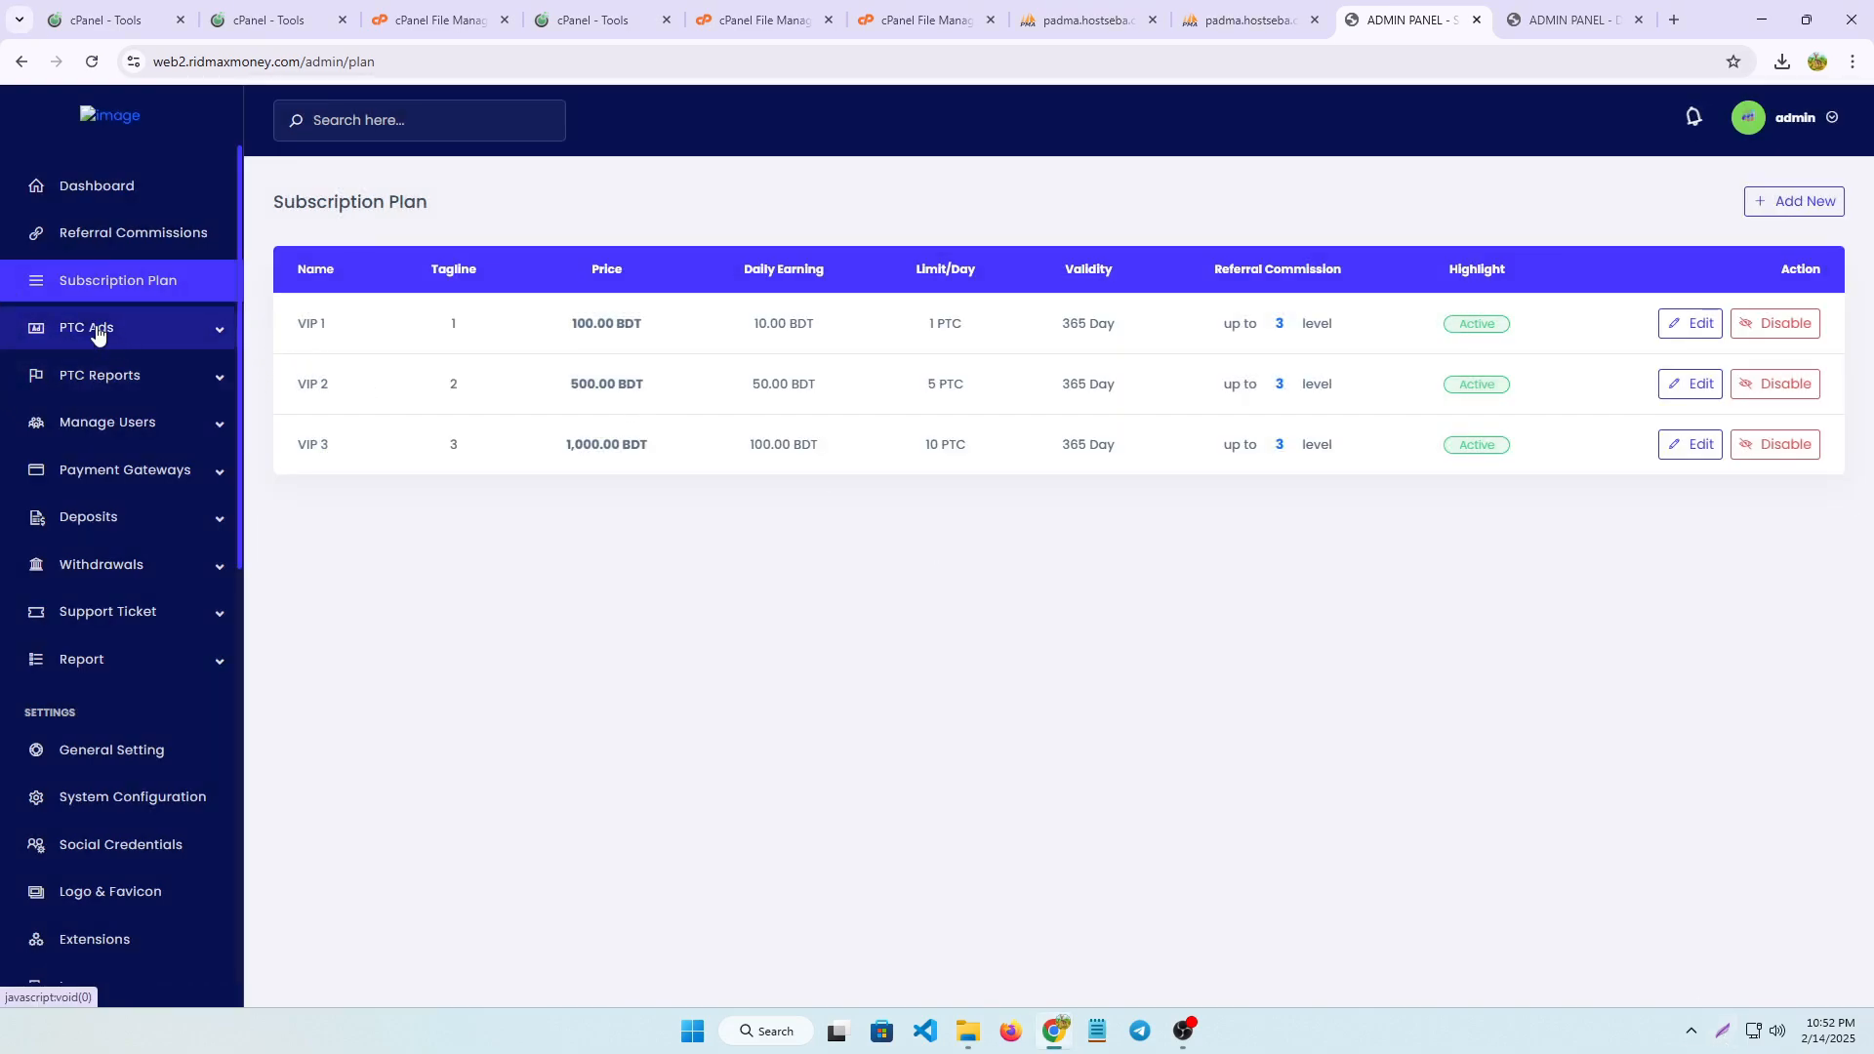
{"action": "left_click", "coordinate": [102, 328]}
{"action": "left_click", "coordinate": [77, 368]}
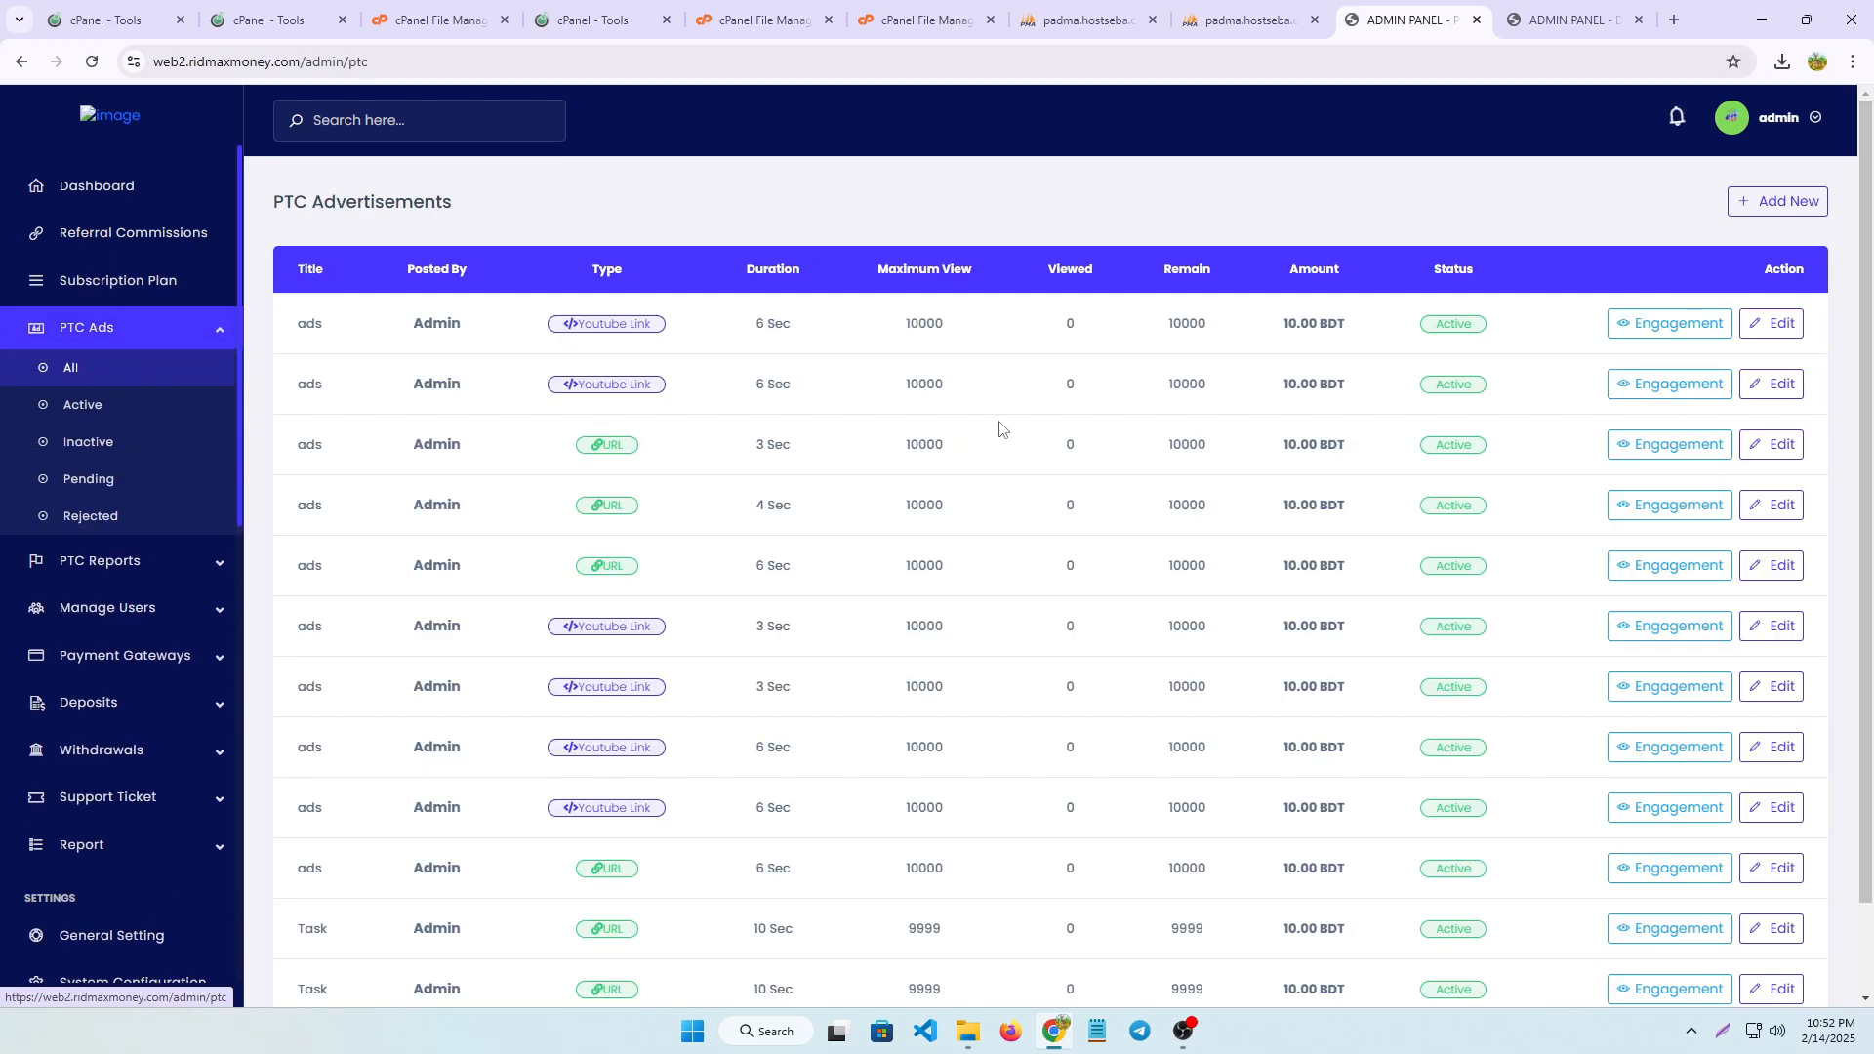
{"action": "scroll", "coordinate": [820, 546], "scroll_direction": "down", "scroll_amount": 1}
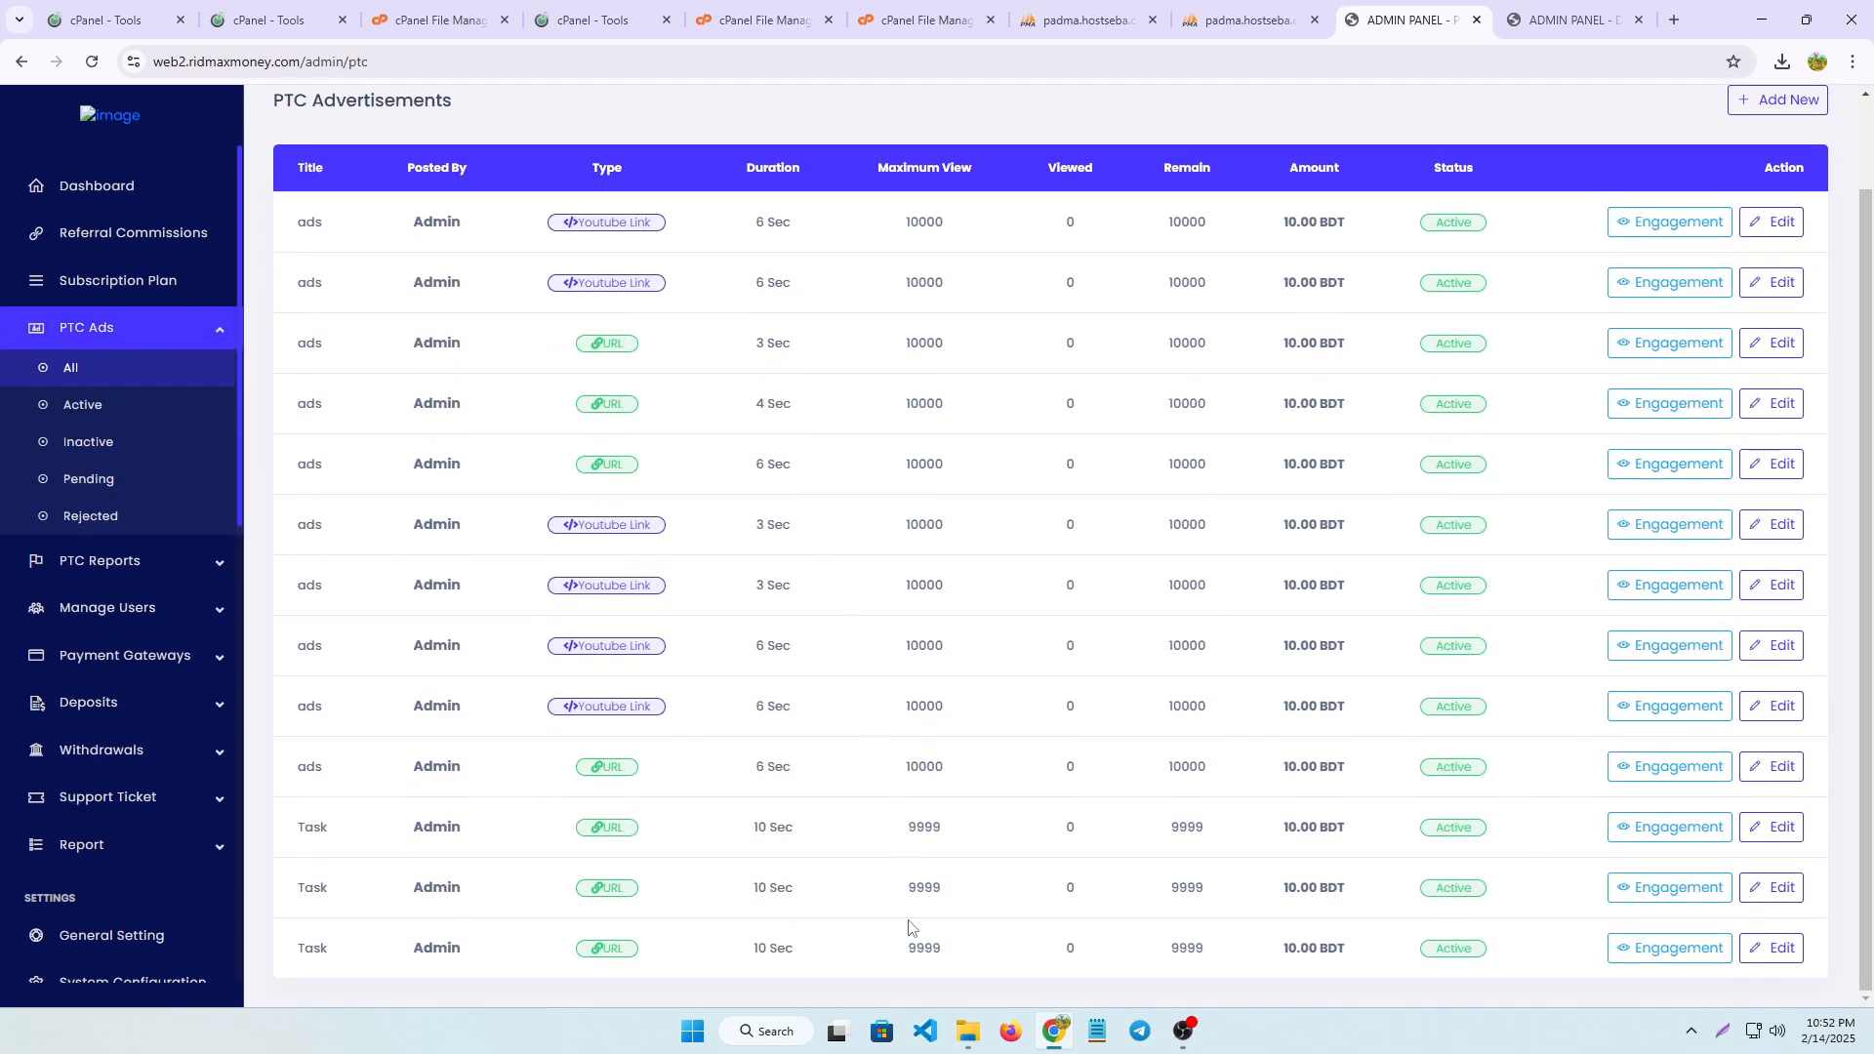
{"action": "scroll", "coordinate": [893, 742], "scroll_direction": "up", "scroll_amount": 1}
{"action": "scroll", "coordinate": [867, 485], "scroll_direction": "down", "scroll_amount": 1}
{"action": "scroll", "coordinate": [1591, 291], "scroll_direction": "up", "scroll_amount": 1}
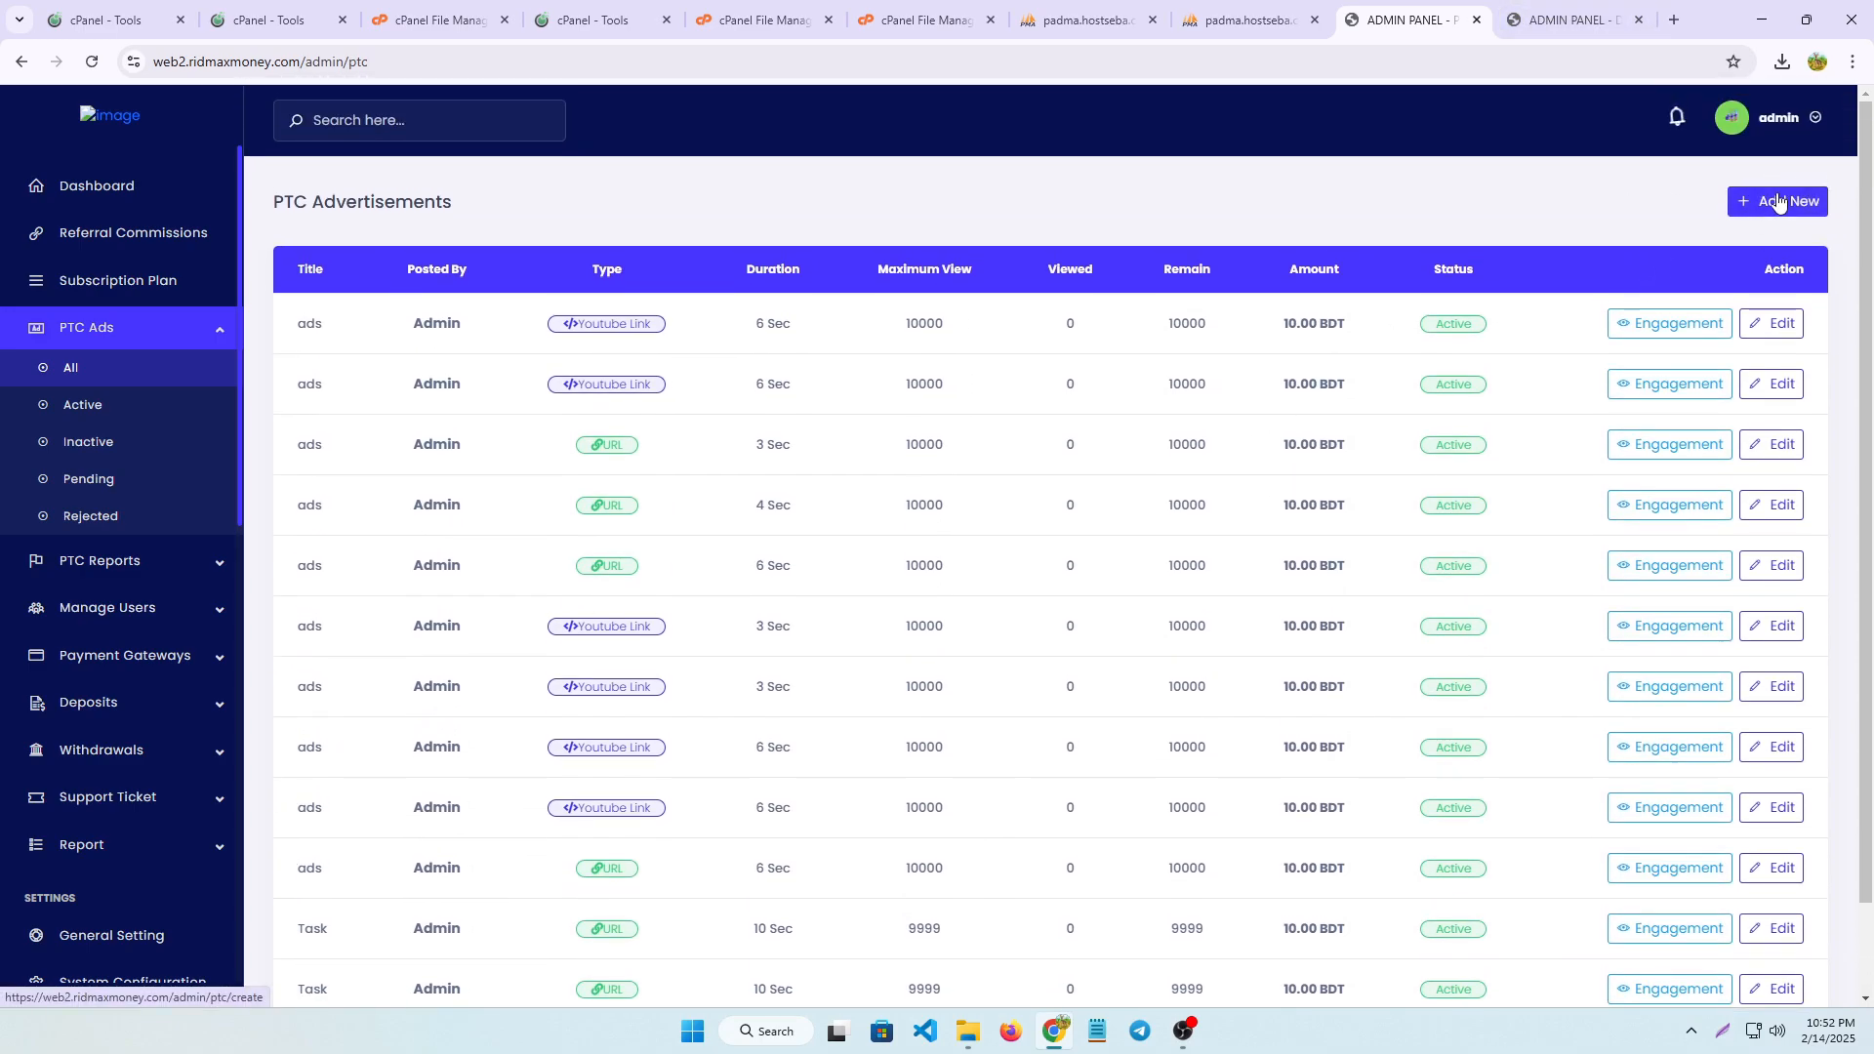
{"action": "left_click", "coordinate": [1772, 337]}
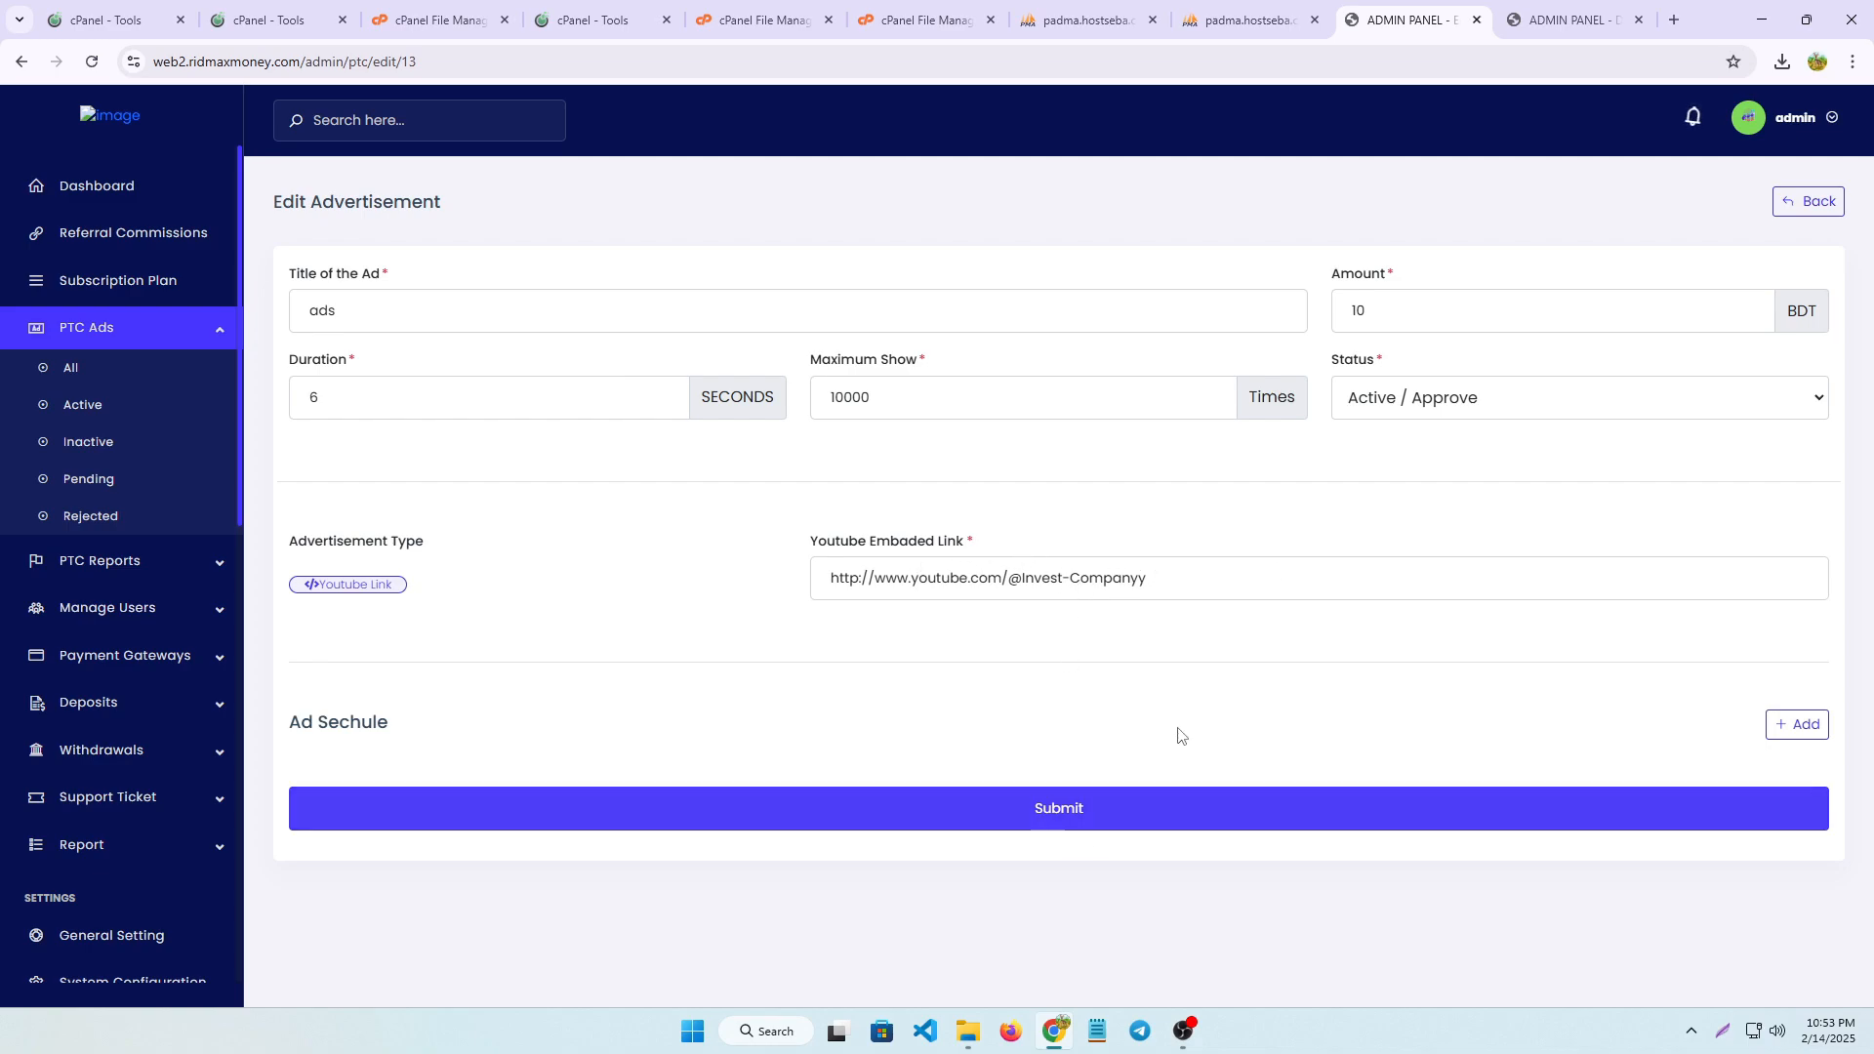
Open the manual payment gateways and examine the Nagad gateway's amount range, charges, deposit instruction and user data fields
{"action": "left_click", "coordinate": [109, 660]}
{"action": "key", "text": "super+shift+s"}
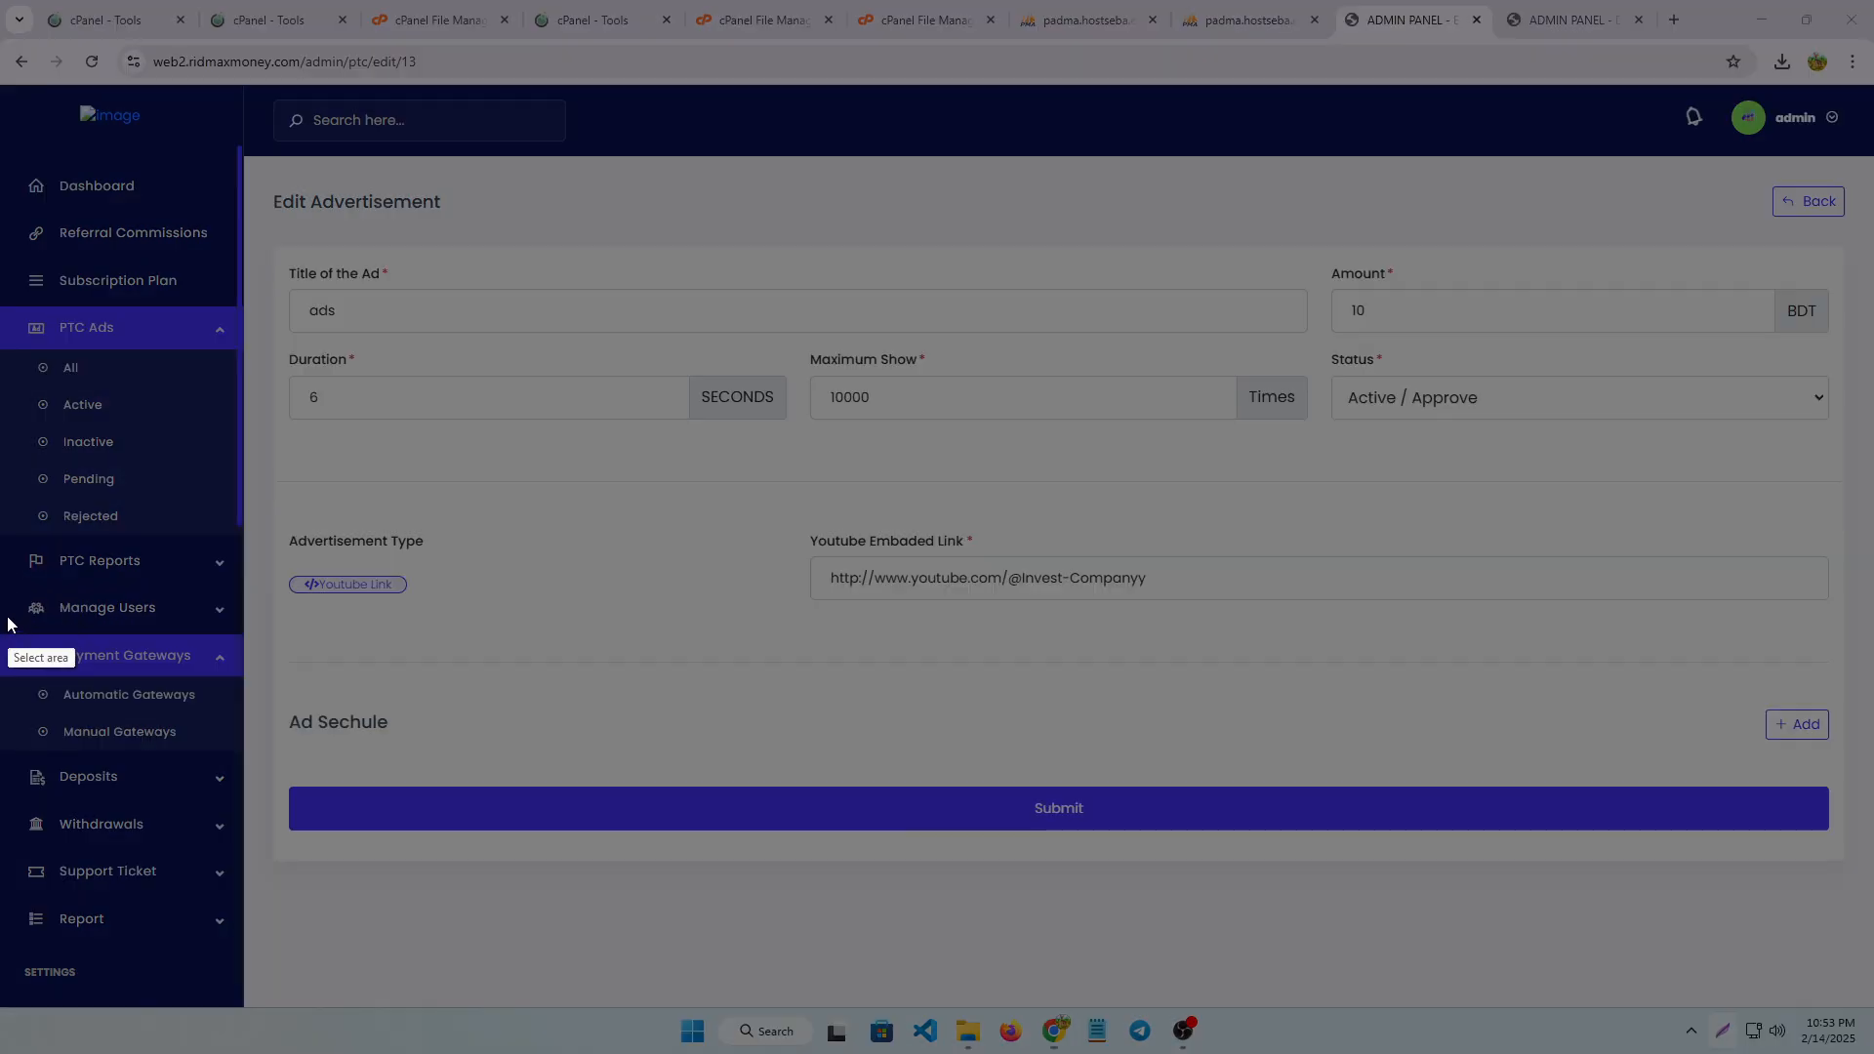
{"action": "left_click_drag", "start_coordinate": [1, 622], "coordinate": [239, 681]}
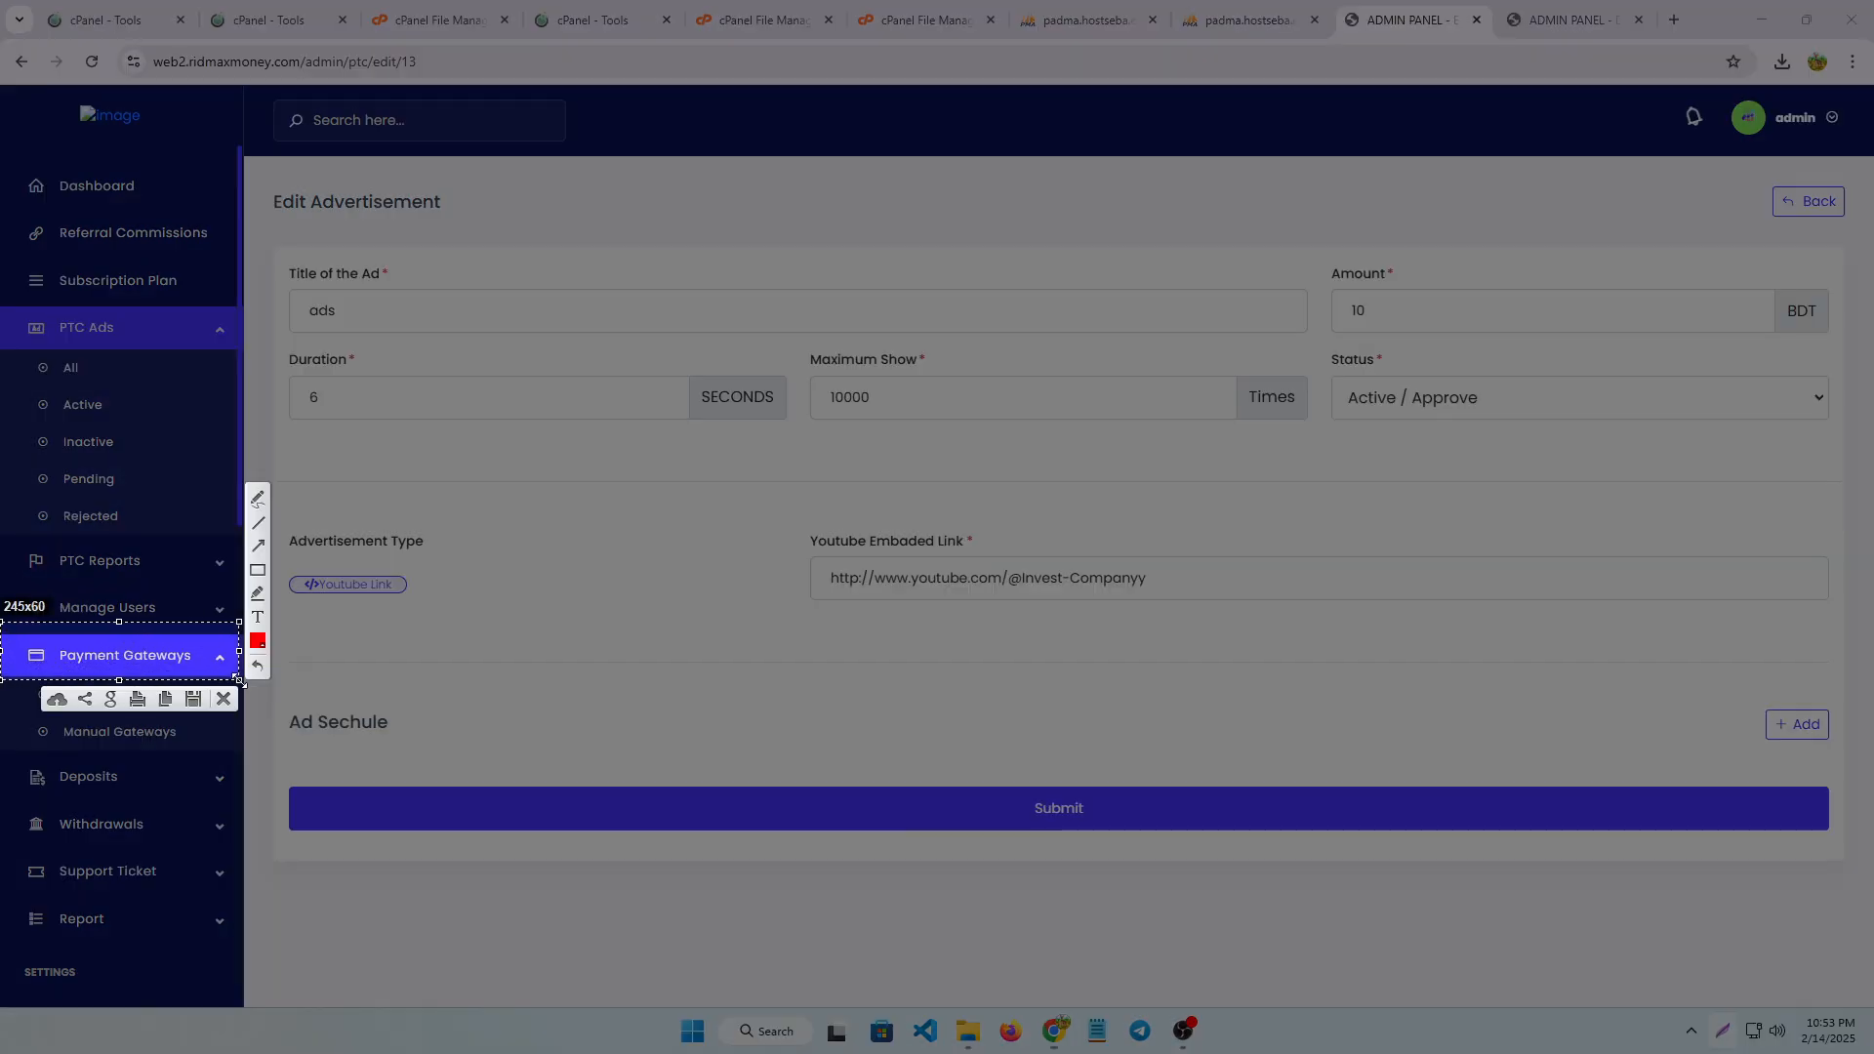
{"action": "left_click", "coordinate": [232, 703]}
{"action": "left_click", "coordinate": [124, 732]}
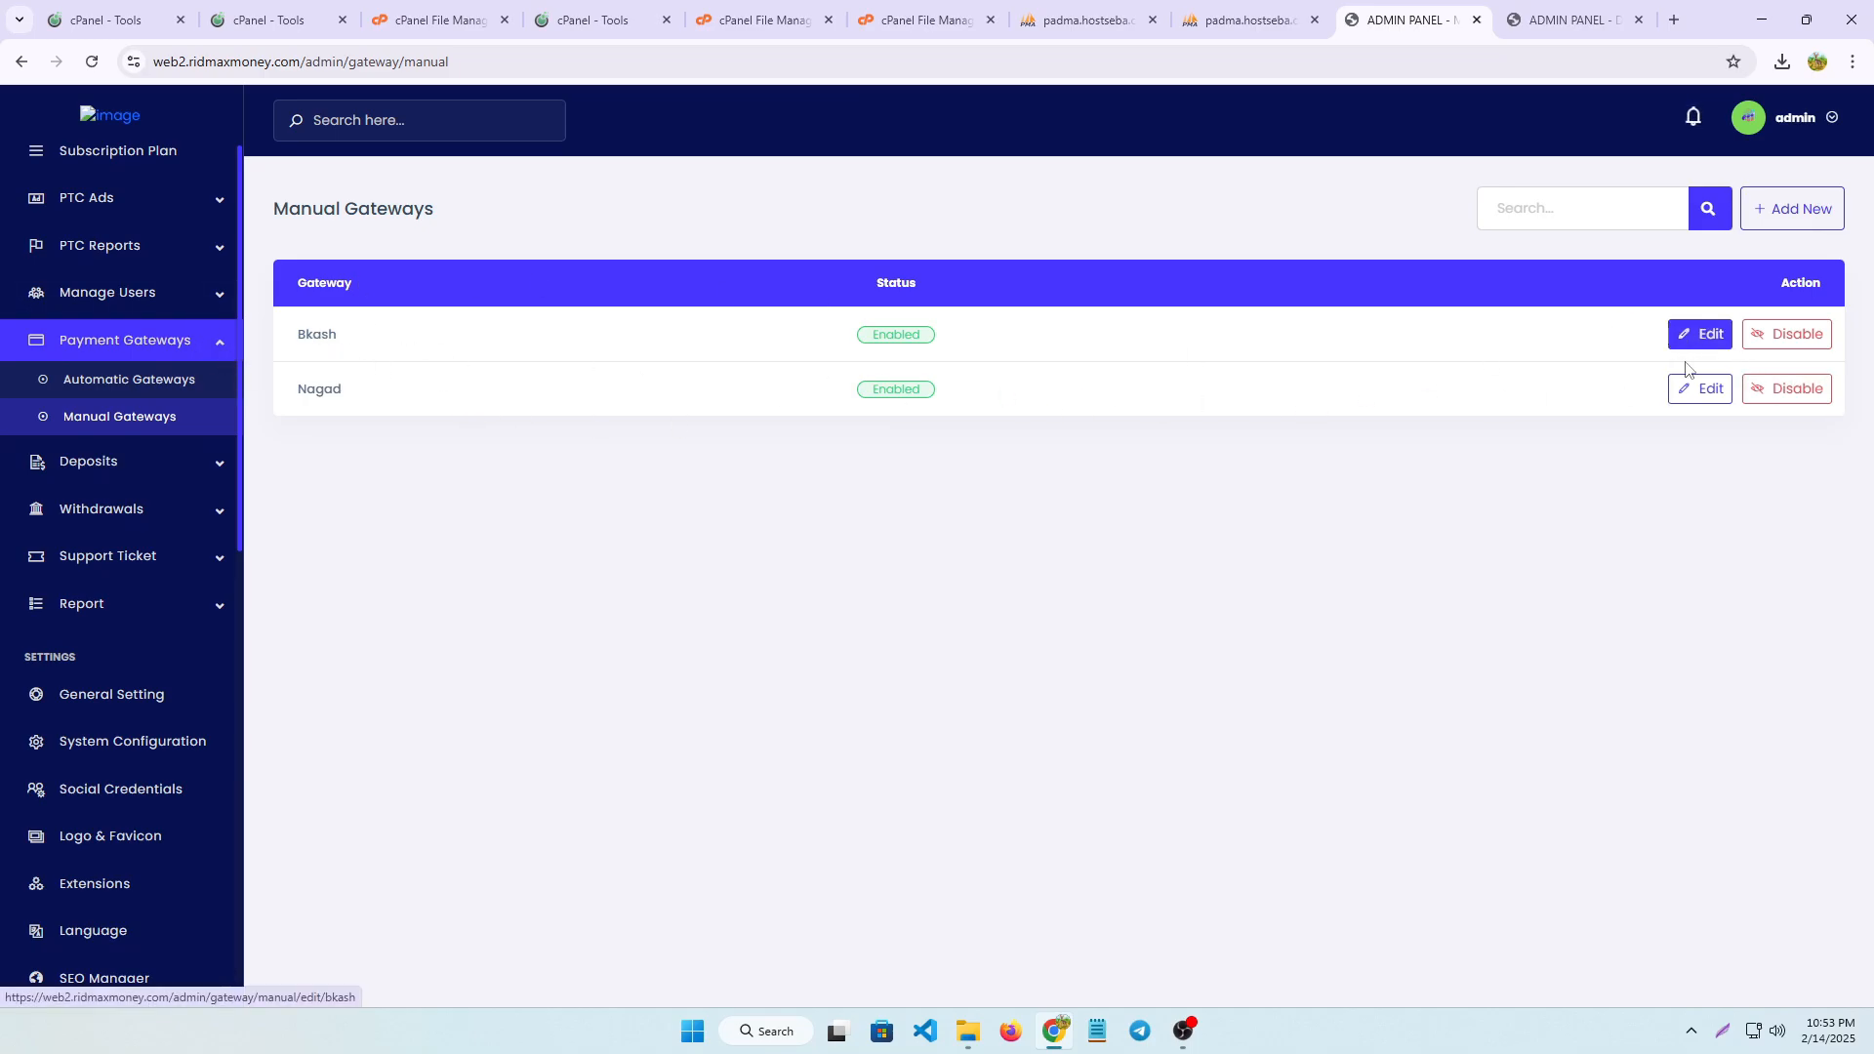
{"action": "left_click", "coordinate": [1692, 390]}
{"action": "scroll", "coordinate": [573, 326], "scroll_direction": "down", "scroll_amount": 5}
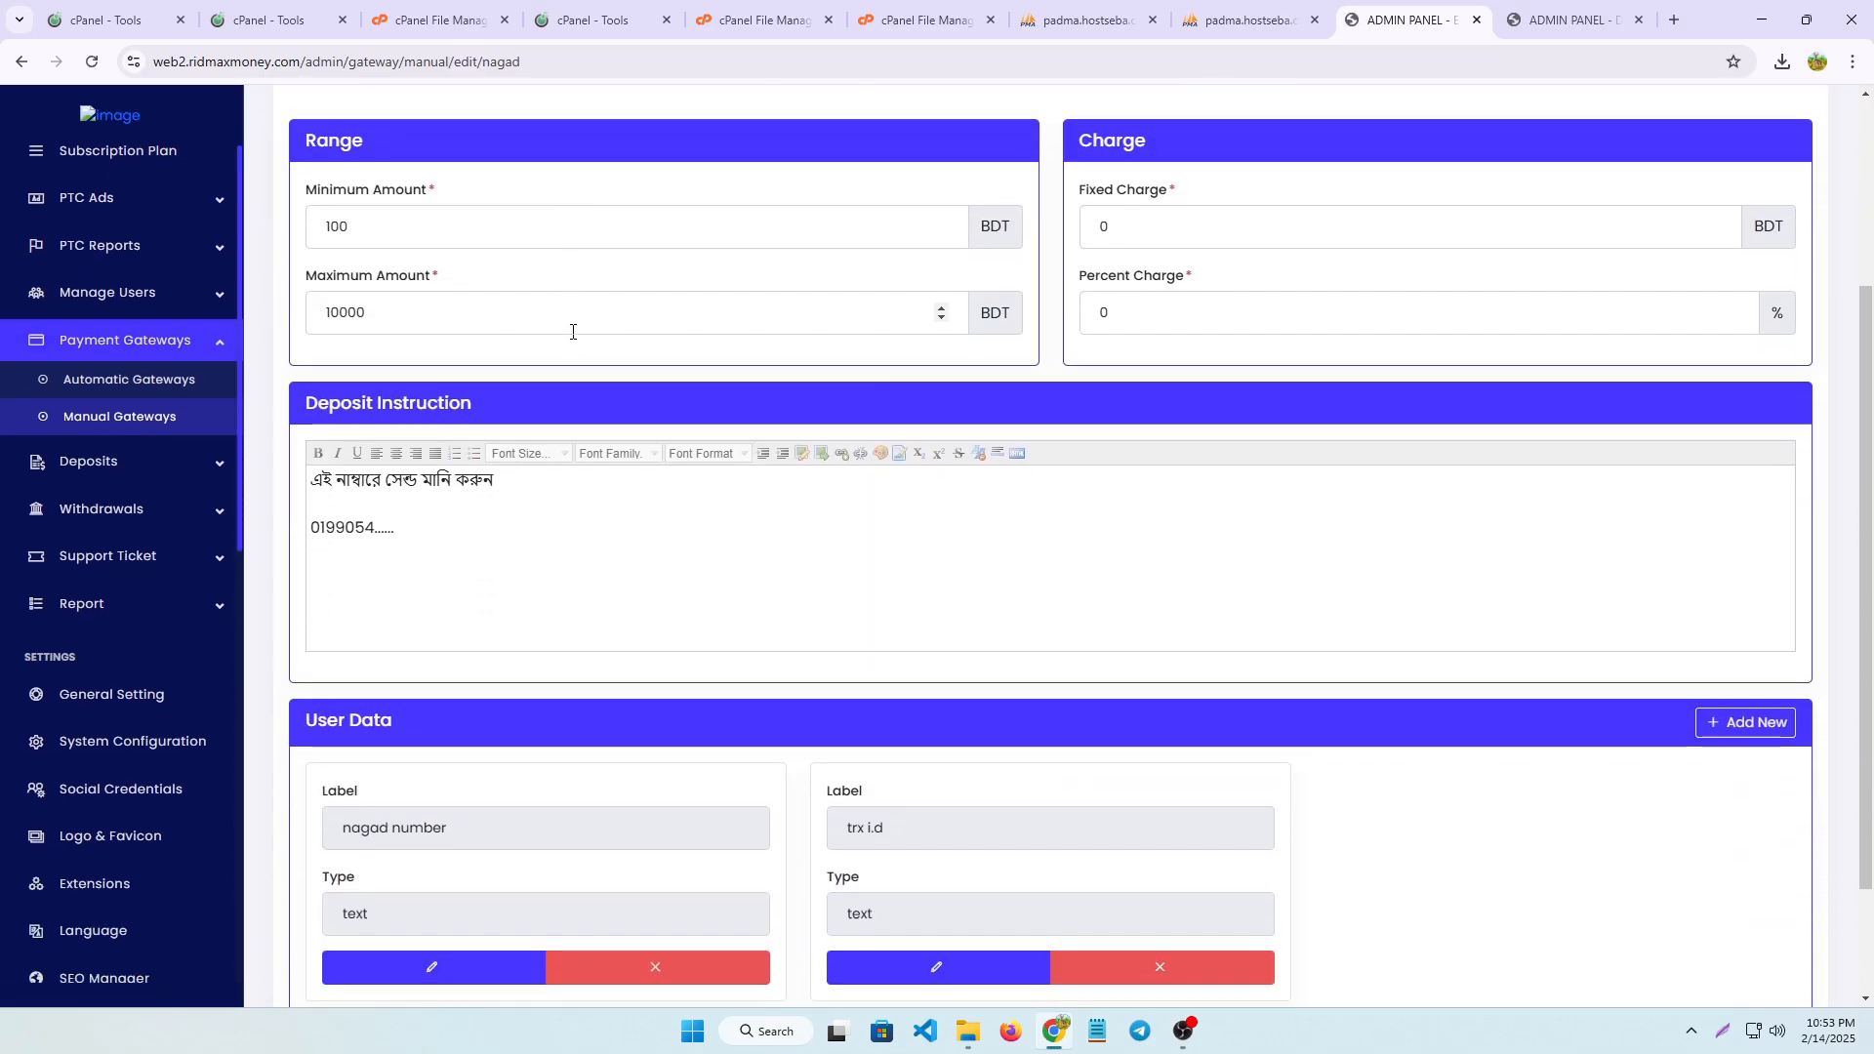
Go over the Nagad gateway form again, from its name, currency and rate to the deposit instruction and user data
{"action": "scroll", "coordinate": [575, 292], "scroll_direction": "up", "scroll_amount": 5}
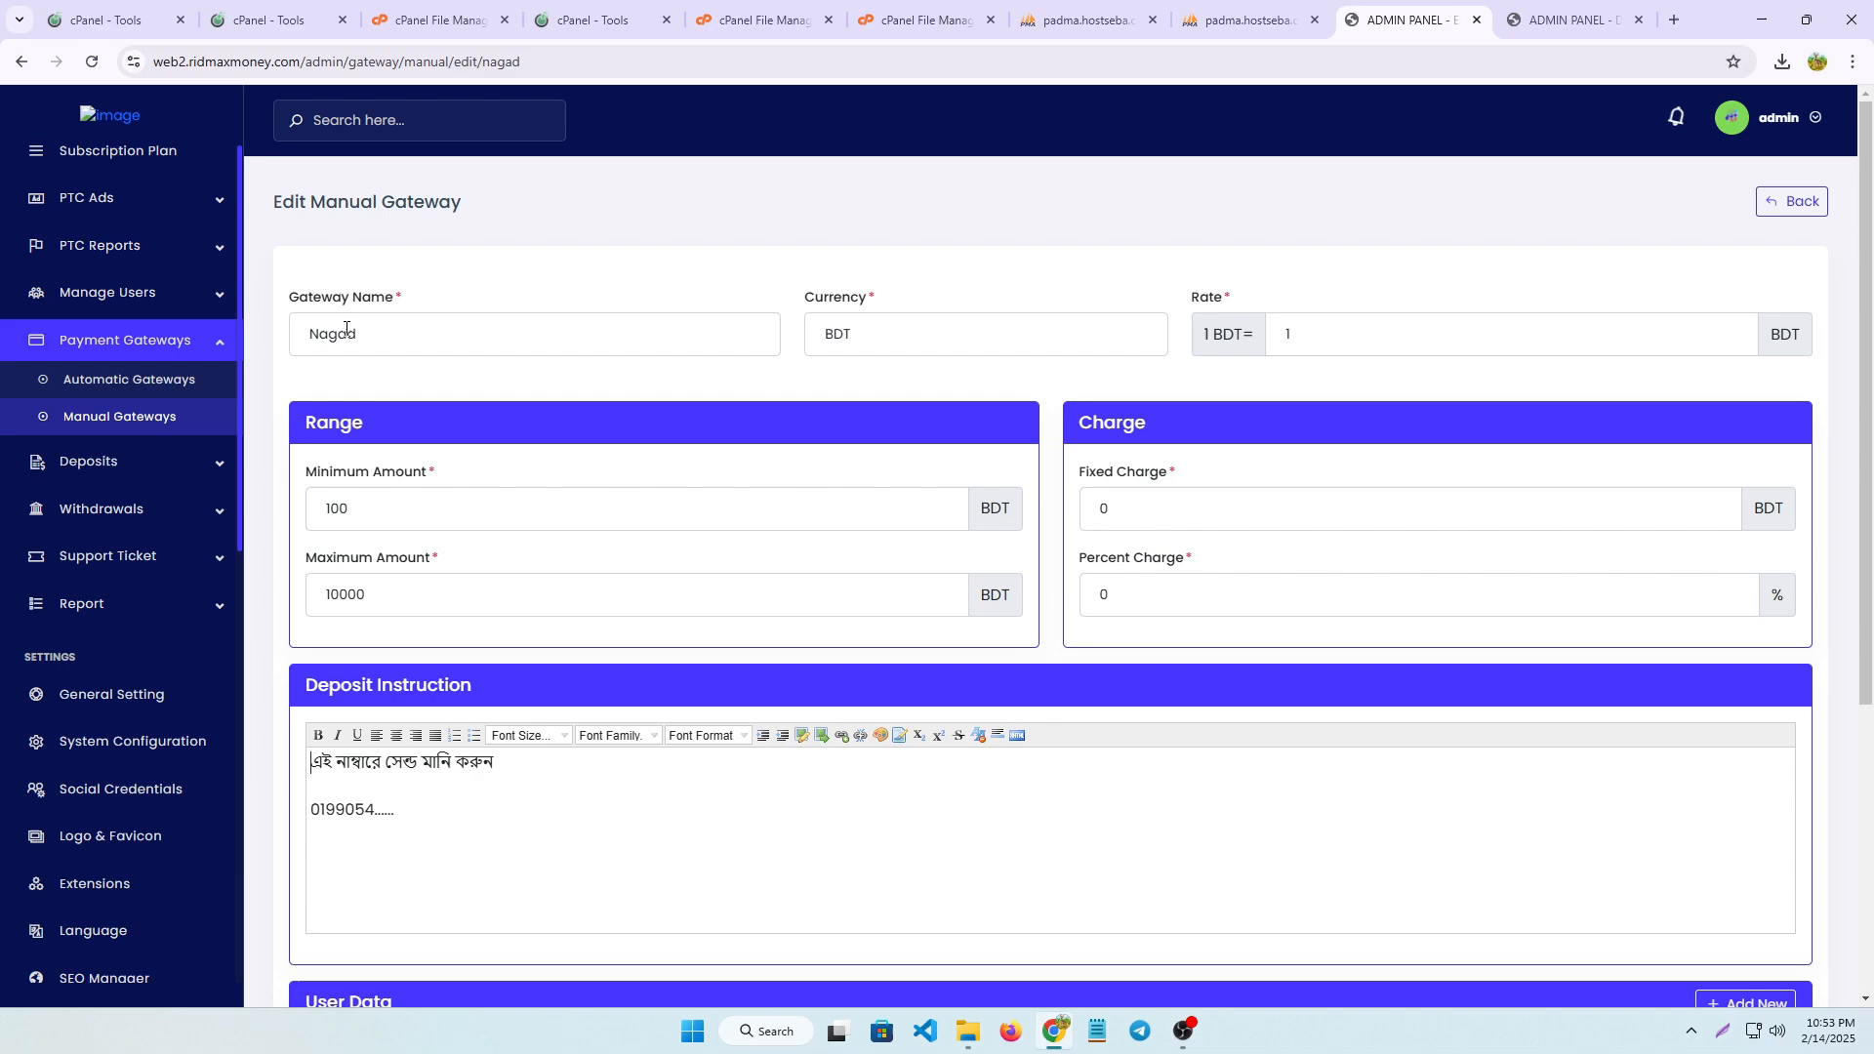
{"action": "scroll", "coordinate": [489, 415], "scroll_direction": "down", "scroll_amount": 1}
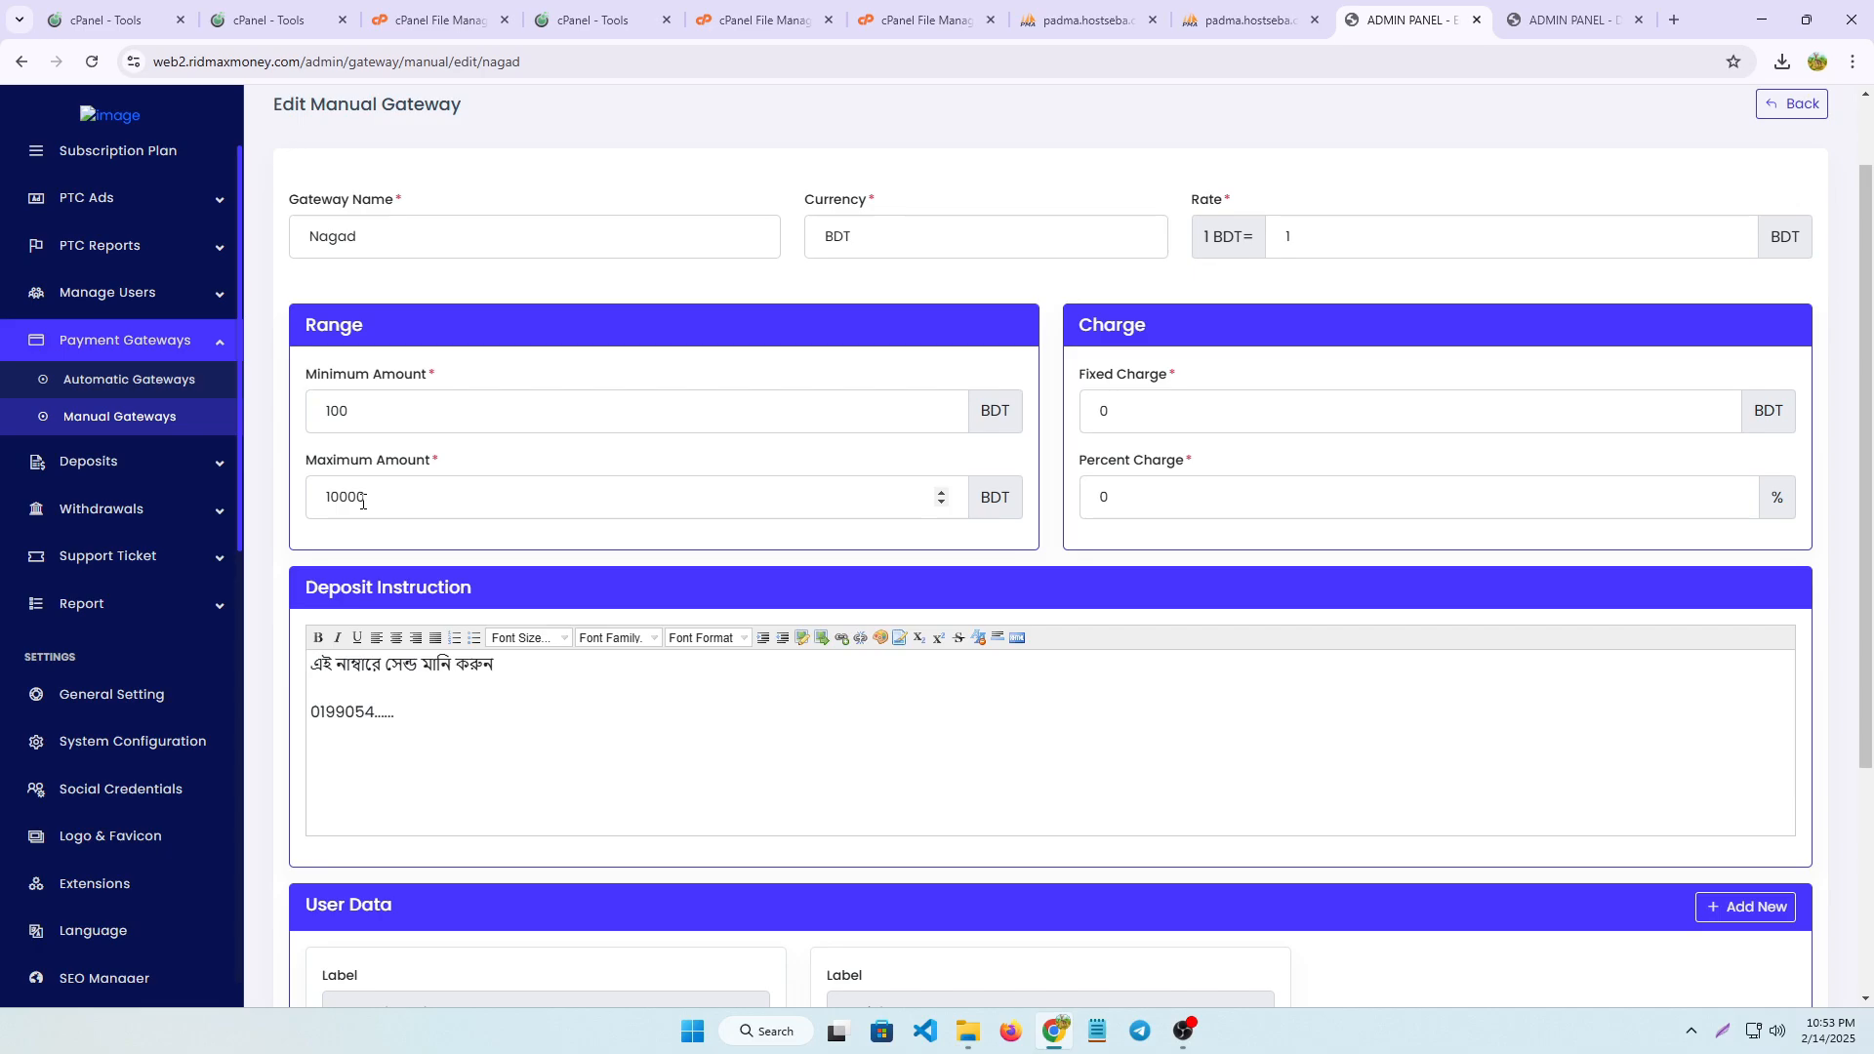
{"action": "scroll", "coordinate": [485, 795], "scroll_direction": "down", "scroll_amount": 3}
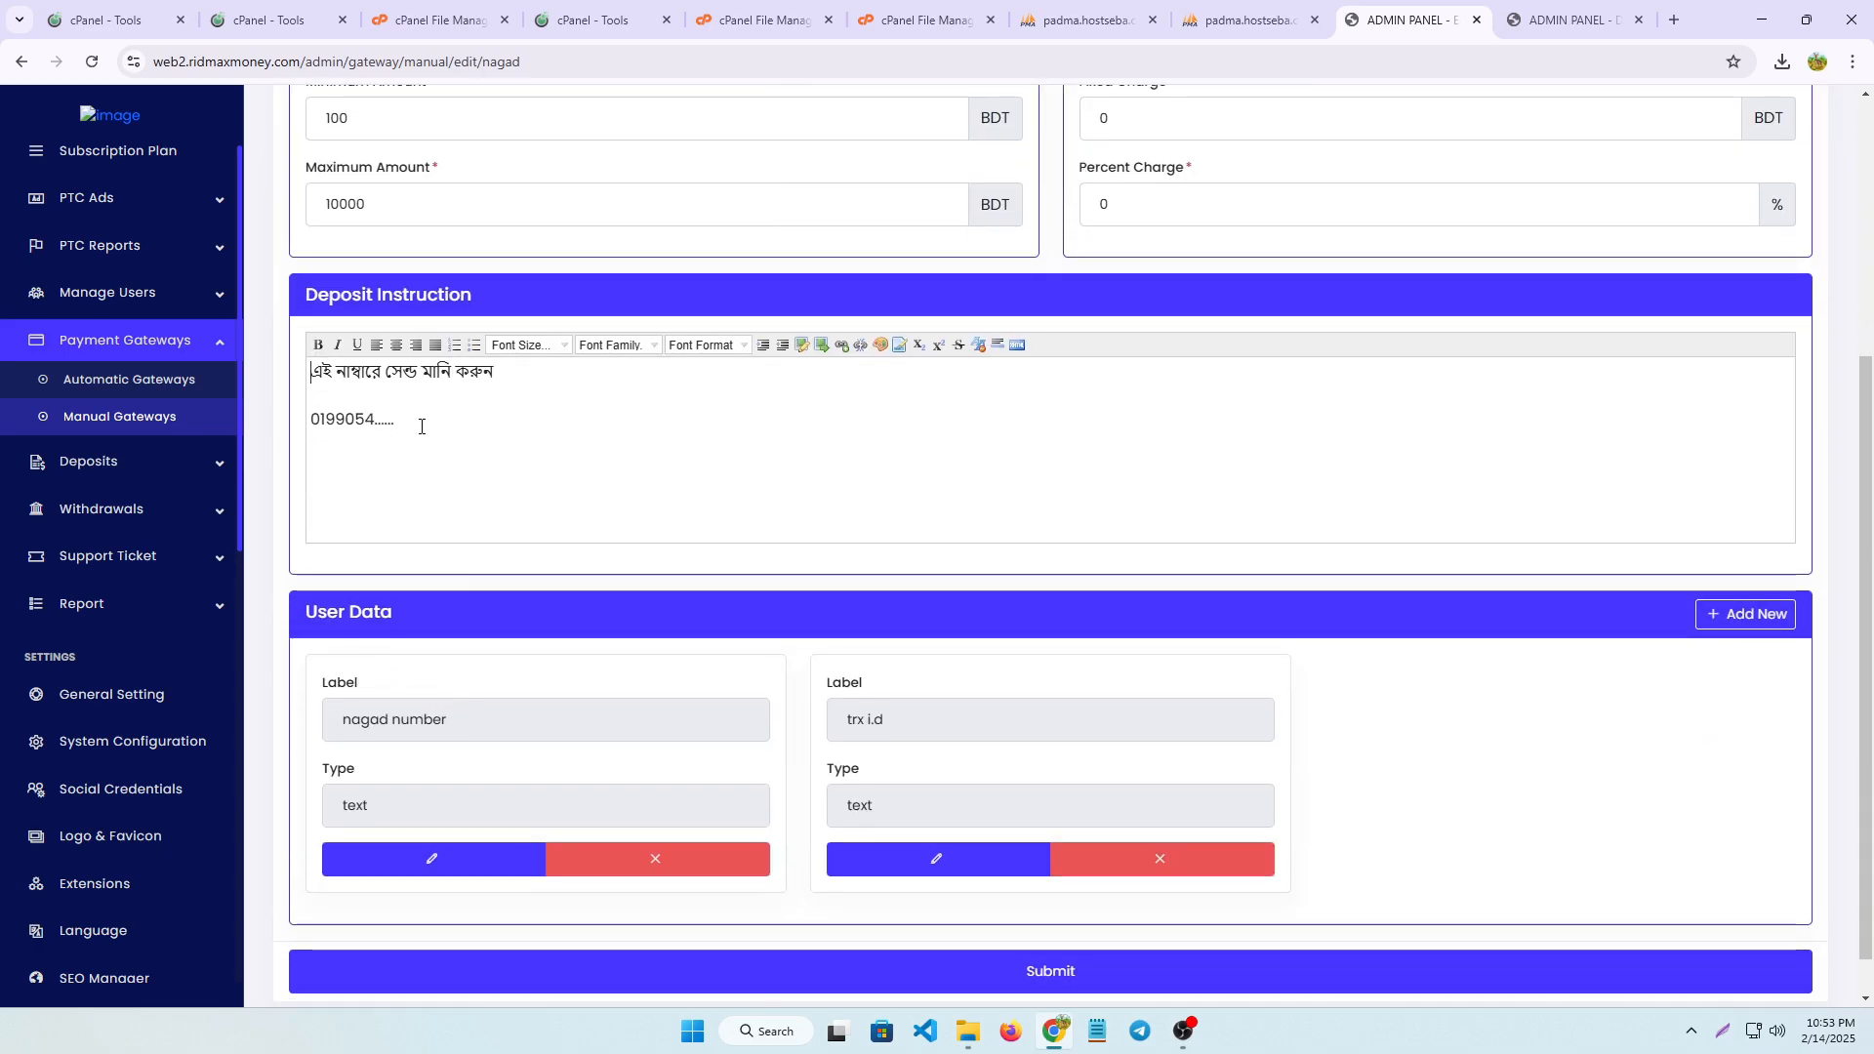
{"action": "scroll", "coordinate": [573, 732], "scroll_direction": "down", "scroll_amount": 1}
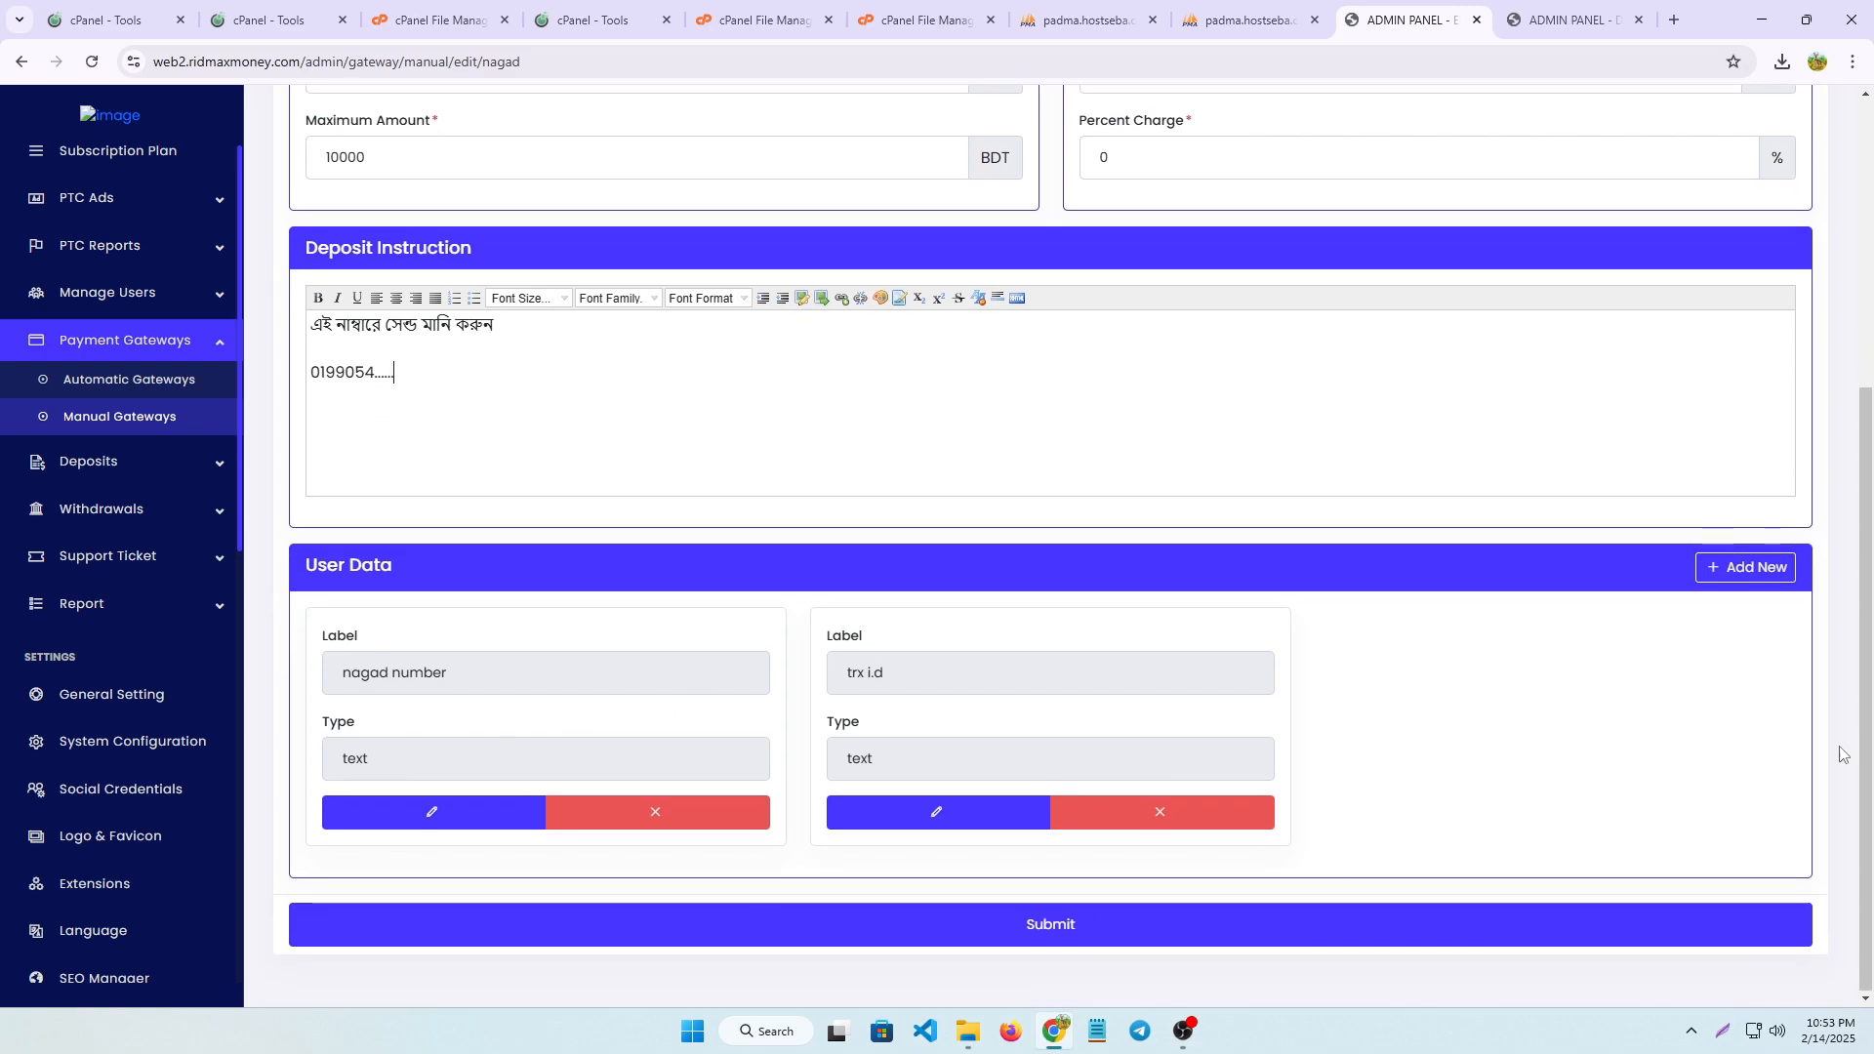
Open the pending deposits list and look over the available deposit categories
{"action": "left_click", "coordinate": [118, 465]}
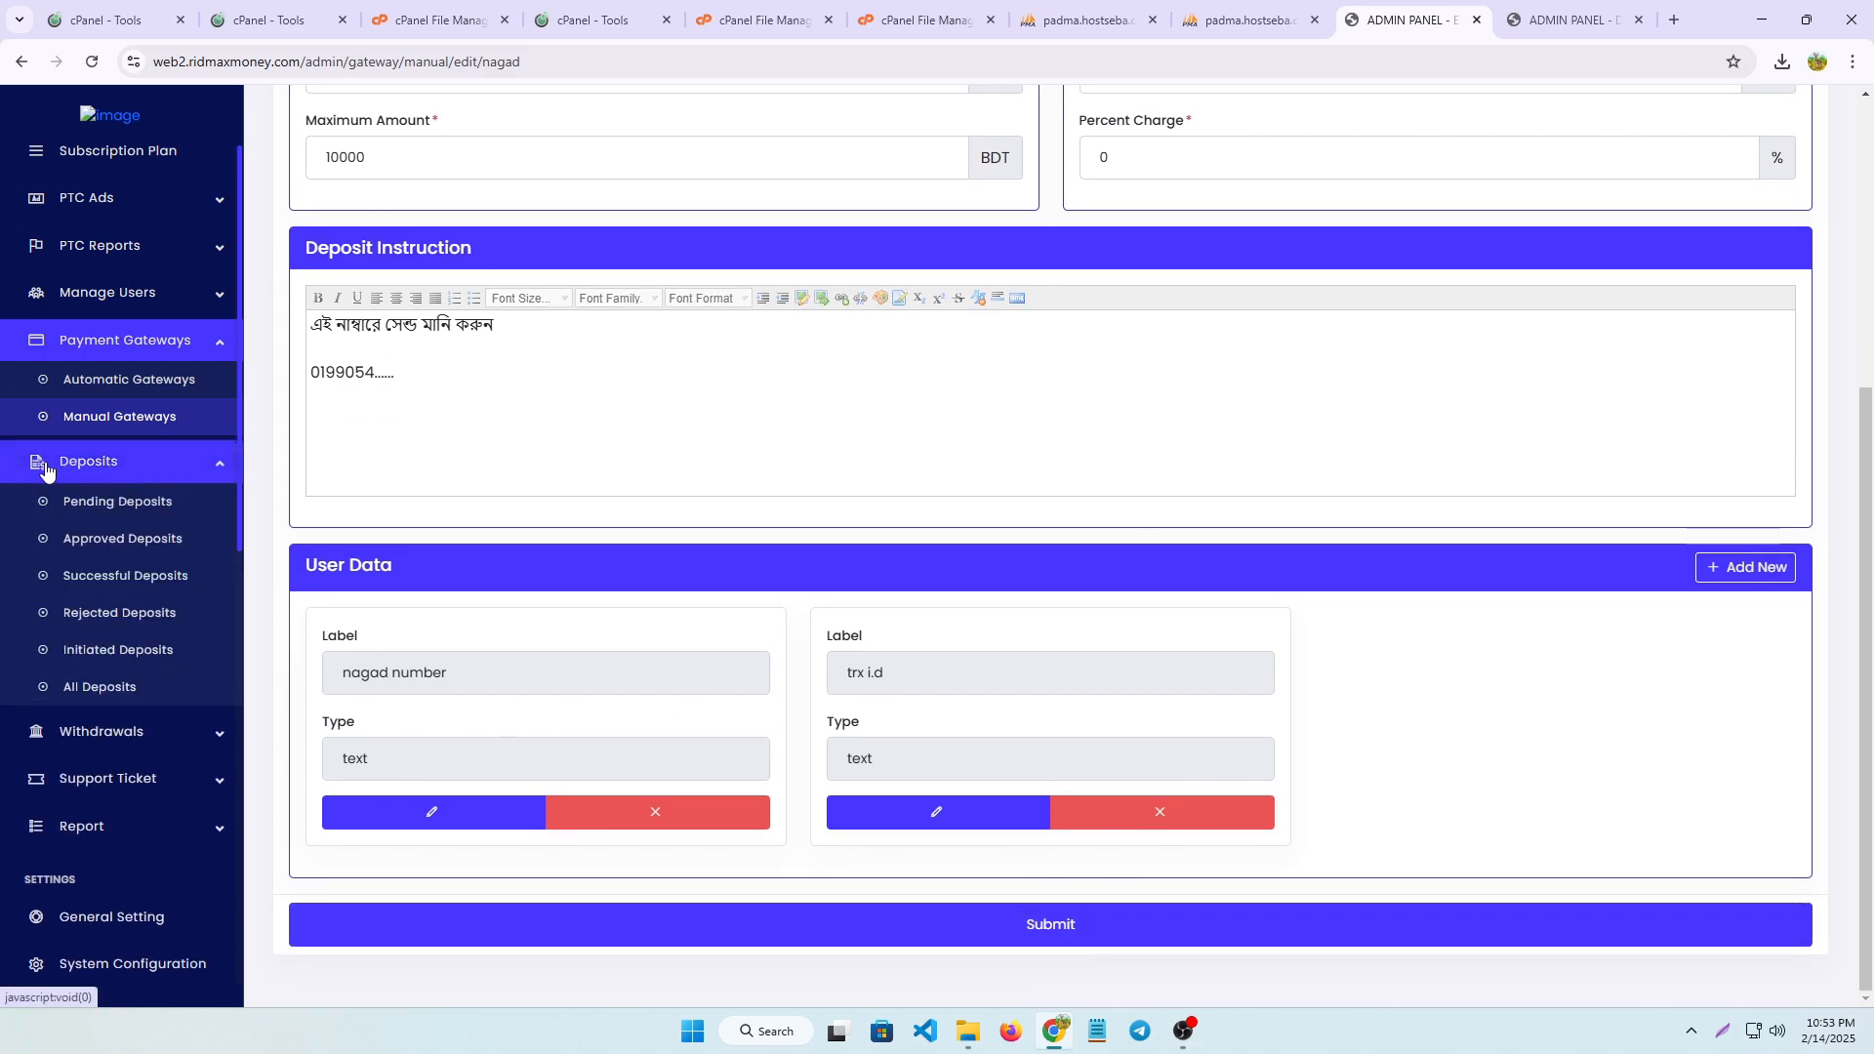
{"action": "left_click", "coordinate": [83, 503]}
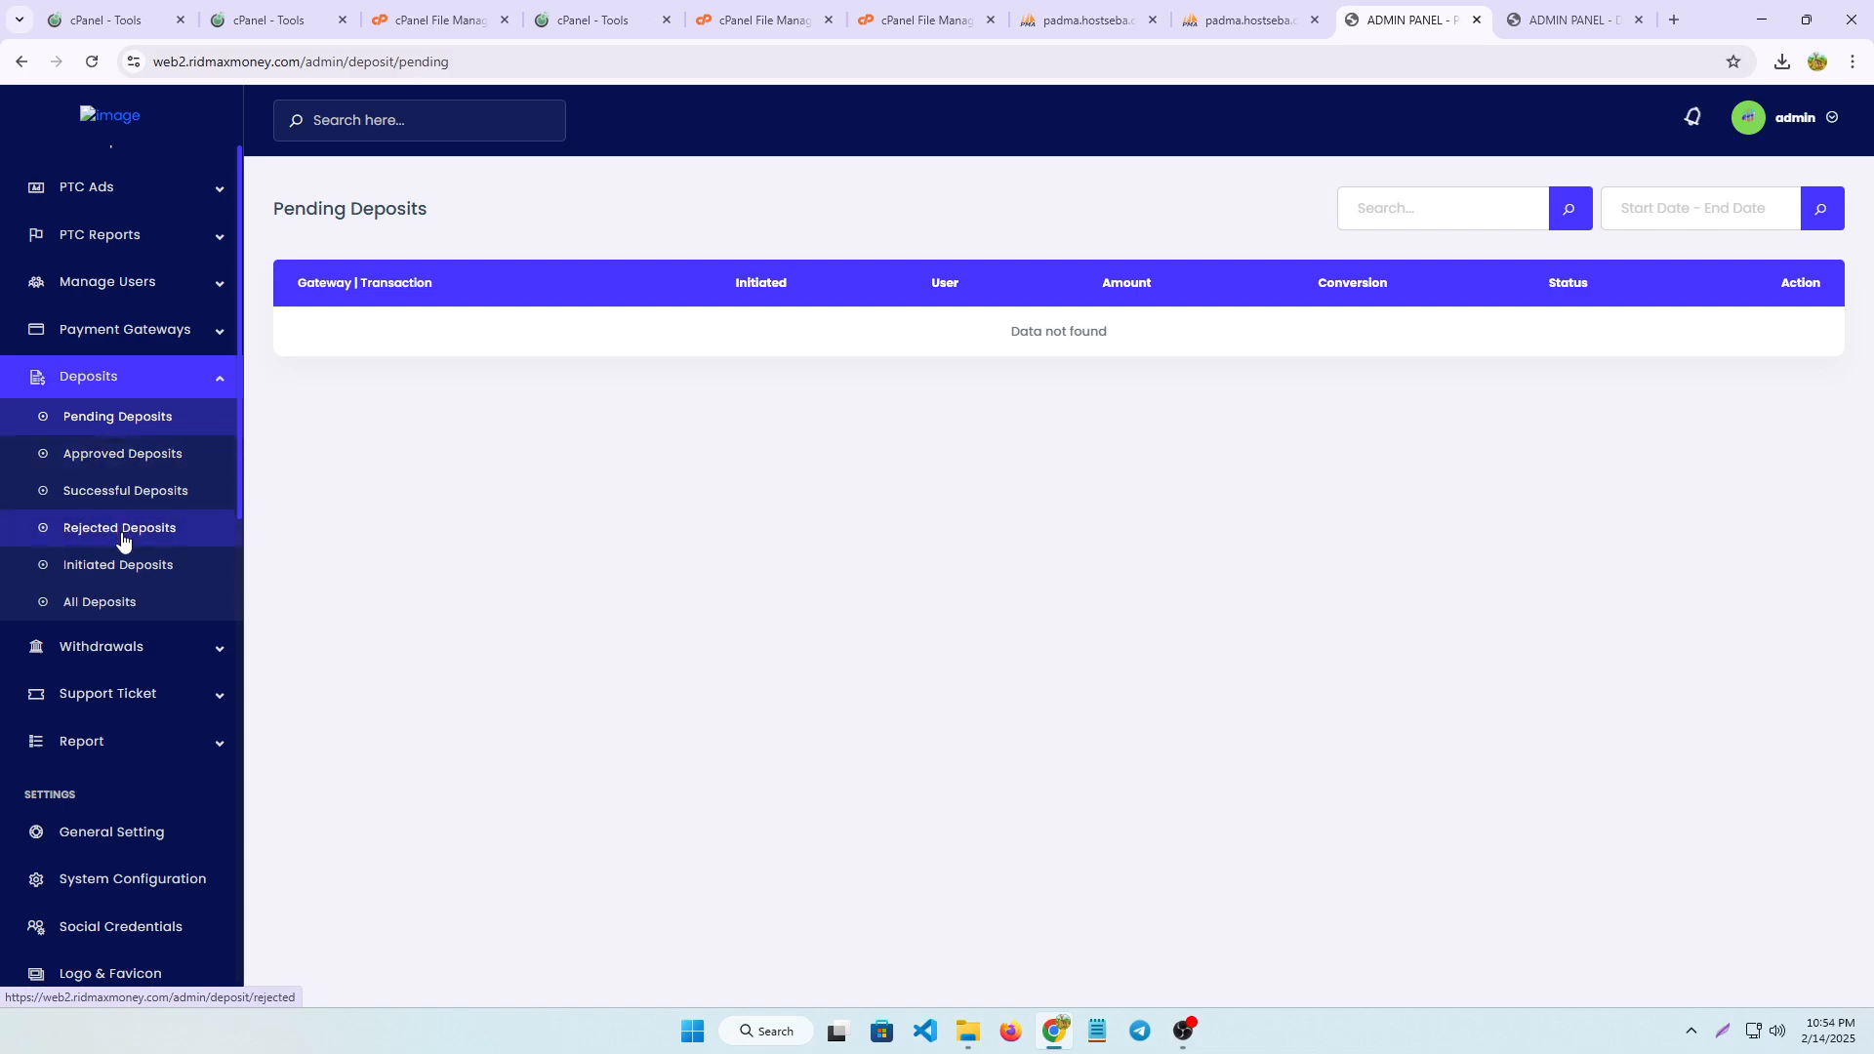
{"action": "scroll", "coordinate": [137, 586], "scroll_direction": "down", "scroll_amount": 1}
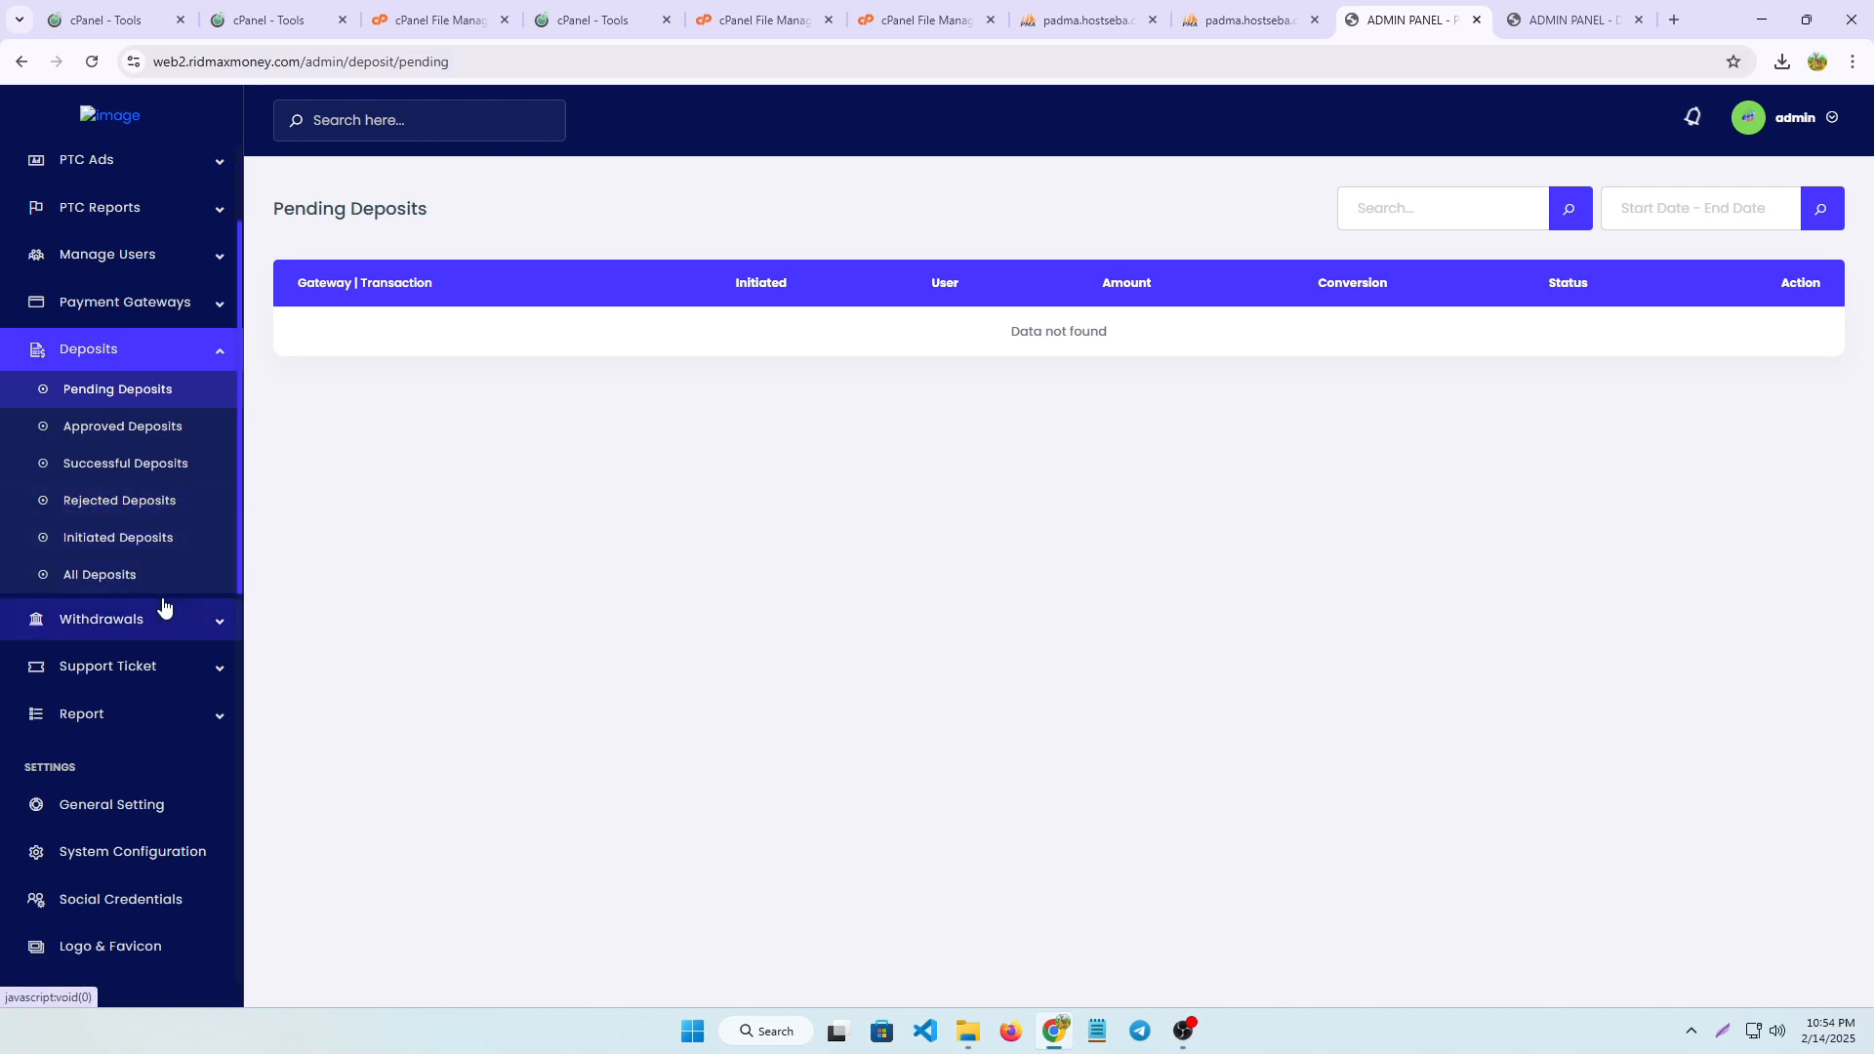
Examine the Bkash withdrawal method's minimum and maximum amounts and view the pending withdrawals list
{"action": "left_click", "coordinate": [166, 630]}
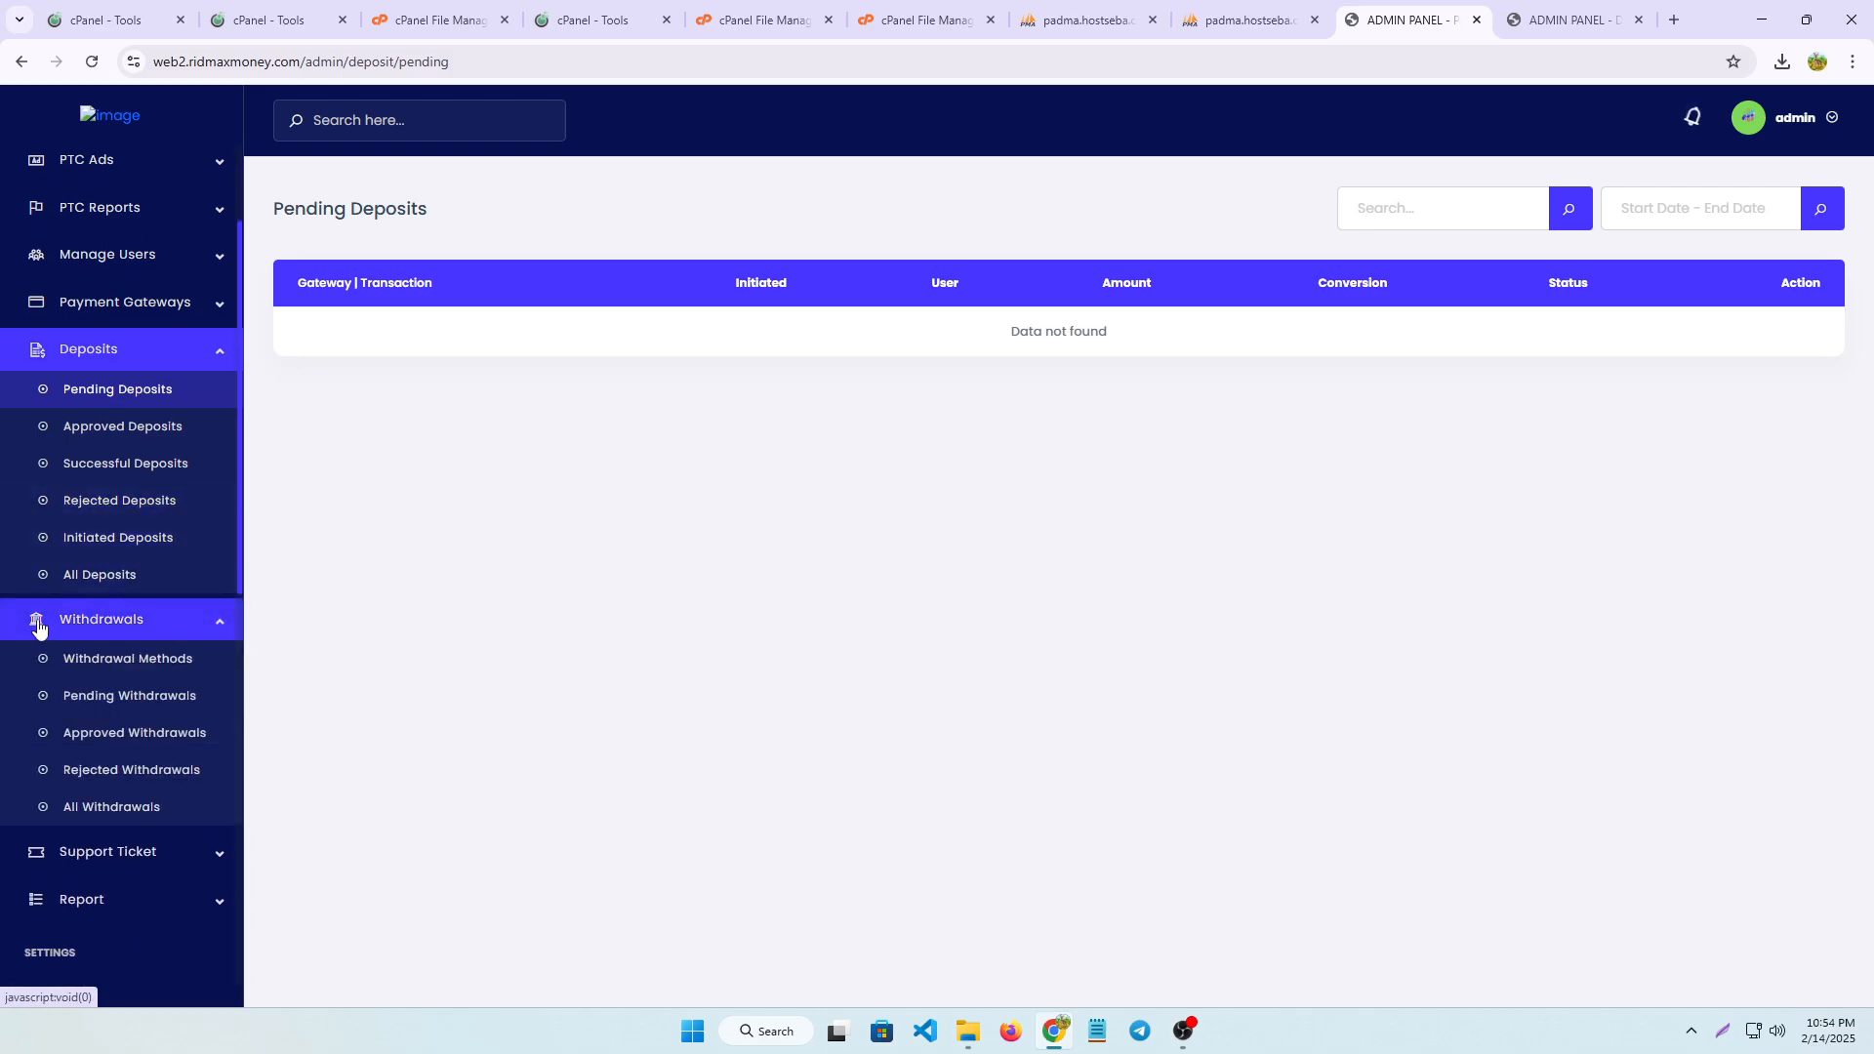
{"action": "left_click", "coordinate": [131, 668]}
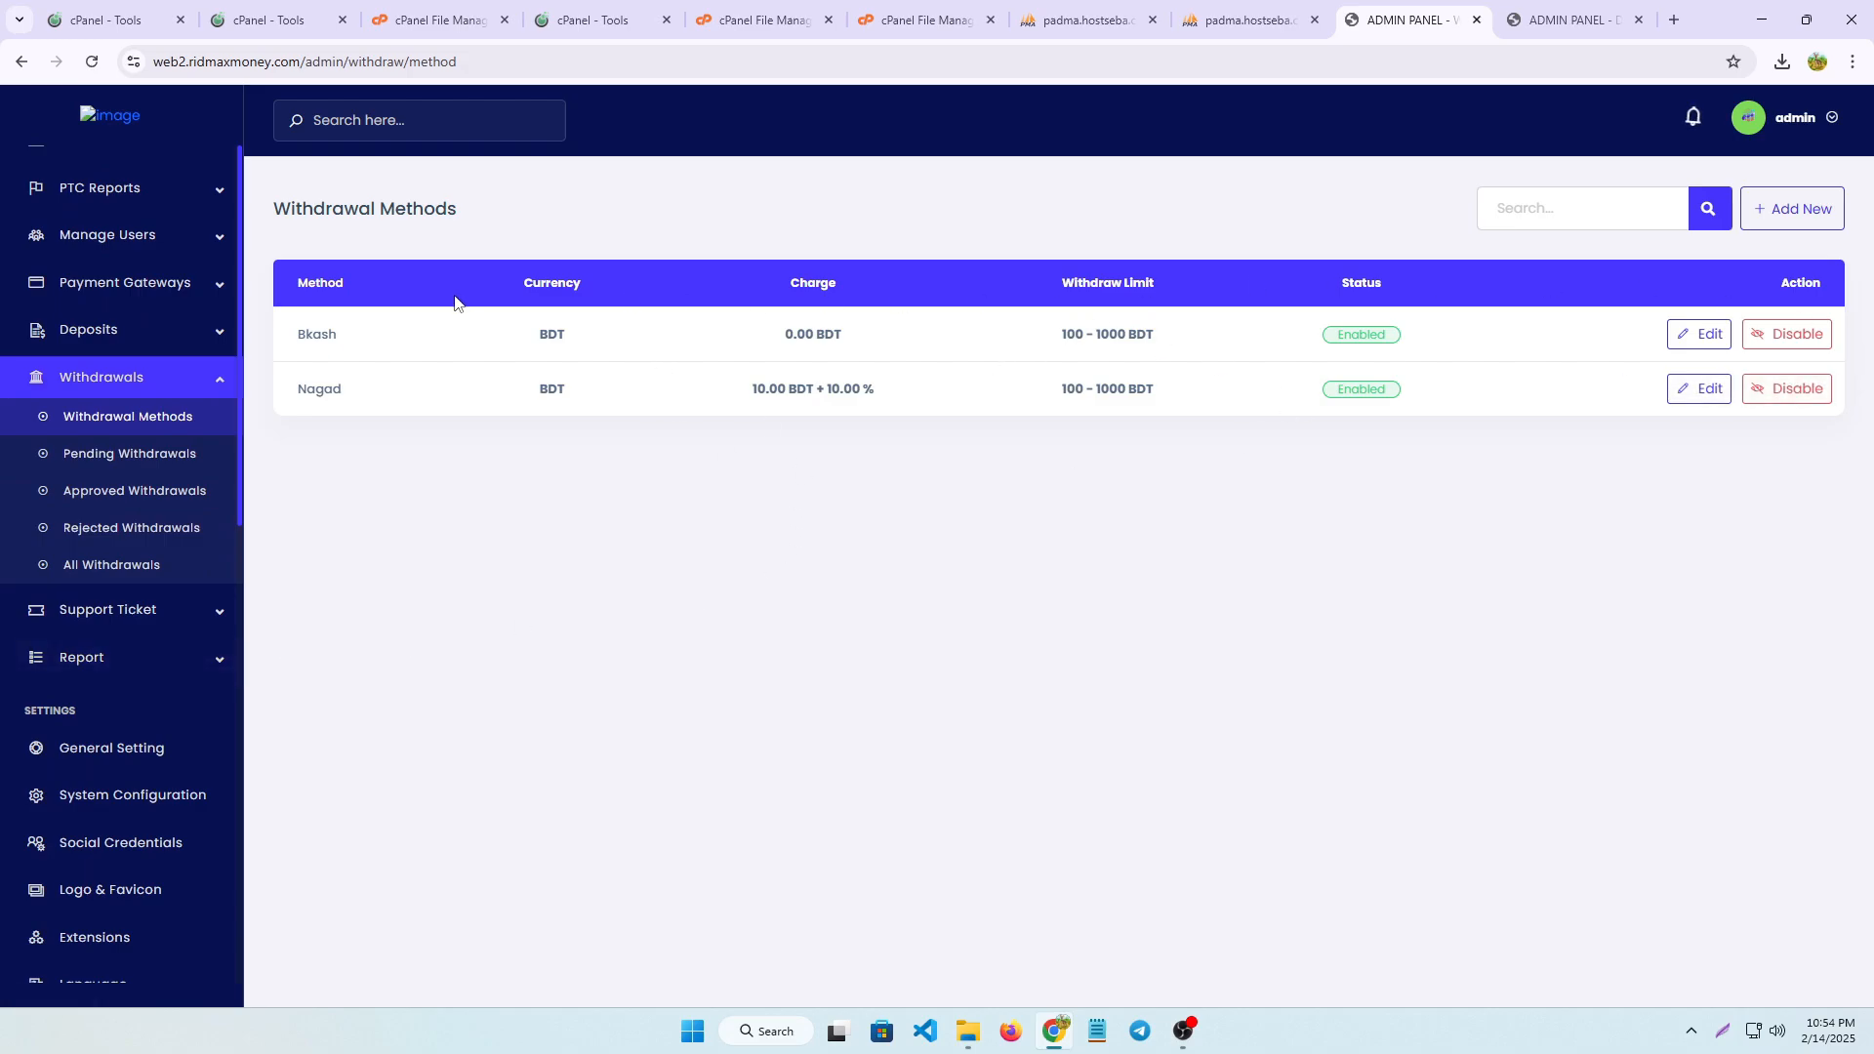
{"action": "left_click", "coordinate": [1704, 344]}
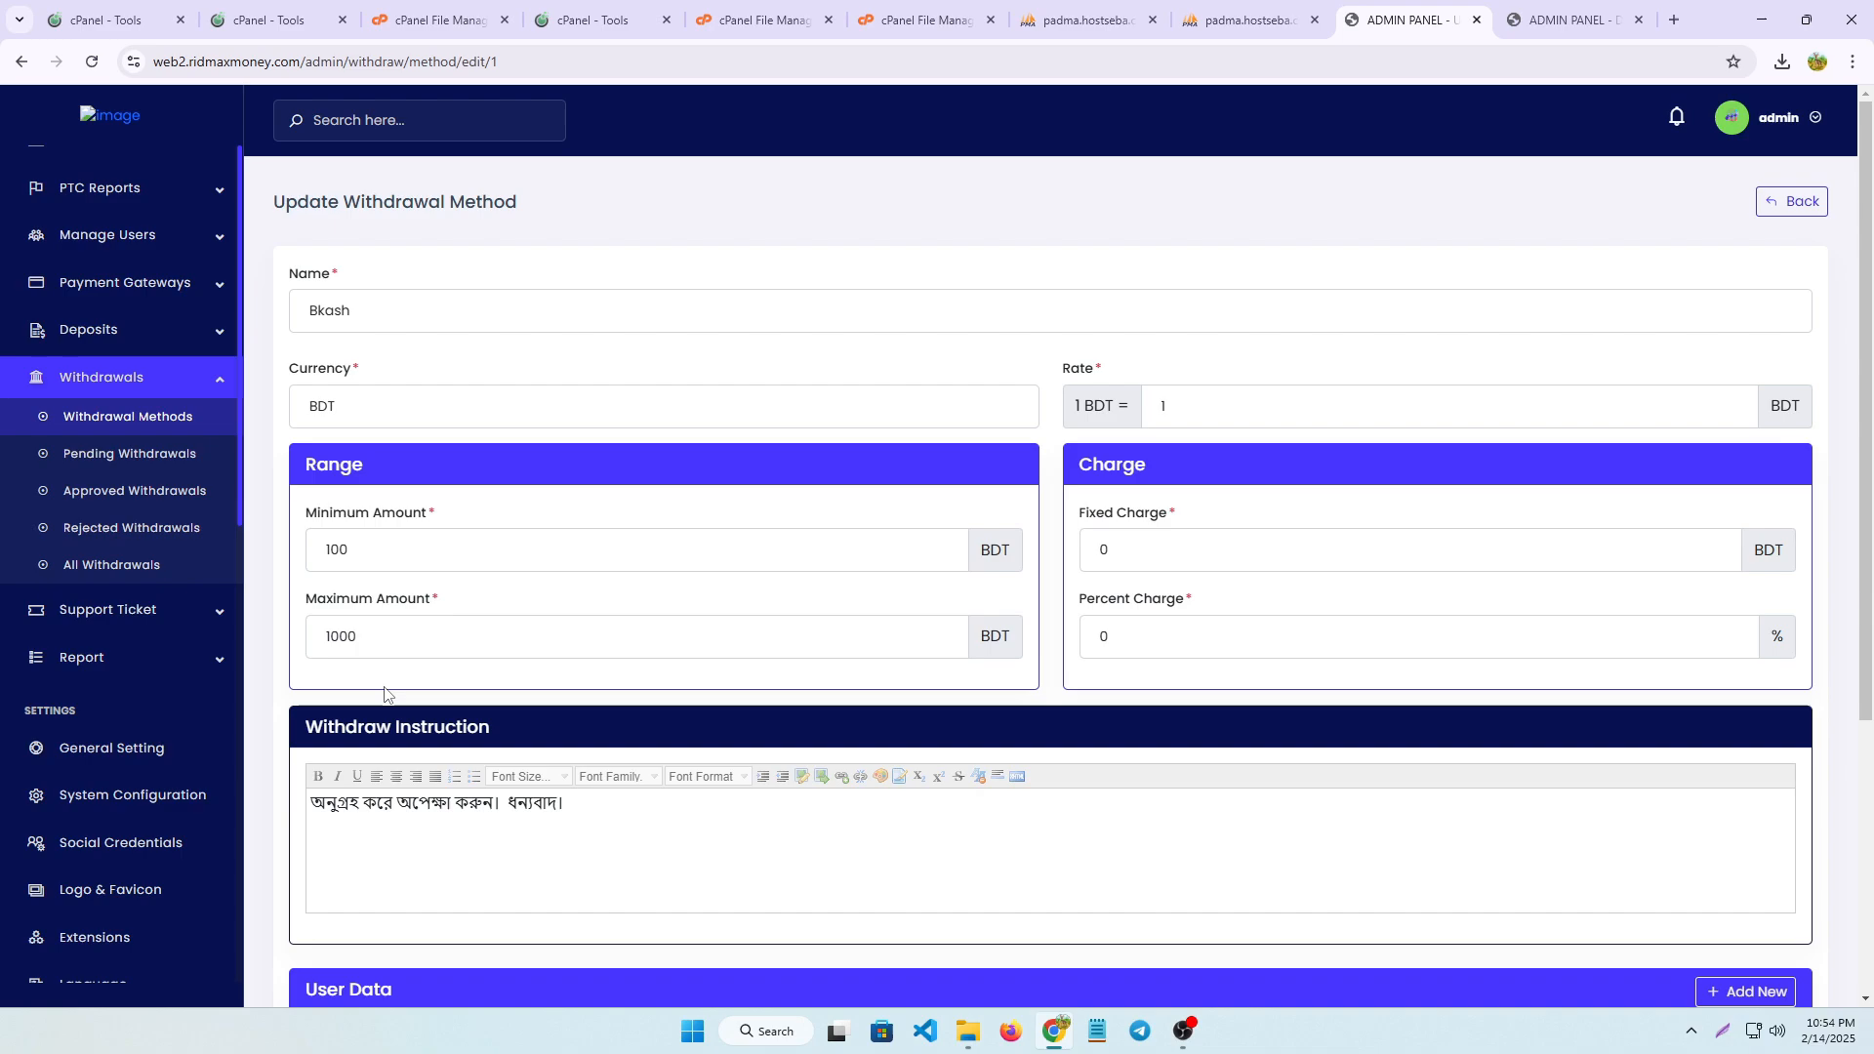
{"action": "left_click", "coordinate": [374, 552]}
{"action": "left_click", "coordinate": [368, 639]}
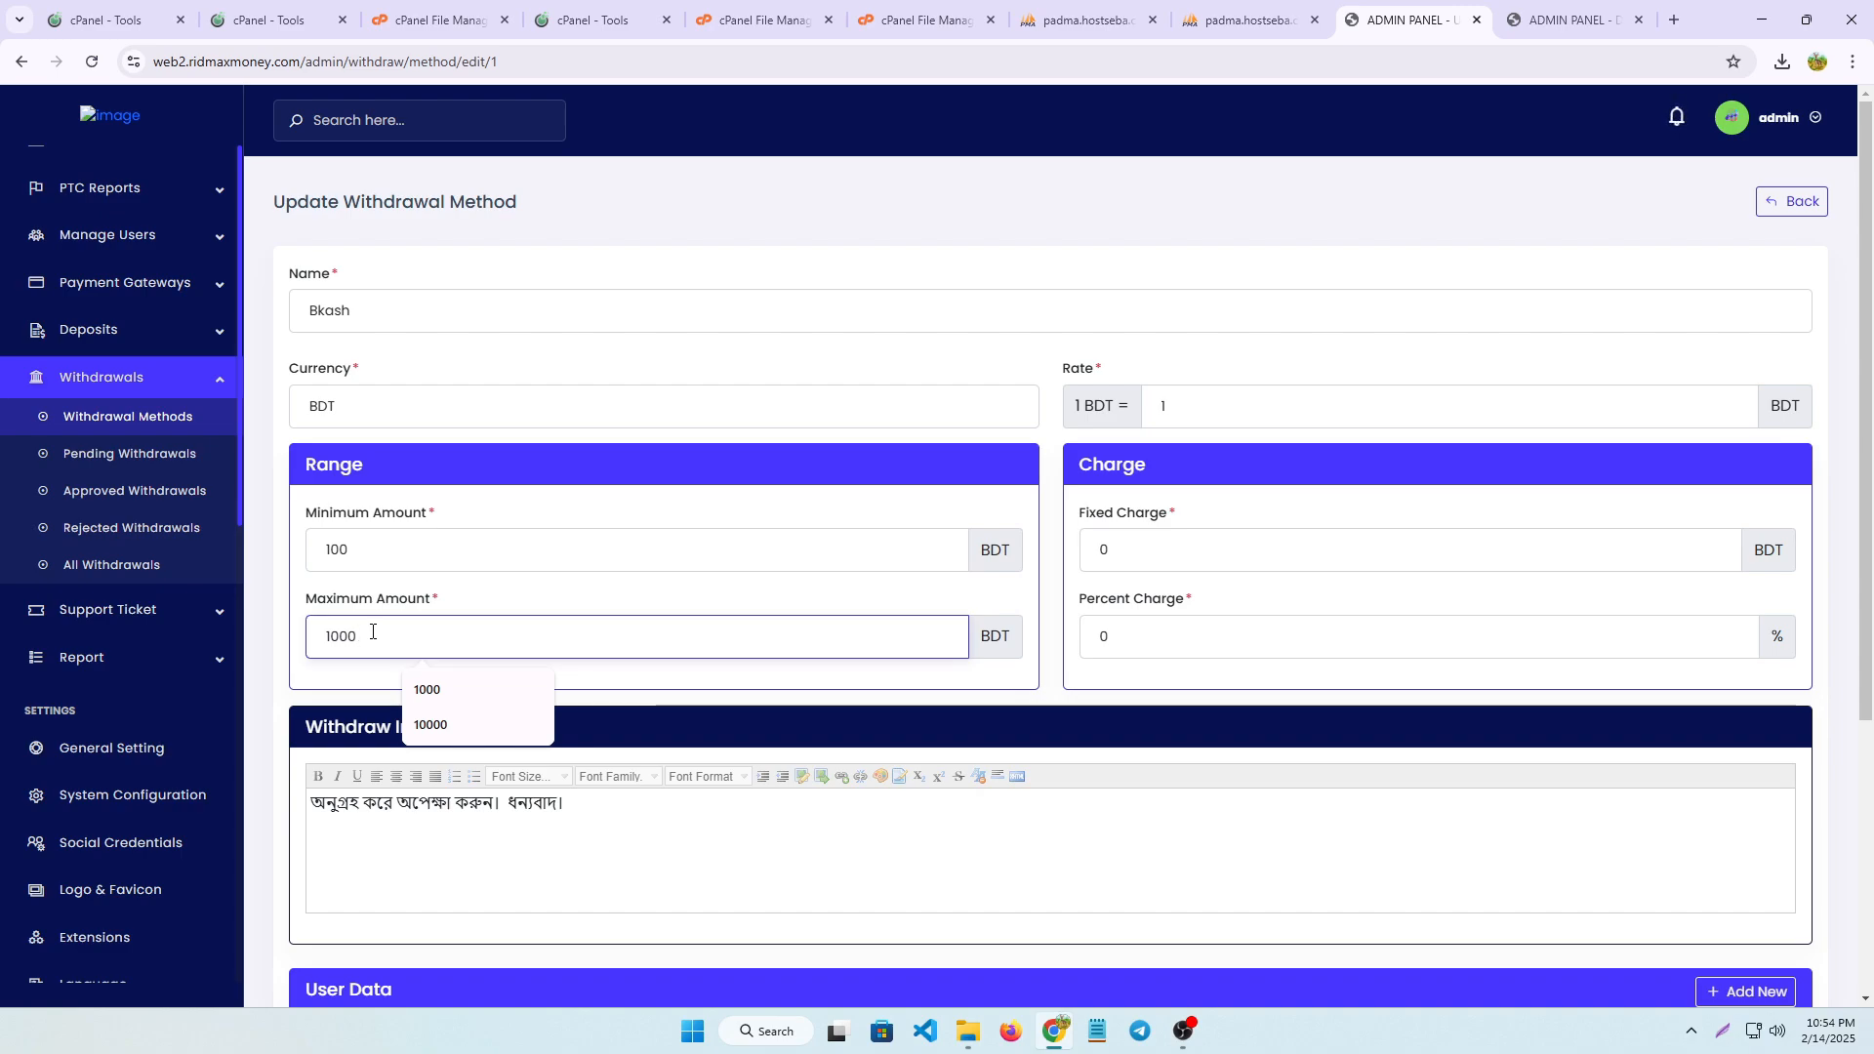
{"action": "left_click", "coordinate": [104, 466]}
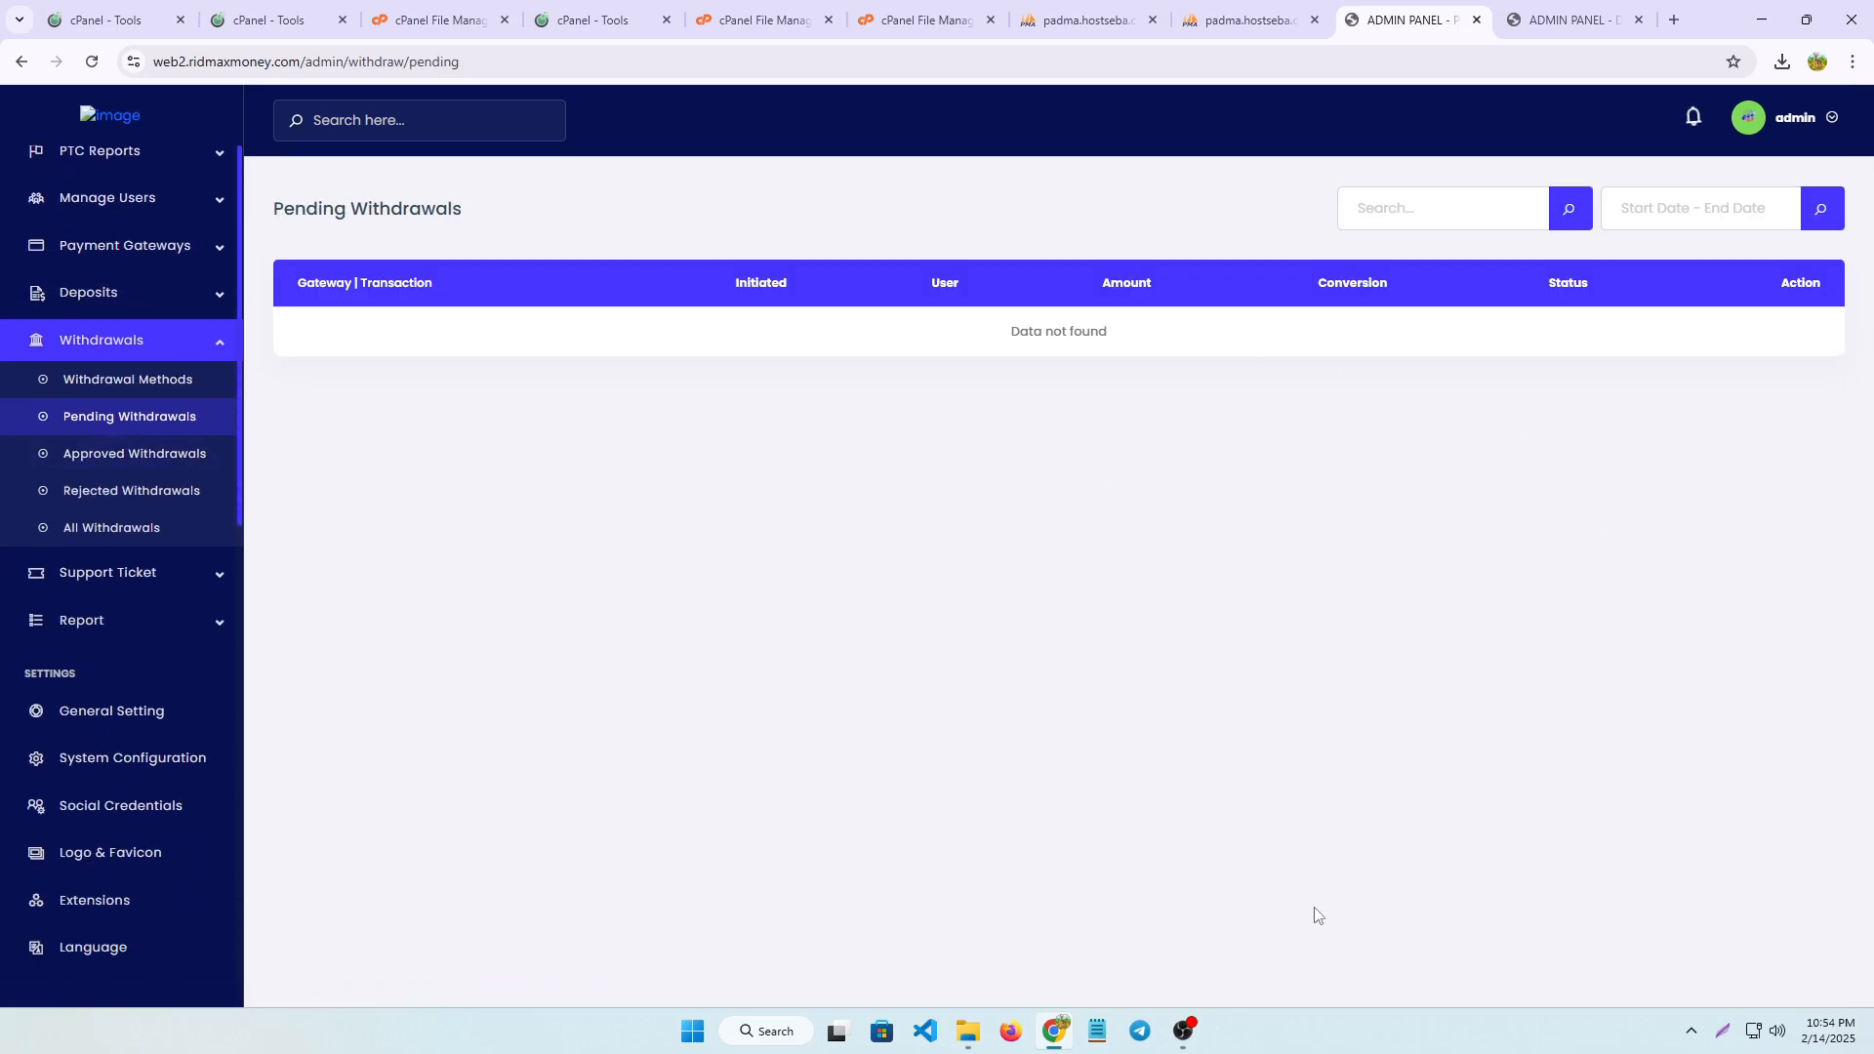
Try changing the site currency to USDT in the general settings
{"action": "scroll", "coordinate": [88, 809], "scroll_direction": "down", "scroll_amount": 5}
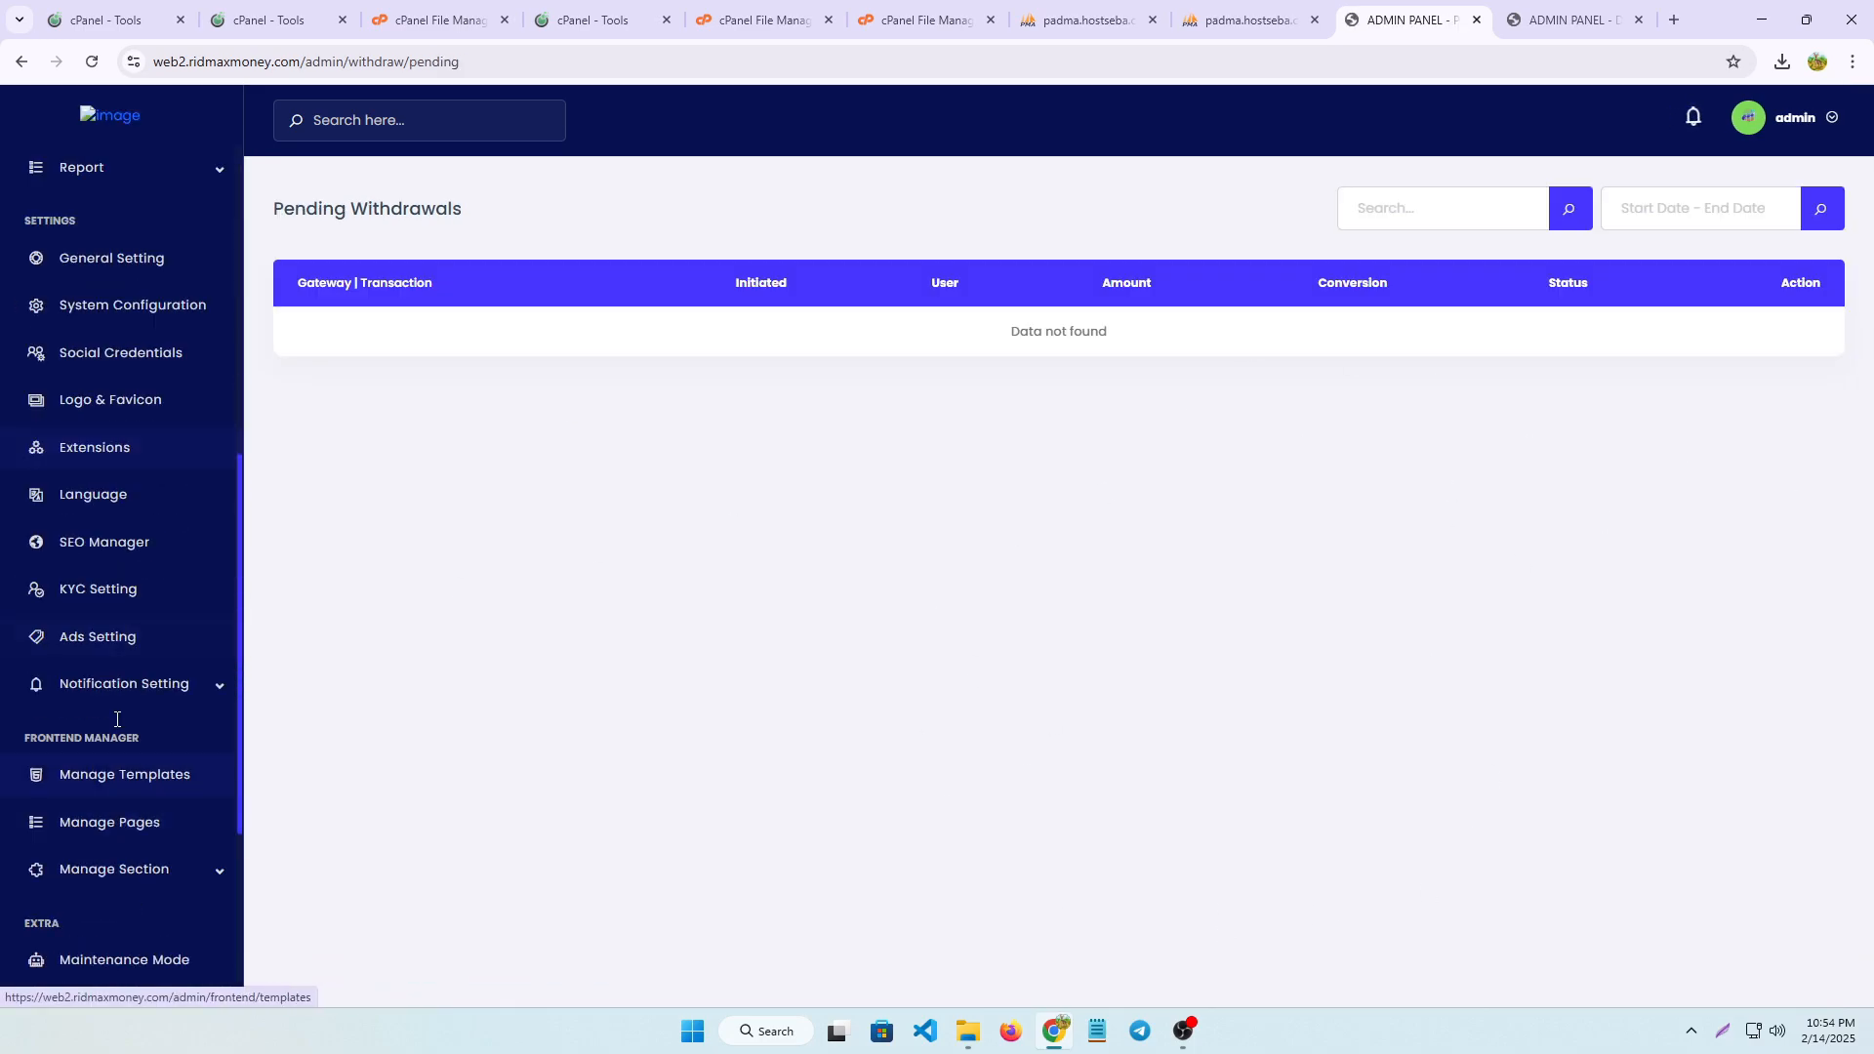
{"action": "left_click", "coordinate": [105, 259]}
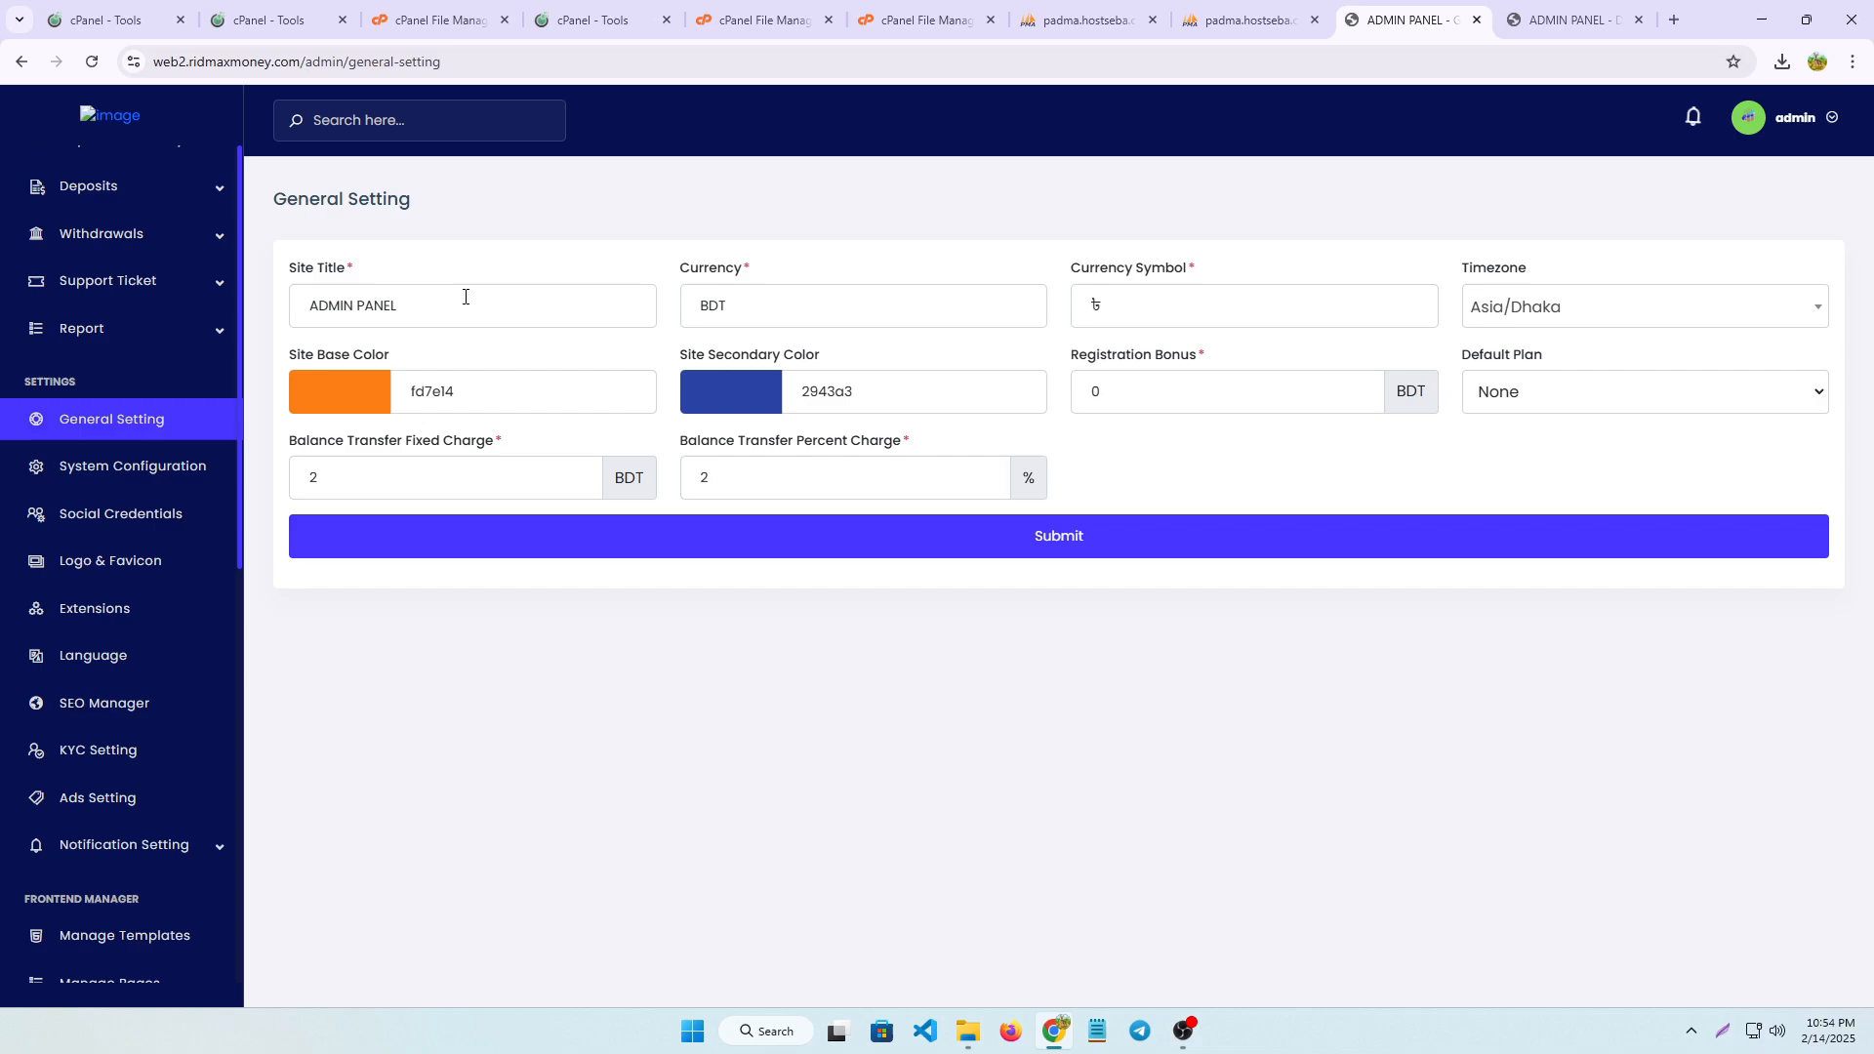
{"action": "left_click", "coordinate": [769, 311]}
{"action": "key", "text": "BackSpace"}
{"action": "key", "text": "BackSpace"}
{"action": "key", "text": "BackSpace"}
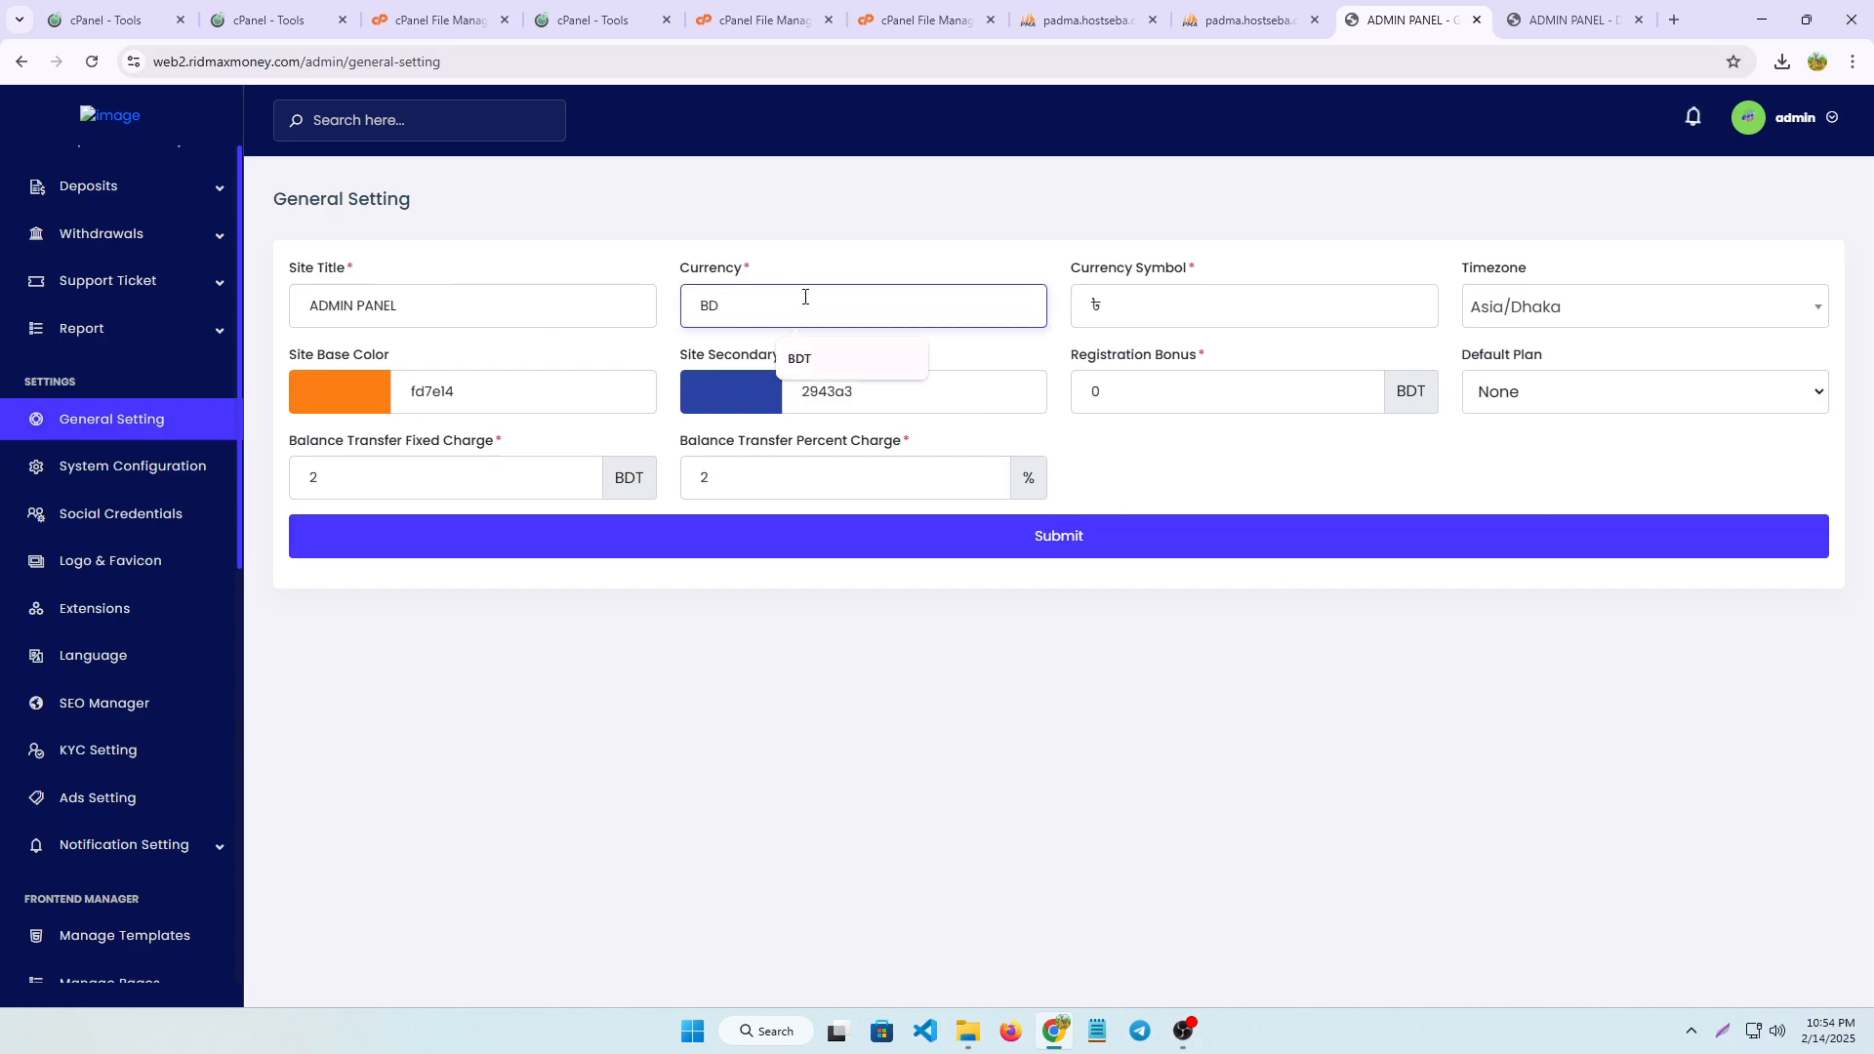
{"action": "type", "text": "u"}
{"action": "left_click", "coordinate": [808, 359]}
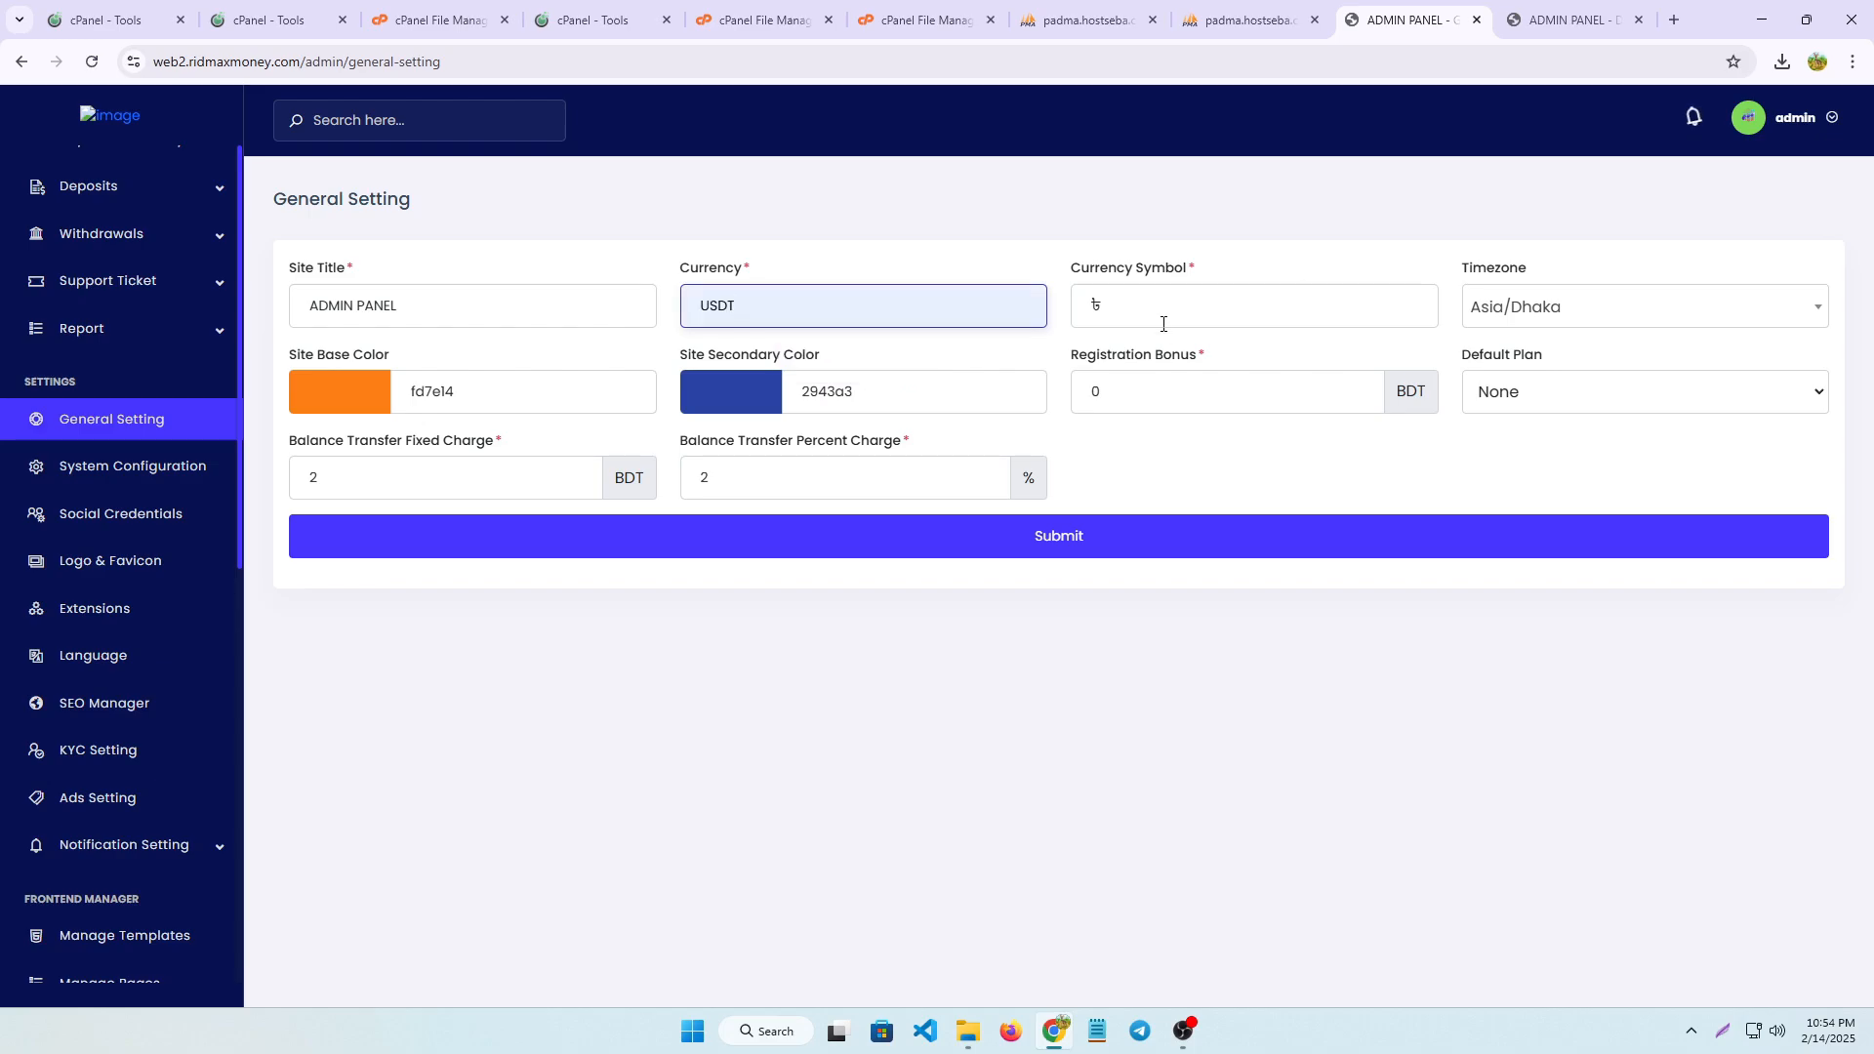
{"action": "left_click", "coordinate": [1165, 314]}
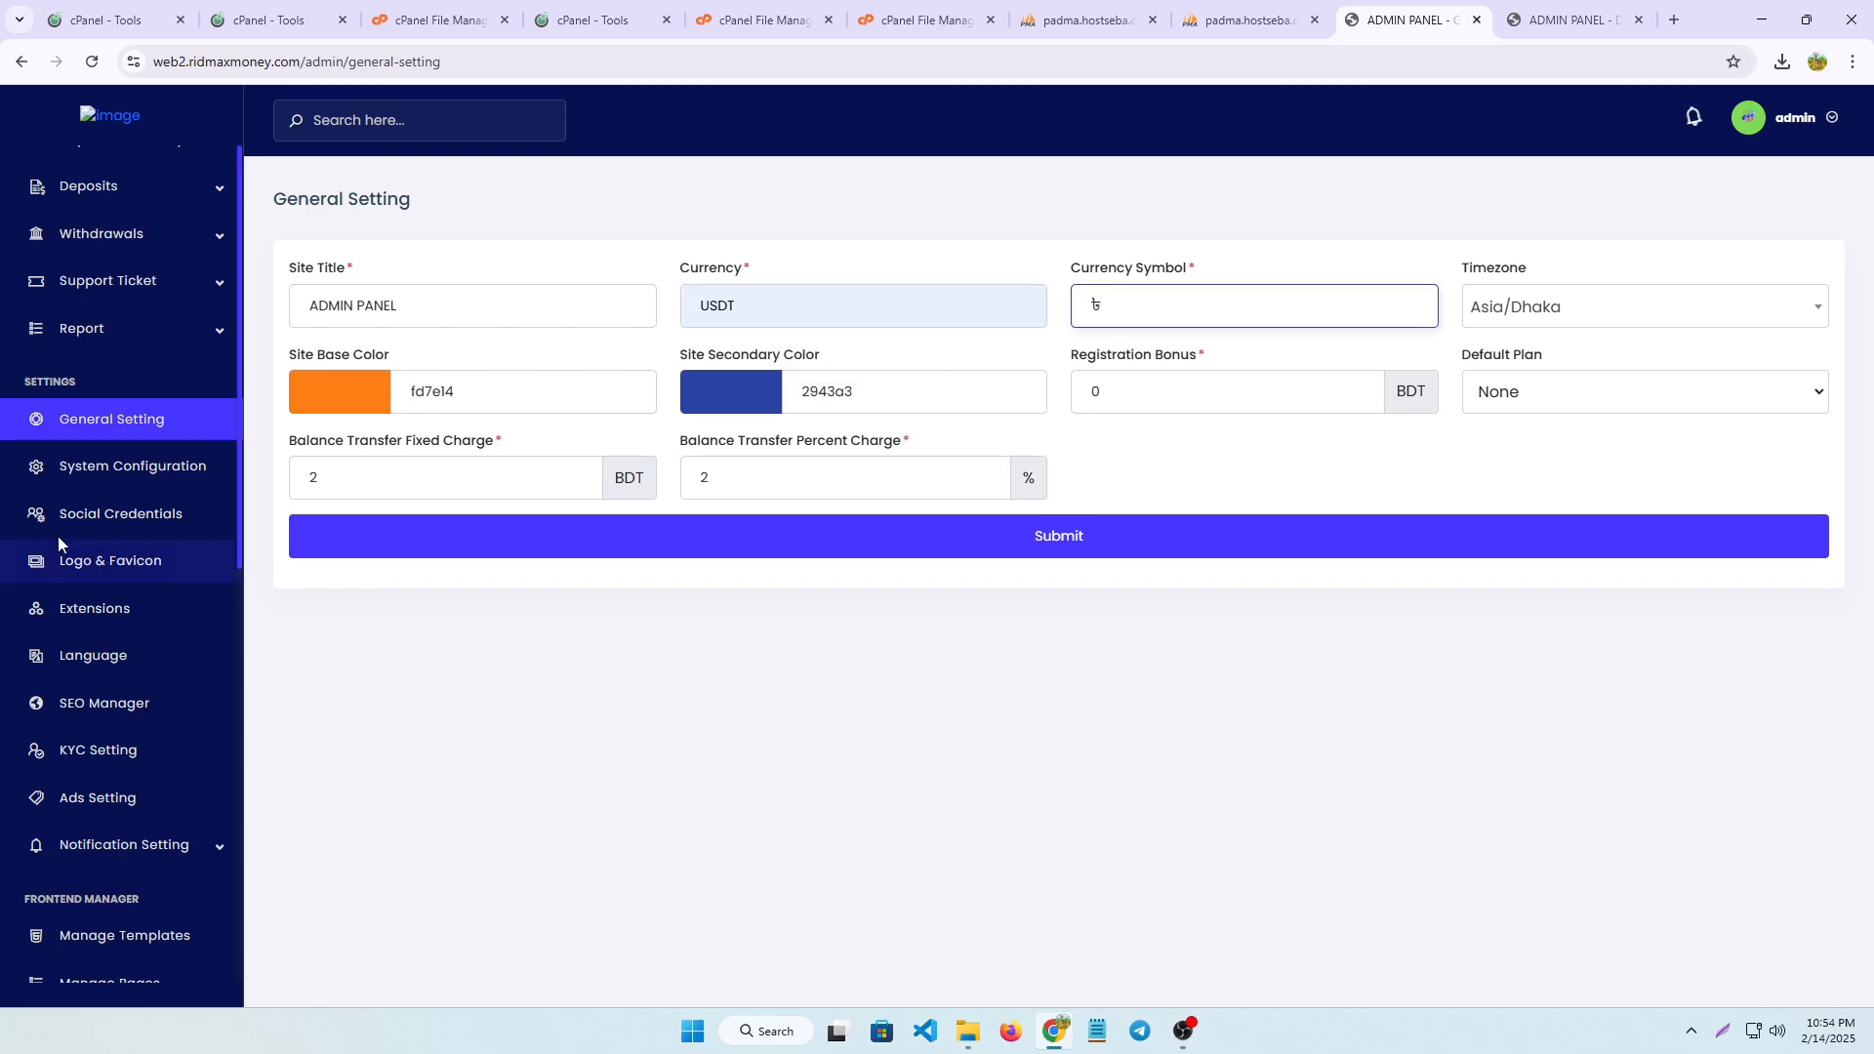
Open the registered user's details from the list of all users and log in to the site as that user
{"action": "scroll", "coordinate": [161, 644], "scroll_direction": "down", "scroll_amount": 2}
{"action": "scroll", "coordinate": [155, 648], "scroll_direction": "up", "scroll_amount": 5}
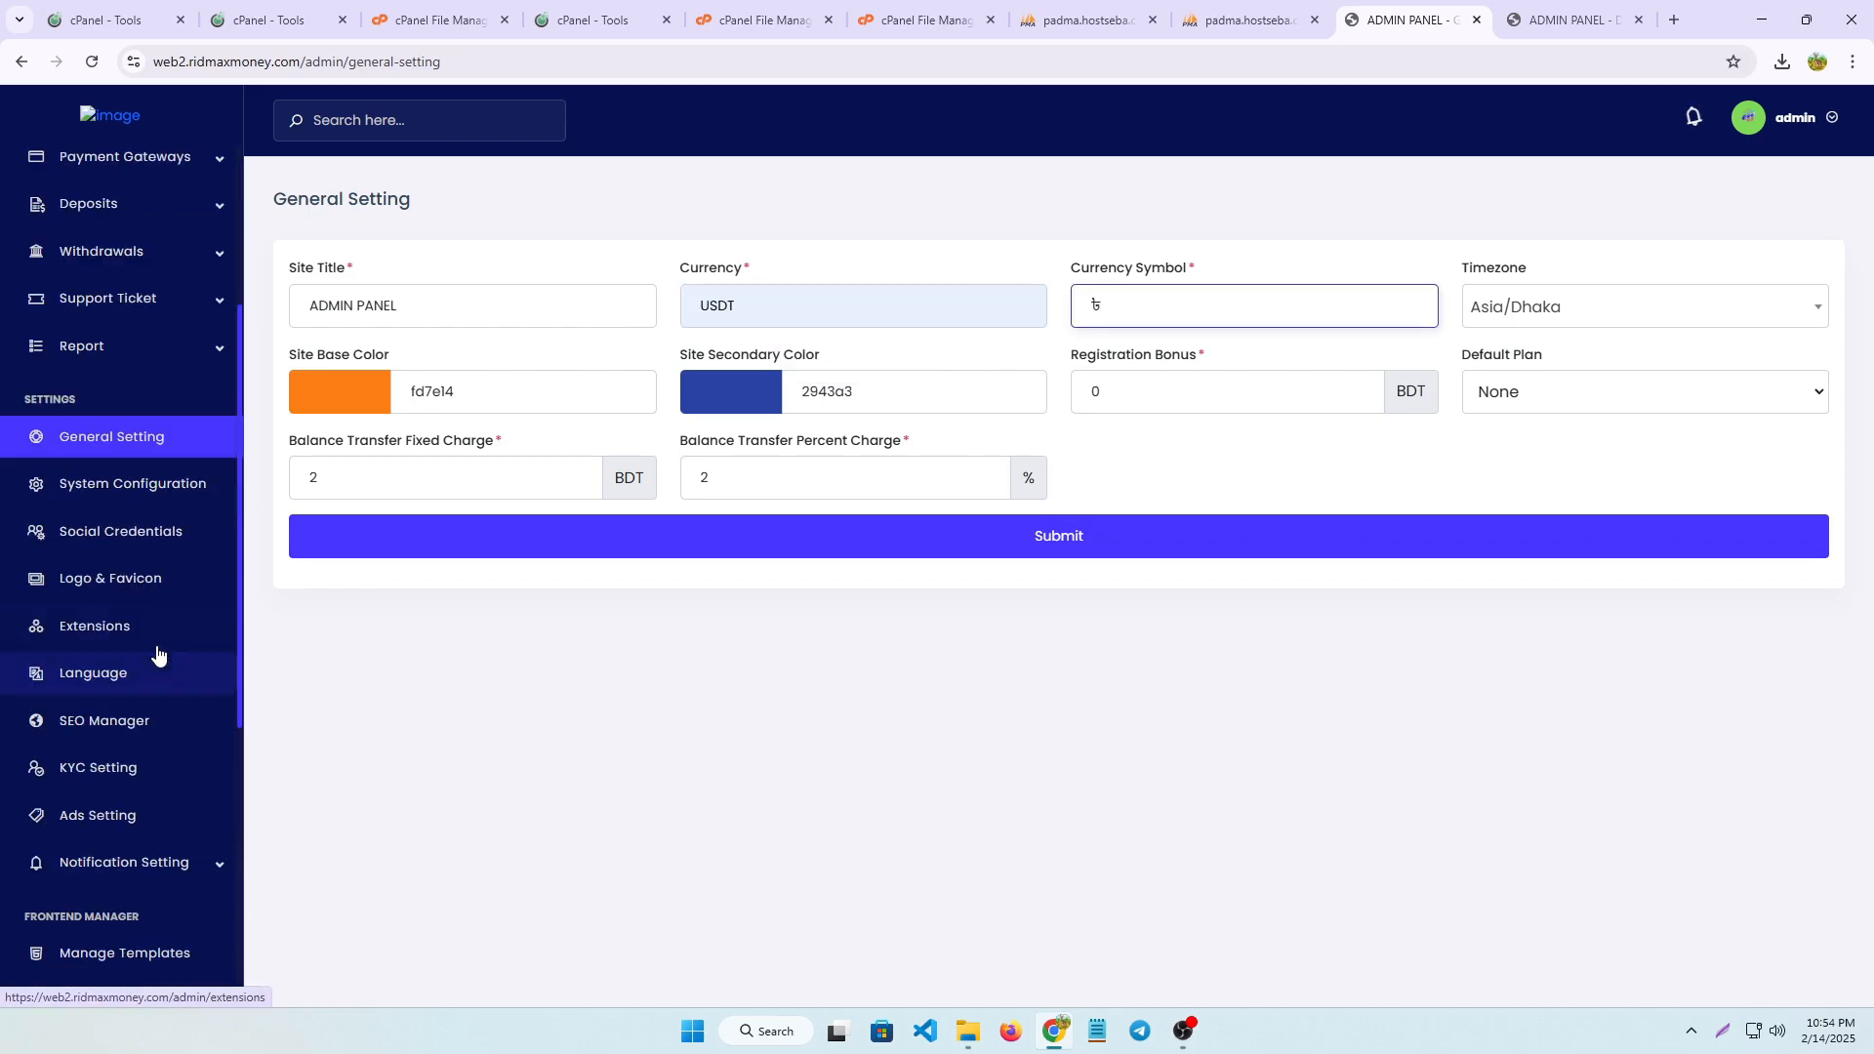
{"action": "left_click", "coordinate": [112, 192]}
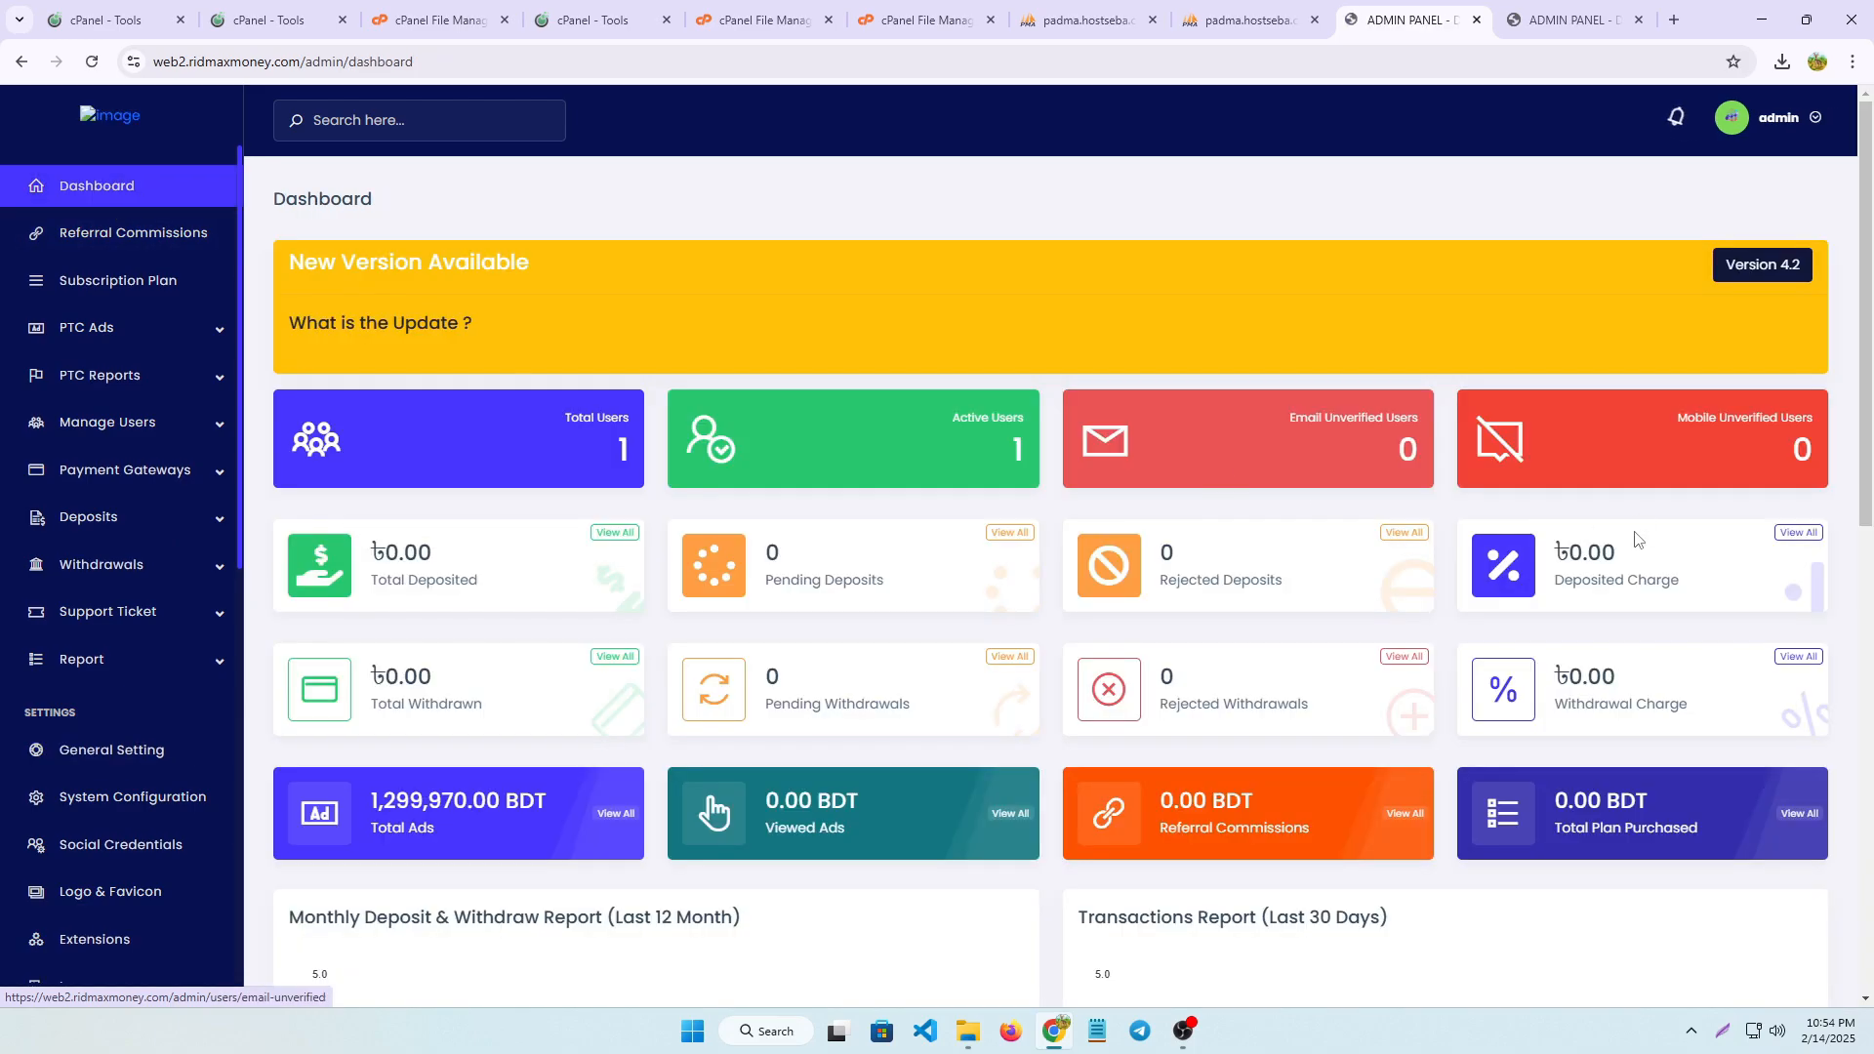
{"action": "left_click", "coordinate": [588, 426]}
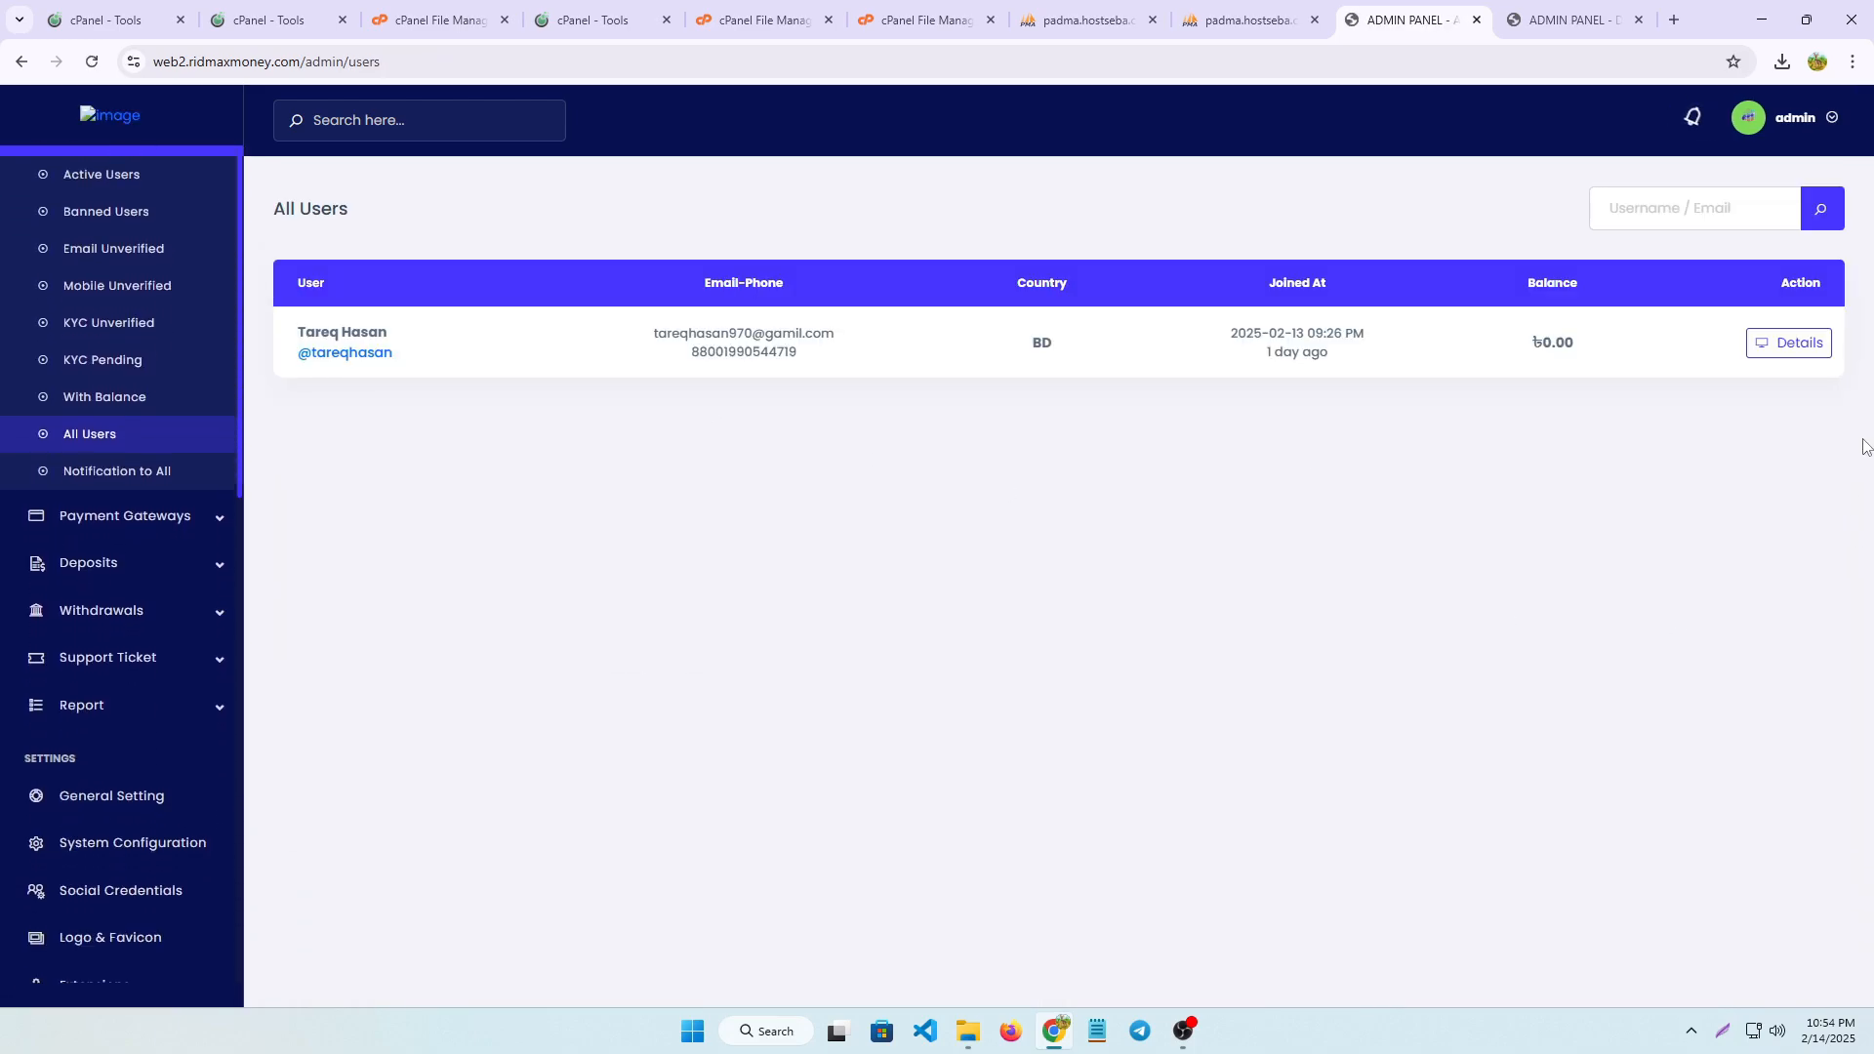
{"action": "left_click", "coordinate": [1786, 345]}
{"action": "left_click", "coordinate": [1395, 373]}
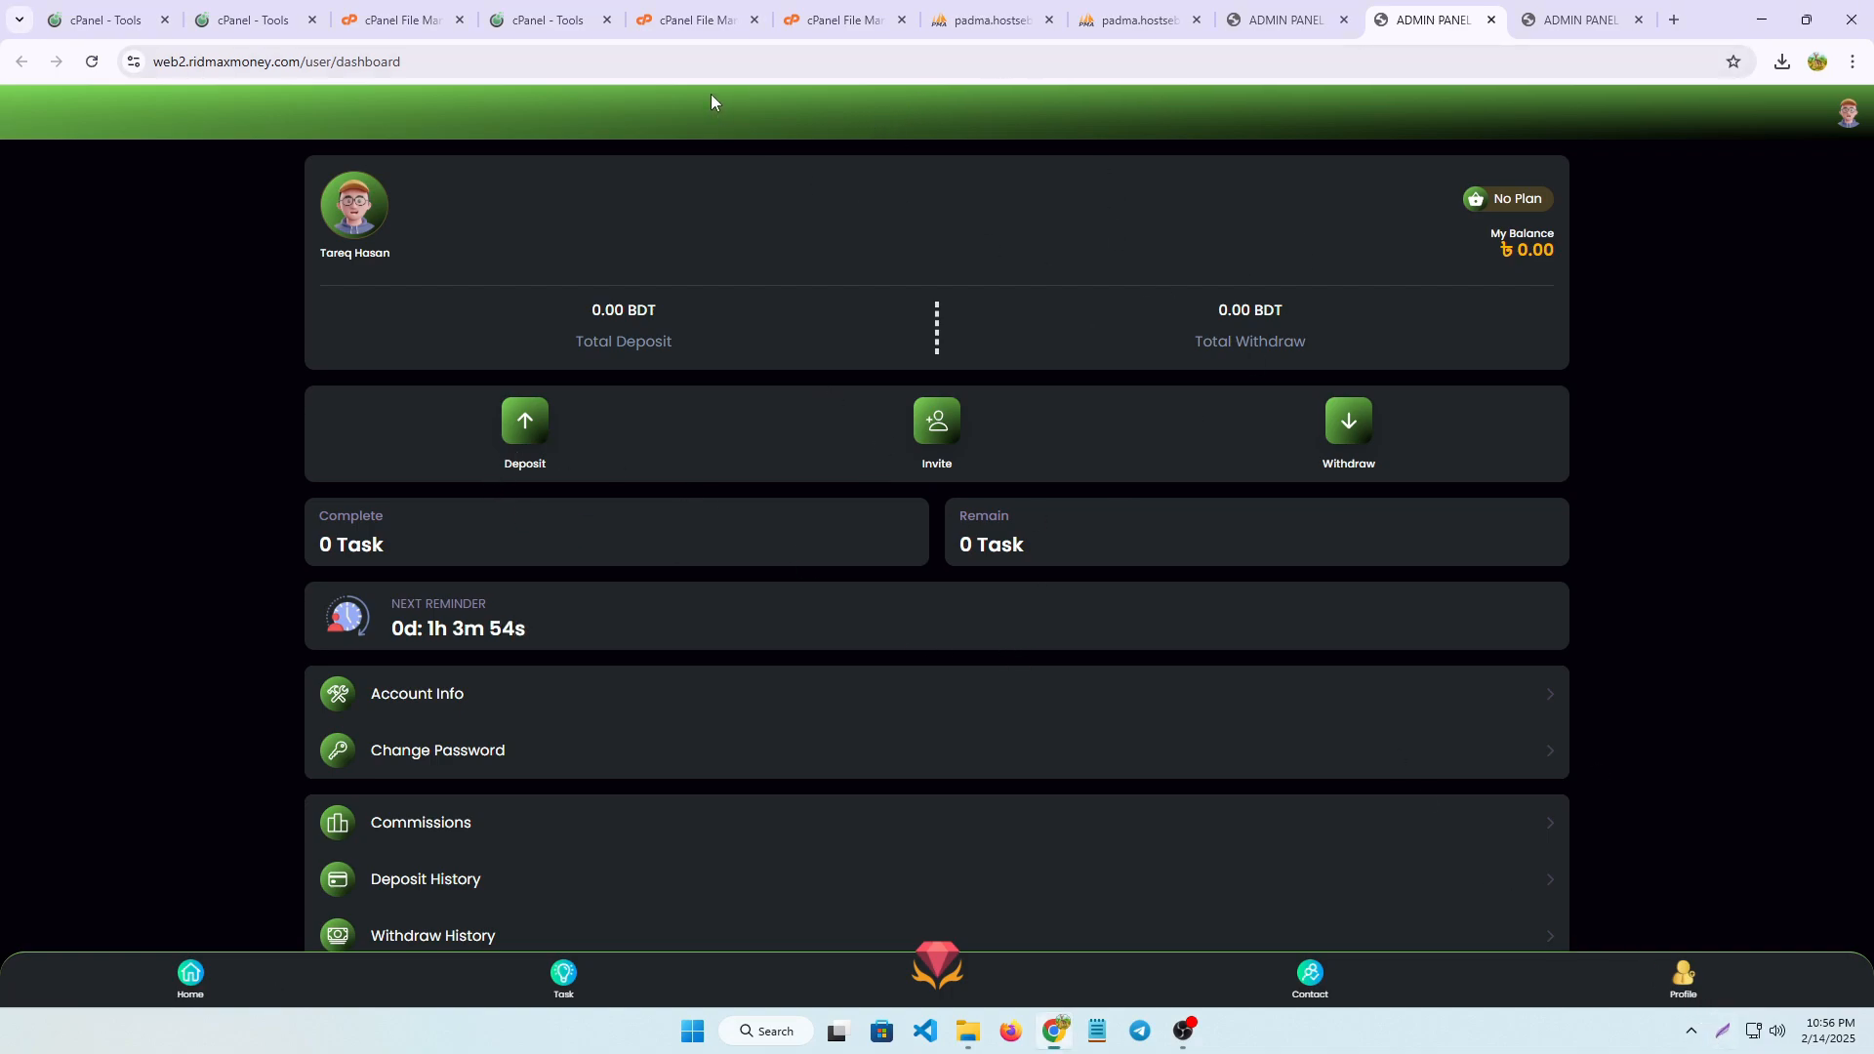
{"action": "left_click", "coordinate": [1723, 1030]}
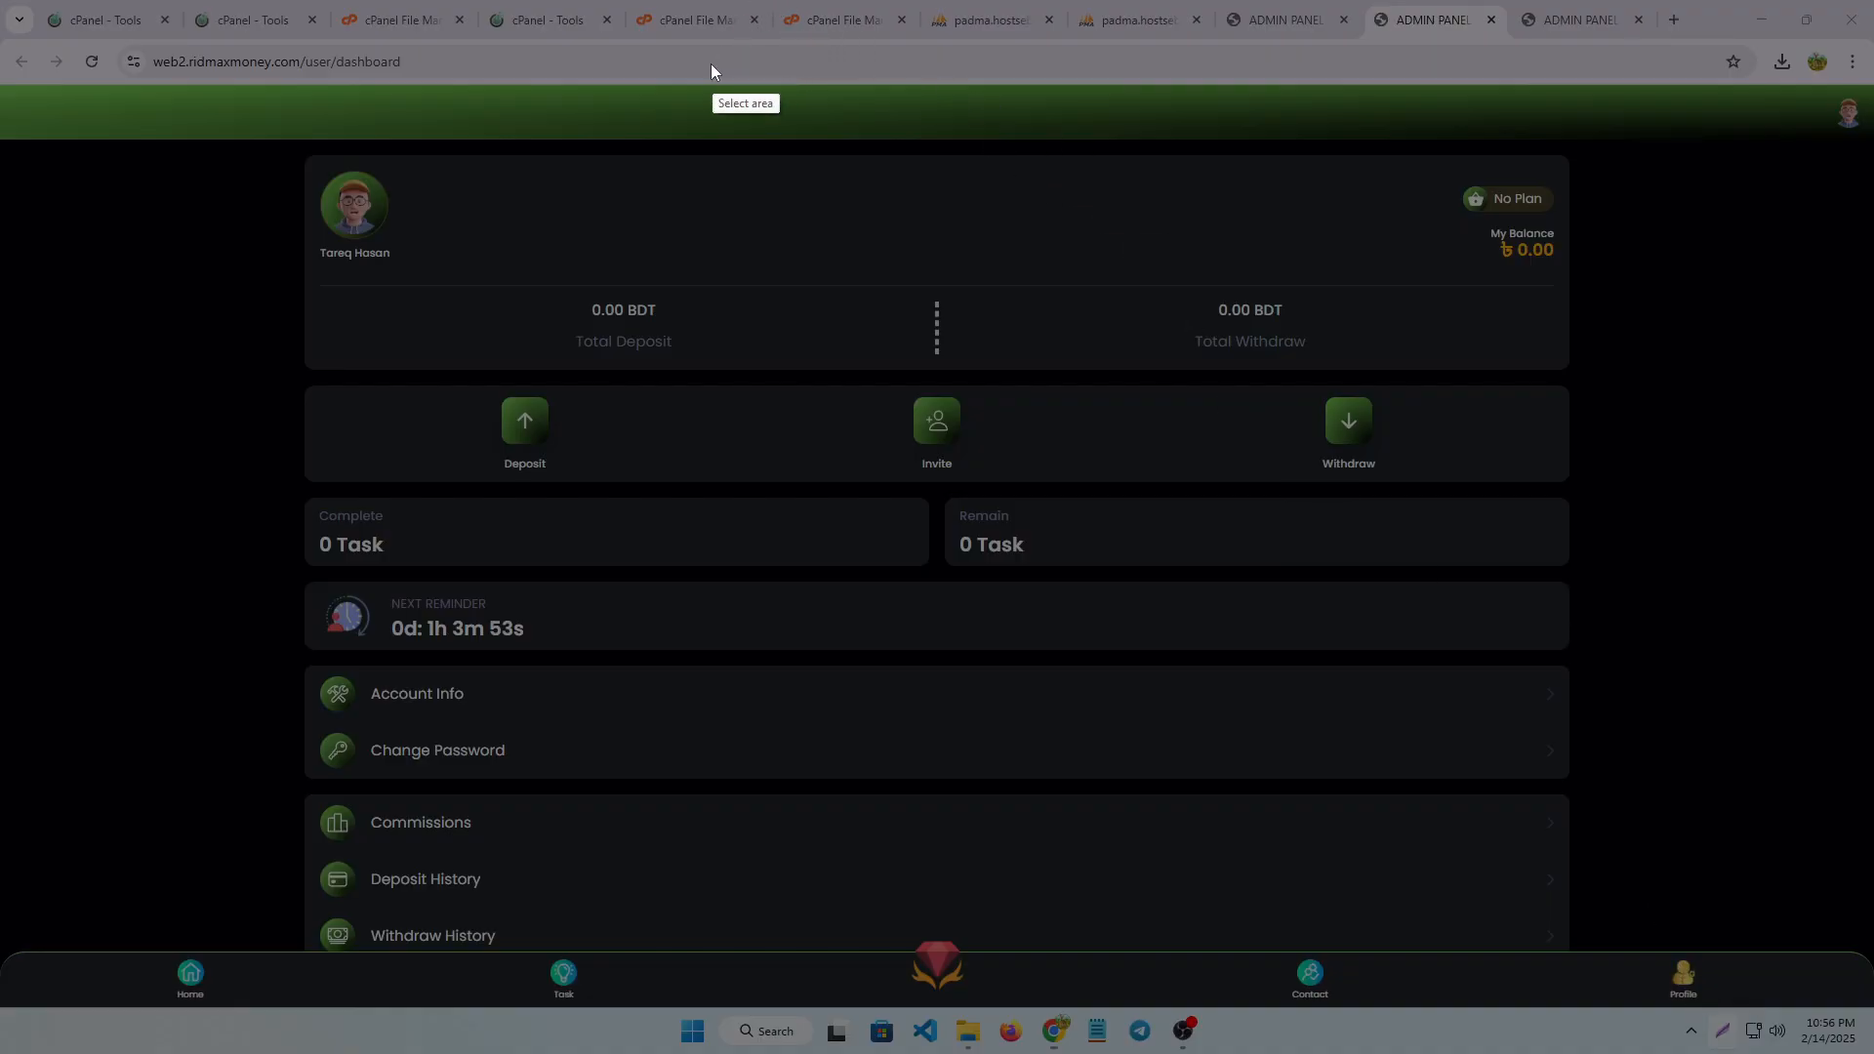
{"action": "left_click_drag", "start_coordinate": [634, 77], "coordinate": [1049, 142]}
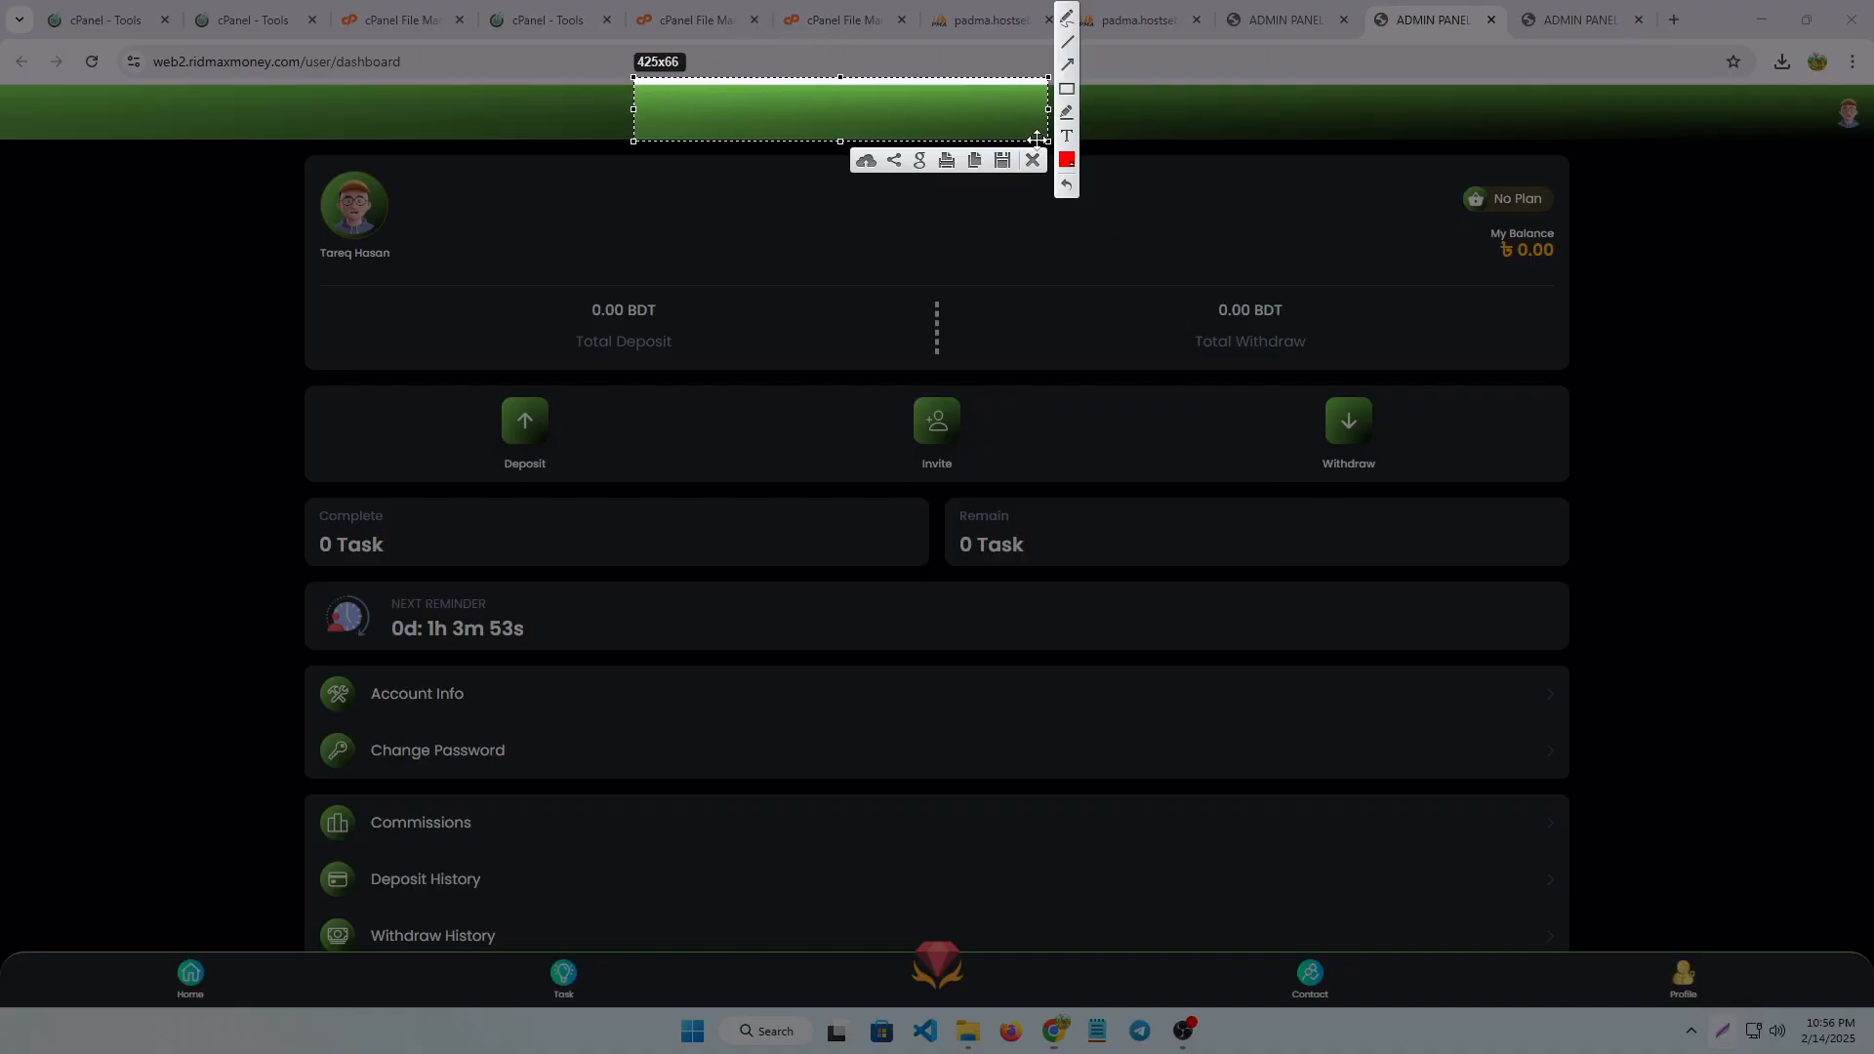
{"action": "left_click", "coordinate": [1034, 153]}
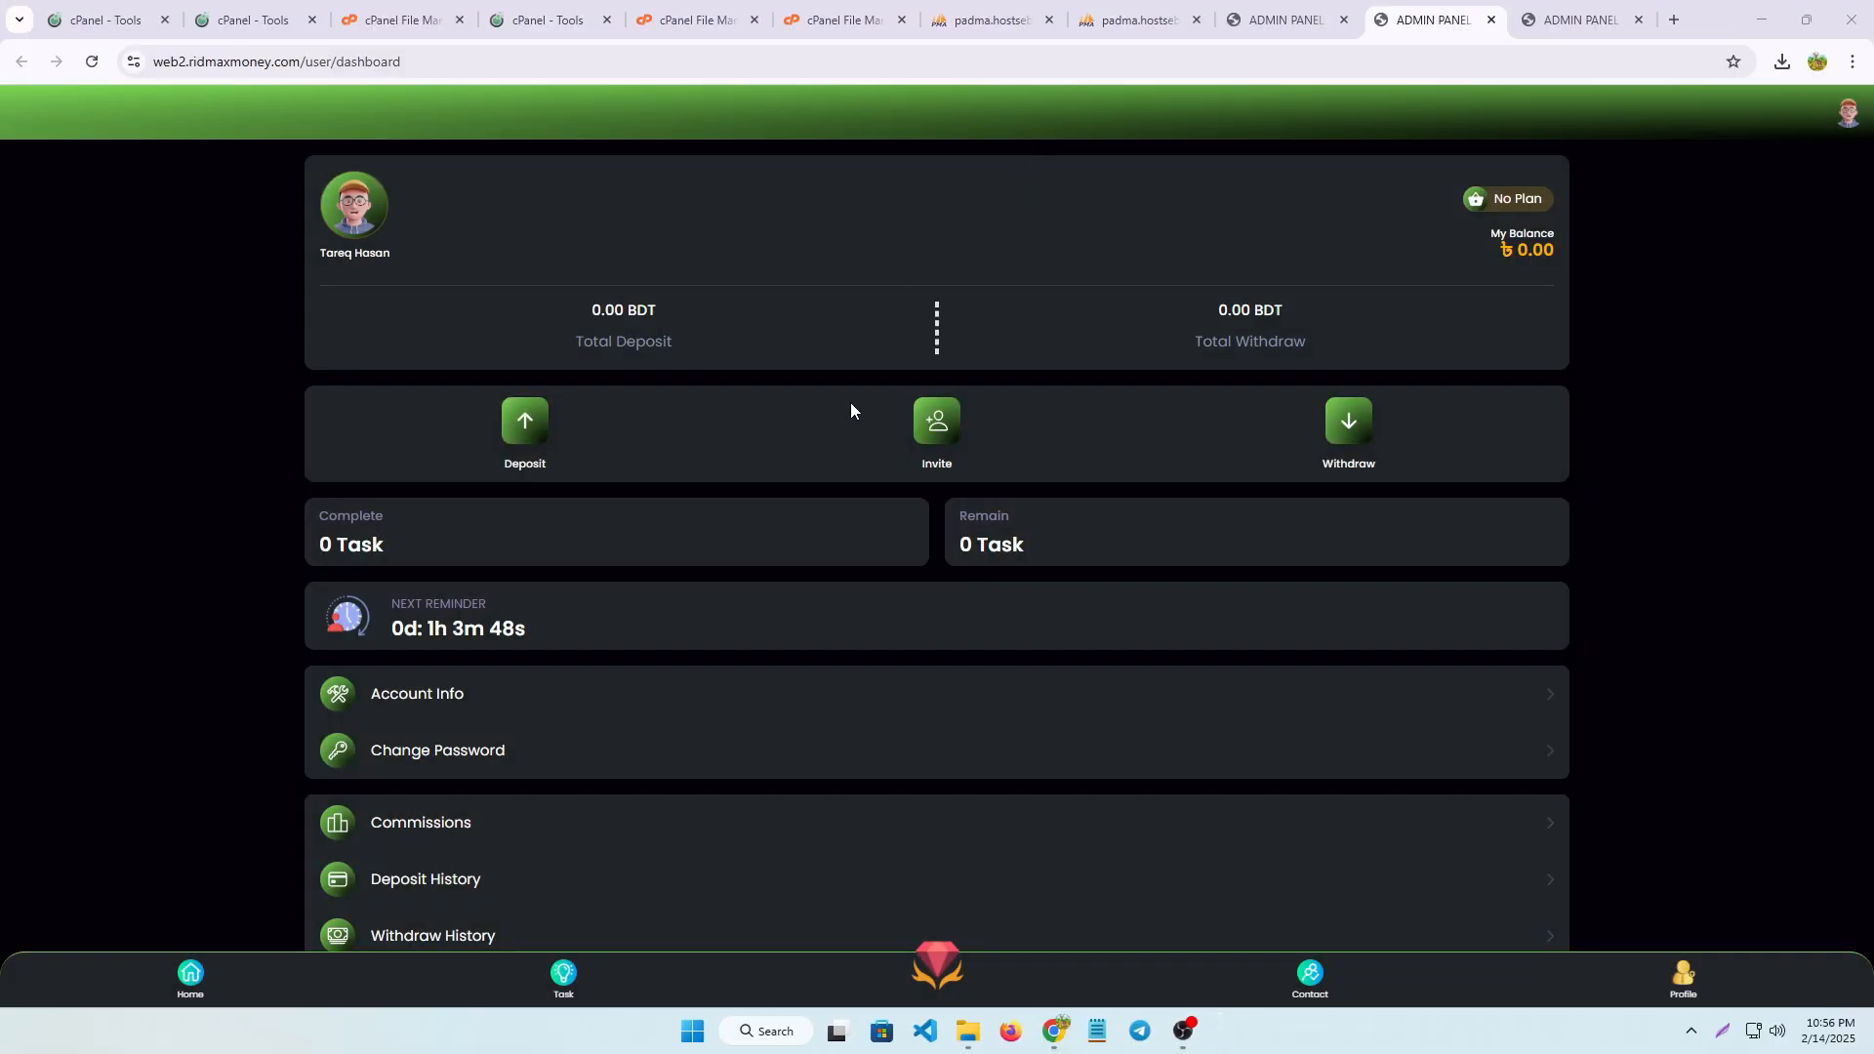
Look through the user dashboard's balance, task, account and history sections
{"action": "scroll", "coordinate": [976, 525], "scroll_direction": "down", "scroll_amount": 1}
{"action": "scroll", "coordinate": [987, 284], "scroll_direction": "down", "scroll_amount": 1}
{"action": "scroll", "coordinate": [1107, 443], "scroll_direction": "up", "scroll_amount": 3}
Close the spare admin panel tab and return to the newly opened user dashboard
{"action": "left_click", "coordinate": [1395, 4]}
{"action": "left_click", "coordinate": [1552, 20]}
{"action": "left_click", "coordinate": [1344, 20]}
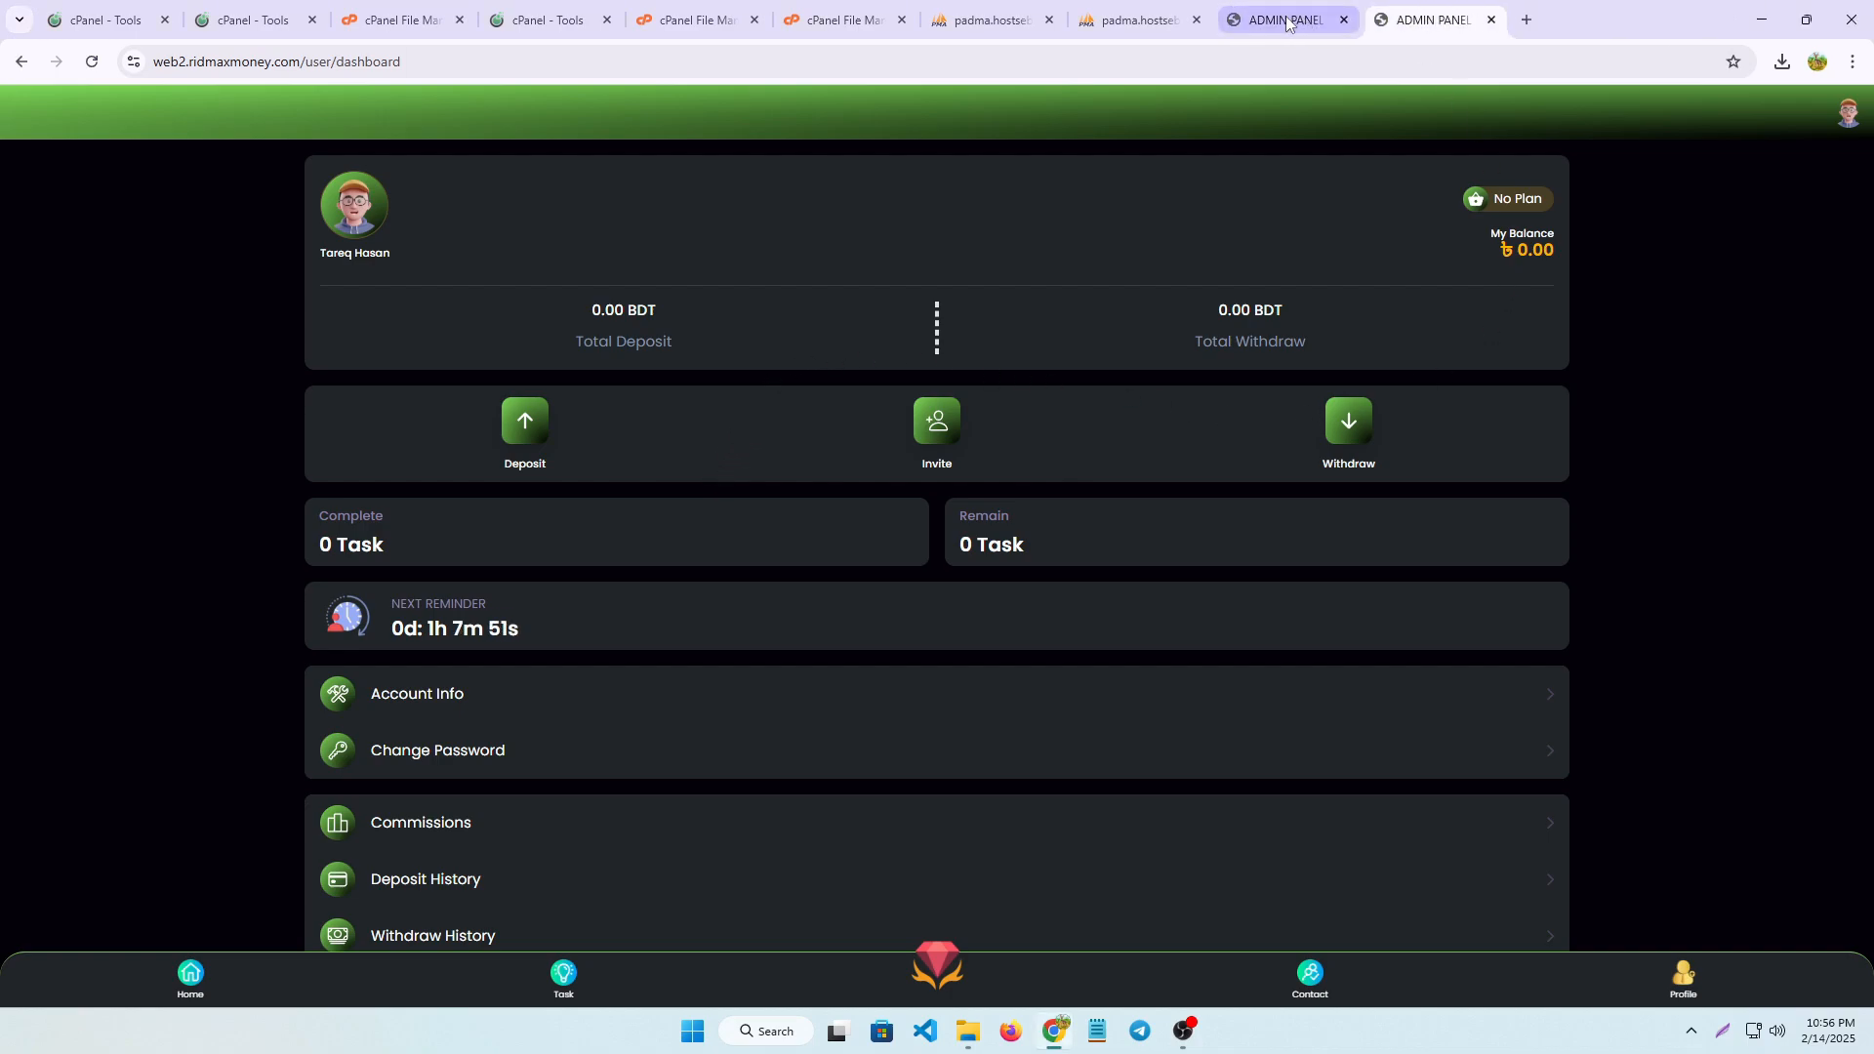
{"action": "left_click", "coordinate": [1289, 19]}
{"action": "left_click", "coordinate": [1402, 17]}
{"action": "left_click", "coordinate": [1297, 23]}
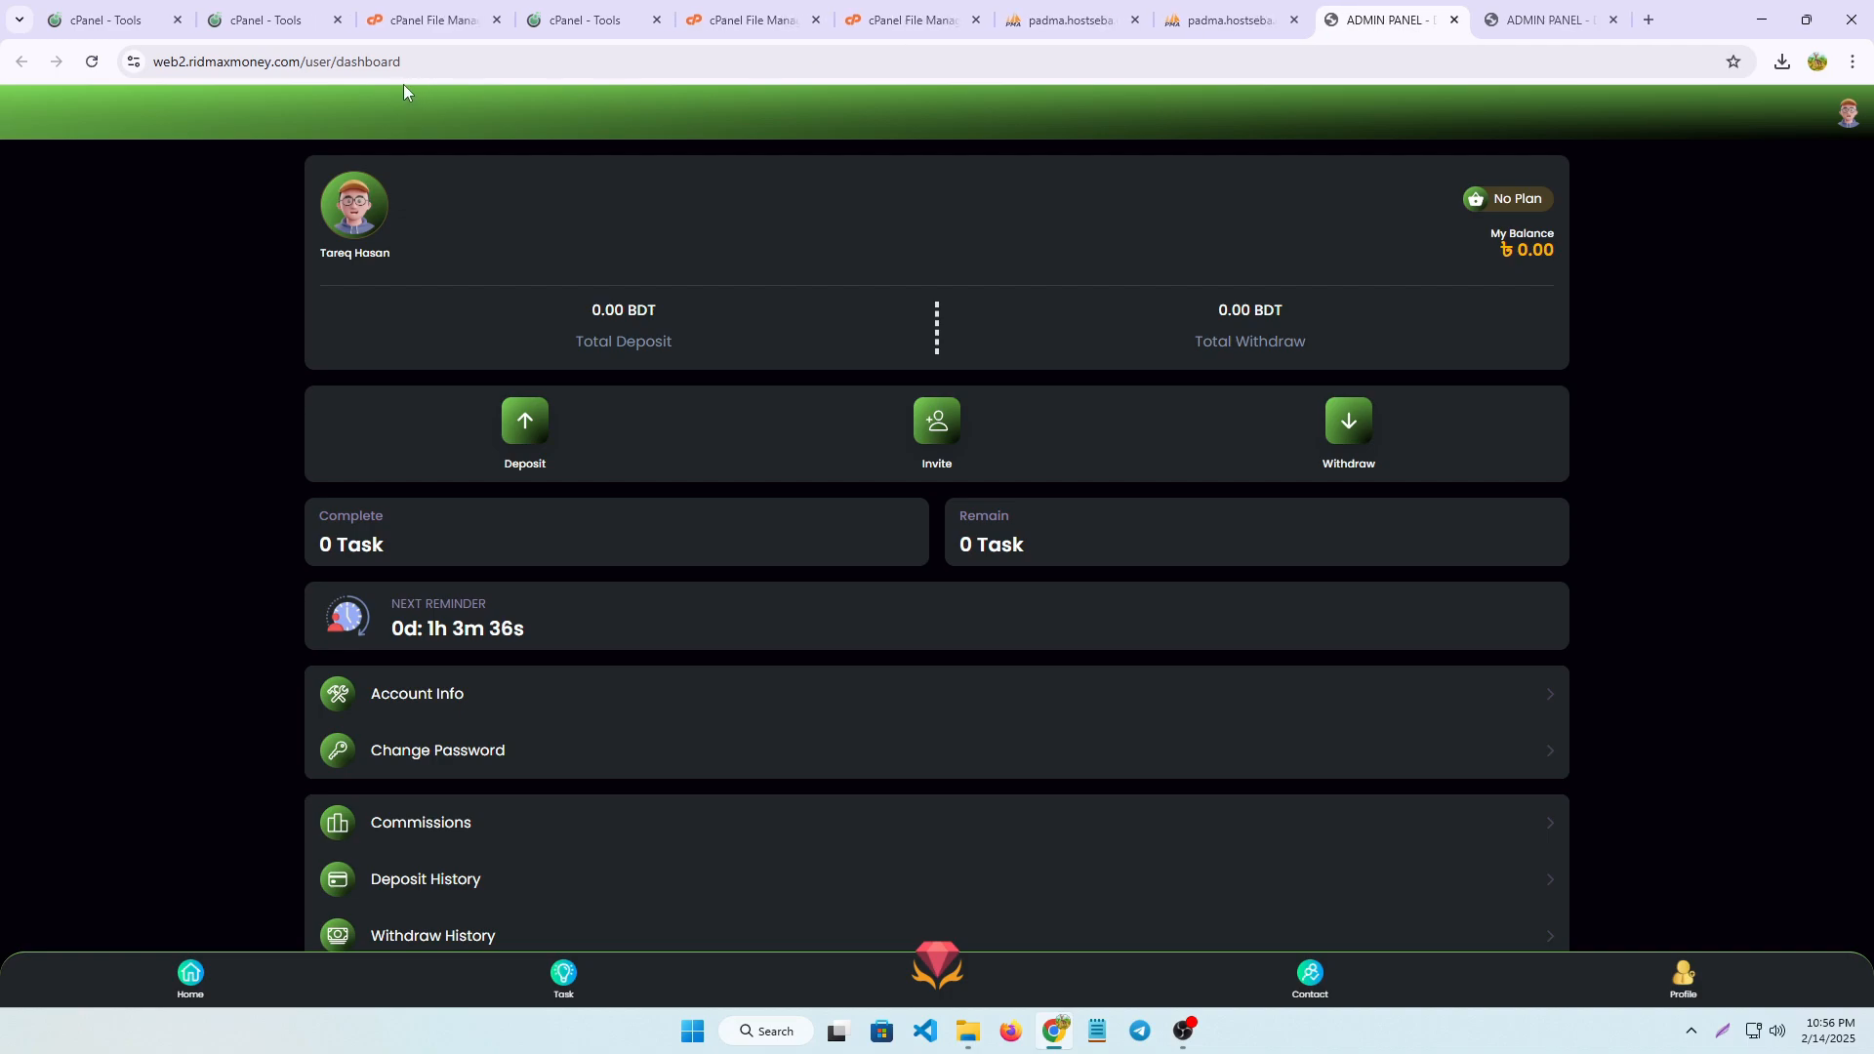
Check the user dashboard's web address and review the page's menu entries once more
{"action": "left_click", "coordinate": [448, 59]}
{"action": "left_click", "coordinate": [448, 56]}
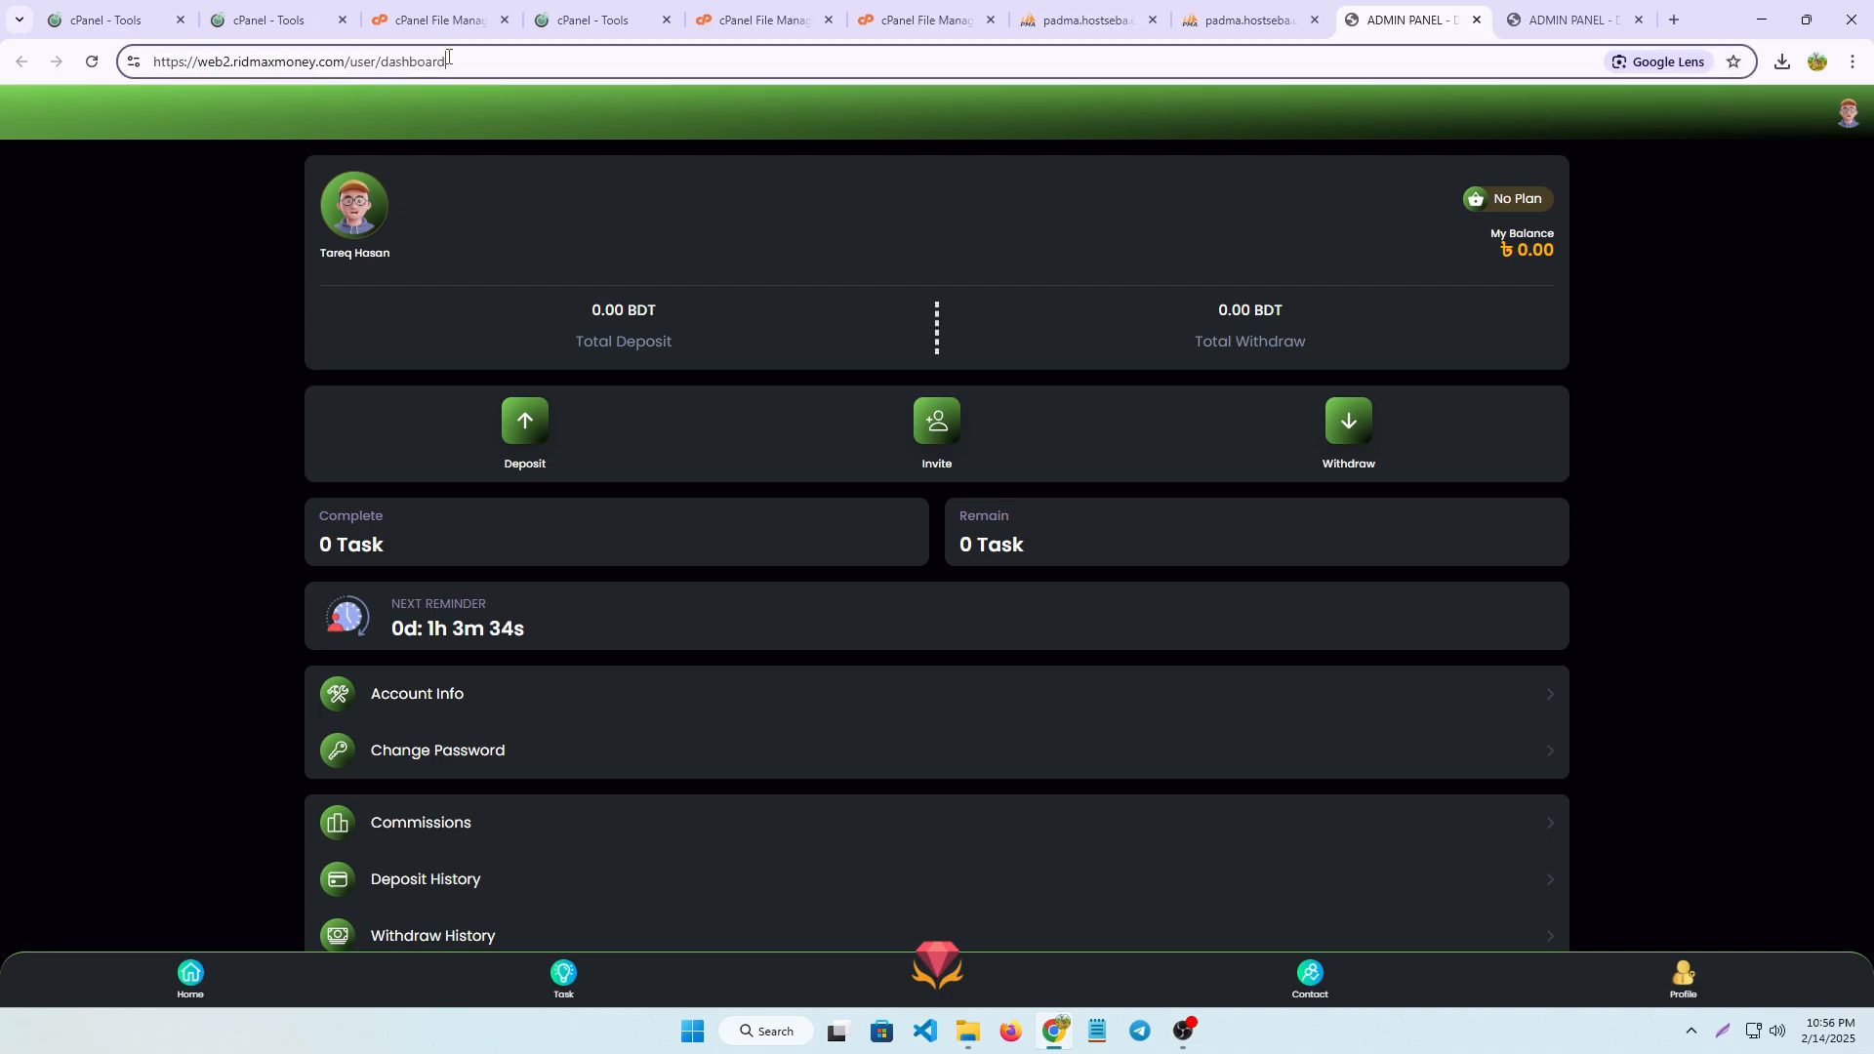
{"action": "scroll", "coordinate": [1187, 571], "scroll_direction": "down", "scroll_amount": 2}
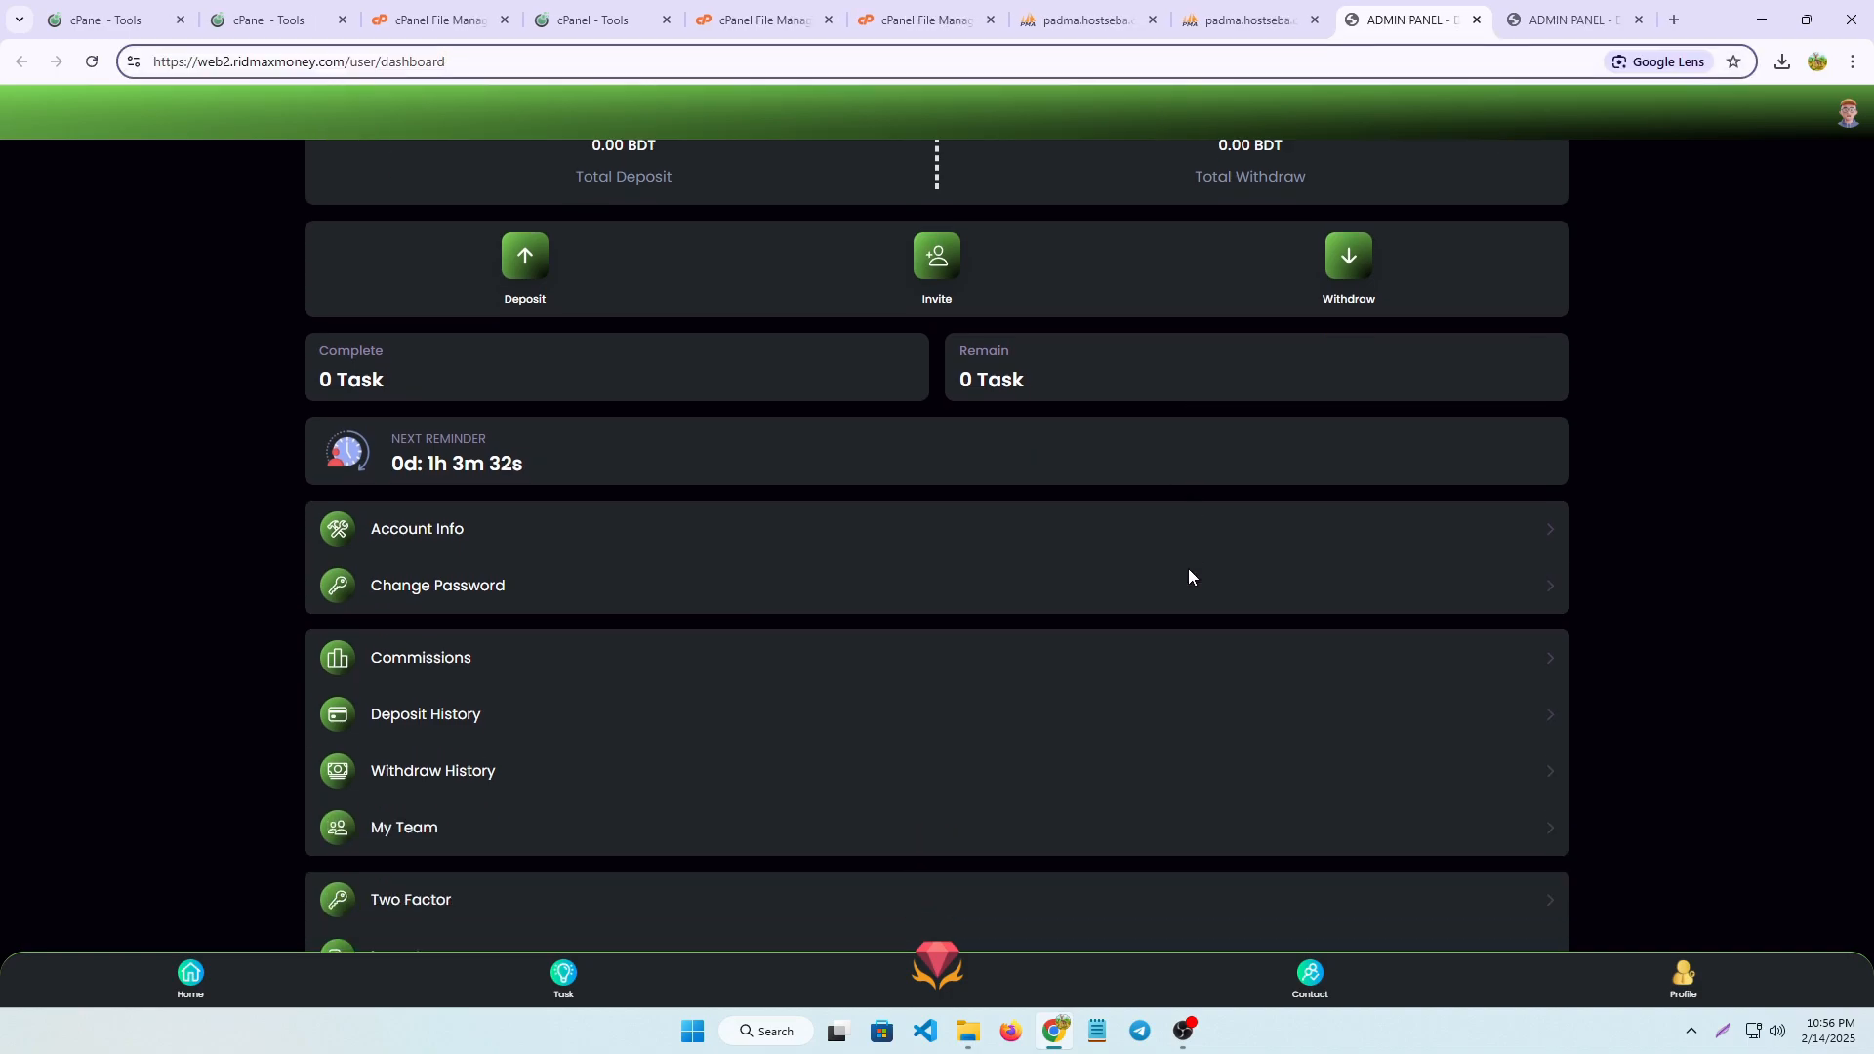
{"action": "scroll", "coordinate": [1175, 531], "scroll_direction": "up", "scroll_amount": 2}
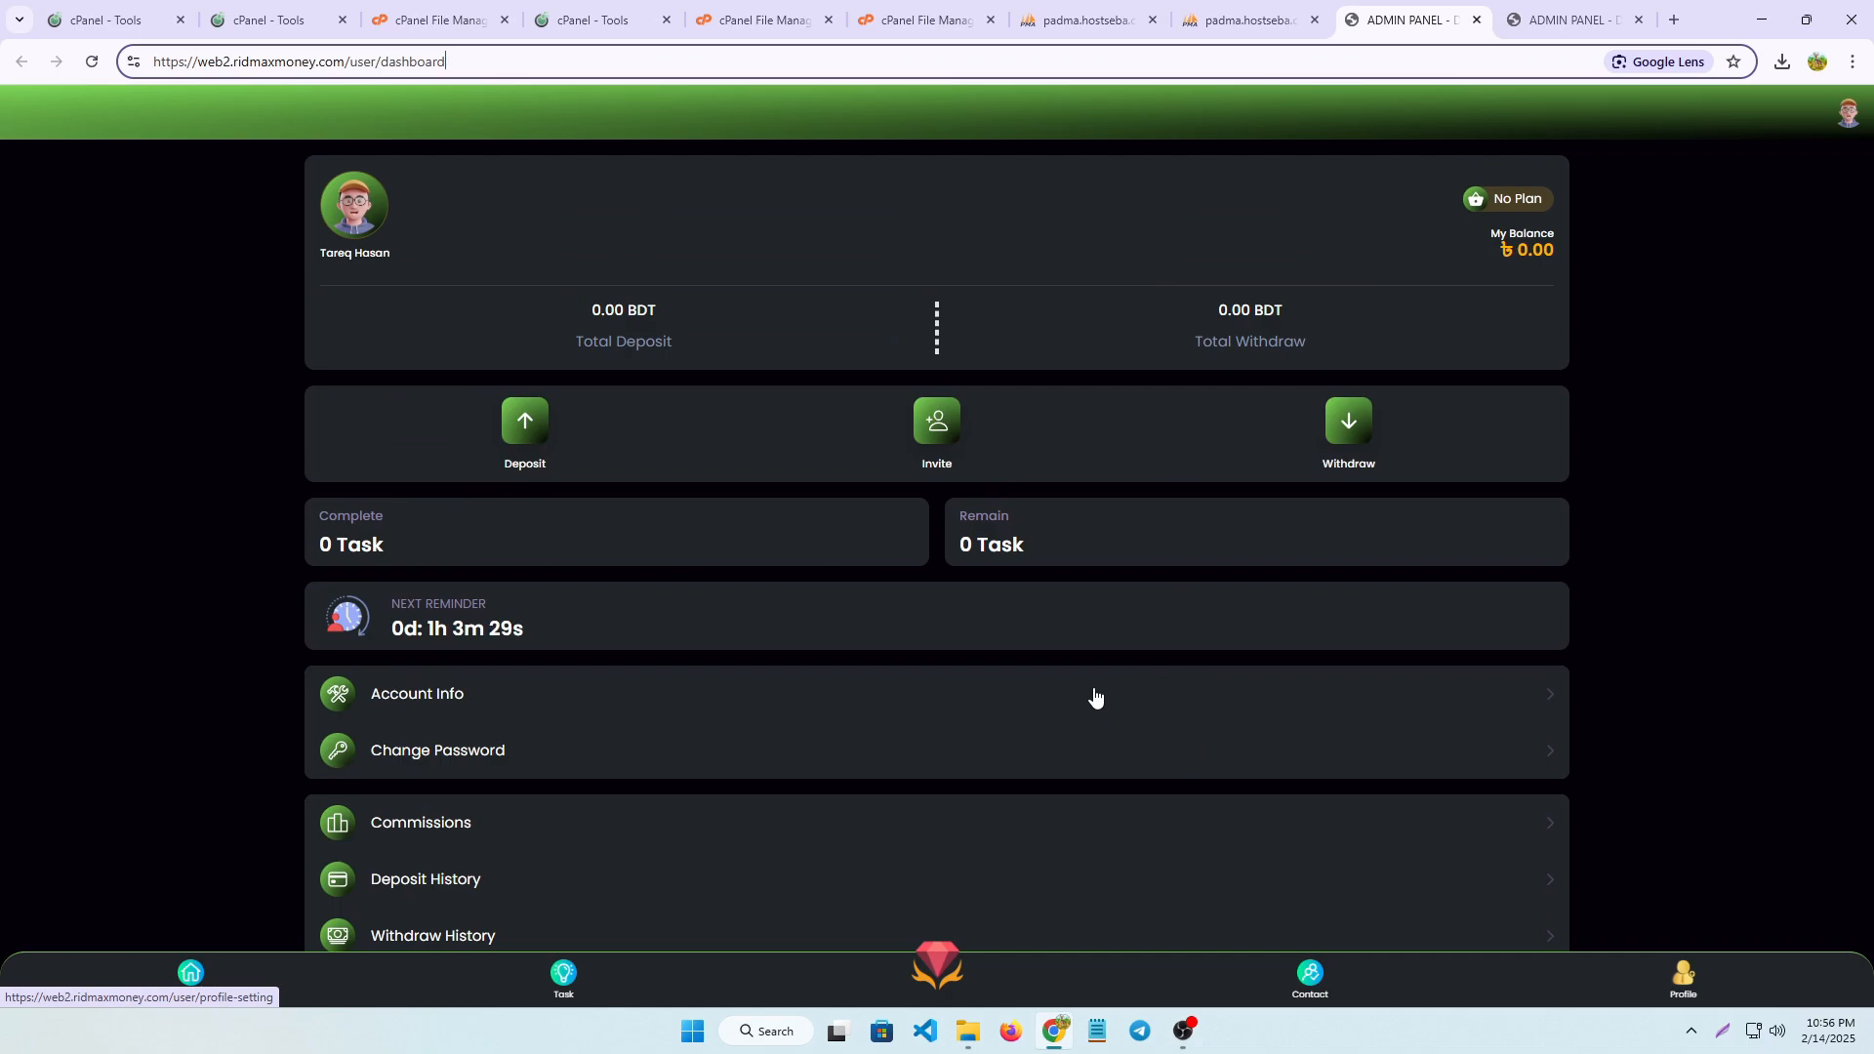